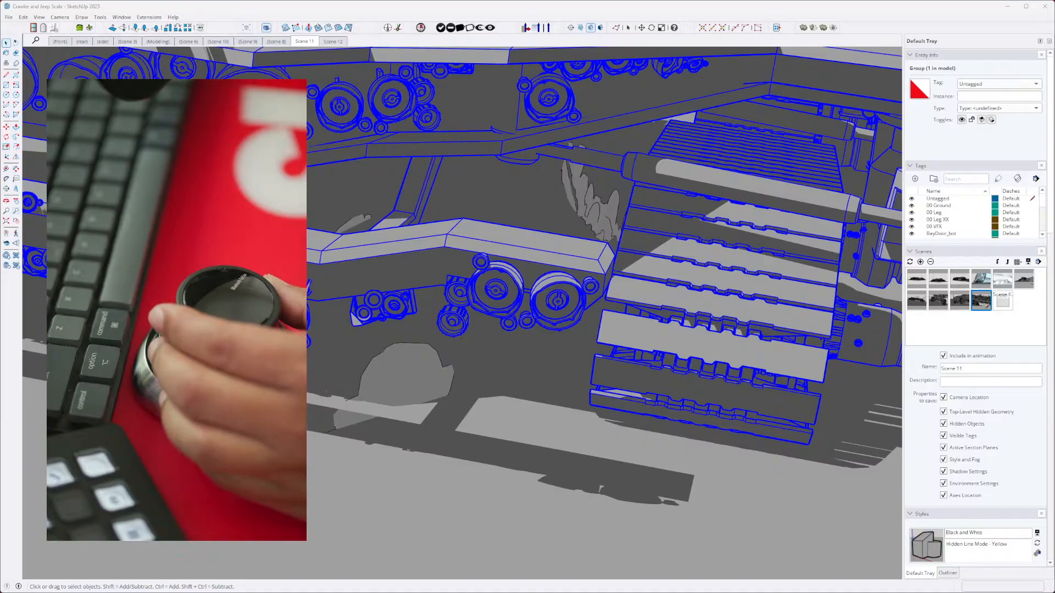
# - Examine the crawler from close up and from different angles, selecting and deselecting it, and fit the whole model in view
pyautogui.click(678, 303)
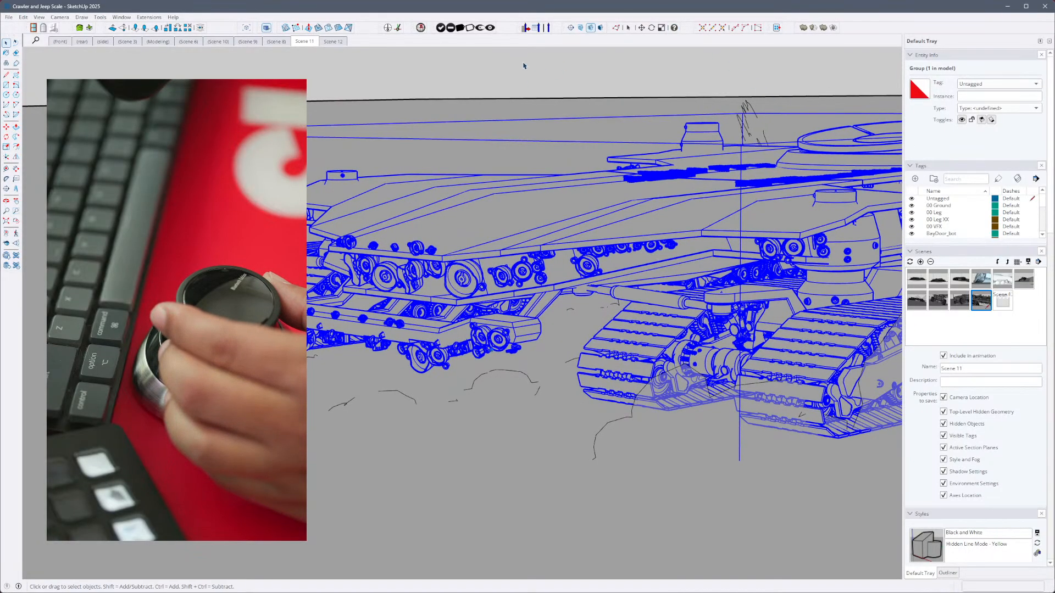
pyautogui.click(517, 88)
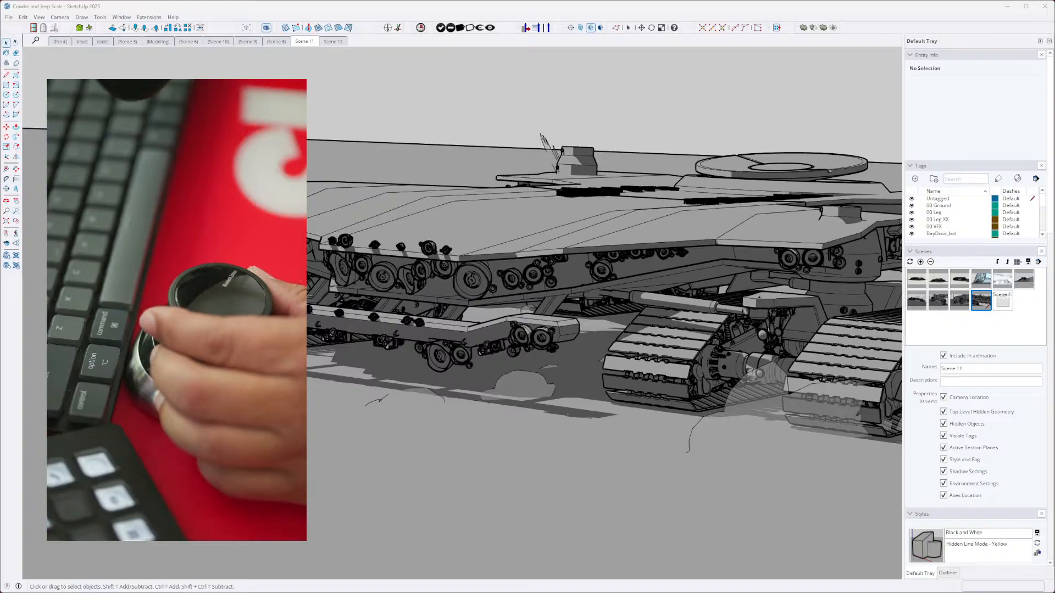
pyautogui.click(553, 418)
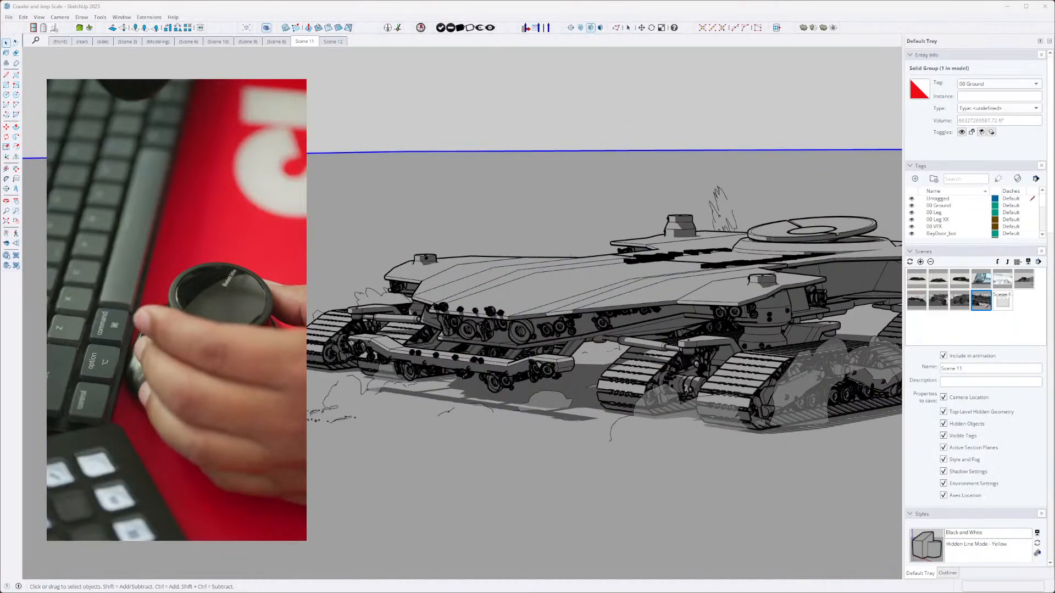
pyautogui.click(688, 340)
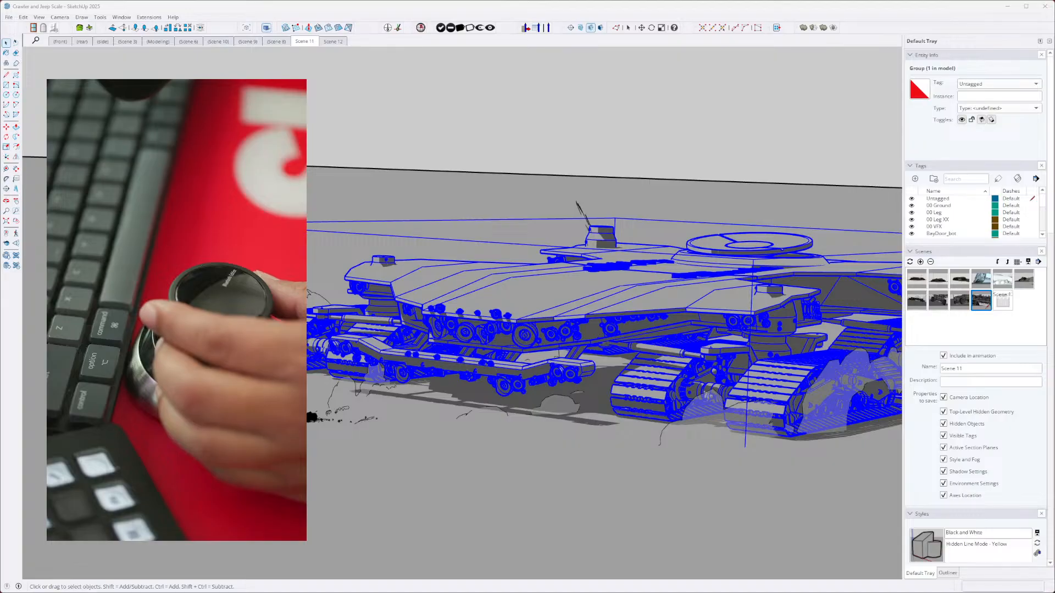
pyautogui.click(487, 523)
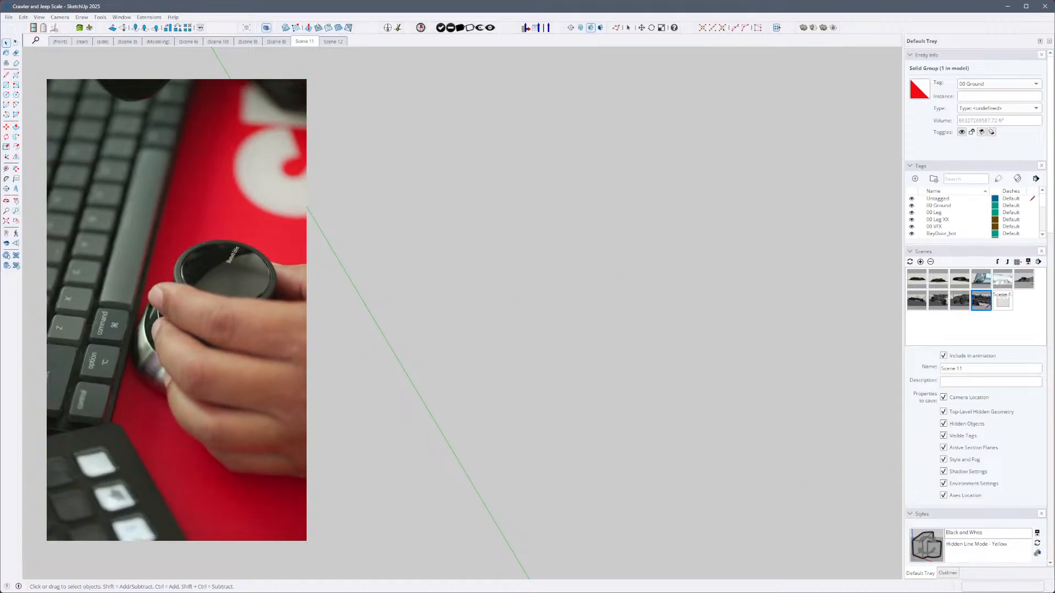
pyautogui.hotkey('shift', 'z')
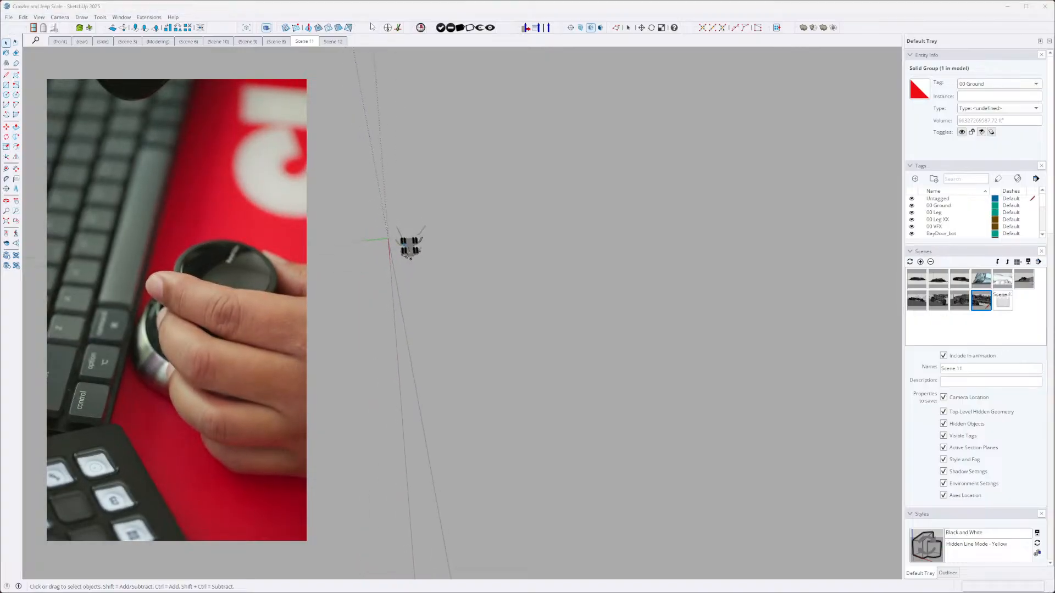
pyautogui.click(520, 503)
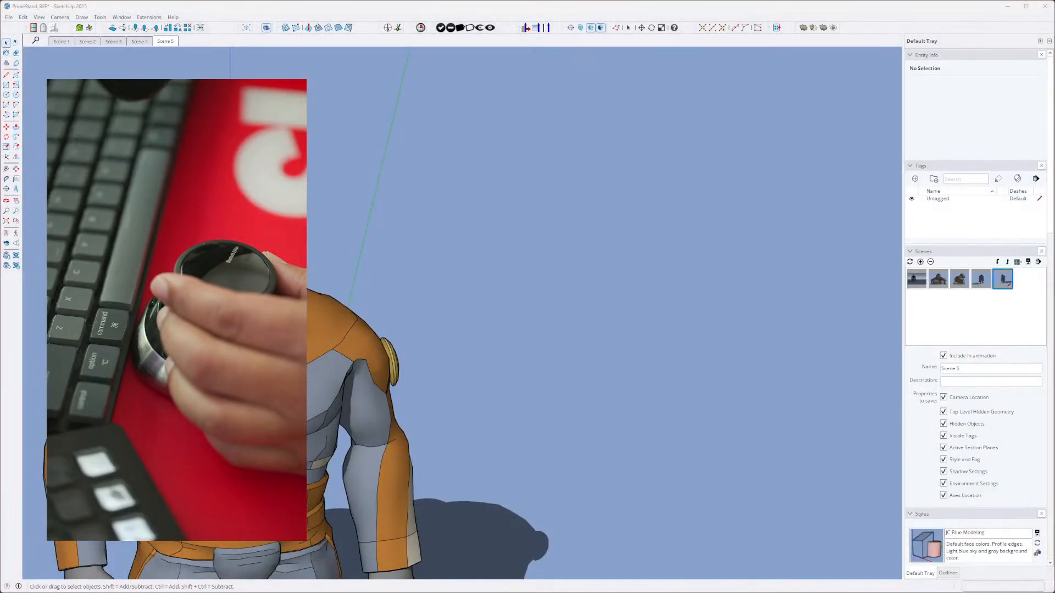
# - Switch to the PrimeStand_REF model and examine the gorilla figure and the case in its hand from several angles
pyautogui.hotkey('ctrl', 'a')
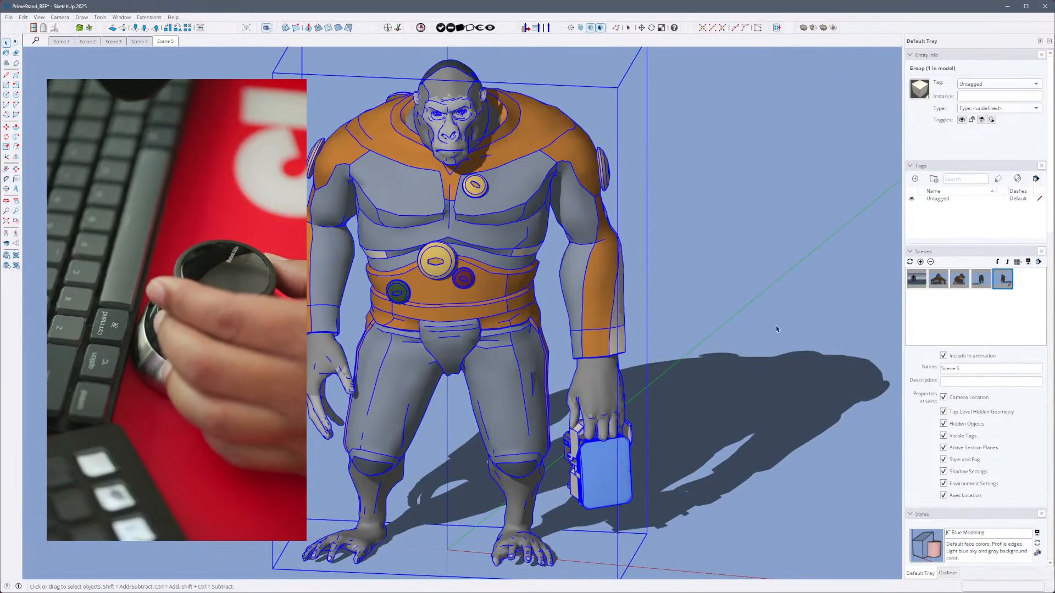
pyautogui.click(777, 329)
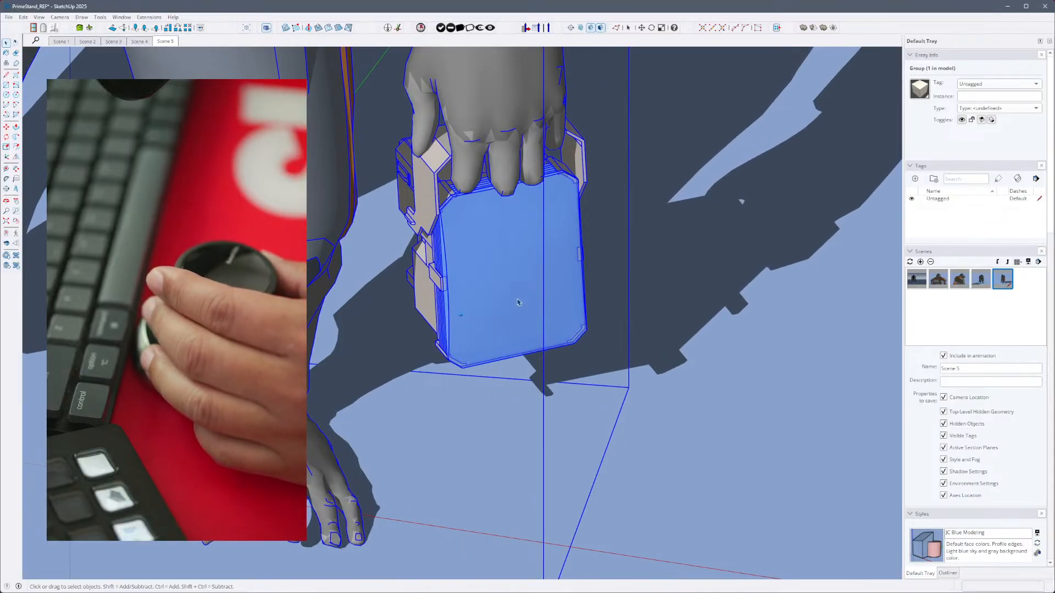
pyautogui.click(636, 374)
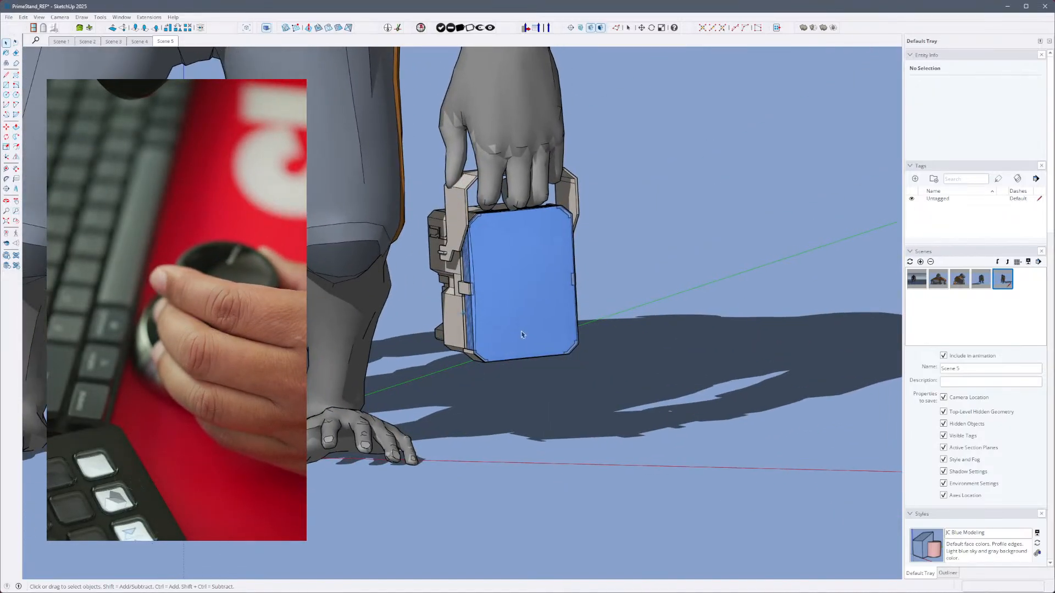
pyautogui.click(521, 337)
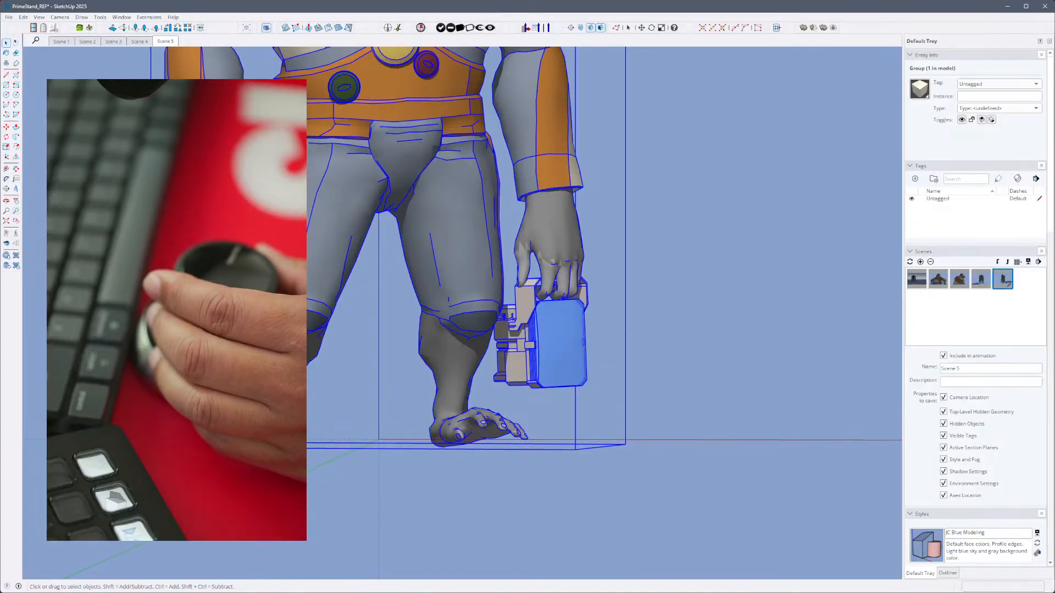
pyautogui.click(354, 401)
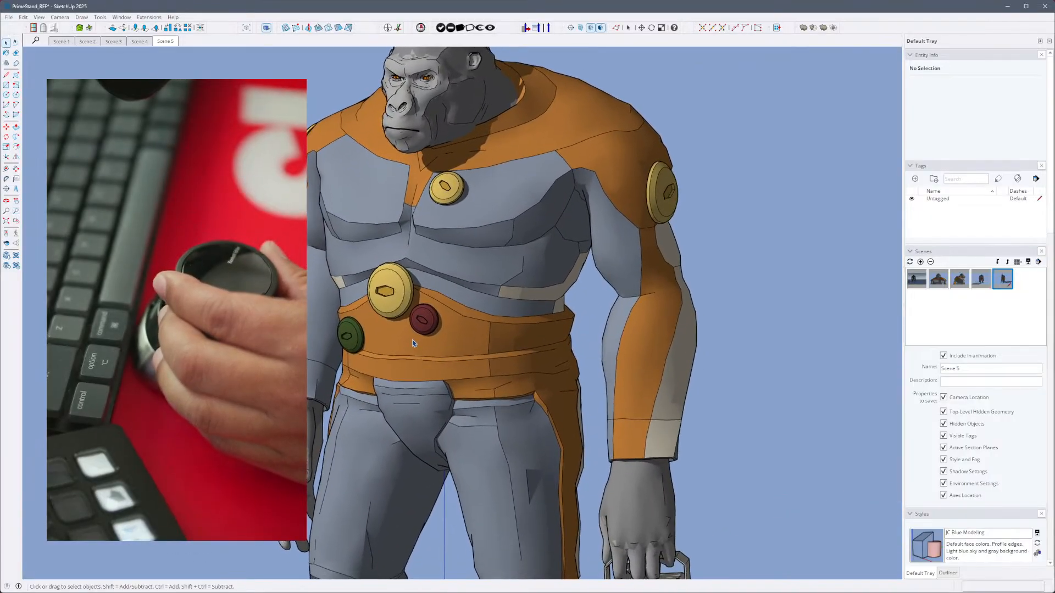
pyautogui.click(458, 320)
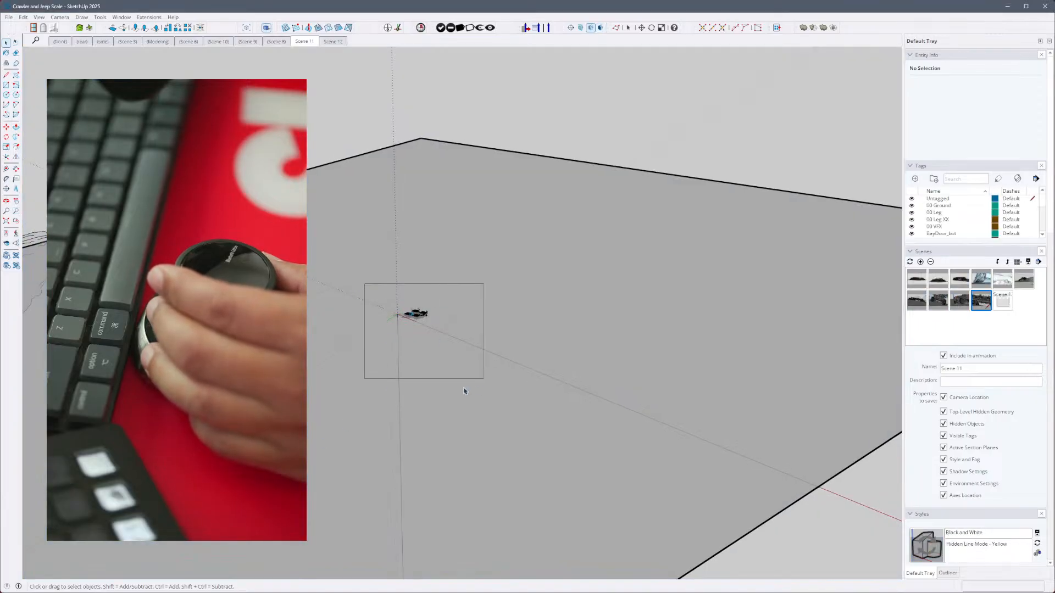
# - Return to the Crawler and Jeep Scale model, window-select the distant vehicles and examine the crawler's hull and tracks
pyautogui.moveTo(461, 386); pyautogui.dragTo(462, 386)
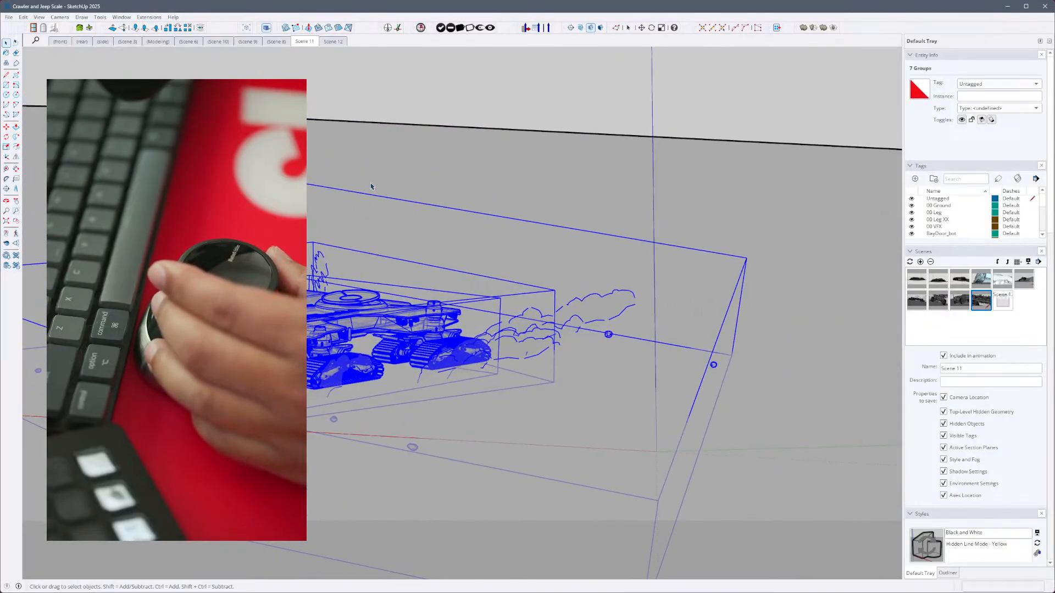
pyautogui.click(394, 254)
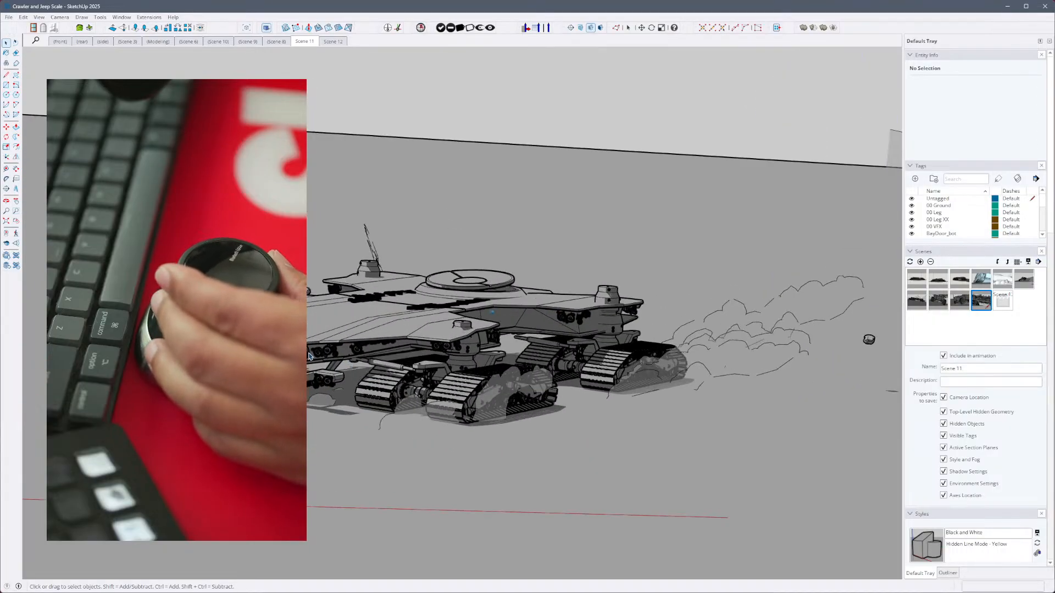
pyautogui.click(354, 358)
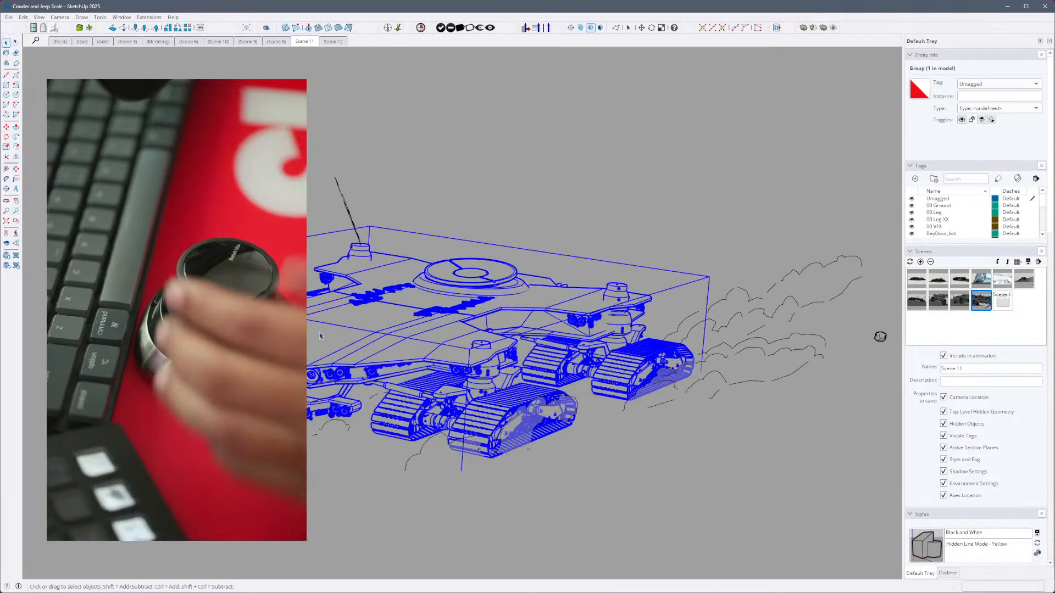
pyautogui.click(645, 155)
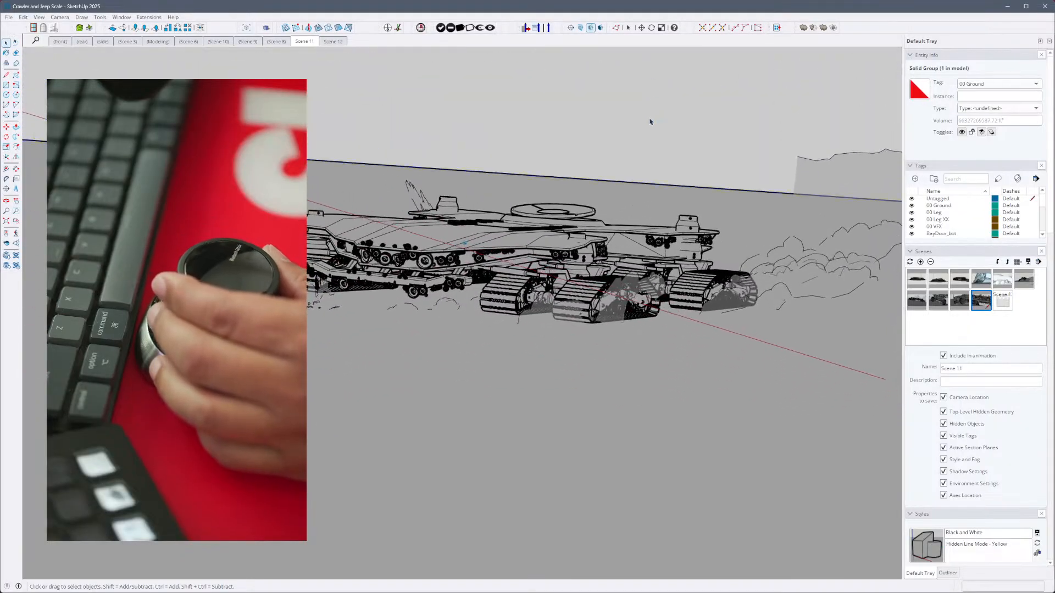
pyautogui.click(651, 122)
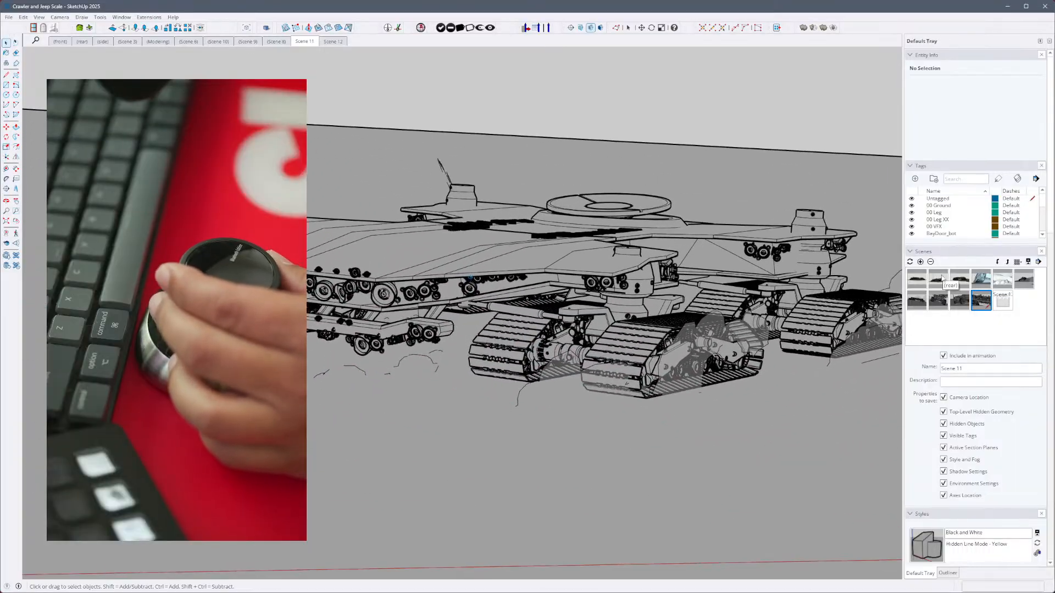
pyautogui.click(593, 276)
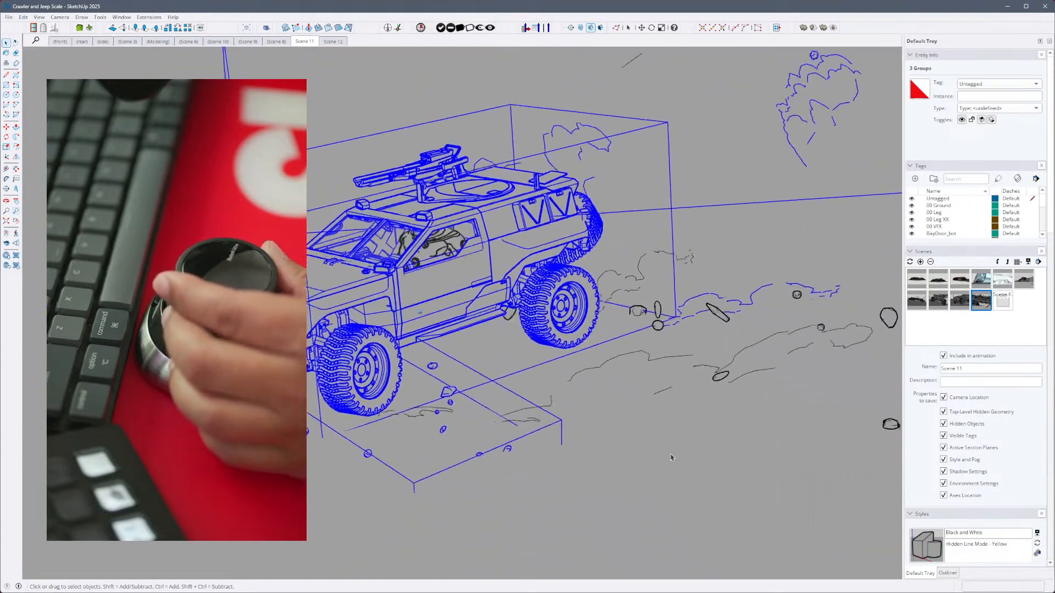
# - Deselect the jeep groups and toggle X-ray on and off while inspecting the jeep's side
pyautogui.click(672, 456)
pyautogui.click(454, 247)
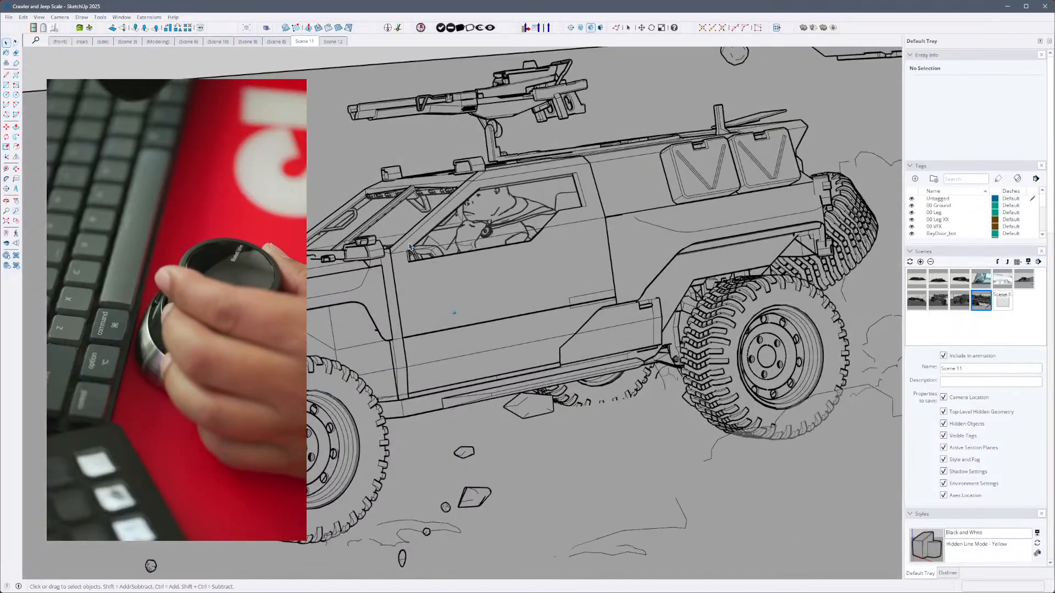
pyautogui.press('x')
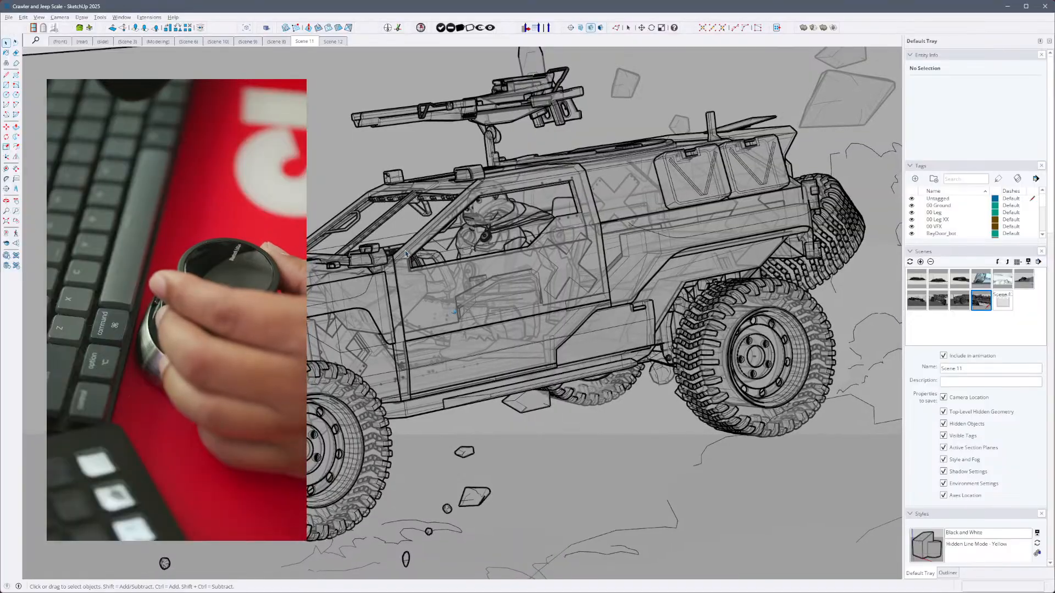
pyautogui.press('x')
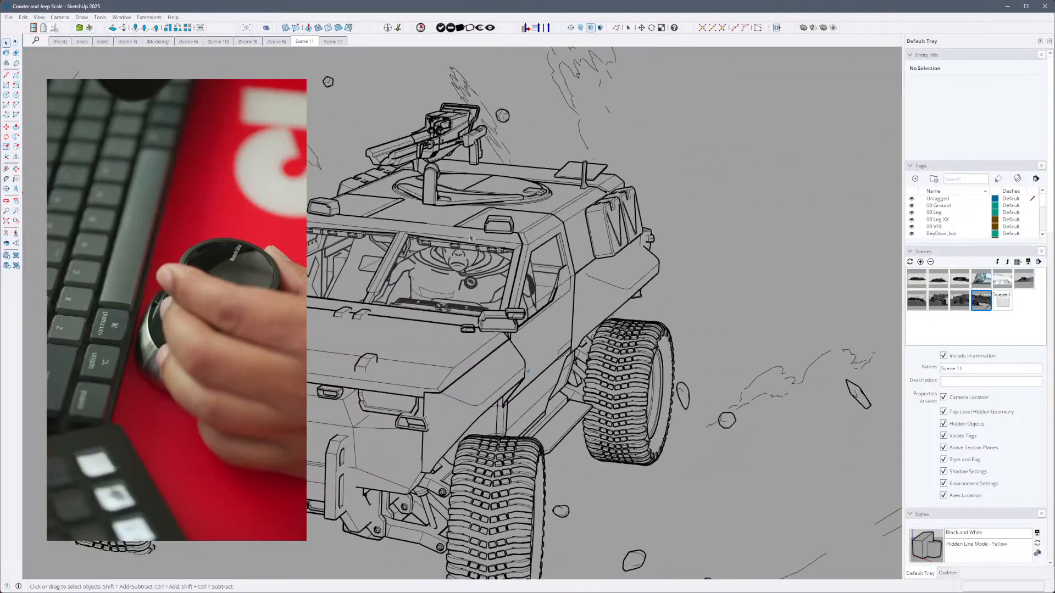
# - Open the jeep's group to inspect its body, cabin and driver, and clear the selection
pyautogui.click(492, 284)
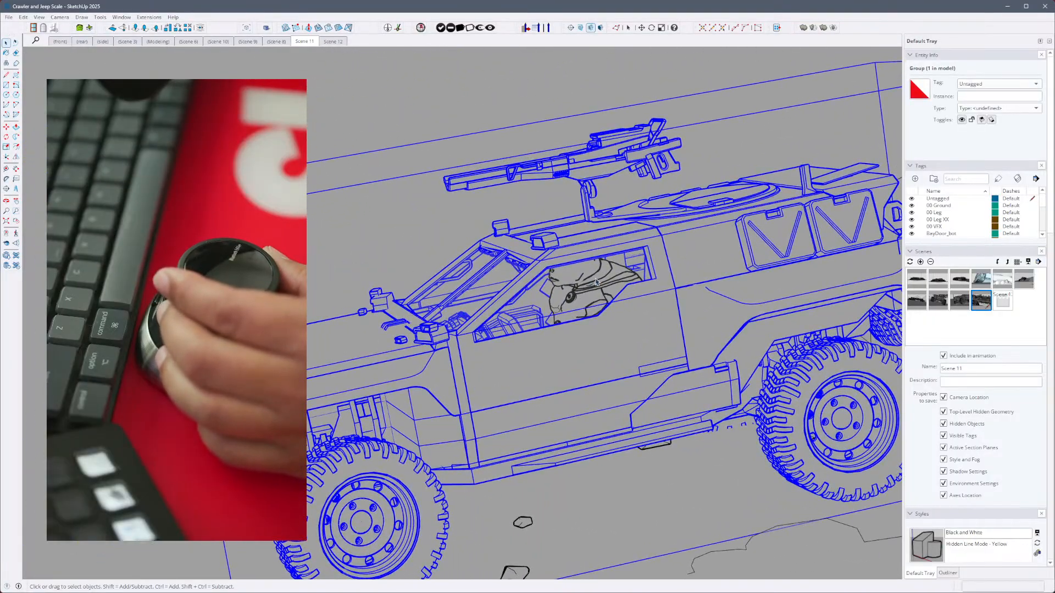
pyautogui.doubleClick(584, 280)
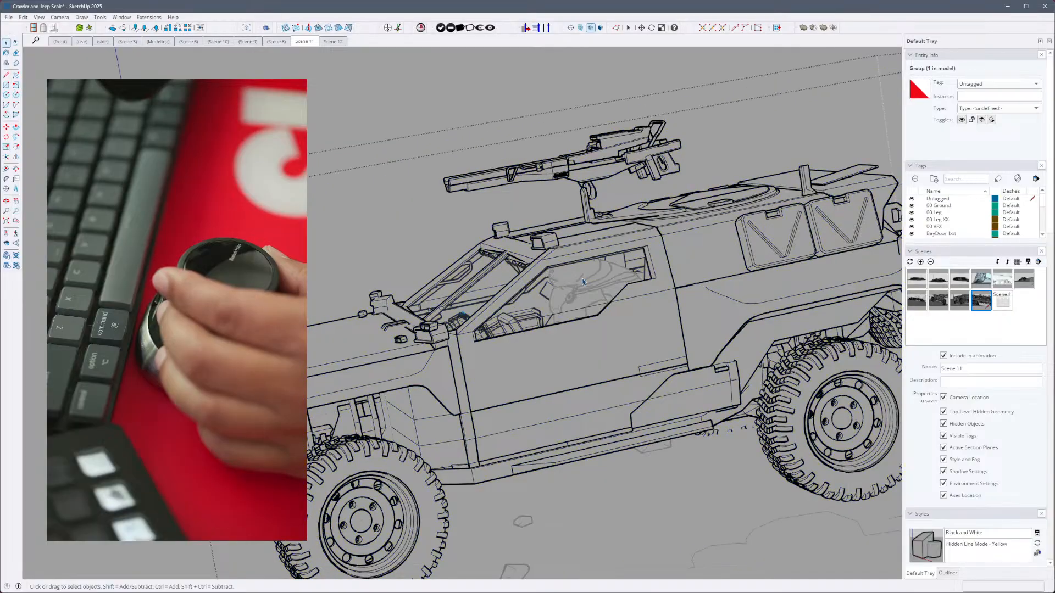
pyautogui.click(584, 279)
pyautogui.click(361, 126)
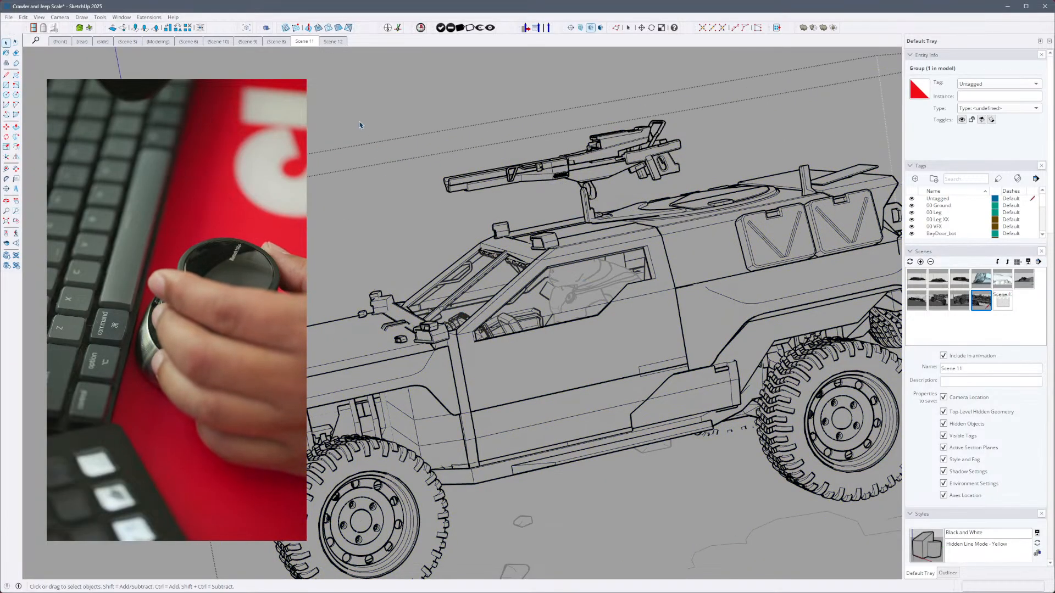
pyautogui.click(362, 126)
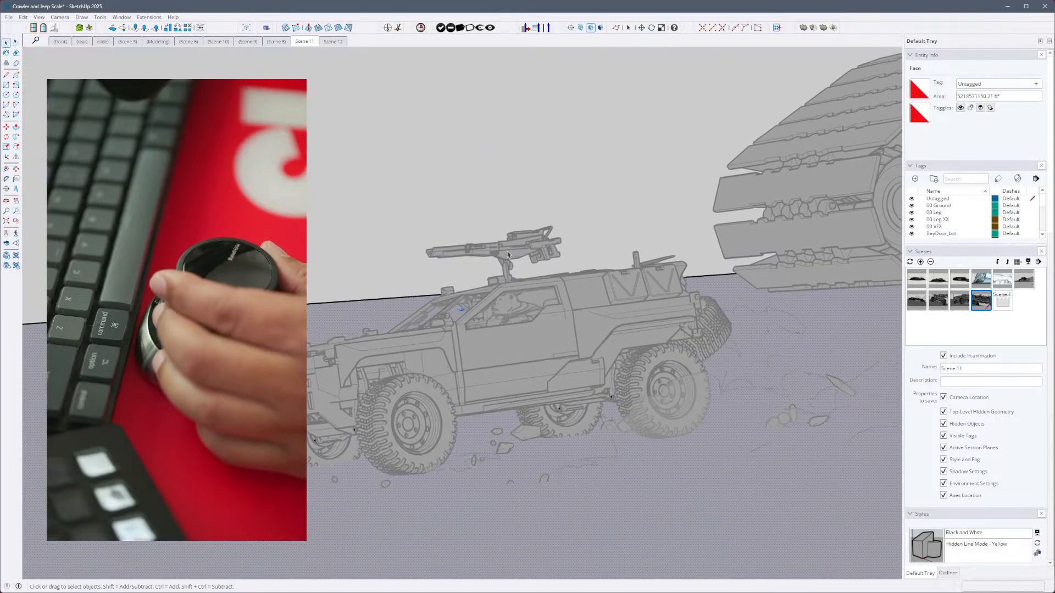
pyautogui.click(333, 155)
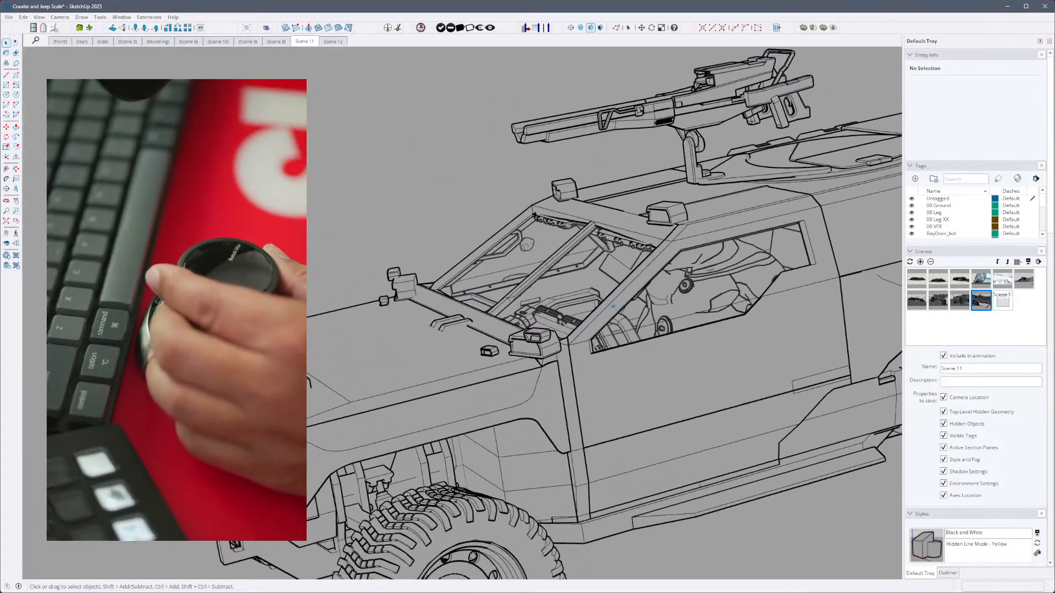
pyautogui.click(615, 309)
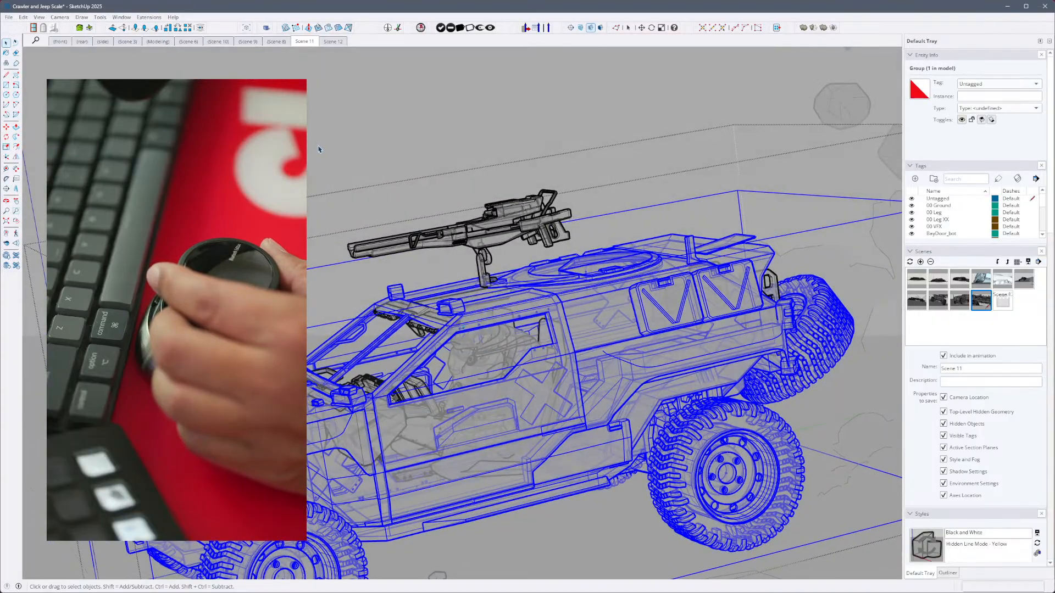
pyautogui.click(318, 149)
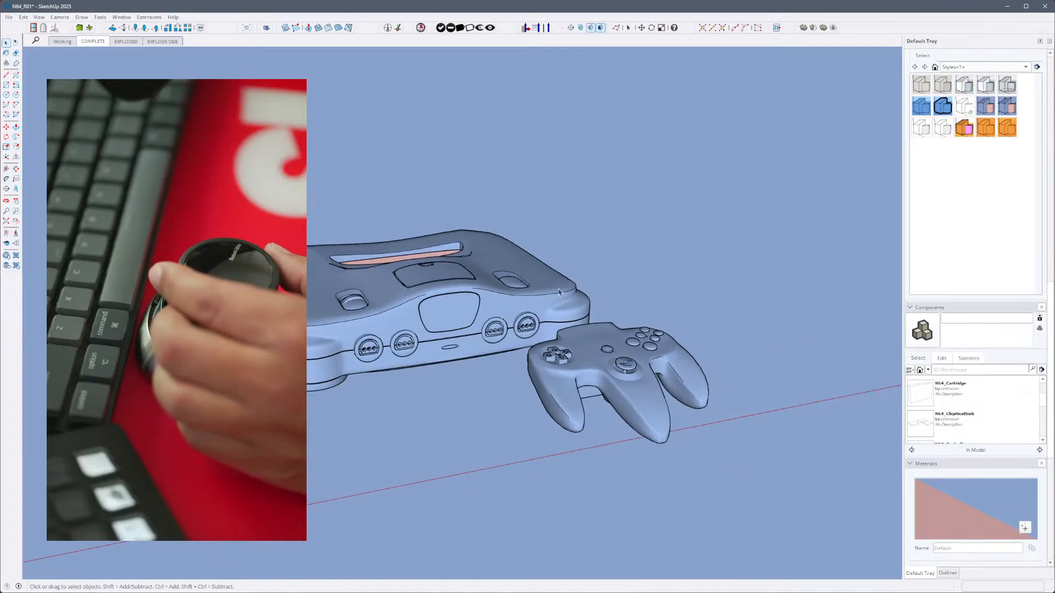
# - Switch to the N64_R01 model and examine the console's parts in the EXPLODED and EXPLODE SIDE scenes
pyautogui.click(558, 290)
pyautogui.click(126, 44)
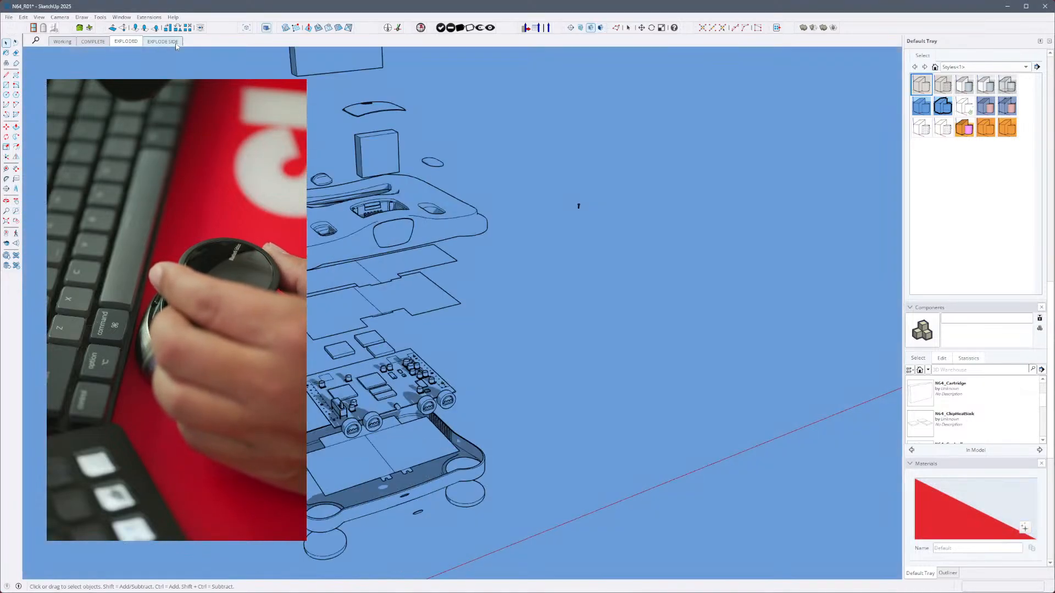
pyautogui.click(163, 43)
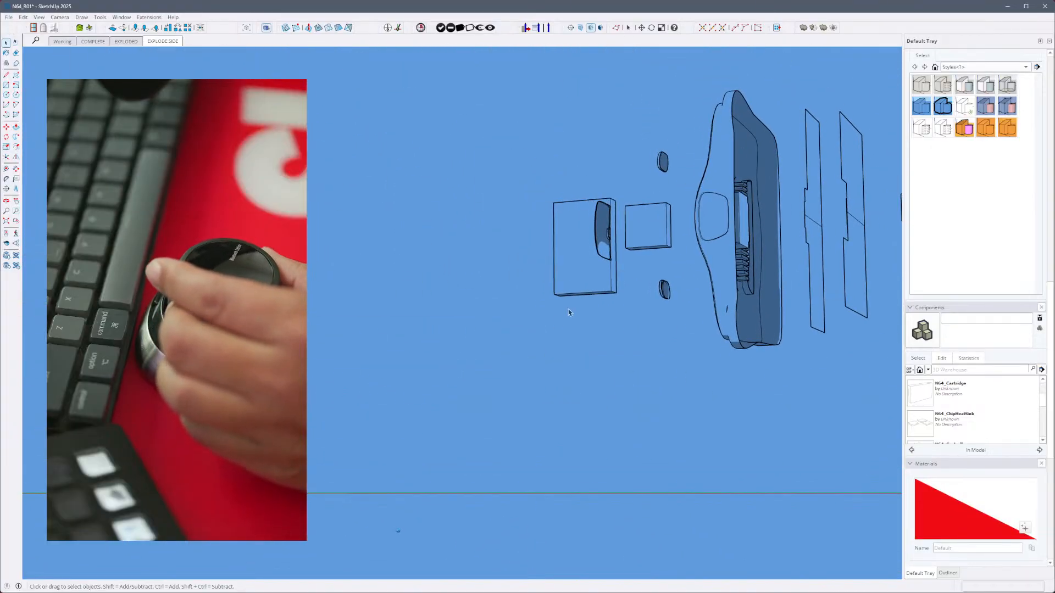
pyautogui.click(677, 268)
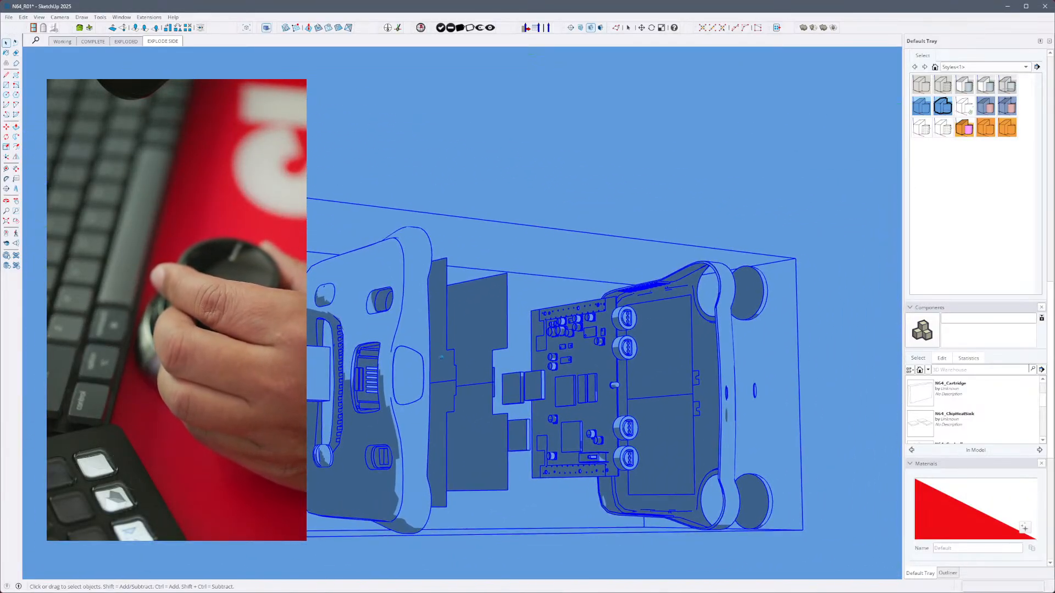
pyautogui.click(165, 44)
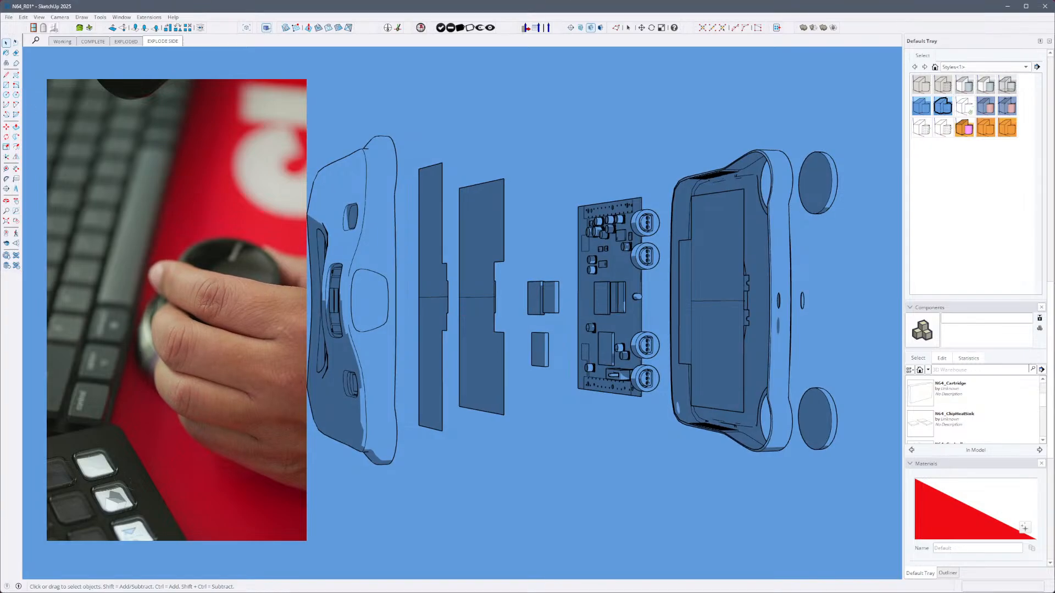
# - Save the N64_R01 model without purging the unused items
pyautogui.click(9, 17)
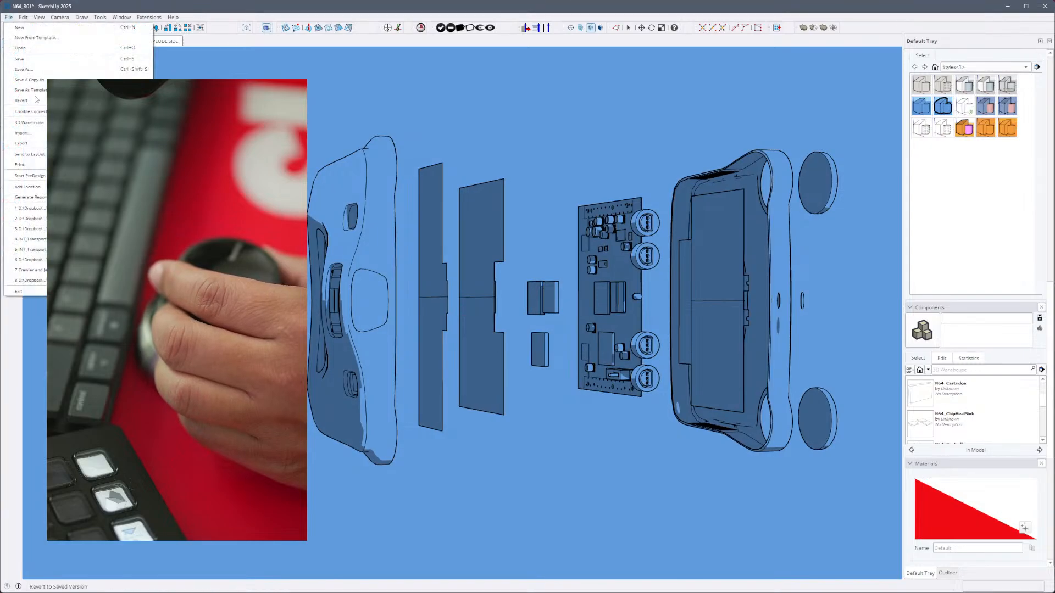
pyautogui.click(44, 61)
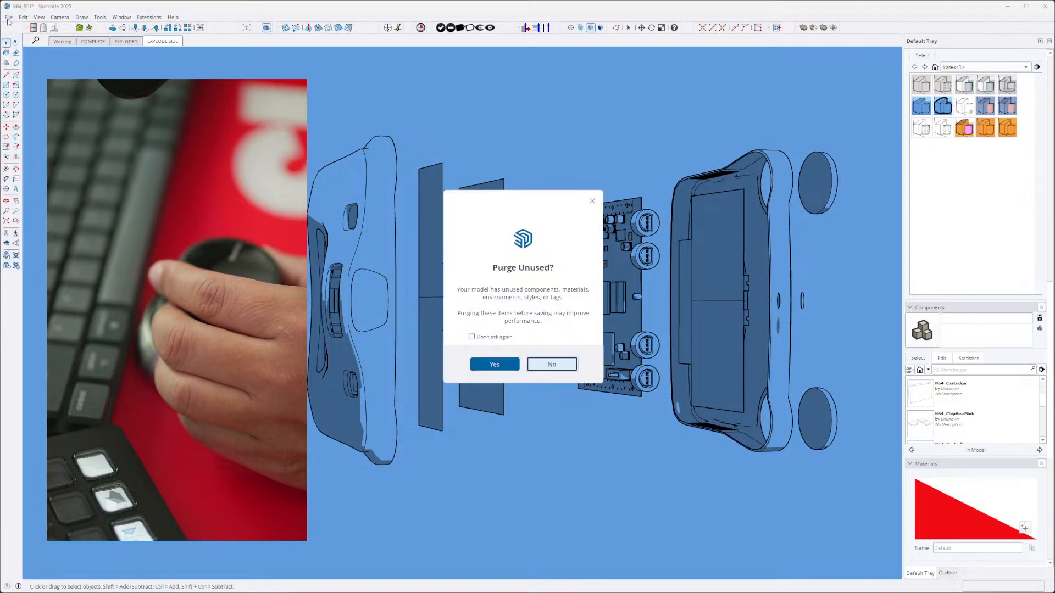
pyautogui.click(561, 364)
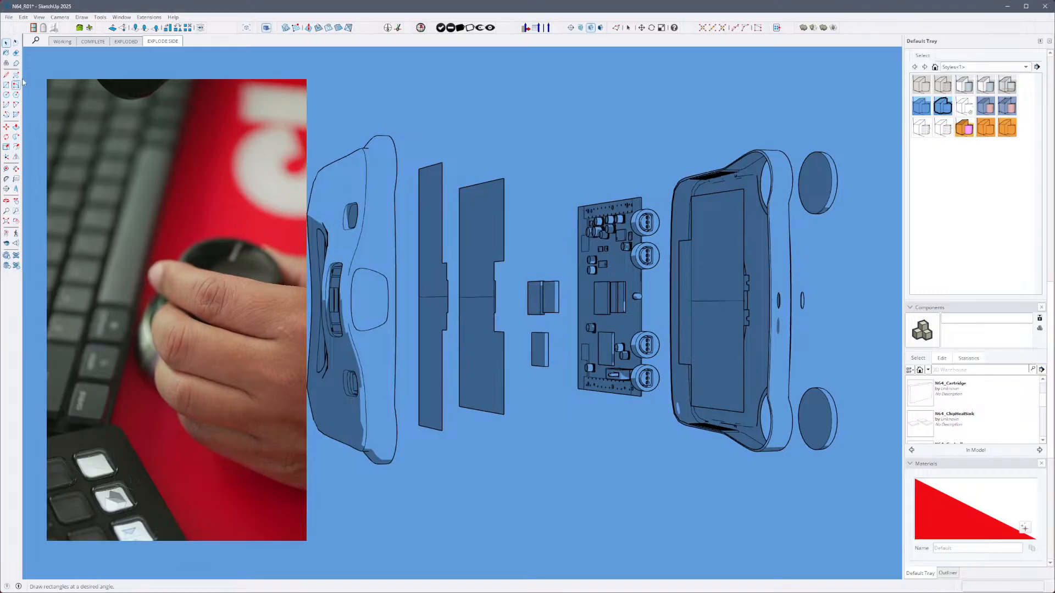
# - Open the Jeep_SUV_V04 model from the XR311 folder, discarding the changes to N64_R01
pyautogui.click(9, 18)
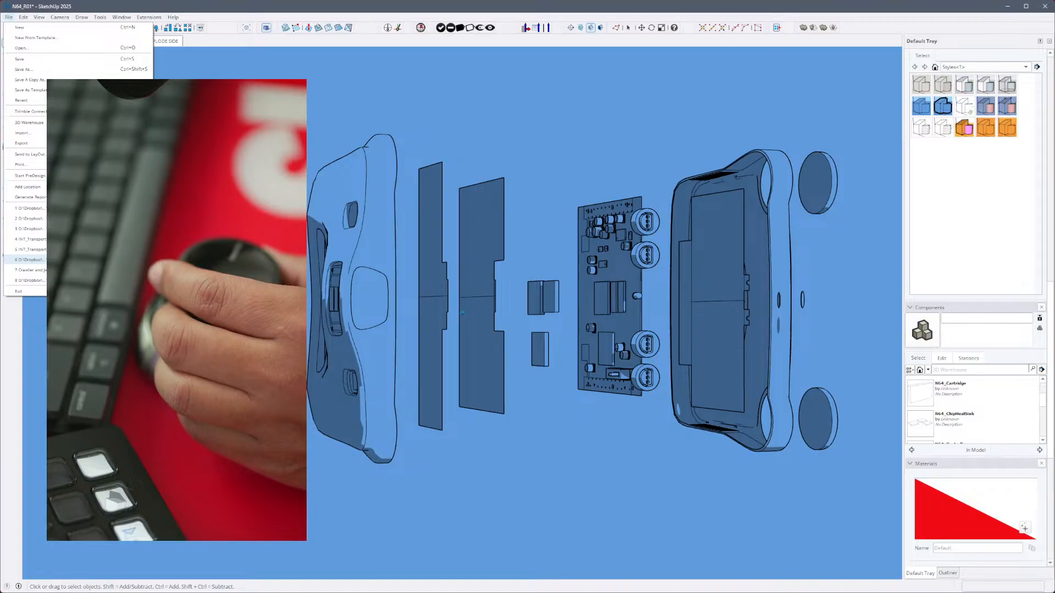
pyautogui.click(9, 16)
pyautogui.click(9, 16)
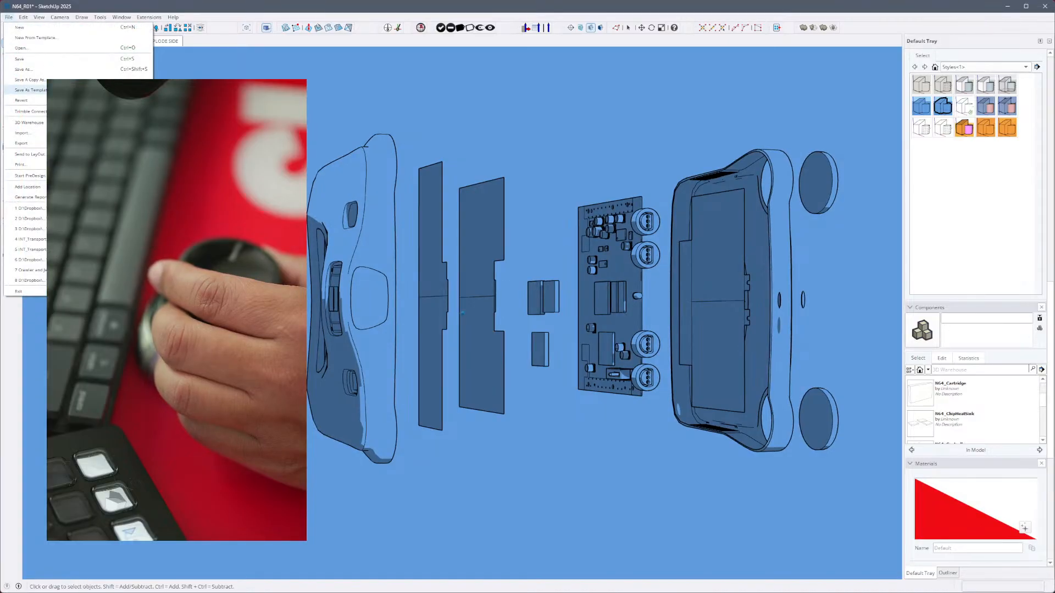
pyautogui.click(53, 48)
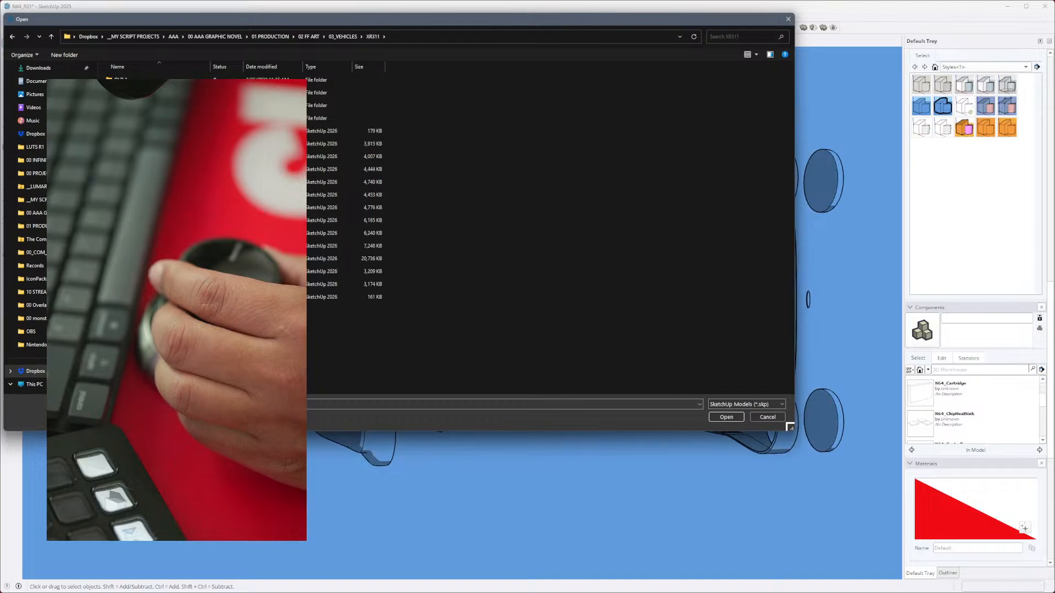
pyautogui.click(725, 418)
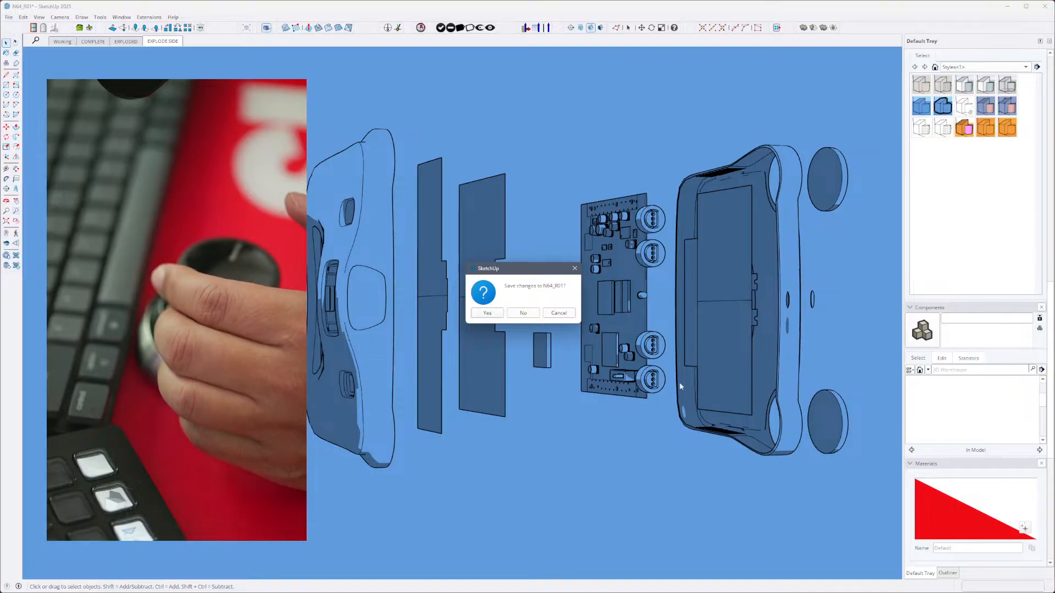
pyautogui.click(521, 313)
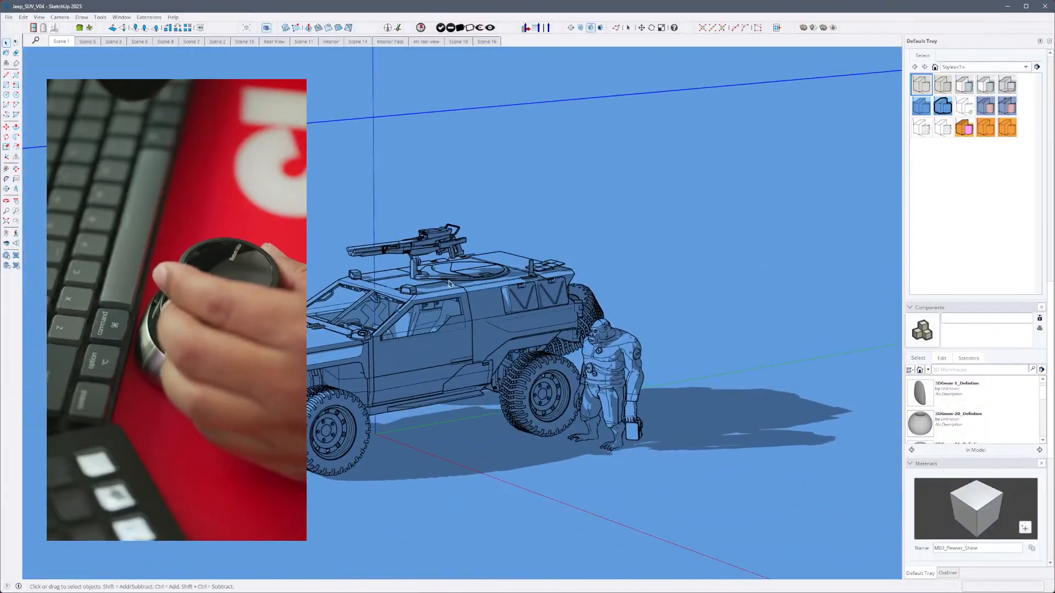
# - Examine the jeep's exterior, then its steering wheel and dashboard from the interior rear view, selecting and deselecting parts along the way
pyautogui.click(449, 283)
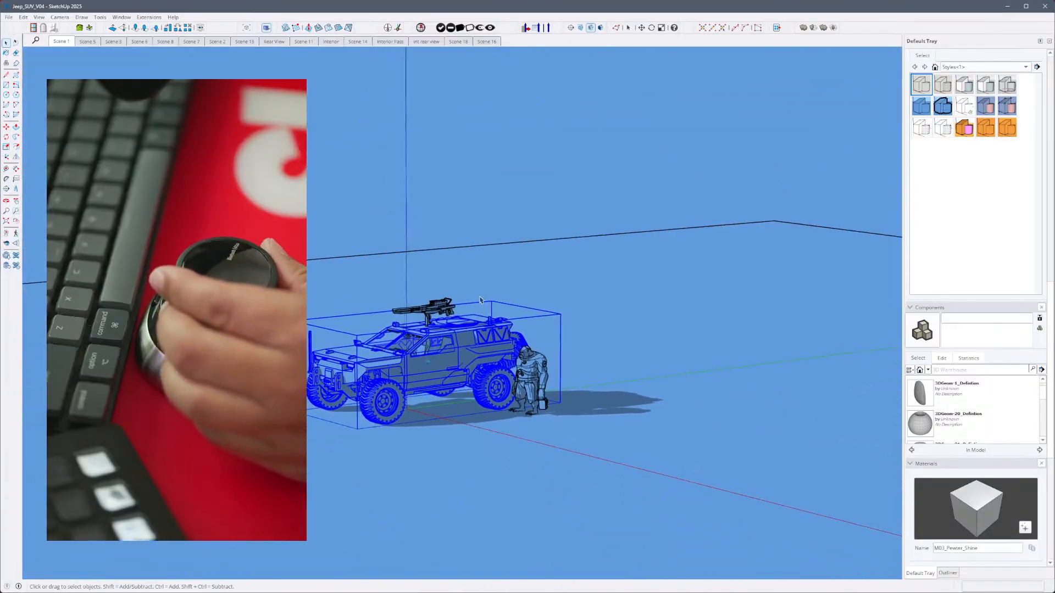
pyautogui.click(427, 198)
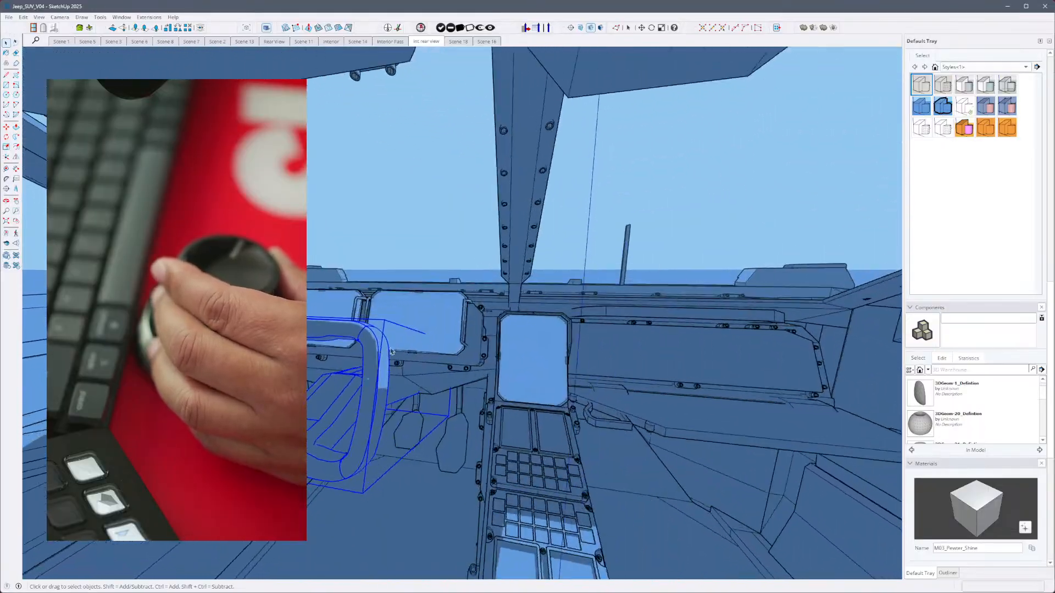
pyautogui.click(413, 329)
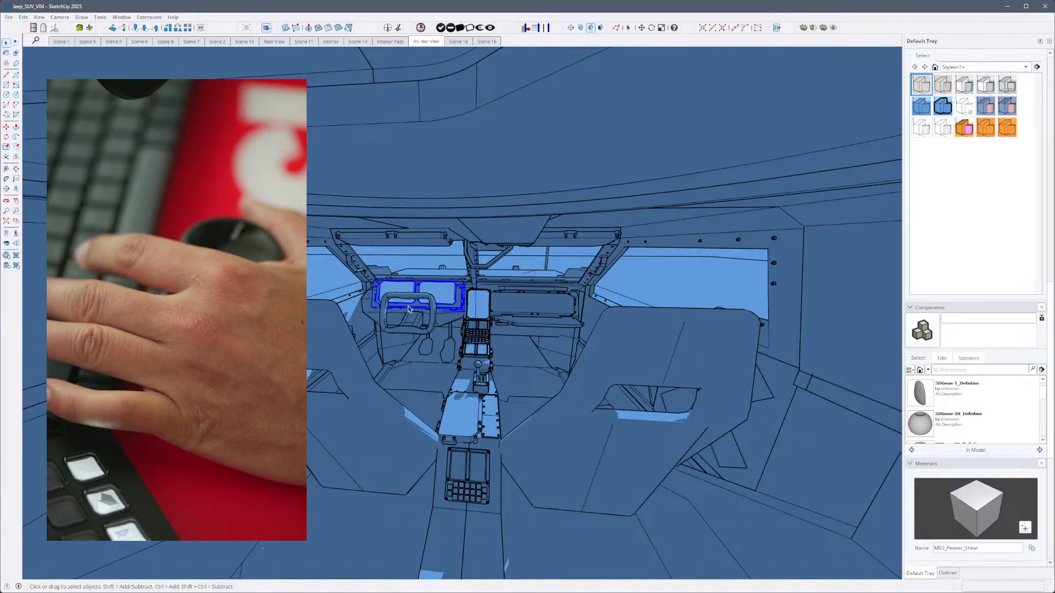
pyautogui.scroll(-5, 408, 309)
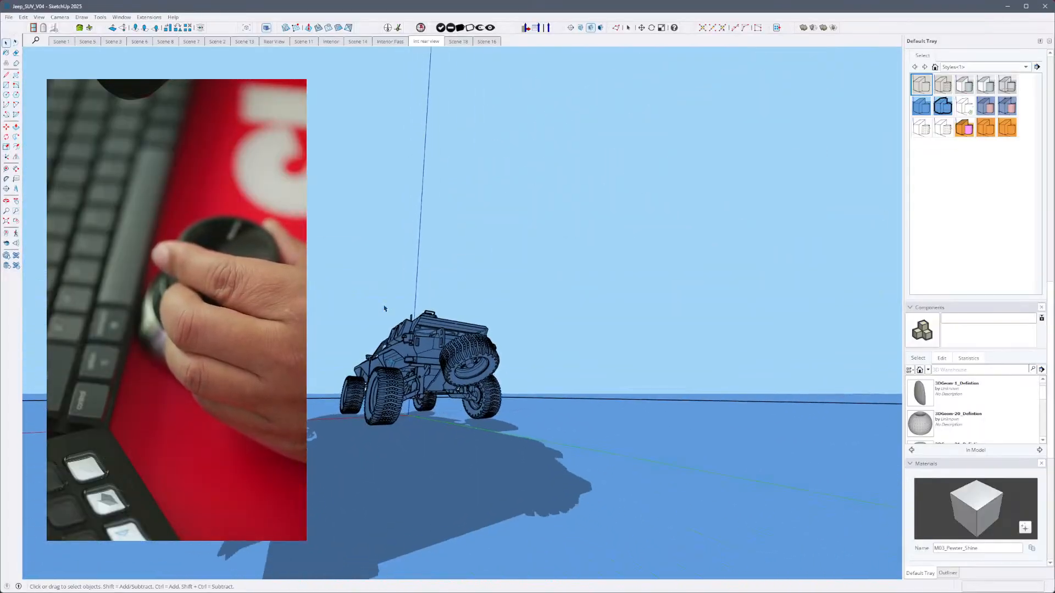
pyautogui.click(377, 369)
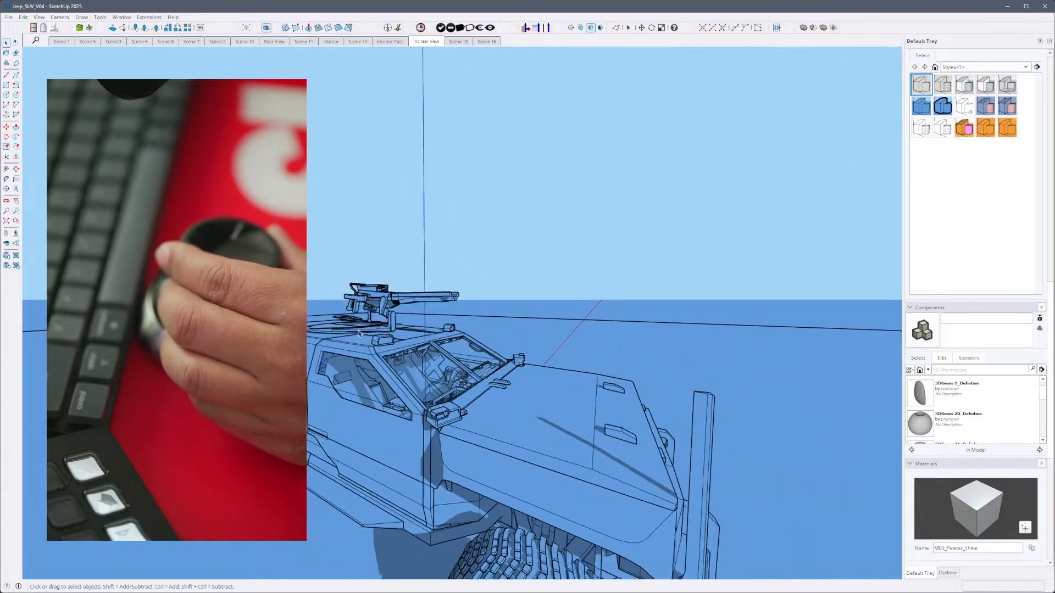
# - View the jeep through its saved scenes, including Scene 7, Scene 11 and Scene 1
pyautogui.click(148, 43)
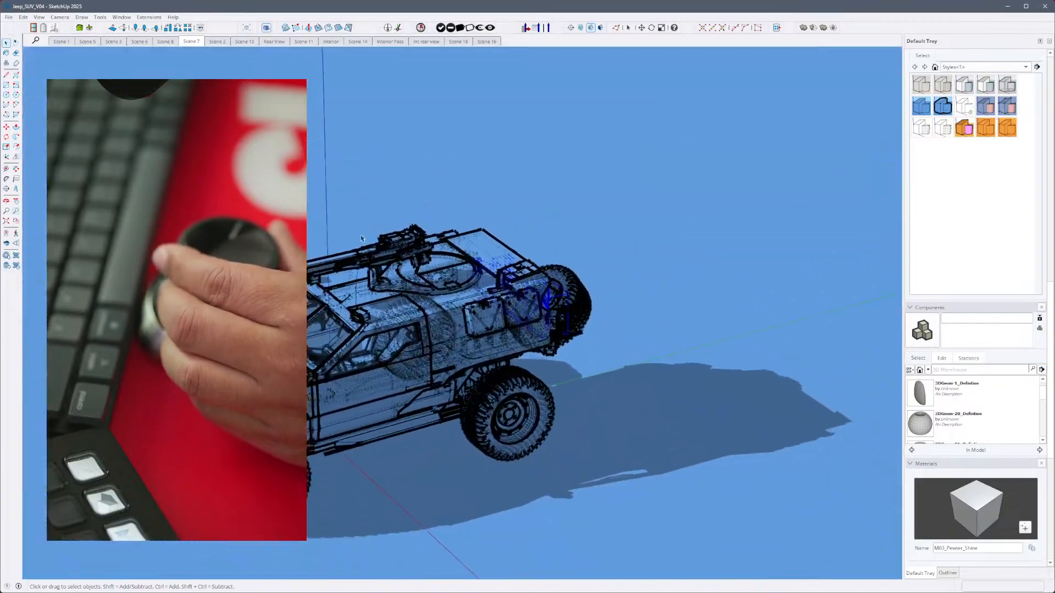
pyautogui.click(304, 43)
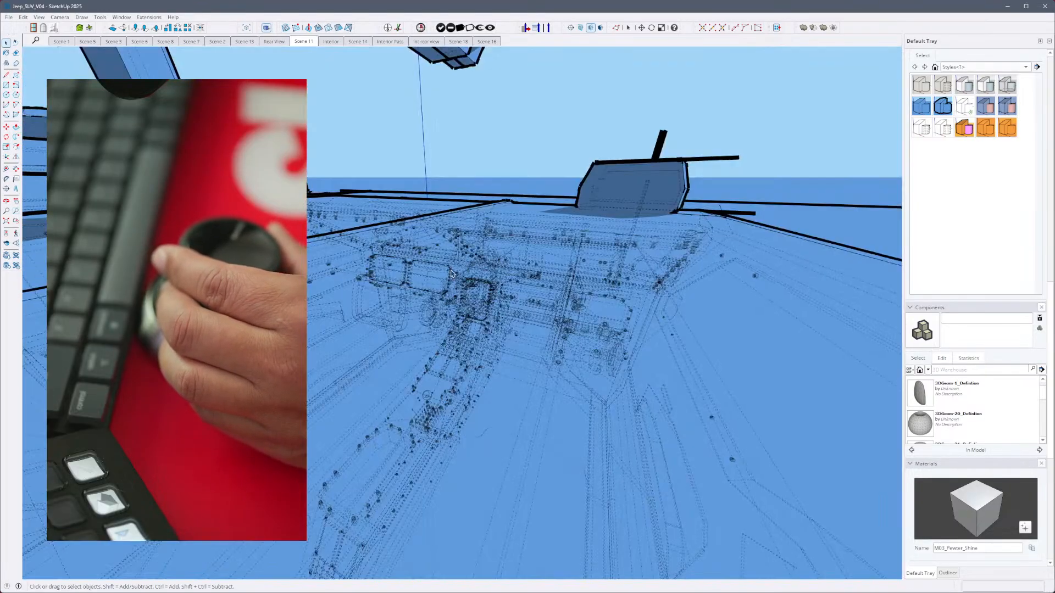
pyautogui.click(67, 43)
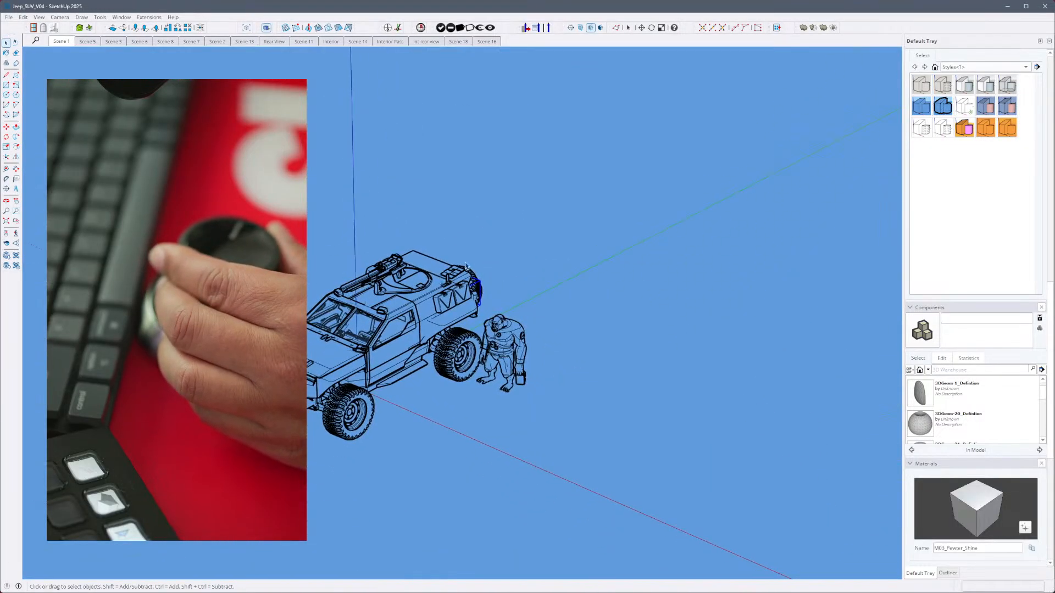
# - Vary the Scene 1 camera's perspective with the Field of View tool, ending at about 46 degrees
pyautogui.click(61, 17)
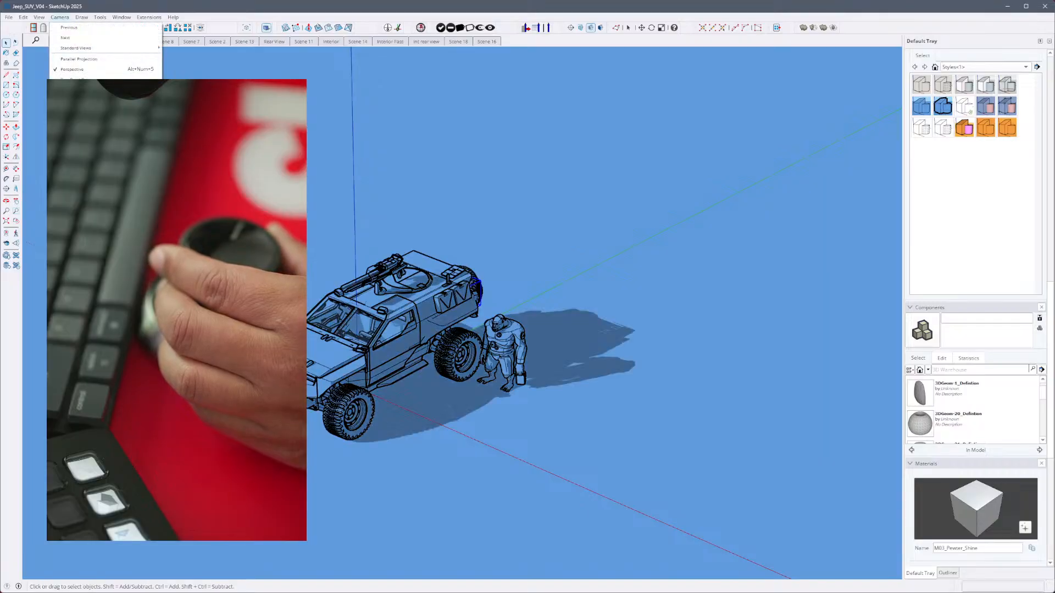
pyautogui.click(79, 142)
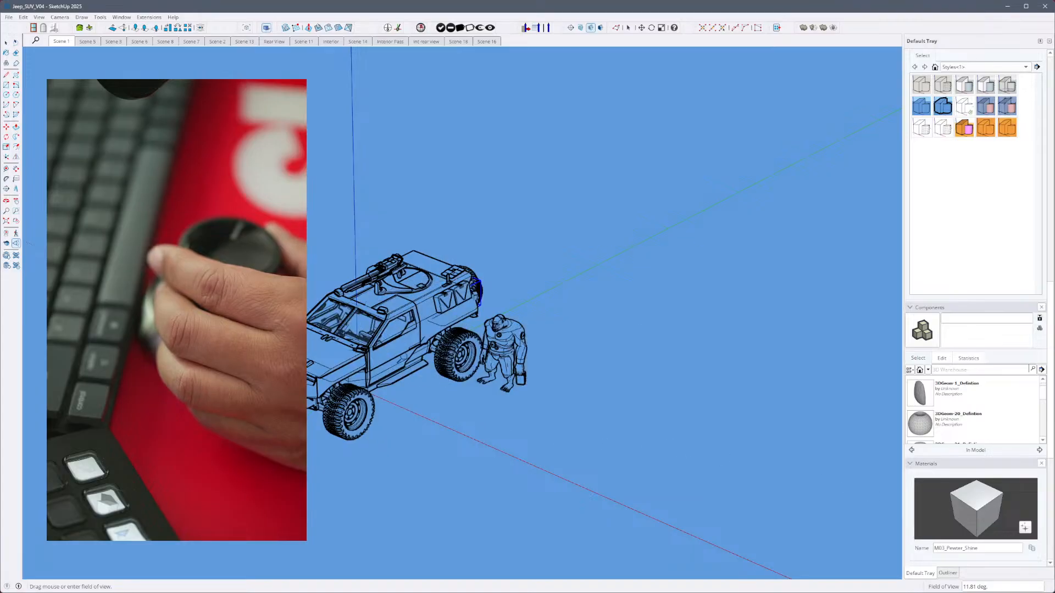
pyautogui.moveTo(404, 352); pyautogui.dragTo(405, 300)
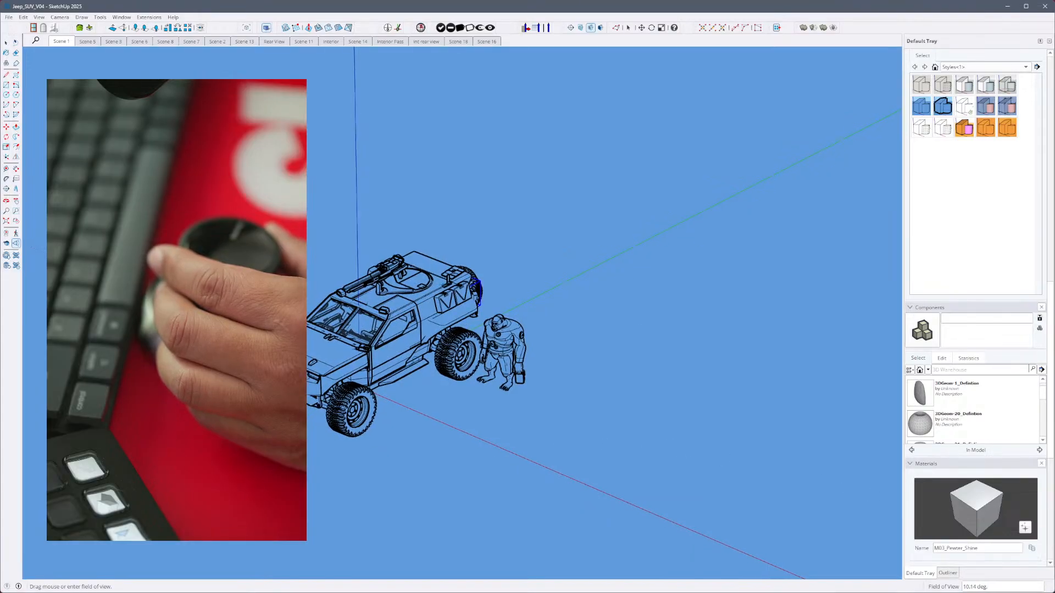
pyautogui.moveTo(436, 247); pyautogui.dragTo(436, 143)
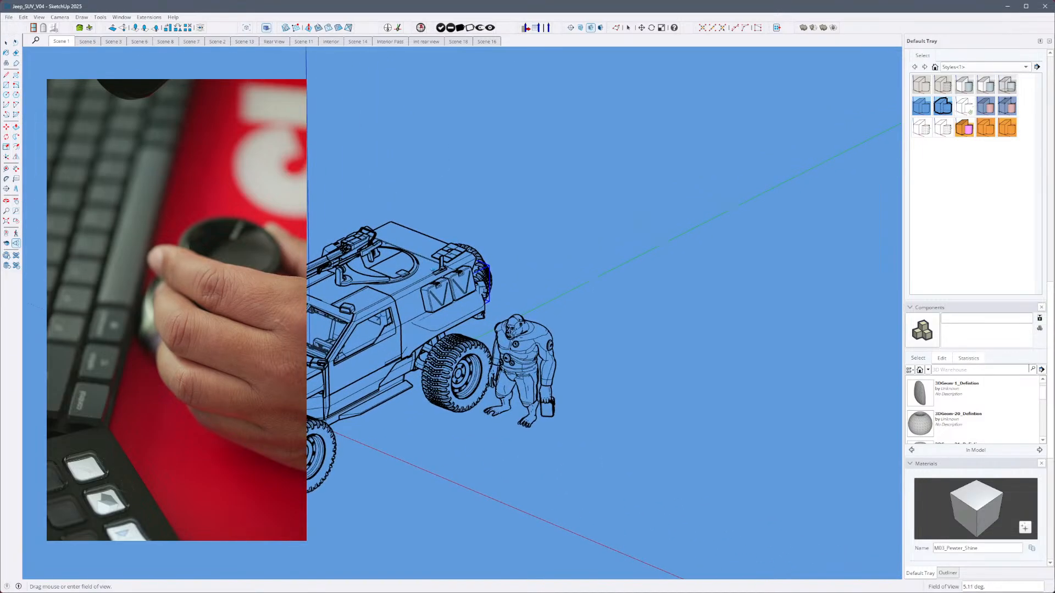
pyautogui.moveTo(443, 340); pyautogui.dragTo(447, 583)
pyautogui.moveTo(438, 325); pyautogui.dragTo(414, 570)
pyautogui.moveTo(391, 303); pyautogui.dragTo(412, 437)
pyautogui.moveTo(413, 268); pyautogui.dragTo(420, 188)
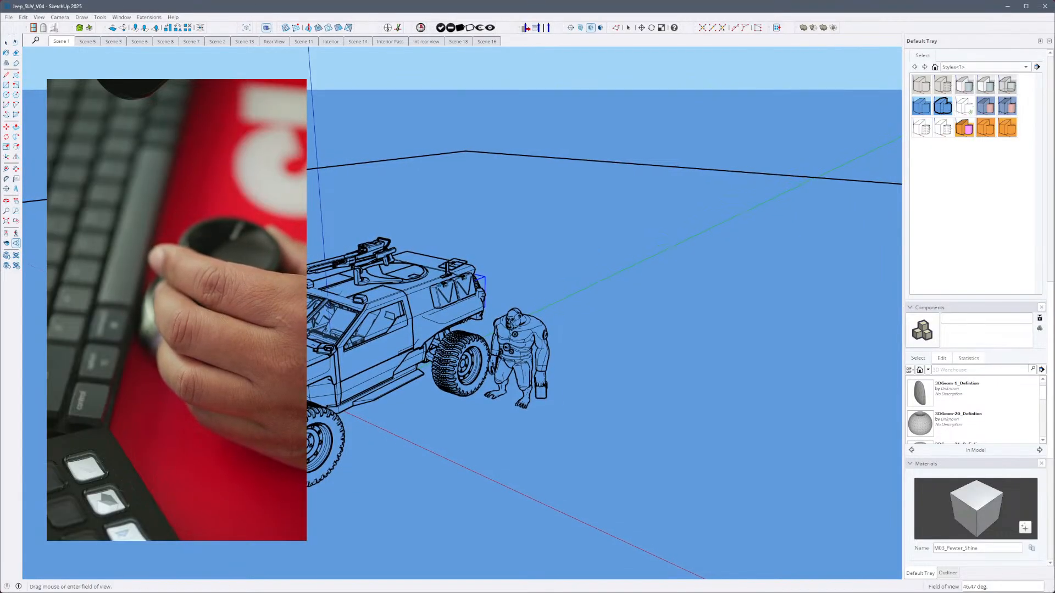
# - Leave the jeep model and create a new model from the Simple template in inches
pyautogui.click(9, 18)
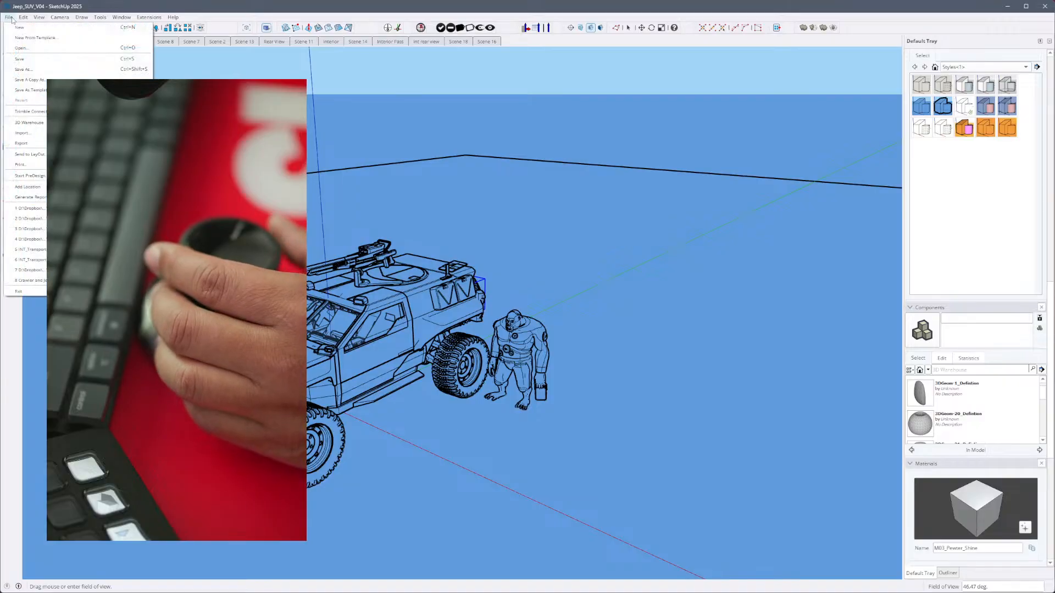
pyautogui.click(25, 69)
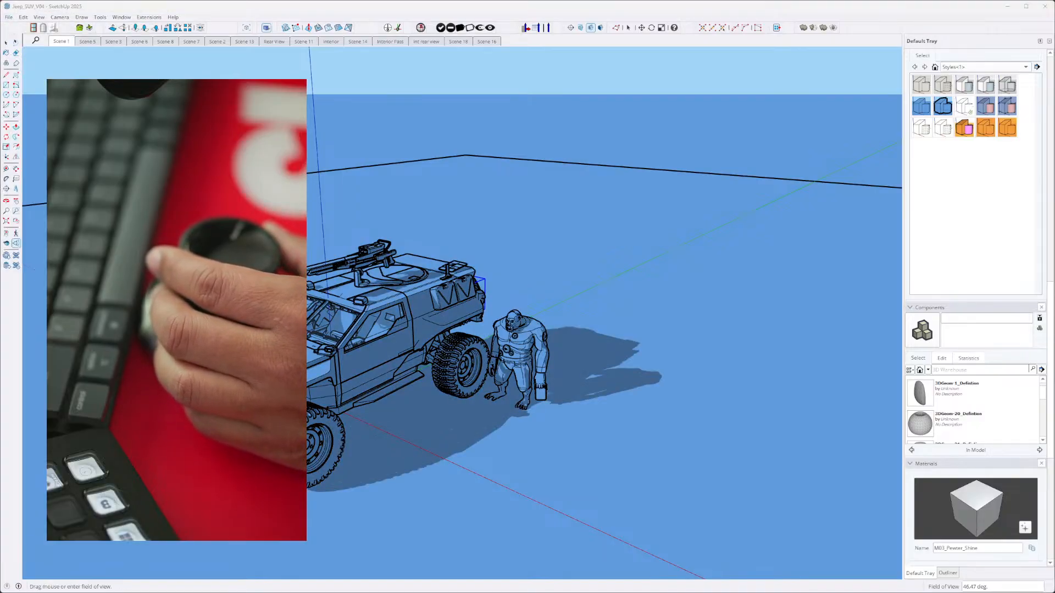
pyautogui.click(485, 324)
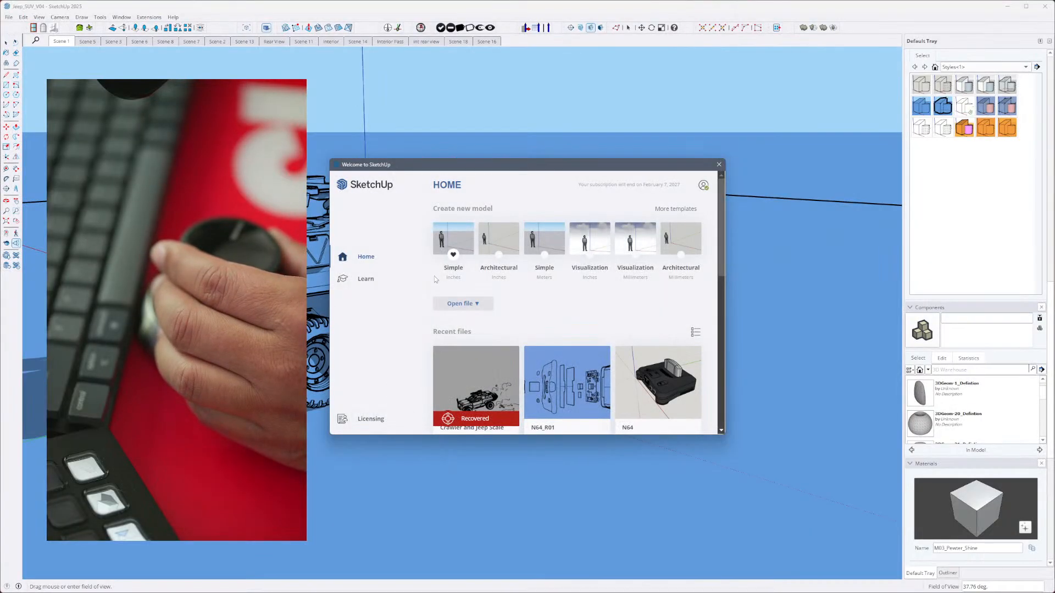
pyautogui.click(448, 239)
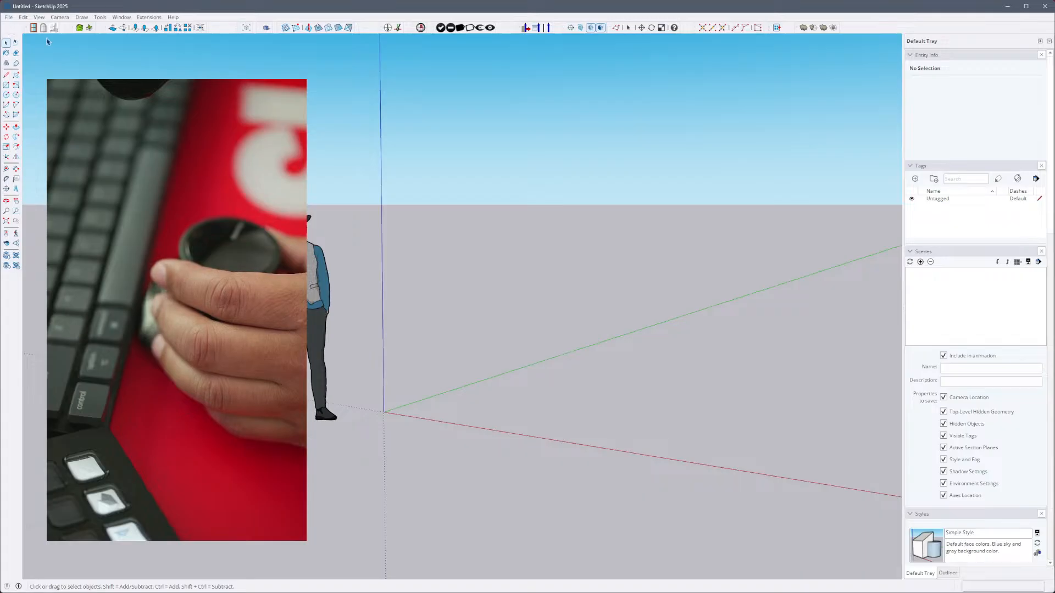
# - Check the new model's camera angle with the Field of View tool and return to the Select tool
pyautogui.click(46, 17)
pyautogui.moveTo(59, 17)
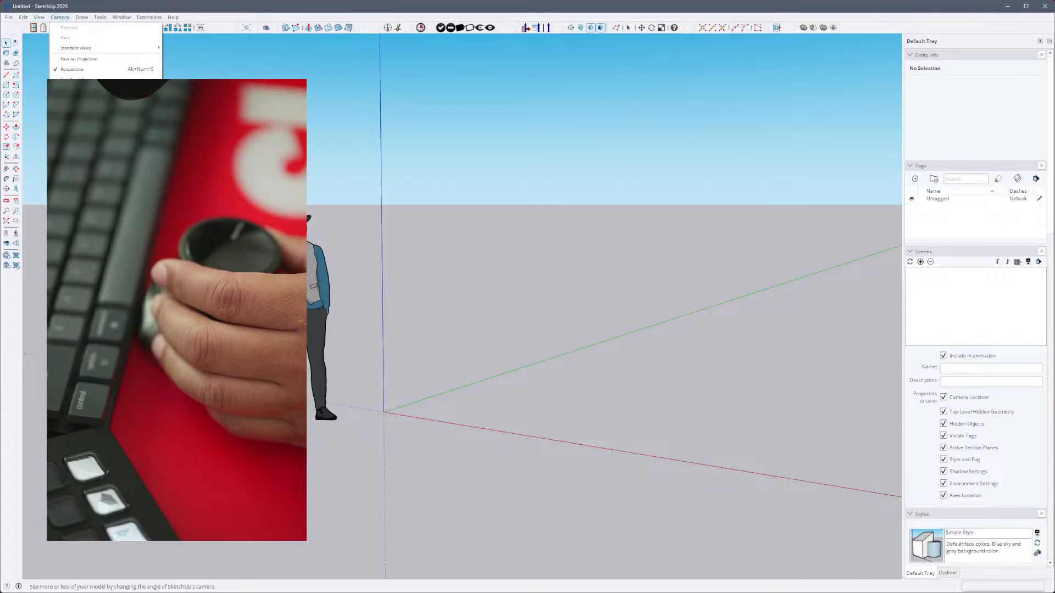
pyautogui.click(80, 143)
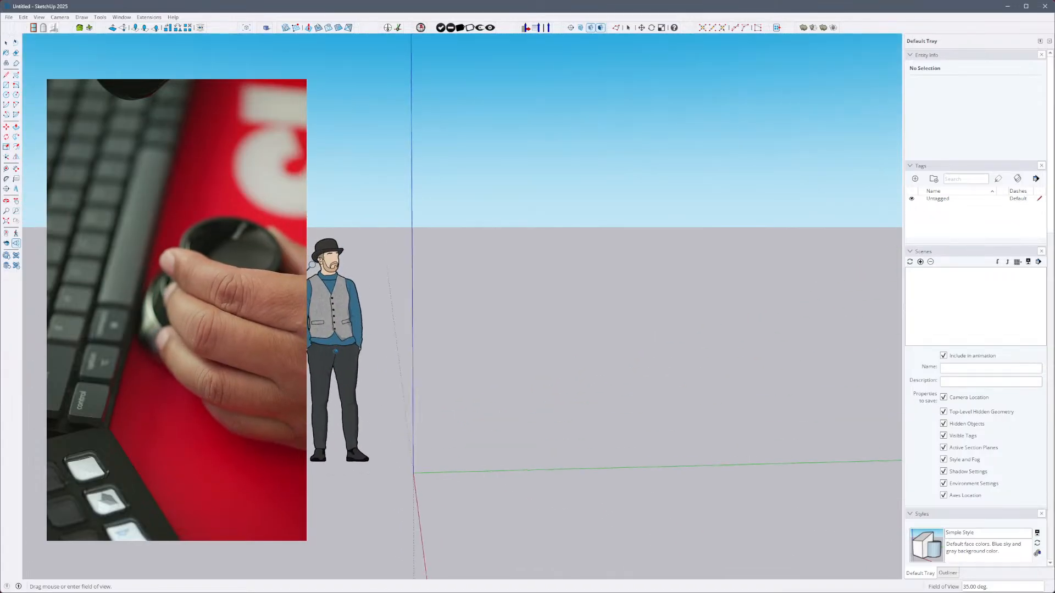
pyautogui.click(60, 17)
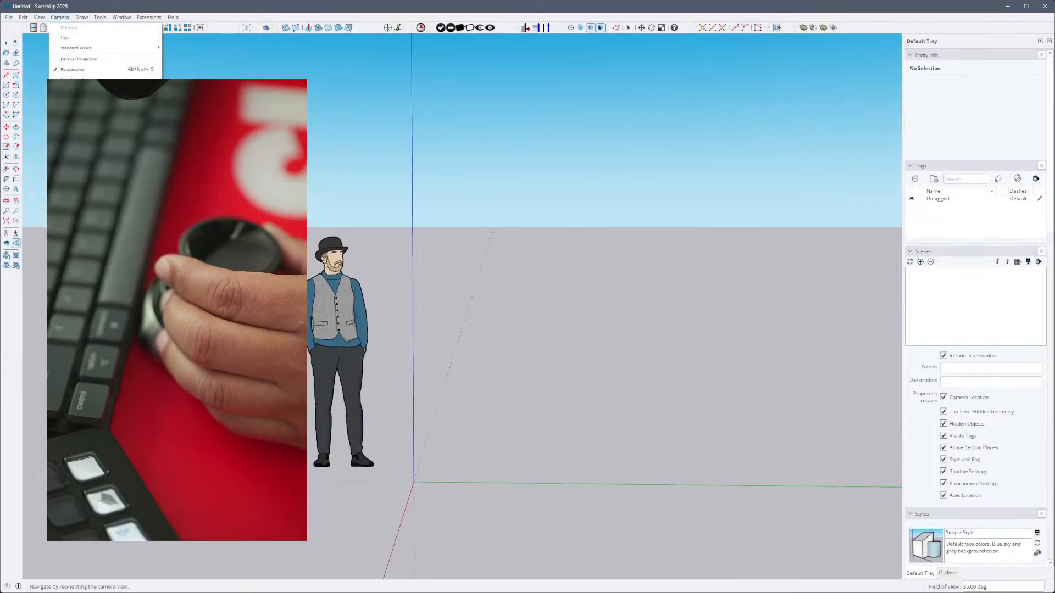
pyautogui.click(79, 111)
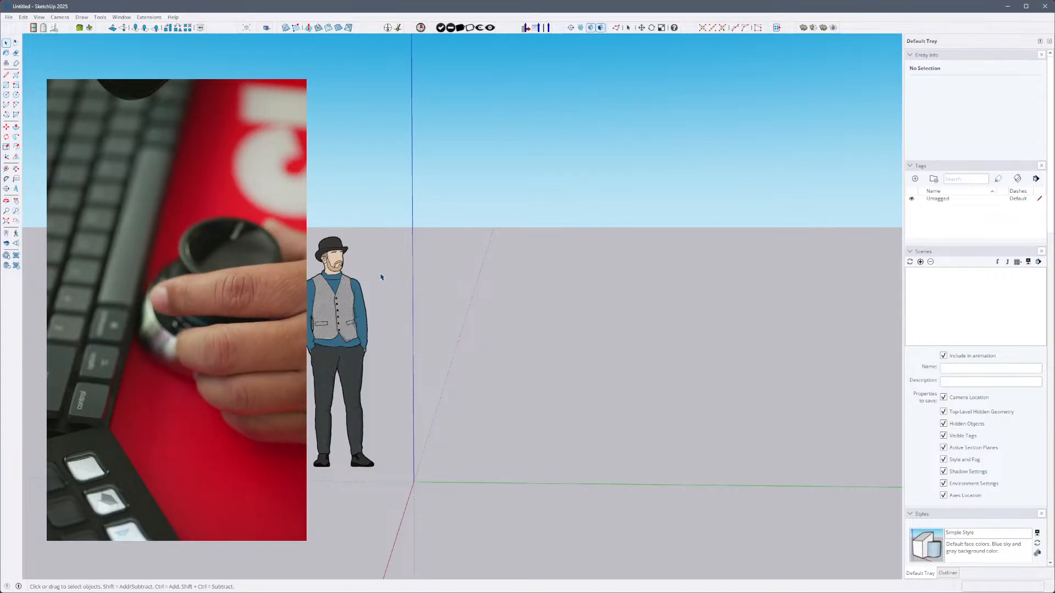
# - Activate the Tape Measure tool, and use the radial tool menu to switch to Offset
pyautogui.press('t')
pyautogui.rightClick(613, 330)
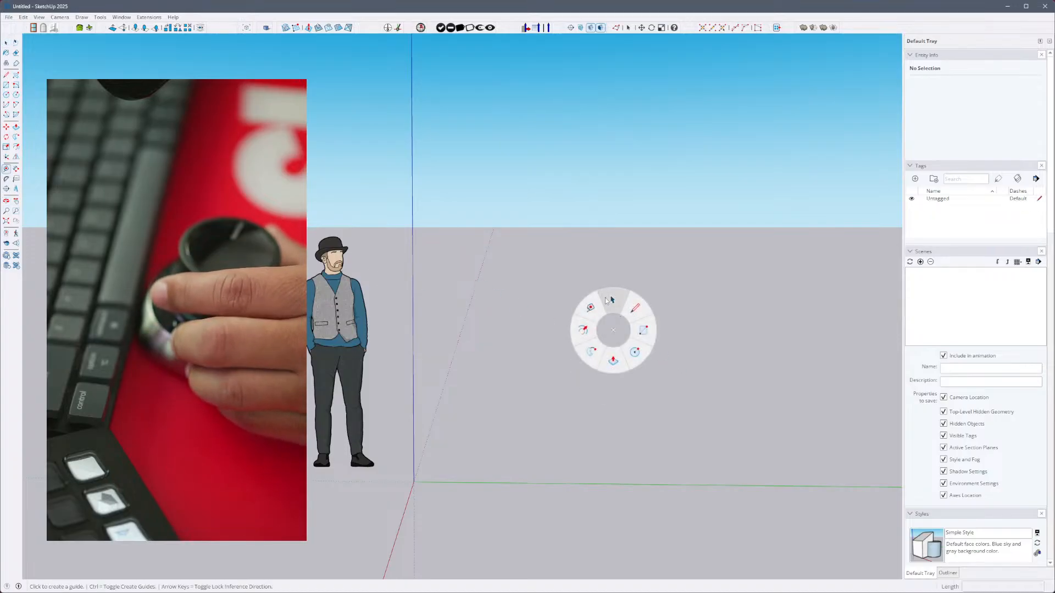
pyautogui.click(604, 313)
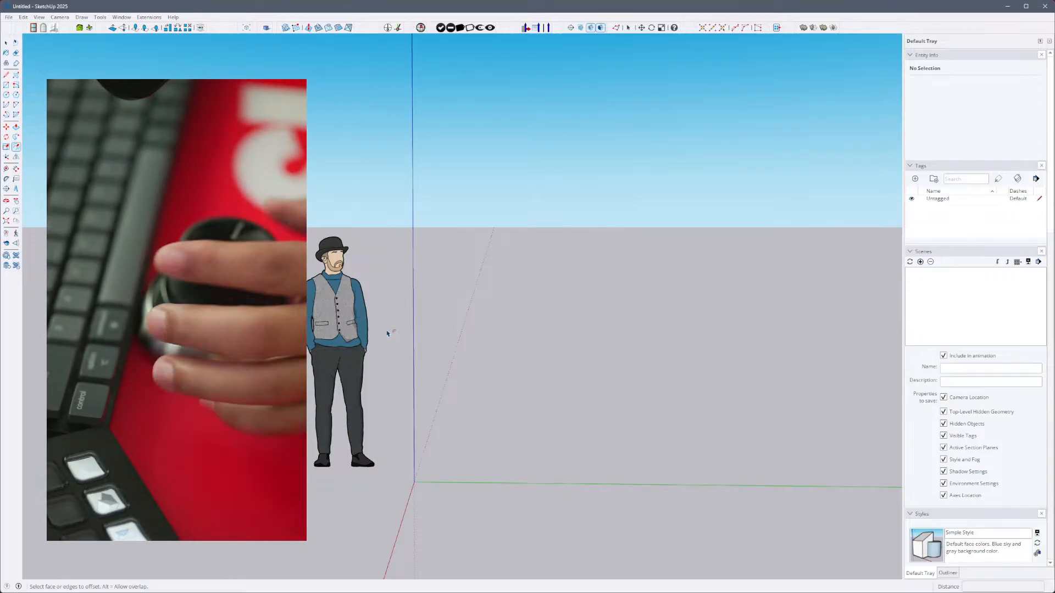
# - Examine the scale figure from different angles and look over the 3D mouse's device settings
pyautogui.scroll(1, 386, 333)
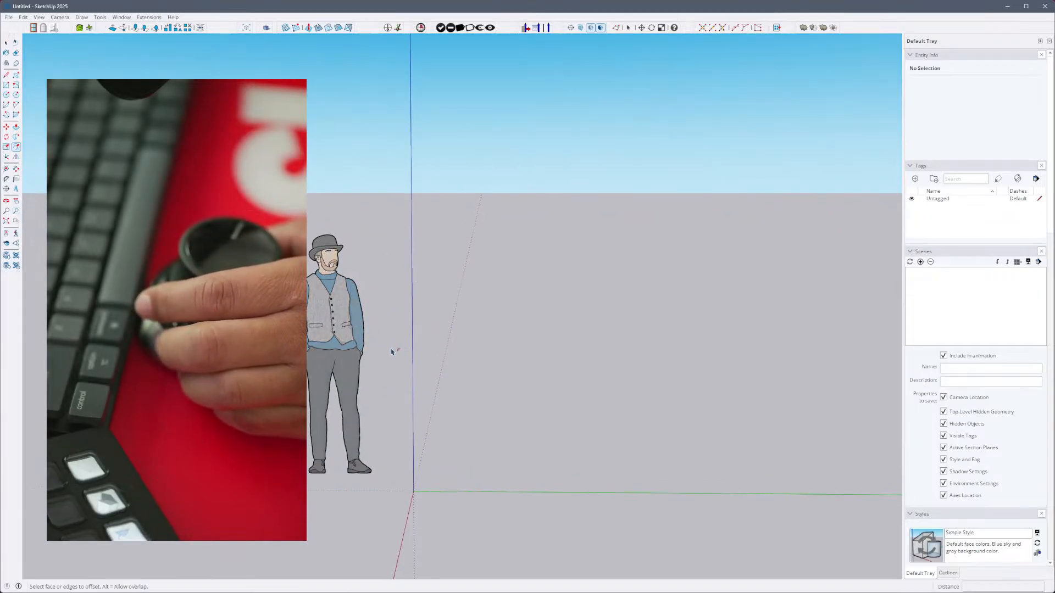
pyautogui.scroll(3, 391, 351)
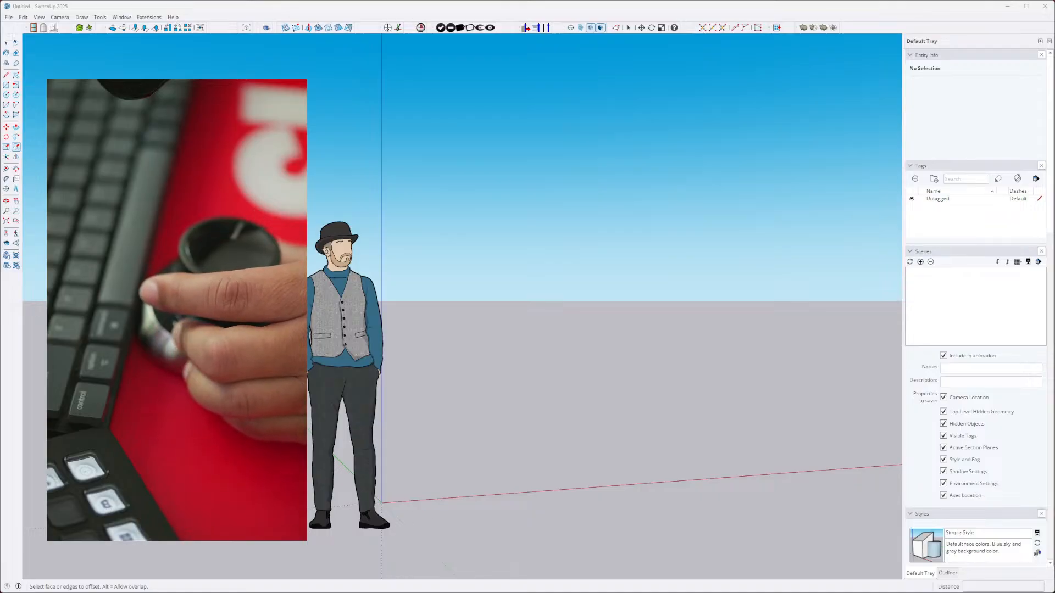
pyautogui.click(359, 318)
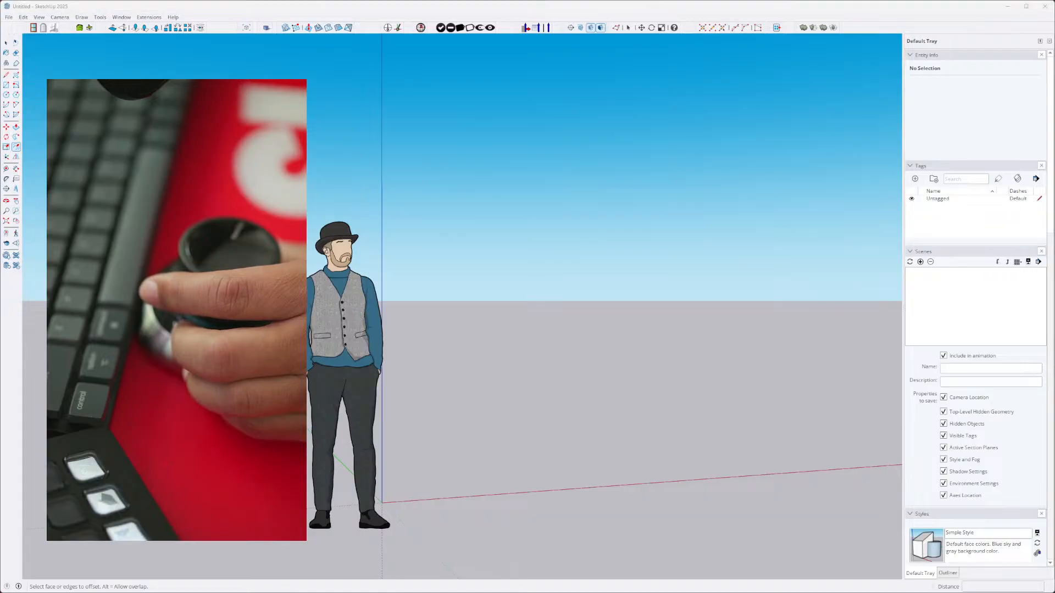
pyautogui.moveTo(0, 267); pyautogui.dragTo(0, 212)
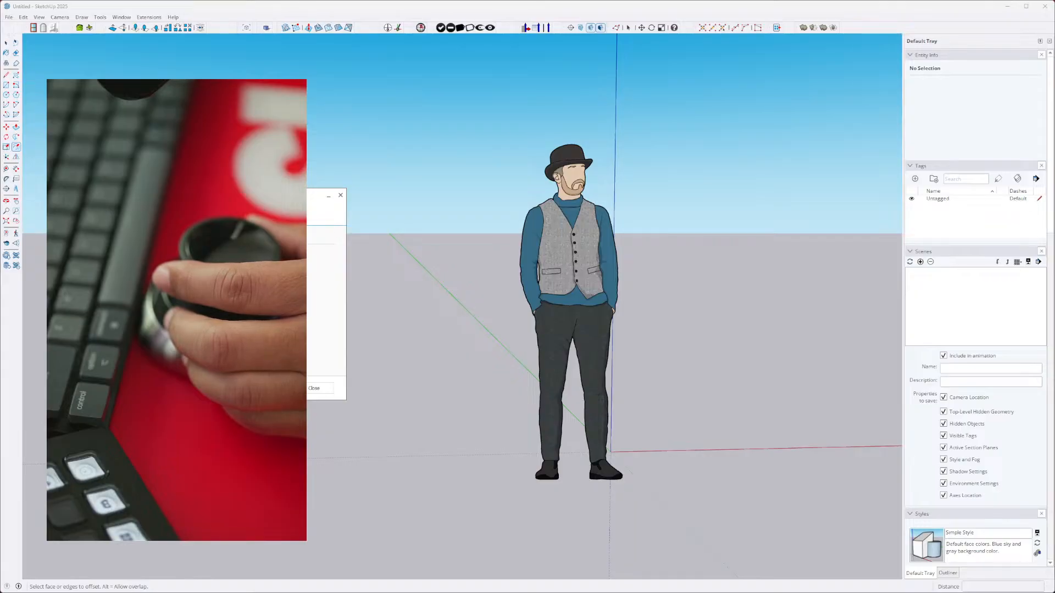
pyautogui.moveTo(215, 198); pyautogui.dragTo(220, 234)
pyautogui.click(343, 232)
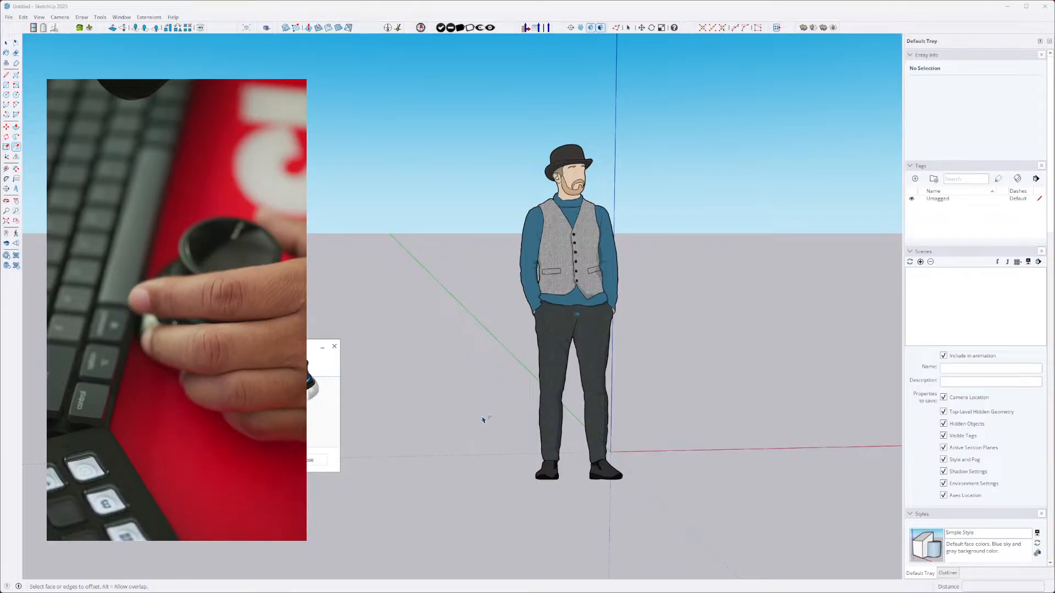
pyautogui.click(501, 358)
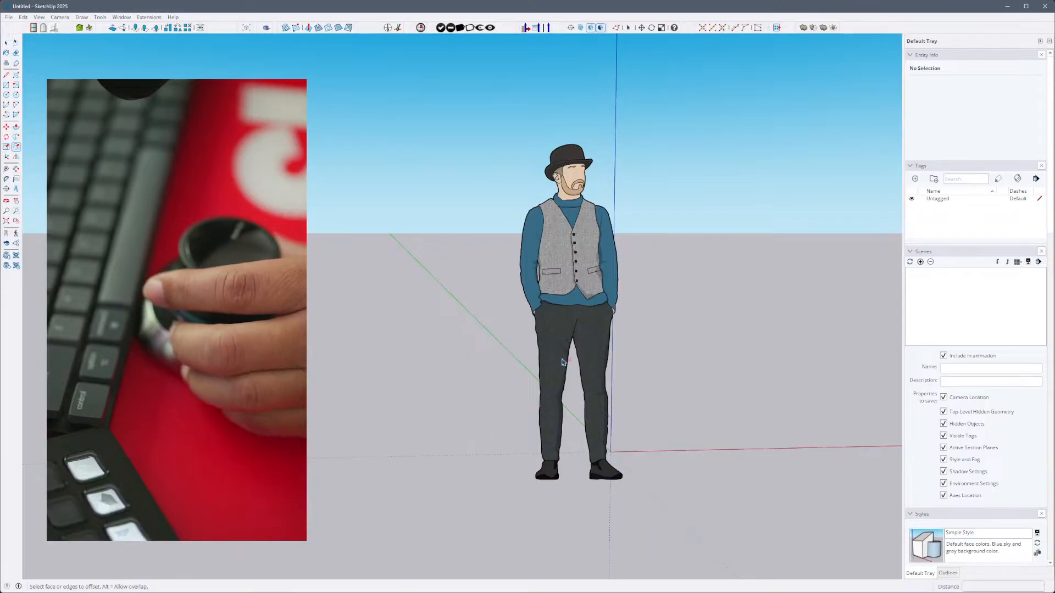
# - Use the radial tool menu to switch to Follow Me, activate Tape Measure, and switch to Rectangle from the radial menu
pyautogui.click(576, 336)
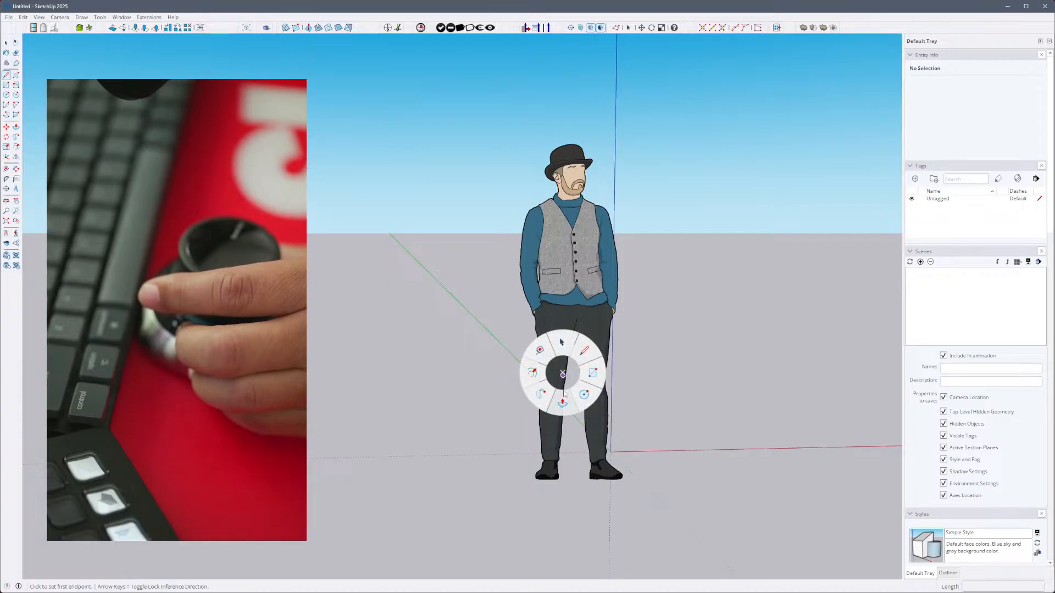
pyautogui.click(541, 393)
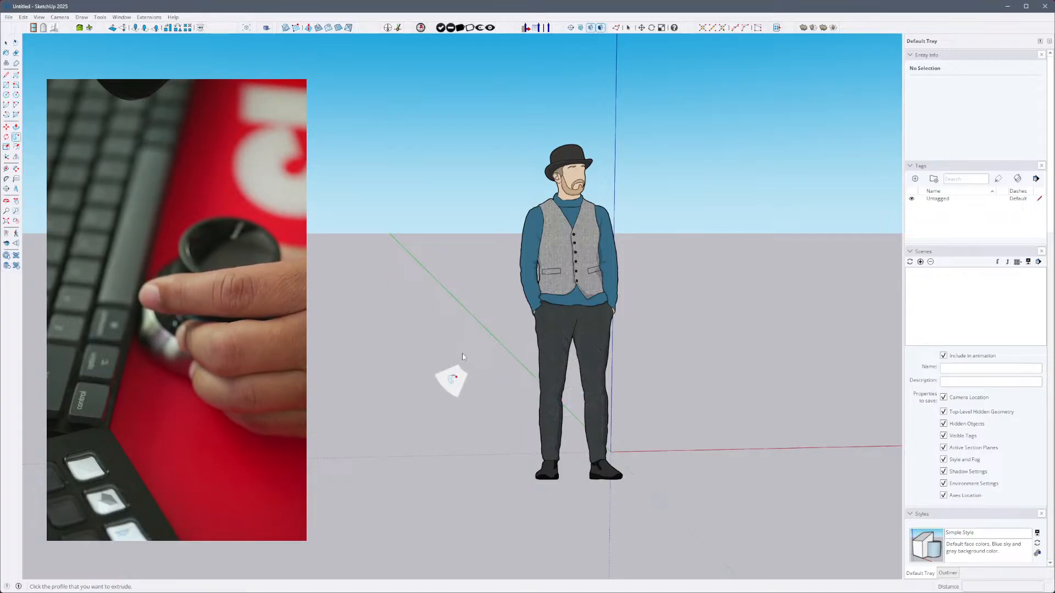
pyautogui.click(432, 324)
pyautogui.press('t')
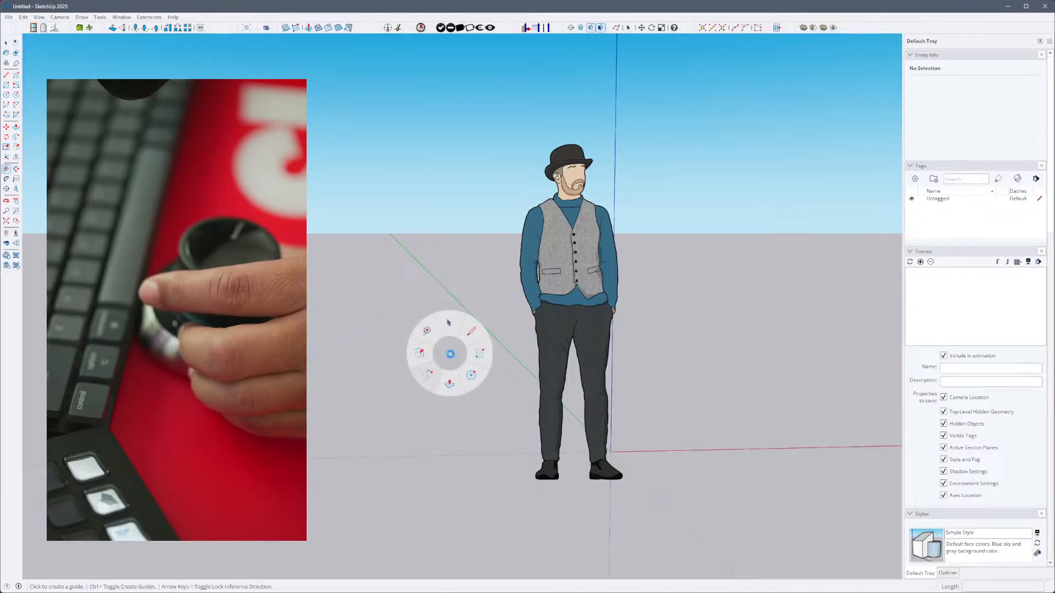
pyautogui.click(479, 353)
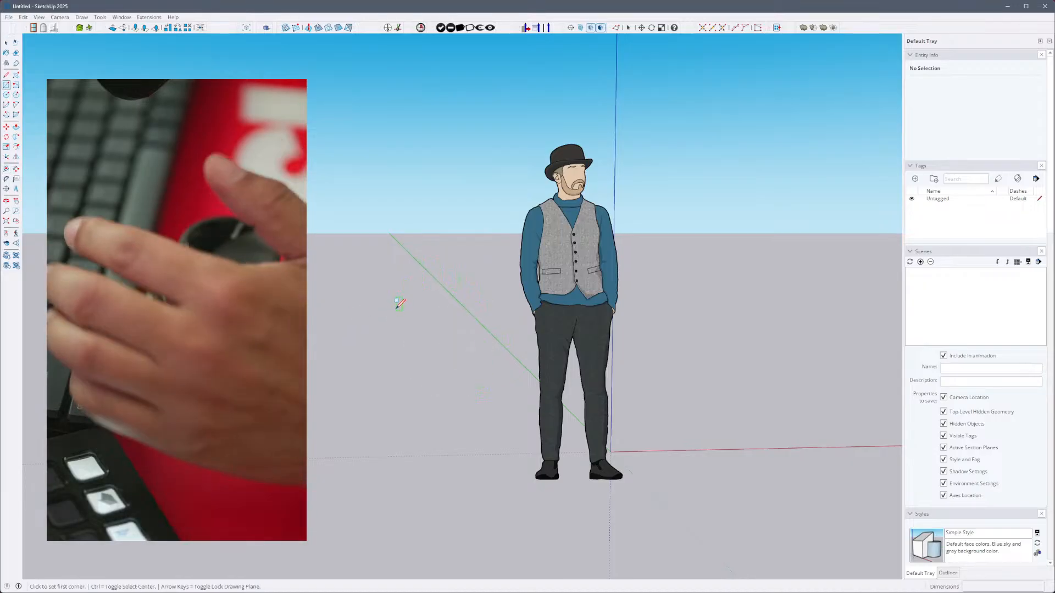
# - Zoom to the model's extents and cycle through the Scale and Push/Pull tools, ending on Select
pyautogui.hotkey('shift', 'z')
pyautogui.press('q')
pyautogui.press('space')
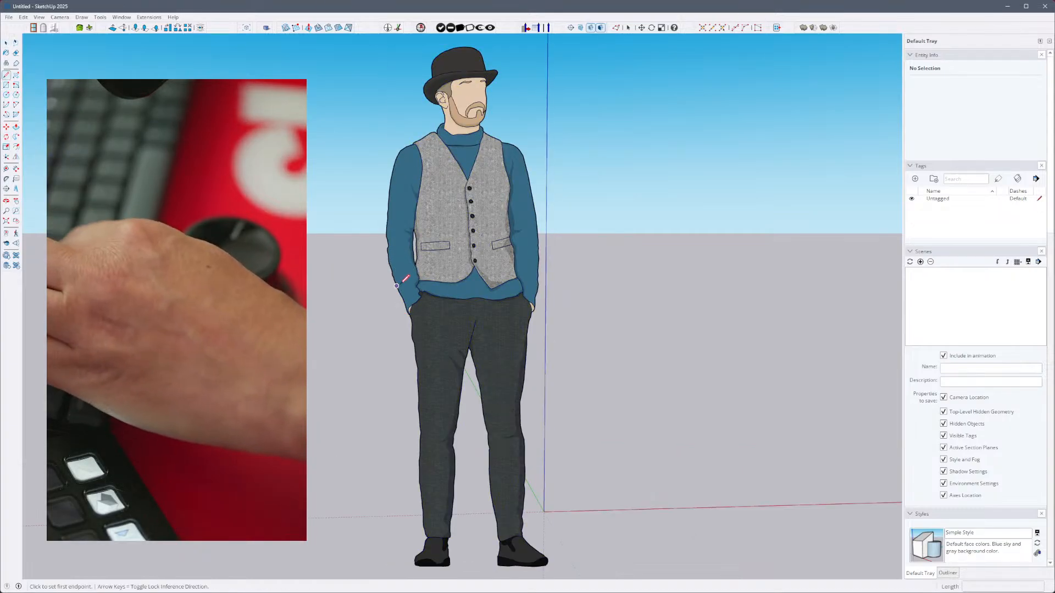
pyautogui.press('s')
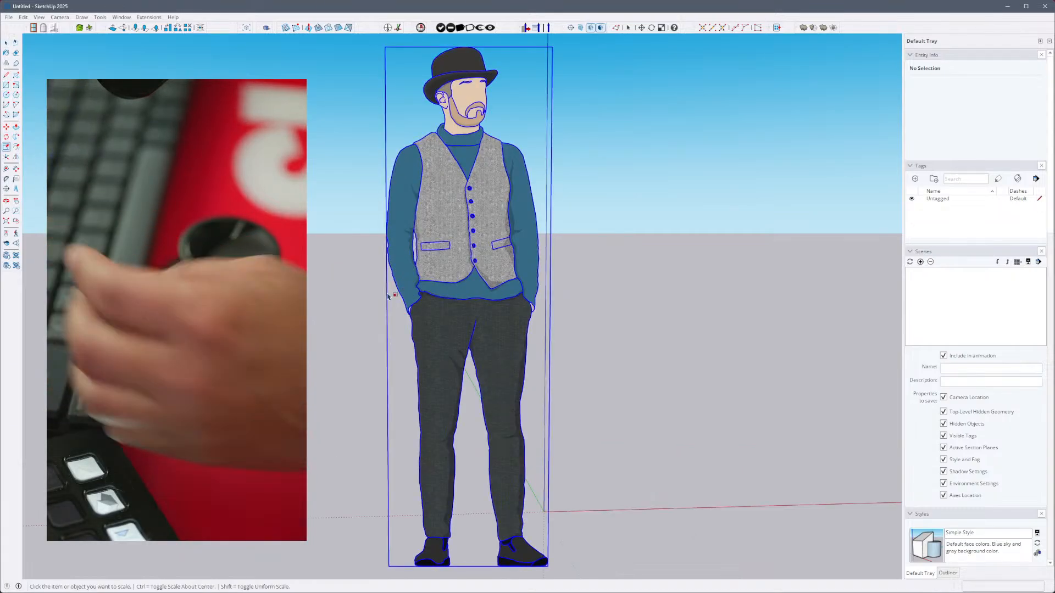
pyautogui.click(5, 43)
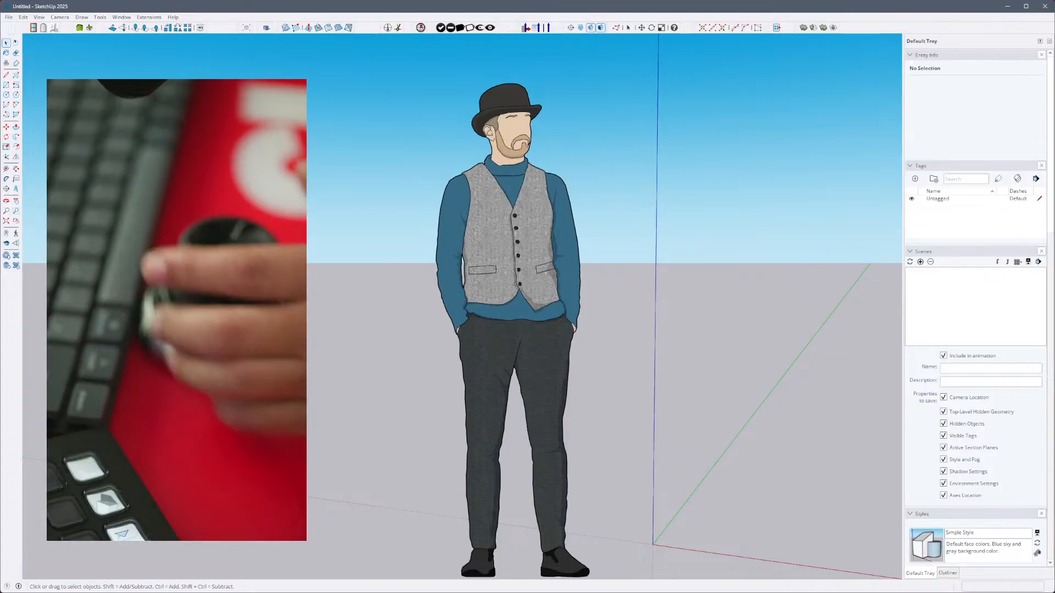
pyautogui.press('p')
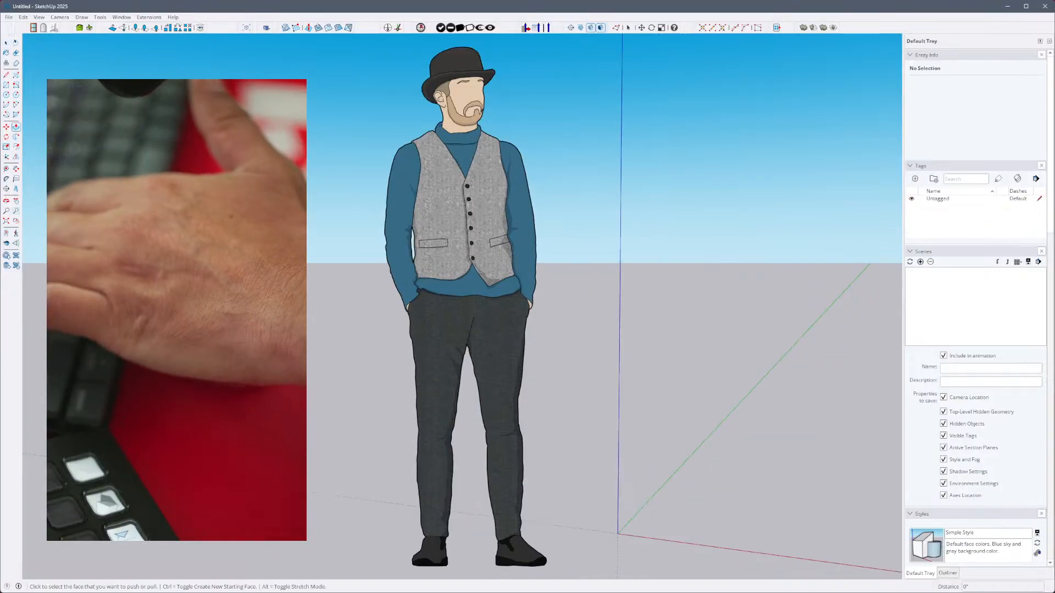
pyautogui.press('space')
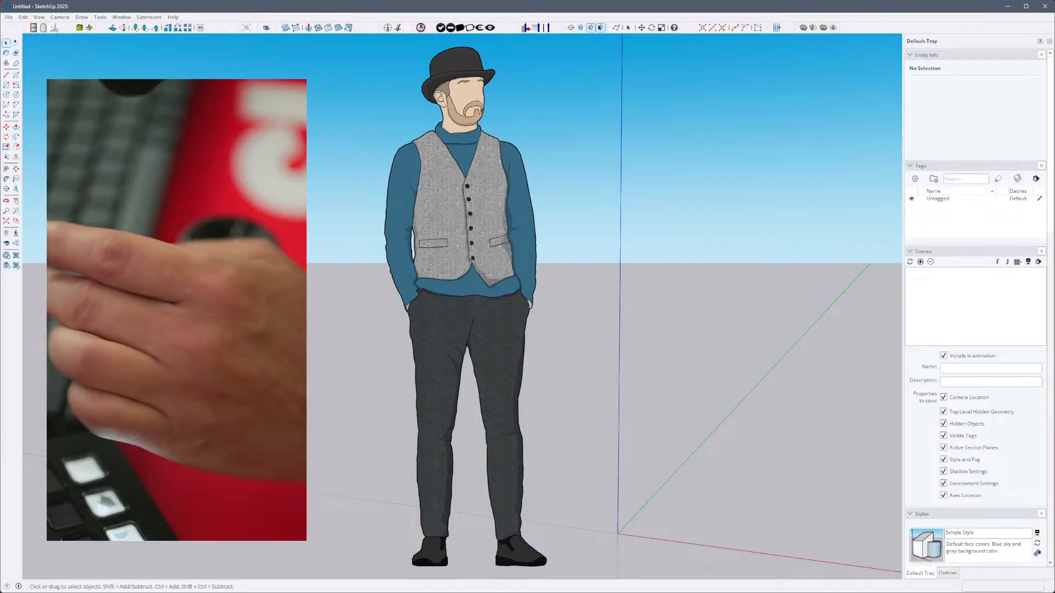
# - Try the Rotate tool on the scale figure, ending with Select active and nothing selected
pyautogui.click(458, 233)
pyautogui.press('q')
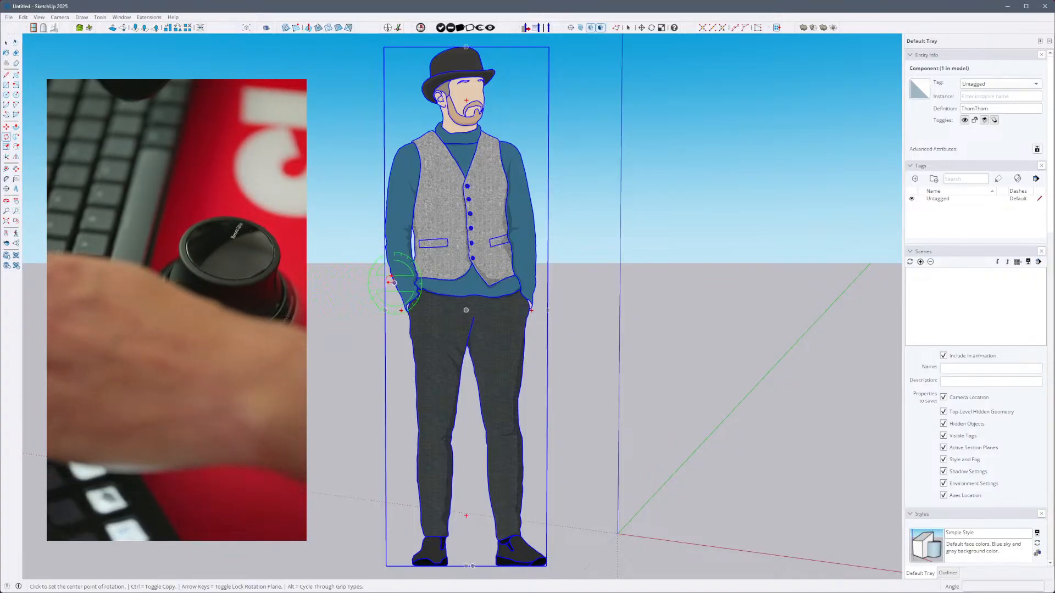
pyautogui.press('Escape')
pyautogui.press('space')
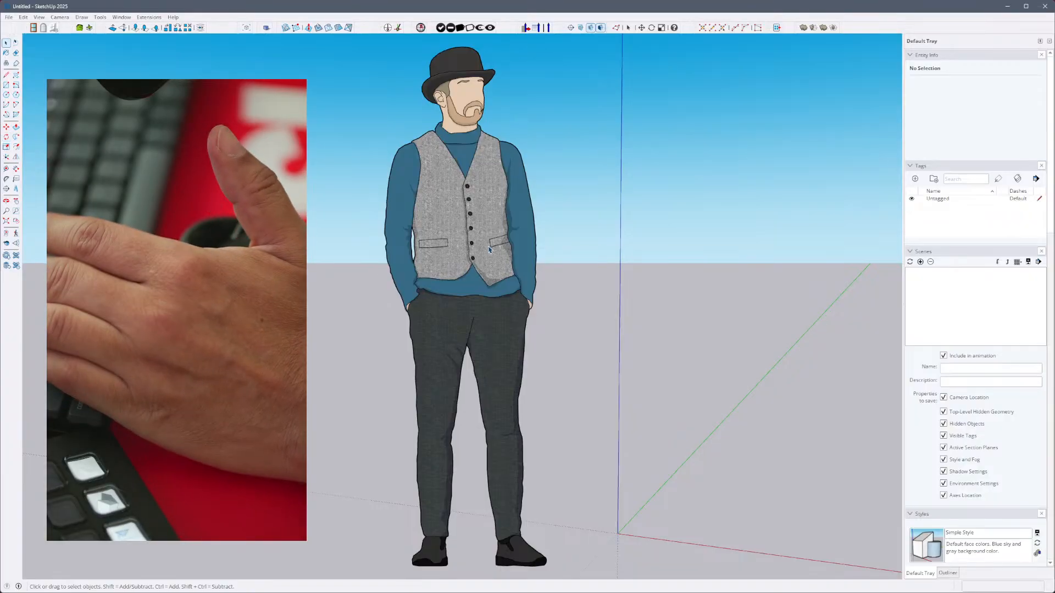
# - Select the scale figure and view it from a more distant, elevated angle
pyautogui.scroll(-2, 448, 282)
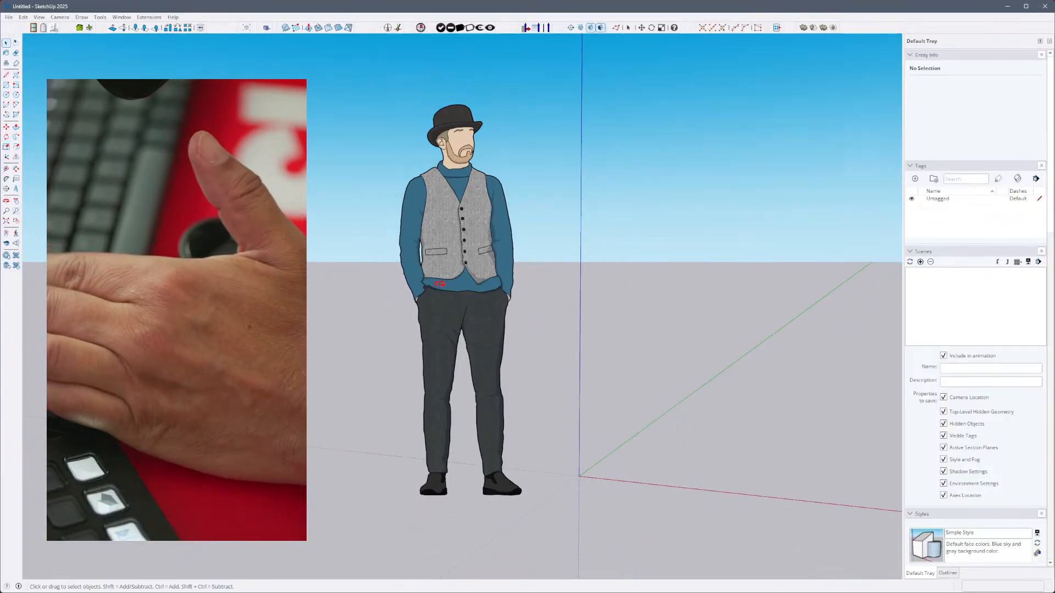
pyautogui.moveTo(448, 282); pyautogui.dragTo(479, 313, button='middle')
pyautogui.scroll(-2, 464, 245)
pyautogui.scroll(-2, 478, 277)
pyautogui.moveTo(479, 277)
pyautogui.mouseDown(button='middle')
pyautogui.moveTo(473, 242)
pyautogui.moveTo(400, 299)
pyautogui.moveTo(430, 299)
pyautogui.moveTo(408, 272)
pyautogui.moveTo(475, 286)
pyautogui.mouseUp(button='middle')
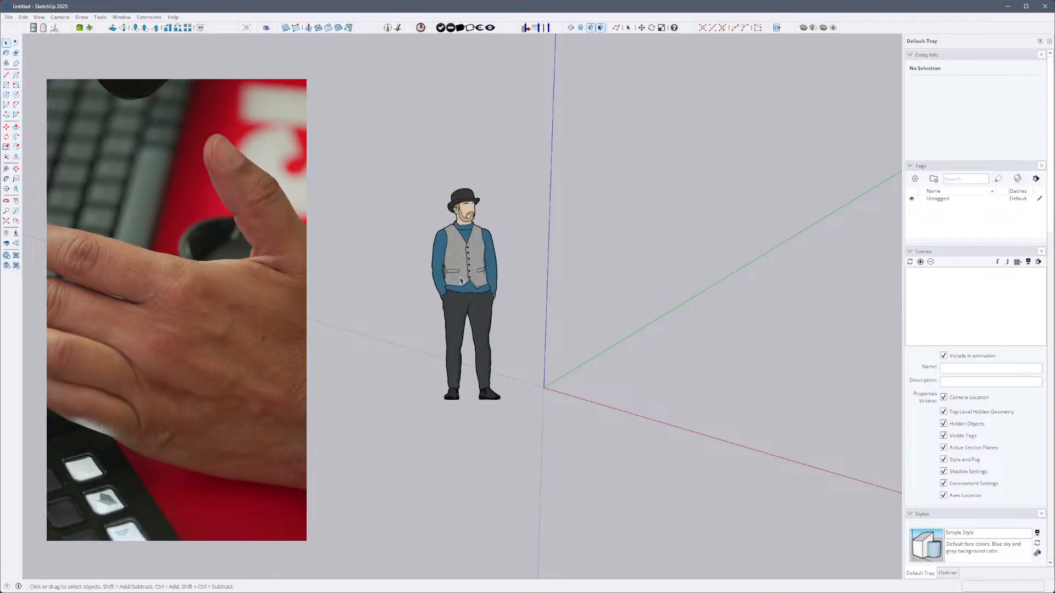
pyautogui.click(460, 280)
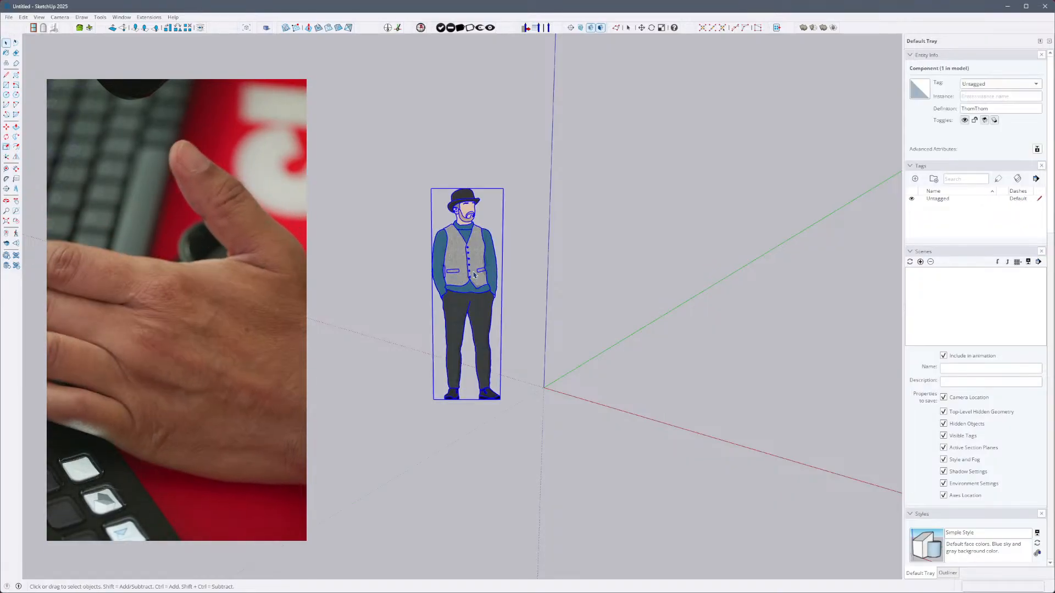
pyautogui.moveTo(459, 280); pyautogui.dragTo(428, 258, button='middle')
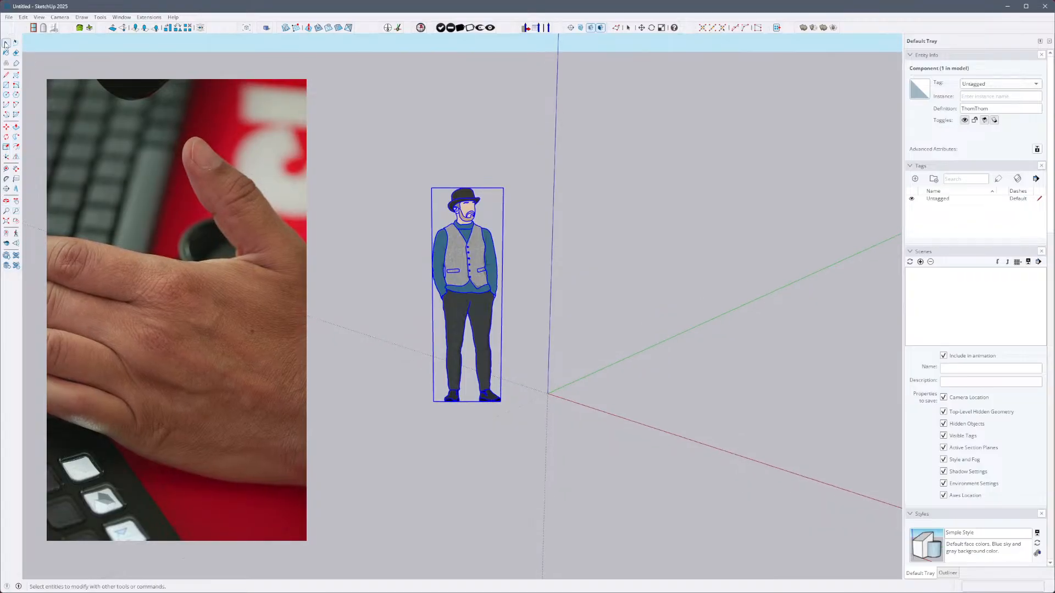
pyautogui.moveTo(539, 341); pyautogui.dragTo(460, 365, button='middle')
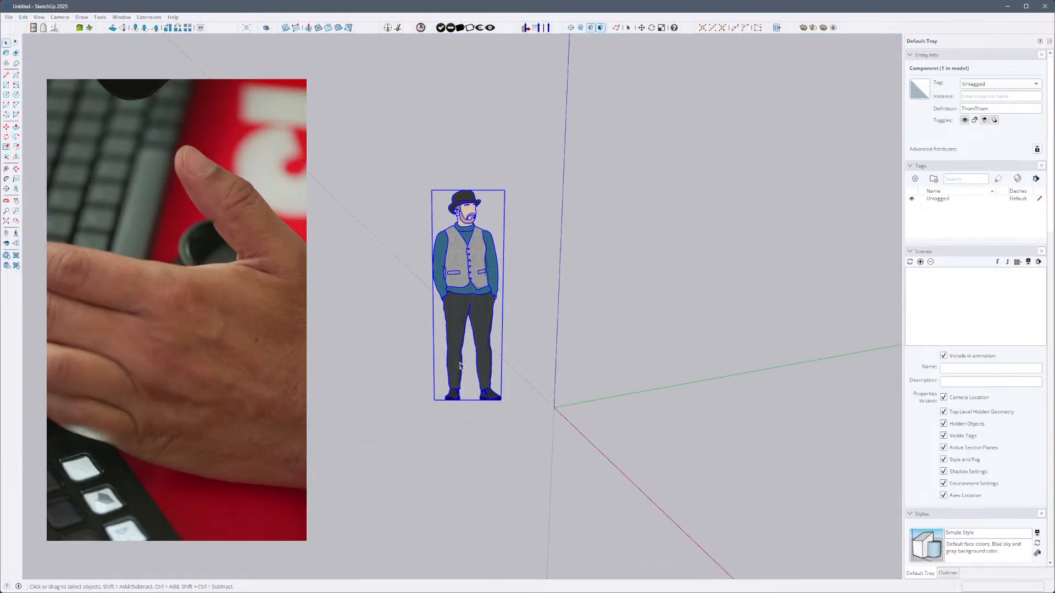
pyautogui.moveTo(460, 306); pyautogui.dragTo(423, 303, button='middle')
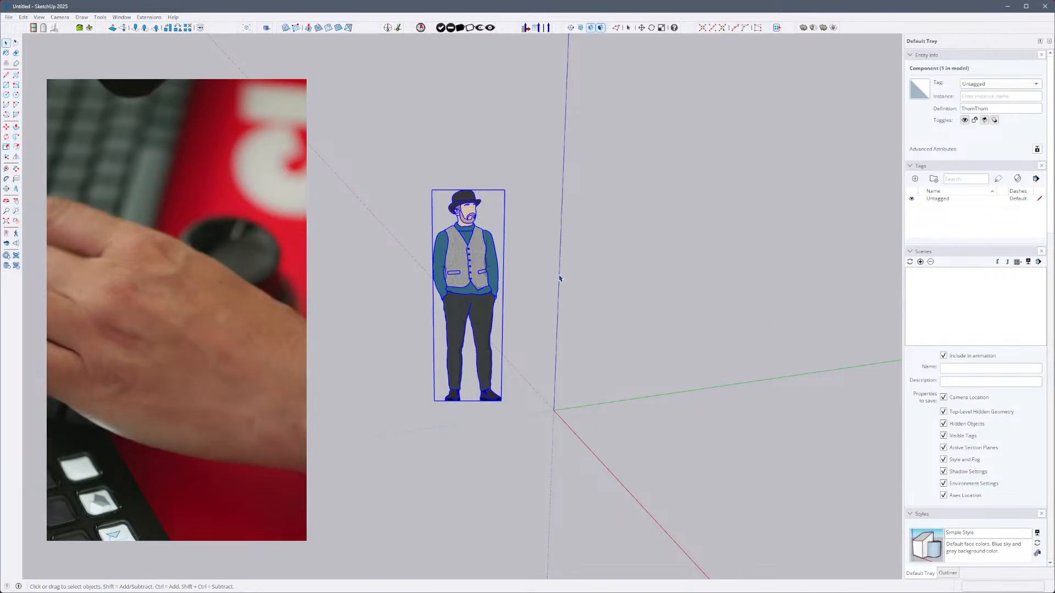
# - Cycle through Push/Pull and Rotate to Tape Measure, and measure a distance across the empty area beside the scale figure
pyautogui.press('p')
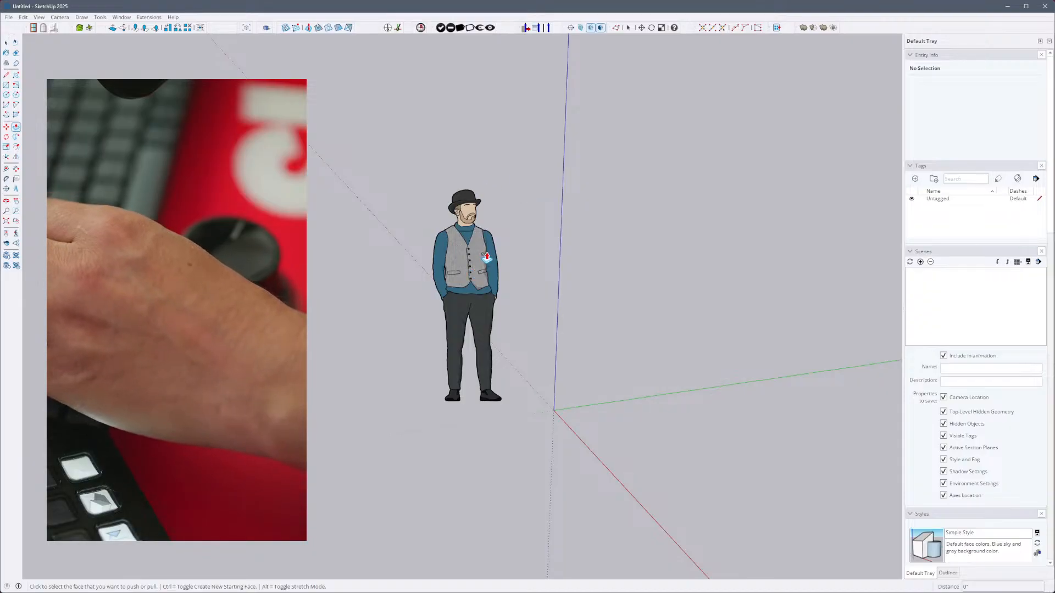
pyautogui.press('q')
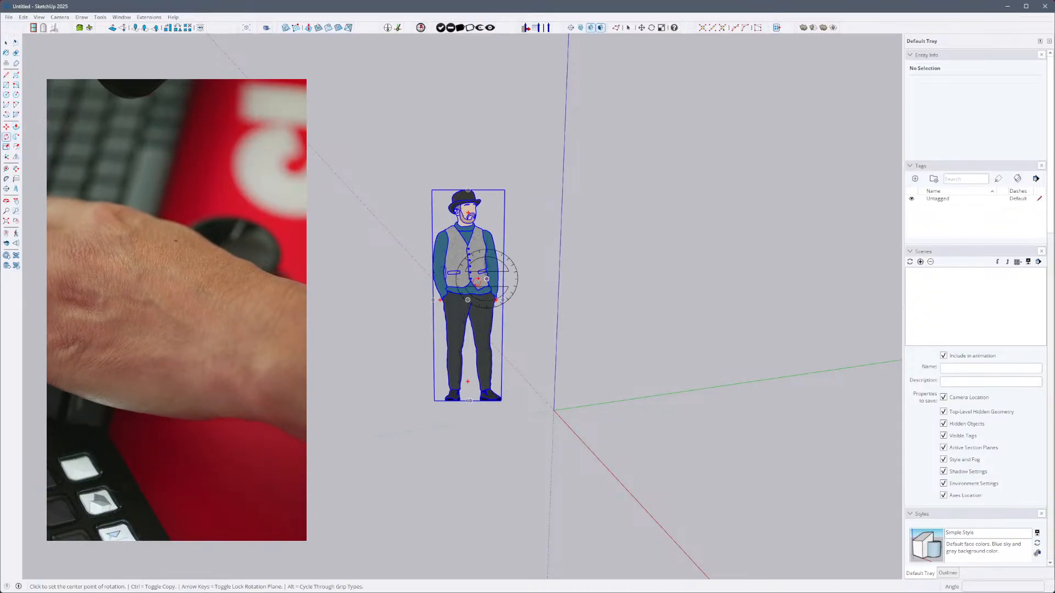
pyautogui.press('t')
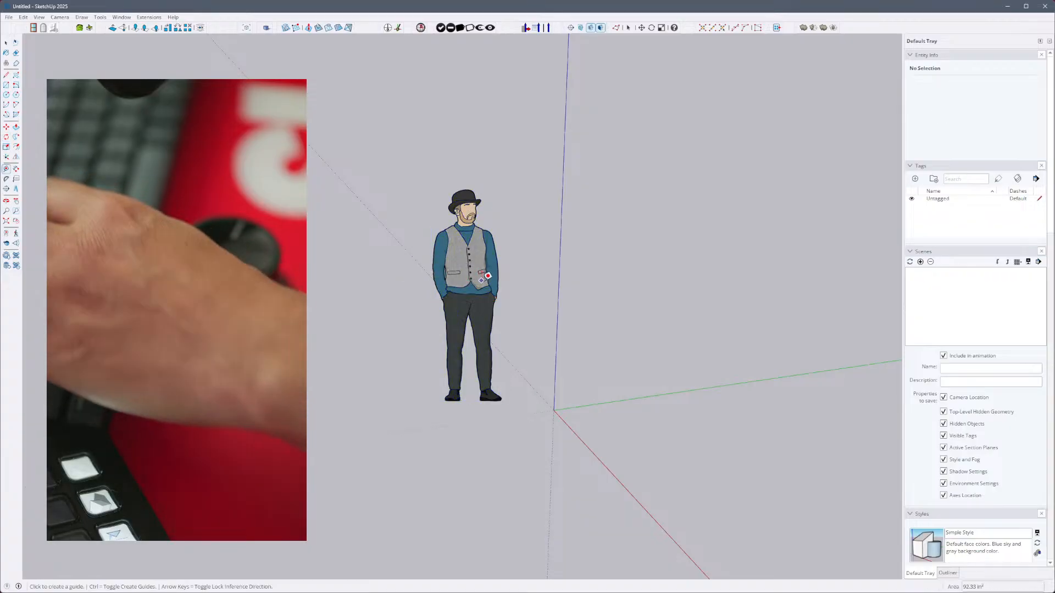
pyautogui.click(519, 298)
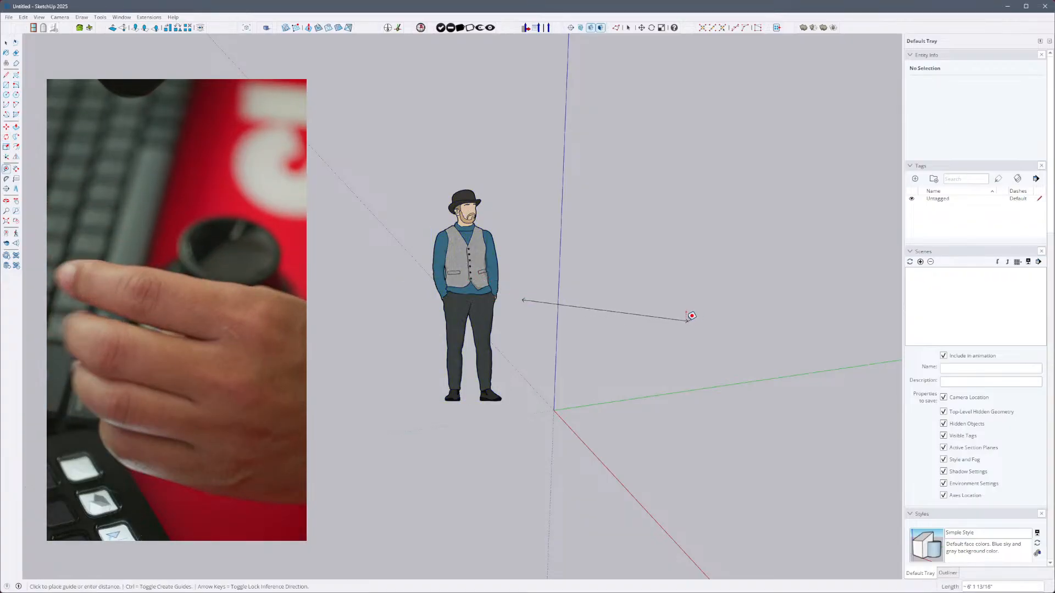
pyautogui.click(686, 314)
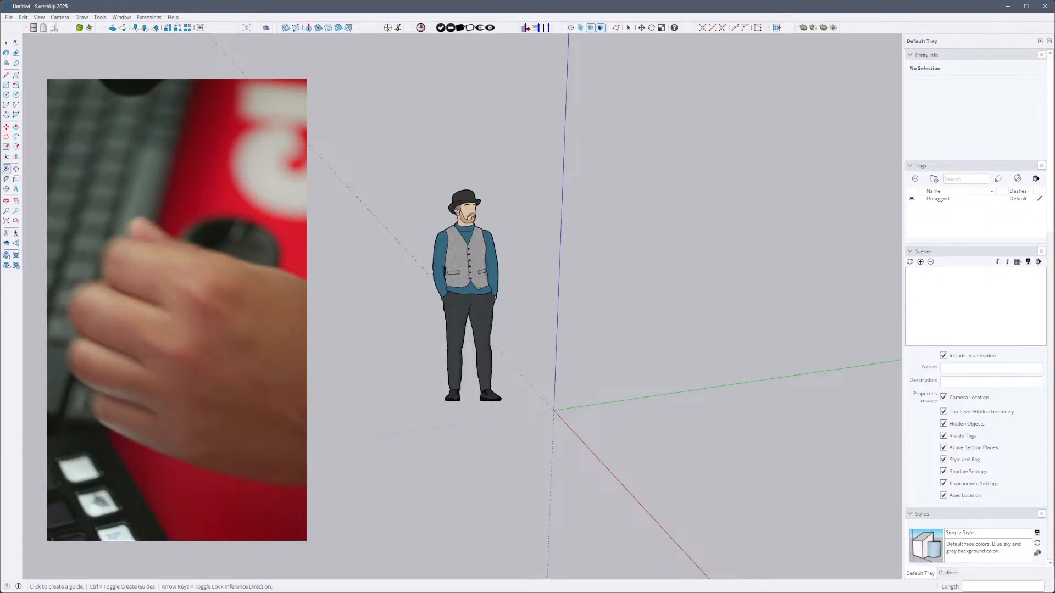
# - Activate the Eraser, return to the Select tool, and select the scale figure
pyautogui.press('e')
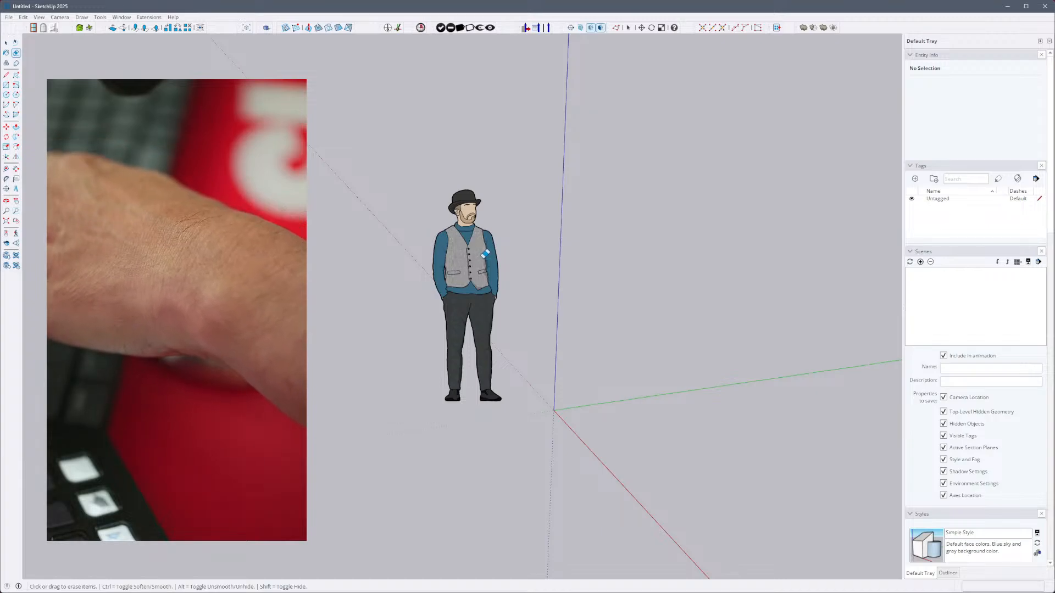
pyautogui.press('t')
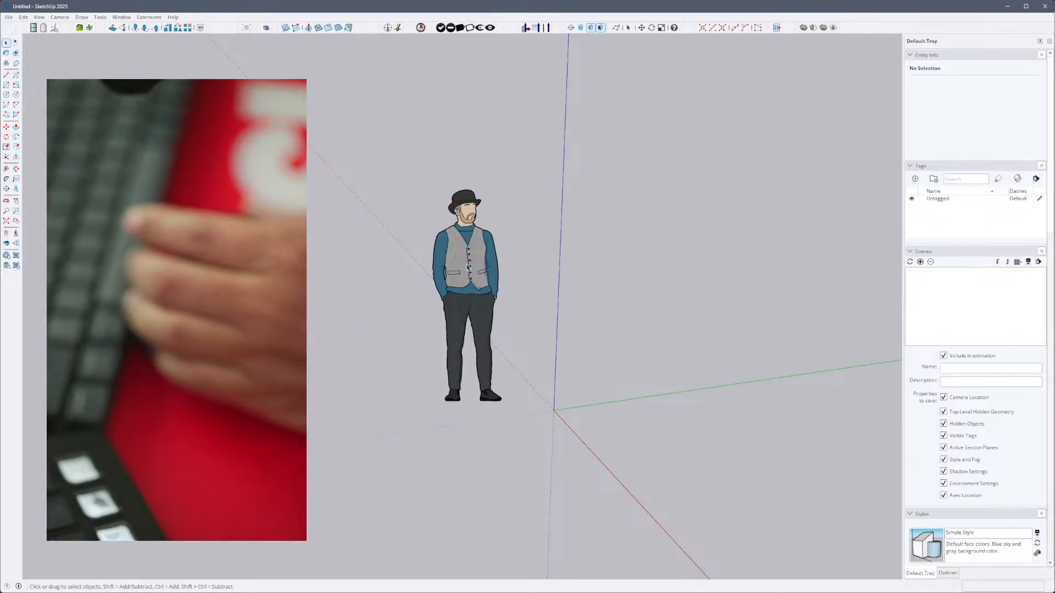
pyautogui.click(468, 267)
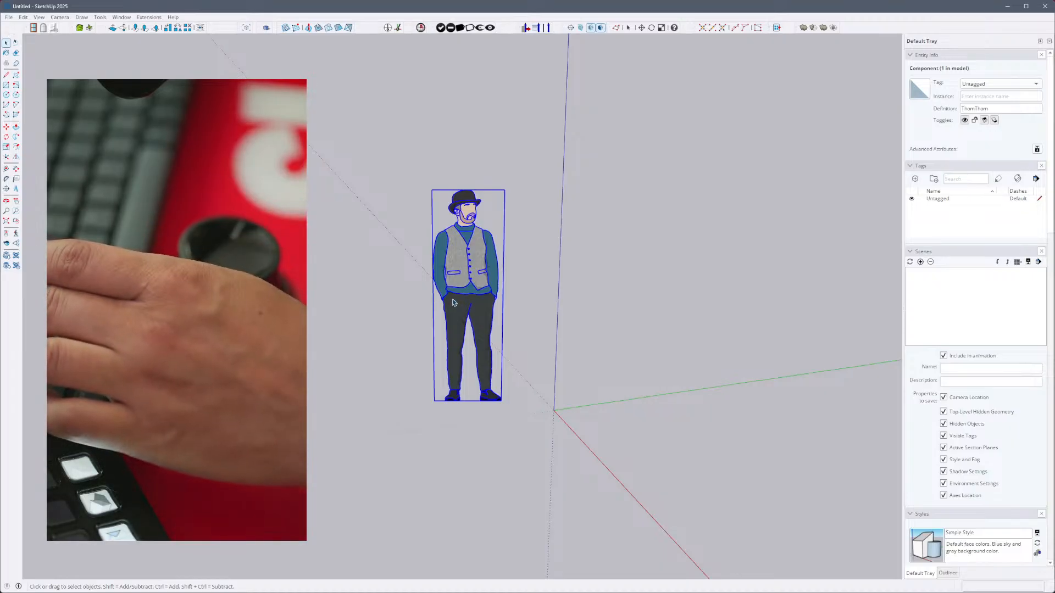
pyautogui.press('v')
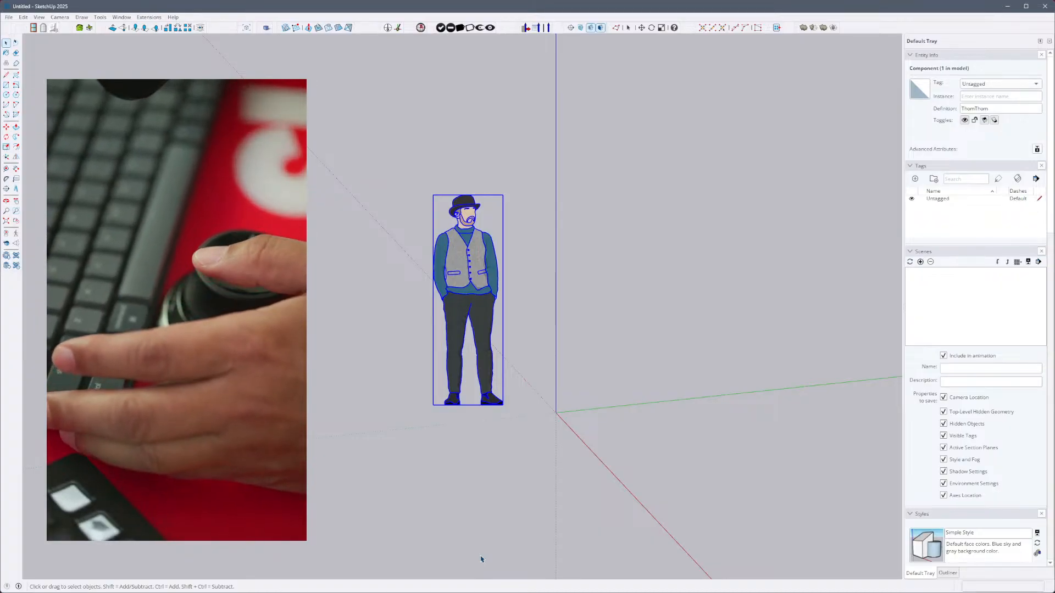
# - Activate the Eraser tool and bring the scale figure closer in the view
pyautogui.scroll(-1, 482, 559)
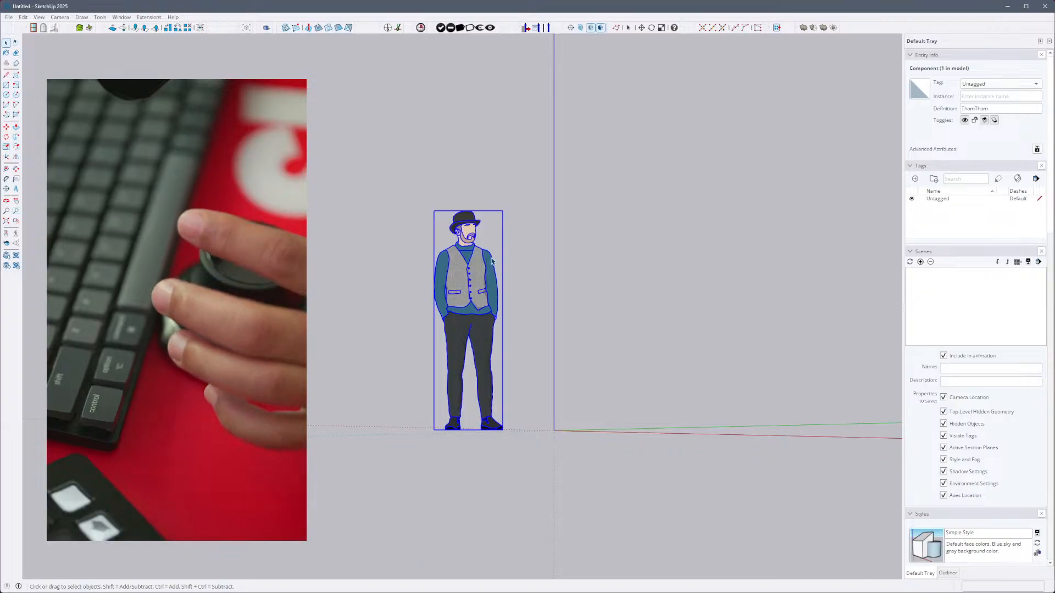
pyautogui.press('e')
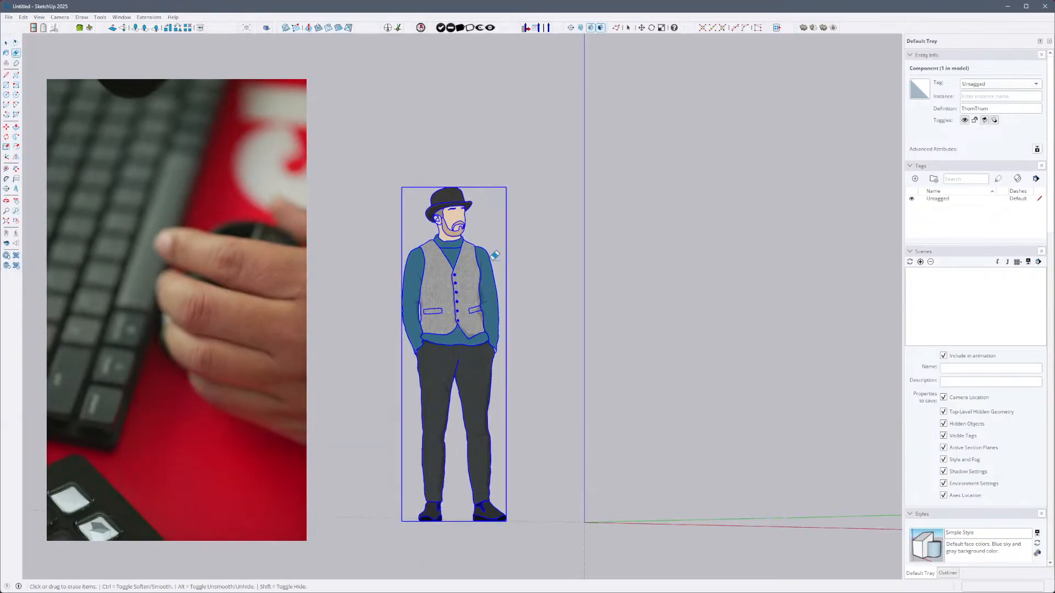
pyautogui.scroll(3, 495, 255)
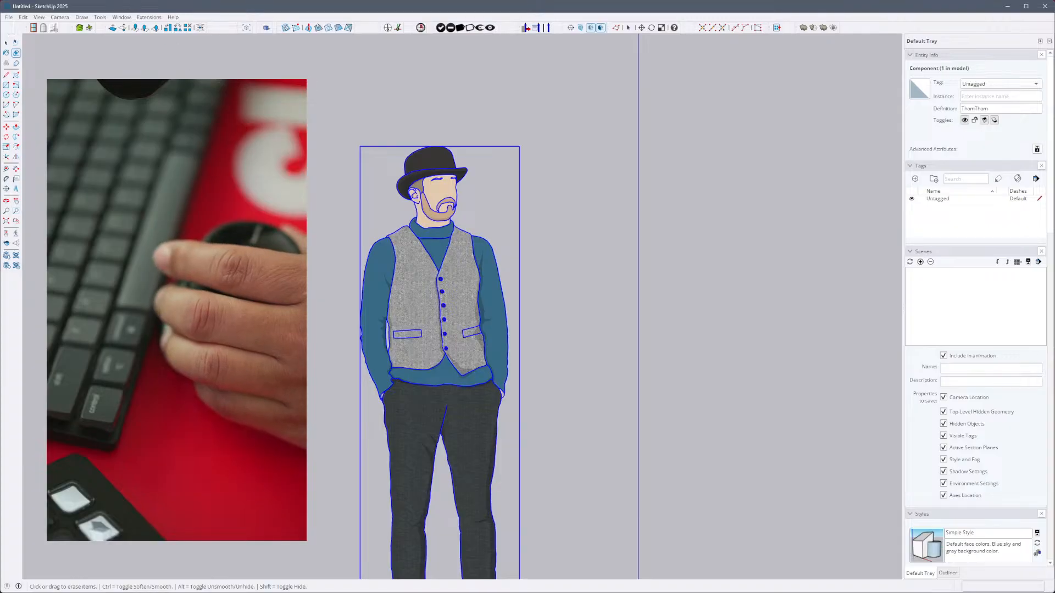
# - Switch to the PrimeStand_REF model, open the gorilla's head group for editing, and select its face surface
pyautogui.press('alt')
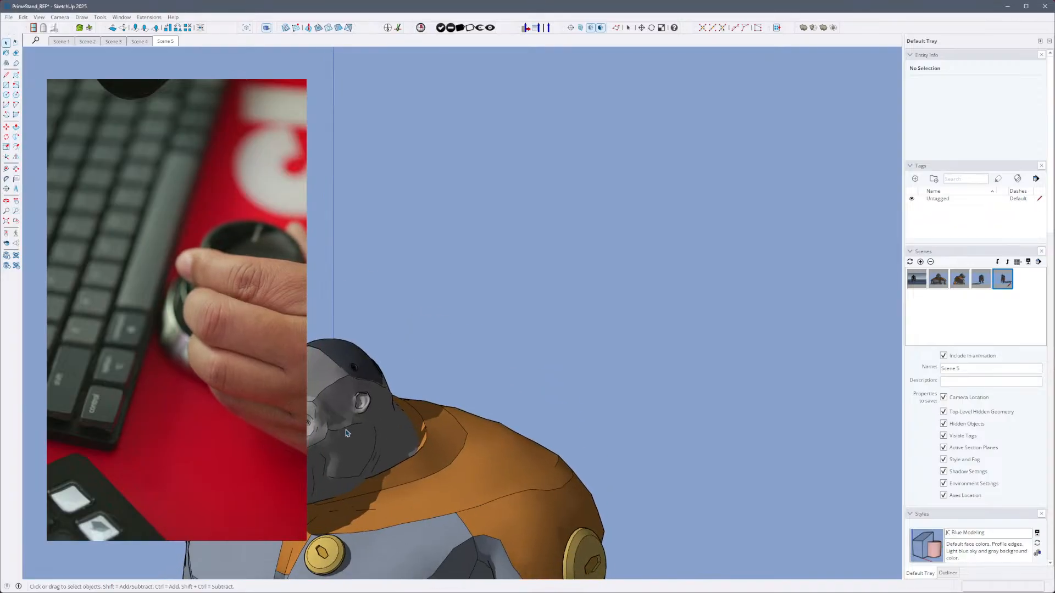
pyautogui.click(383, 378)
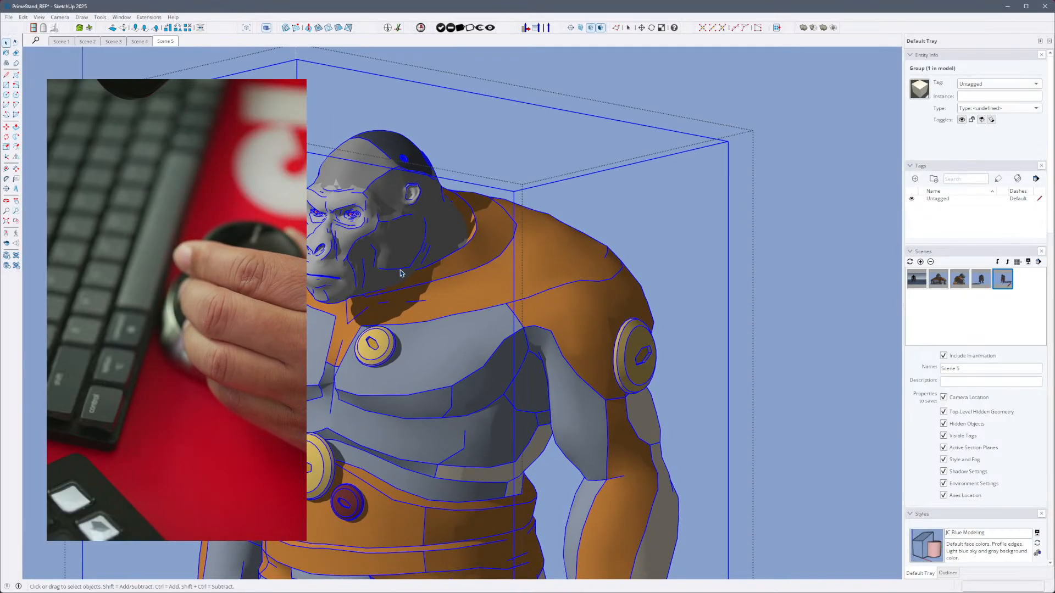
pyautogui.click(383, 248)
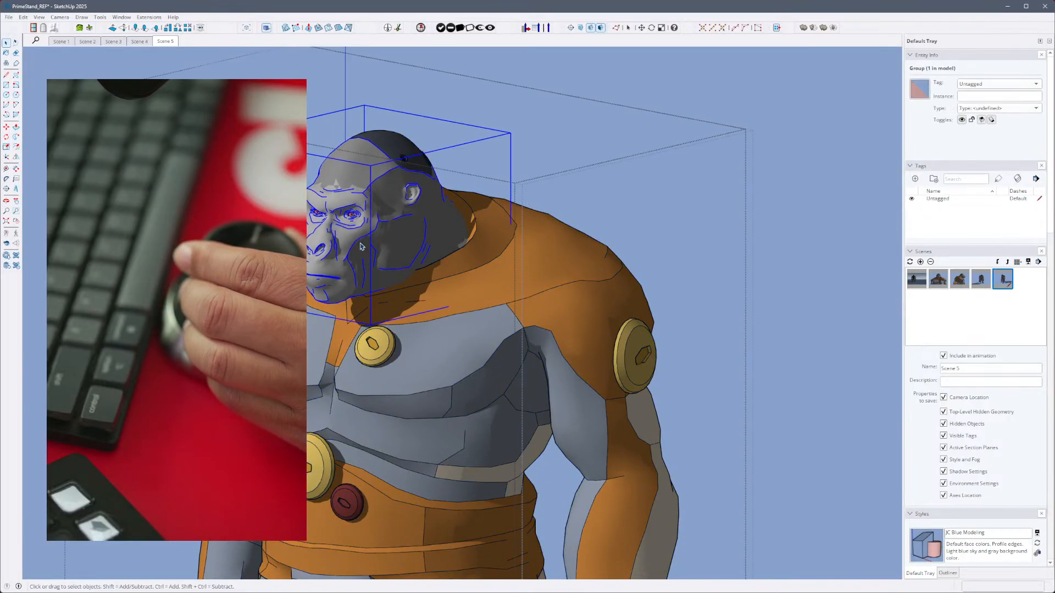
pyautogui.doubleClick(361, 247)
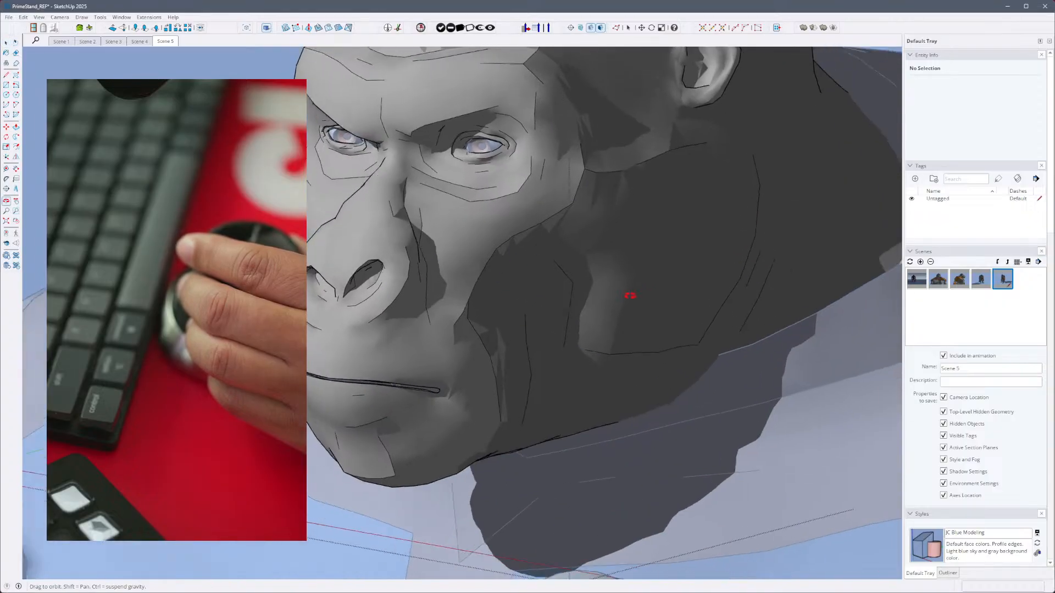
pyautogui.click(527, 282)
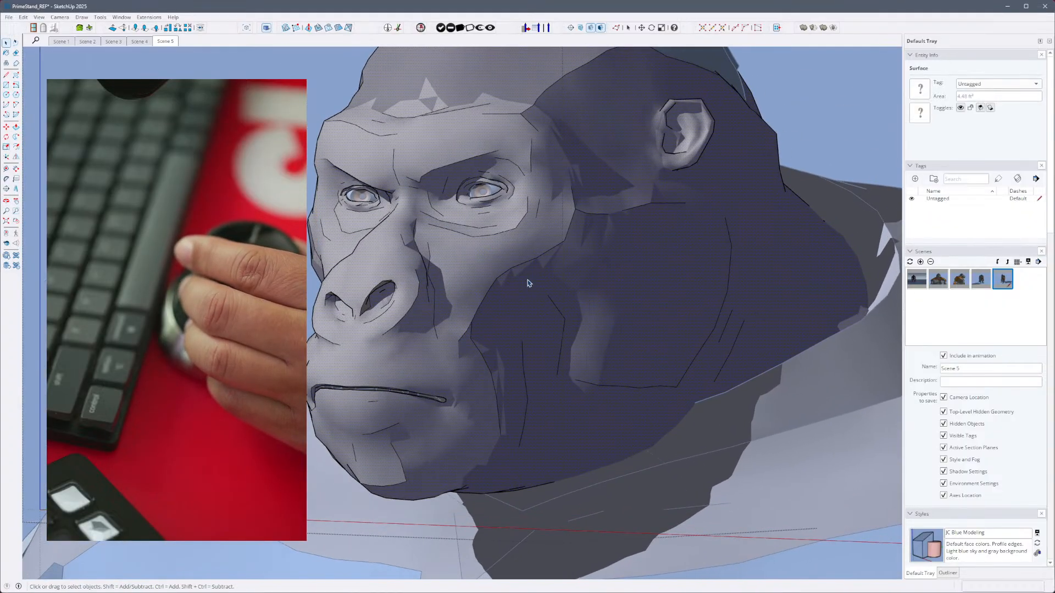
# - Toggle X-ray display on and off, close the head group, and clear the selection
pyautogui.press('x')
pyautogui.press('x')
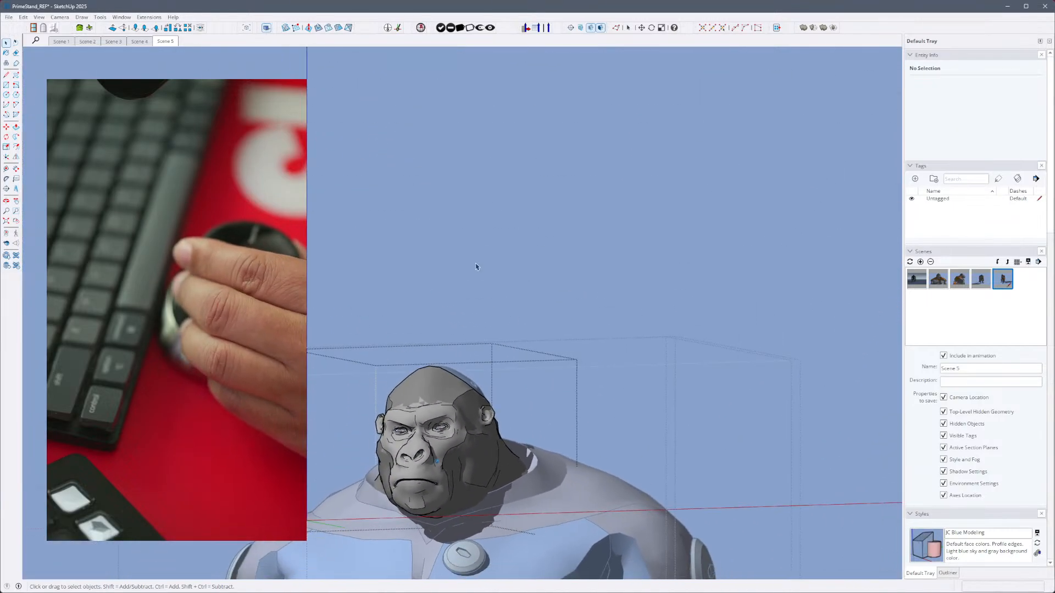
pyautogui.click(475, 274)
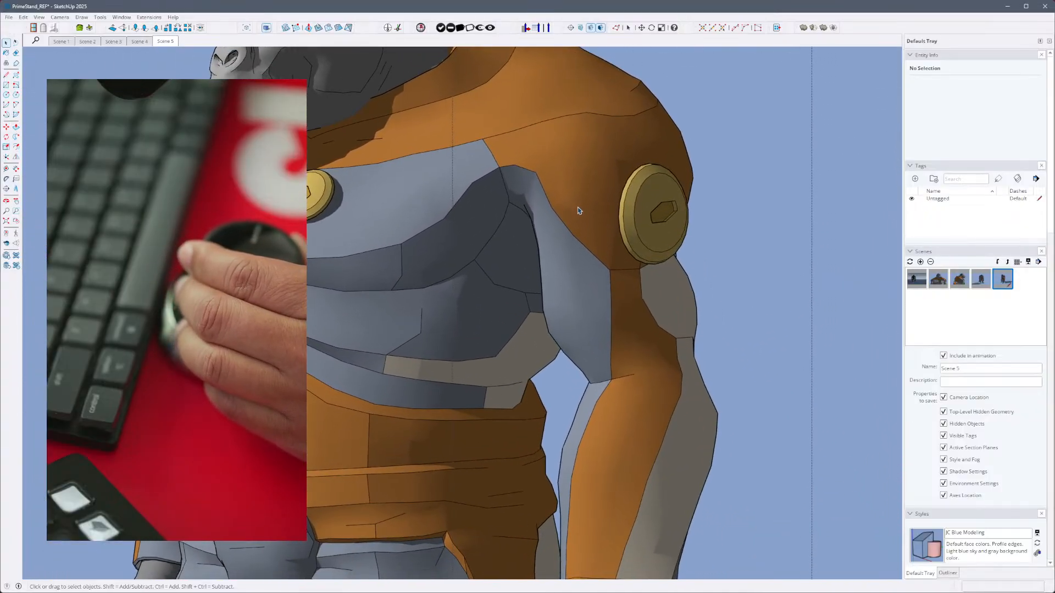
pyautogui.click(584, 226)
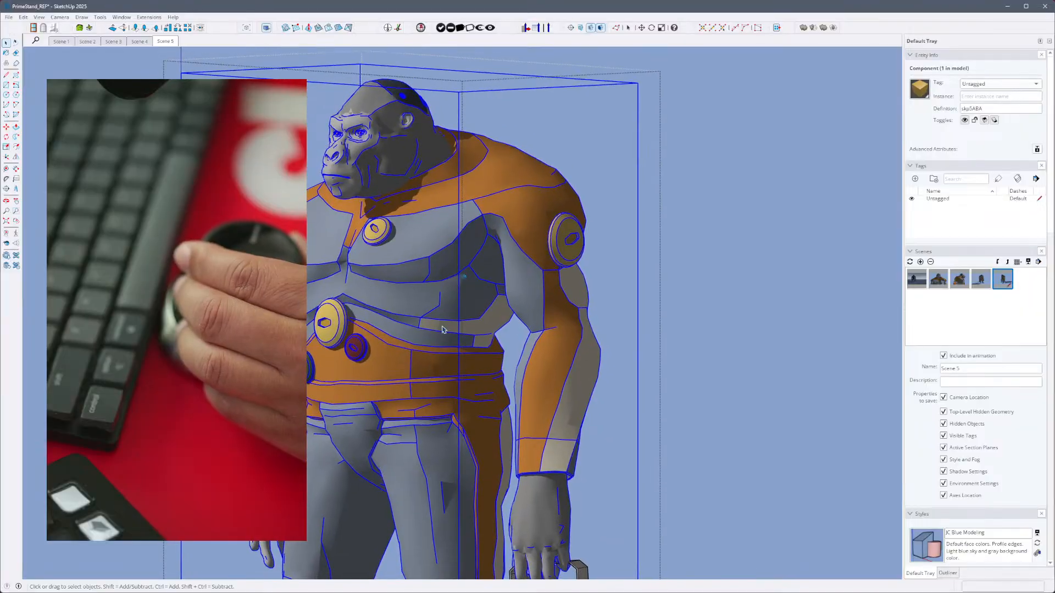
pyautogui.click(652, 366)
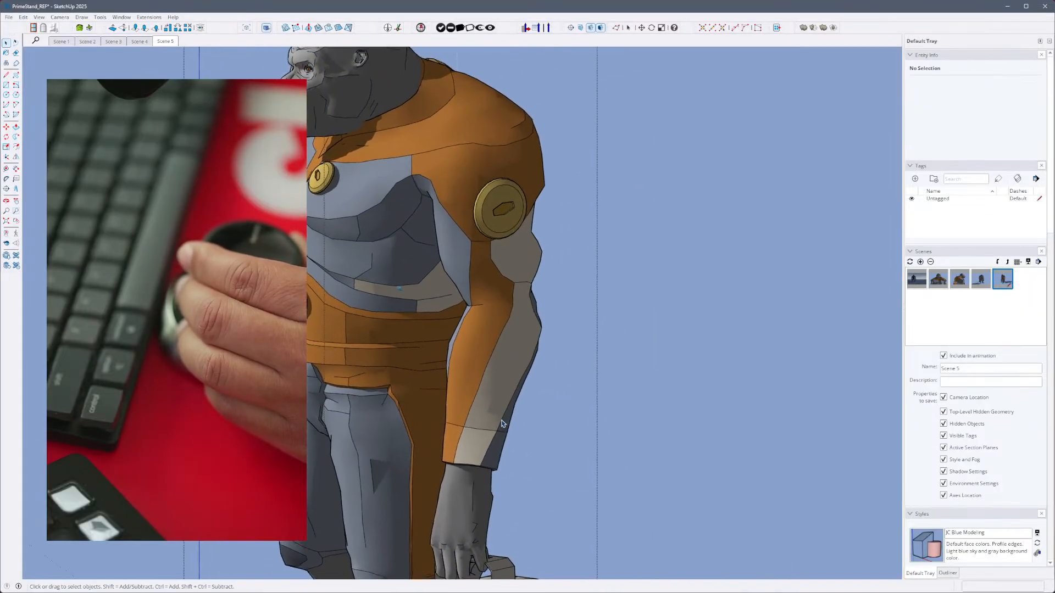
# - Open the gorilla's body component for editing and select the gray surface on the outer forearm
pyautogui.click(501, 432)
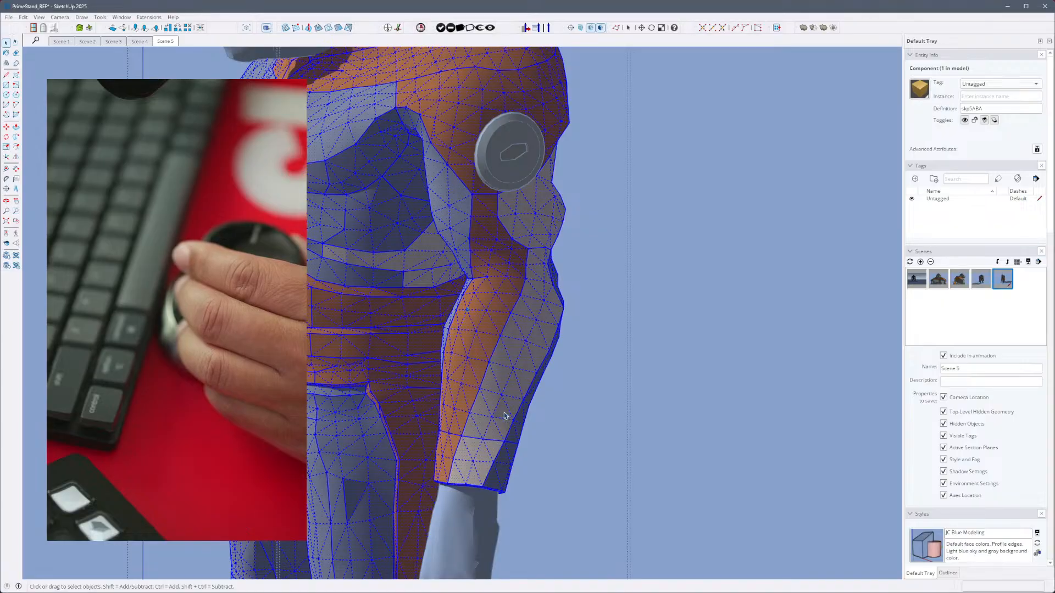
pyautogui.doubleClick(500, 417)
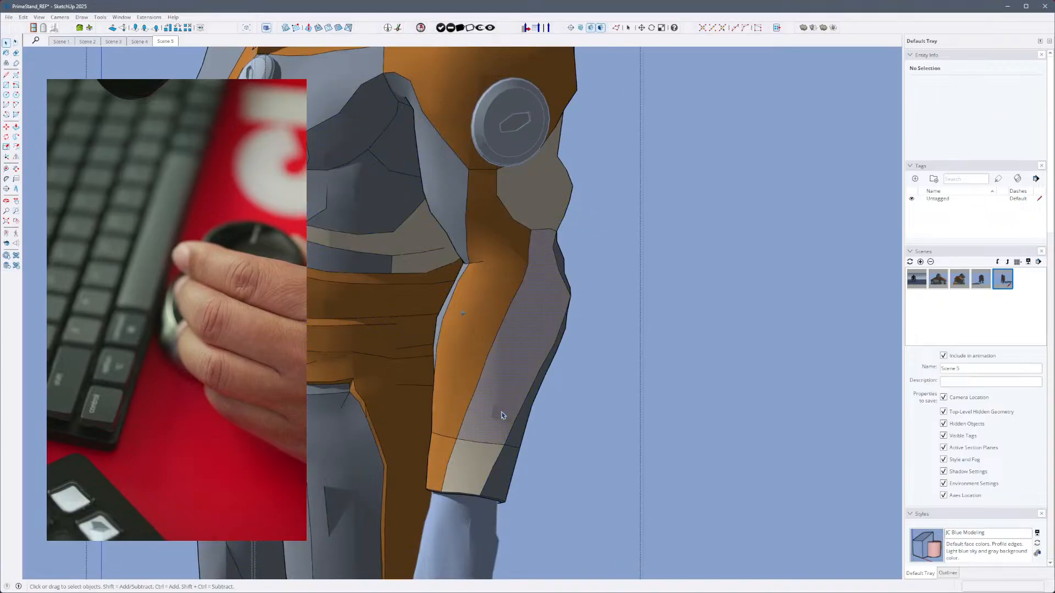
pyautogui.click(501, 416)
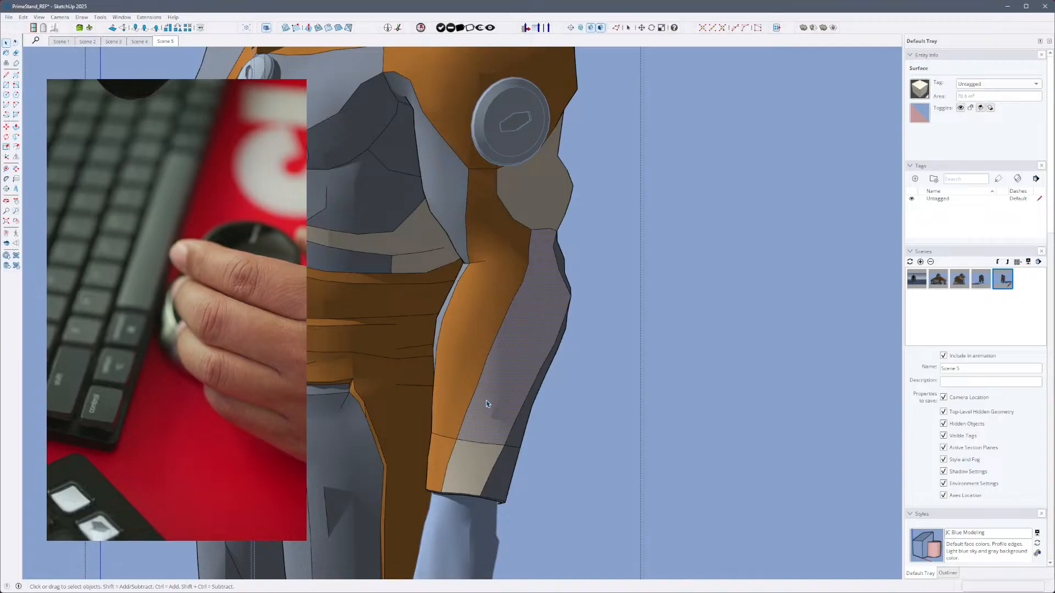
# - Show the body in X-ray, select an edge inside the forearm, and toggle X-ray to check its position
pyautogui.press('x')
pyautogui.click(499, 407)
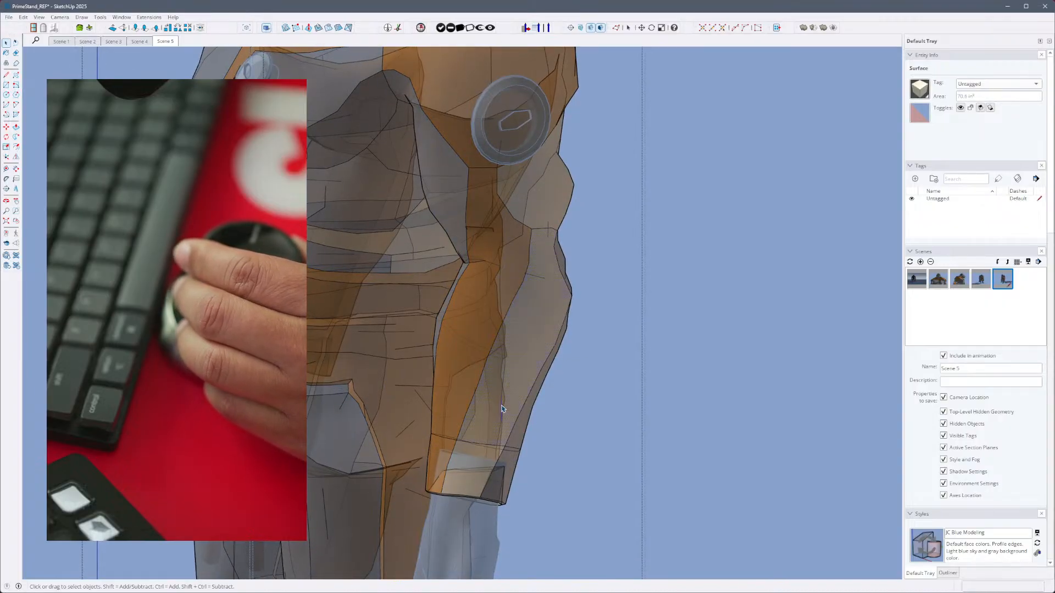
pyautogui.press('x')
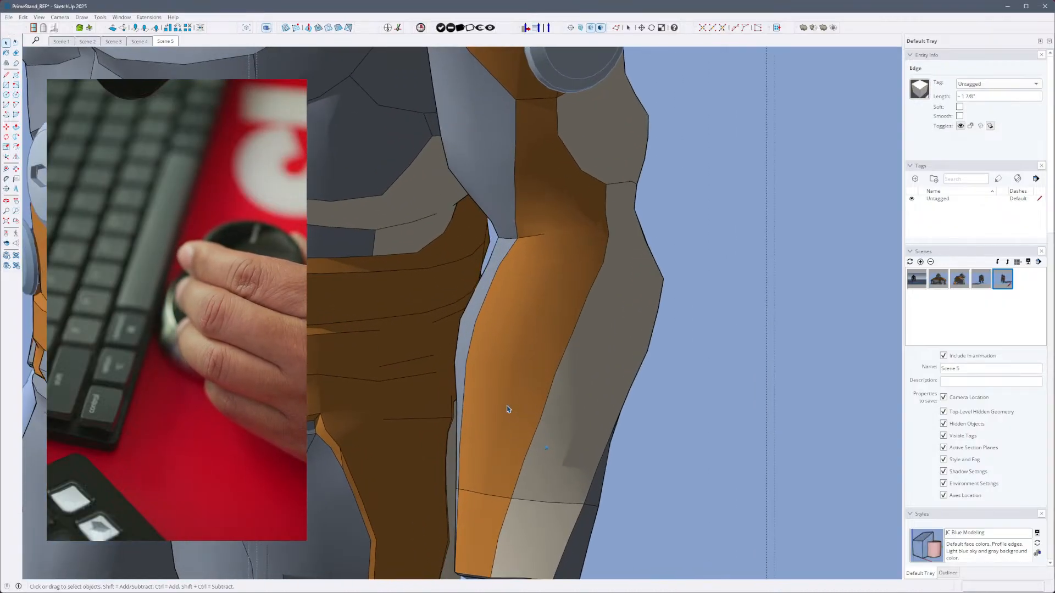
pyautogui.press('x')
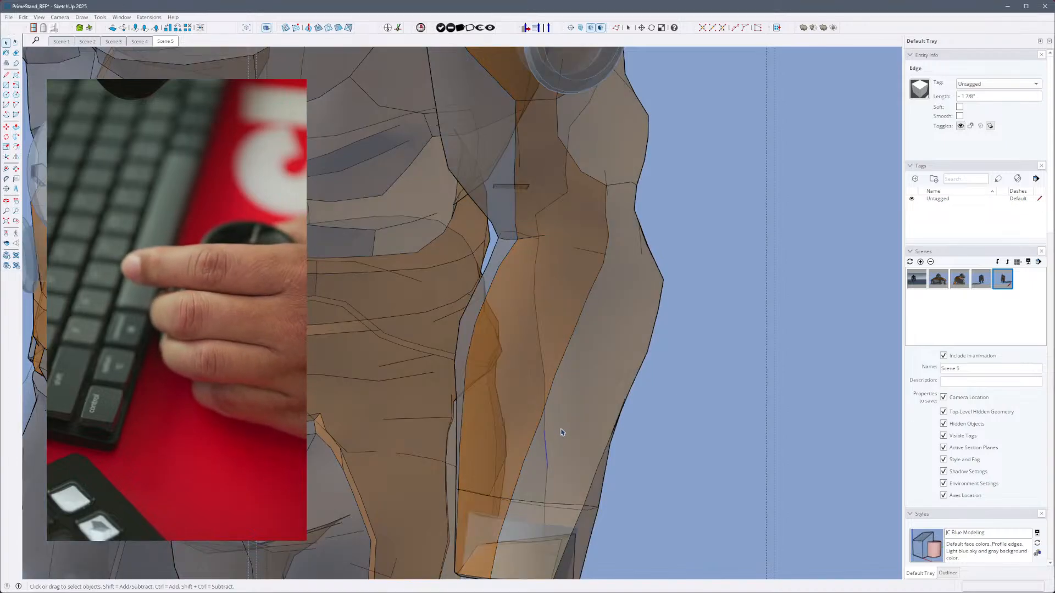
pyautogui.press('x')
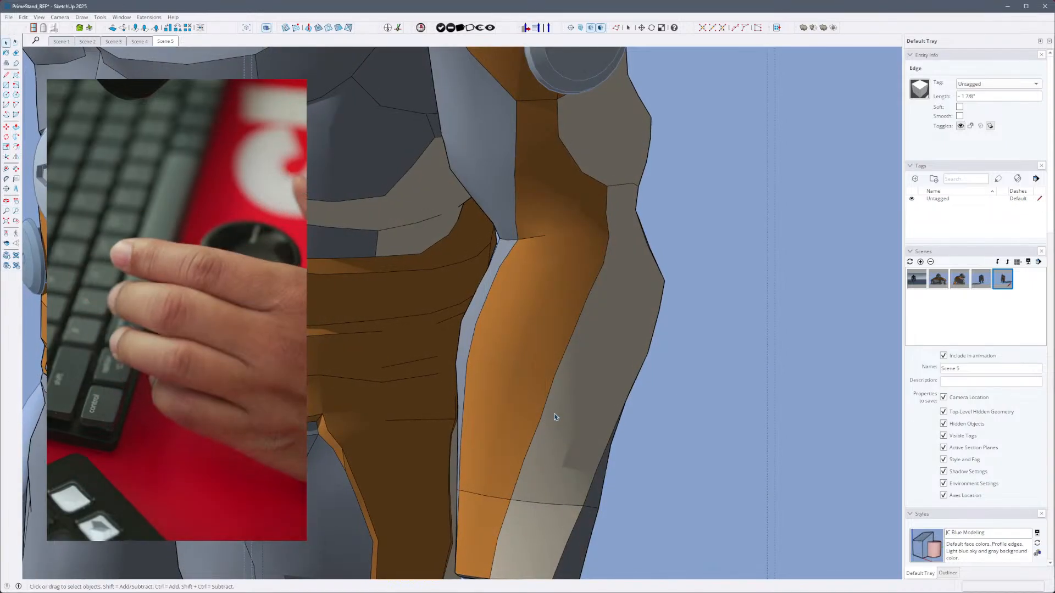
# - Show hidden geometry, delete a single triangular face on the outer forearm, and undo the deletion
pyautogui.press('h')
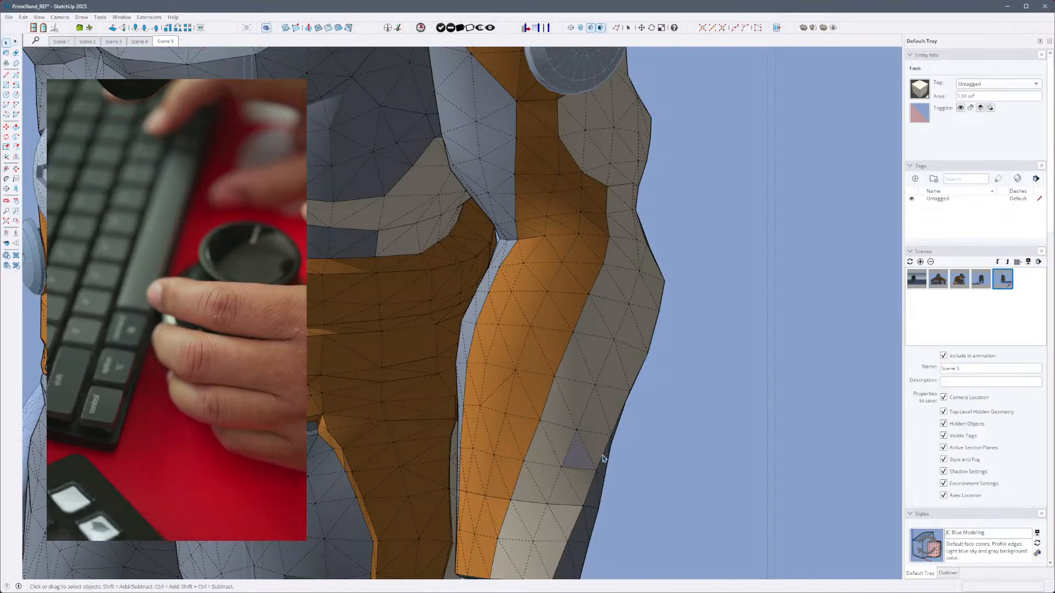
pyautogui.click(646, 384)
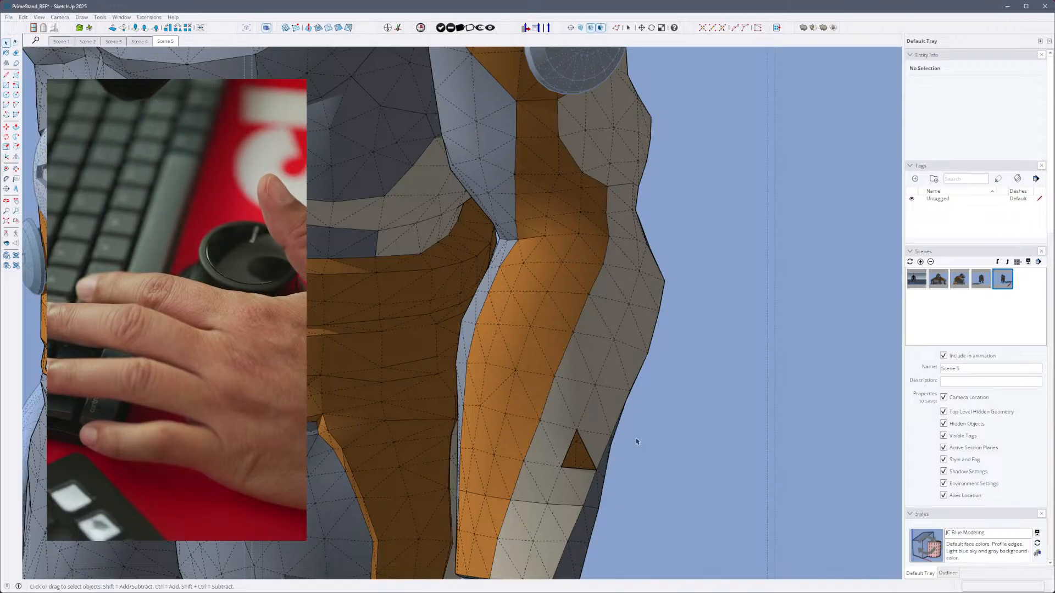
pyautogui.moveTo(598, 480); pyautogui.dragTo(564, 464, button='middle')
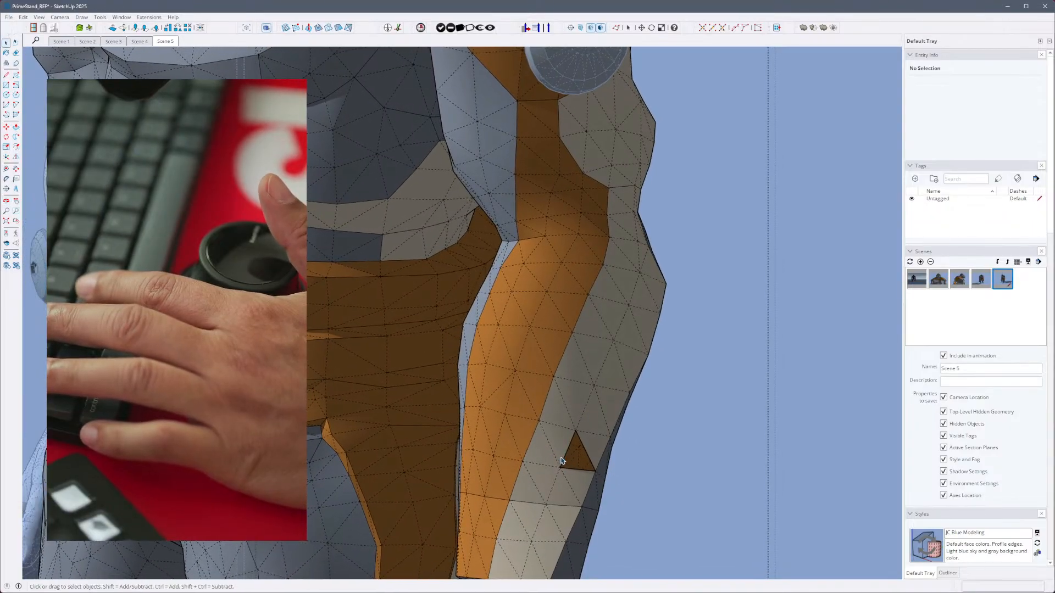
pyautogui.hotkey('ctrl', 'z')
# - Close the body component and turn off the display of hidden geometry
pyautogui.scroll(5, 612, 452)
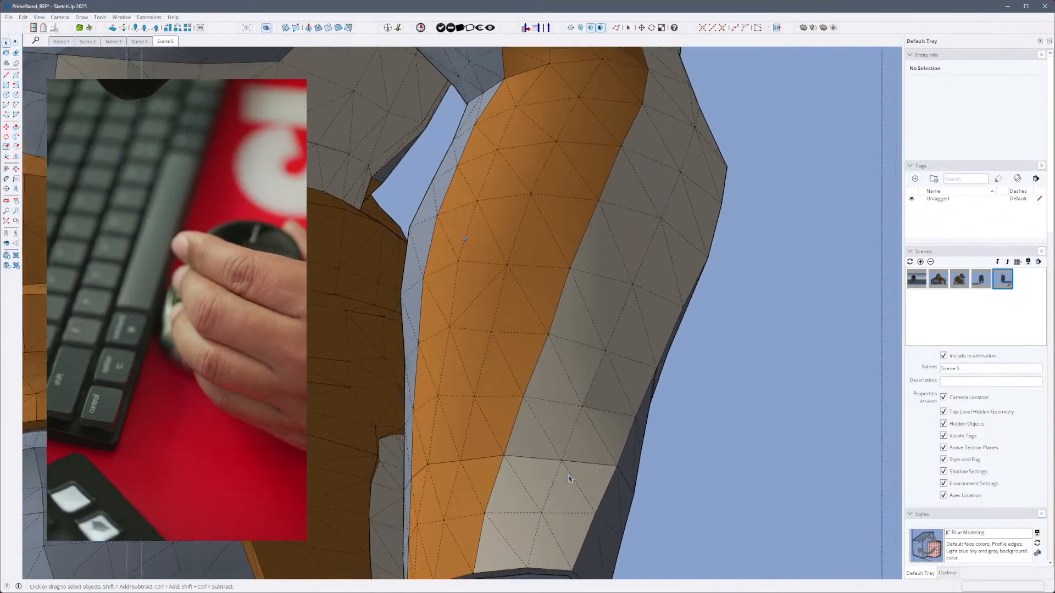
pyautogui.moveTo(609, 448); pyautogui.dragTo(487, 434, button='middle')
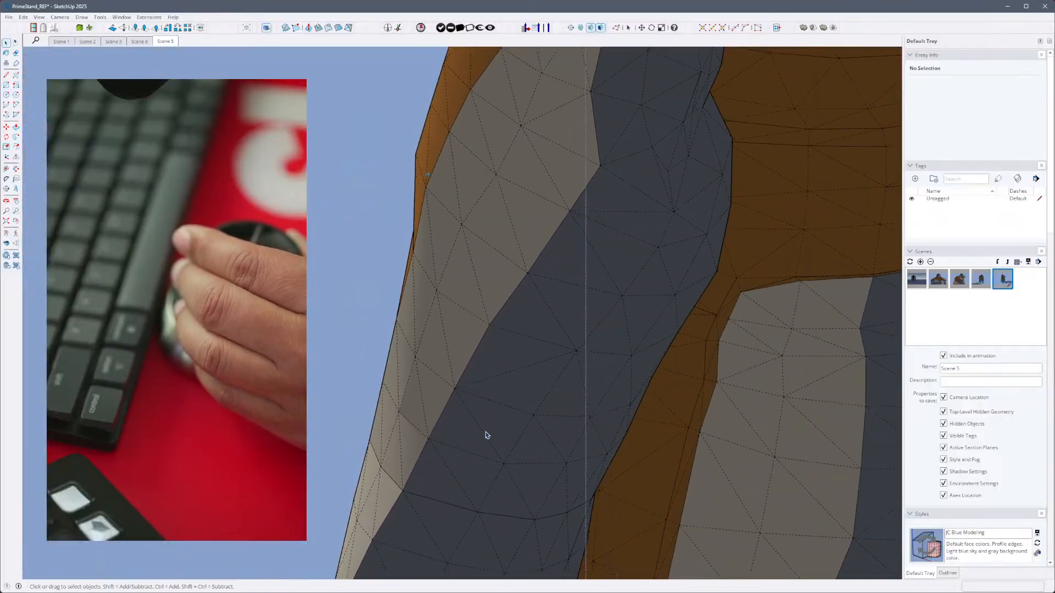
pyautogui.scroll(-4, 487, 433)
pyautogui.scroll(-10, 487, 330)
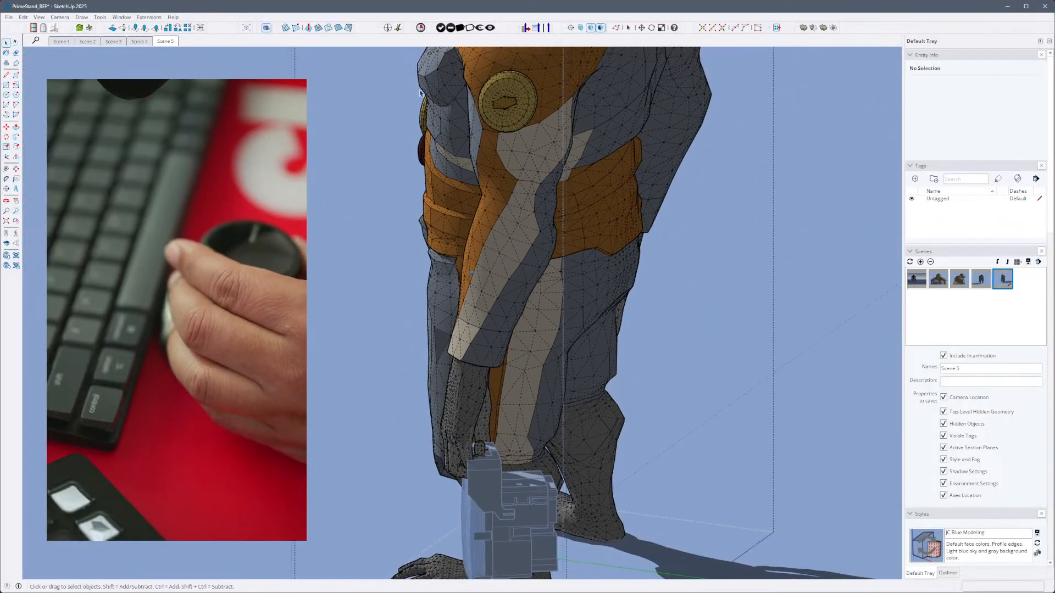
pyautogui.click(318, 204)
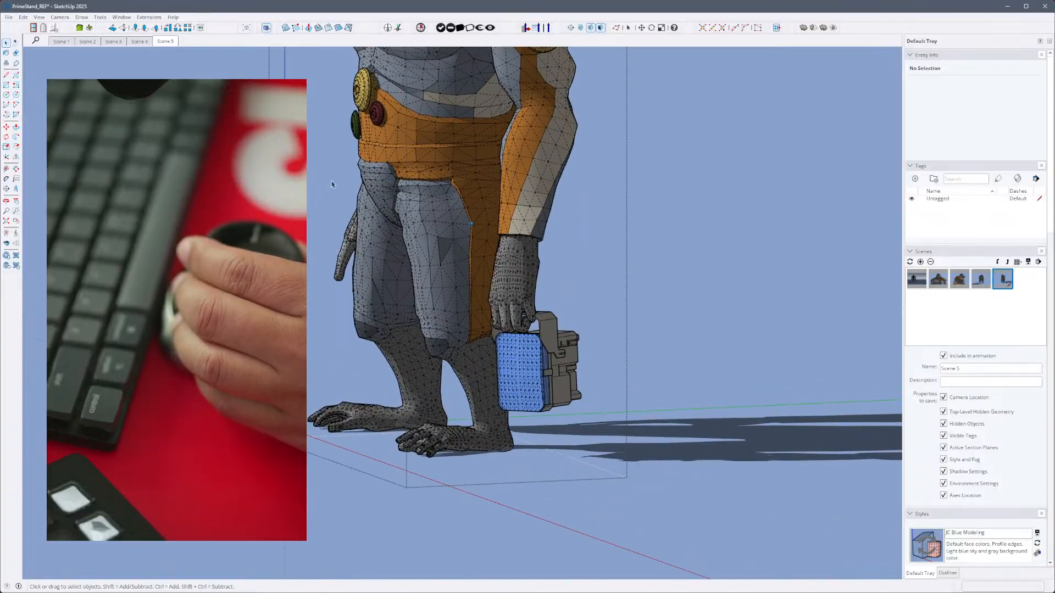
pyautogui.hotkey('alt', 'h')
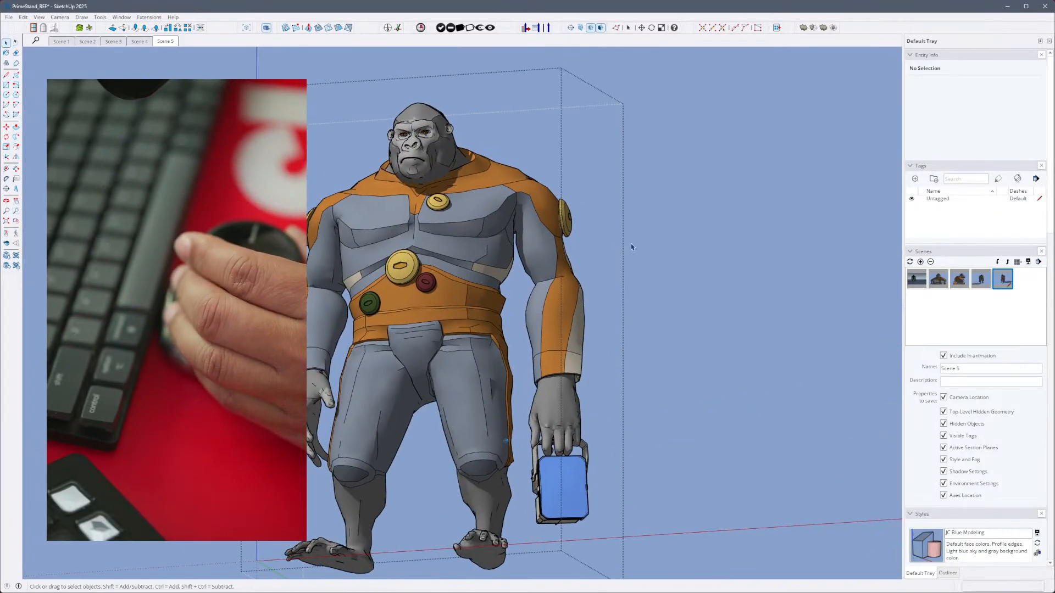
pyautogui.click(632, 245)
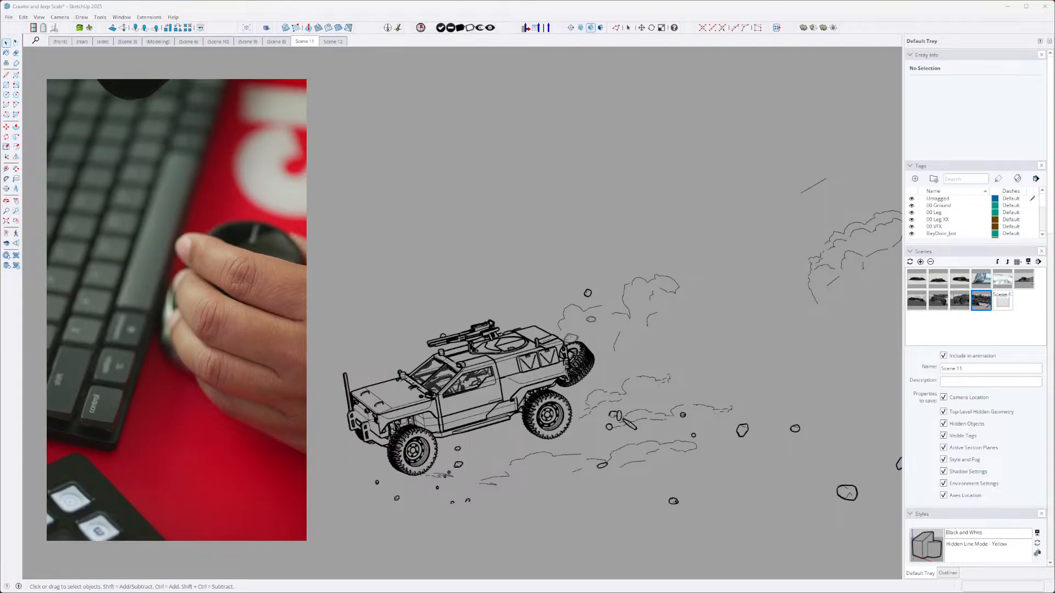
# - Switch to the Crawler and Jeep Scale model, select the jeep group, and examine it up close and from a distance
pyautogui.click(464, 220)
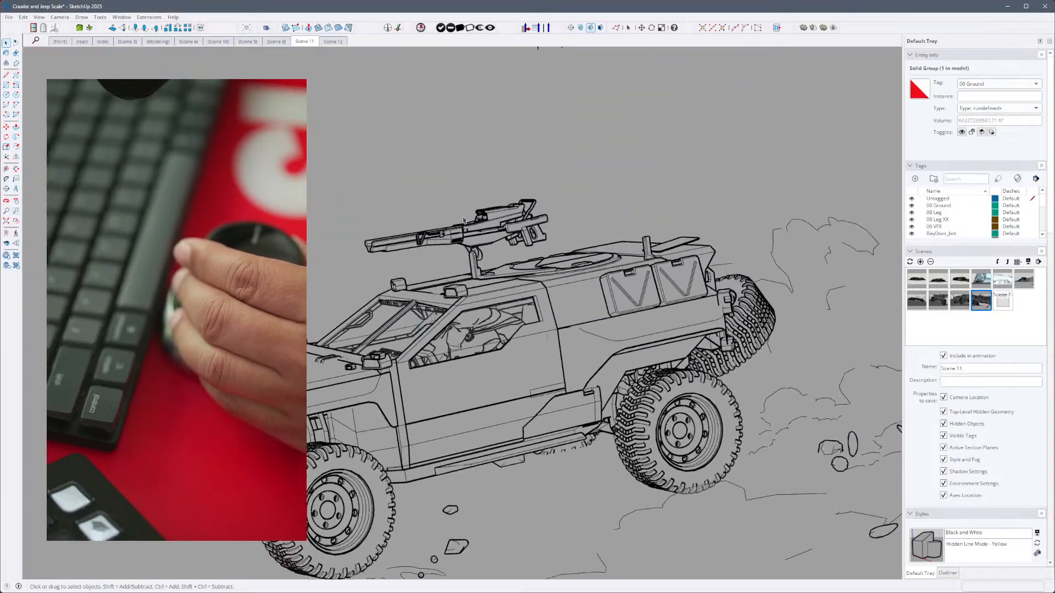
pyautogui.click(483, 354)
pyautogui.scroll(5, 494, 366)
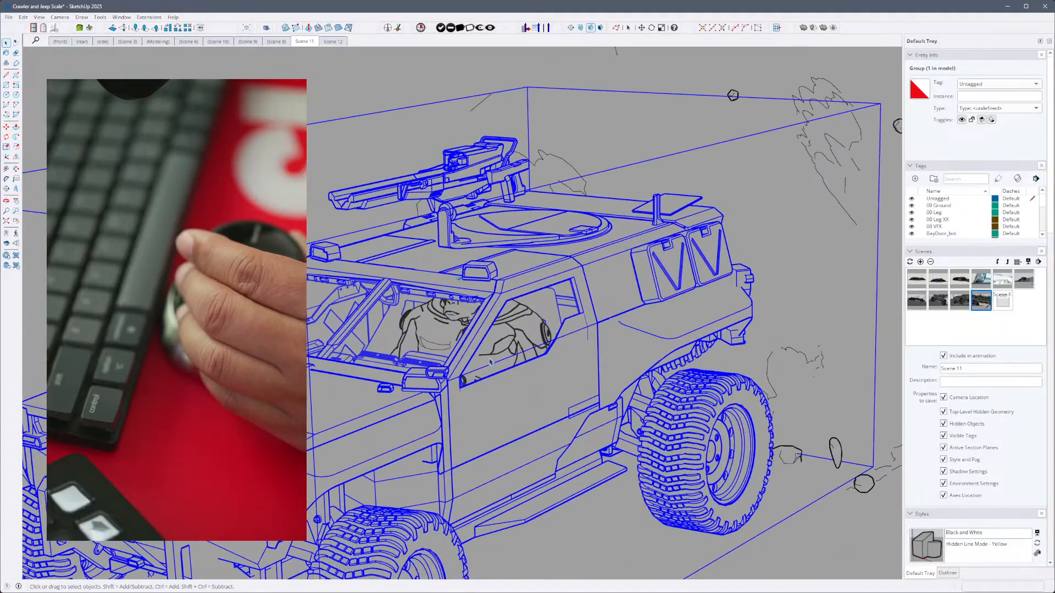
pyautogui.scroll(8, 494, 368)
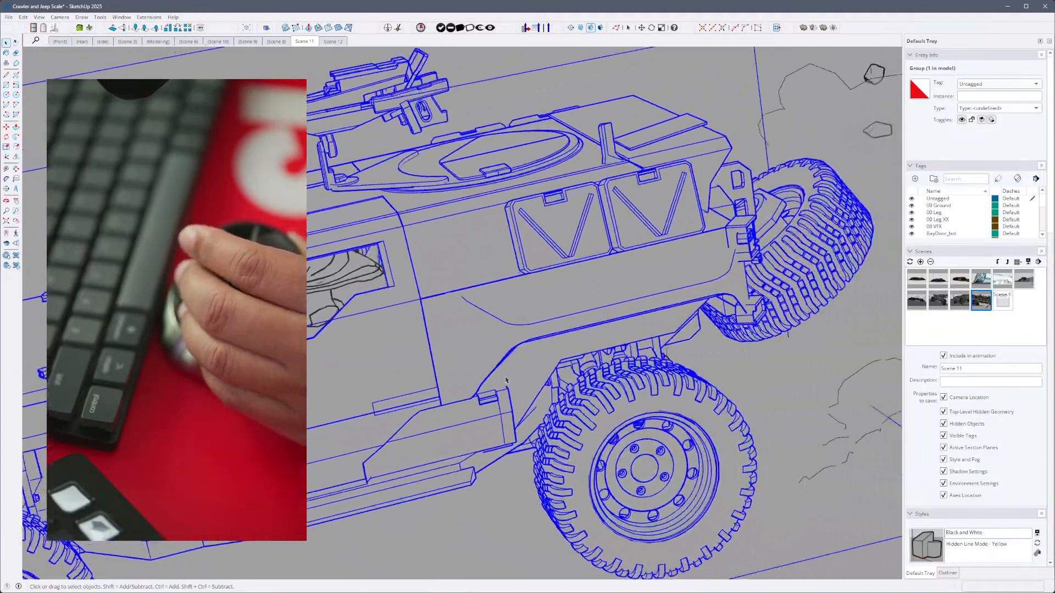
pyautogui.scroll(-10, 499, 383)
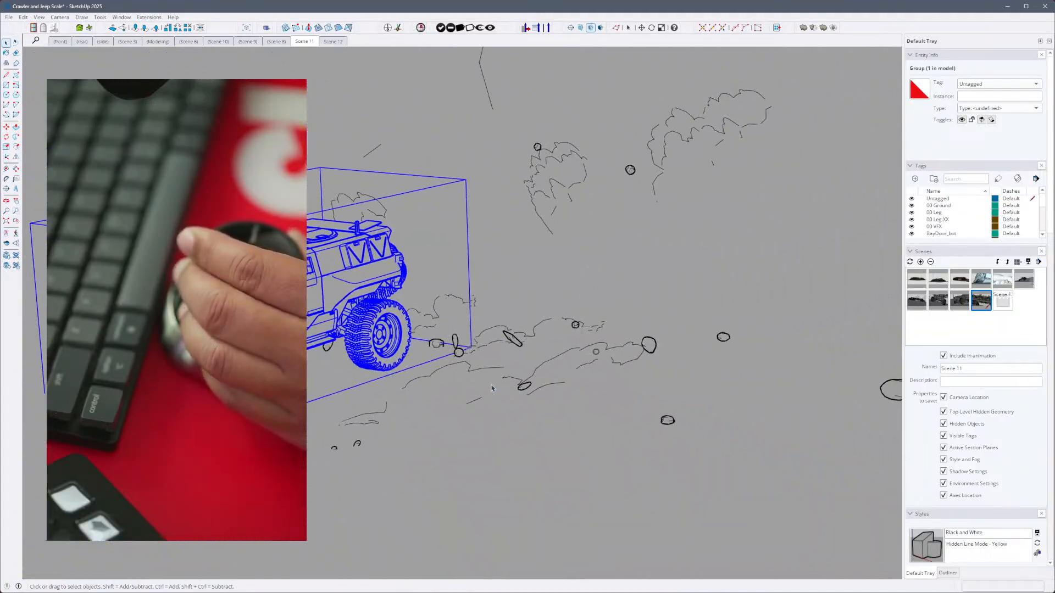
pyautogui.moveTo(469, 357); pyautogui.dragTo(528, 348, button='middle')
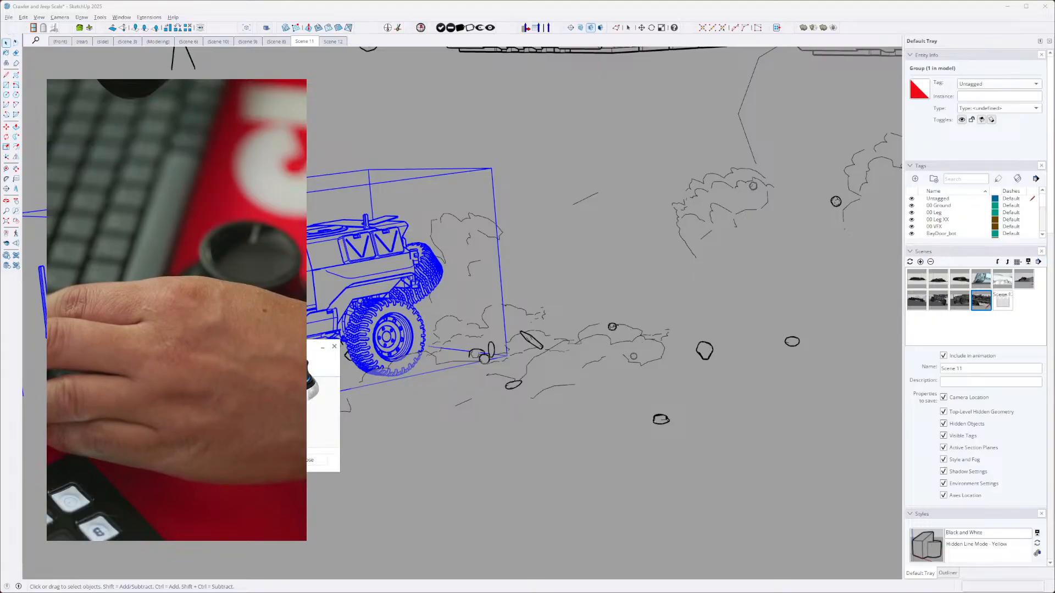
# - Bring the 3Dconnexion Buttons window into clear view and browse the applications assignable to the device's RIGHT button
pyautogui.moveTo(263, 355); pyautogui.dragTo(307, 362)
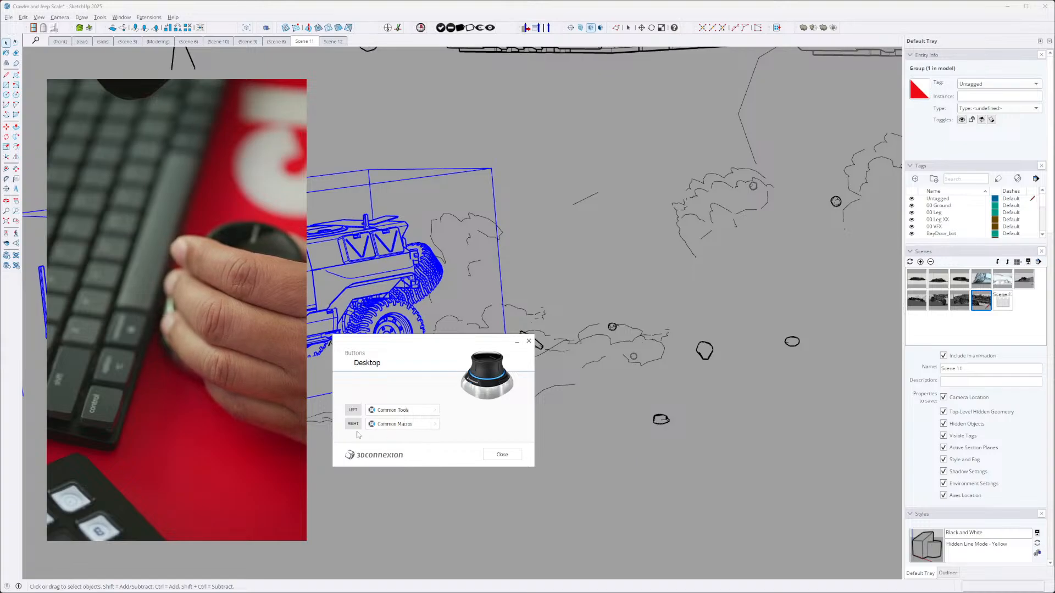
pyautogui.click(434, 423)
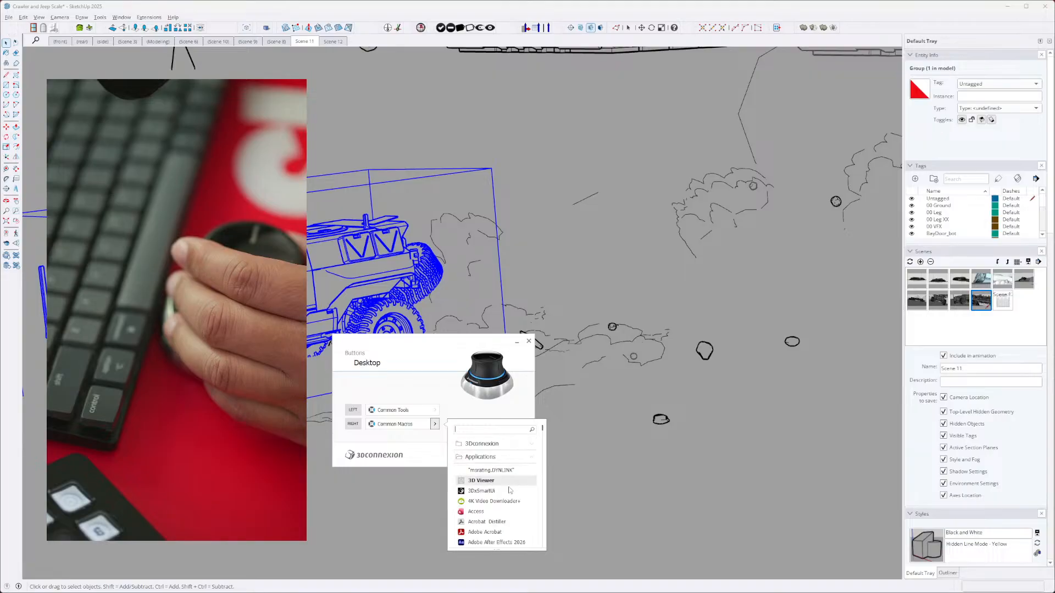
pyautogui.scroll(-6, 508, 477)
pyautogui.scroll(-4, 503, 501)
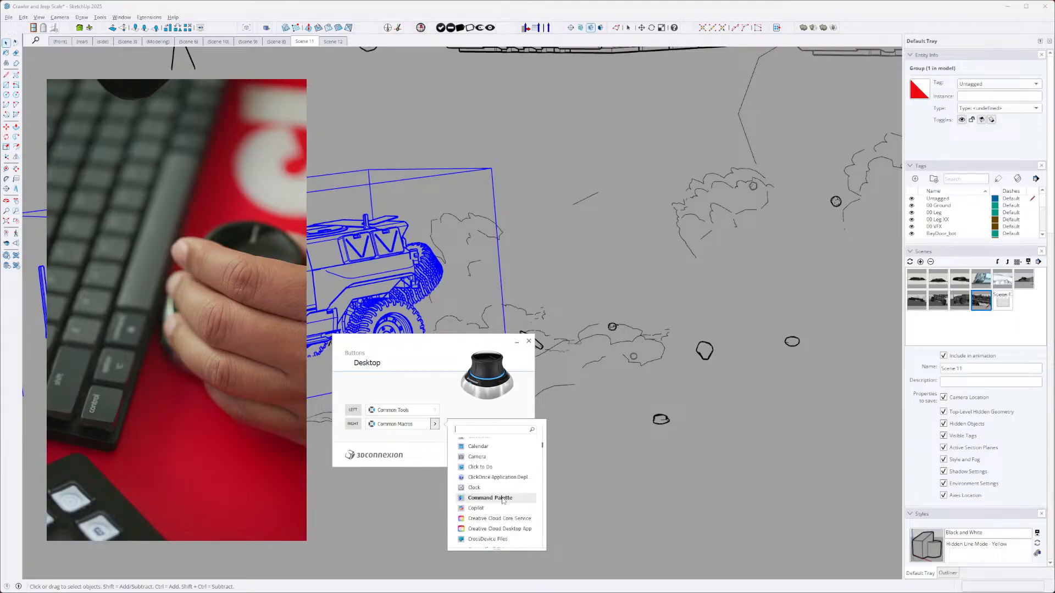
pyautogui.scroll(-3, 503, 498)
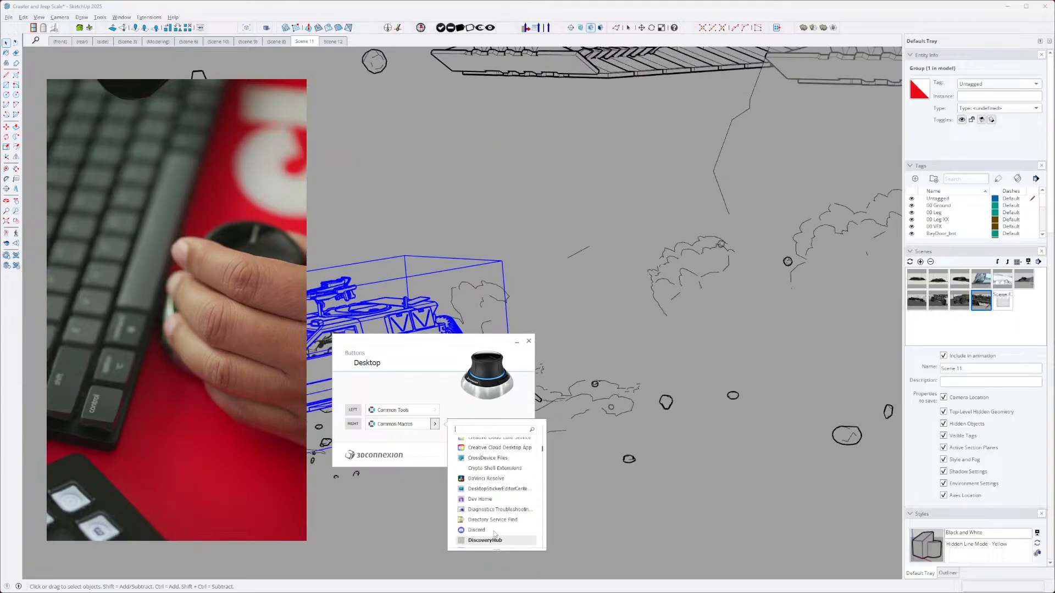
pyautogui.scroll(-3, 496, 520)
pyautogui.scroll(-2, 497, 518)
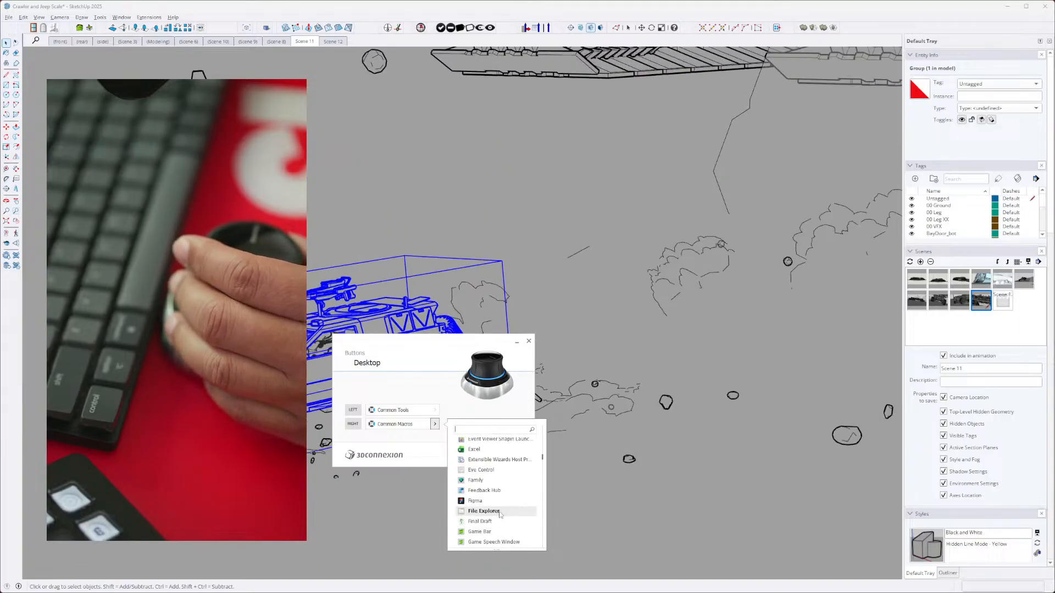
# - Review the 3Dconnexion commands and radial menus assignable to the device's RIGHT button, and close the Buttons window
pyautogui.click(435, 426)
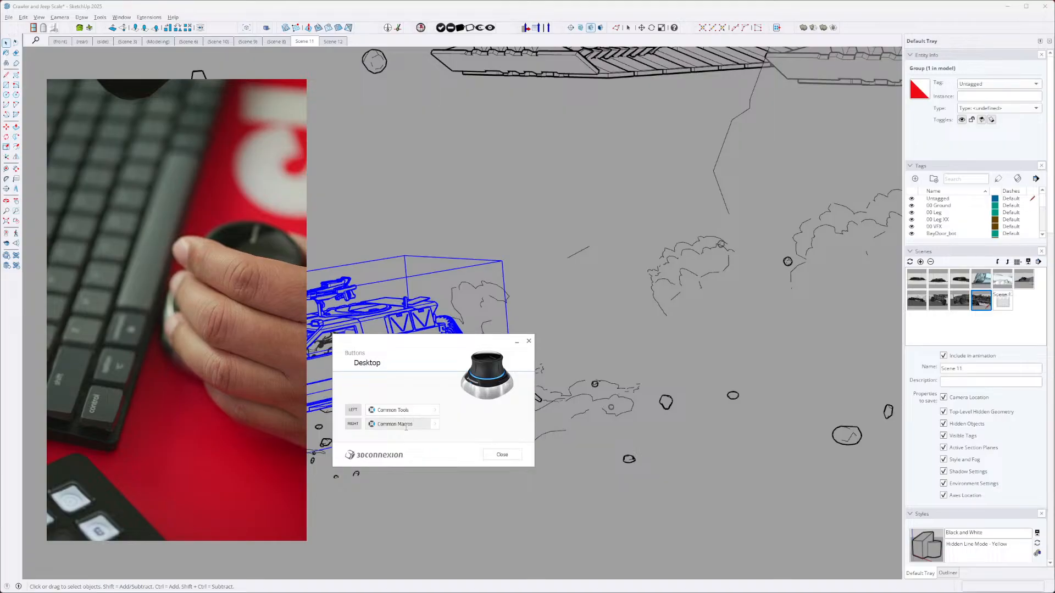
pyautogui.click(434, 426)
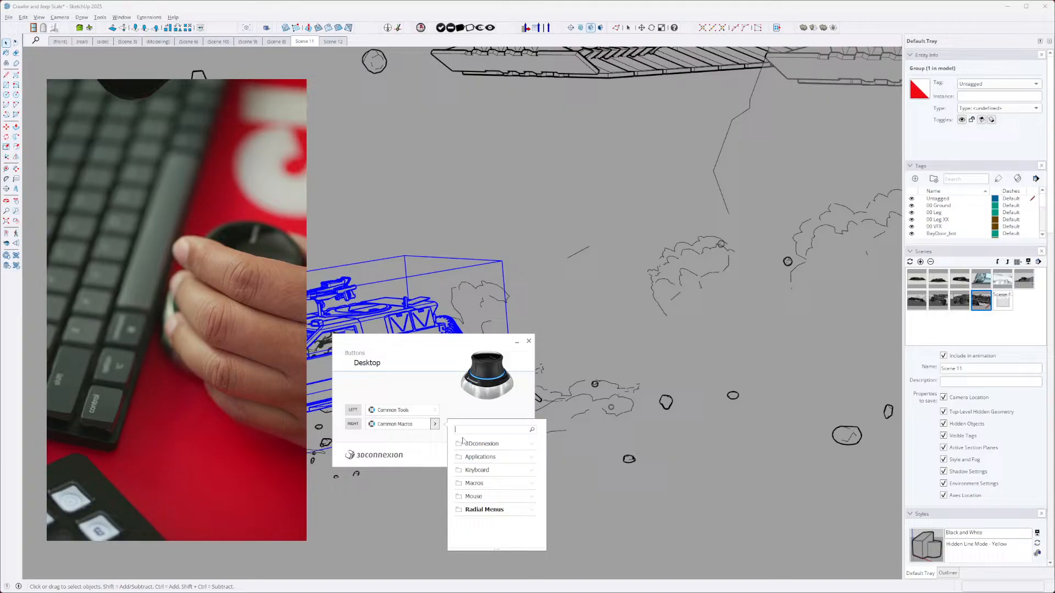
pyautogui.click(503, 445)
pyautogui.scroll(-6, 517, 510)
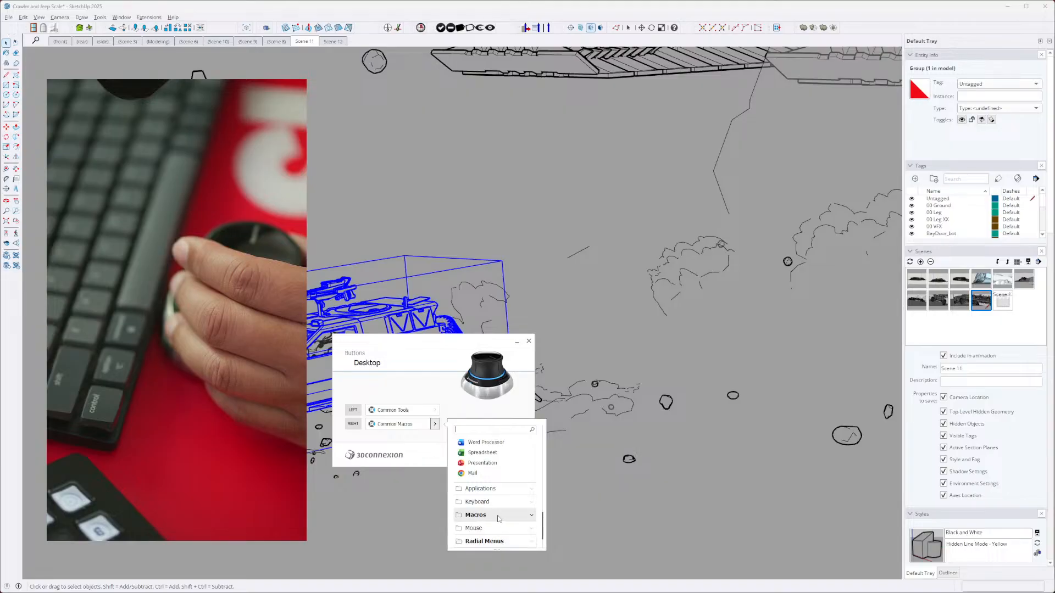
pyautogui.click(525, 540)
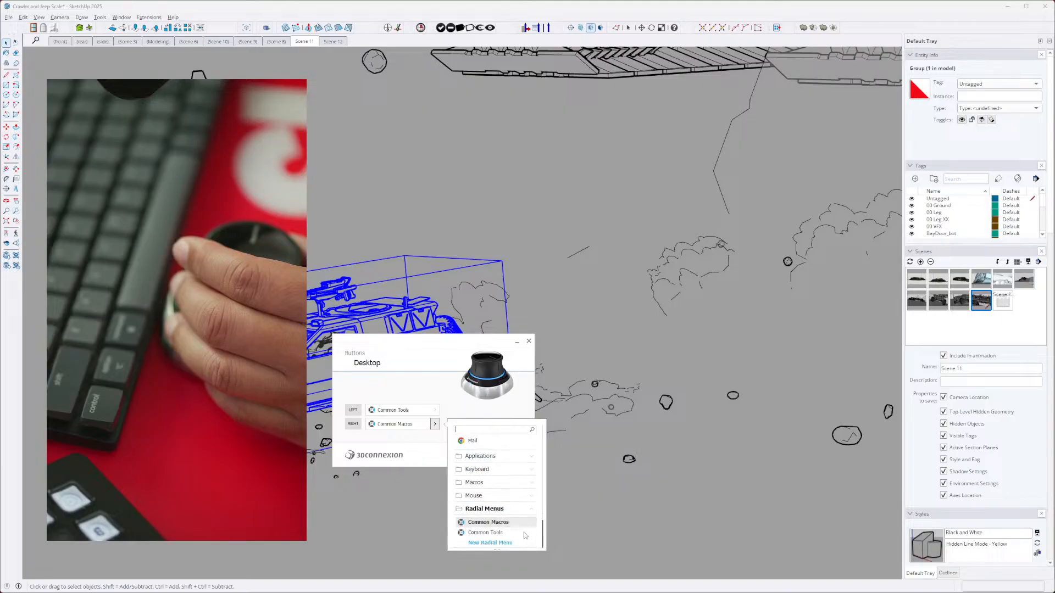
pyautogui.click(486, 533)
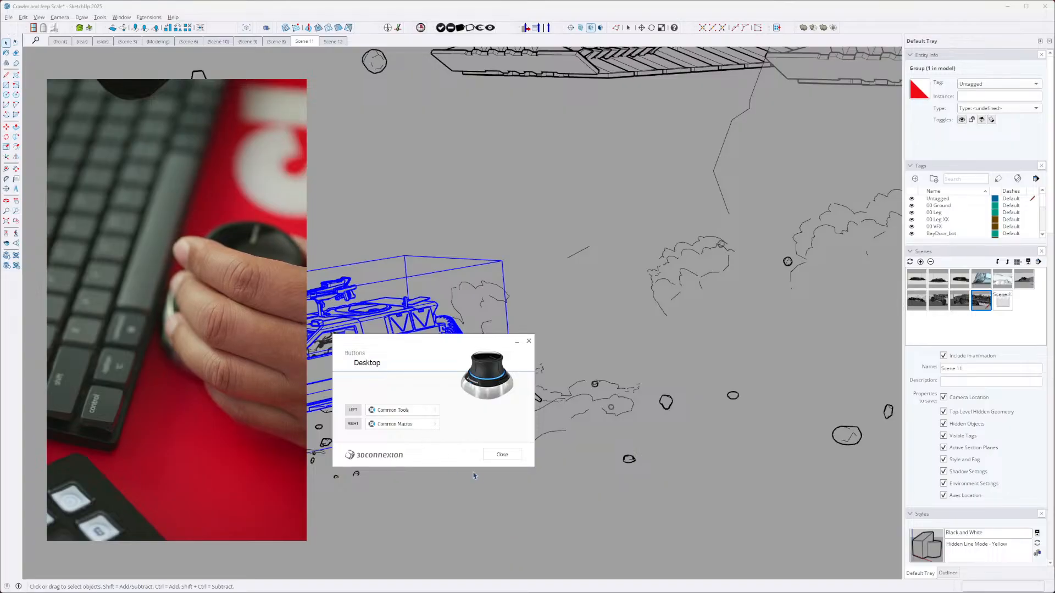
pyautogui.click(502, 455)
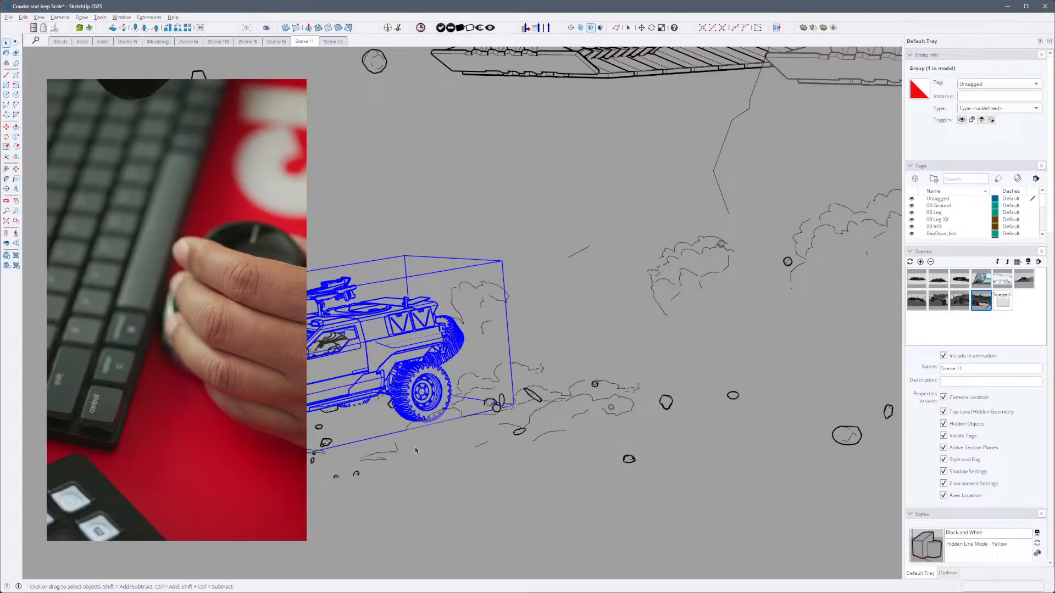
# - Toggle X-ray display on and off repeatedly around the selected jeep group, ending with it off
pyautogui.press('x')
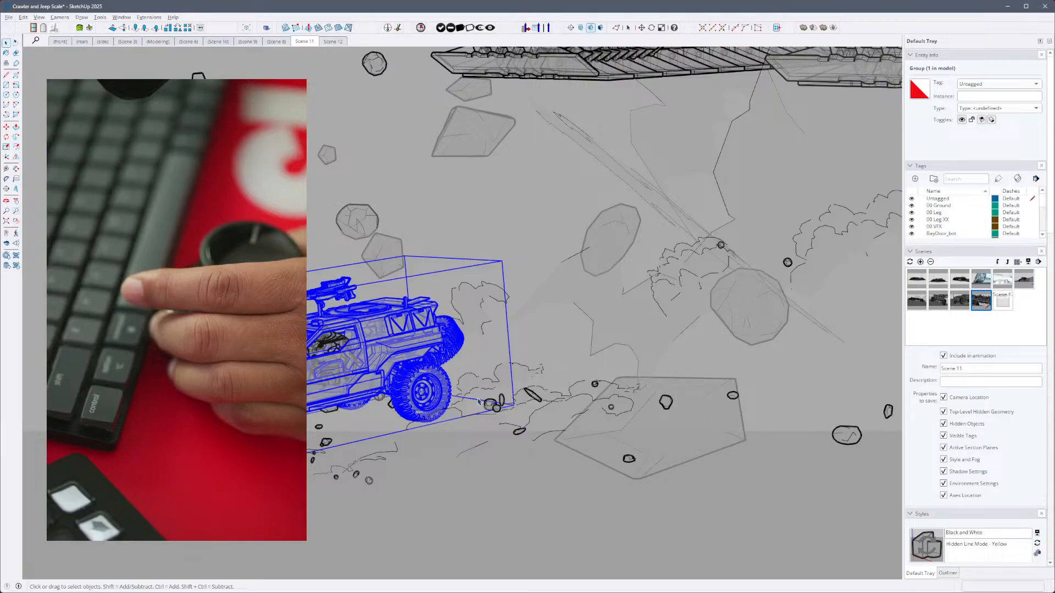
pyautogui.press('x')
pyautogui.press('x')
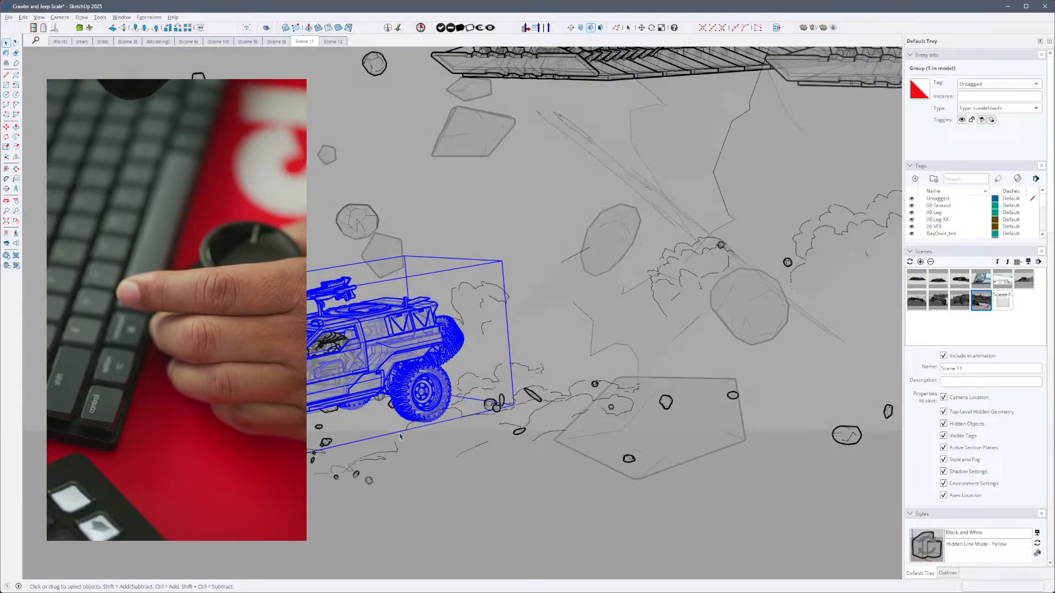
pyautogui.press('x')
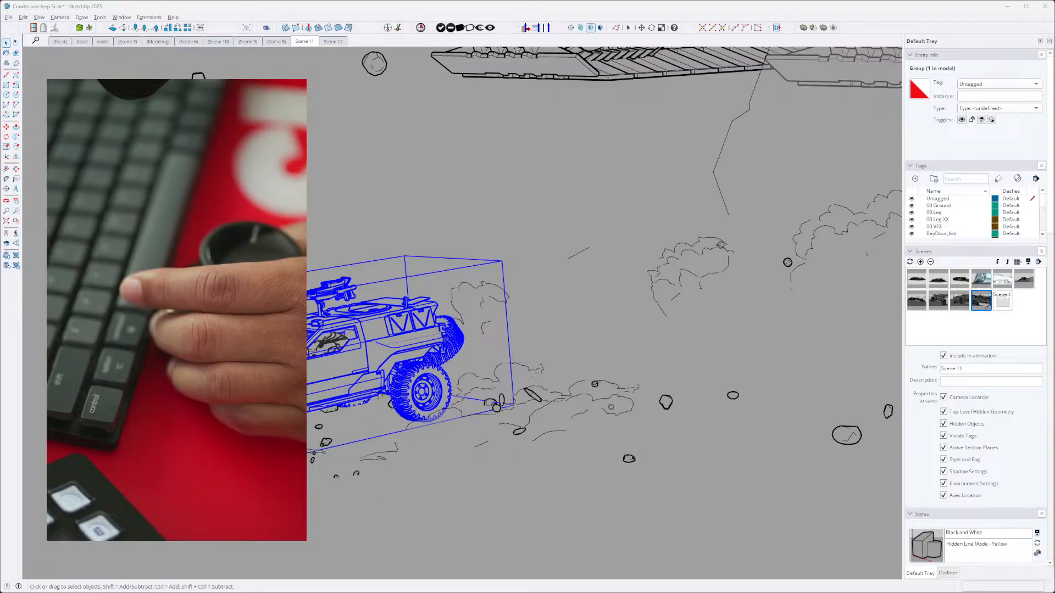
# - Select the ground group and move the selection on to the jeep group
pyautogui.click(404, 548)
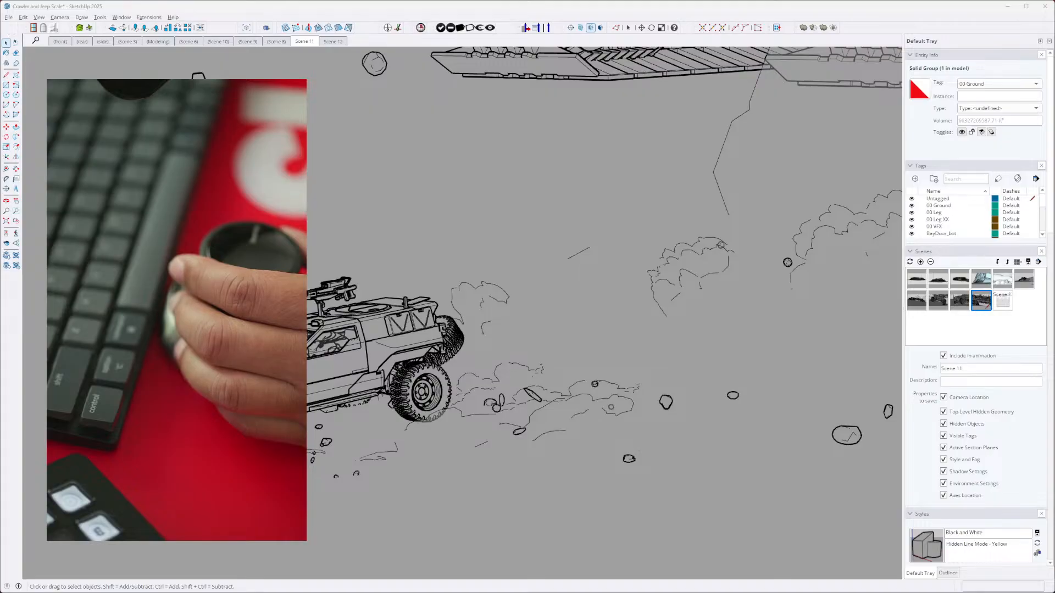
pyautogui.click(323, 414)
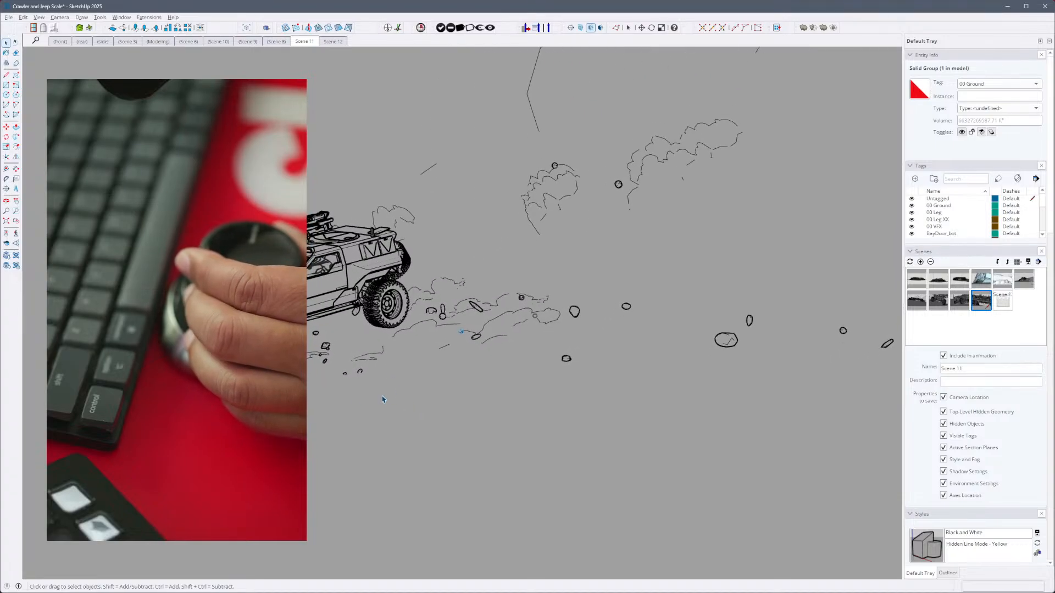
pyautogui.click(356, 286)
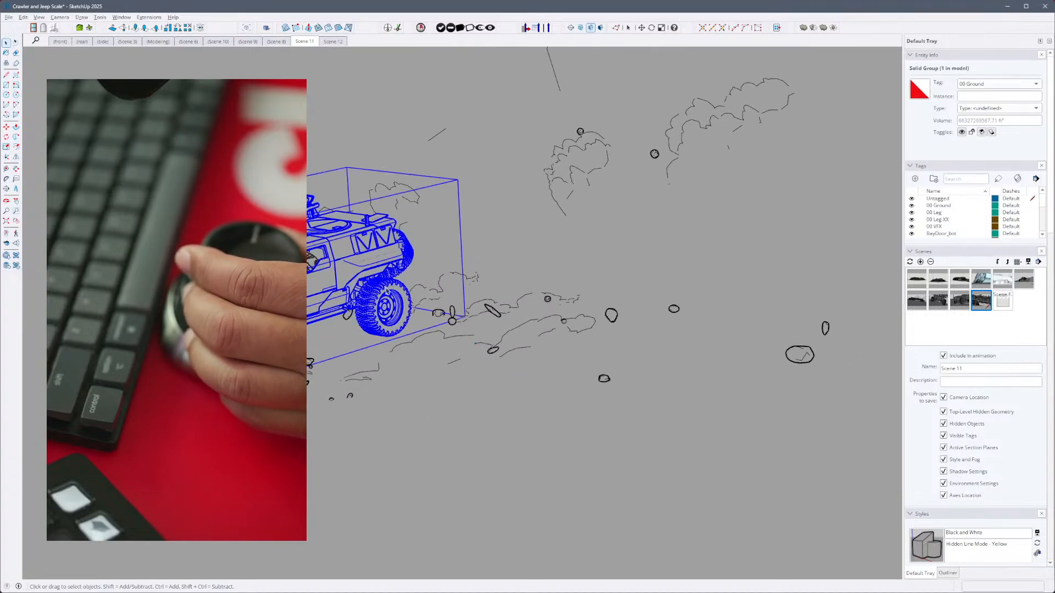
# - Use the device's Common Tools radial to switch through the Select, Follow Me, Line and Circle tools
pyautogui.click(475, 316)
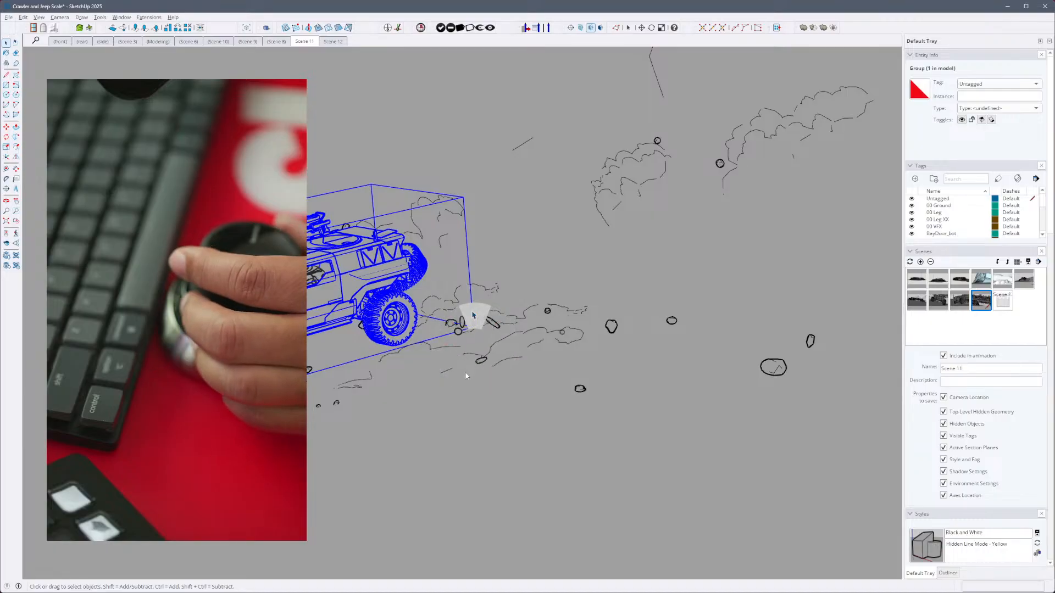
pyautogui.click(500, 311)
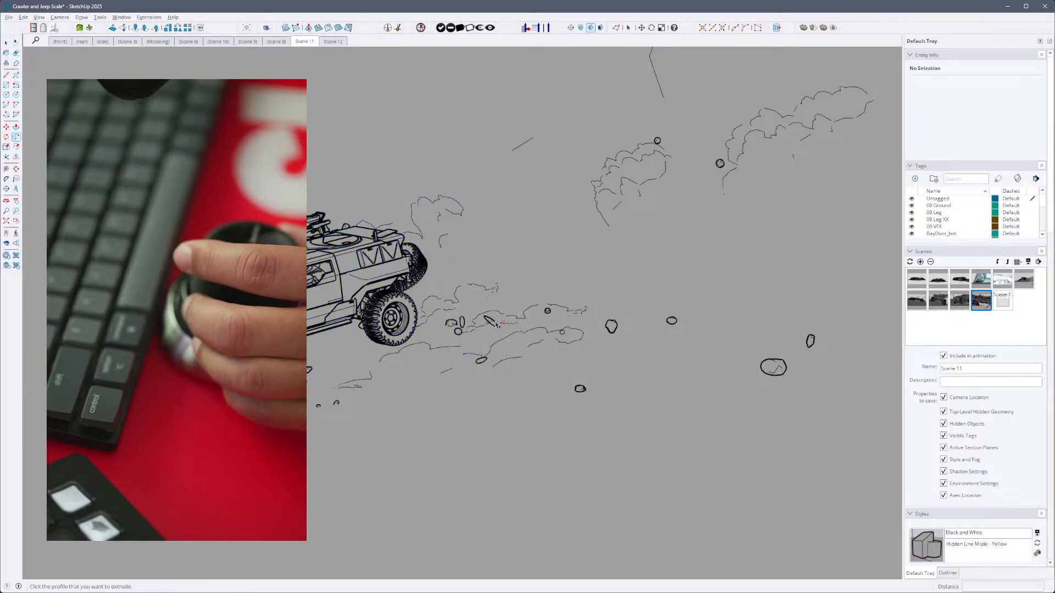
pyautogui.rightClick(500, 309)
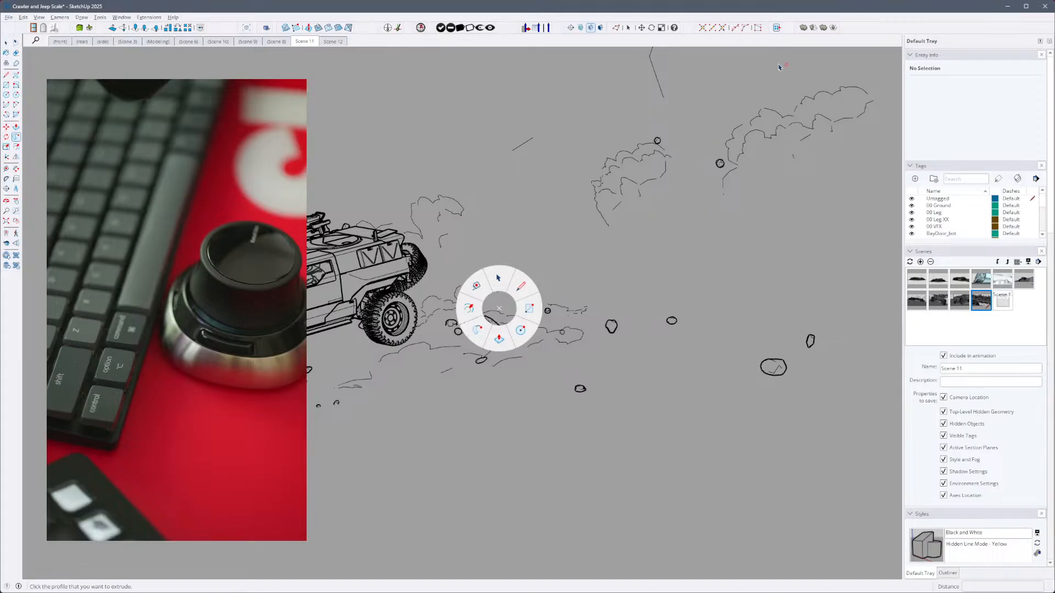
pyautogui.click(528, 287)
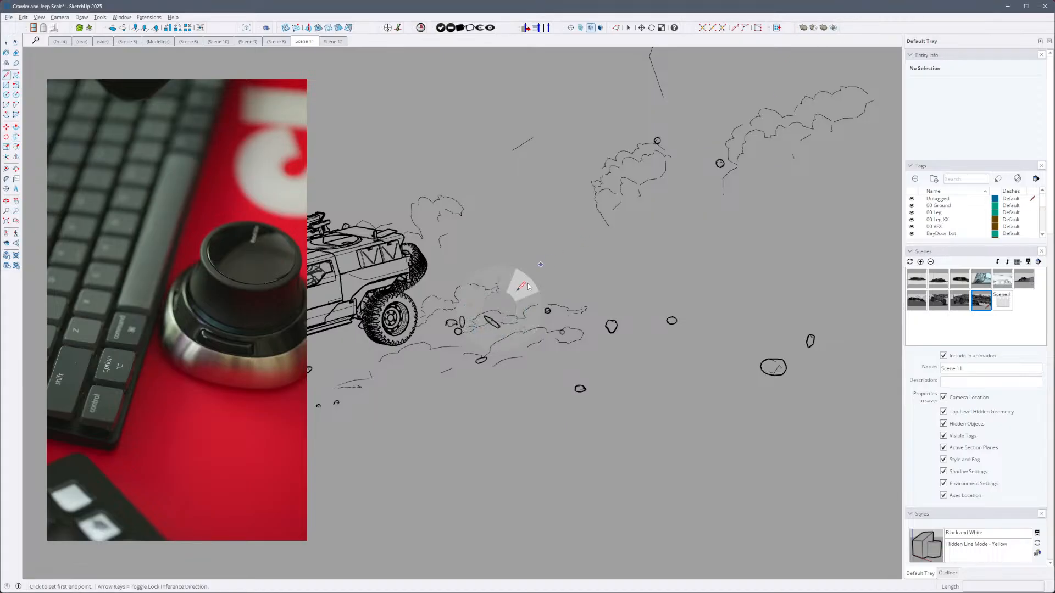
pyautogui.rightClick(519, 313)
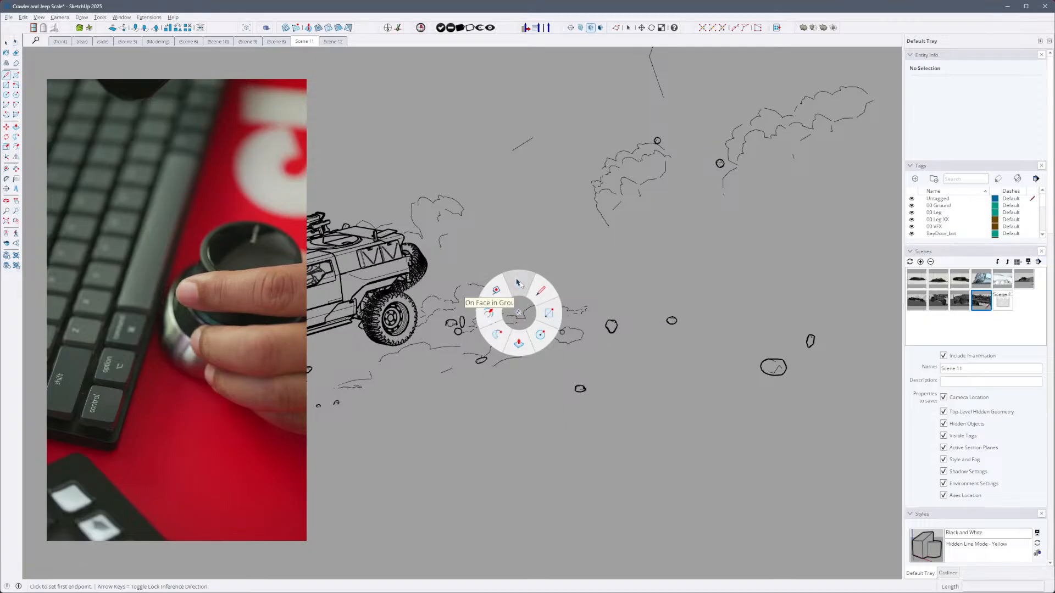
pyautogui.click(542, 335)
# - Switch to Offset, to Push/Pull and back to Offset with the device's Common Tools radial
pyautogui.rightClick(519, 295)
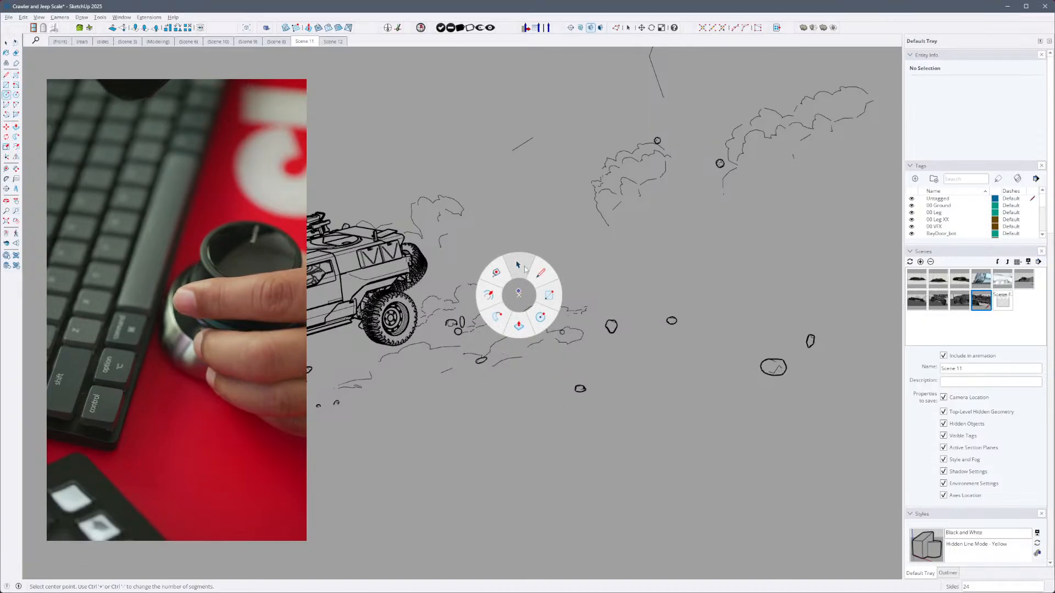
pyautogui.click(541, 317)
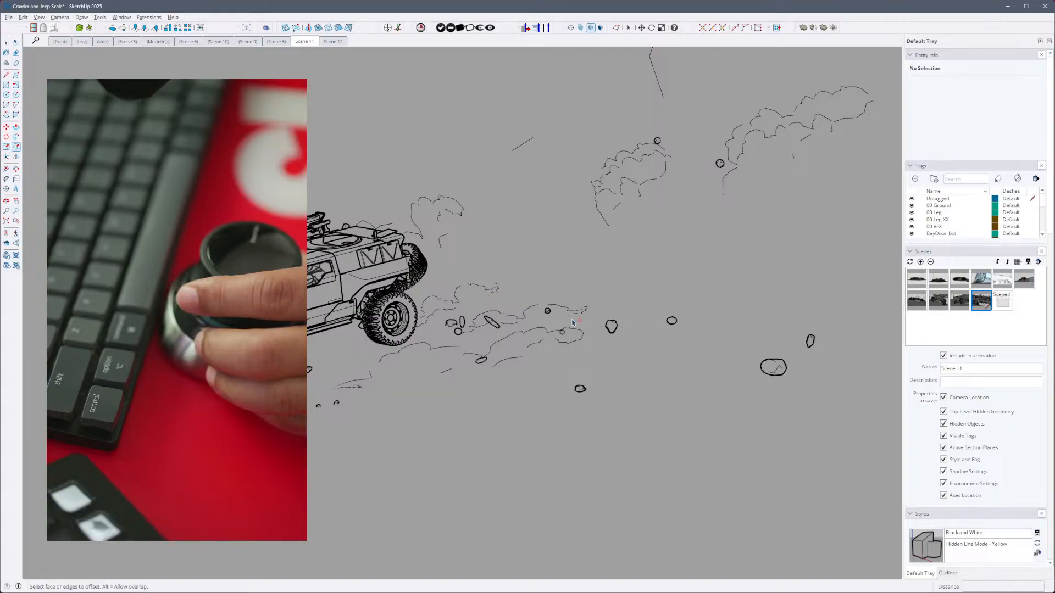
pyautogui.rightClick(547, 309)
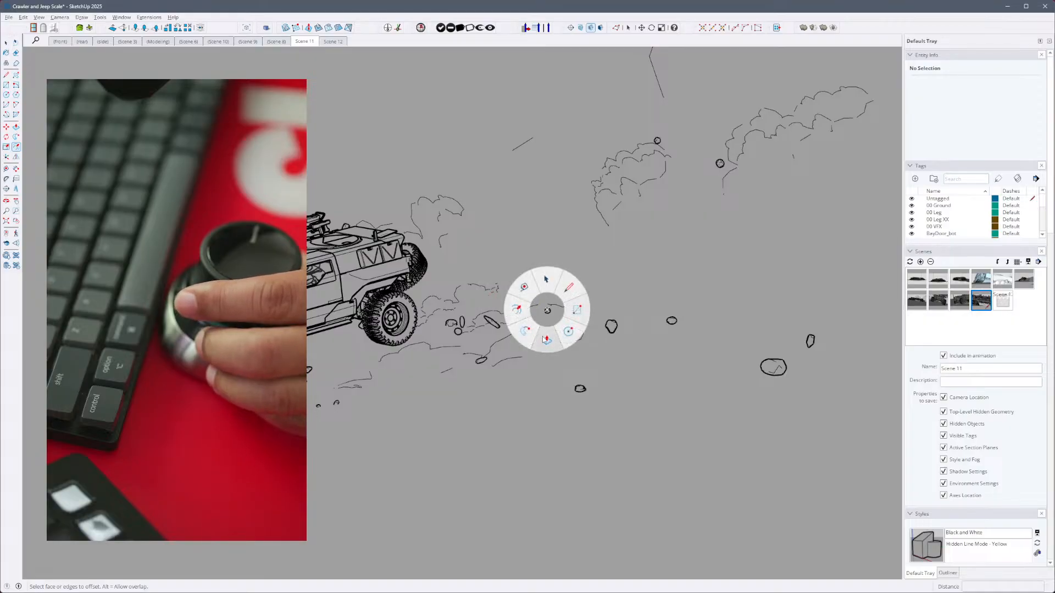
pyautogui.click(545, 339)
pyautogui.rightClick(543, 306)
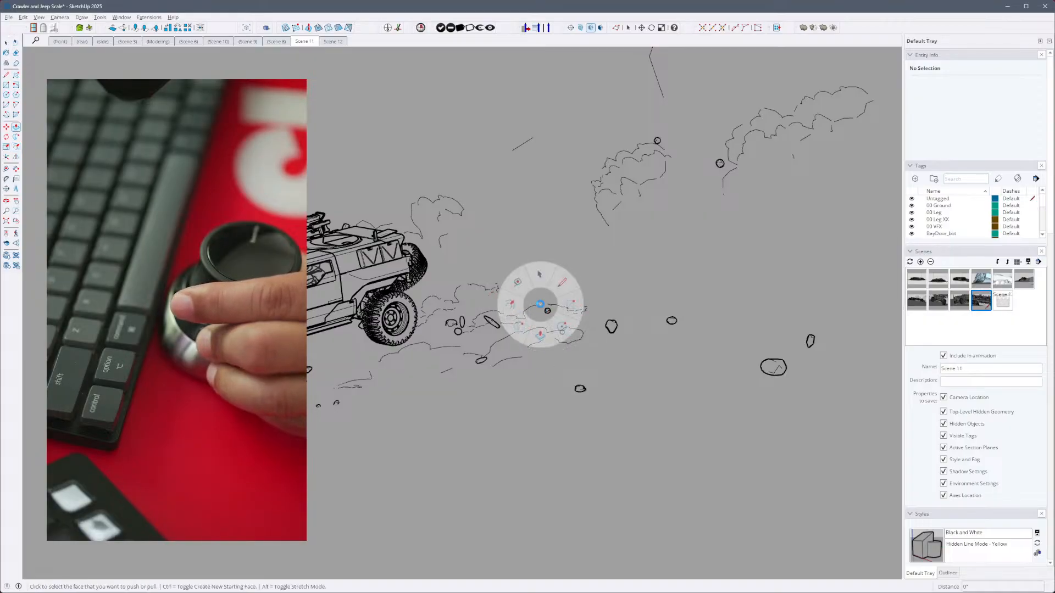
pyautogui.click(511, 303)
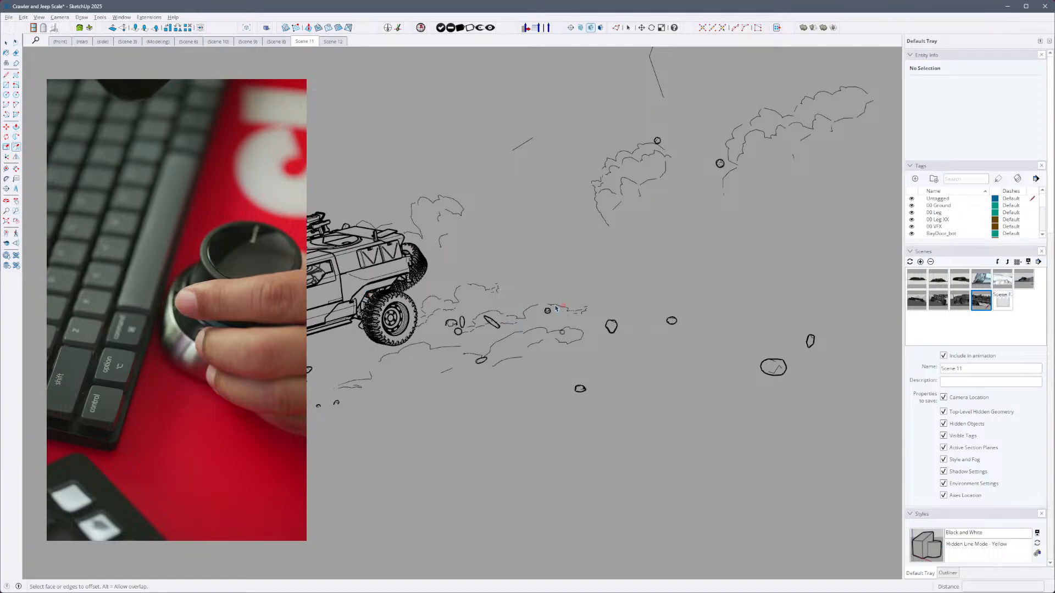
# - Activate the Circle tool, the Line tool and finally Select from the Common Tools radial
pyautogui.rightClick(508, 299)
pyautogui.click(534, 318)
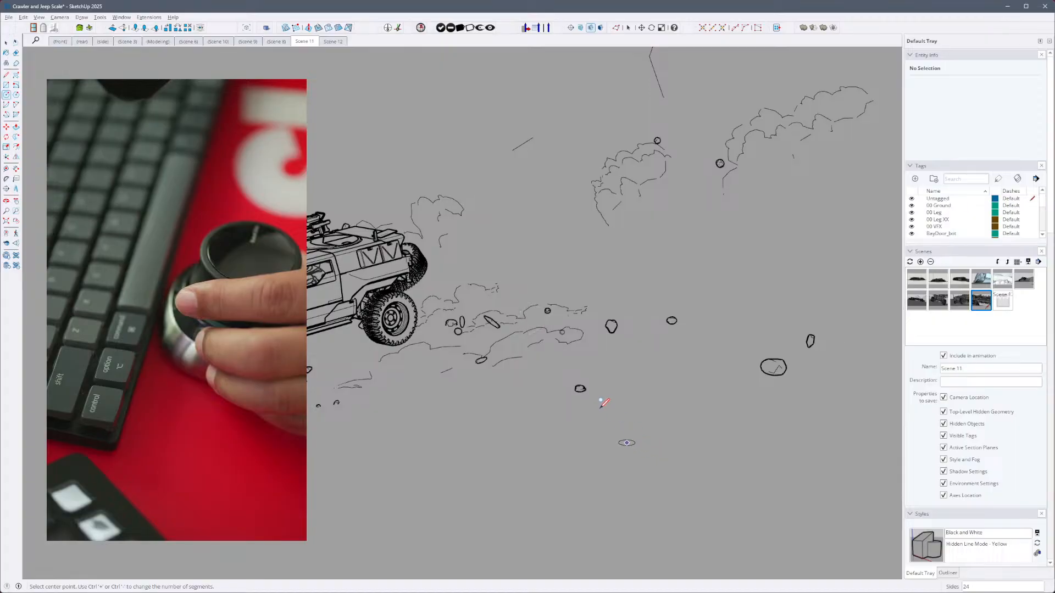
pyautogui.rightClick(504, 293)
pyautogui.click(527, 273)
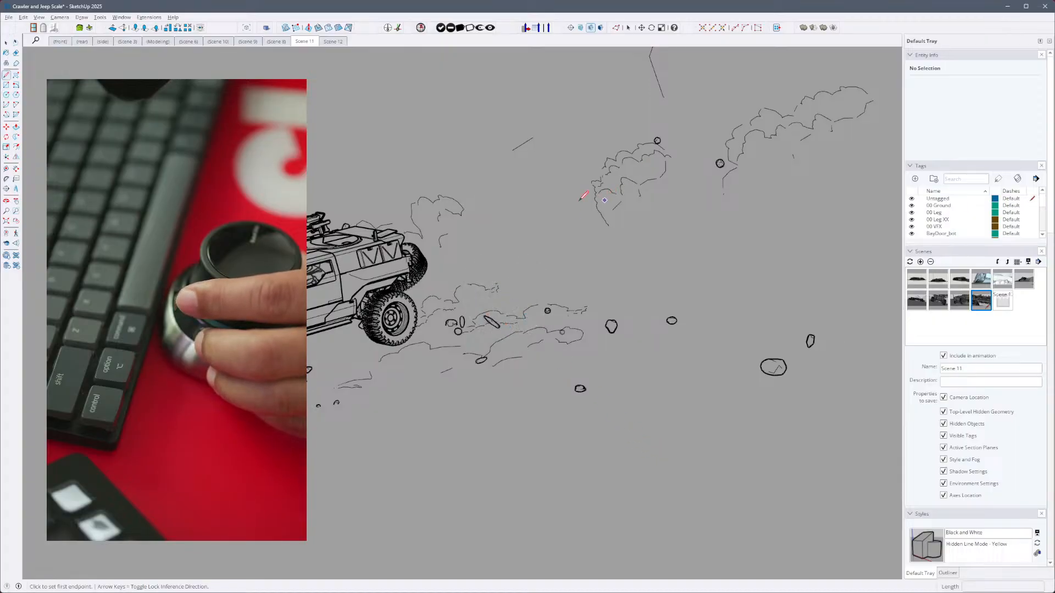
pyautogui.rightClick(475, 283)
pyautogui.click(477, 253)
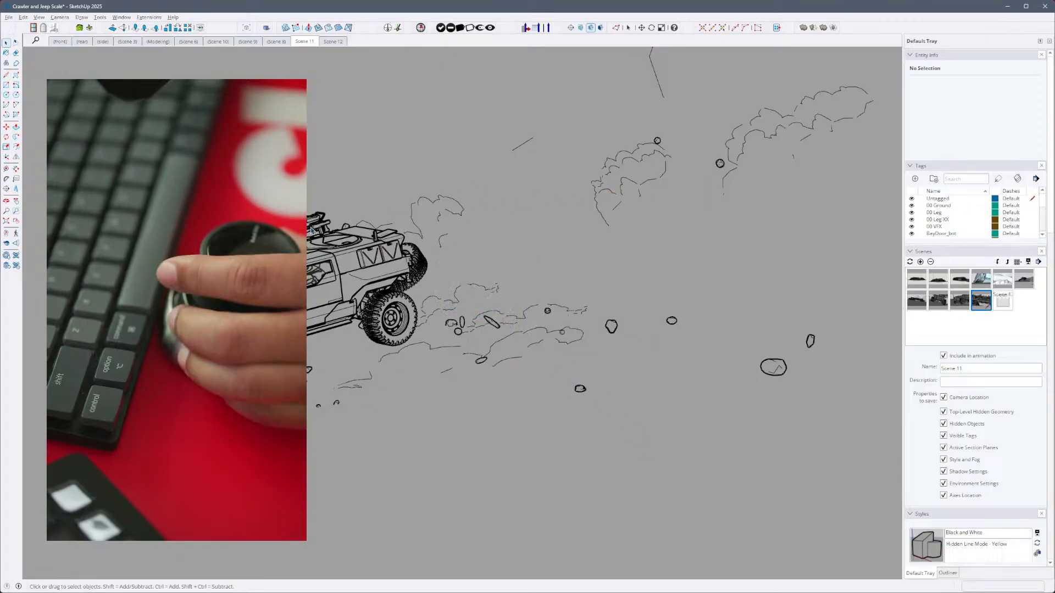
# - Call up the Circle tool near the jeep and return to Select with the Common Tools radial
pyautogui.rightClick(409, 303)
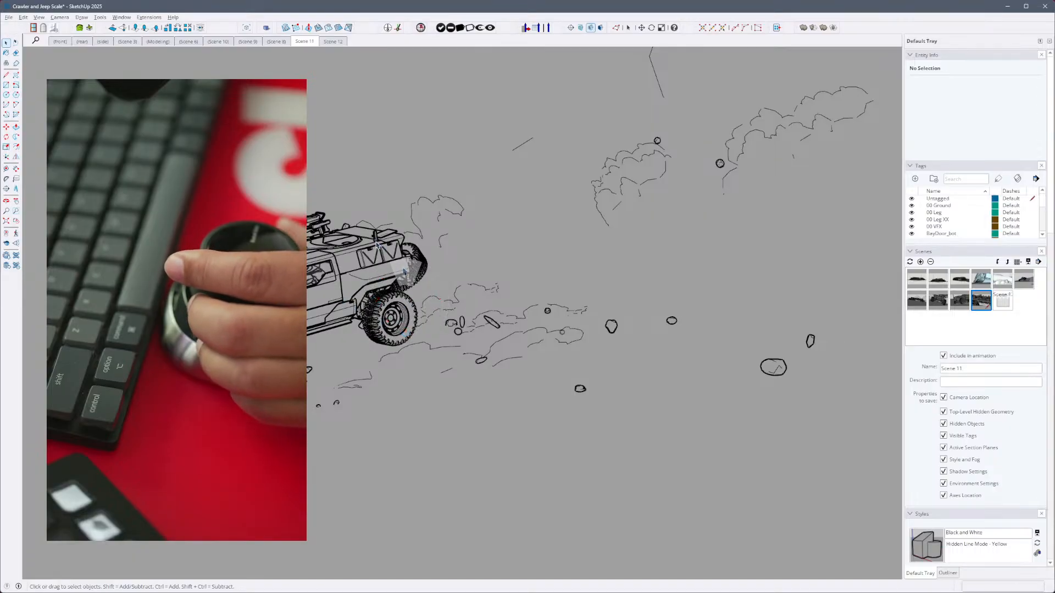
pyautogui.rightClick(439, 316)
pyautogui.click(460, 337)
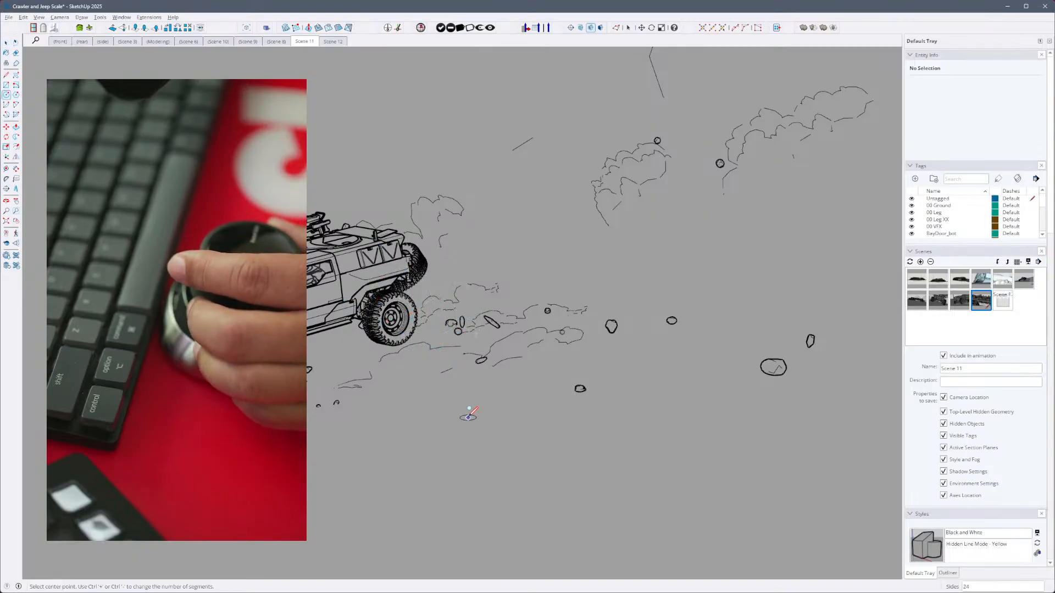
pyautogui.rightClick(450, 347)
pyautogui.click(448, 317)
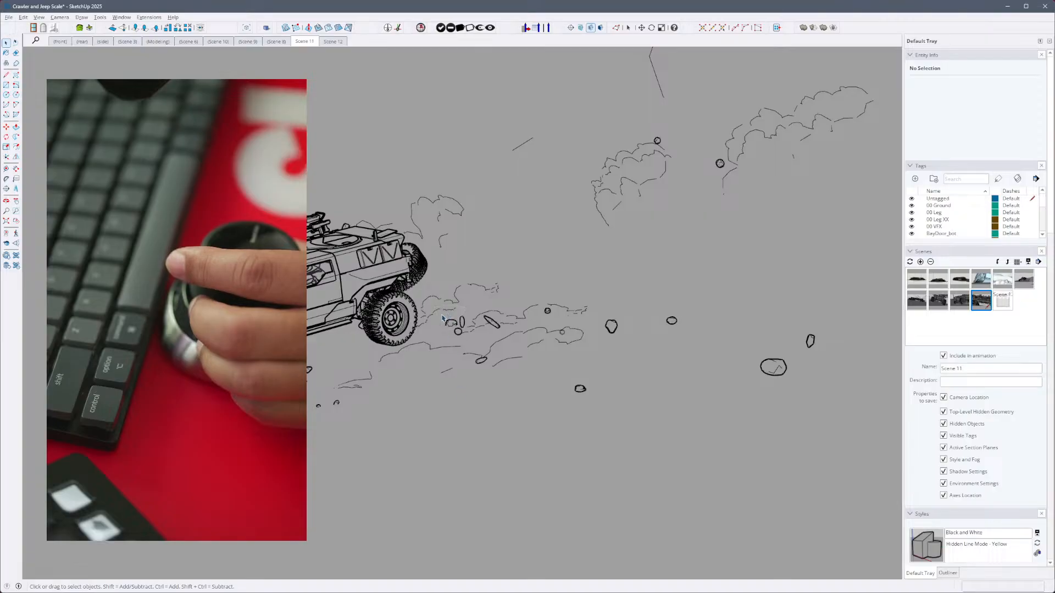
# - Activate Push/Pull and change to the Circle tool with the Common Tools radial while navigating around the jeep
pyautogui.rightClick(444, 347)
pyautogui.click(441, 385)
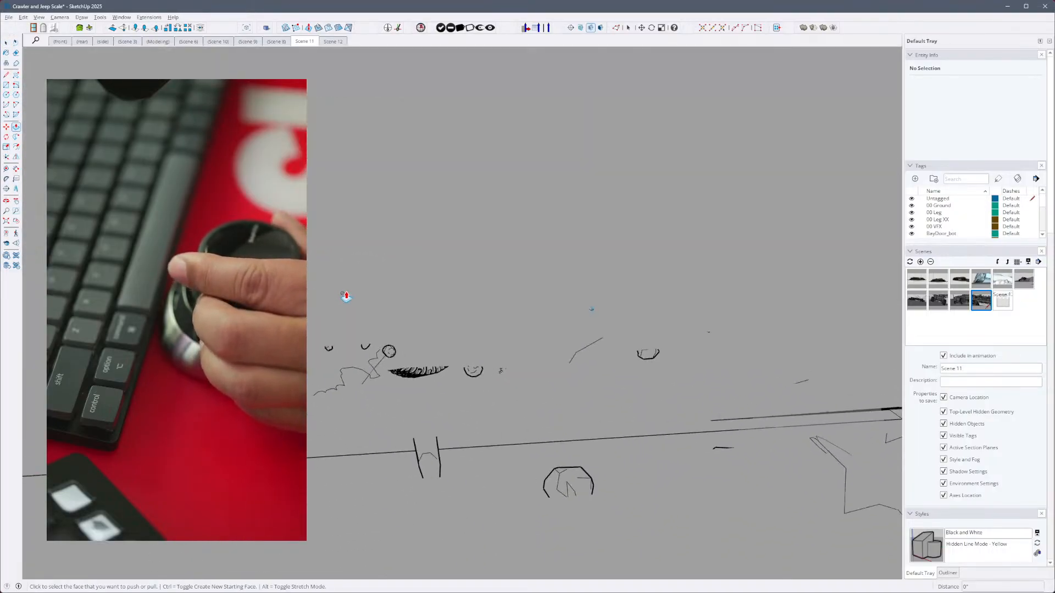
pyautogui.rightClick(346, 293)
pyautogui.click(363, 322)
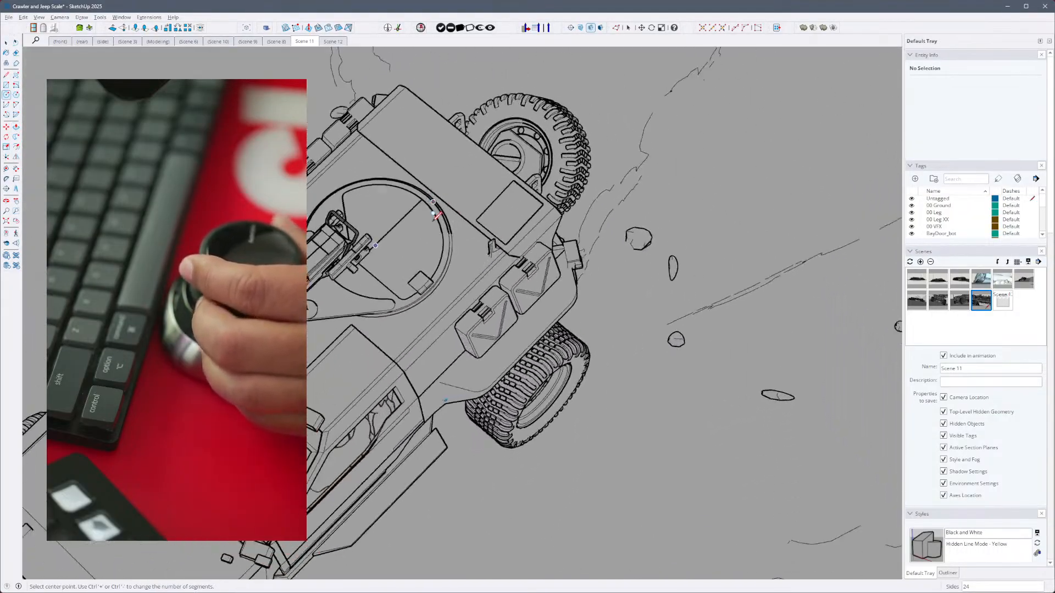
# - Activate the Tape Measure tool and switch to the Rectangle tool, picking both from the Common Tools radial as well
pyautogui.press('t')
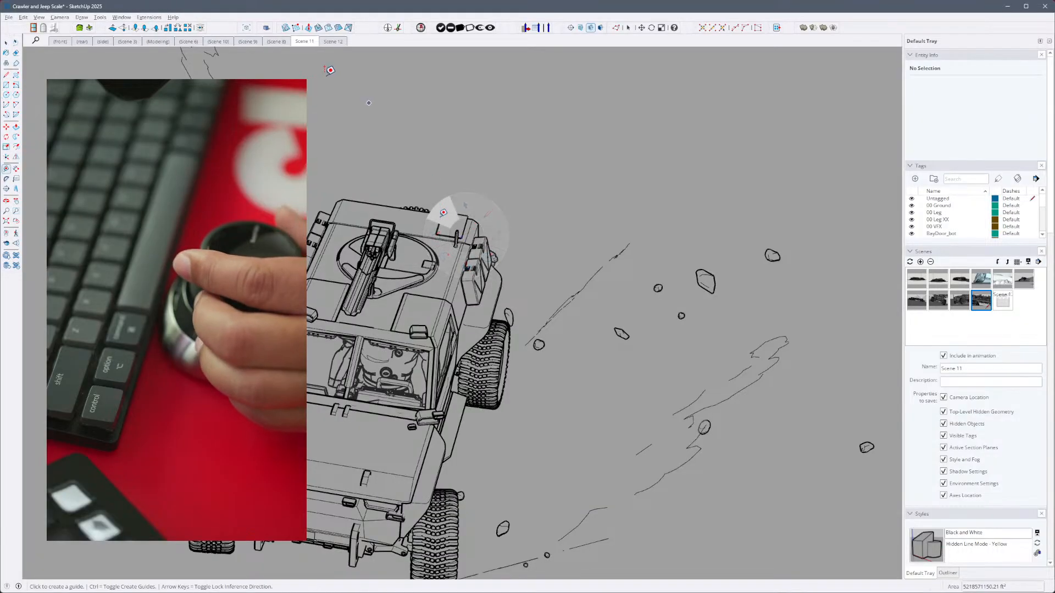
pyautogui.rightClick(427, 264)
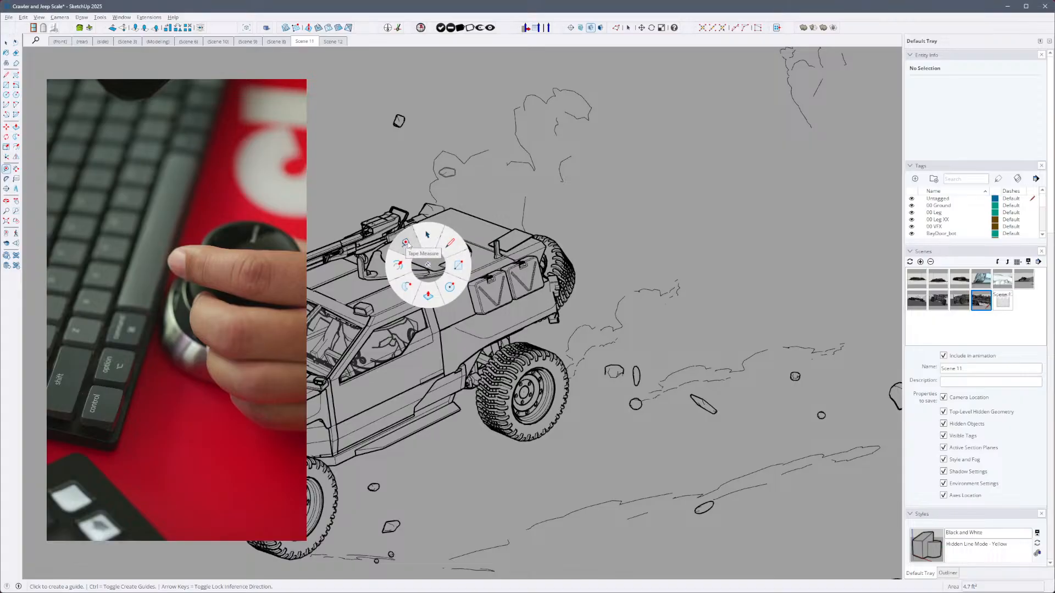
pyautogui.click(407, 245)
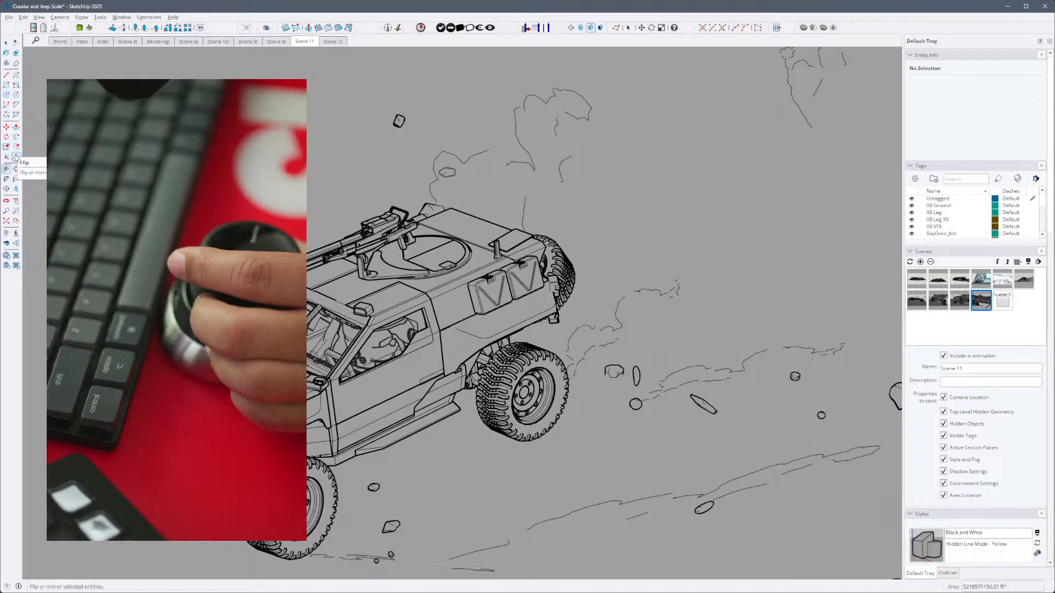
pyautogui.click(6, 85)
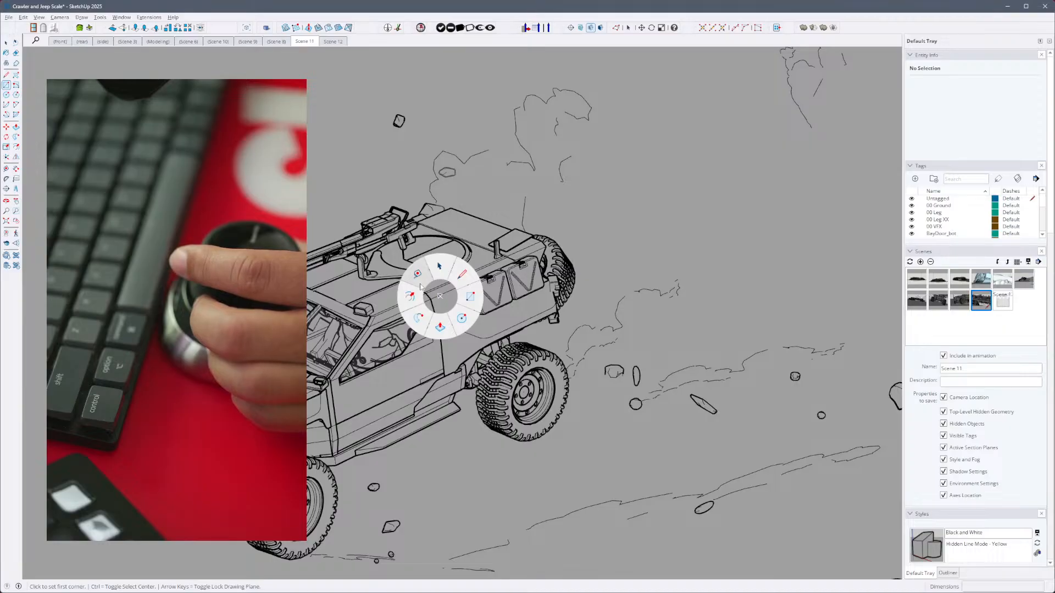
pyautogui.click(470, 298)
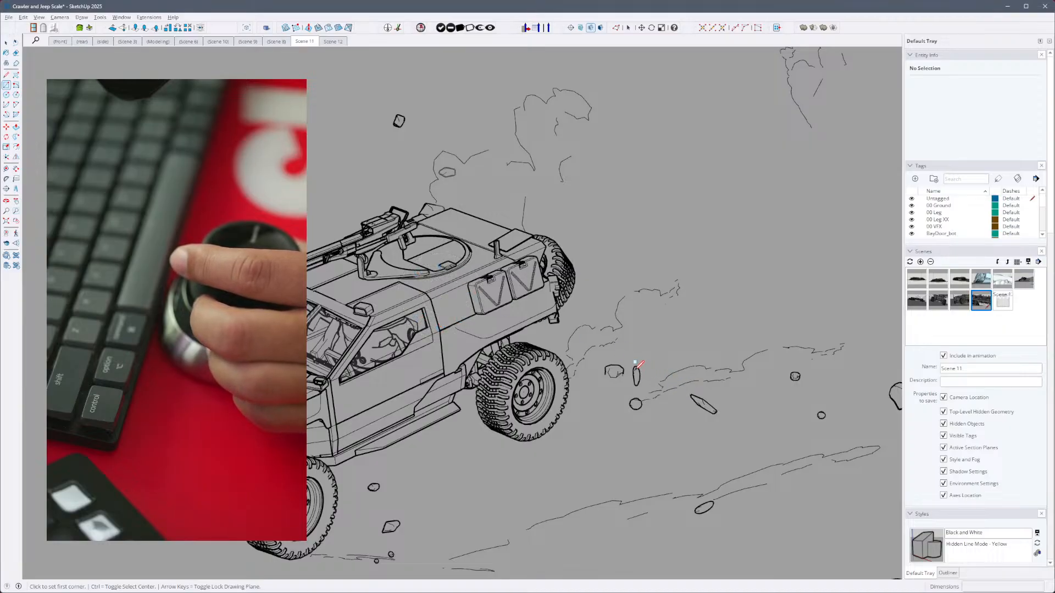
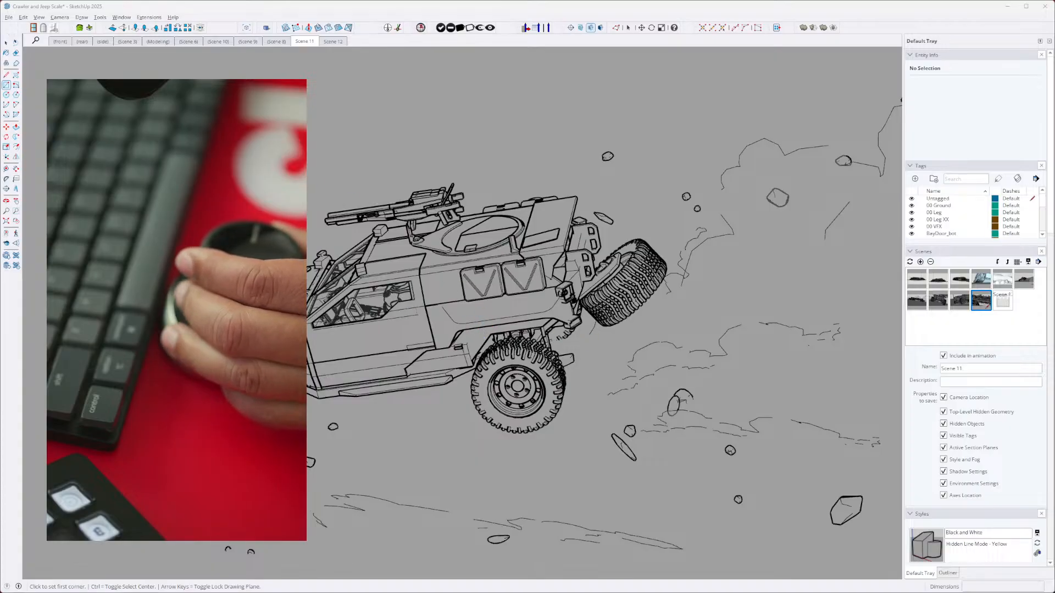
# - Select the ground group with its context menu and switch from the Rectangle tool back to Select
pyautogui.rightClick(369, 142)
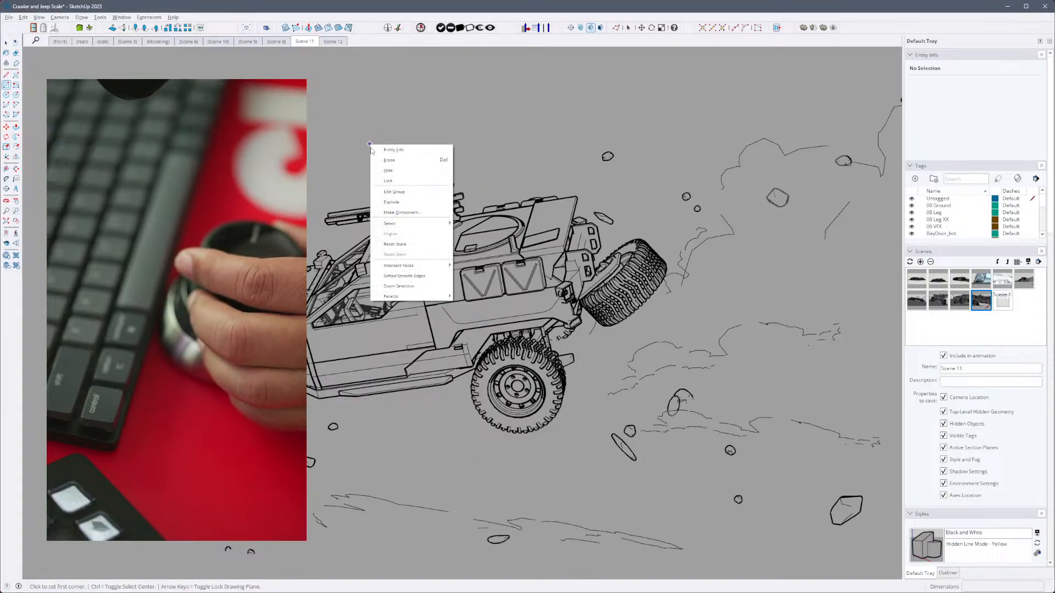
pyautogui.click(6, 43)
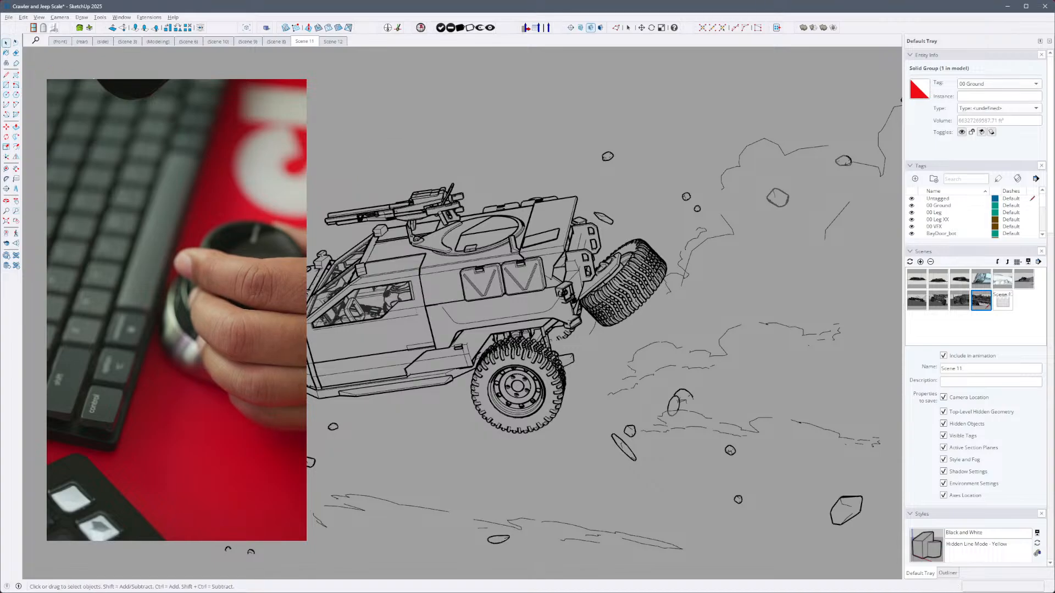
pyautogui.click(332, 235)
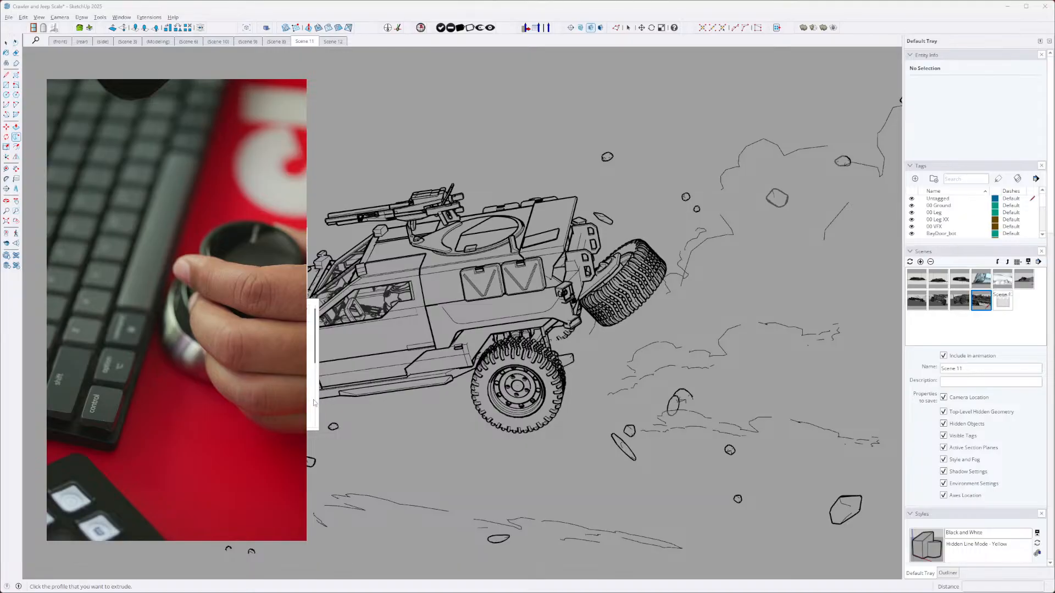
# - Look through the commands that can be assigned to the 3D mouse's button
pyautogui.scroll(-1, 314, 403)
pyautogui.scroll(-1, 308, 404)
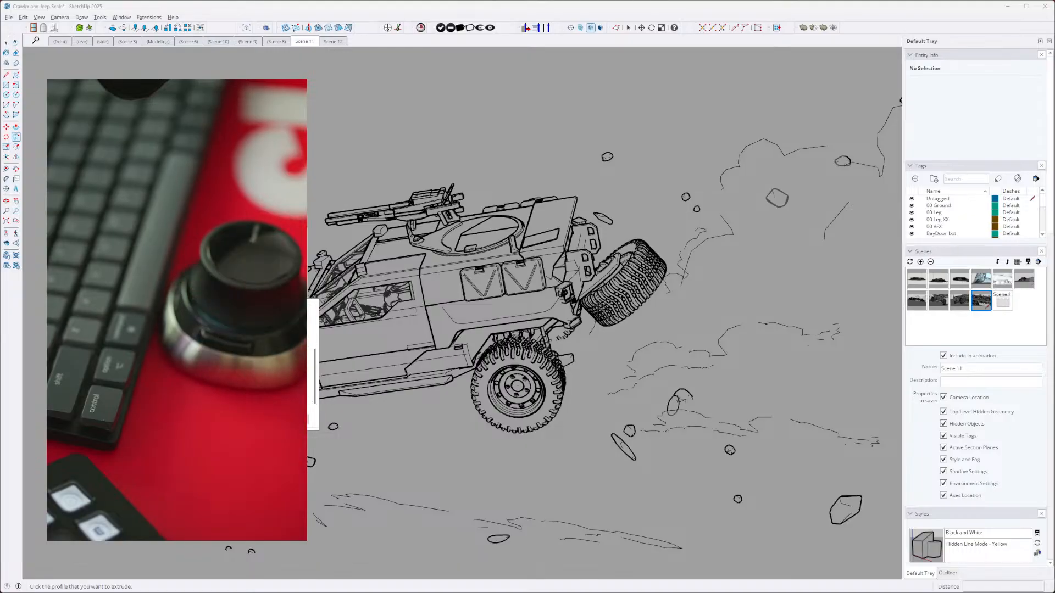
pyautogui.scroll(-2, 313, 379)
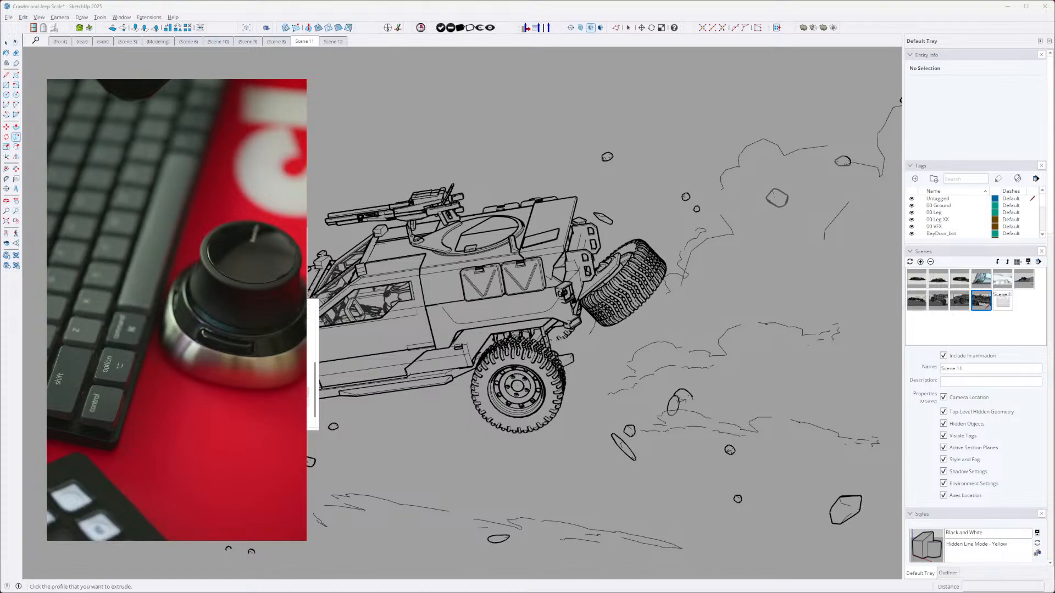
pyautogui.scroll(1, 313, 379)
pyautogui.press('Escape')
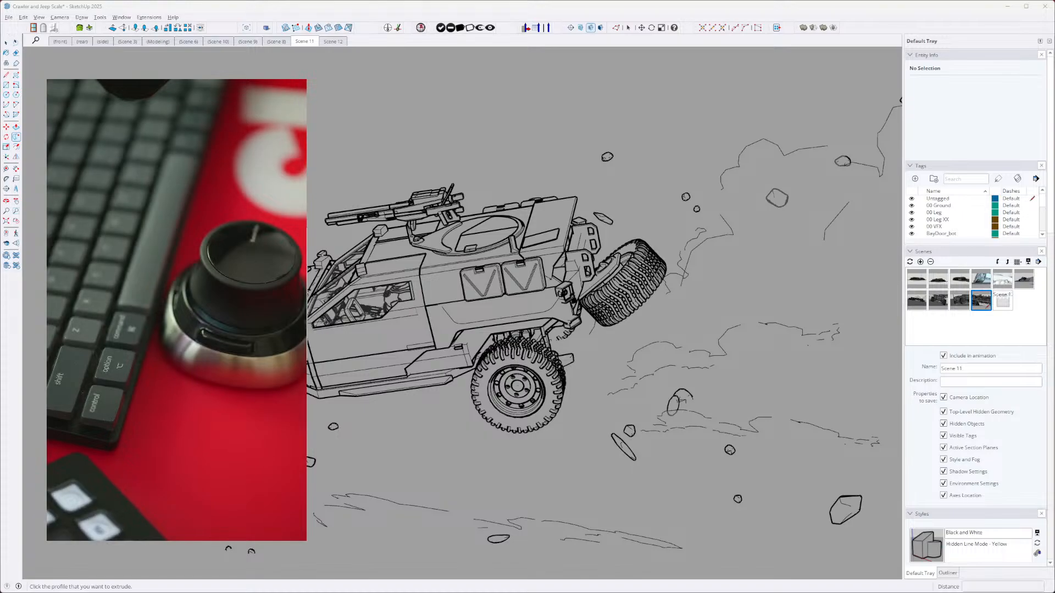
pyautogui.hotkey('shift', 's')
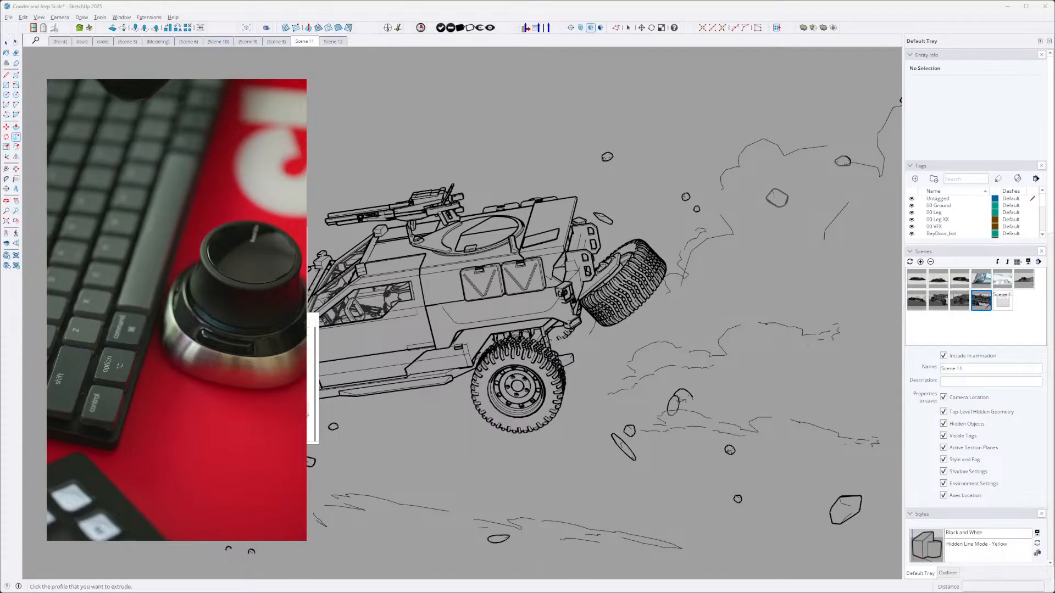
pyautogui.scroll(2, 313, 379)
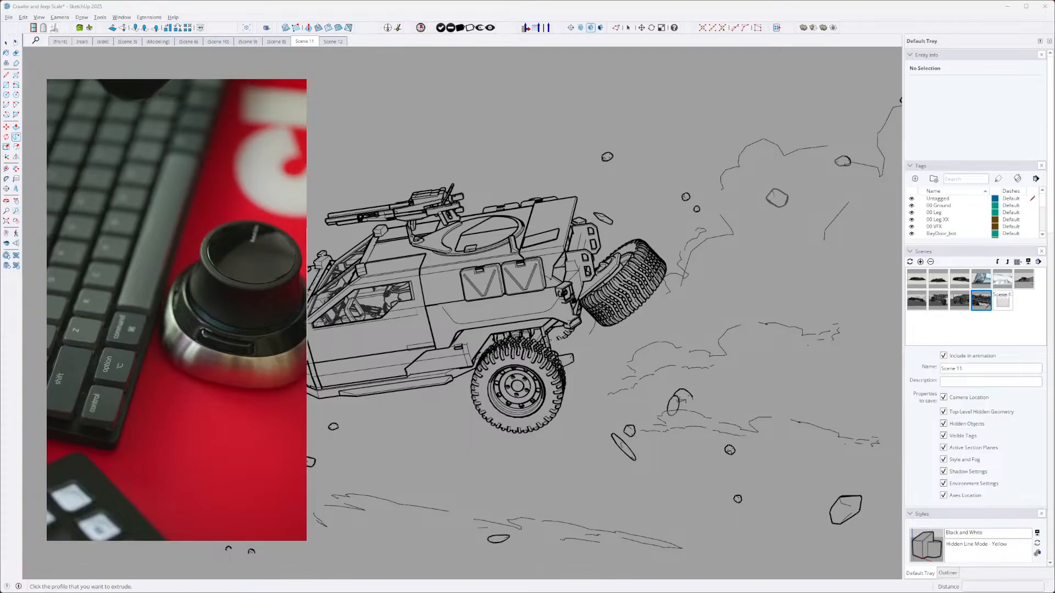
# - Zoom to the model's extents and change to the Top view with the views radial menu
pyautogui.click(444, 420)
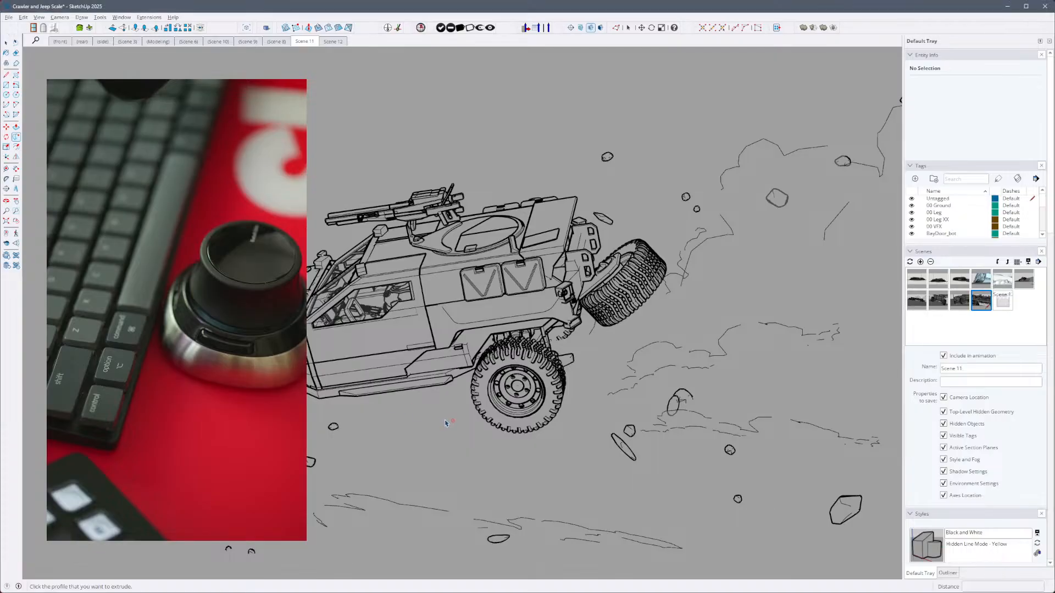
pyautogui.rightClick(403, 362)
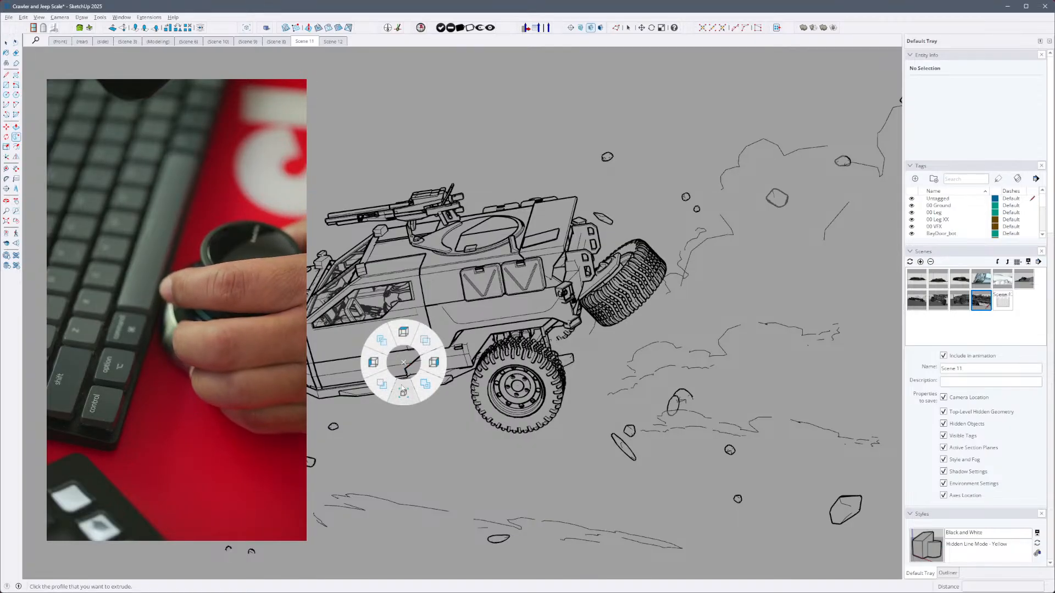
pyautogui.click(404, 394)
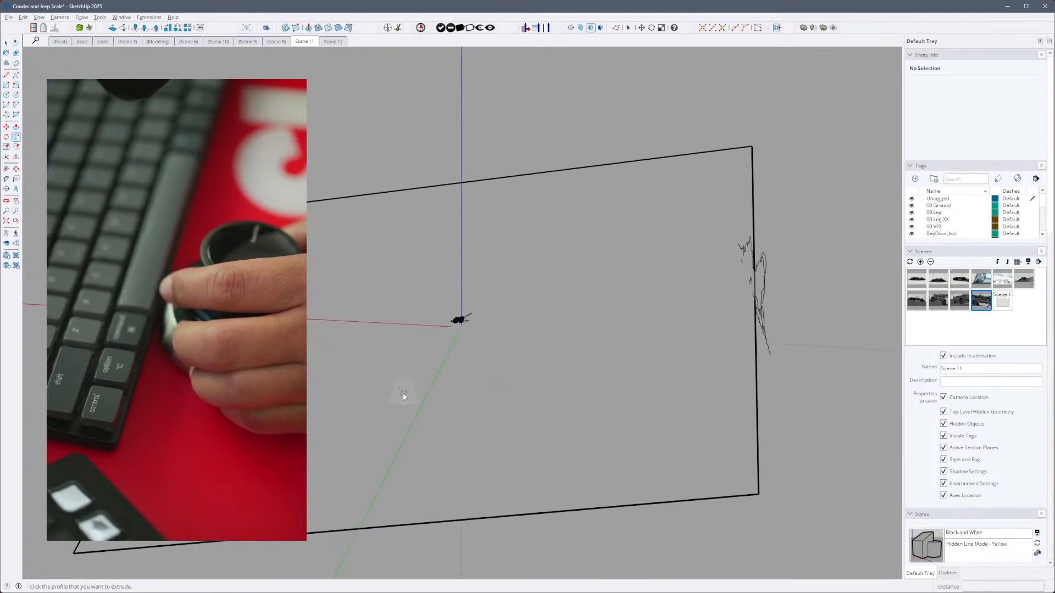
pyautogui.rightClick(447, 381)
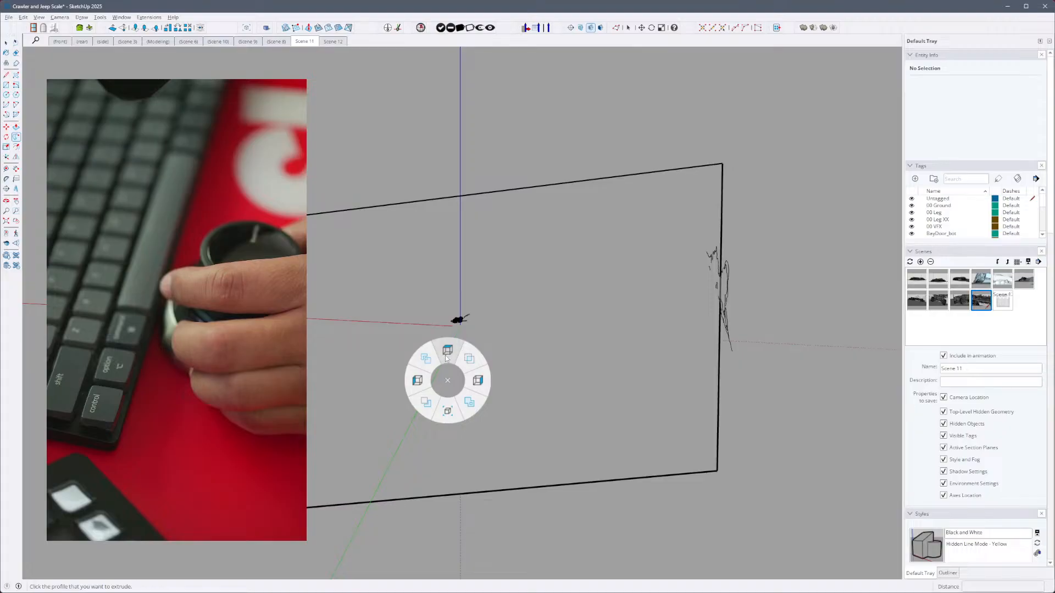
pyautogui.click(449, 352)
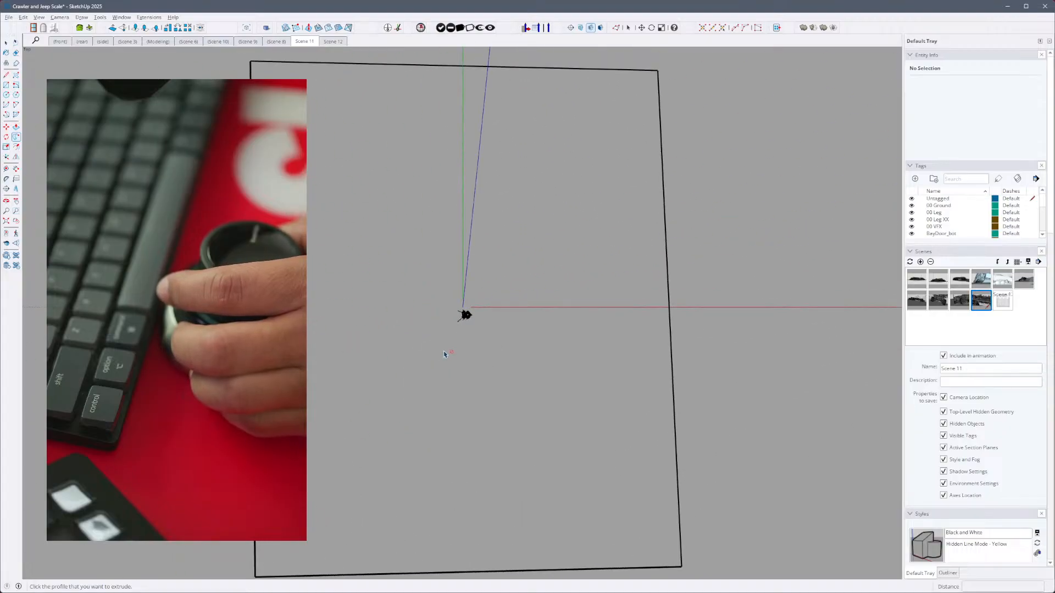
# - Switch the model to the Left view and on to the Right view with the views radial menu
pyautogui.rightClick(445, 353)
pyautogui.click(413, 351)
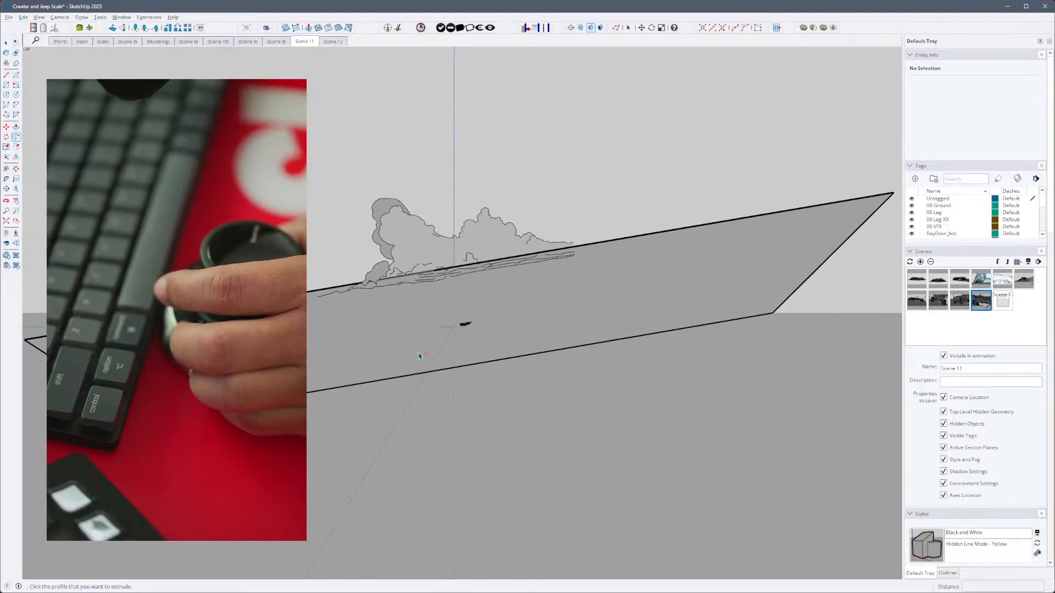
pyautogui.rightClick(423, 355)
pyautogui.click(439, 353)
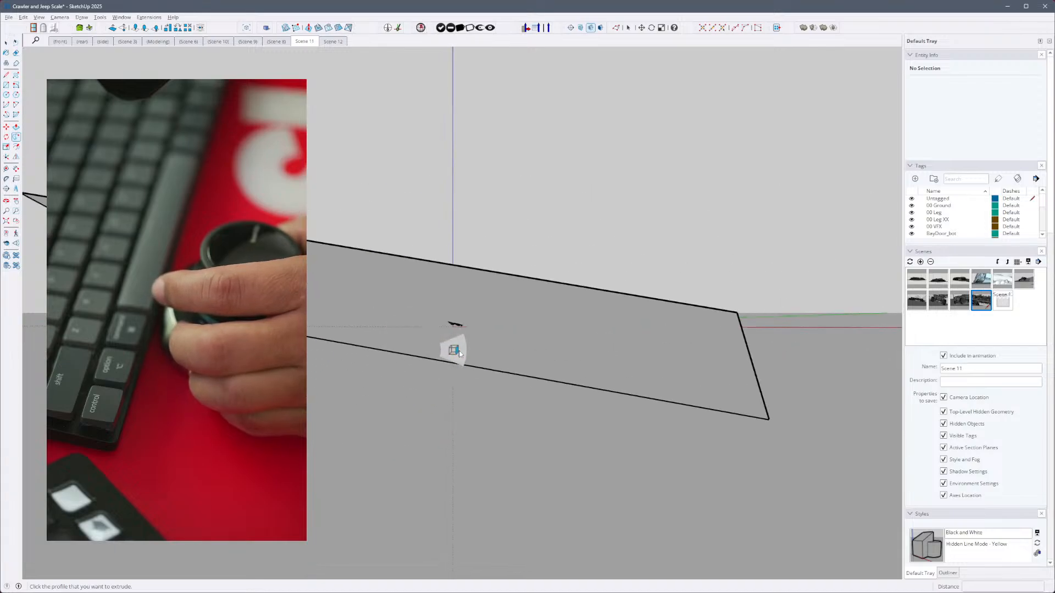
pyautogui.rightClick(459, 354)
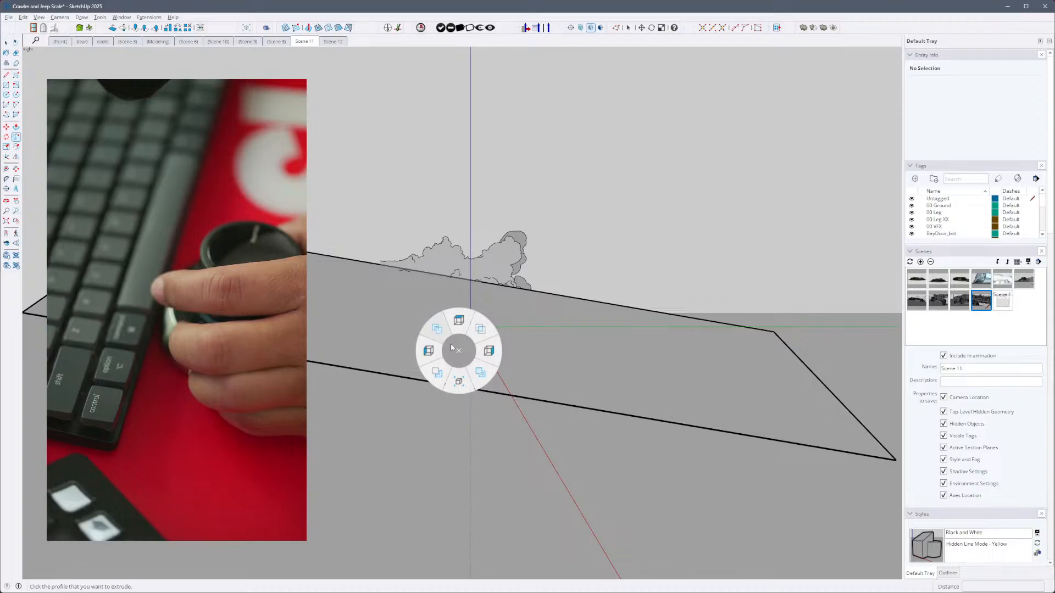
pyautogui.click(483, 354)
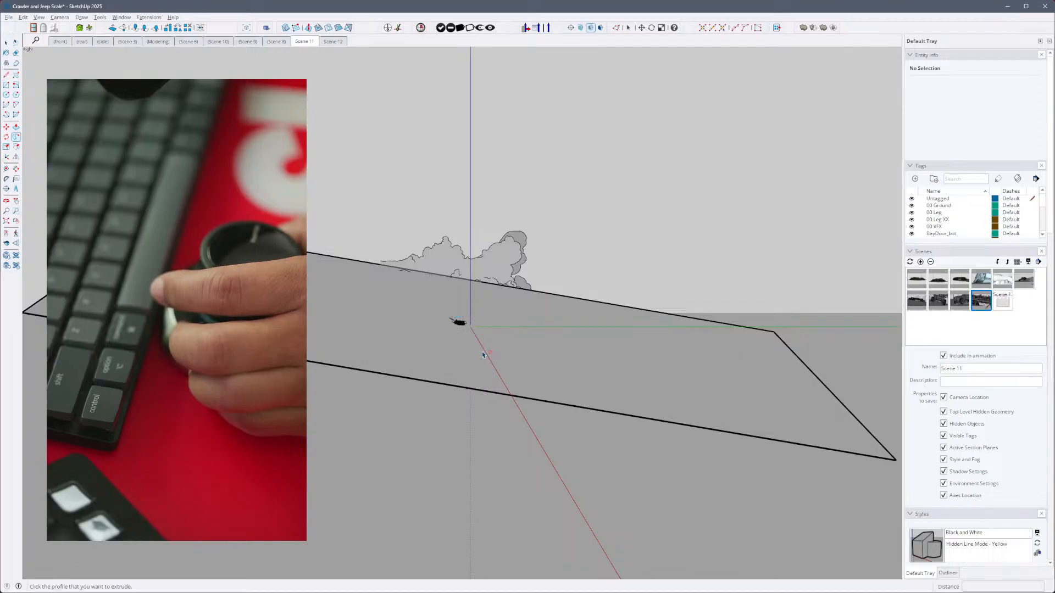
# - Alternate between the Left and Right views with the views radial menu and finish in the Top view
pyautogui.click(451, 354)
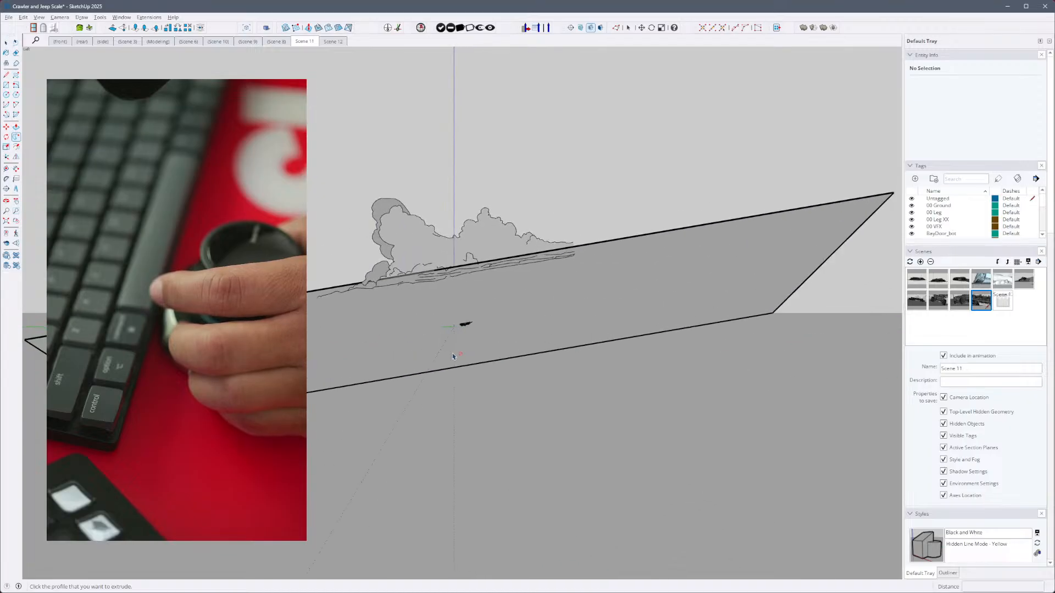
pyautogui.click(479, 357)
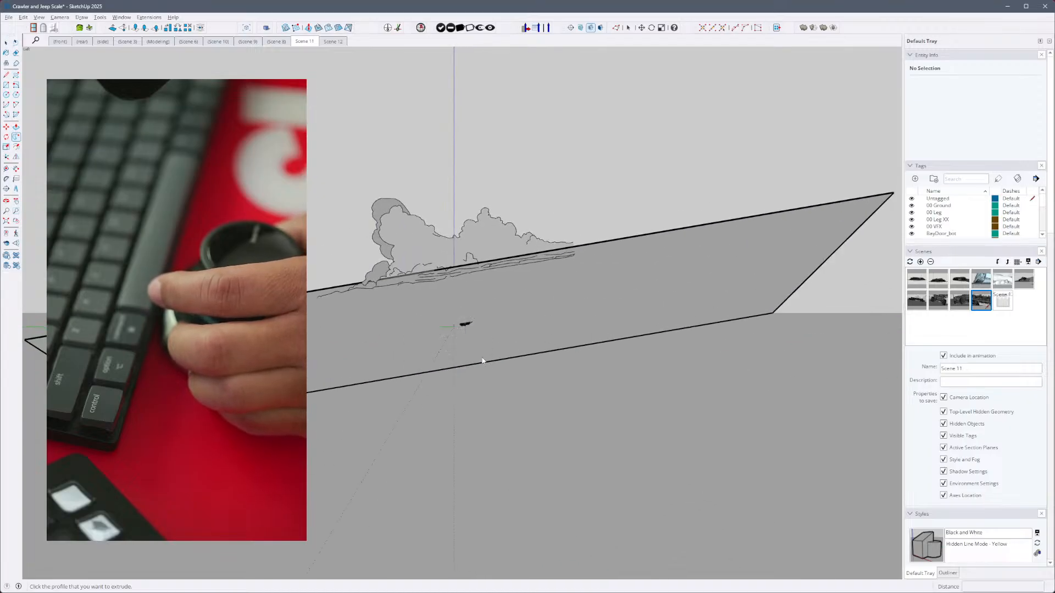
pyautogui.click(506, 358)
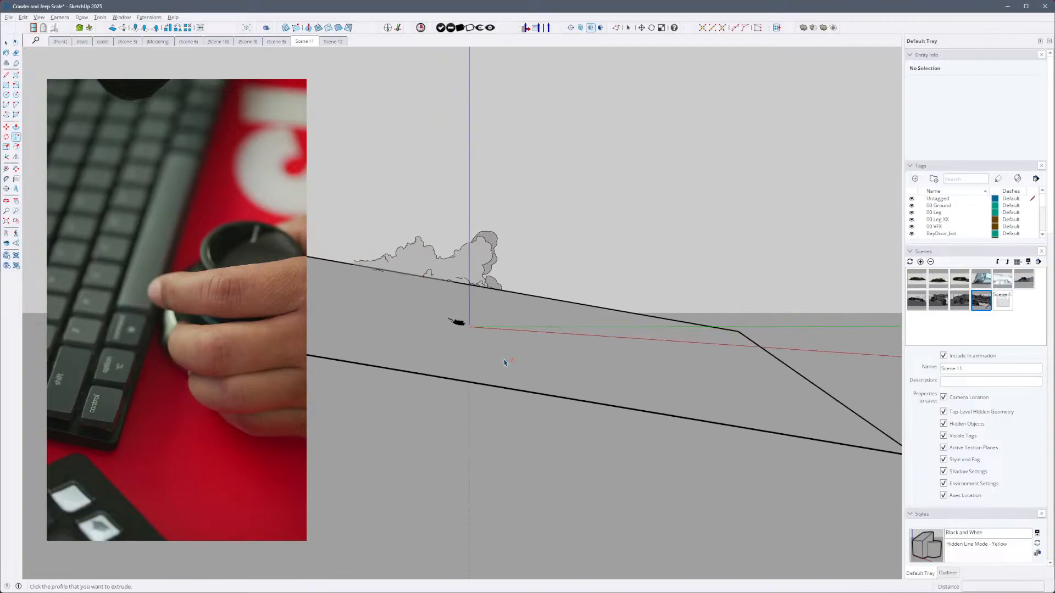
pyautogui.click(503, 359)
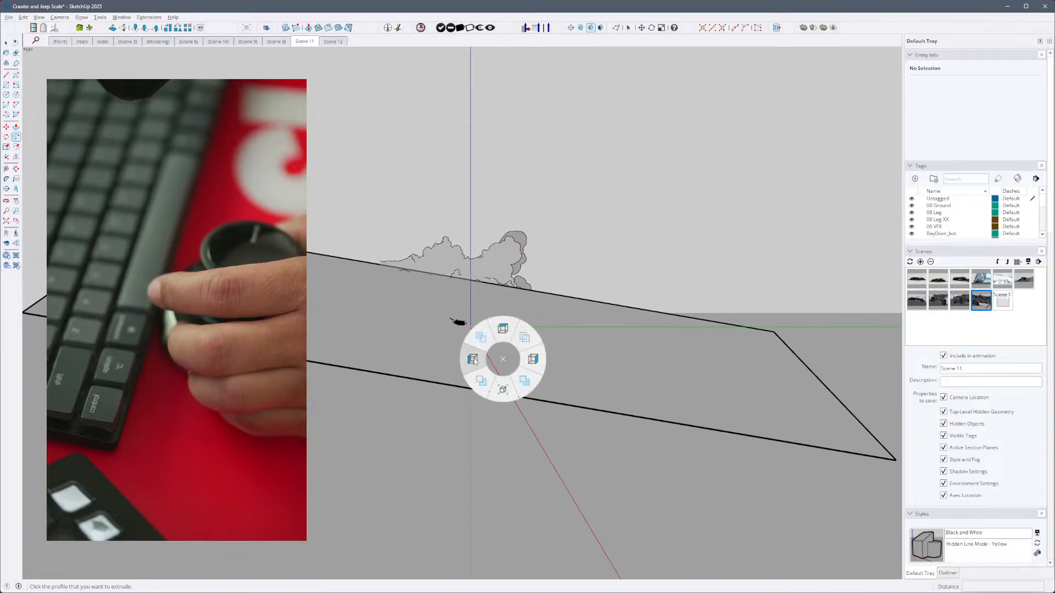
pyautogui.click(532, 360)
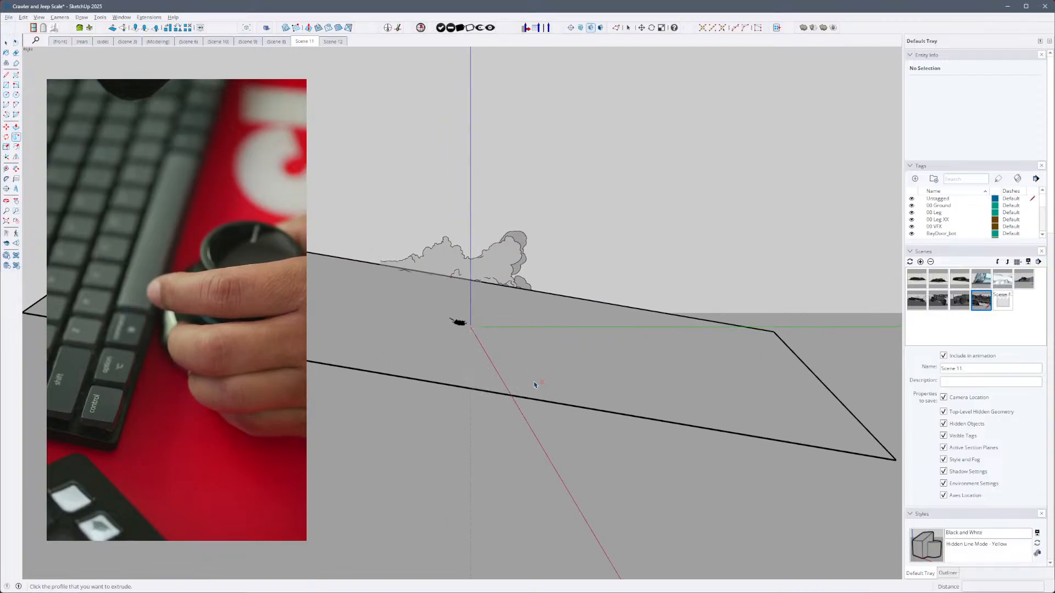
pyautogui.click(555, 379)
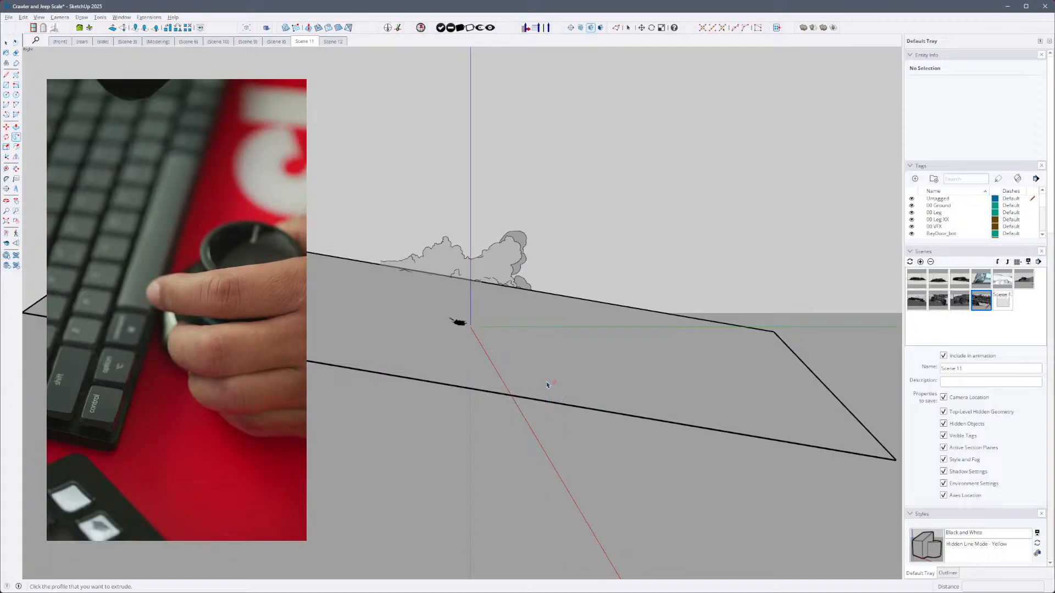
pyautogui.click(477, 380)
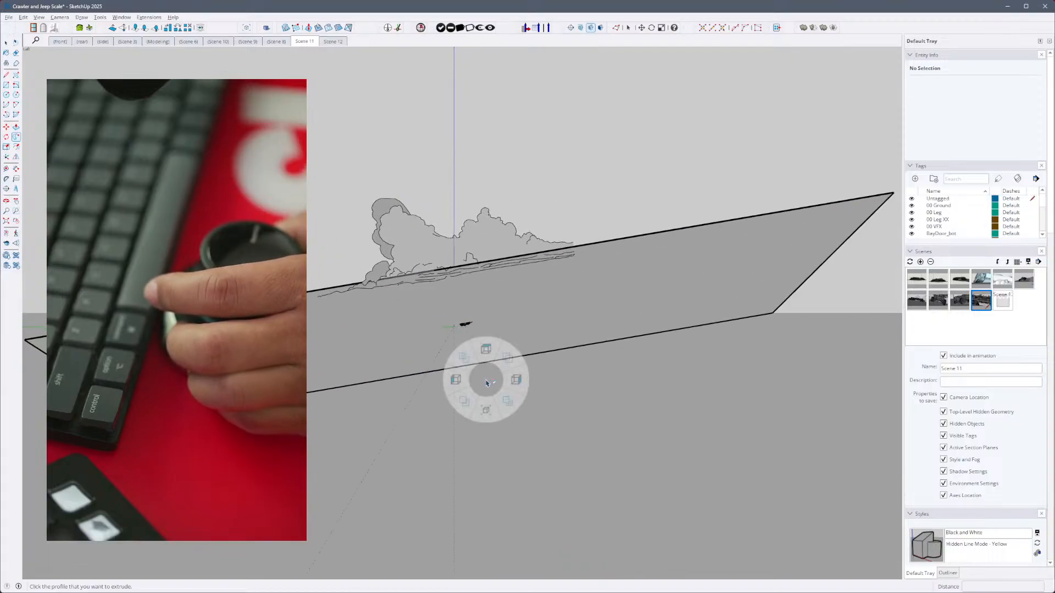
pyautogui.click(487, 350)
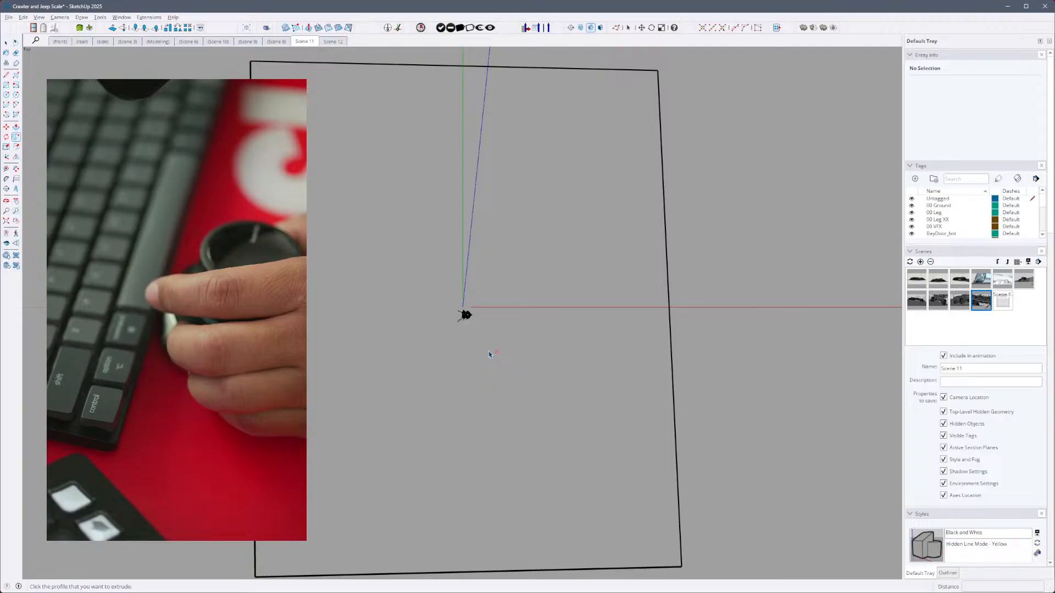
pyautogui.click(491, 324)
pyautogui.click(491, 354)
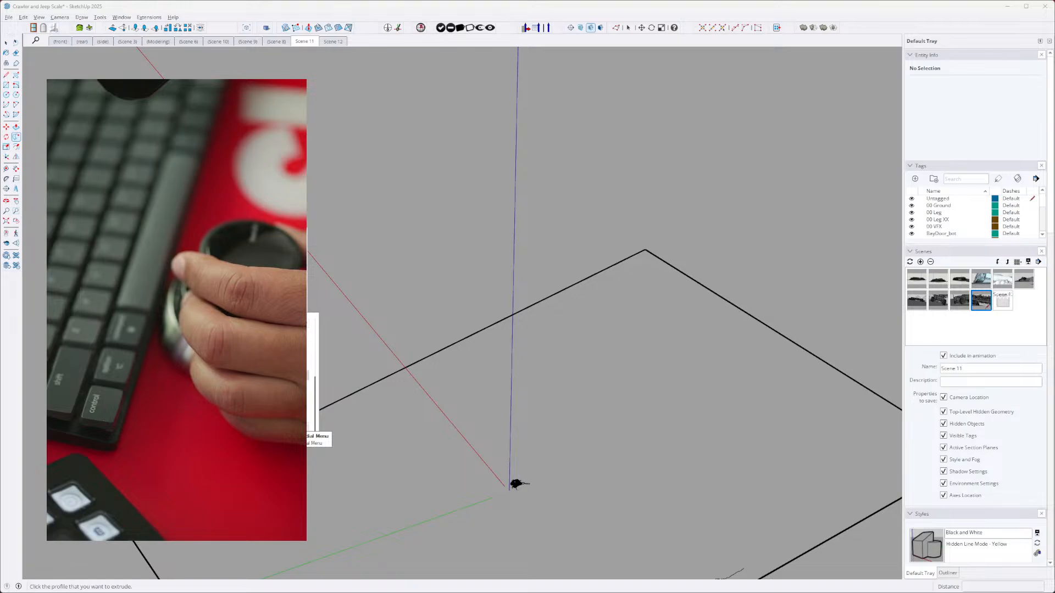
# - Create a new radial menu for Trimble SketchUp with the 8 Sections layout and view the command categories for section 1
pyautogui.click(293, 425)
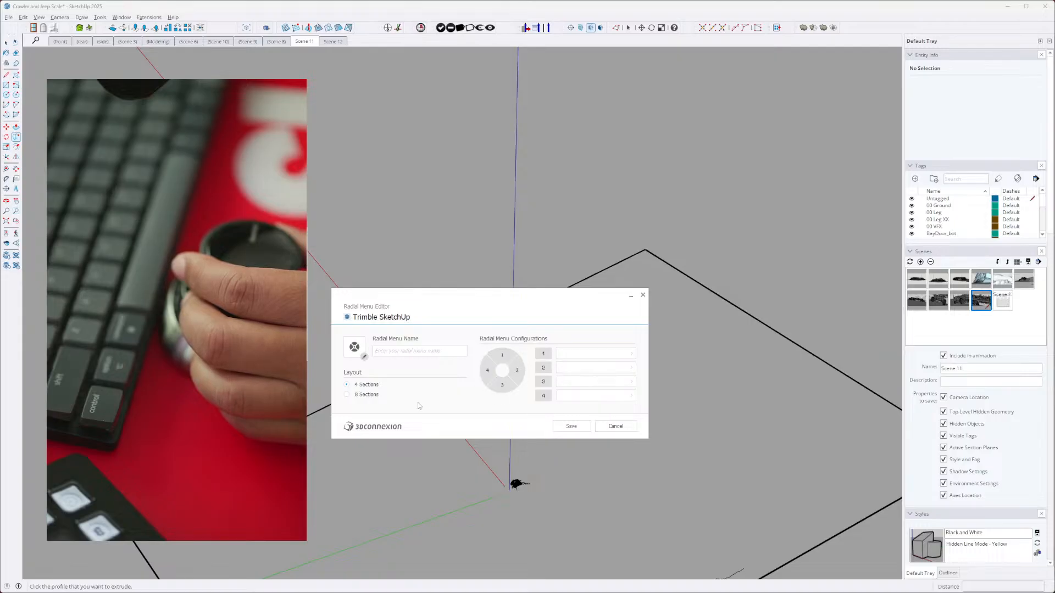
pyautogui.click(367, 395)
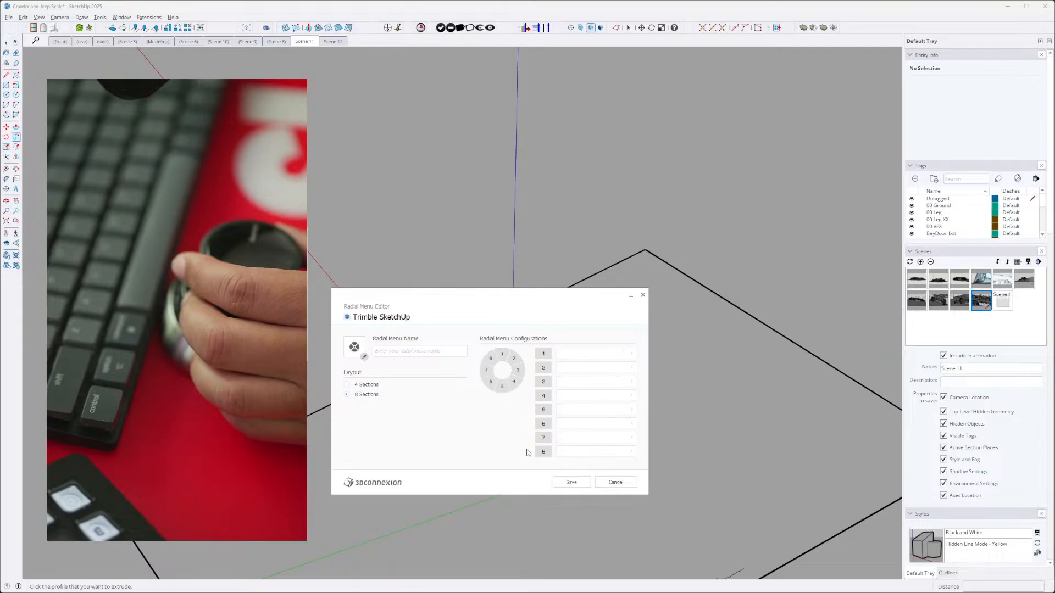
pyautogui.click(631, 353)
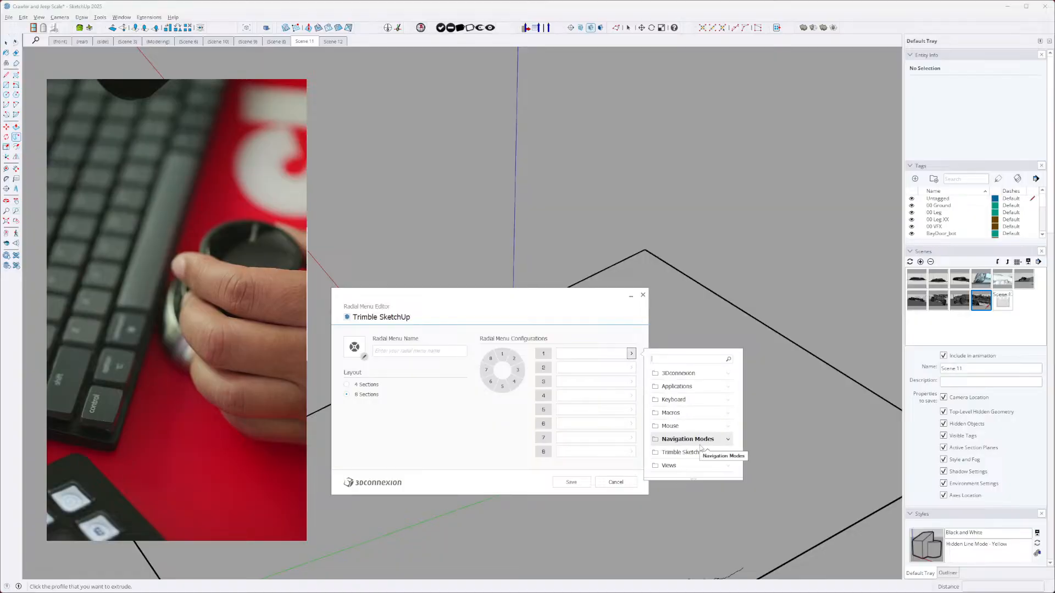
pyautogui.click(401, 377)
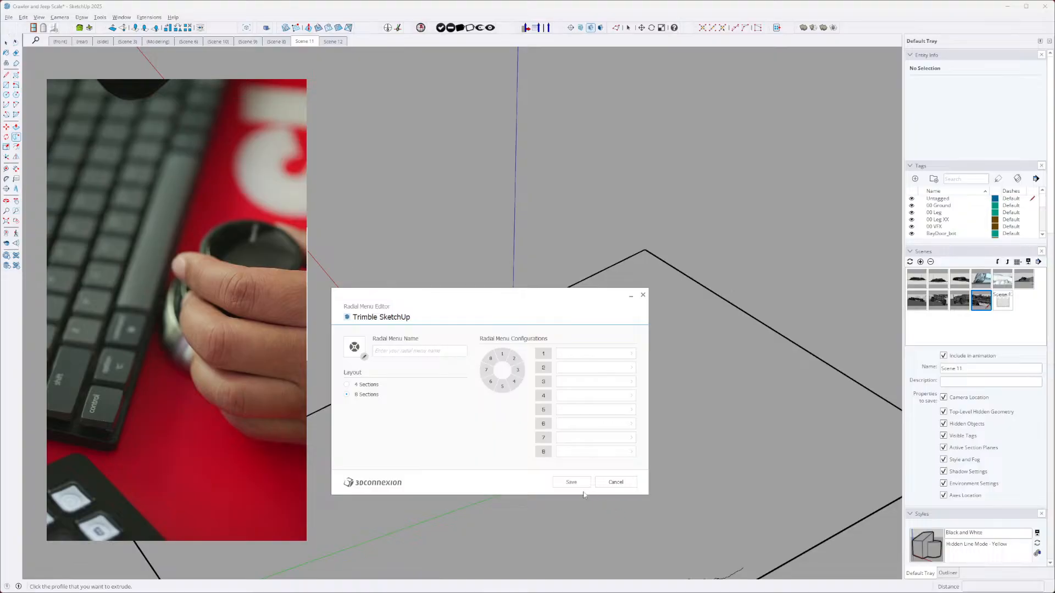
# - Browse the Applications category in the command list for section 1 of the radial menu
pyautogui.click(632, 357)
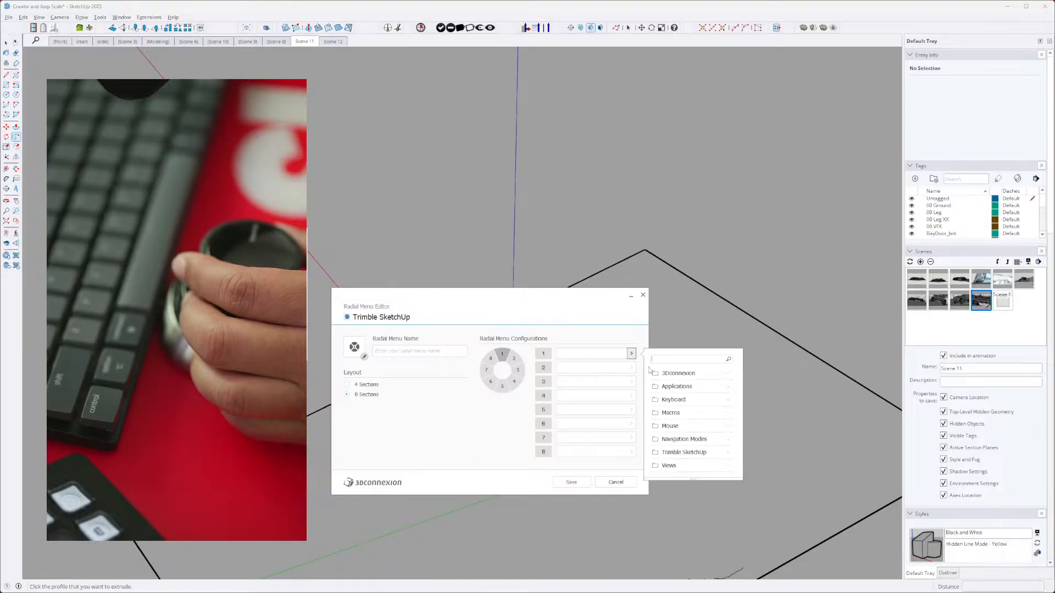
pyautogui.click(711, 386)
pyautogui.scroll(-2, 707, 442)
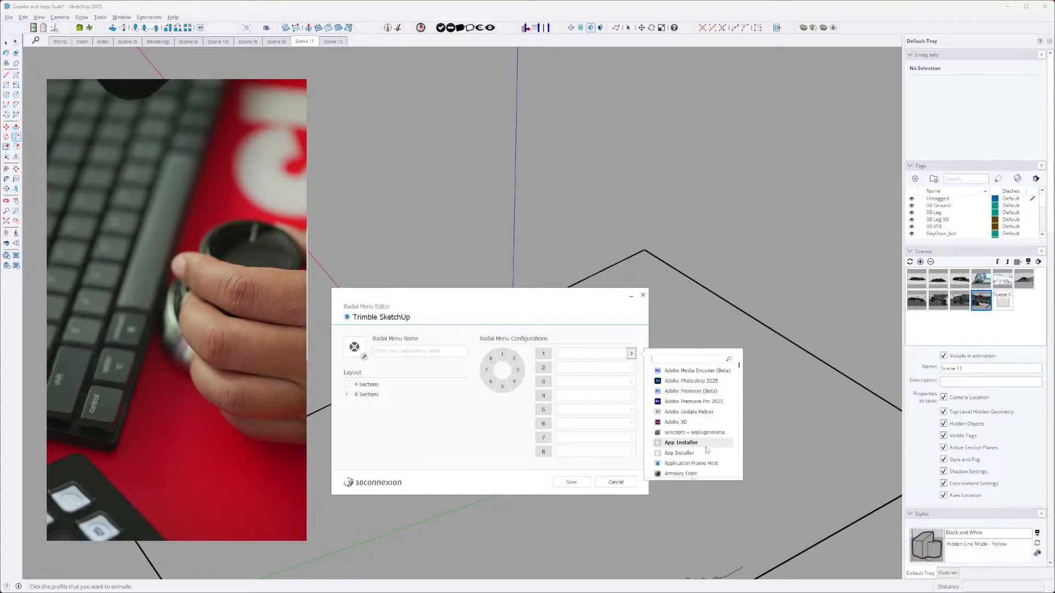
pyautogui.scroll(-4, 706, 450)
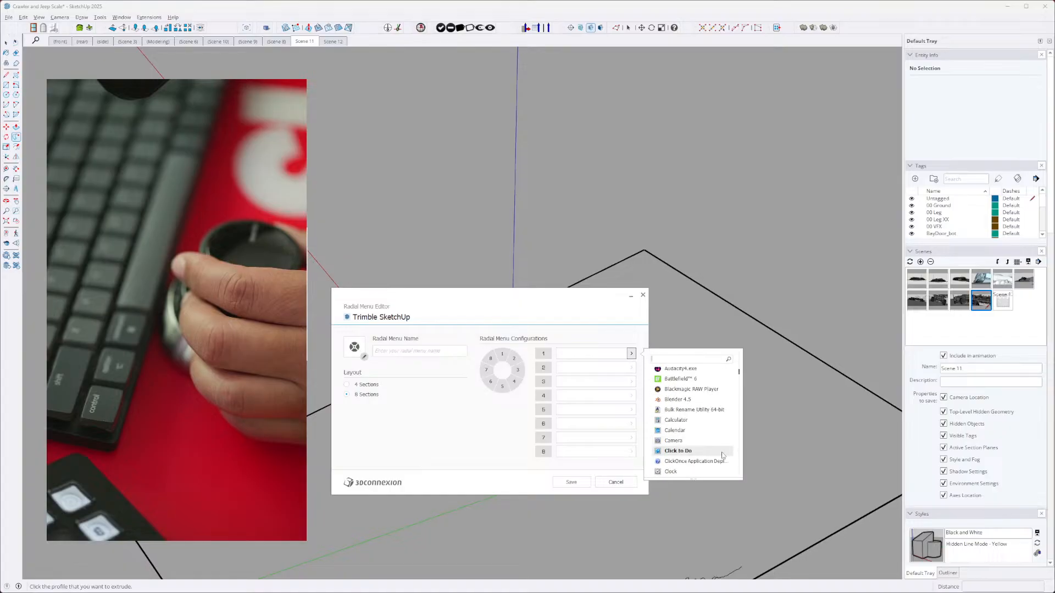
pyautogui.scroll(7, 708, 447)
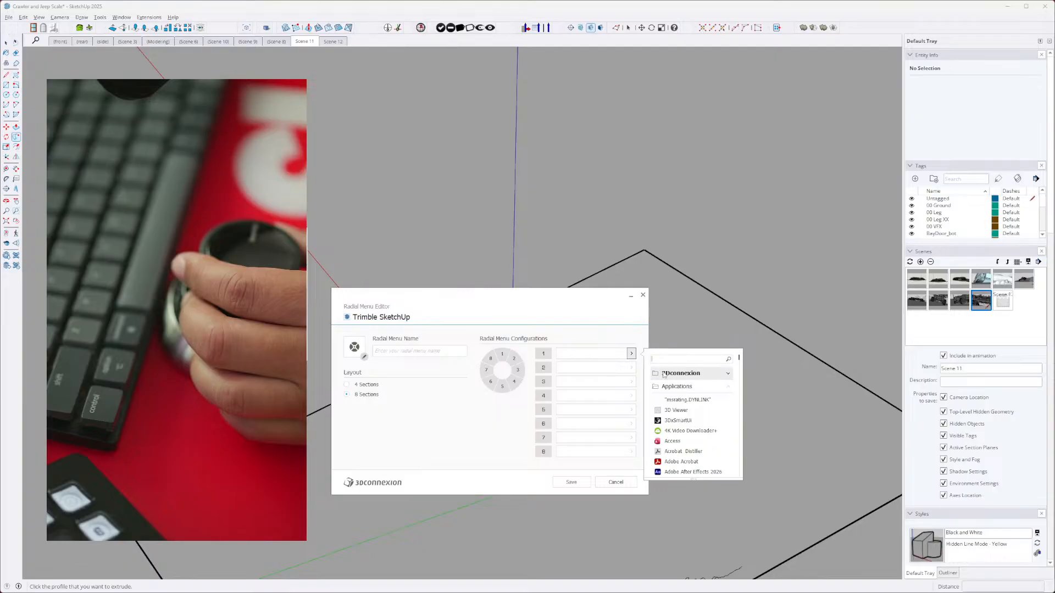
# - Start a keyboard shortcut entry for section 1 of the new radial menu, and close the Radial Menu Editor without saving
pyautogui.click(585, 354)
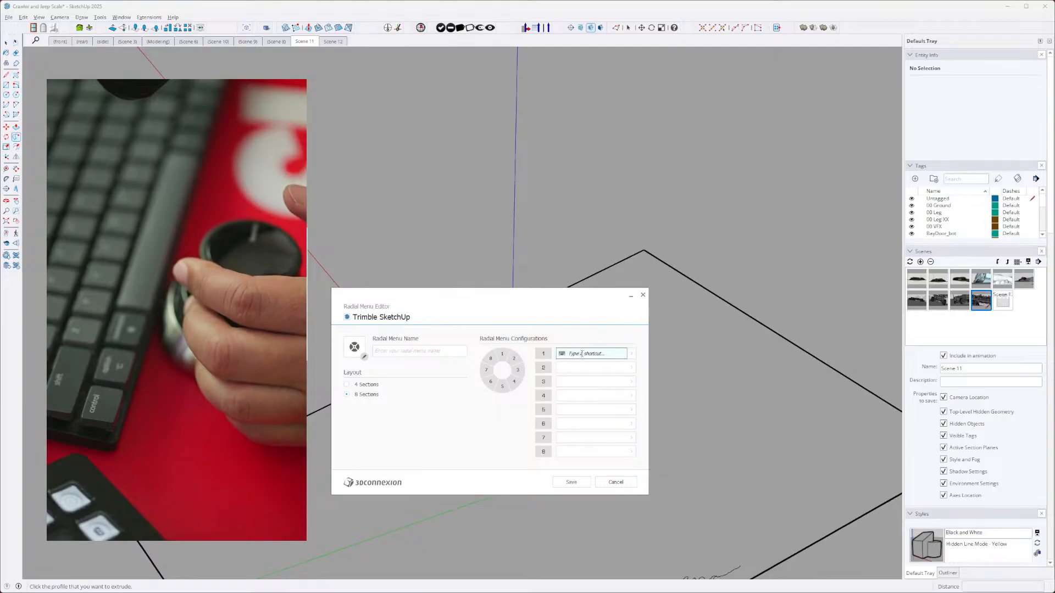
pyautogui.click(643, 295)
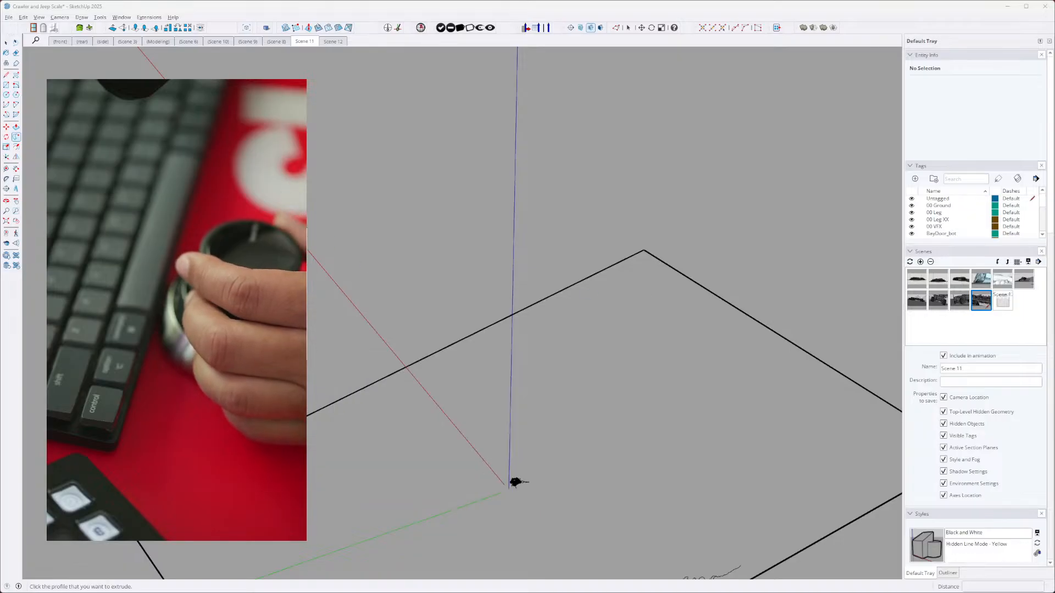
# - Activate the Select tool from the tools radial menu and move the window with the radial menu screenshot off the model
pyautogui.rightClick(557, 348)
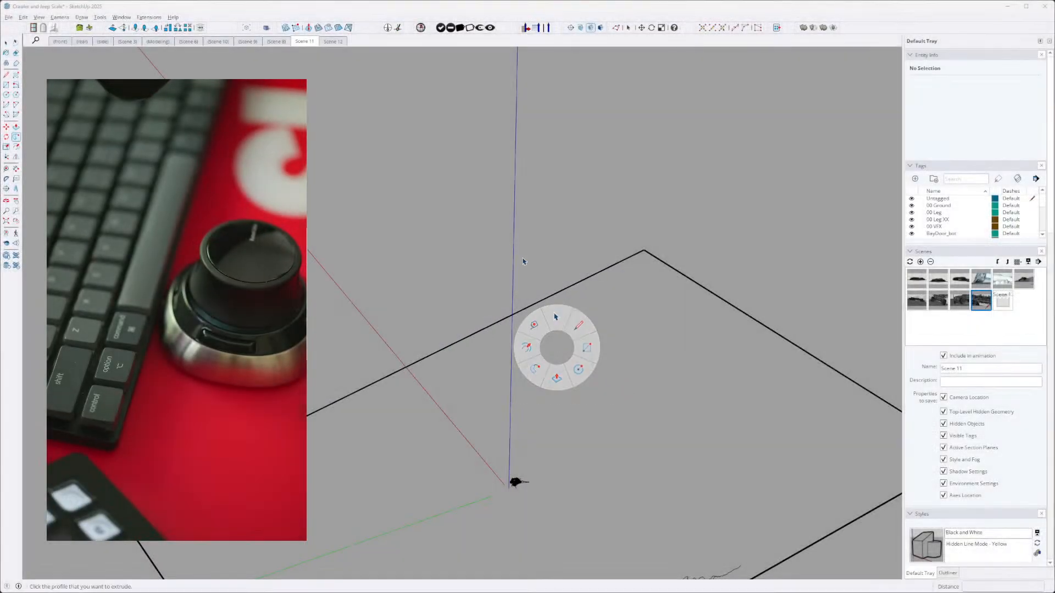
pyautogui.click(523, 258)
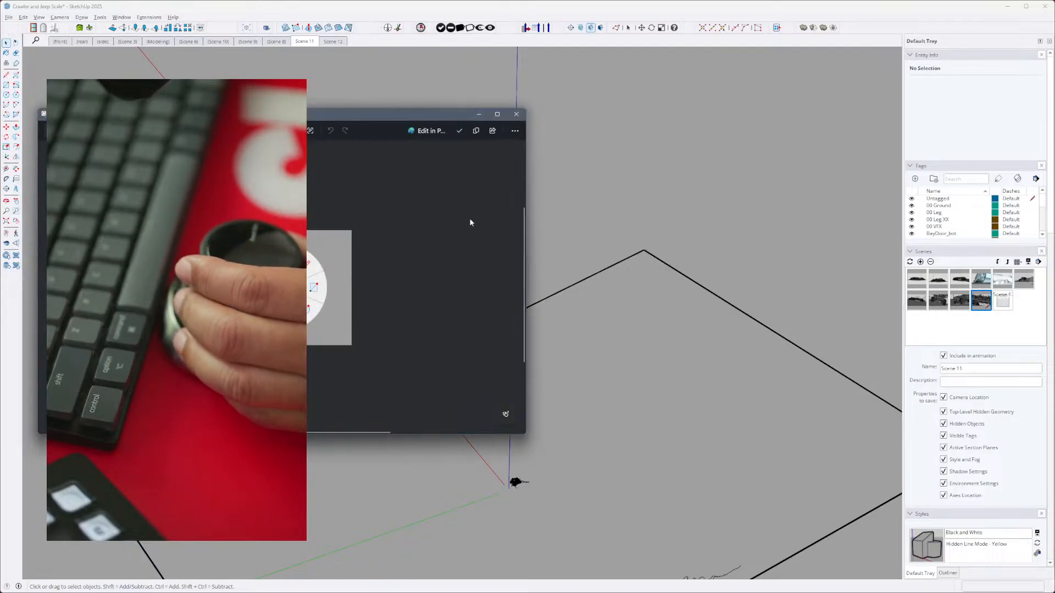
pyautogui.moveTo(397, 114)
pyautogui.mouseDown()
pyautogui.moveTo(168, 78)
pyautogui.moveTo(0, 36)
pyautogui.mouseUp()
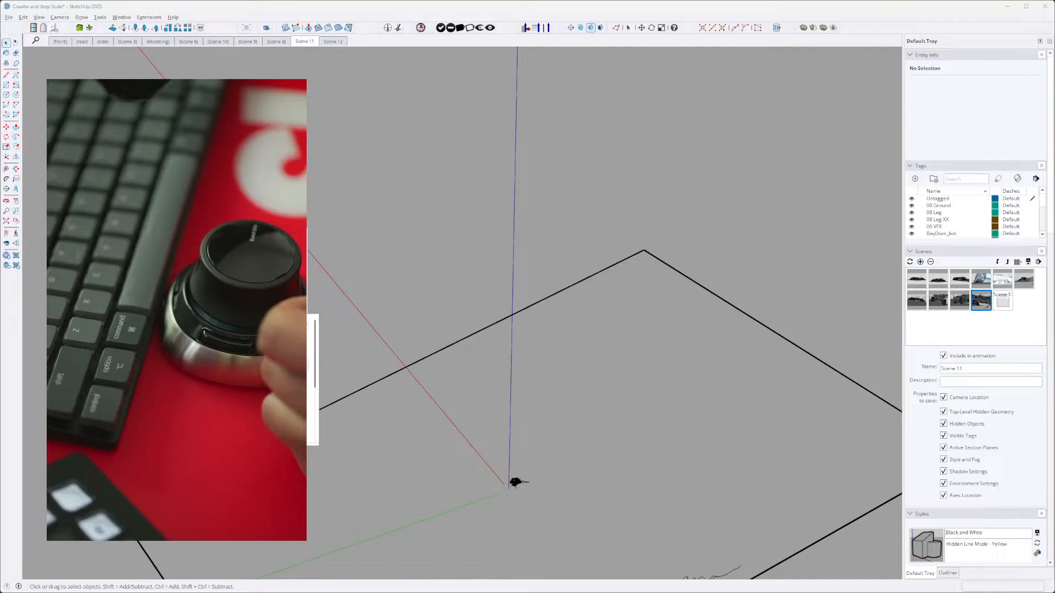
# - Examine the categories in the 3Dconnexion command list, opening several of them to see which commands can be assigned
pyautogui.scroll(3, 307, 360)
pyautogui.click(307, 382)
pyautogui.scroll(-3, 306, 383)
pyautogui.scroll(-3, 306, 385)
pyautogui.scroll(3, 307, 396)
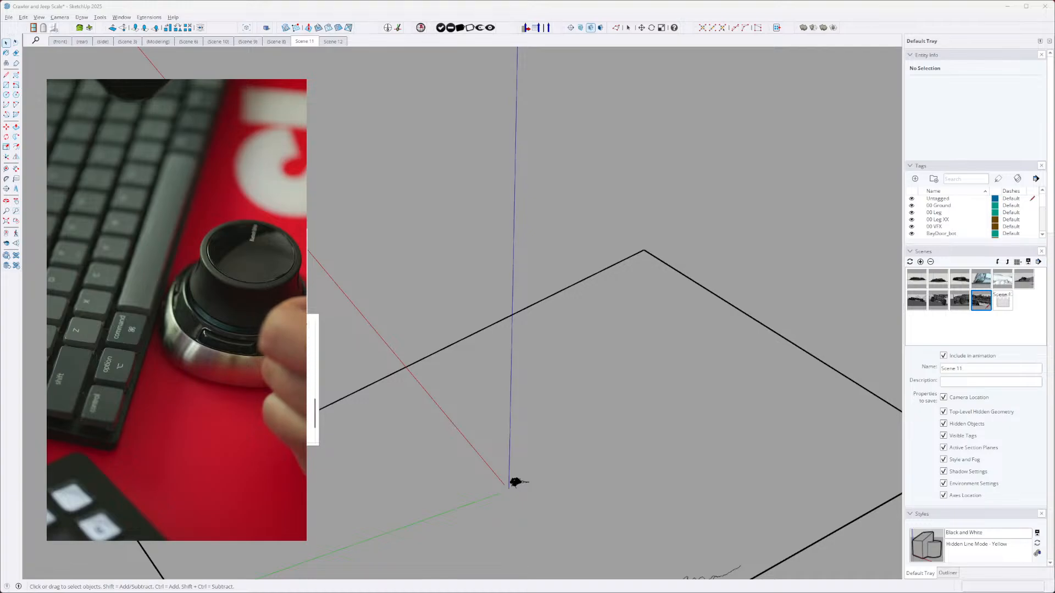
pyautogui.scroll(5, 308, 384)
pyautogui.click(306, 385)
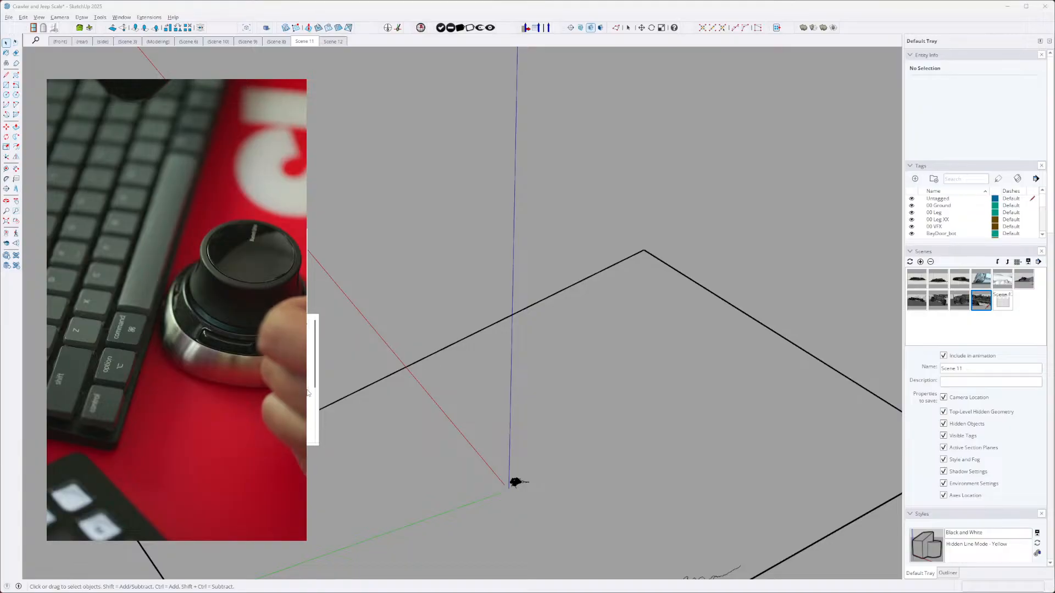
pyautogui.scroll(-5, 308, 396)
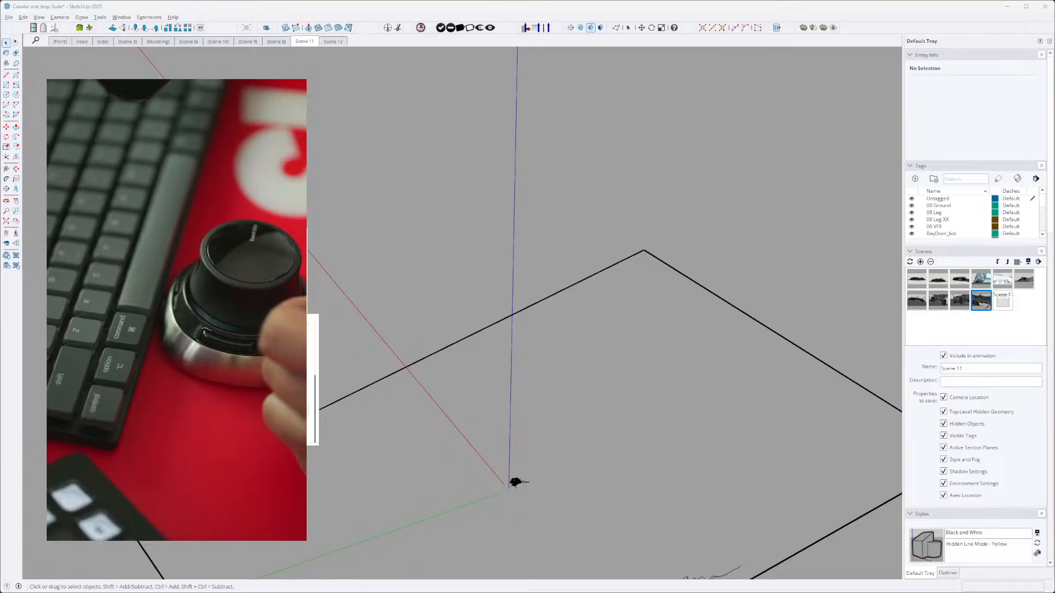
pyautogui.click(309, 423)
pyautogui.scroll(-5, 309, 422)
pyautogui.click(308, 436)
pyautogui.scroll(-3, 307, 436)
pyautogui.scroll(10, 307, 327)
pyautogui.click(308, 342)
pyautogui.scroll(-2, 307, 335)
pyautogui.scroll(-5, 307, 352)
pyautogui.scroll(-3, 307, 385)
pyautogui.scroll(6, 307, 352)
pyautogui.scroll(-10, 306, 368)
pyautogui.click(307, 252)
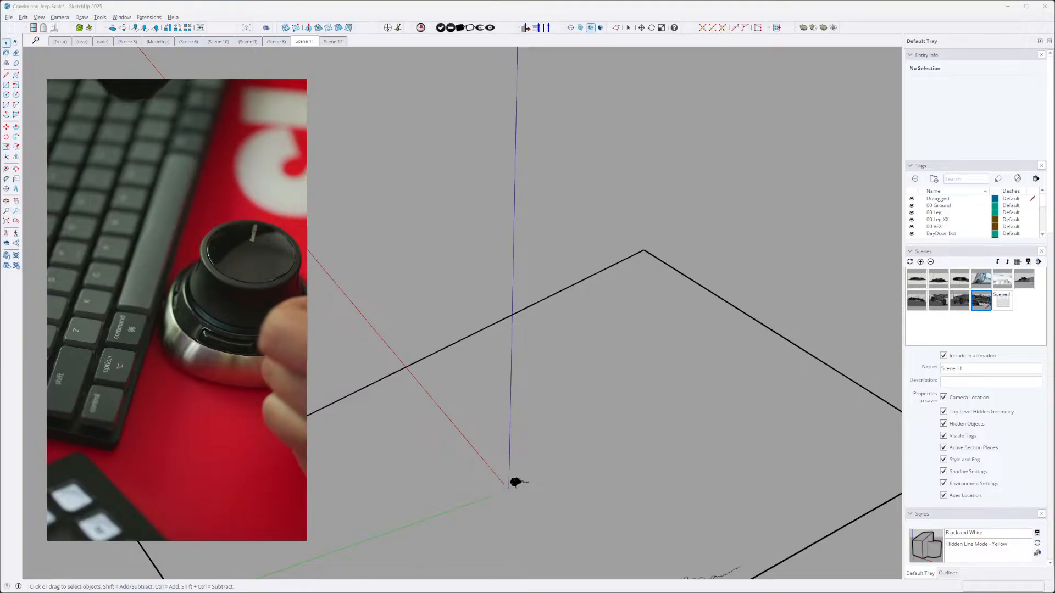
# - Reopen the 3Dconnexion command list and look through the commands of its expanded categories
pyautogui.click(303, 307)
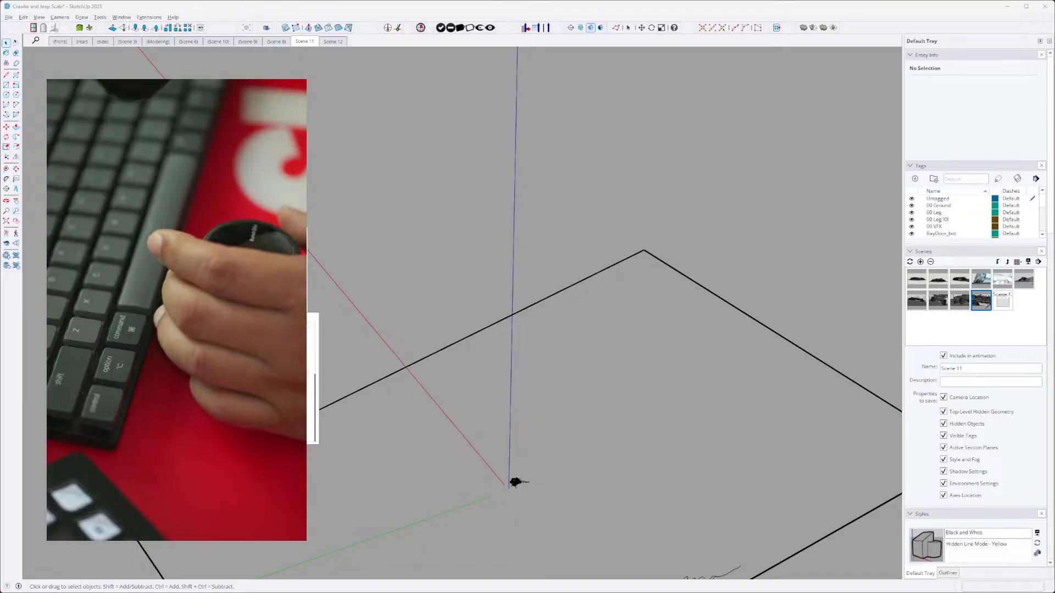
pyautogui.click(309, 411)
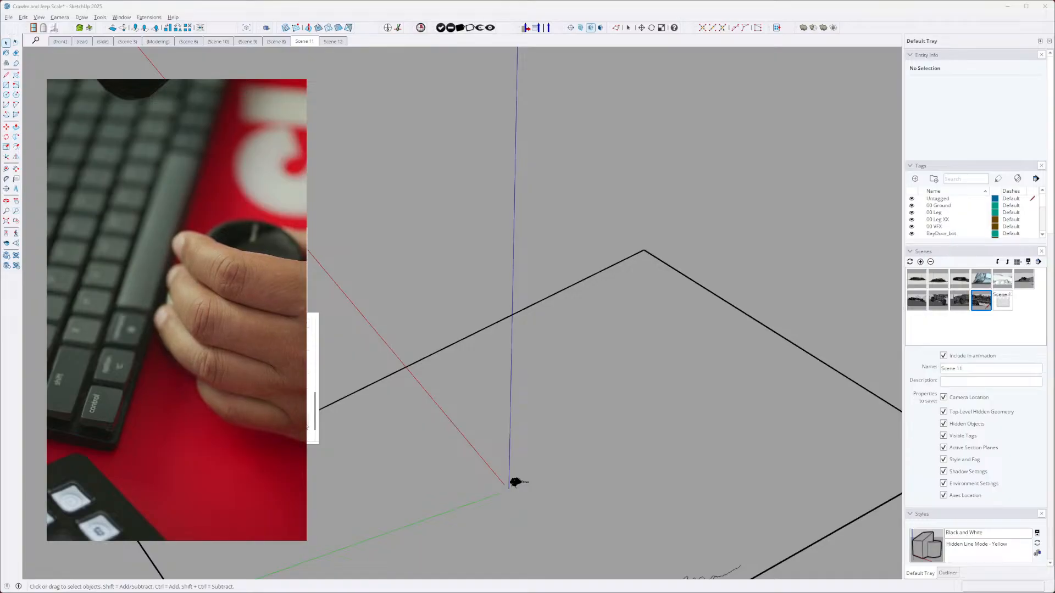
pyautogui.scroll(5, 308, 404)
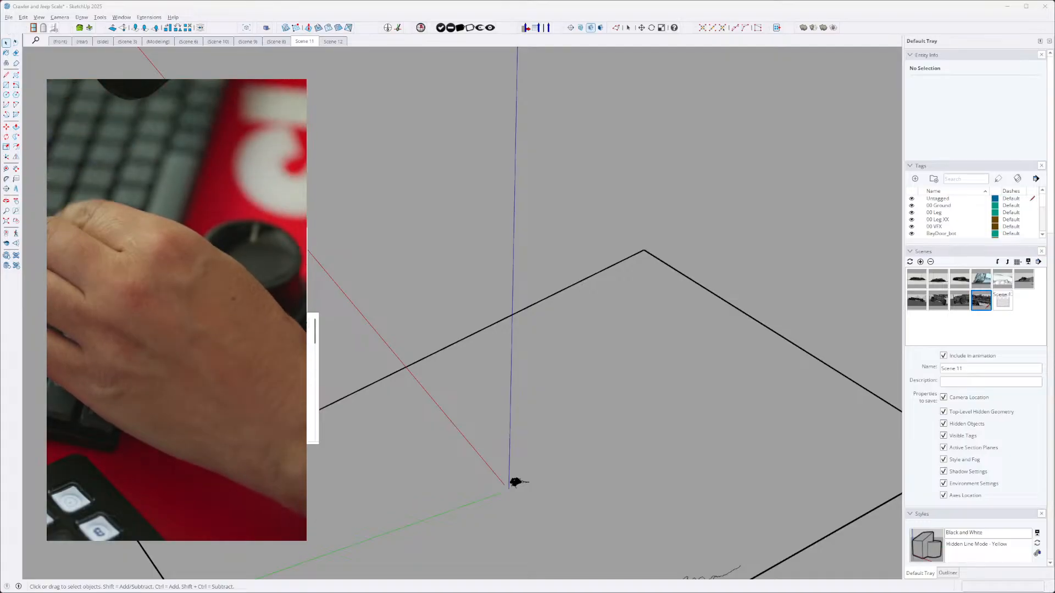
pyautogui.scroll(-5, 297, 379)
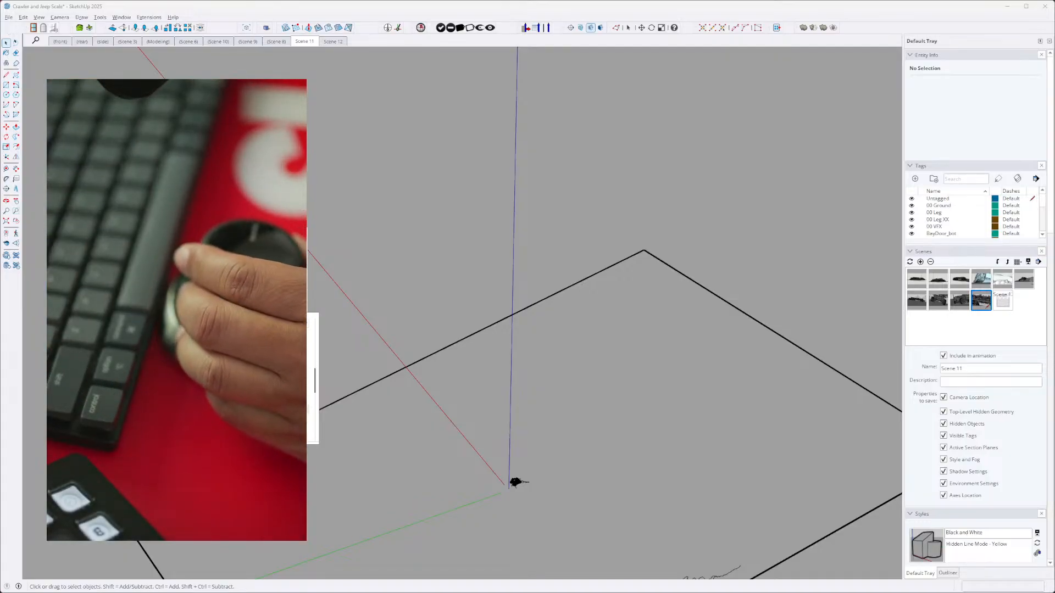
pyautogui.moveTo(317, 384); pyautogui.dragTo(312, 445)
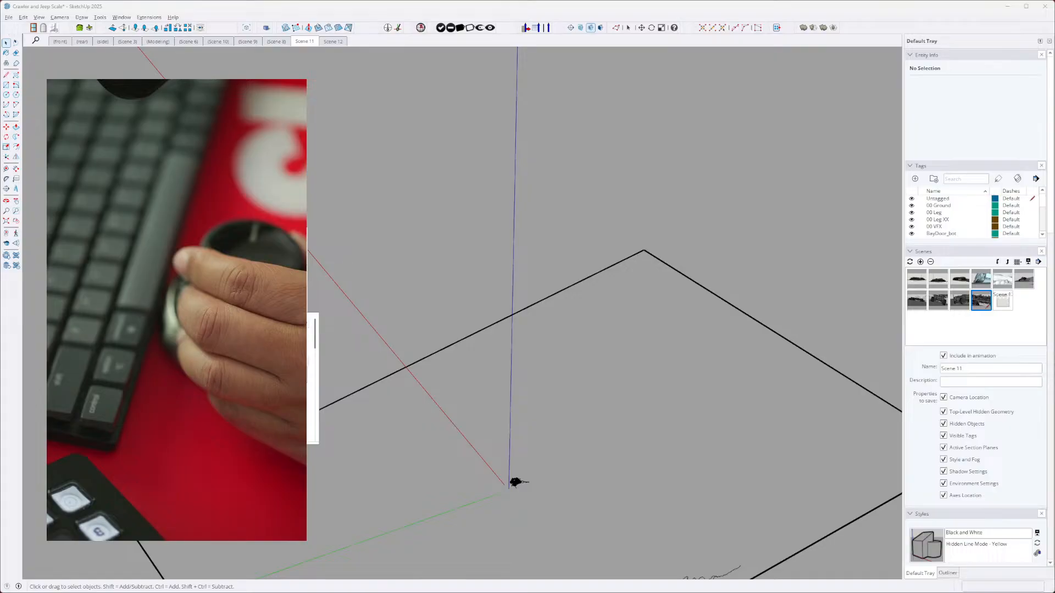
pyautogui.scroll(-6, 285, 379)
pyautogui.scroll(-4, 286, 379)
pyautogui.click(307, 386)
pyautogui.scroll(-2, 286, 379)
pyautogui.scroll(-2, 286, 379)
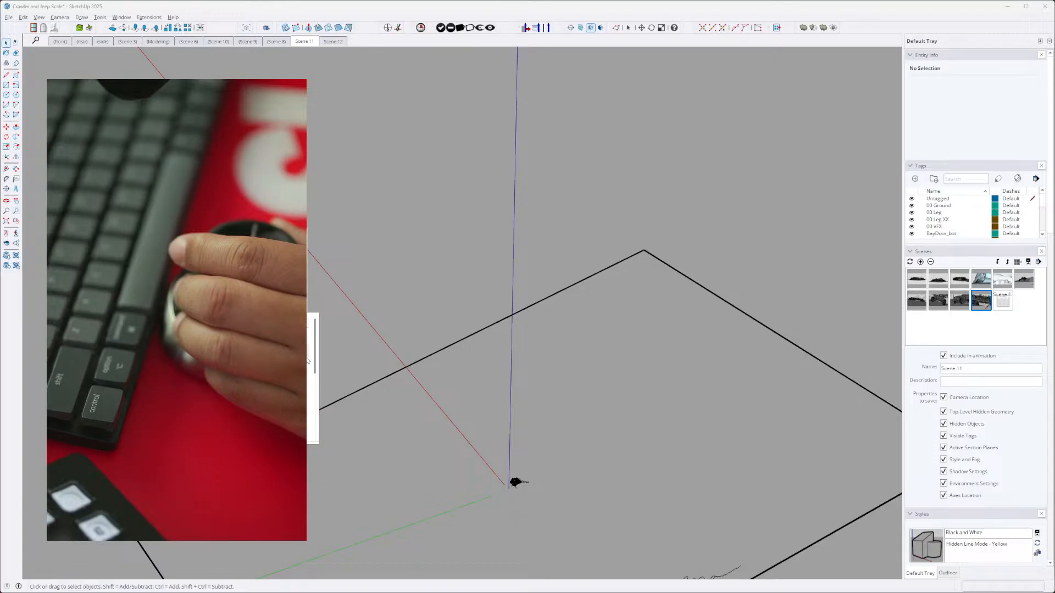
pyautogui.click(303, 379)
pyautogui.click(307, 358)
pyautogui.moveTo(316, 325)
pyautogui.mouseDown()
pyautogui.moveTo(316, 440)
pyautogui.moveTo(309, 321)
pyautogui.mouseUp()
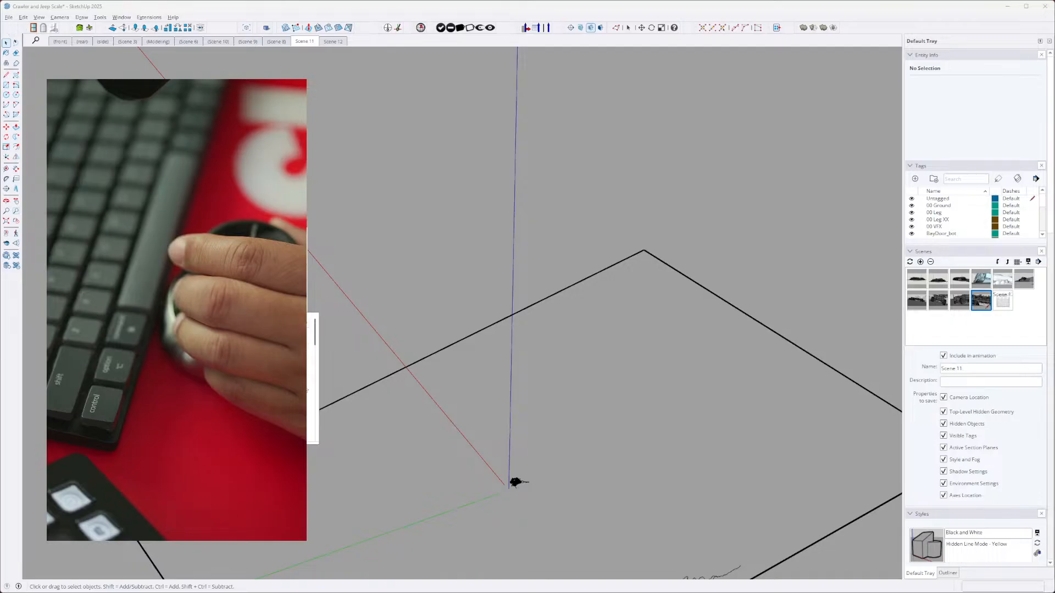
pyautogui.scroll(-2, 312, 379)
pyautogui.scroll(2, 312, 379)
pyautogui.scroll(-3, 312, 379)
pyautogui.scroll(-1, 312, 406)
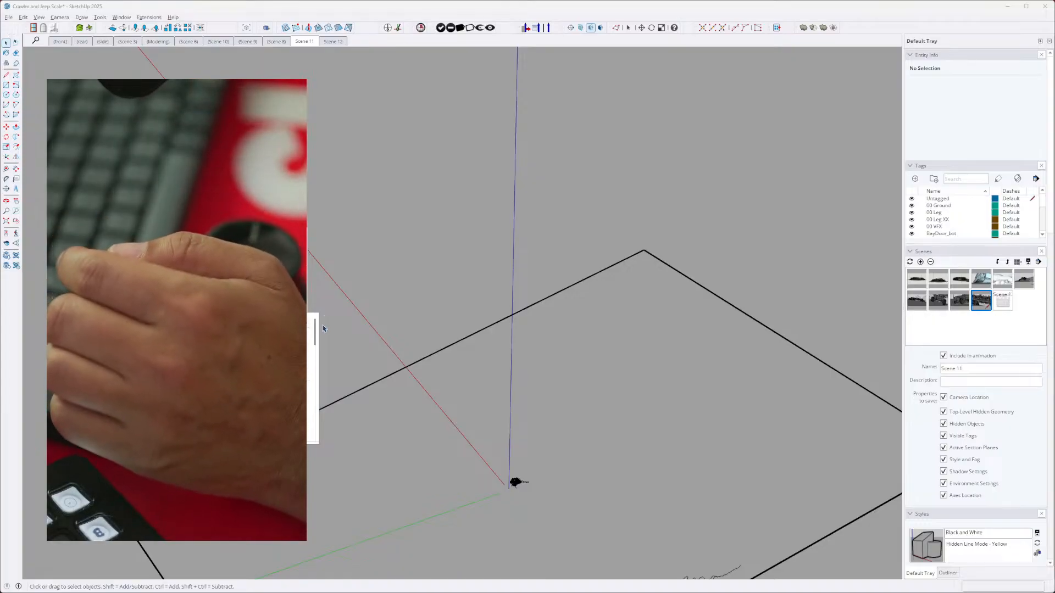
# - Turn on the X-ray face style and inspect the crawler's transparent body up close from another angle
pyautogui.click(52, 20)
pyautogui.moveTo(39, 18)
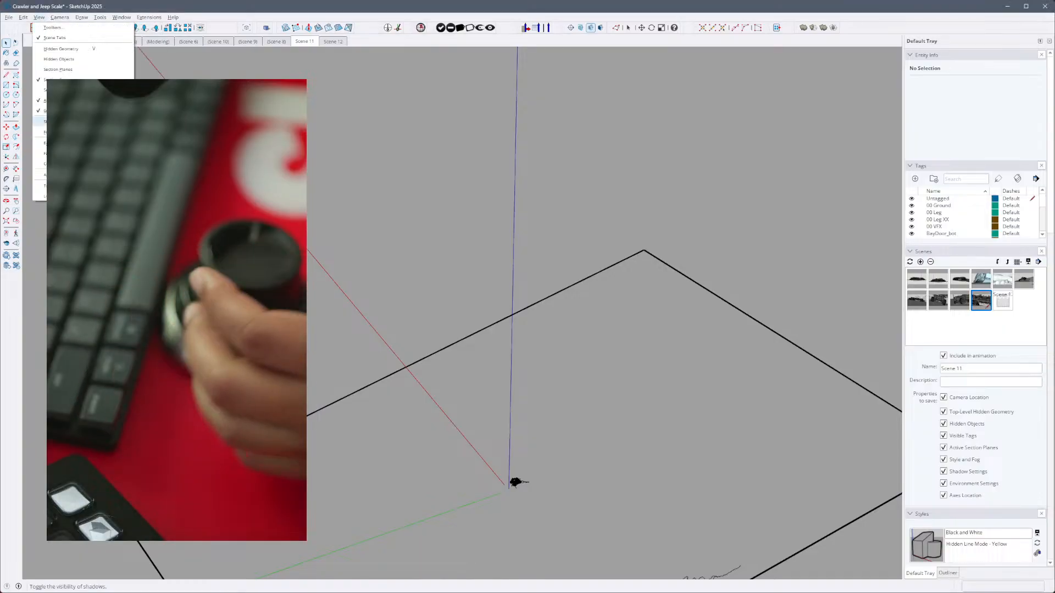
pyautogui.click(23, 18)
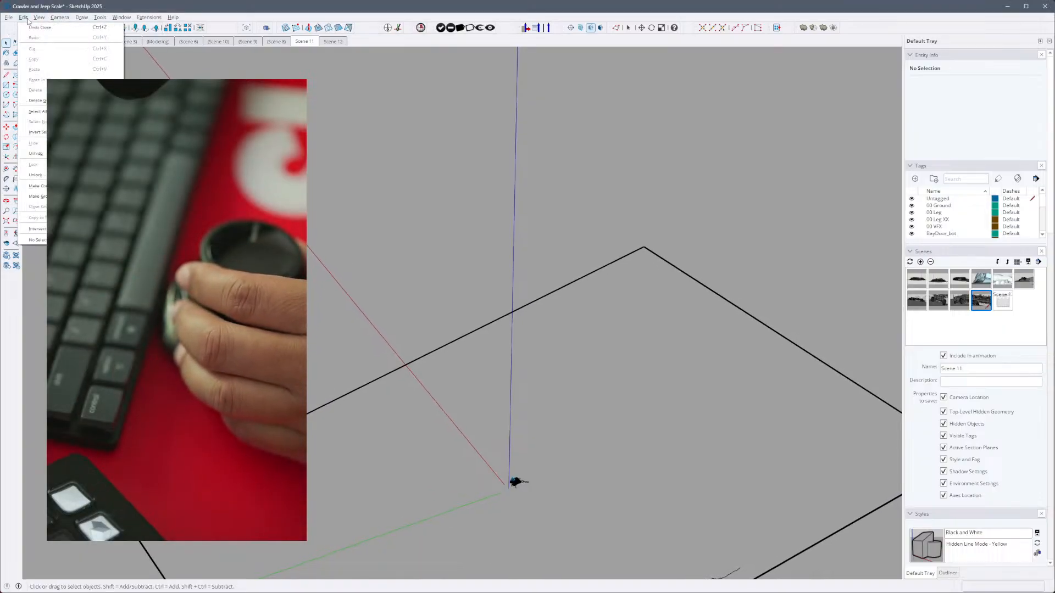
pyautogui.click(24, 17)
pyautogui.click(39, 17)
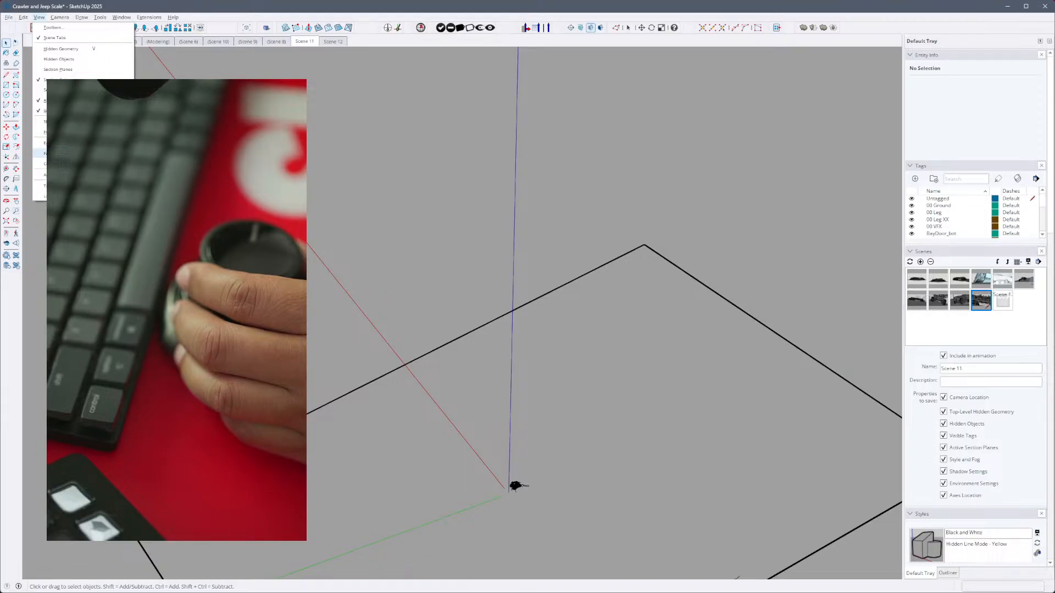
pyautogui.moveTo(59, 18)
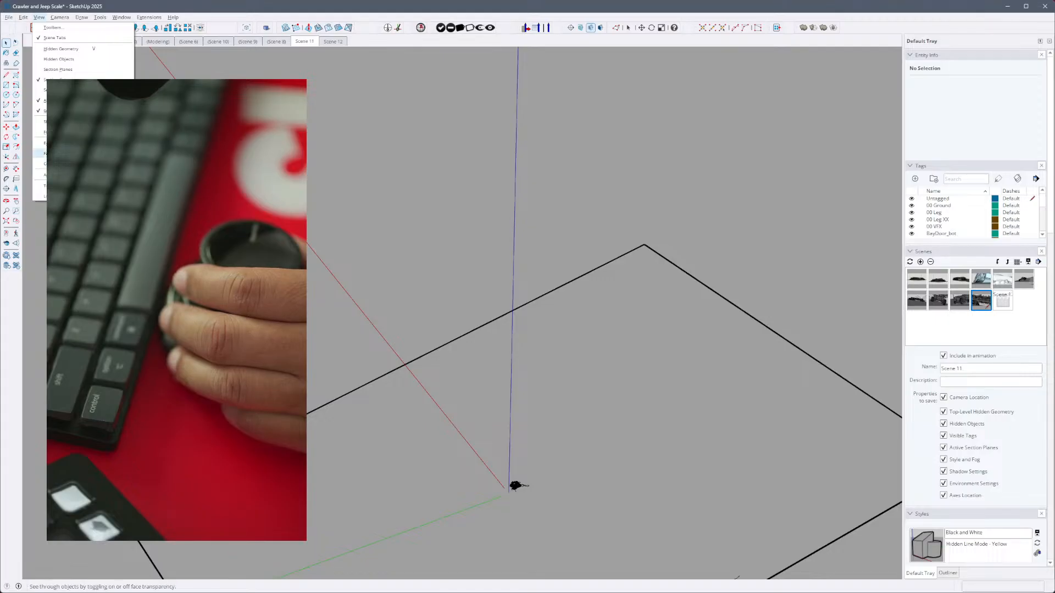
pyautogui.click(153, 154)
pyautogui.scroll(2, 545, 459)
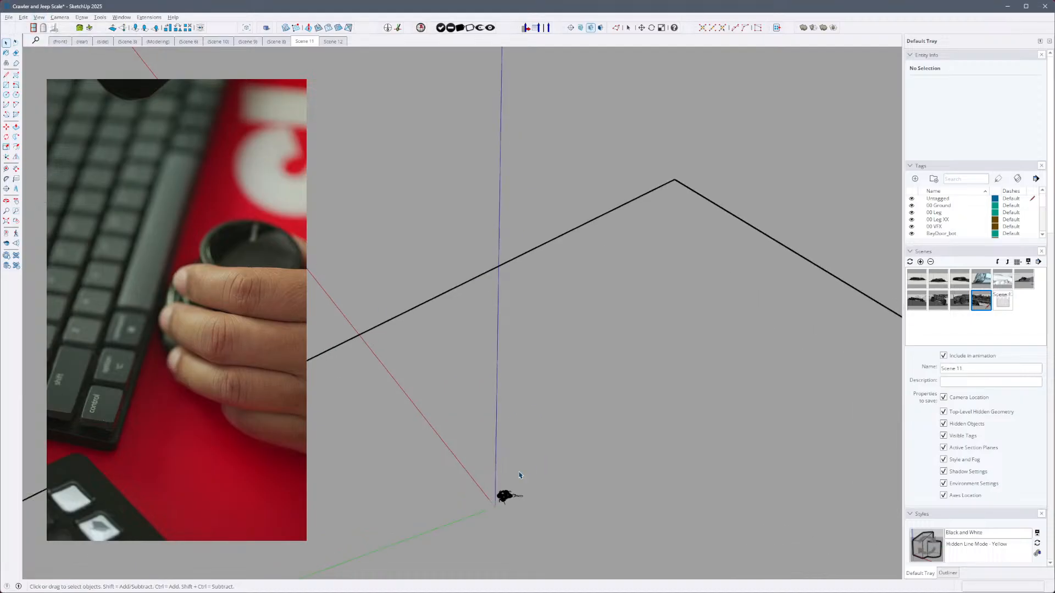
pyautogui.scroll(6, 504, 510)
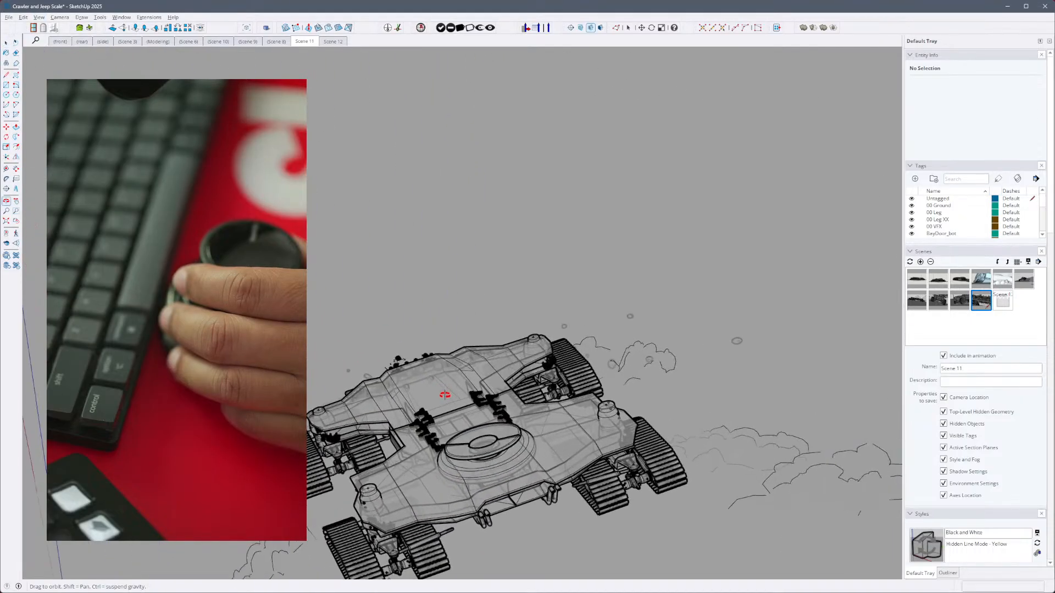
pyautogui.moveTo(400, 388); pyautogui.dragTo(356, 404, button='middle')
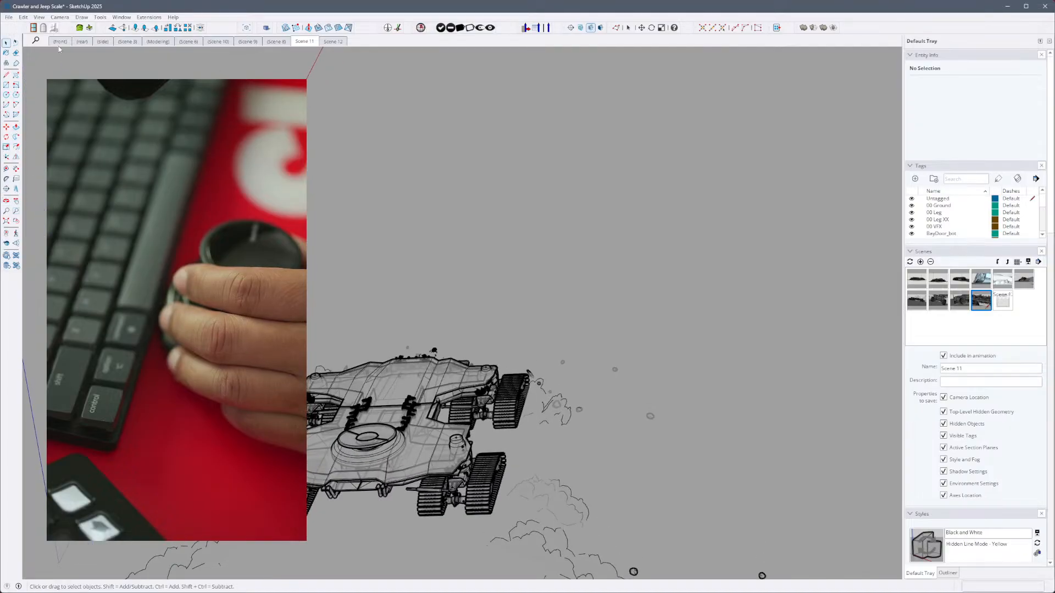
# - Return to the 3Dconnexion command list and review the commands from one end of the list to the other
pyautogui.click(41, 17)
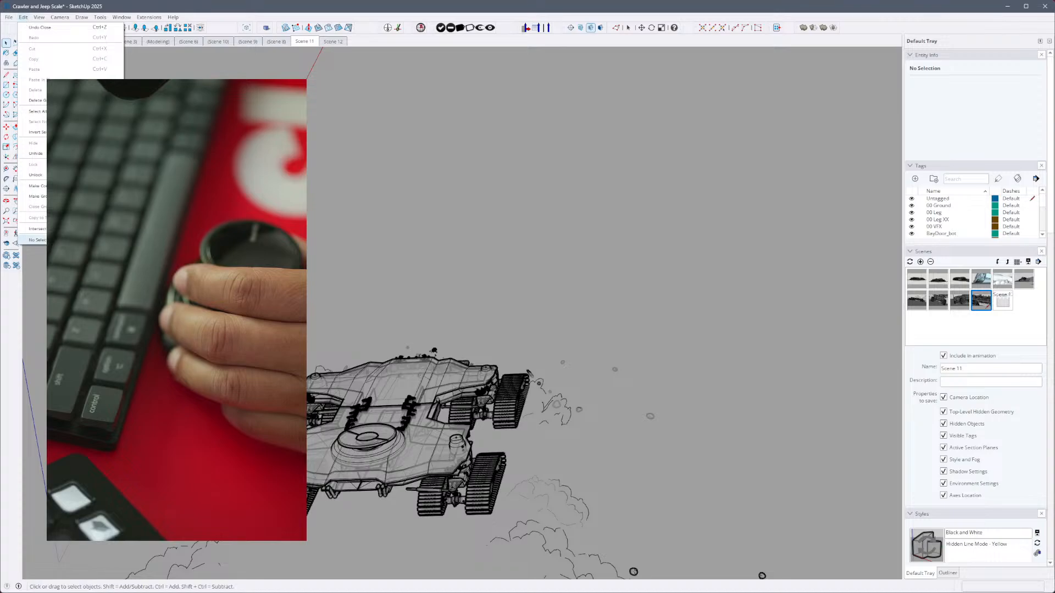
pyautogui.press('Escape')
pyautogui.click(220, 274)
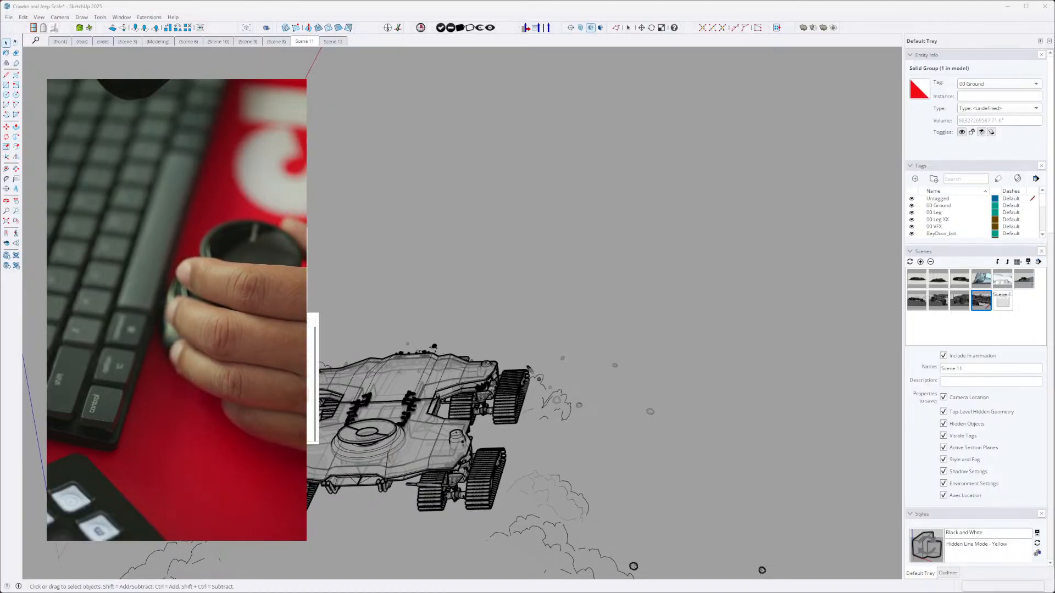
pyautogui.scroll(-3, 306, 388)
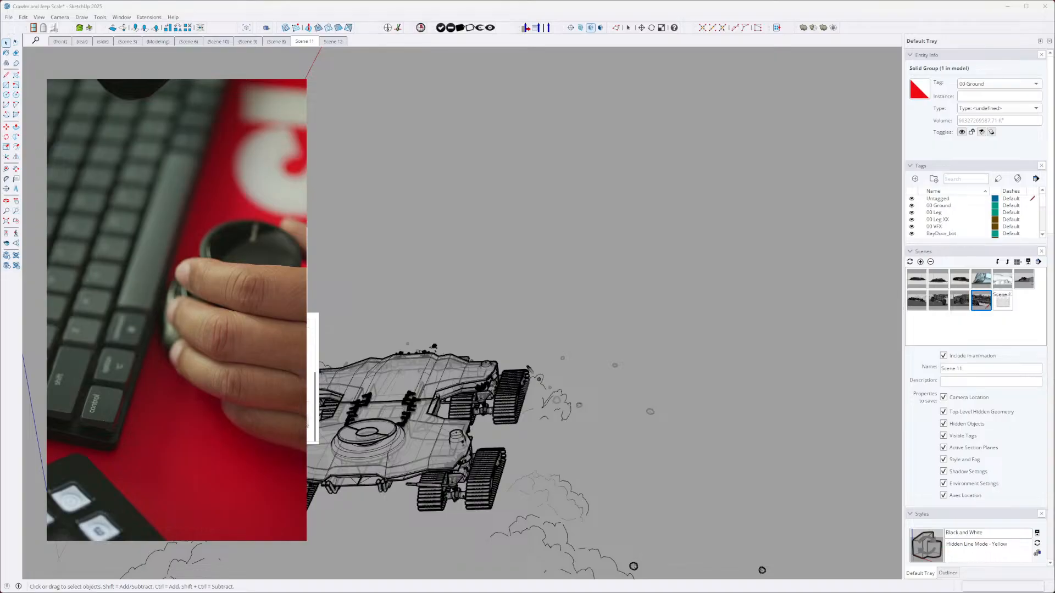
pyautogui.click(304, 422)
pyautogui.click(305, 422)
pyautogui.scroll(2, 306, 385)
pyautogui.scroll(-2, 309, 375)
pyautogui.scroll(-5, 312, 379)
pyautogui.scroll(-4, 312, 385)
pyautogui.moveTo(315, 407); pyautogui.dragTo(315, 433)
pyautogui.click(294, 376)
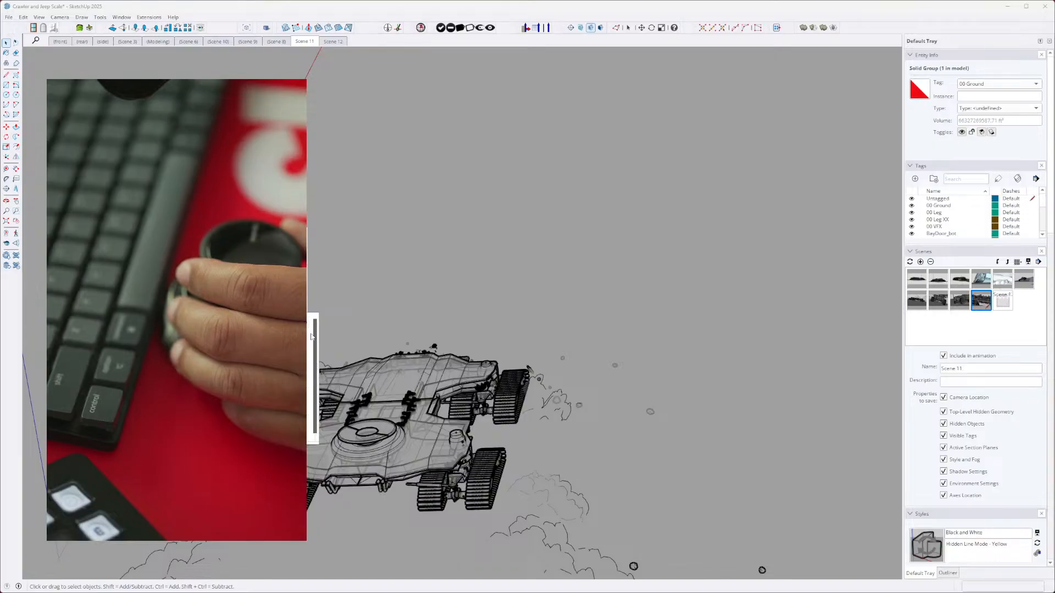
pyautogui.scroll(-2, 307, 400)
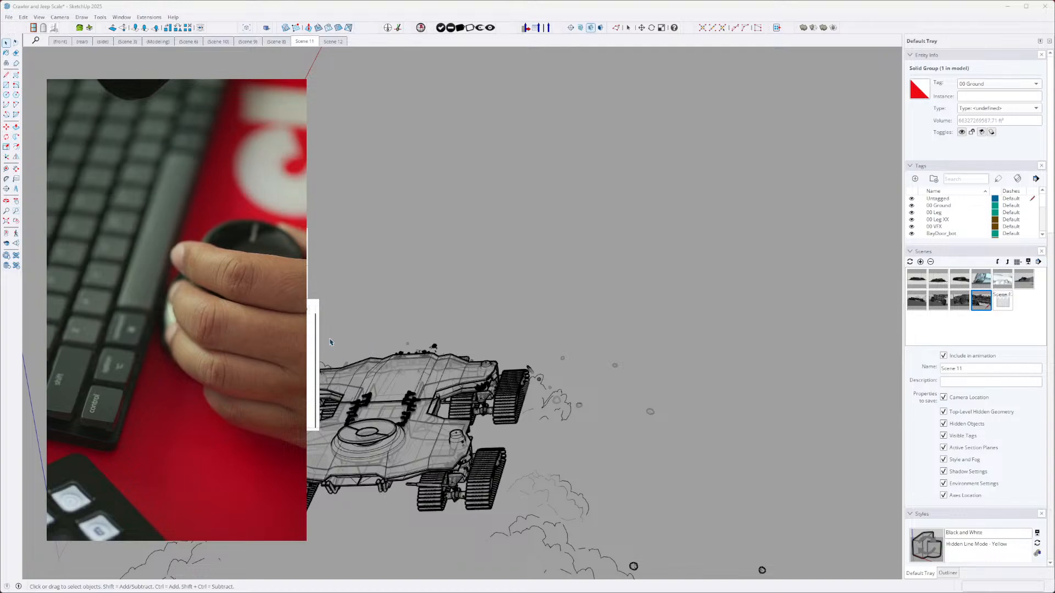
# - Select the crawler group and add the jeep group to the selection
pyautogui.click(379, 342)
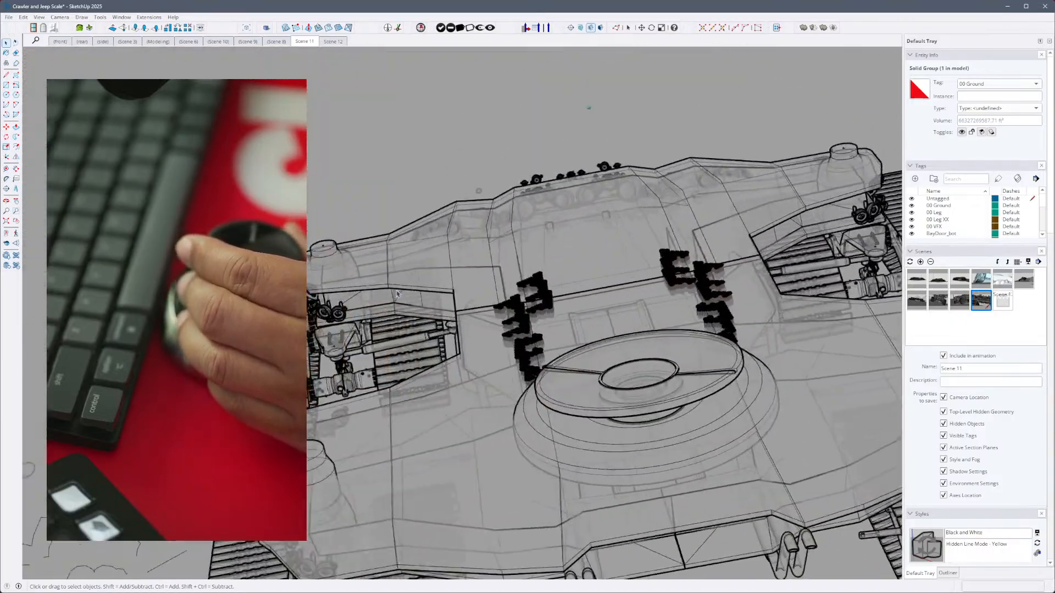
pyautogui.click(447, 335)
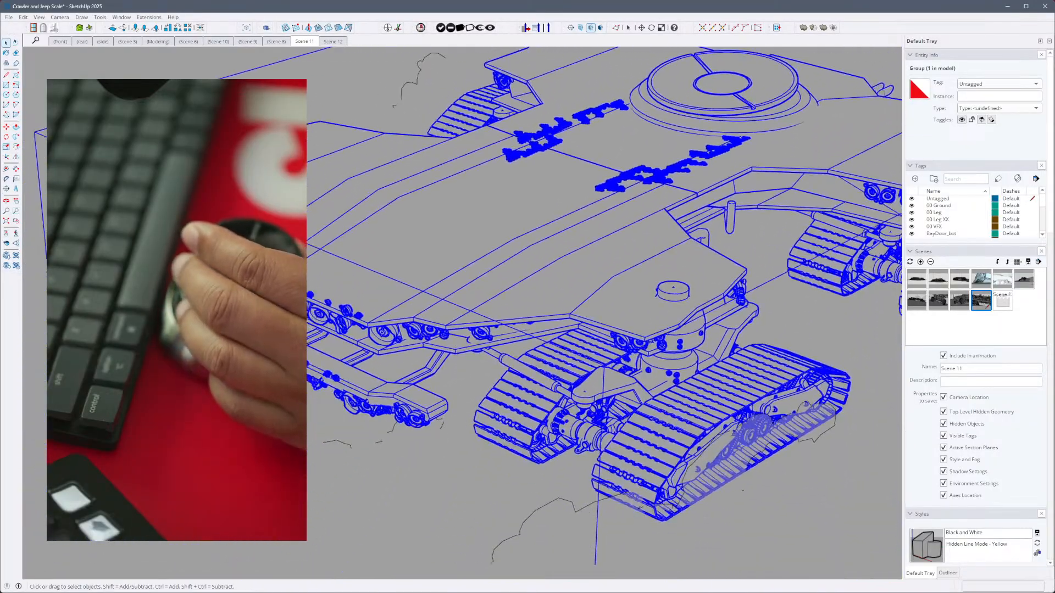
pyautogui.click(649, 516)
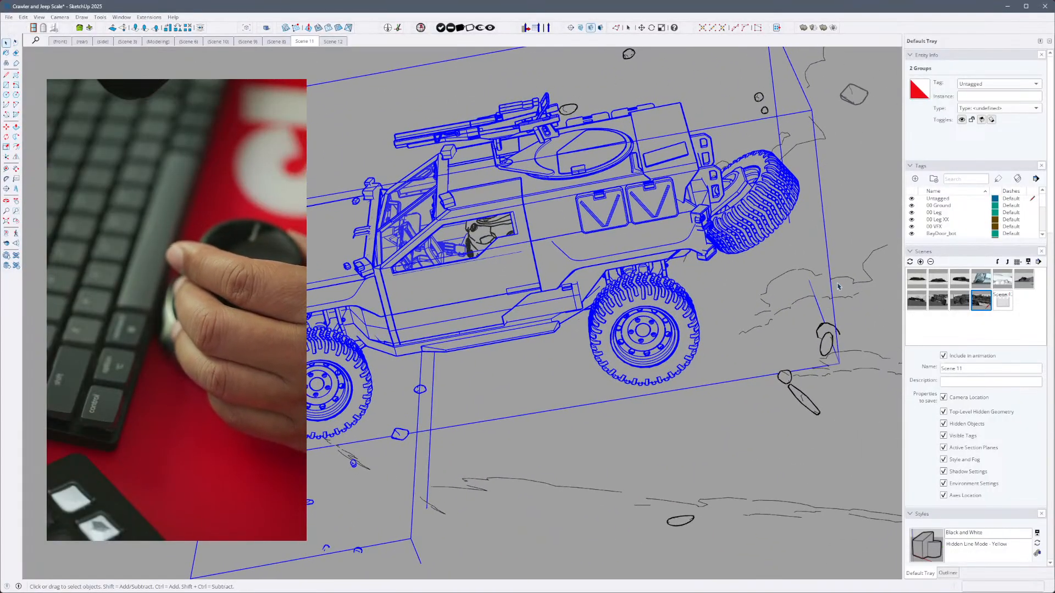
# - Zoom the view to the full model extents and switch back to the close-up of the jeep
pyautogui.hotkey('shift', 'z')
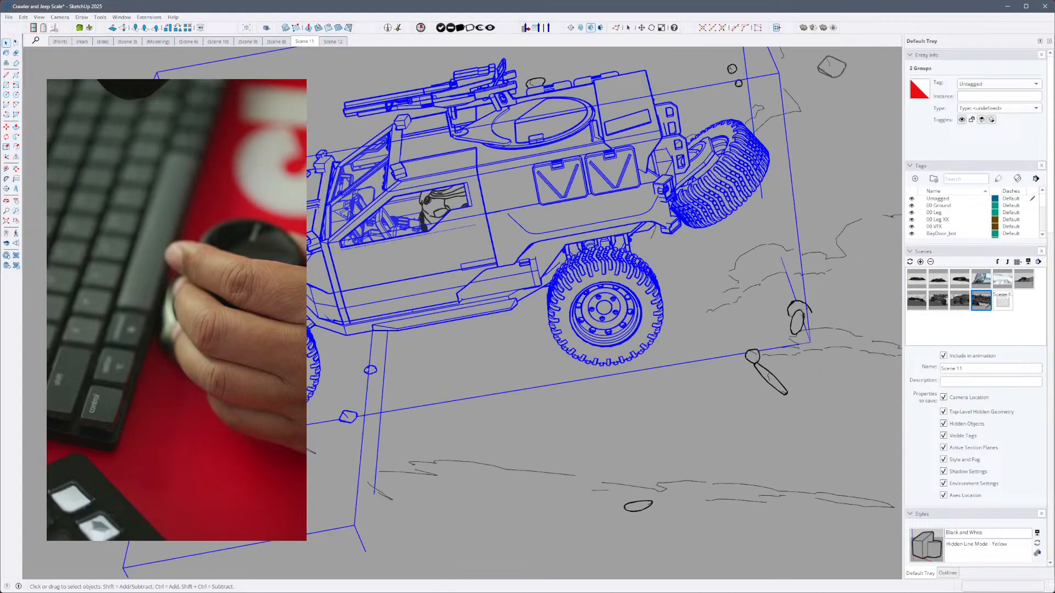
pyautogui.hotkey('shift', 'z')
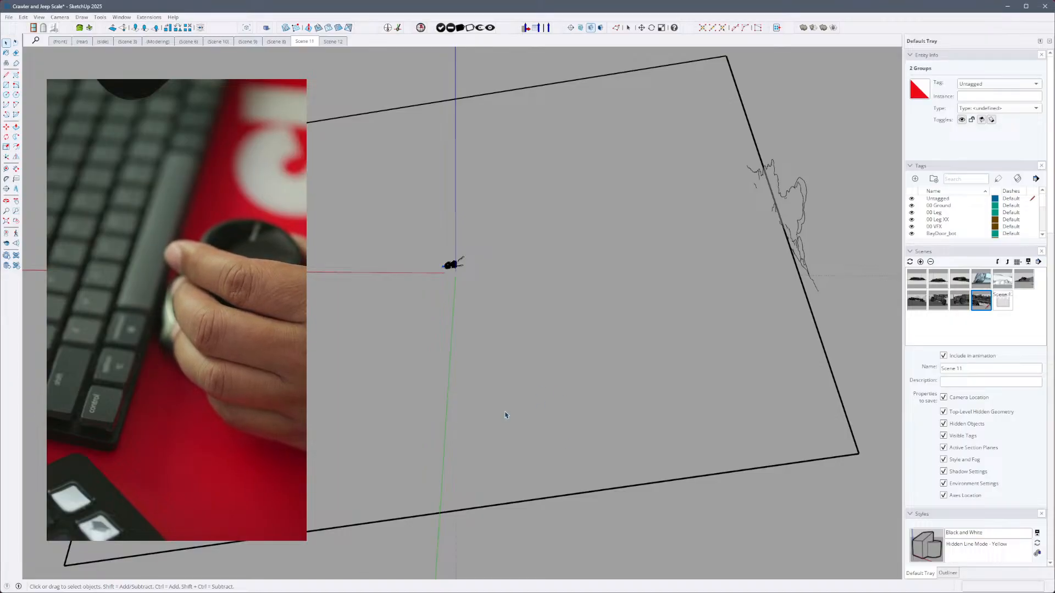
pyautogui.hotkey('shift', 'z')
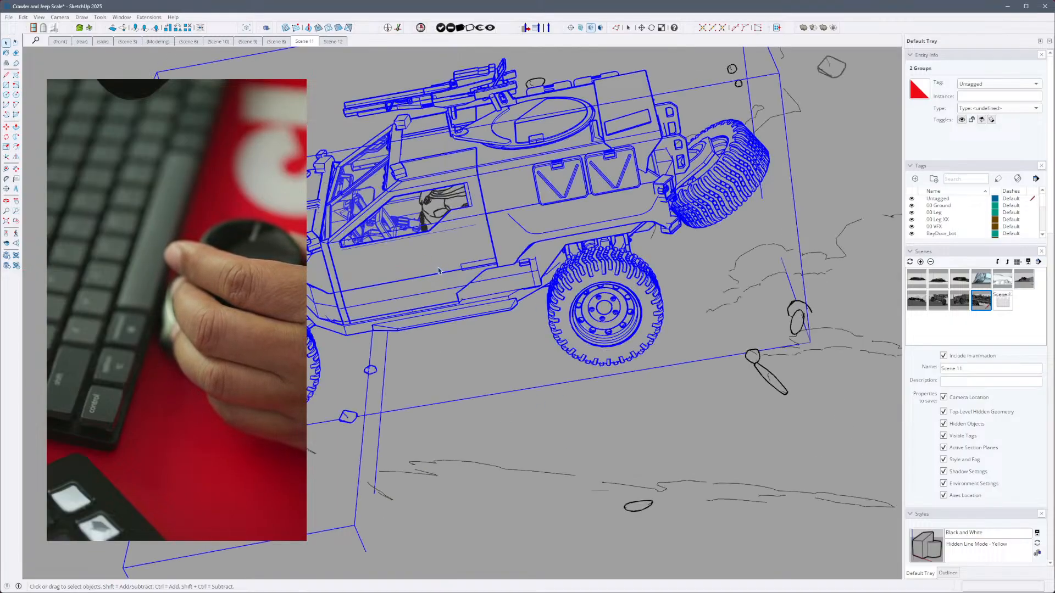
# - Orbit around the jeep with the 3D mouse and zoom to the full model extents
pyautogui.moveTo(480, 306); pyautogui.dragTo(533, 305, button='middle')
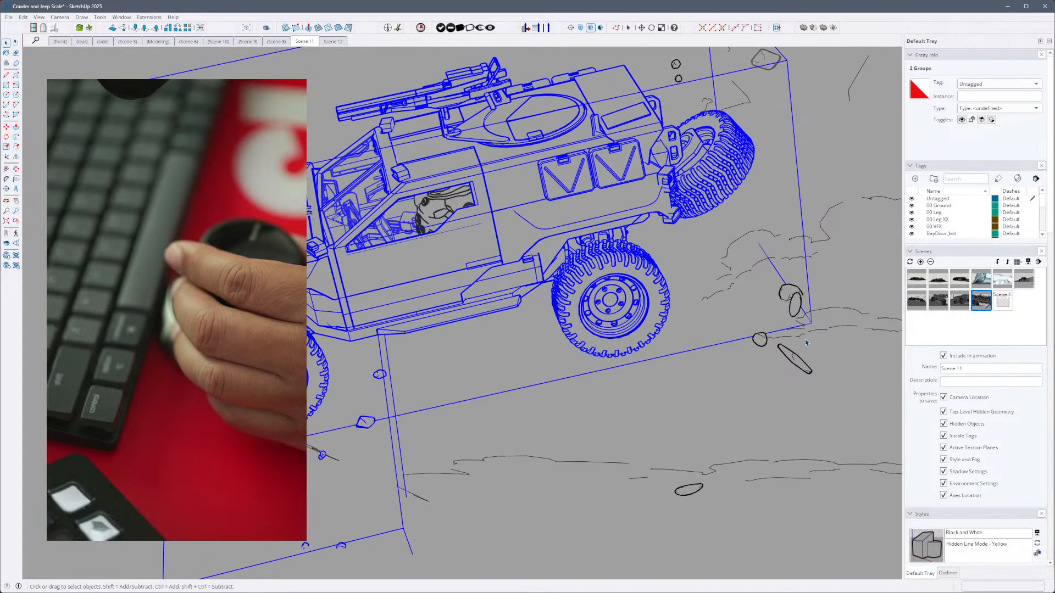
pyautogui.hotkey('shift', 'z')
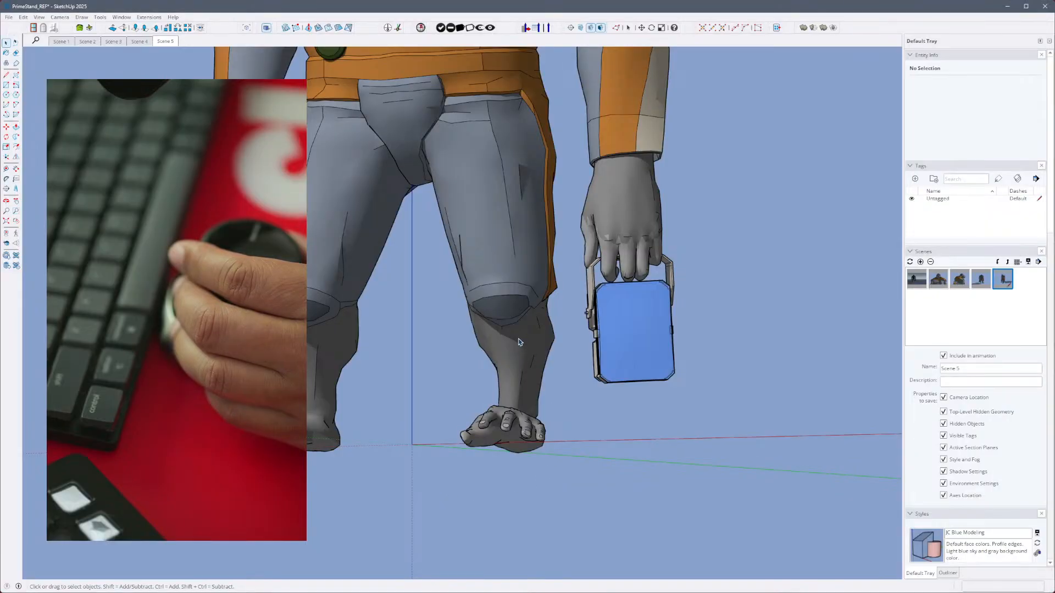
# - Select the gorilla figure and its handheld case in turn, alternating zoom to selection with zoom extents, and finish on the gorilla's upper body with nothing selected
pyautogui.click(519, 342)
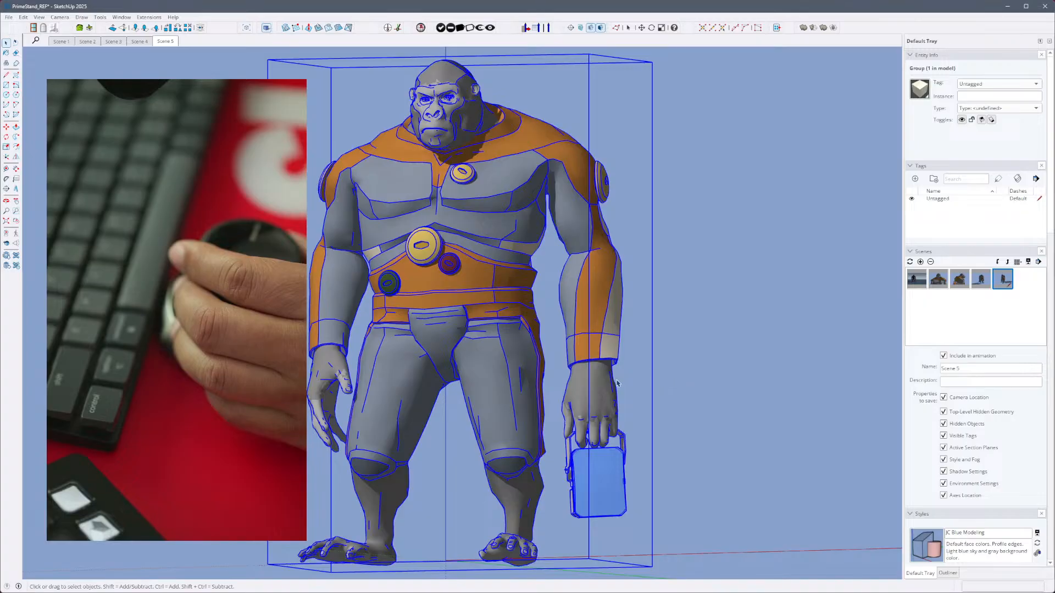
pyautogui.doubleClick(589, 486)
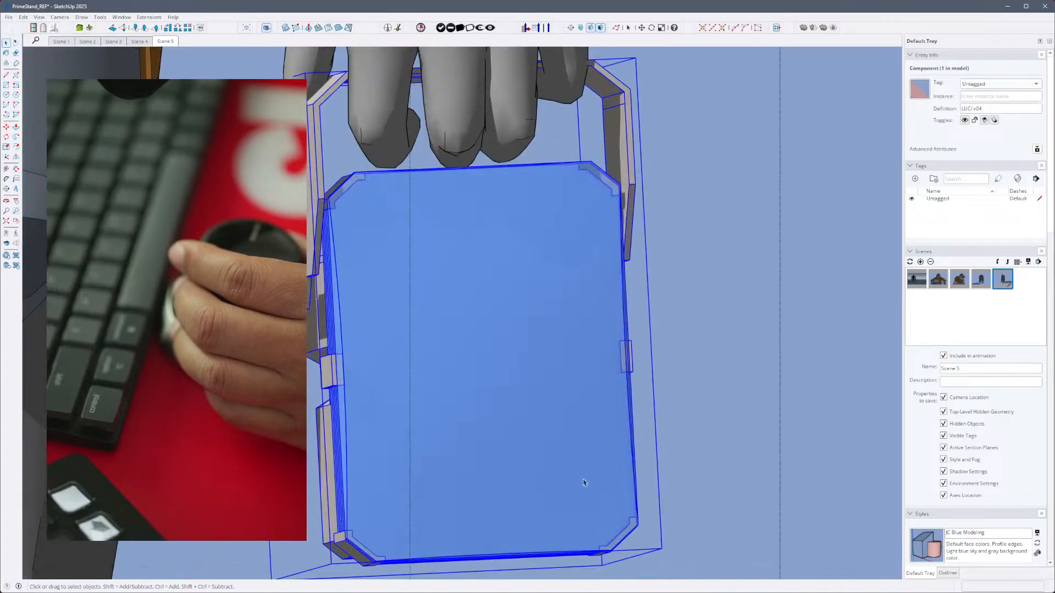
pyautogui.hotkey('shift', 'z')
pyautogui.press('z')
pyautogui.hotkey('shift', 'z')
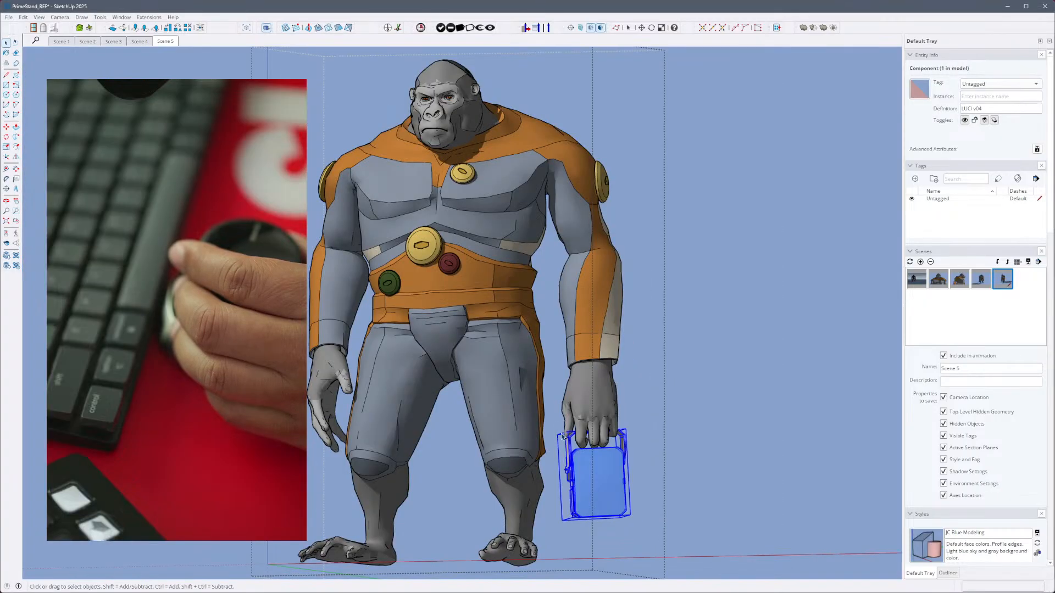
pyautogui.press('z')
pyautogui.hotkey('shift', 'z')
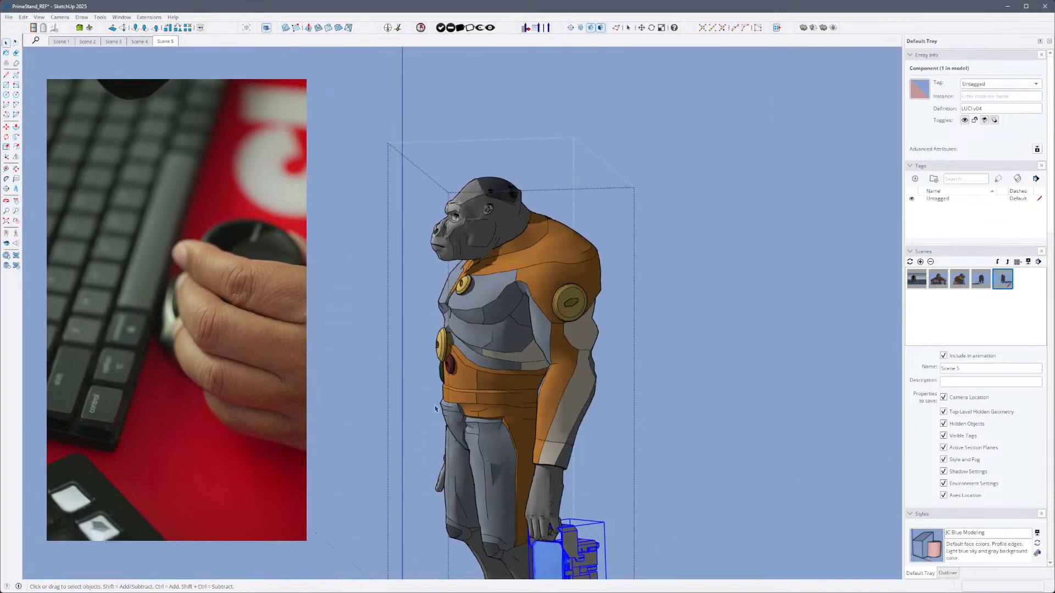
pyautogui.click(650, 427)
pyautogui.moveTo(650, 427); pyautogui.dragTo(585, 362, button='middle')
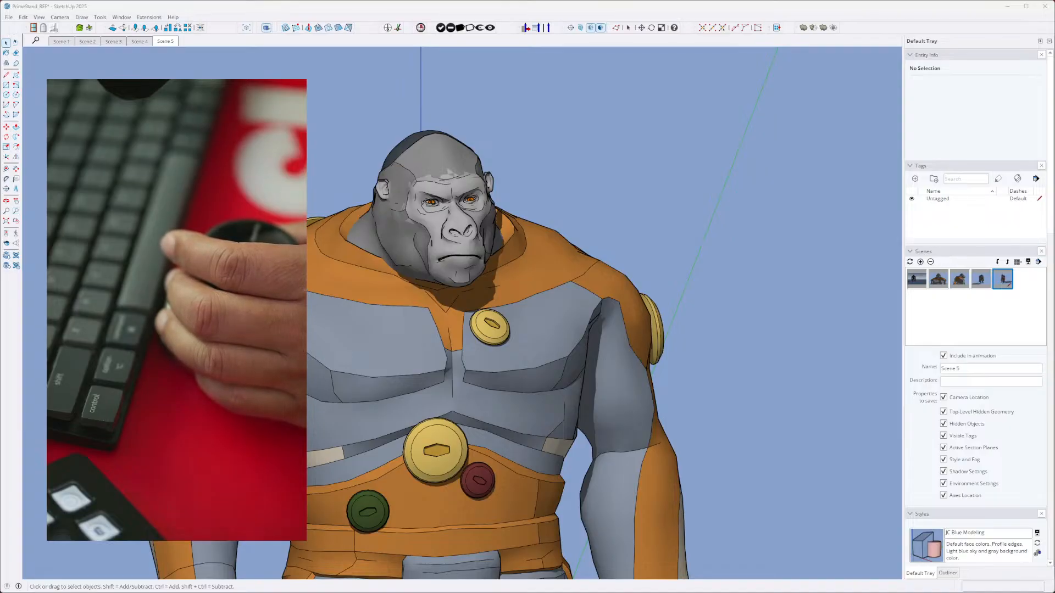
# - Open the Trainer from 3Dconnexion Home and watch its getting-started video, pausing, resuming and adjusting the volume
pyautogui.moveTo(0, 0)
pyautogui.mouseDown()
pyautogui.moveTo(123, 0)
pyautogui.moveTo(147, 15)
pyautogui.moveTo(31, 14)
pyautogui.moveTo(577, 87)
pyautogui.moveTo(399, 204)
pyautogui.moveTo(614, 198)
pyautogui.moveTo(620, 216)
pyautogui.mouseUp()
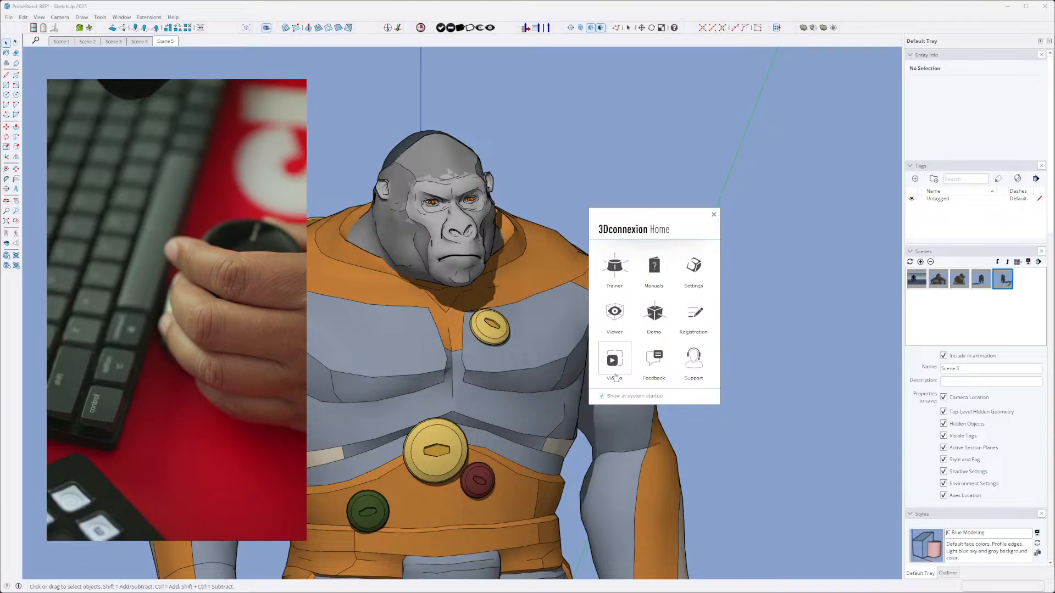
pyautogui.click(620, 273)
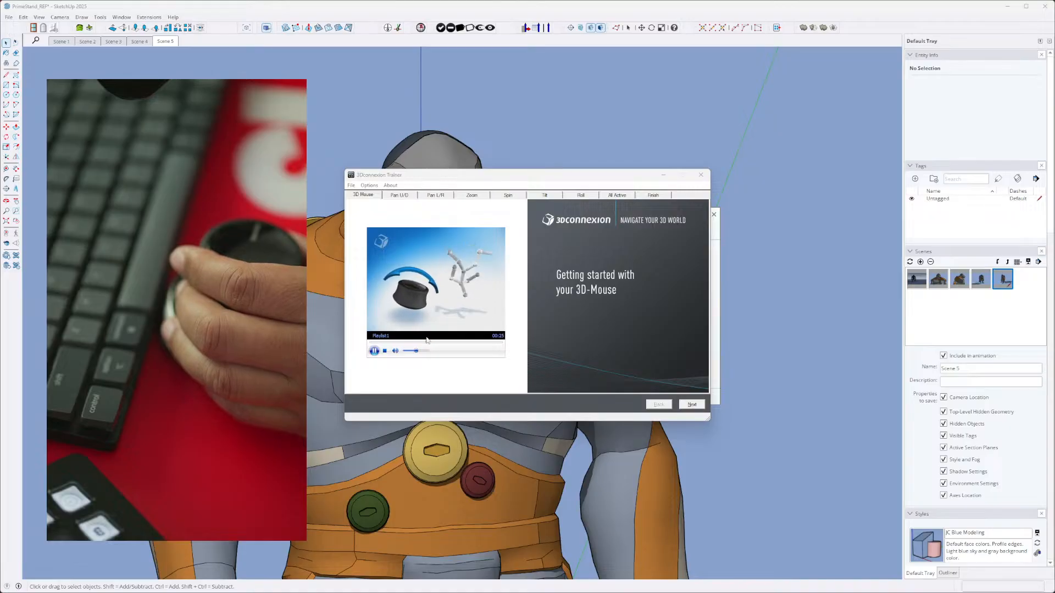
pyautogui.click(418, 179)
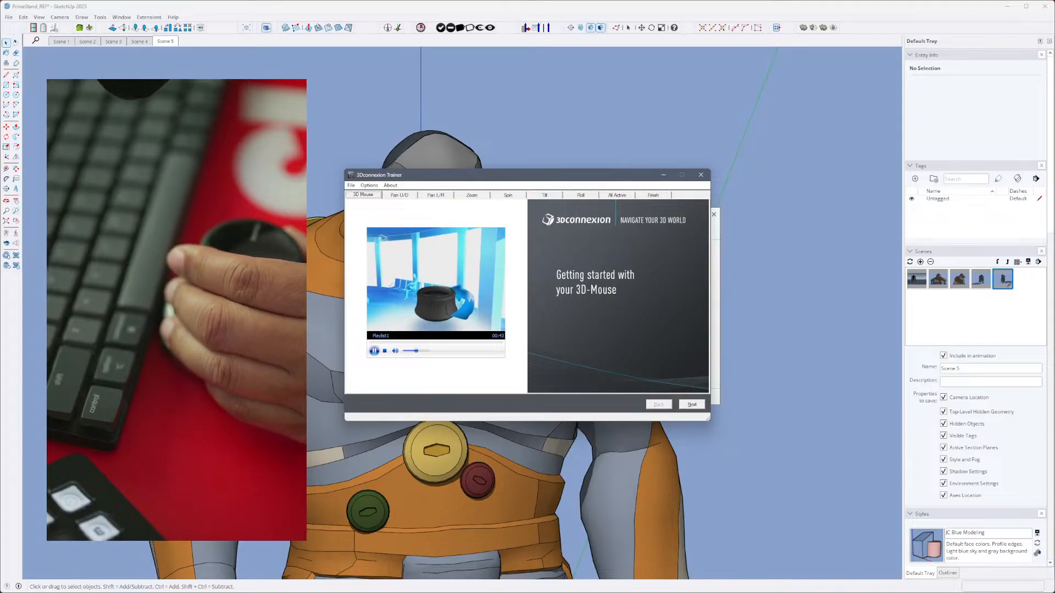
pyautogui.click(374, 350)
pyautogui.moveTo(423, 353); pyautogui.dragTo(395, 353)
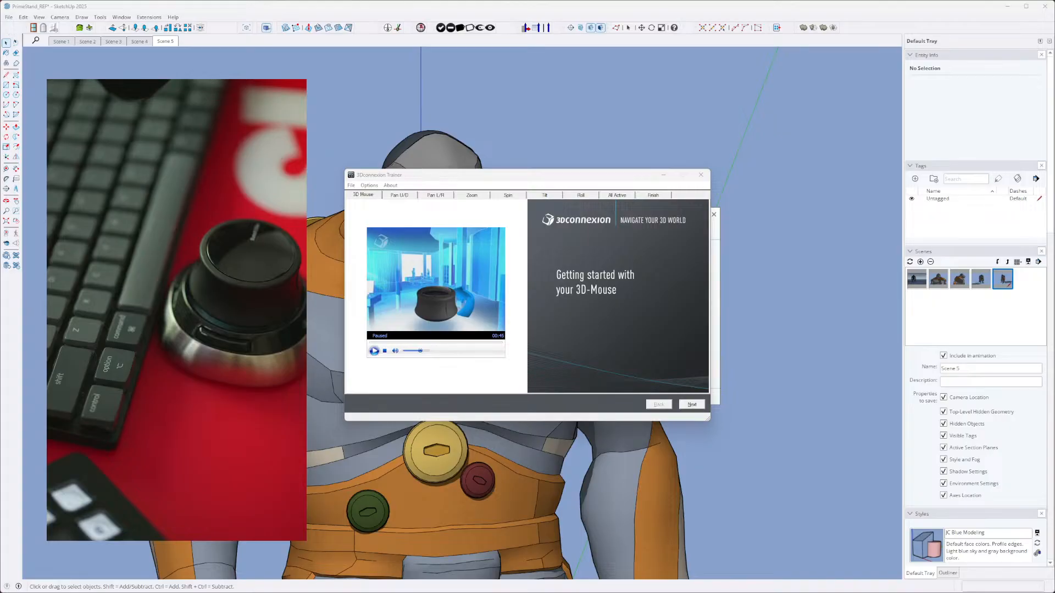
pyautogui.click(375, 352)
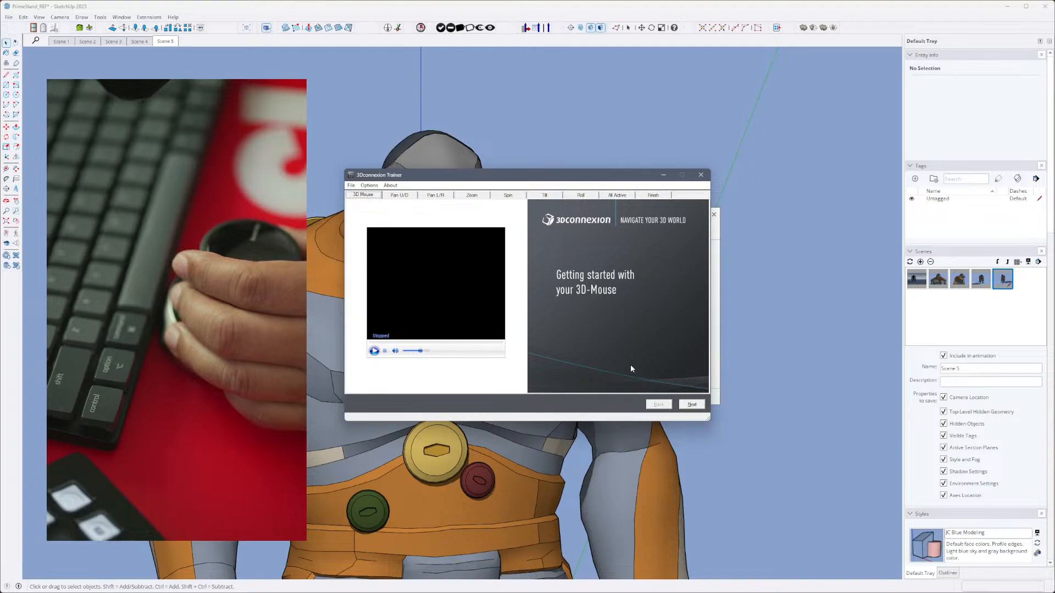
# - Work through the single-axis teapot exercises in the Trainer: pan up/down, pan left/right, zoom, spin, tilt and roll
pyautogui.click(696, 407)
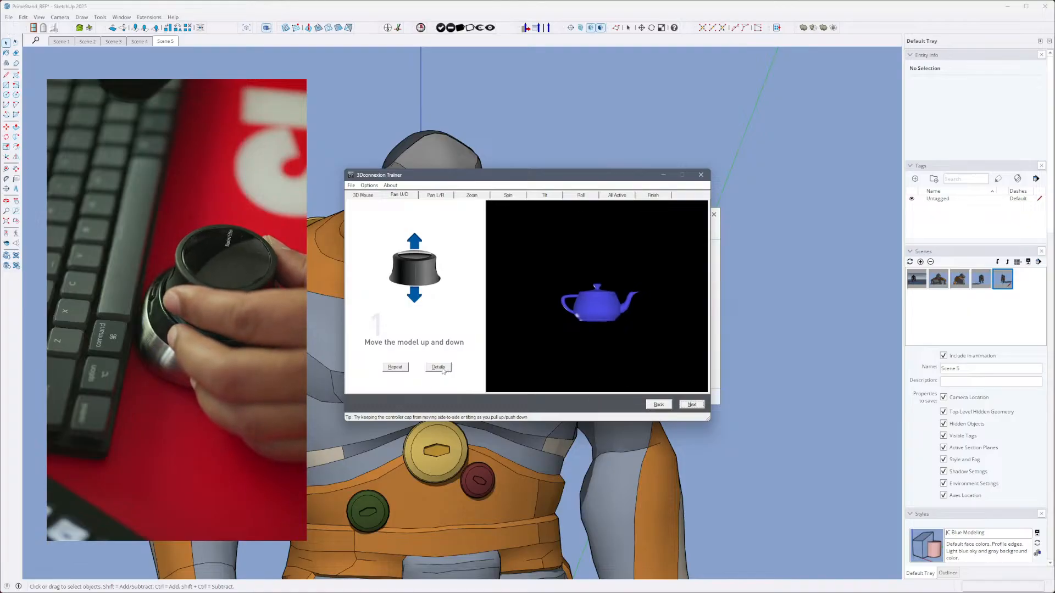
pyautogui.click(682, 408)
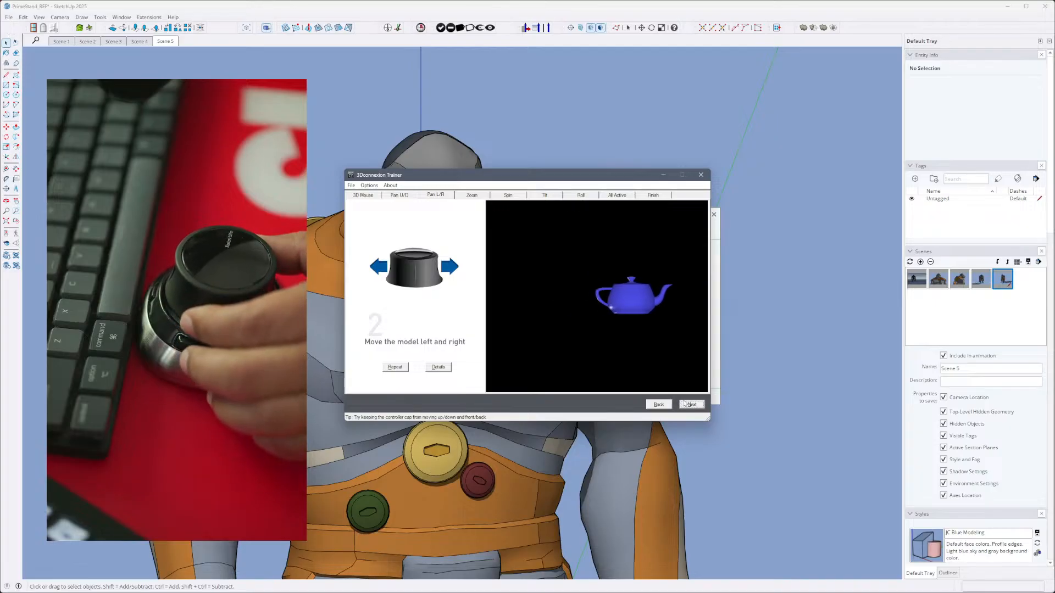
pyautogui.click(691, 405)
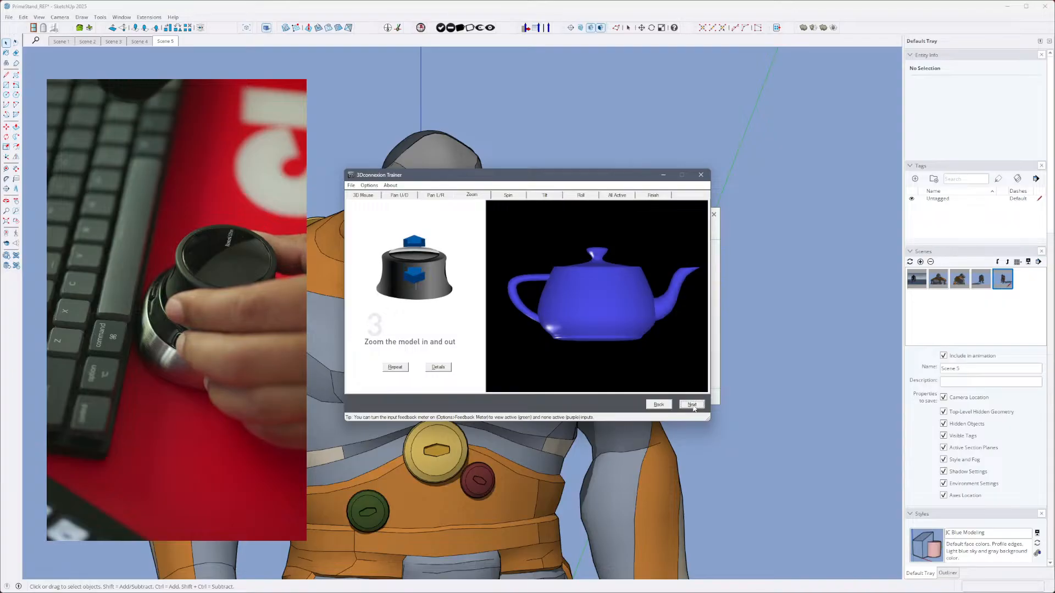
pyautogui.click(692, 404)
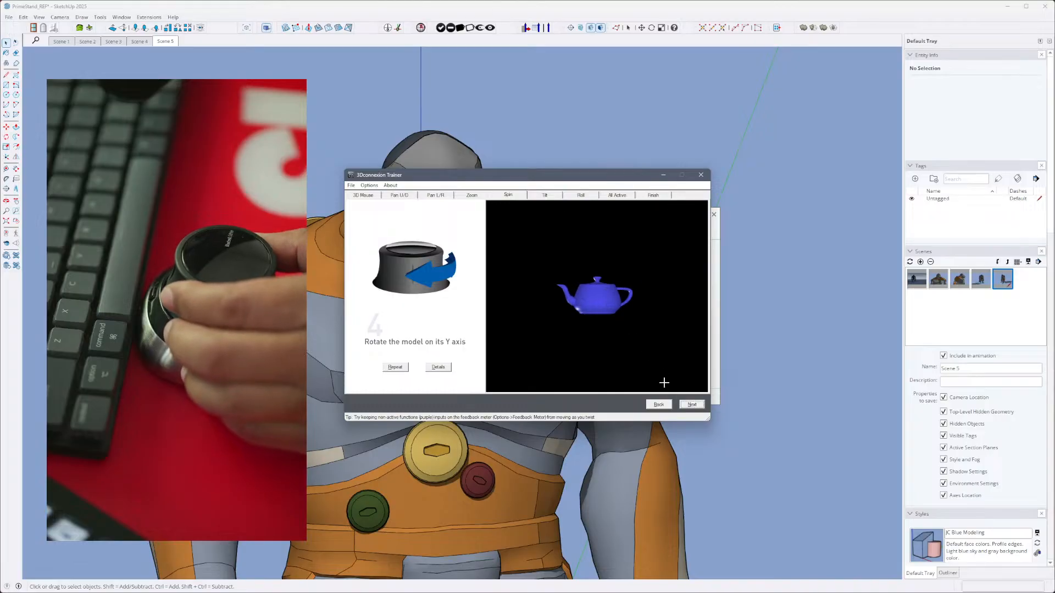
pyautogui.click(691, 404)
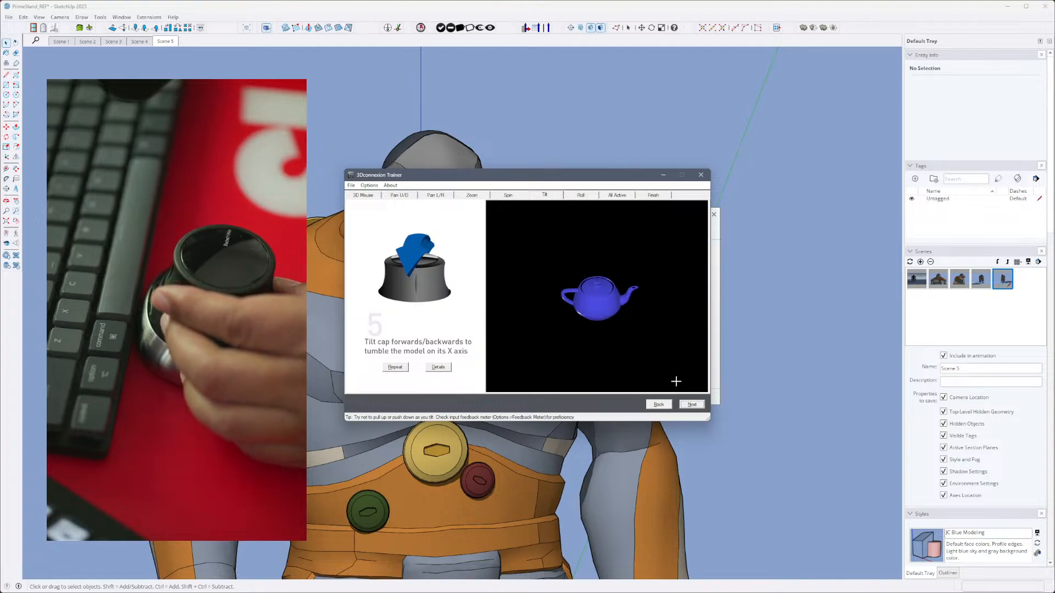
pyautogui.click(692, 404)
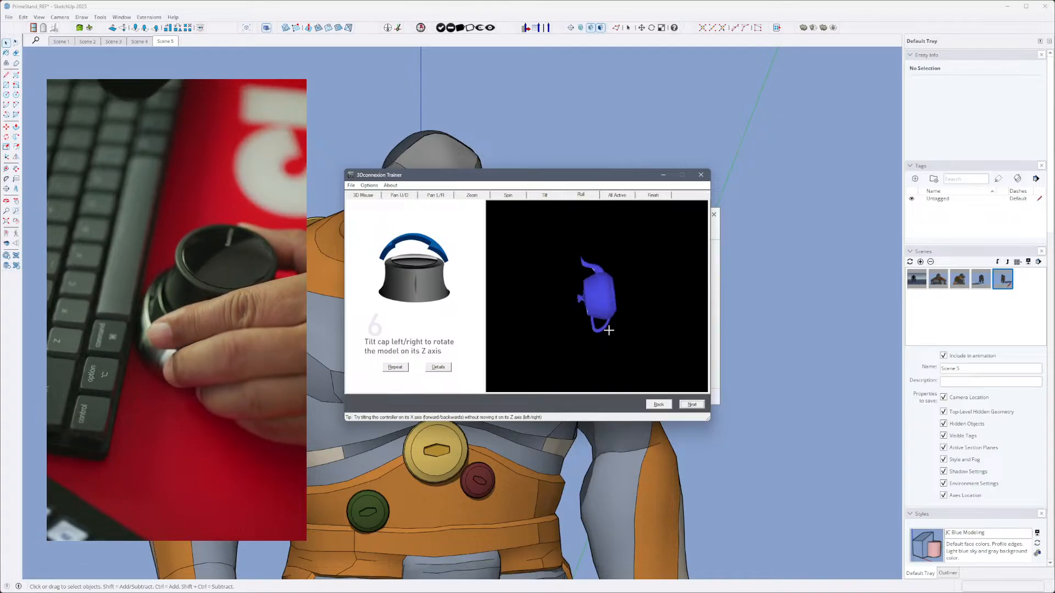
# - Practise moving the teapot with all axes active, then complete the tutorial and close the Trainer
pyautogui.click(690, 407)
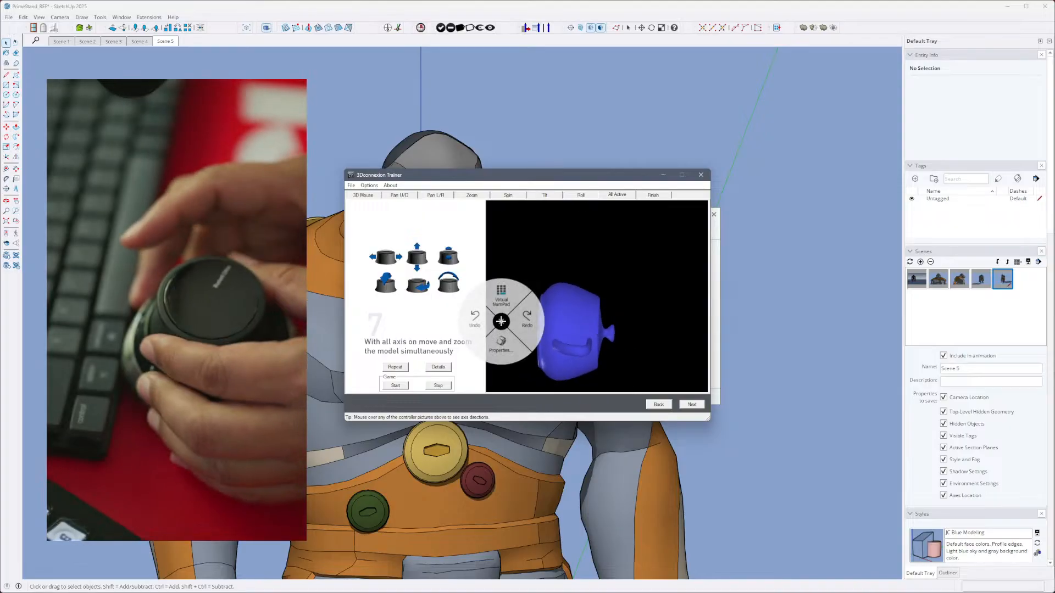
pyautogui.click(501, 324)
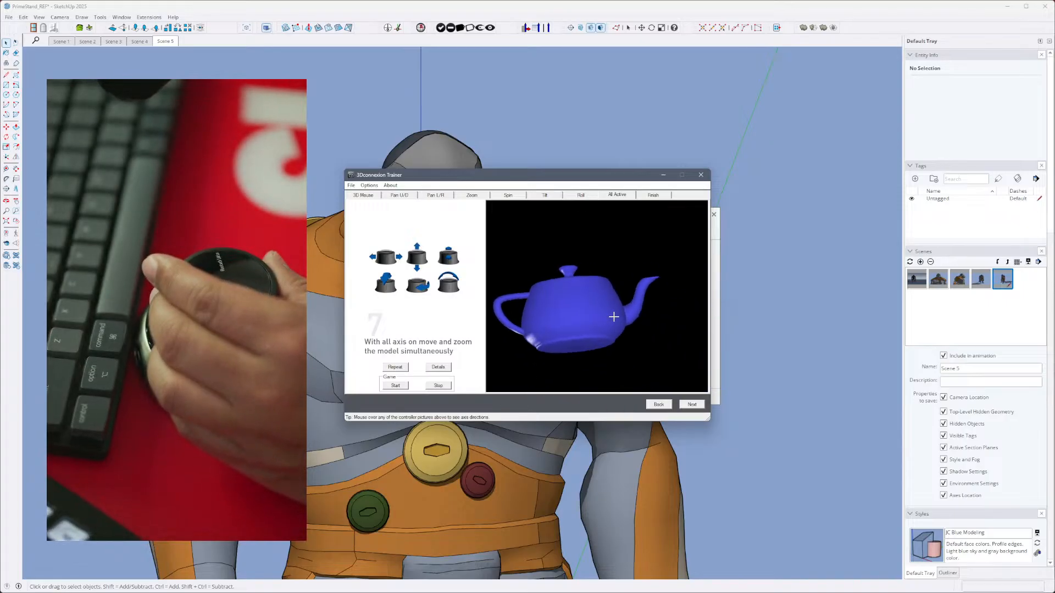
pyautogui.click(692, 404)
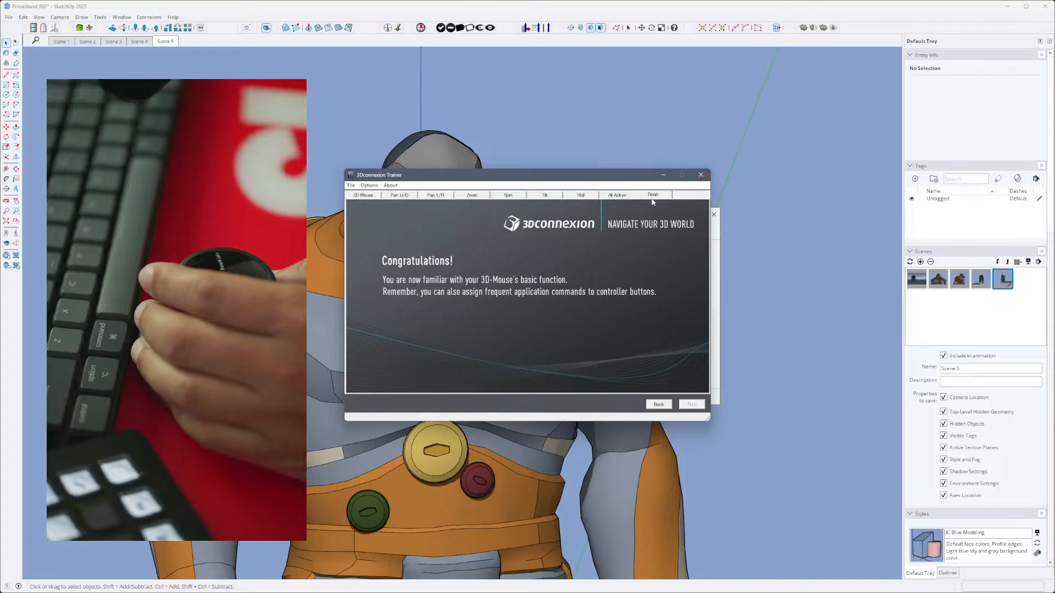
pyautogui.click(660, 406)
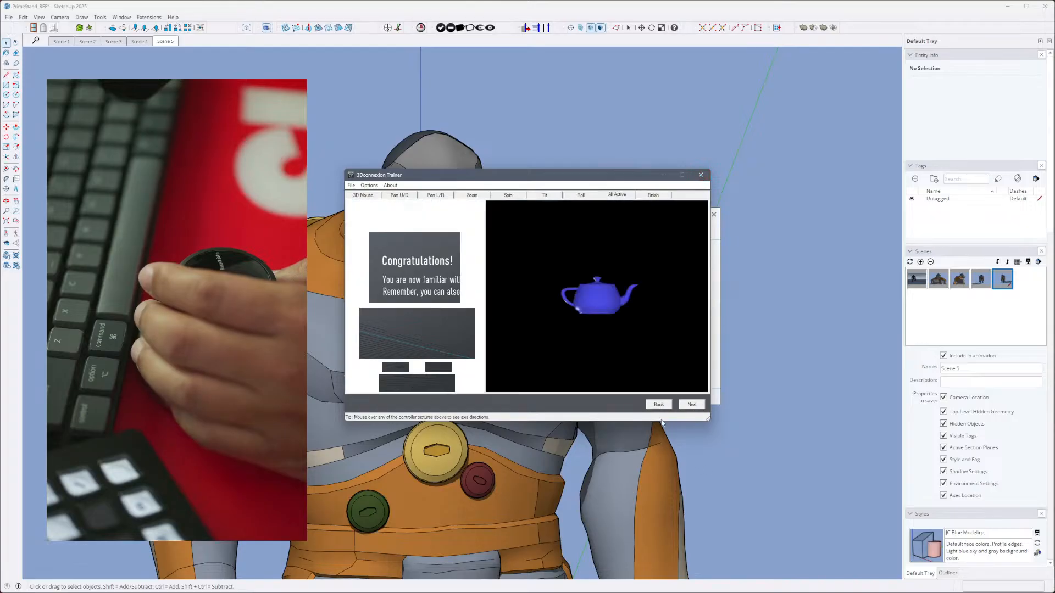
pyautogui.click(694, 404)
pyautogui.click(700, 176)
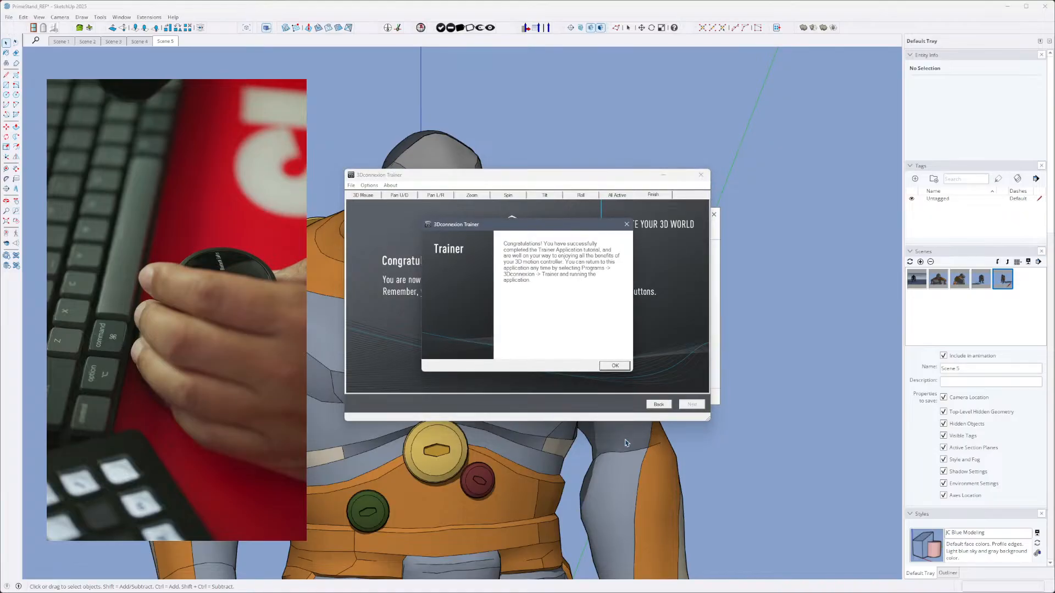
pyautogui.click(615, 367)
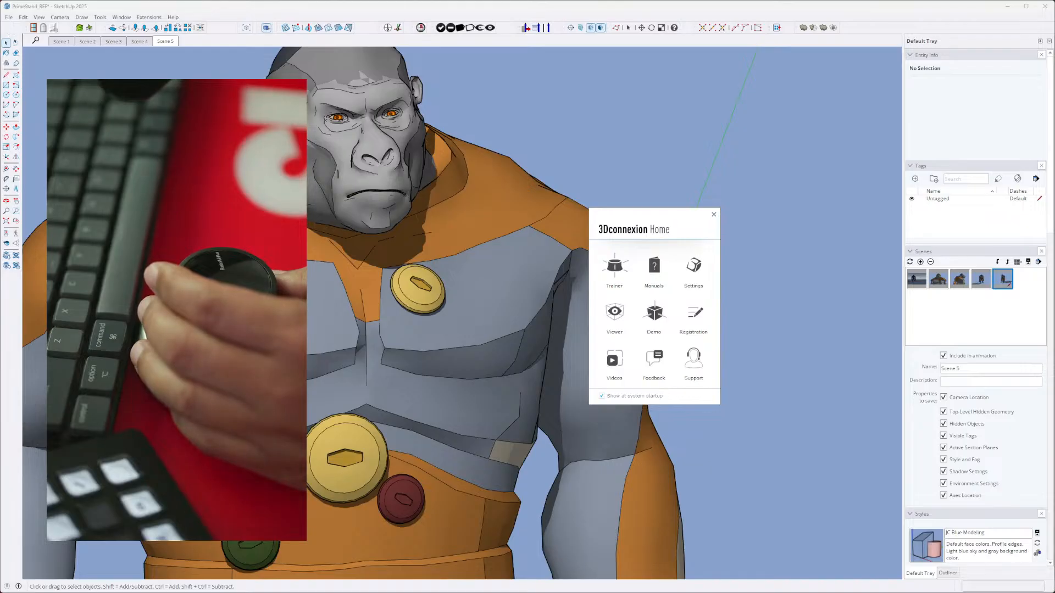
# - Open the 3Dconnexion Viewer with the jet engine model and enlarge its window to full screen
pyautogui.moveTo(0, 306); pyautogui.dragTo(299, 177)
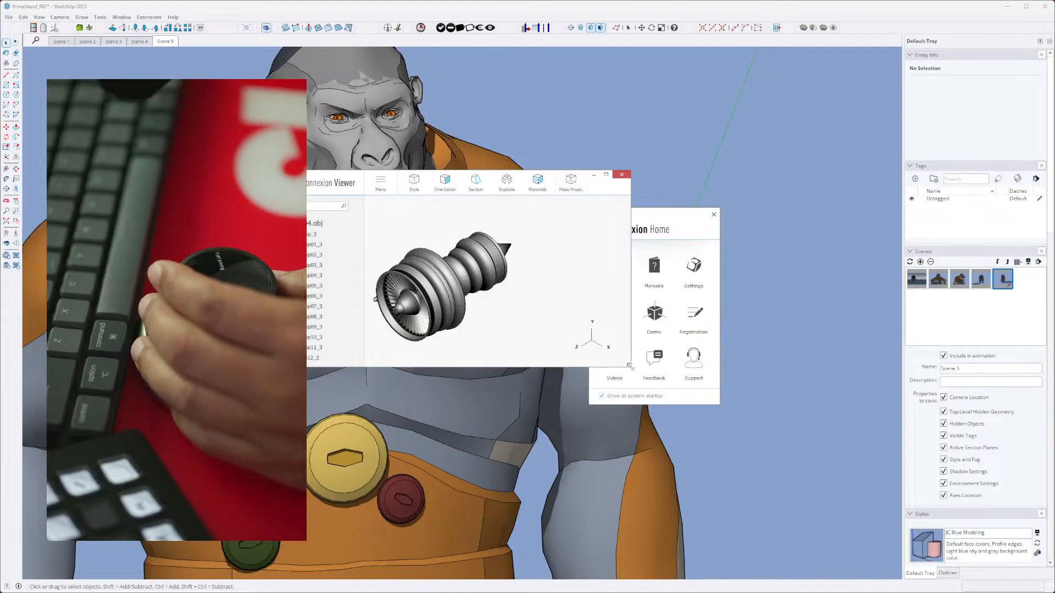
pyautogui.moveTo(631, 367); pyautogui.dragTo(813, 513)
pyautogui.moveTo(631, 189); pyautogui.dragTo(559, 125)
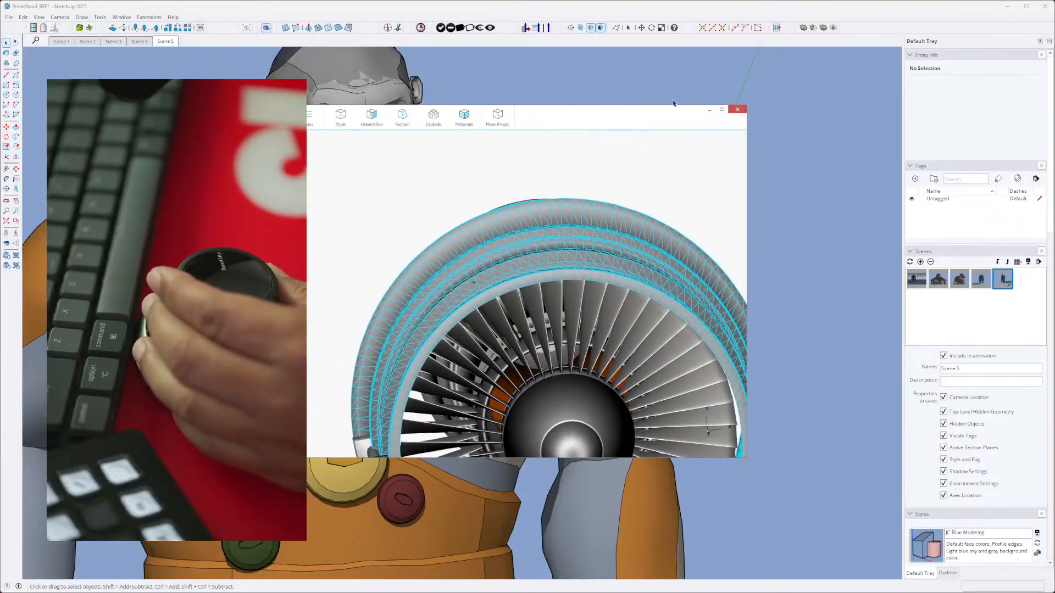
pyautogui.click(719, 111)
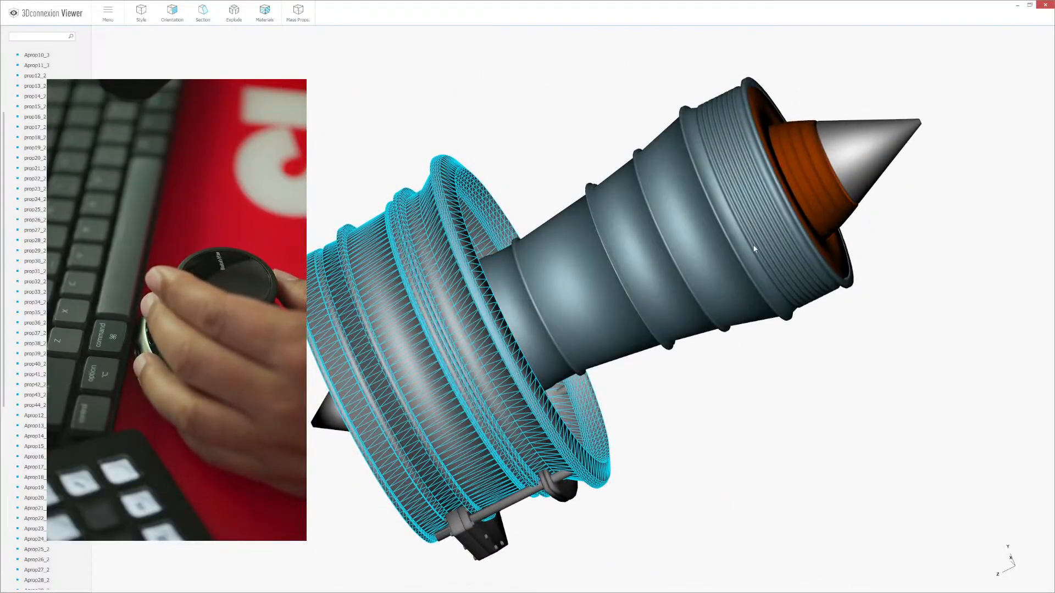
# - Cut the jet engine with an X-Plane section, shift the plane to inspect the interior, and close the viewer
pyautogui.click(726, 269)
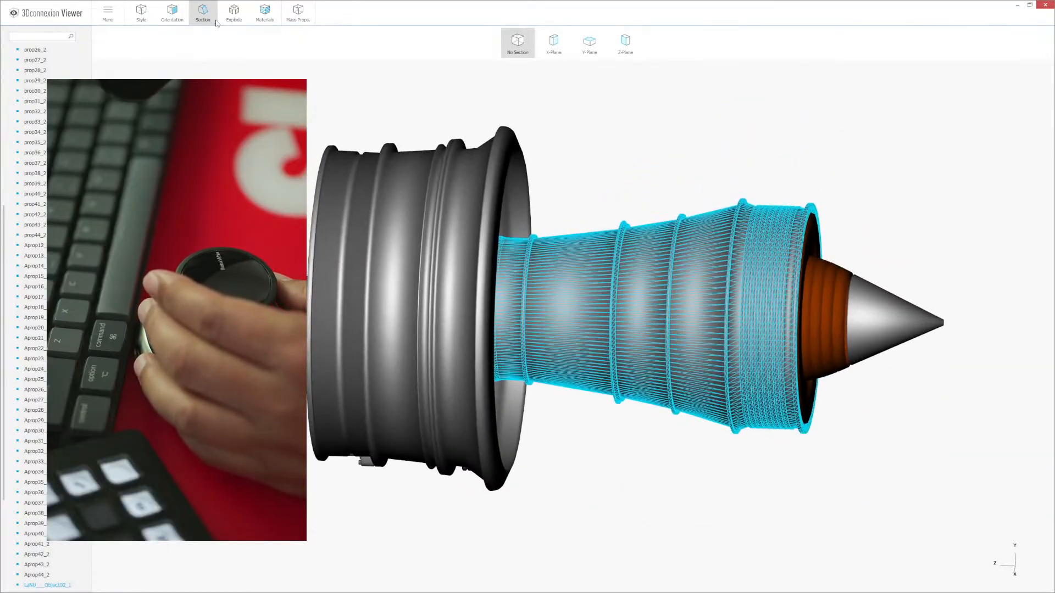
pyautogui.click(549, 49)
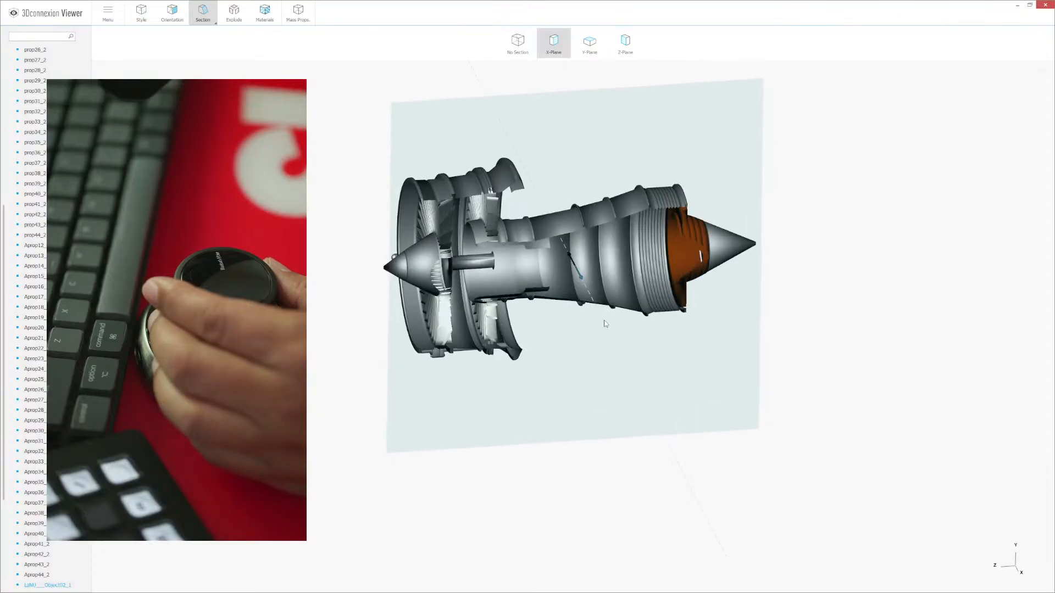
pyautogui.click(597, 337)
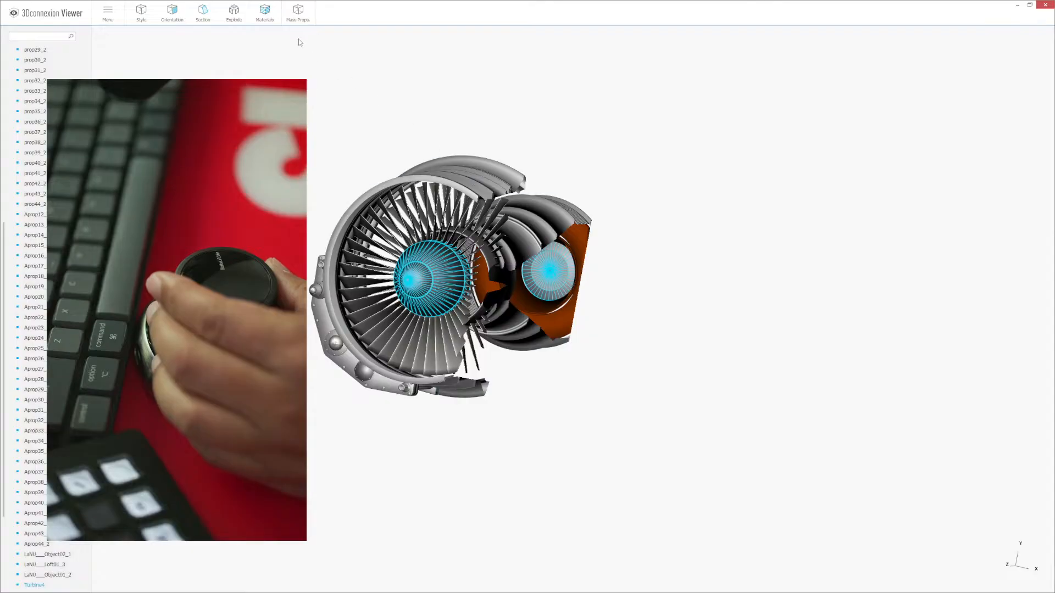
pyautogui.click(191, 17)
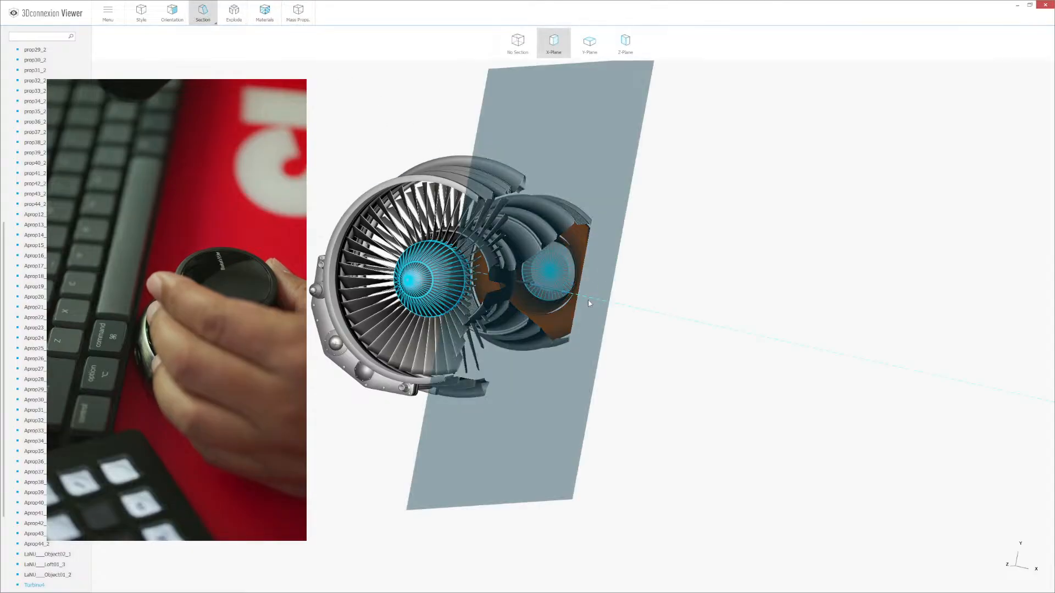
pyautogui.moveTo(588, 298); pyautogui.dragTo(546, 299)
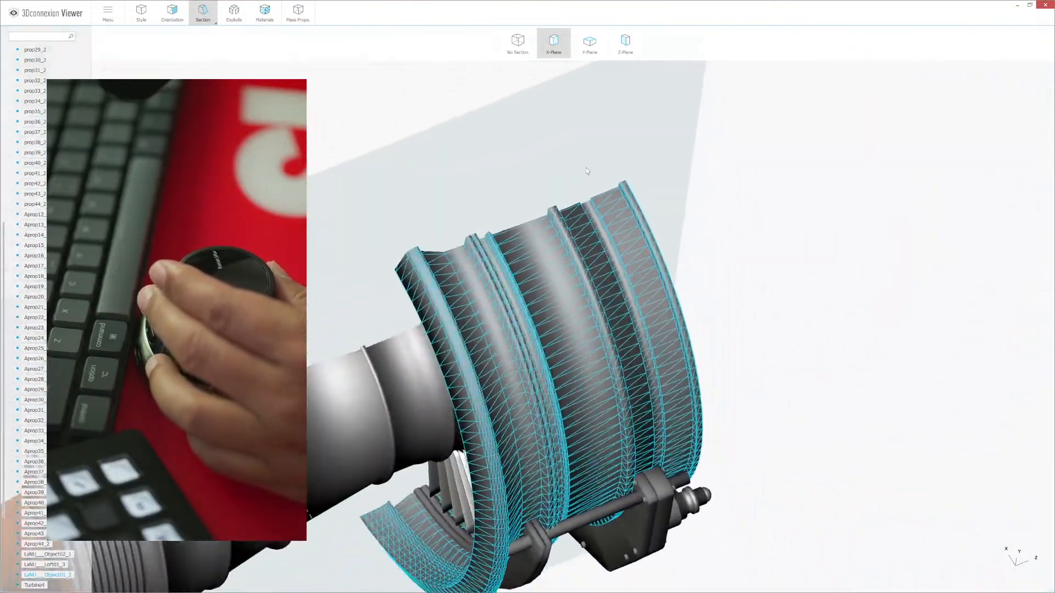
pyautogui.click(1045, 7)
# - Select all connected geometry of the yellow button on the gorilla's chest and make it a group
pyautogui.click(388, 269)
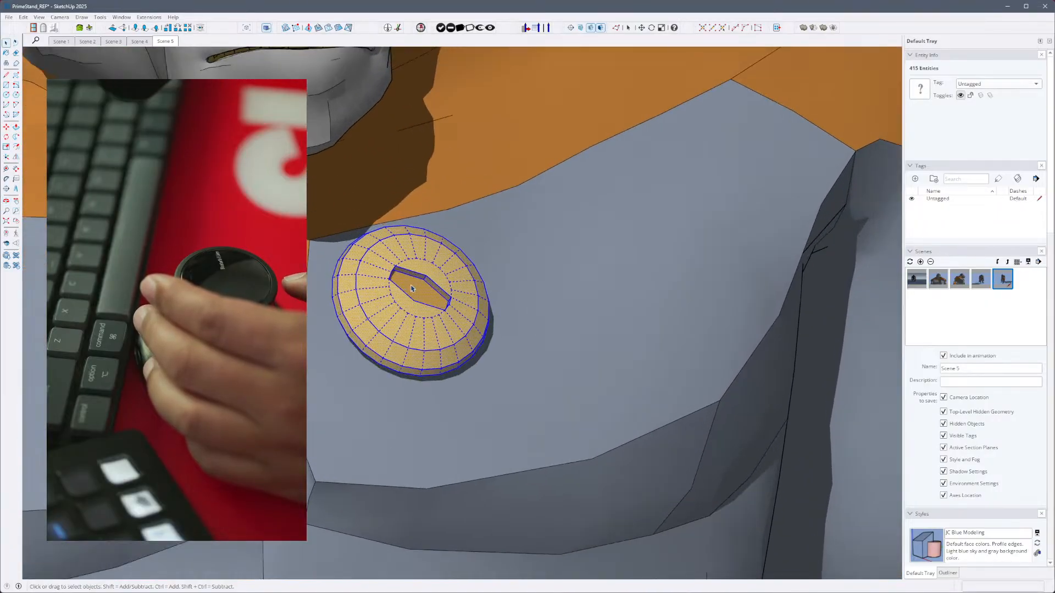
pyautogui.scroll(5, 413, 288)
pyautogui.moveTo(631, 283); pyautogui.dragTo(242, 291, button='middle')
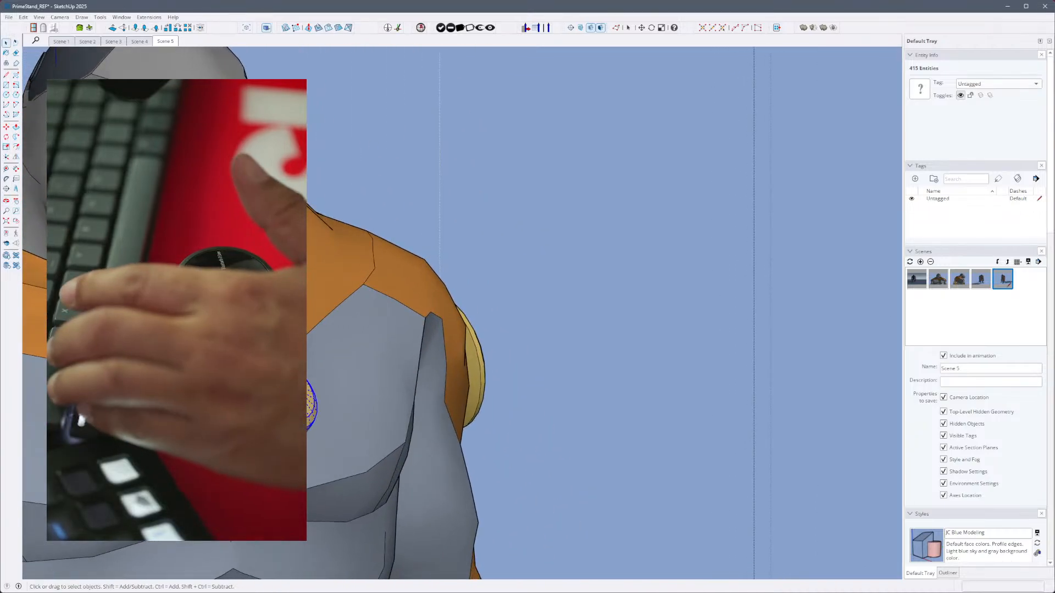
pyautogui.hotkey('ctrl', 'g')
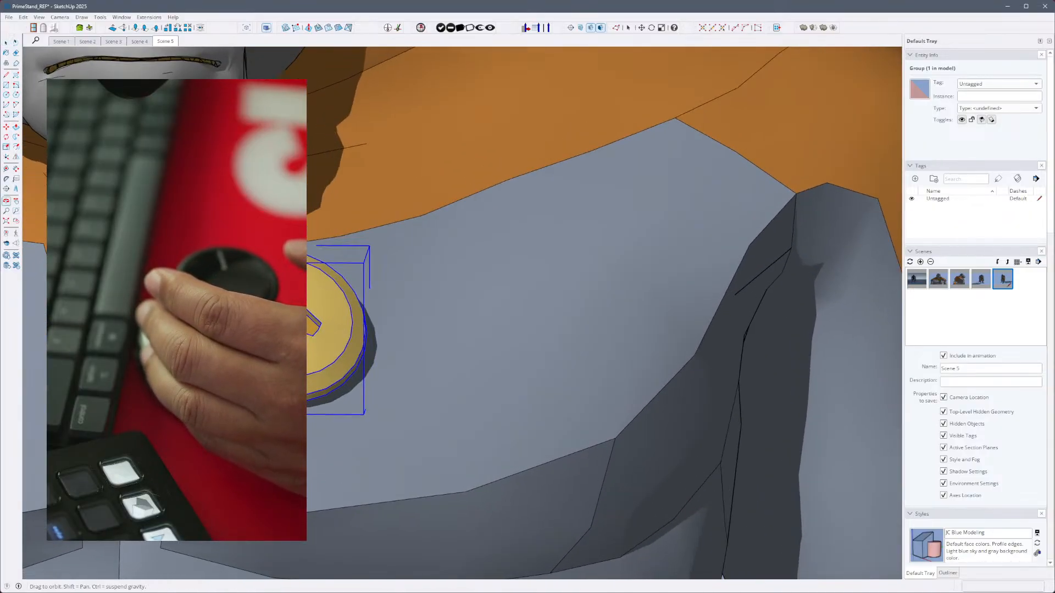
# - Open the gorilla's yellow chest button group for editing and toggle the rest of the model, ending with it hidden
pyautogui.doubleClick(291, 324)
pyautogui.moveTo(472, 342); pyautogui.dragTo(368, 348, button='middle')
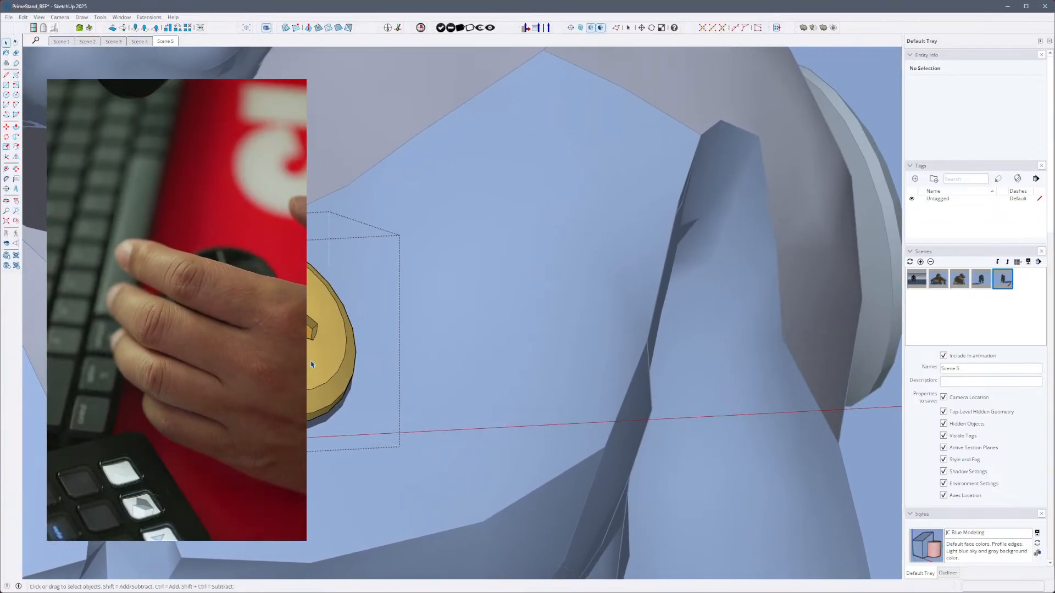
pyautogui.press('h')
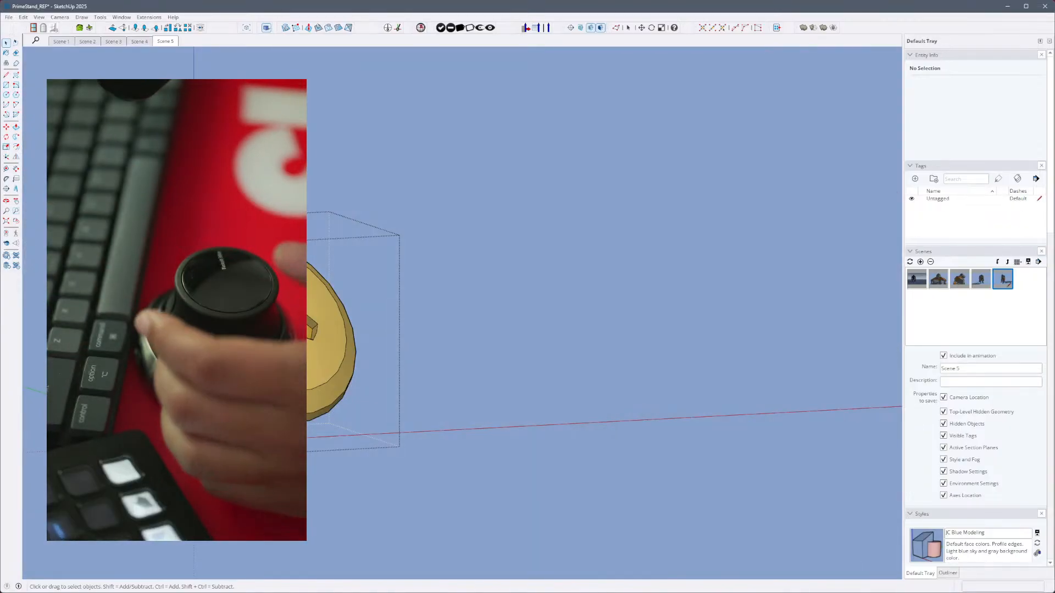
pyautogui.press('h')
pyautogui.press('h')
pyautogui.press('h')
pyautogui.press('h')
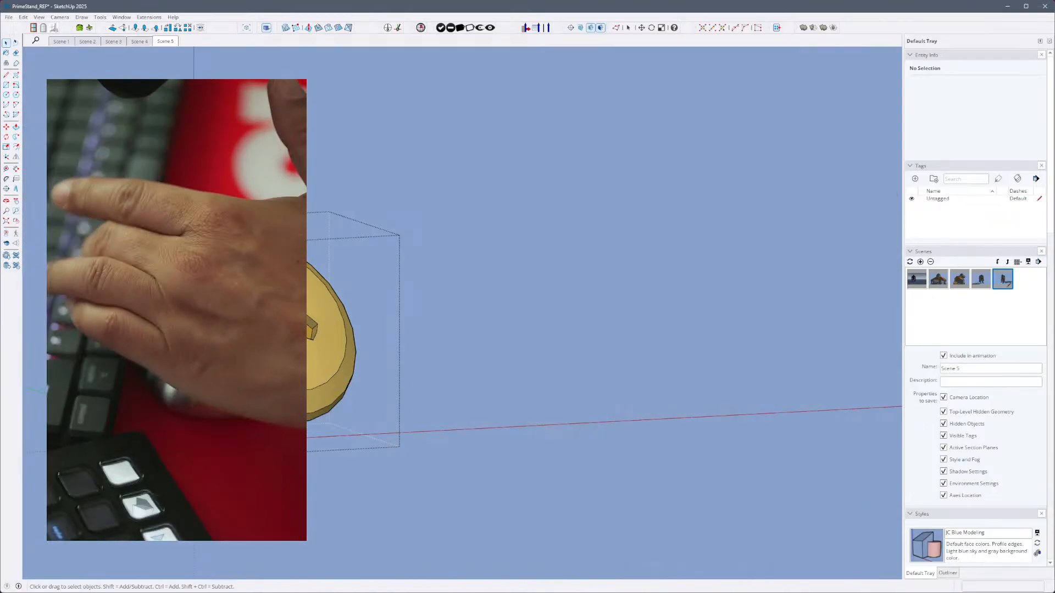
pyautogui.press('h')
pyautogui.press('h')
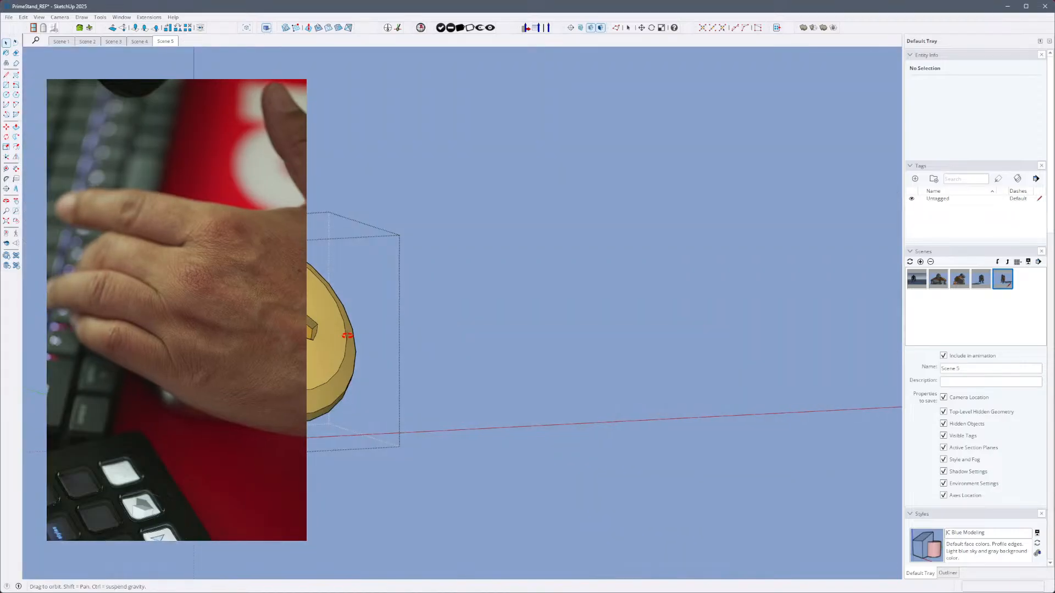
# - Inspect the isolated button from behind and select an edge on its back
pyautogui.moveTo(349, 334); pyautogui.dragTo(702, 265, button='middle')
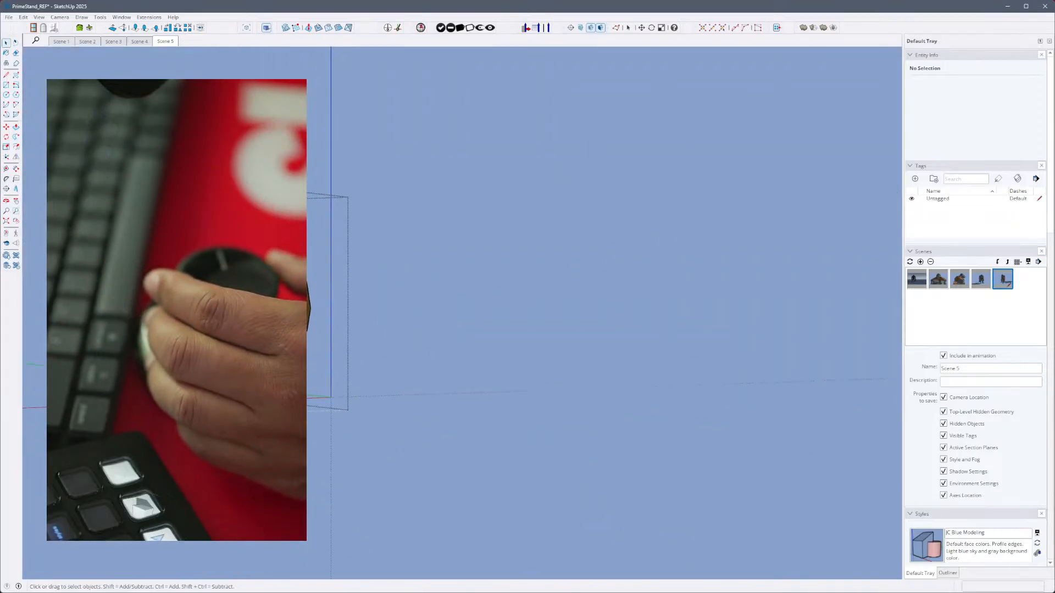
pyautogui.scroll(4, 147, 251)
pyautogui.moveTo(165, 275); pyautogui.dragTo(172, 280, button='middle')
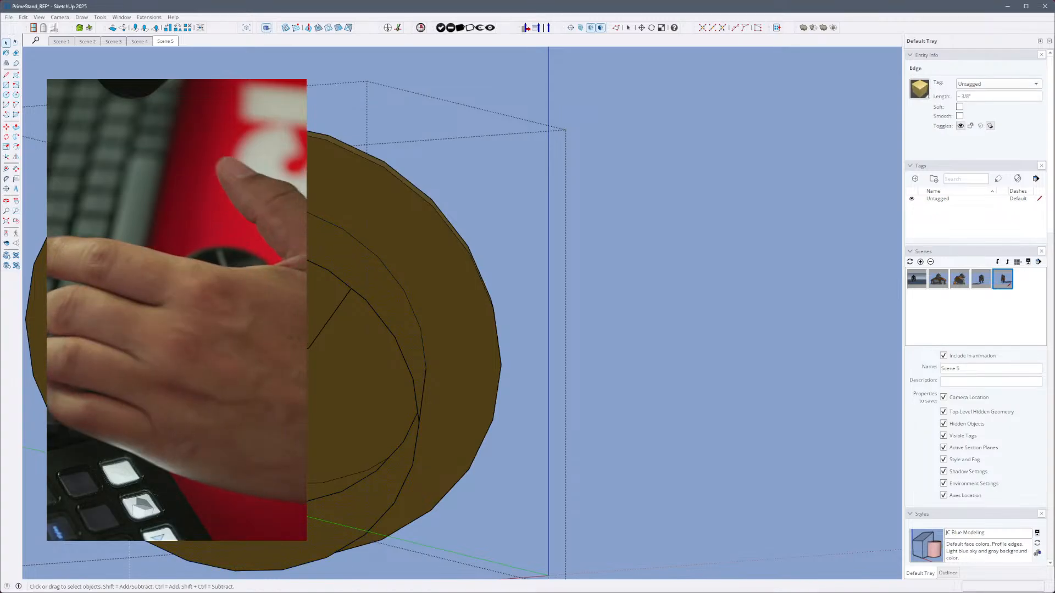
pyautogui.press('l')
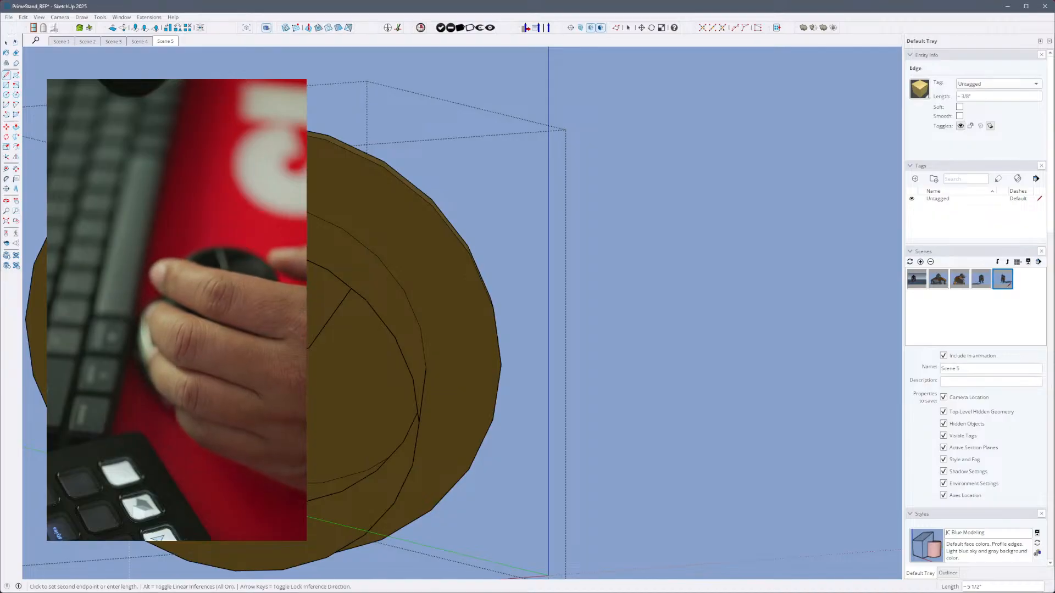
pyautogui.moveTo(323, 437); pyautogui.dragTo(331, 409, button='middle')
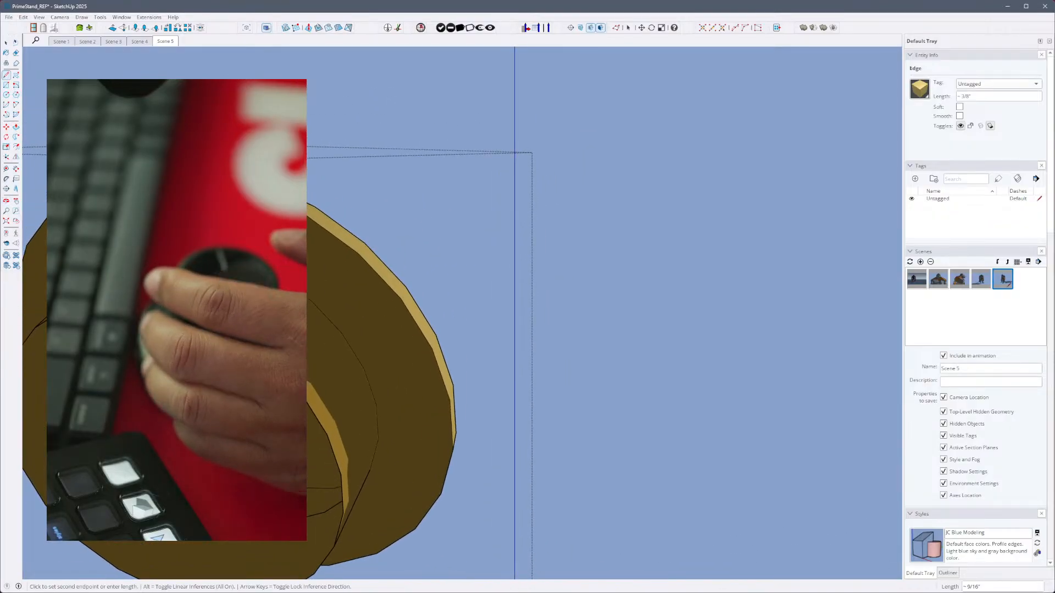
pyautogui.press('Escape')
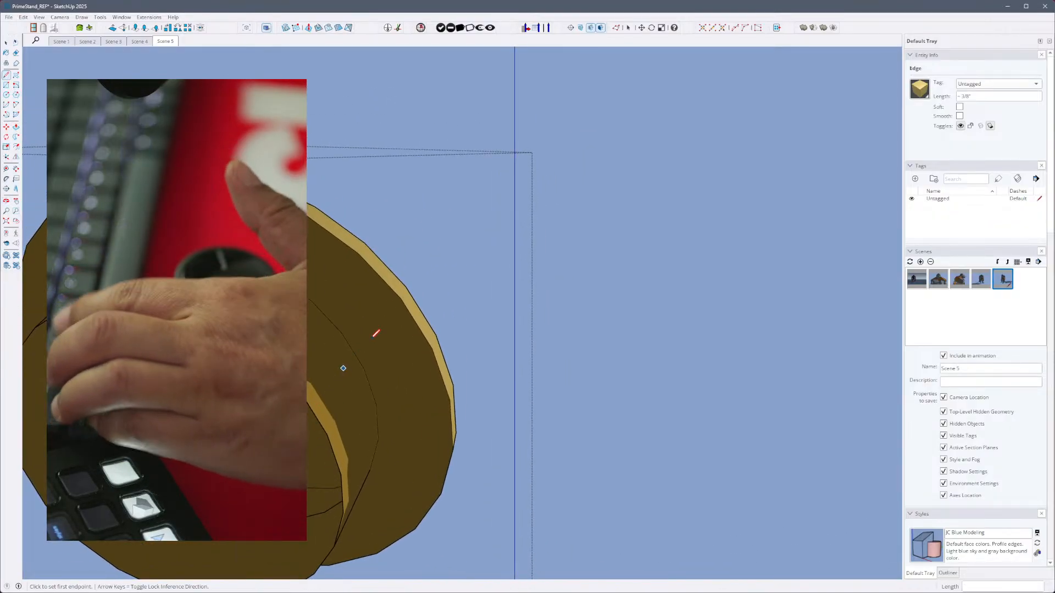
pyautogui.moveTo(372, 331)
pyautogui.mouseDown(button='middle')
pyautogui.moveTo(419, 179)
pyautogui.moveTo(436, 176)
pyautogui.moveTo(459, 207)
pyautogui.moveTo(446, 236)
pyautogui.mouseUp(button='middle')
pyautogui.press('space')
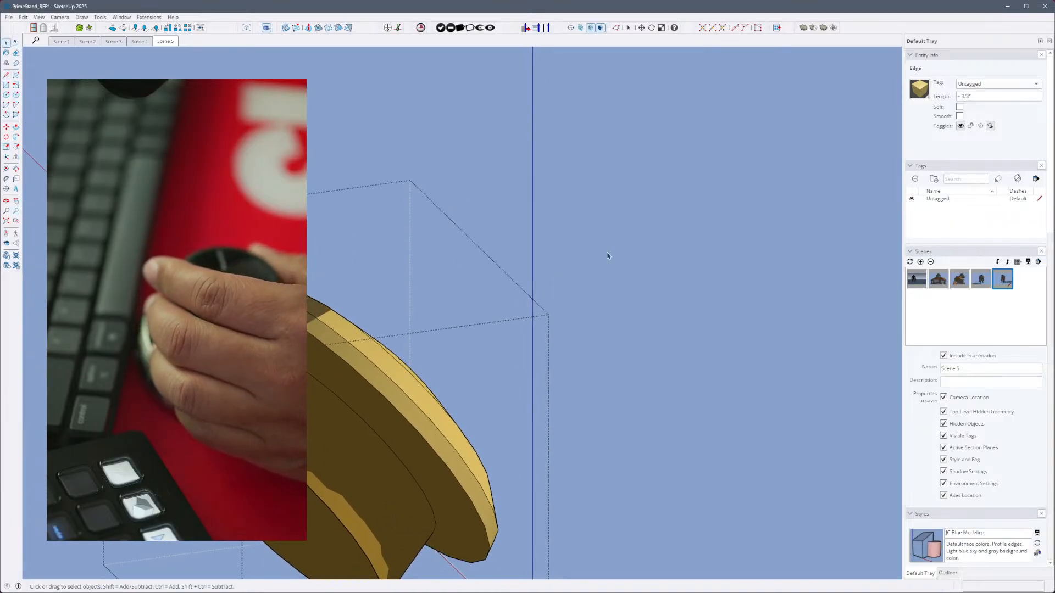
# - Close the chest button group and bring the gorilla's full figure back into view
pyautogui.click(607, 255)
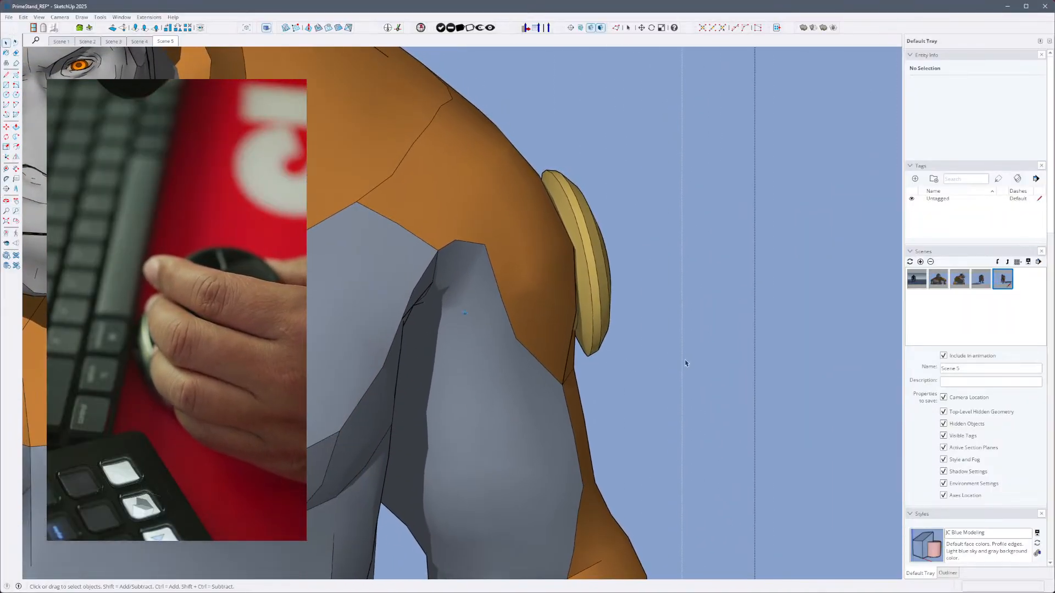
pyautogui.hotkey('shift', 'z')
pyautogui.moveTo(690, 362); pyautogui.dragTo(621, 379, button='middle')
pyautogui.scroll(3, 539, 263)
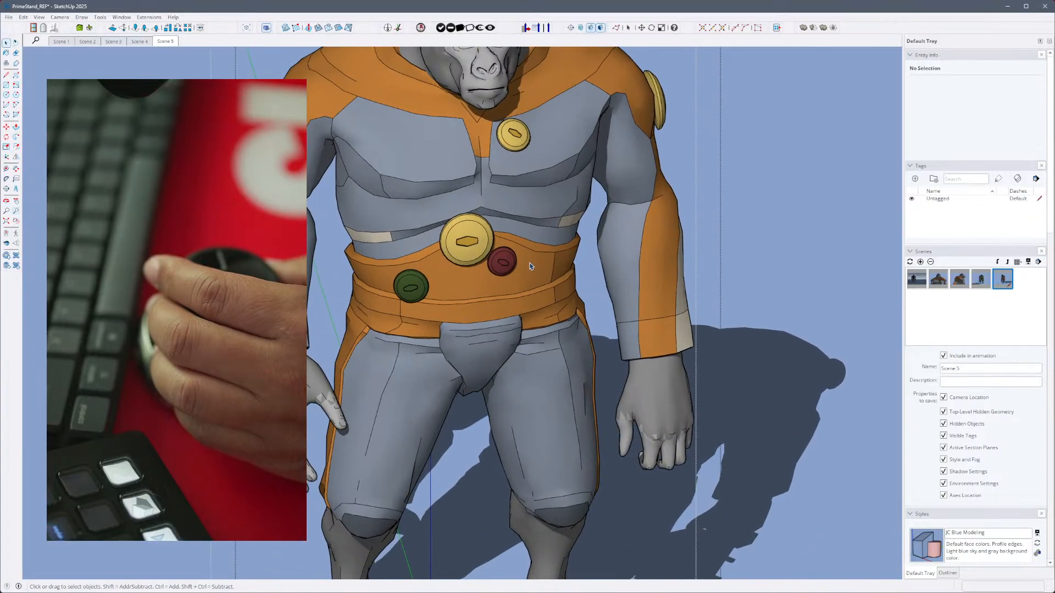
pyautogui.moveTo(531, 266); pyautogui.dragTo(417, 297, button='middle')
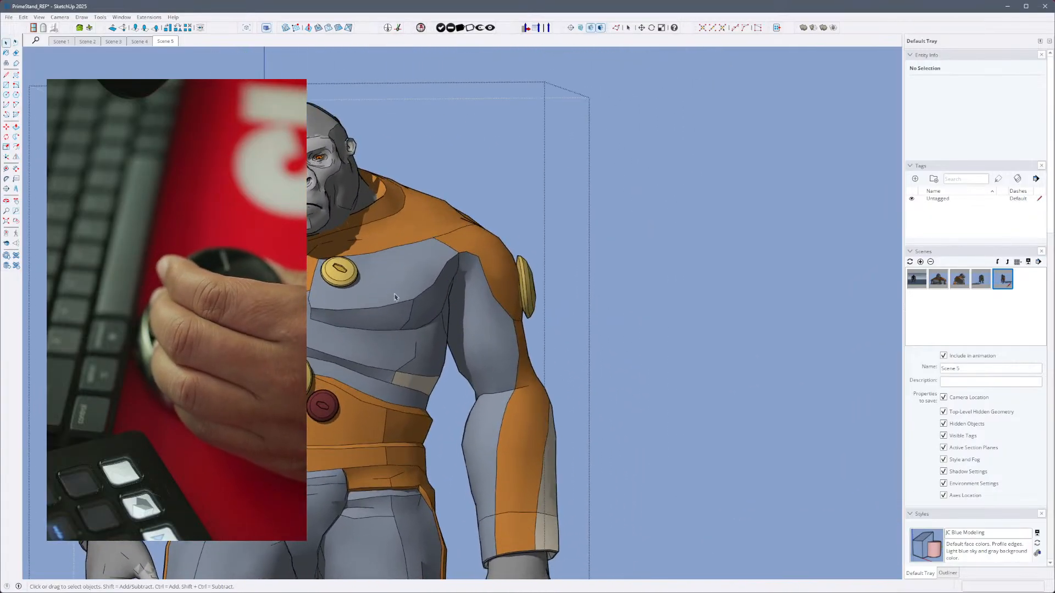
# - Reopen the yellow chest button group, toggle the rest of the model on, and hide it again
pyautogui.click(339, 271)
pyautogui.scroll(5, 340, 272)
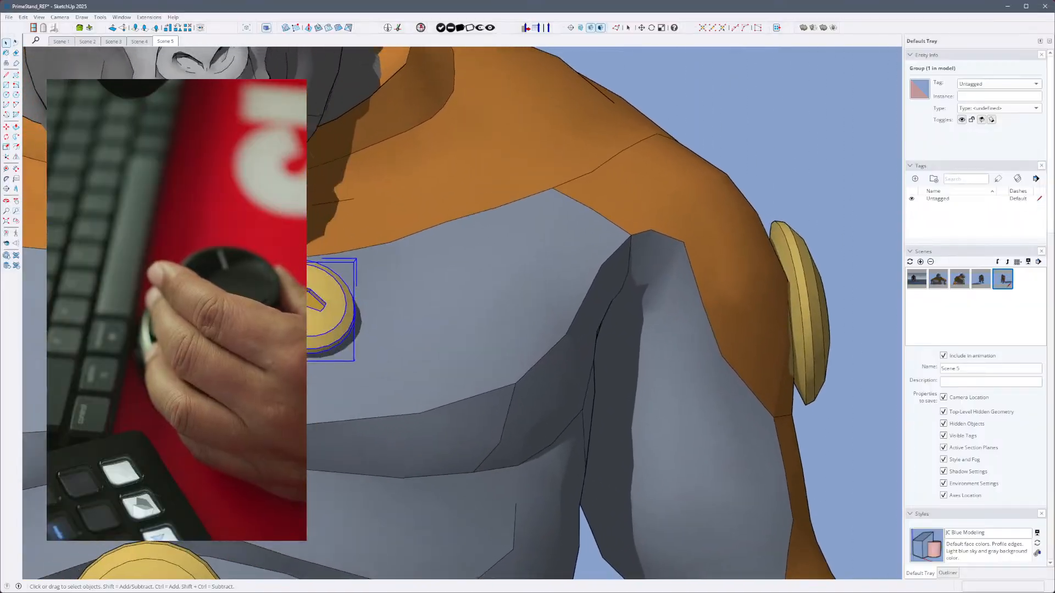
pyautogui.scroll(3, 310, 295)
pyautogui.doubleClick(310, 295)
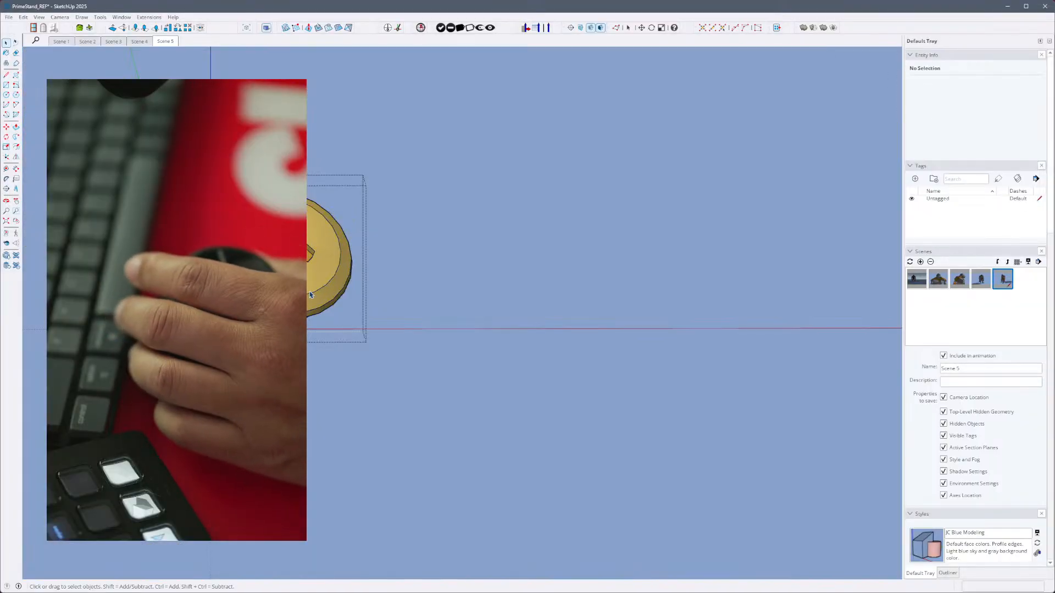
pyautogui.press('h')
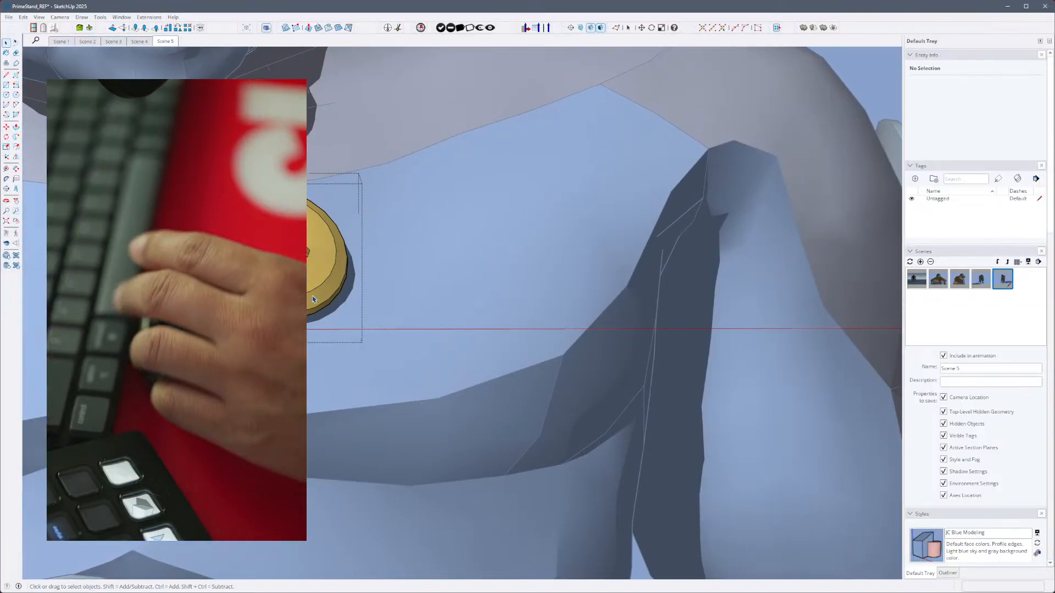
pyautogui.press('h')
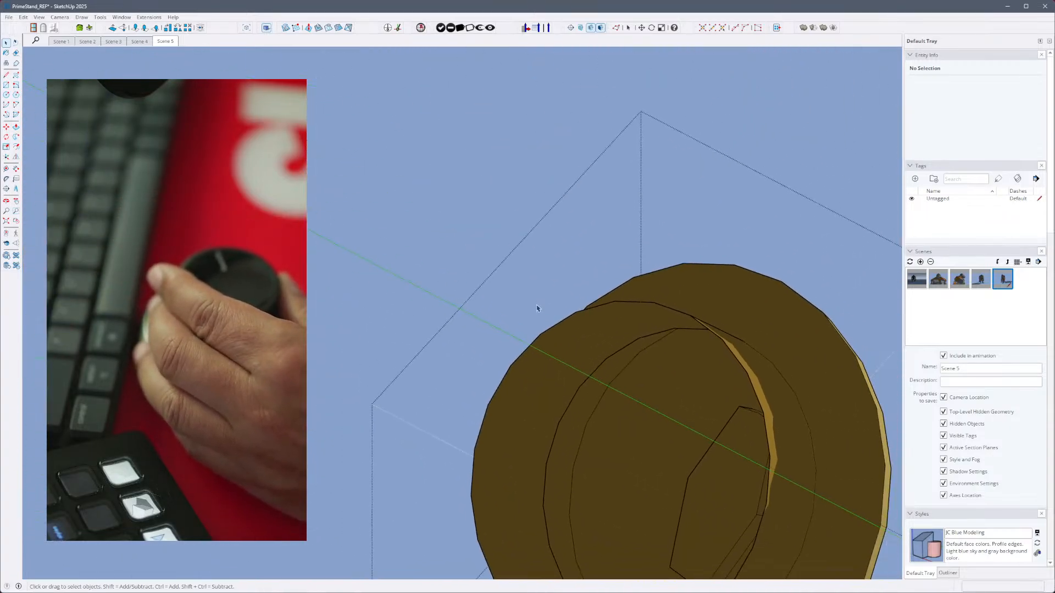
# - Examine the back of the button by selecting its surfaces and an edge in turn from different angles
pyautogui.click(579, 338)
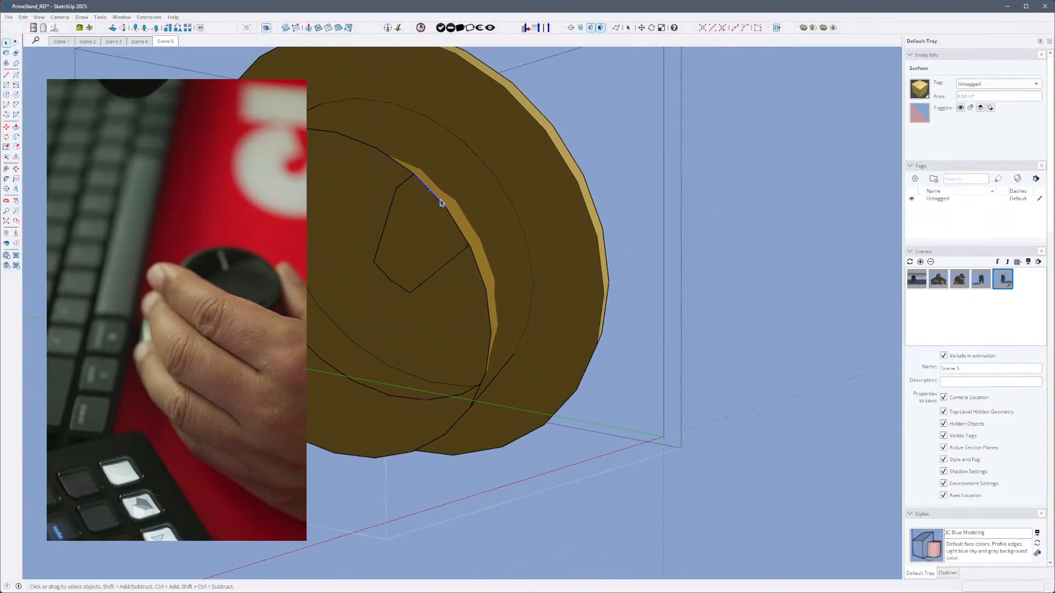
pyautogui.click(440, 203)
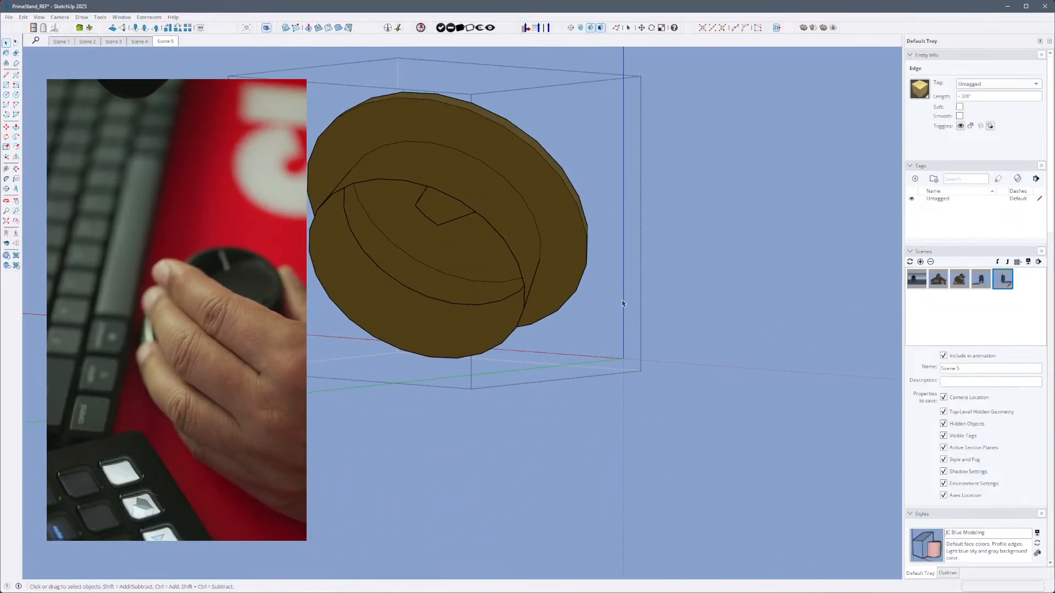
pyautogui.press('e')
pyautogui.press('space')
pyautogui.click(444, 236)
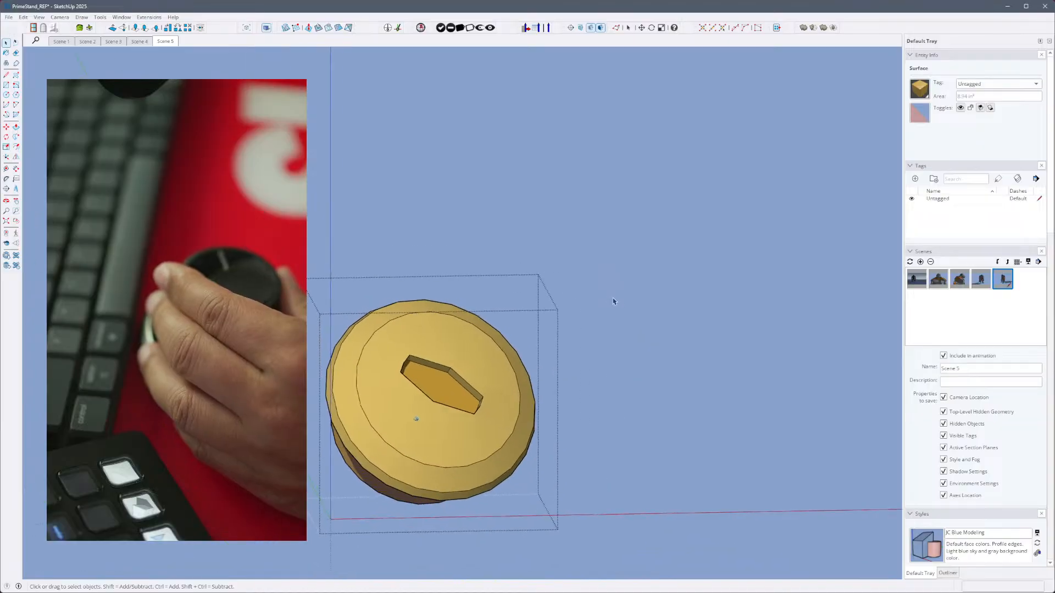
# - Switch from the button to the gorilla's body group in isolation, then show the rest of the model and close the group
pyautogui.doubleClick(612, 302)
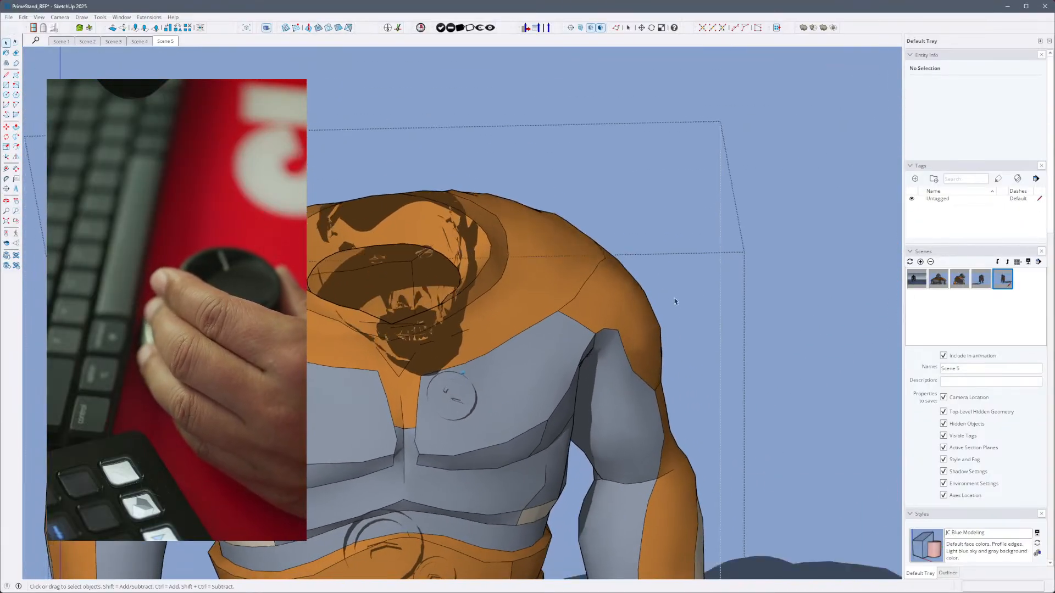
pyautogui.click(737, 306)
pyautogui.moveTo(662, 334); pyautogui.dragTo(519, 349, button='middle')
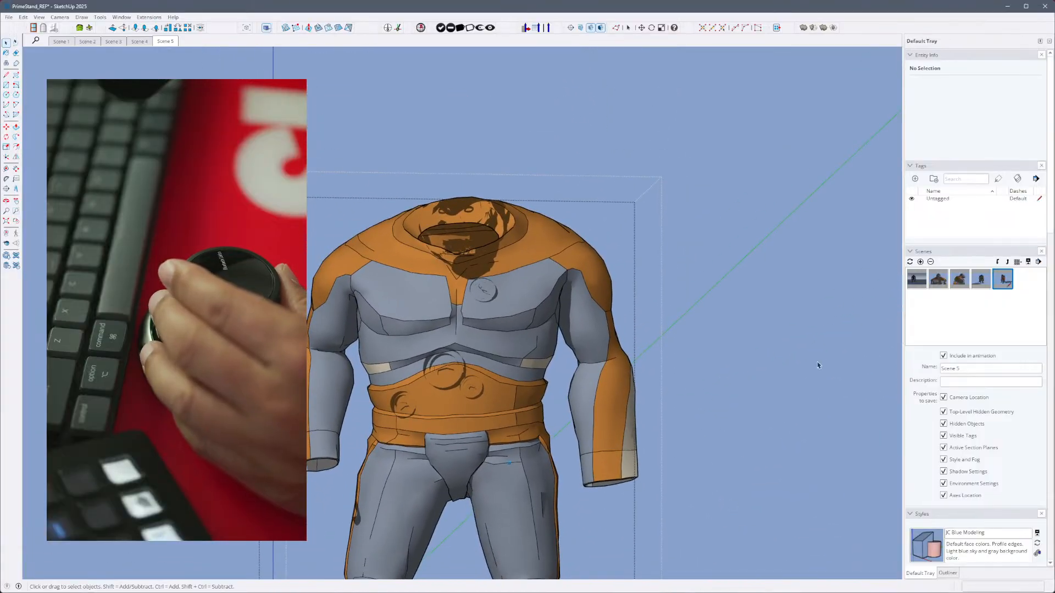
pyautogui.press('h')
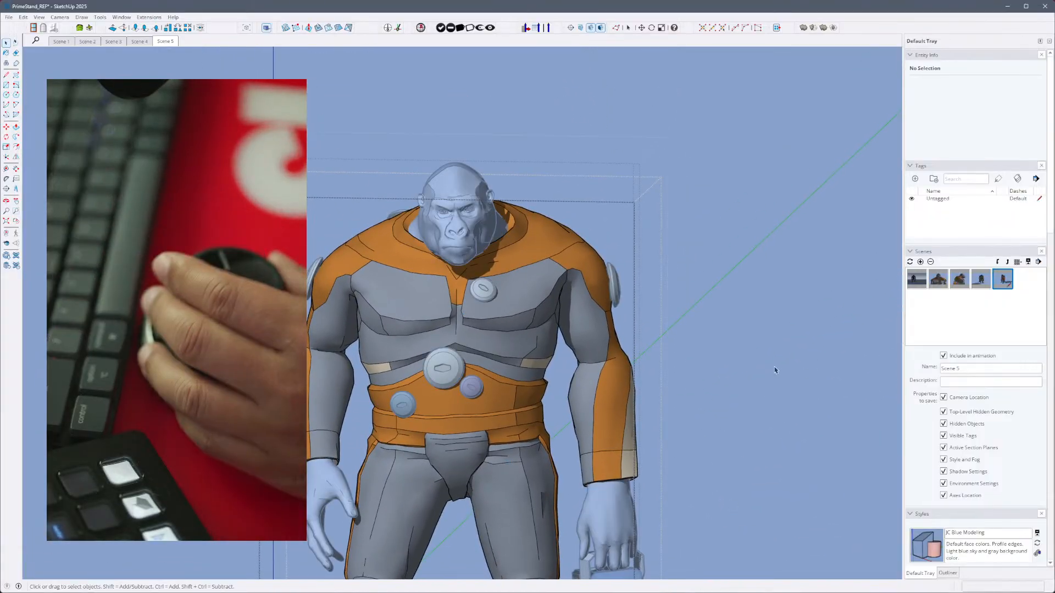
pyautogui.click(739, 385)
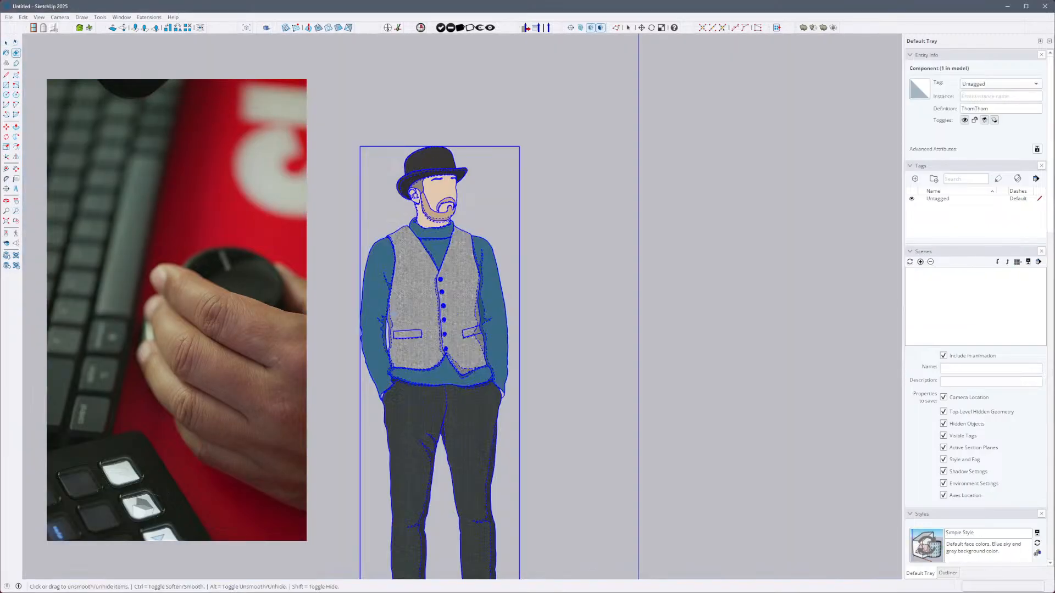
# - Try to open the recent file INT_Transport_Container_v05.skp
pyautogui.click(9, 17)
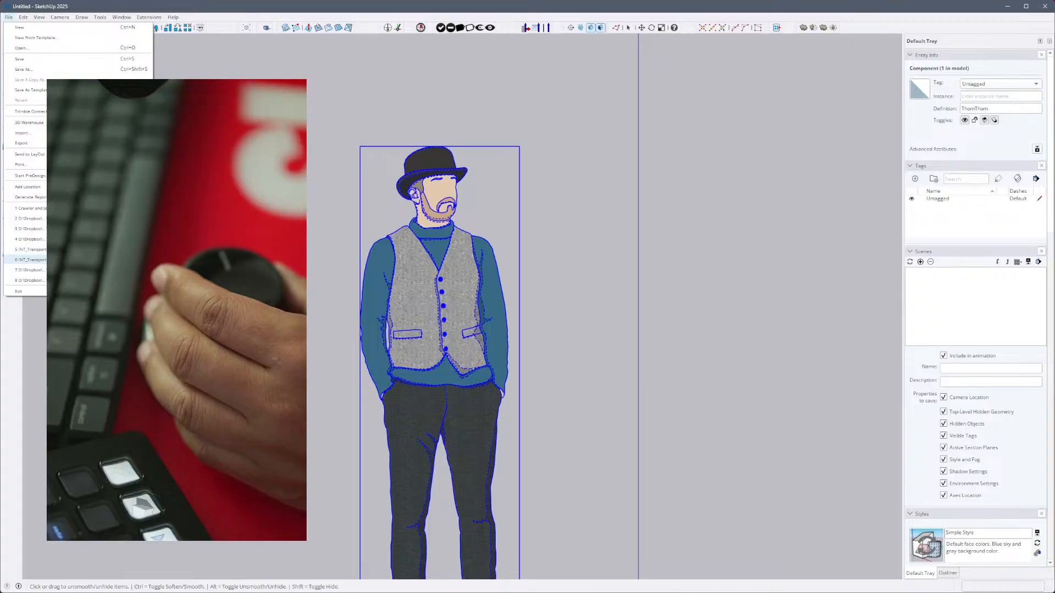
pyautogui.click(30, 249)
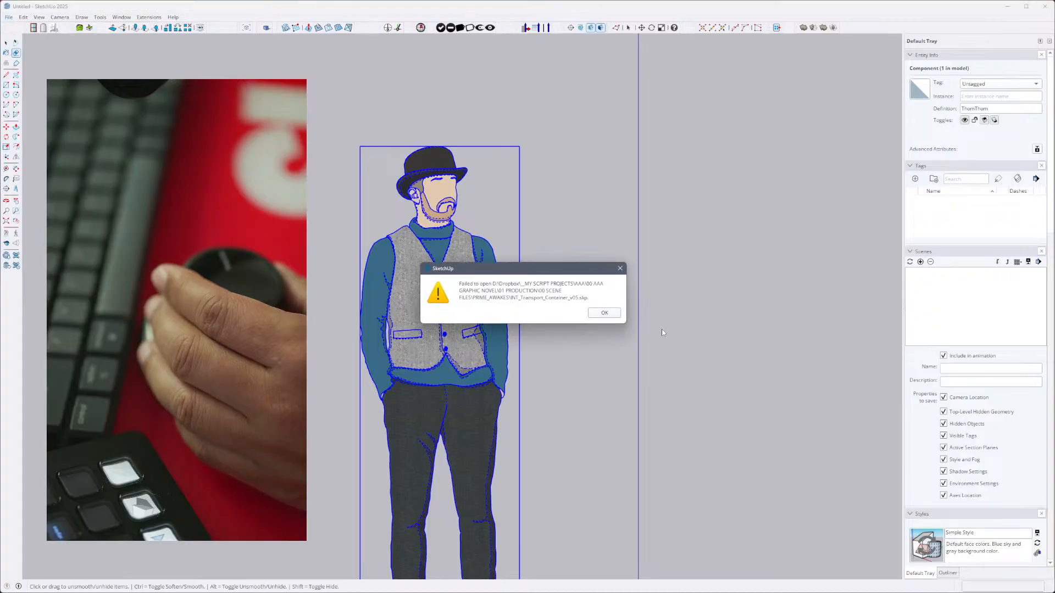
pyautogui.click(603, 313)
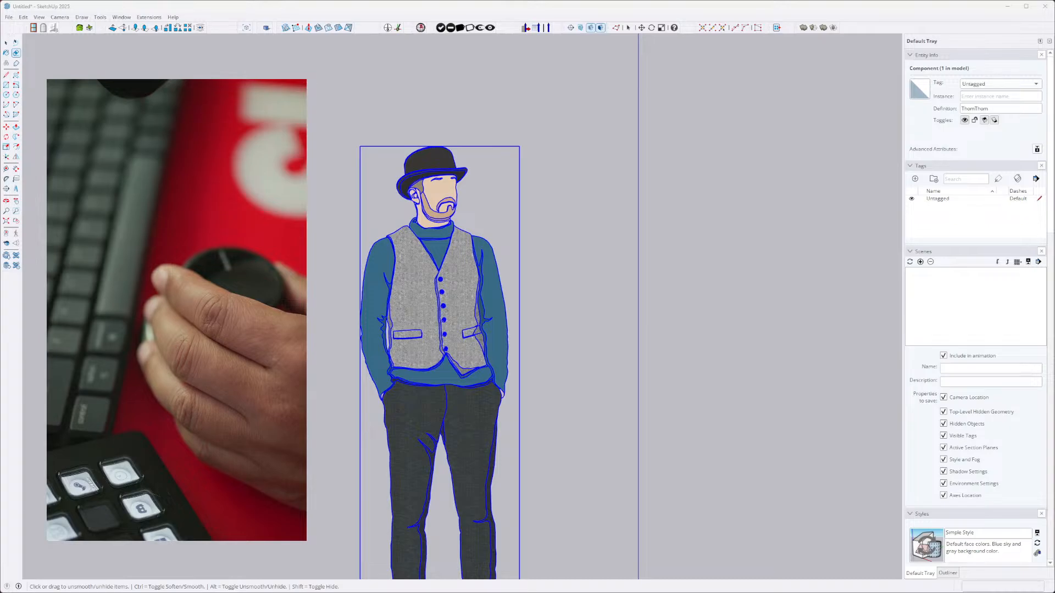
# - Try to open the recent file INT_Transport_Container_v04.skp, discarding the changes to the untitled model
pyautogui.click(17, 3)
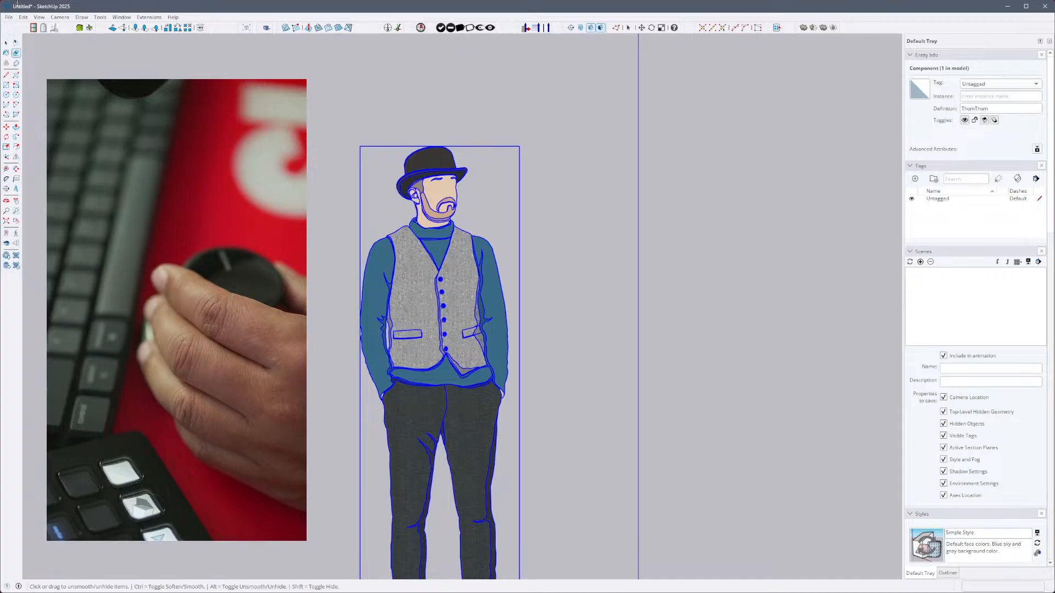
pyautogui.click(9, 17)
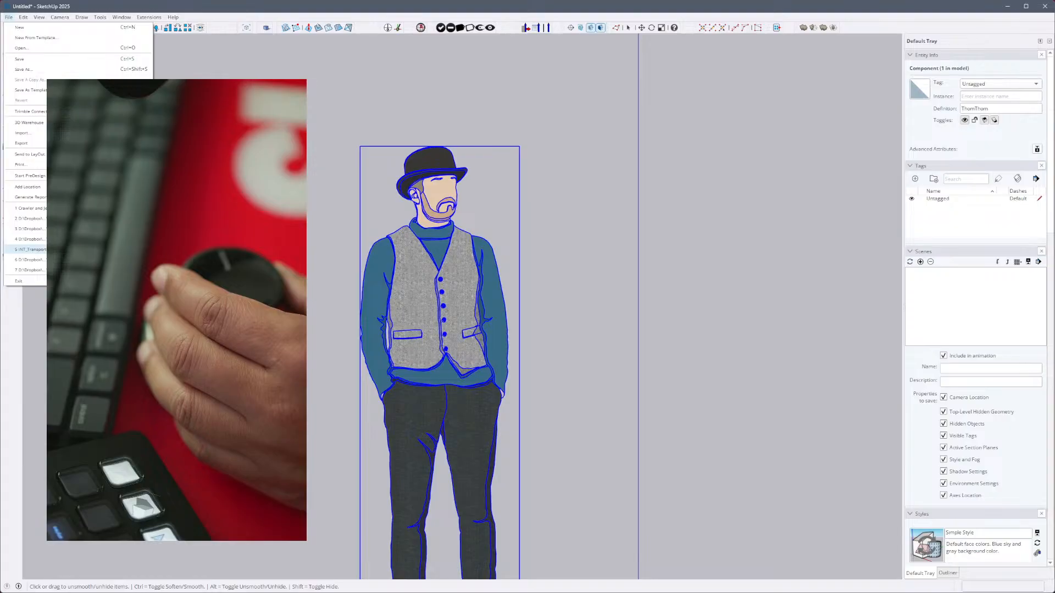
pyautogui.click(30, 250)
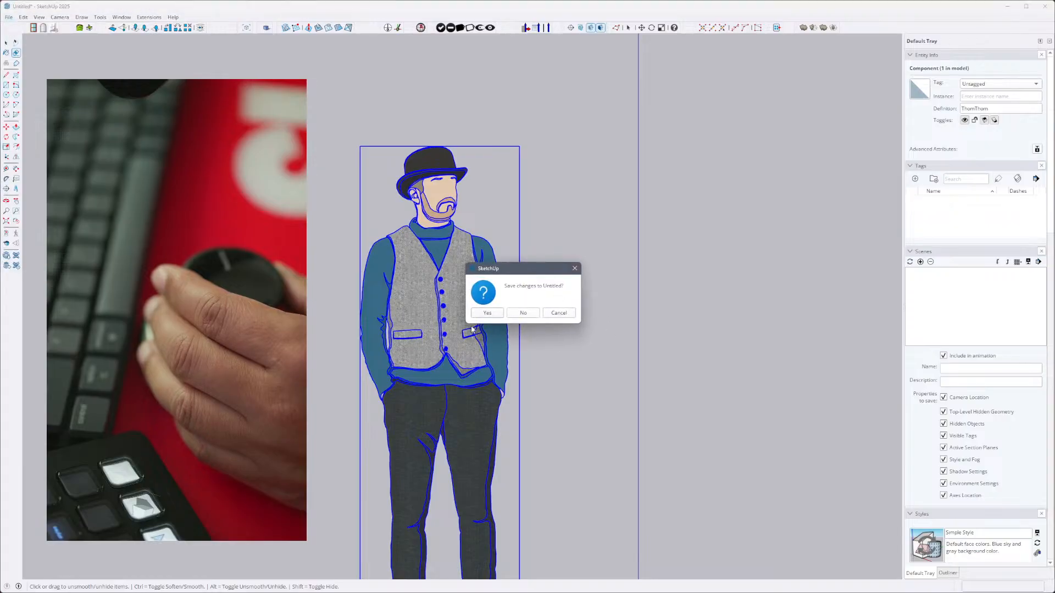
pyautogui.click(523, 314)
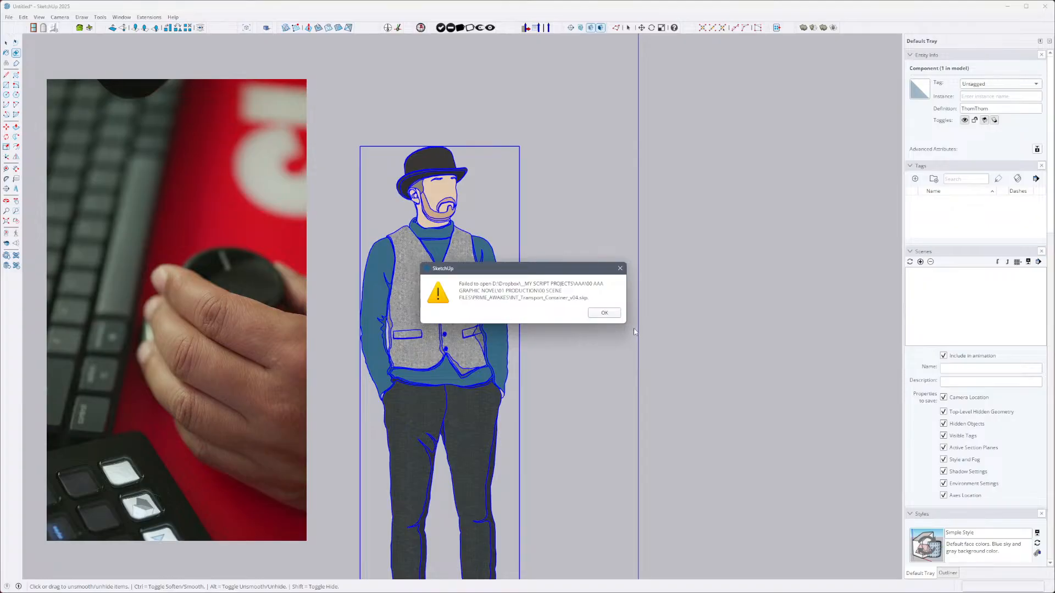
pyautogui.click(604, 313)
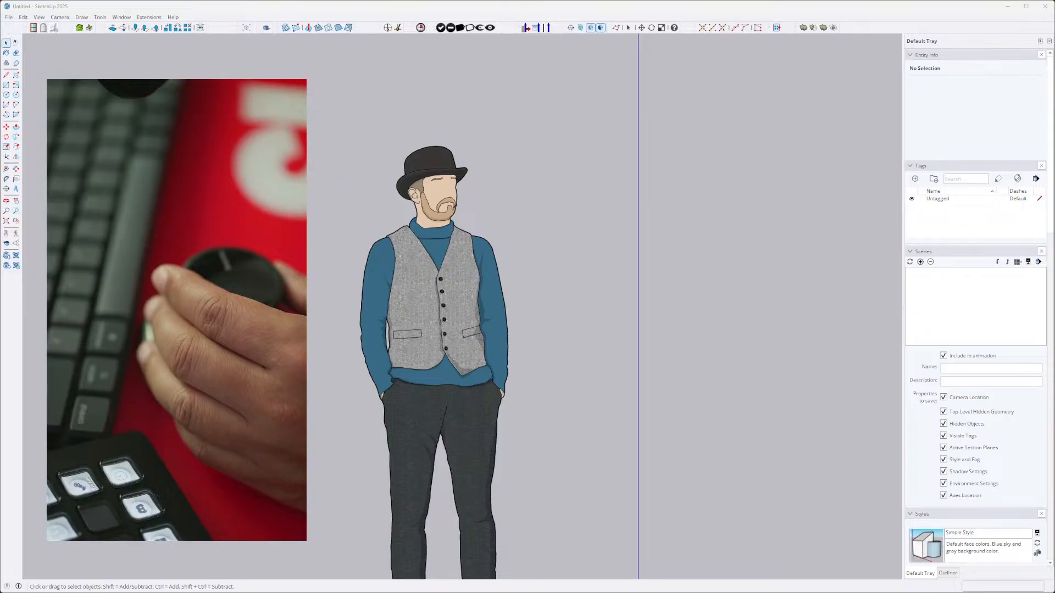
# - Select the standing scale figure in the untitled model
pyautogui.click(413, 482)
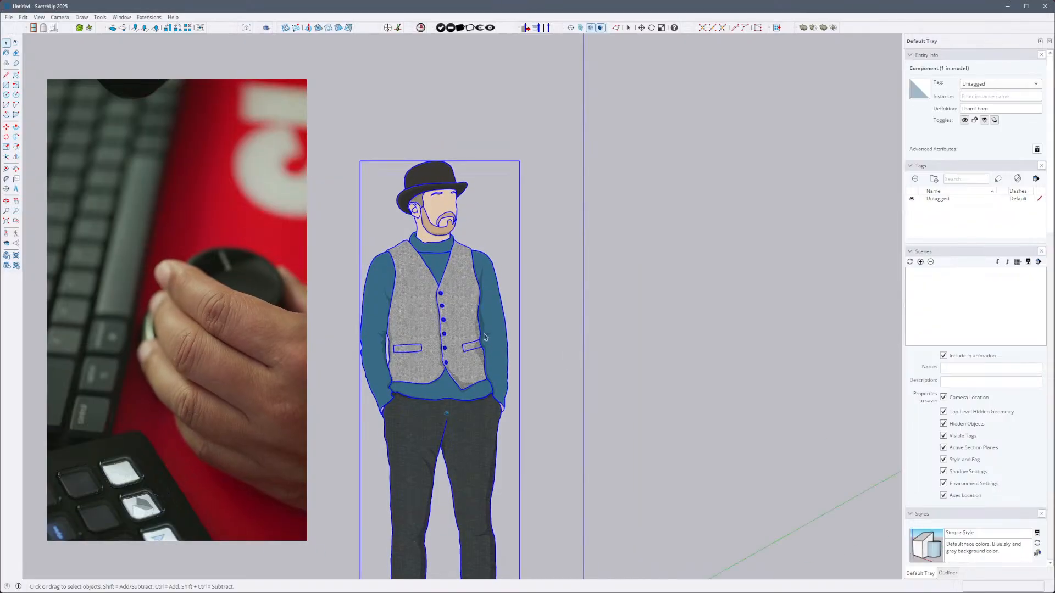
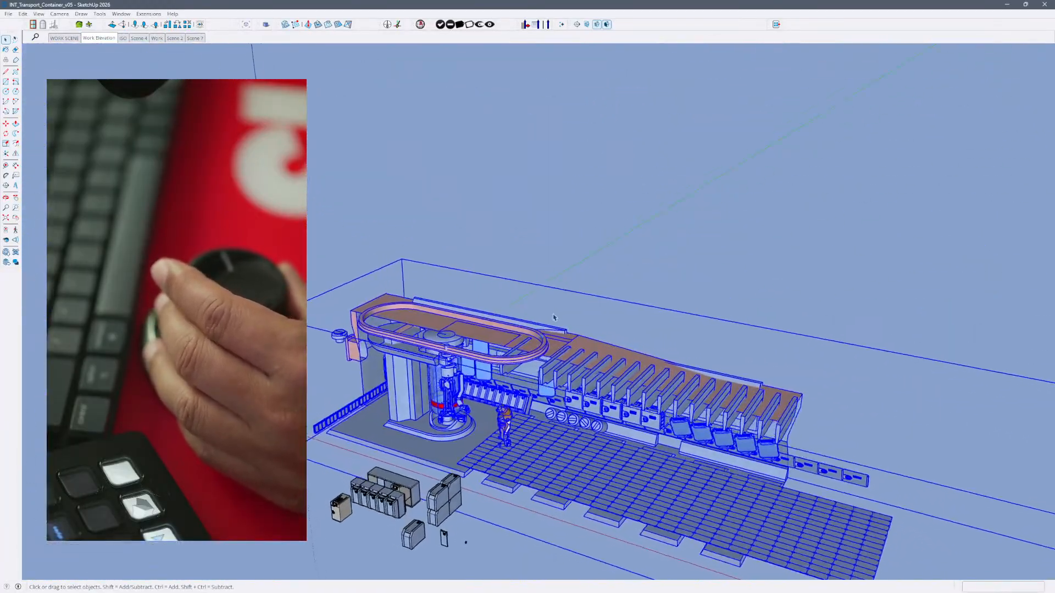
# - Select everything in the container model and close the dialog window covering it
pyautogui.click(544, 313)
pyautogui.hotkey('ctrl', 'a')
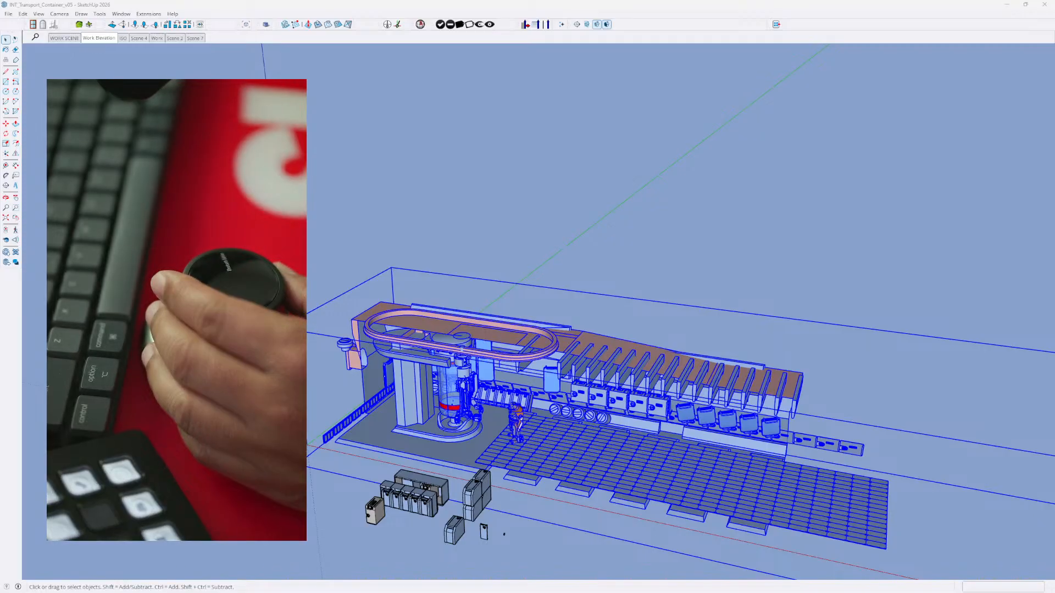
pyautogui.moveTo(247, 196); pyautogui.dragTo(270, 197)
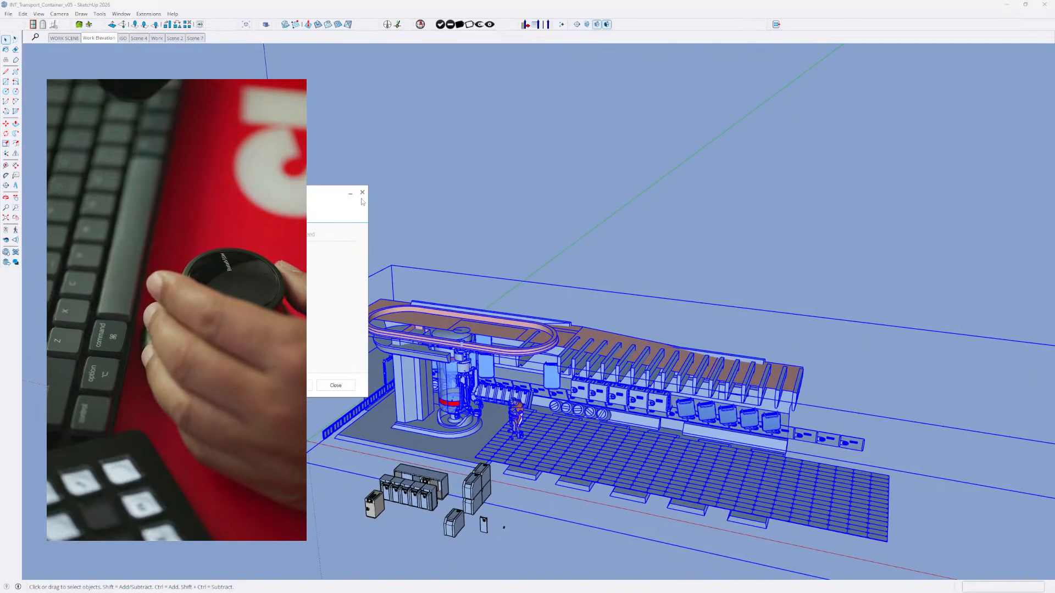
pyautogui.click(336, 386)
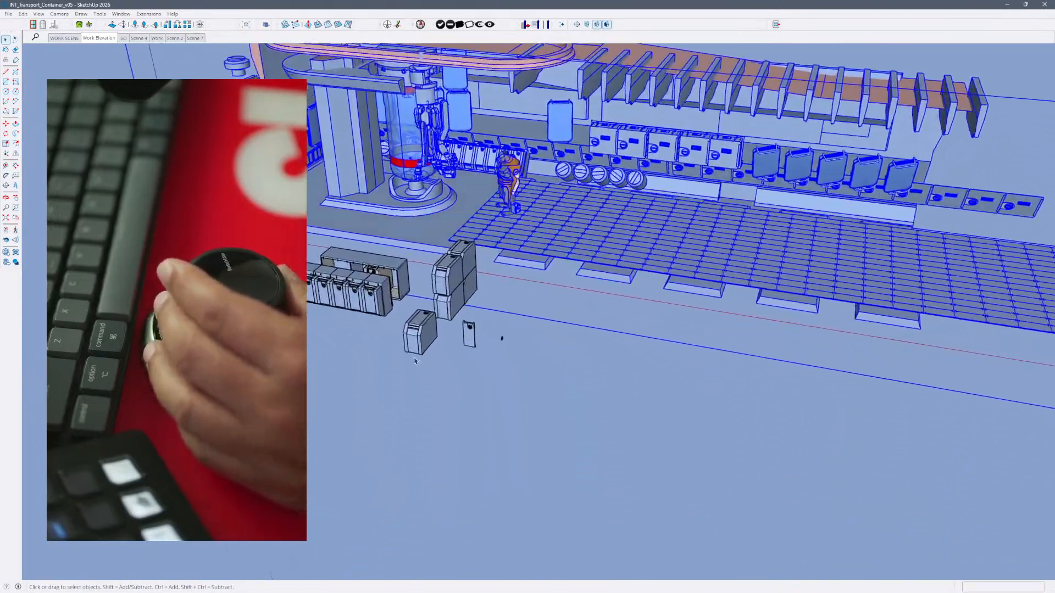
# - Select the loose container, the row of containers and the single beige container in turn, zooming to the selection
pyautogui.click(418, 346)
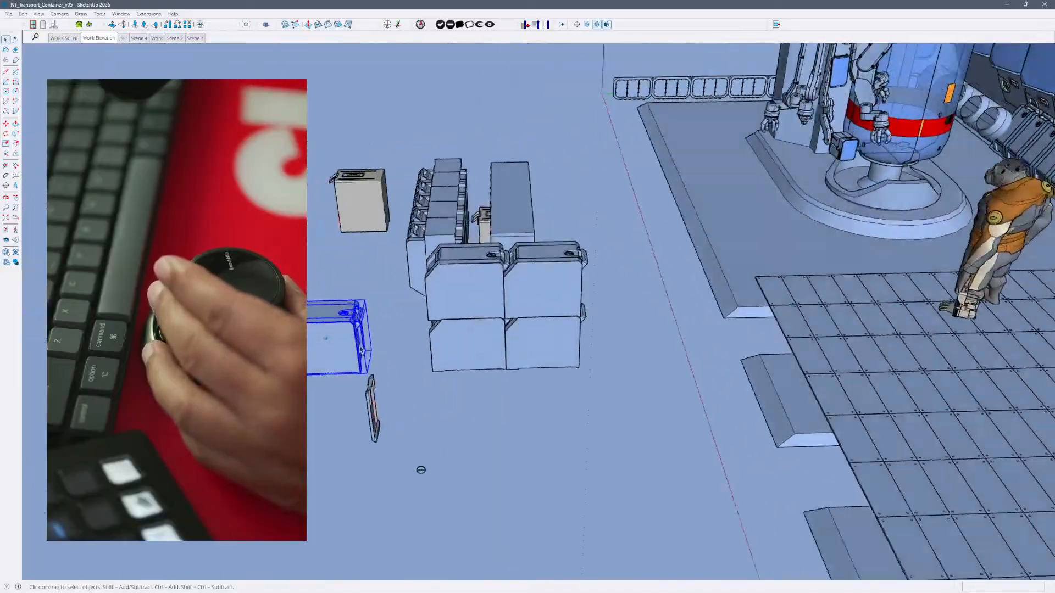
pyautogui.click(551, 329)
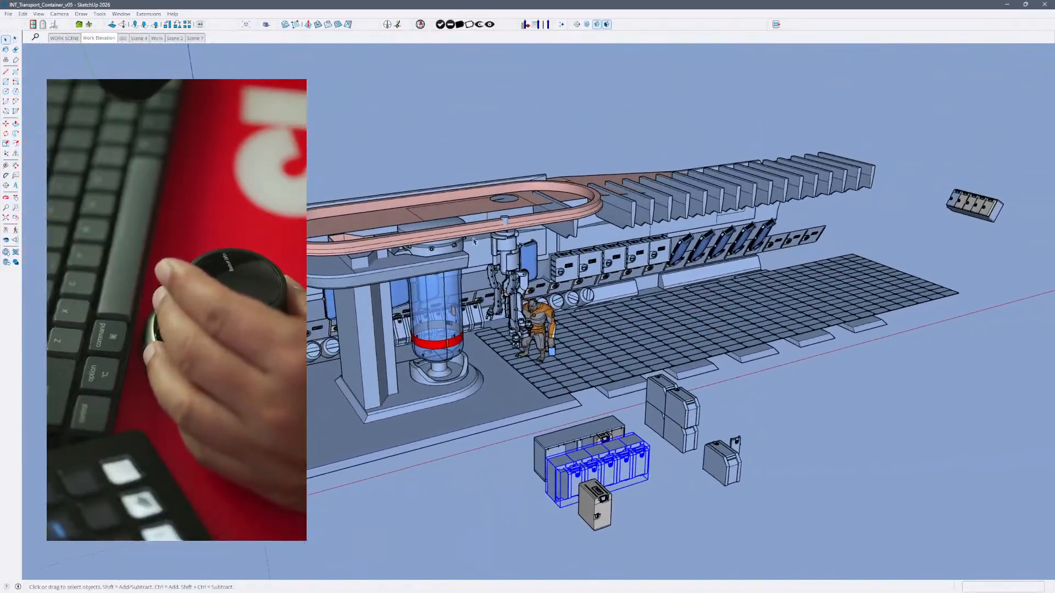
pyautogui.click(474, 241)
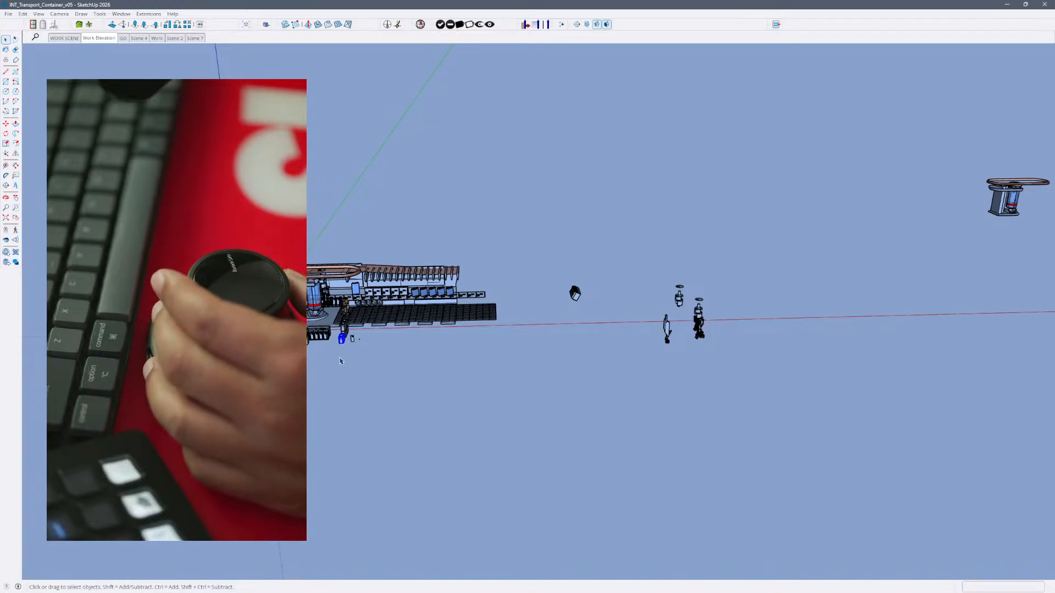
pyautogui.hotkey('shift', 'z')
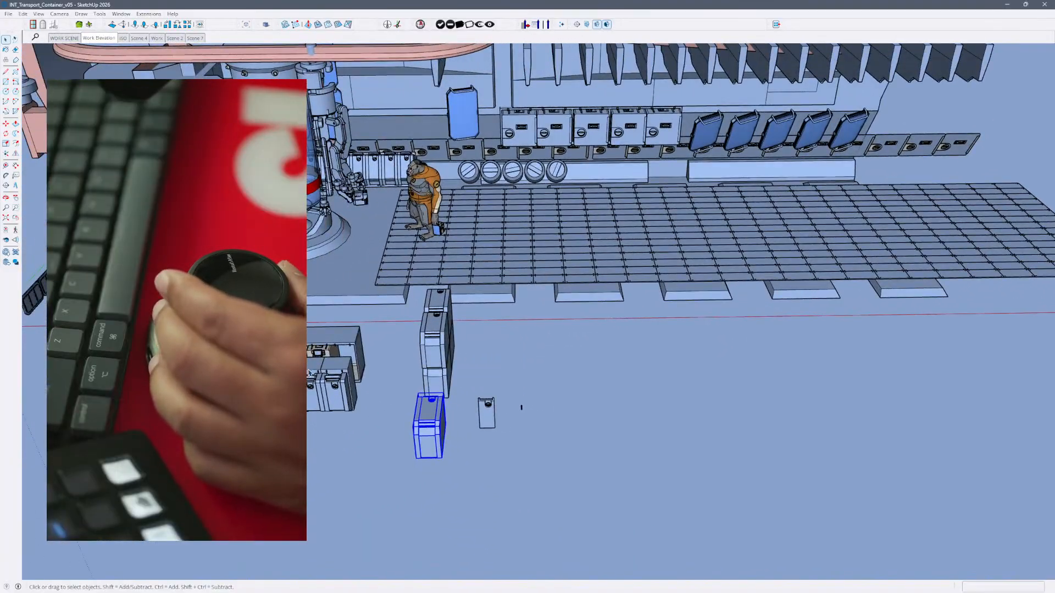
pyautogui.click(348, 403)
pyautogui.hotkey('shift', 'z')
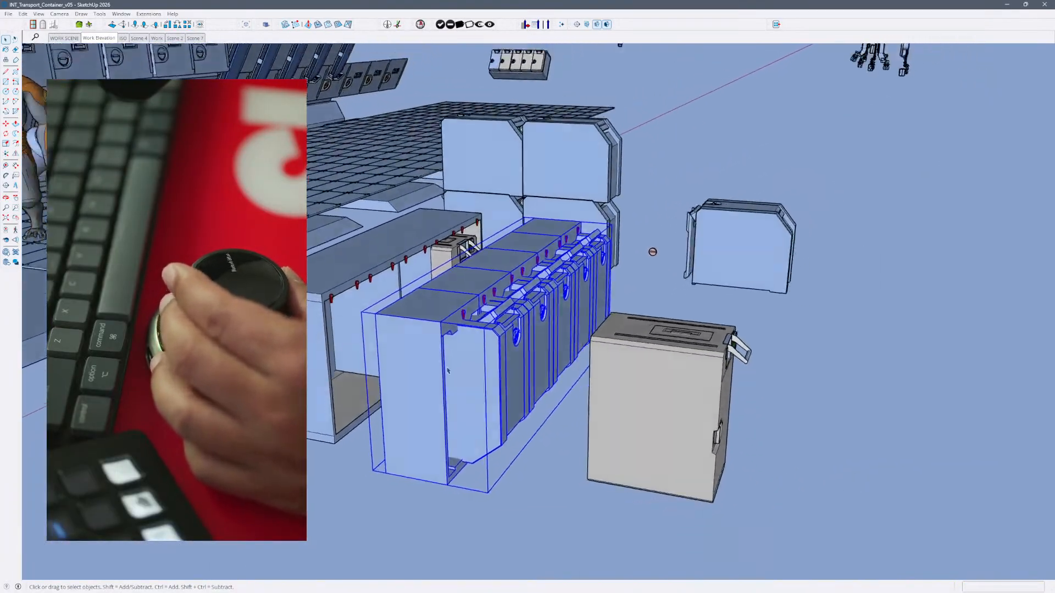
pyautogui.click(623, 331)
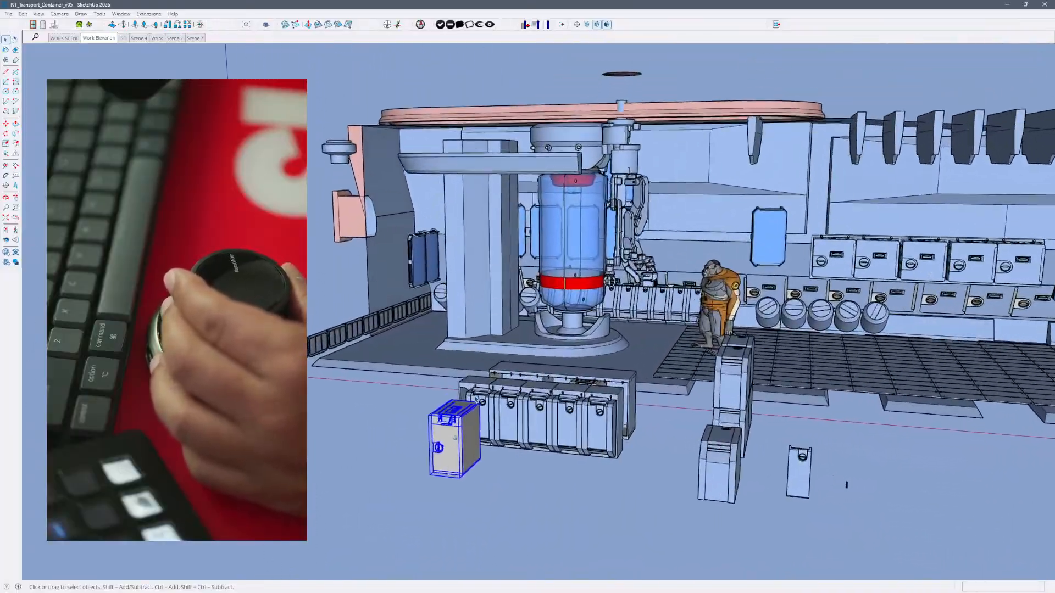
# - Examine the selected beige container and the neighbouring container row from near and far and from several sides
pyautogui.scroll(8, 388, 443)
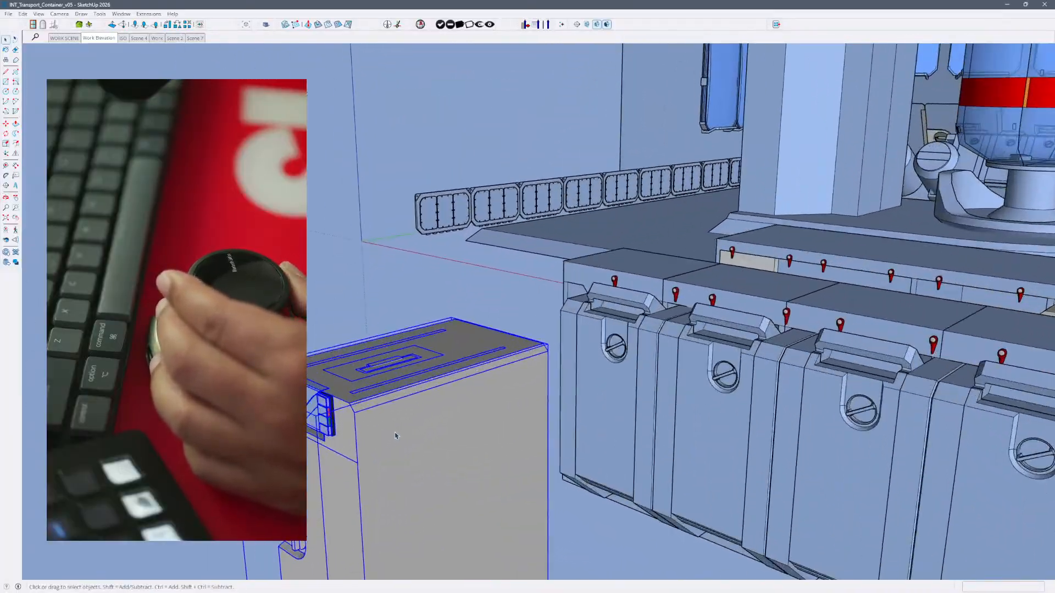
pyautogui.scroll(-2, 379, 404)
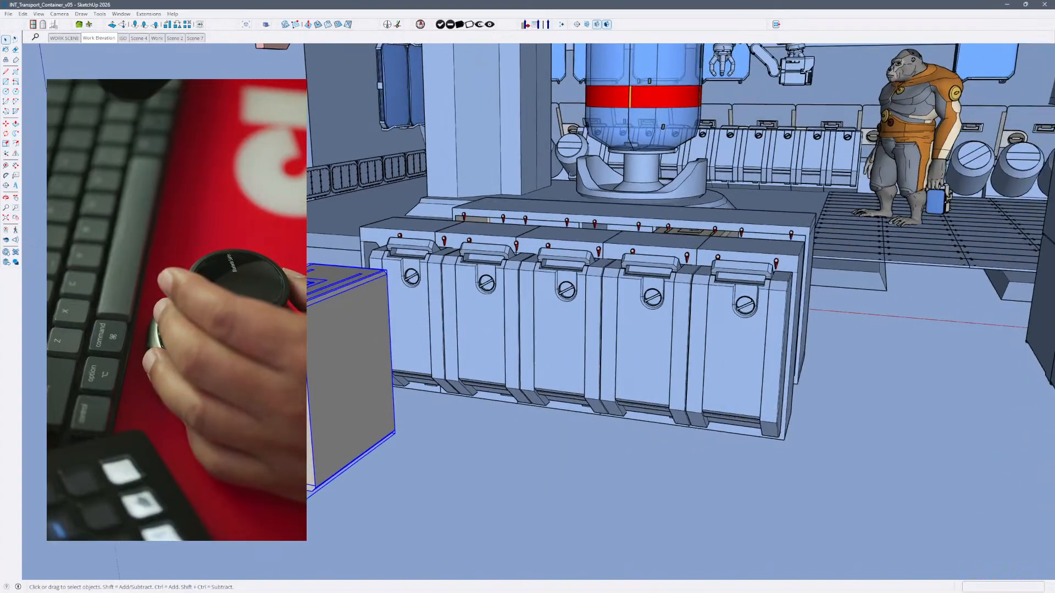
pyautogui.moveTo(324, 380); pyautogui.dragTo(533, 416, button='middle')
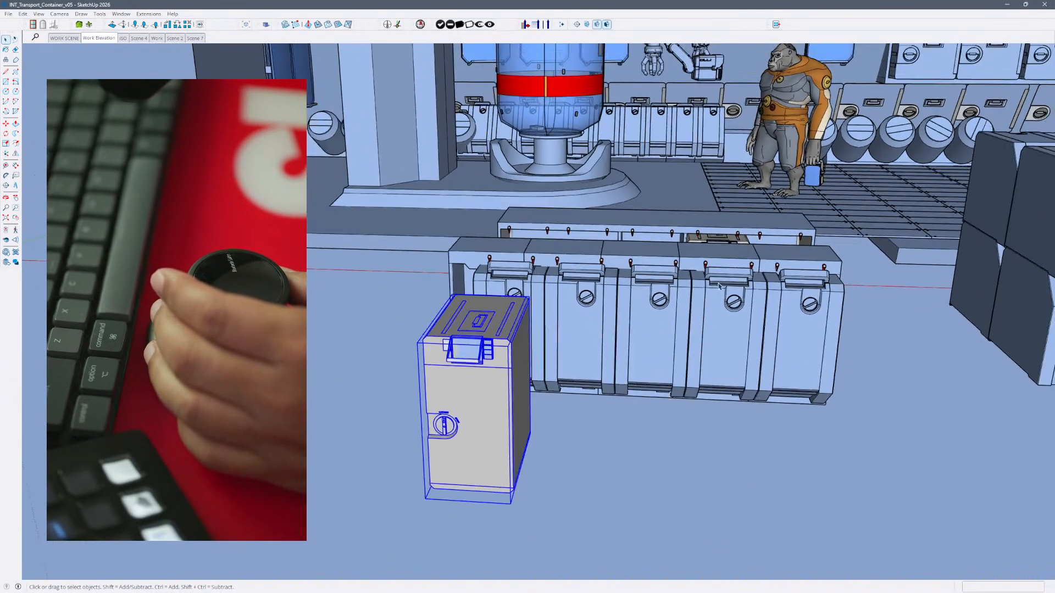
pyautogui.moveTo(642, 293); pyautogui.dragTo(678, 296, button='middle')
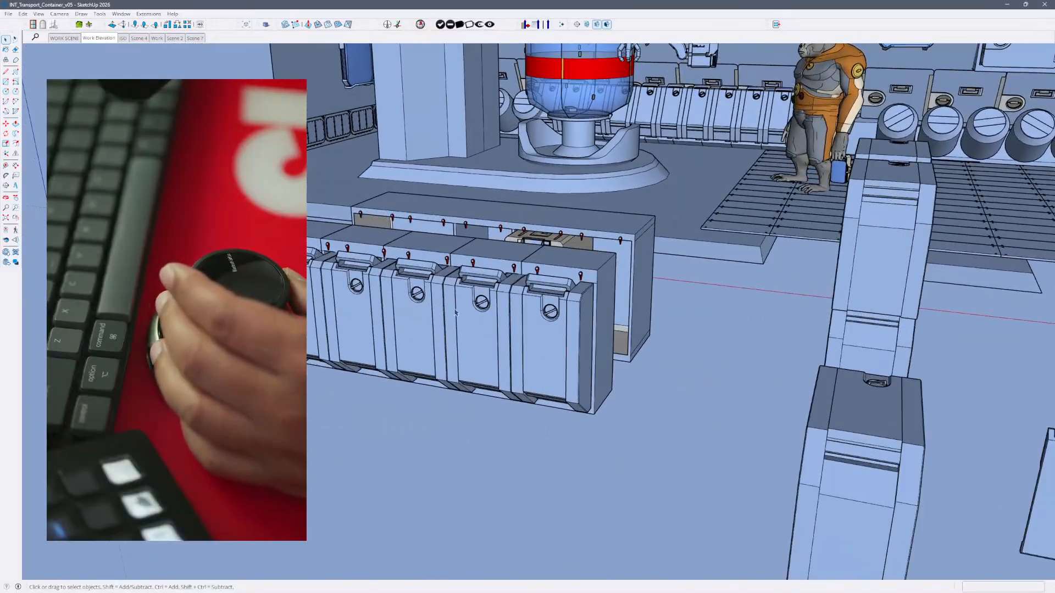
pyautogui.moveTo(590, 309); pyautogui.dragTo(590, 309, button='middle')
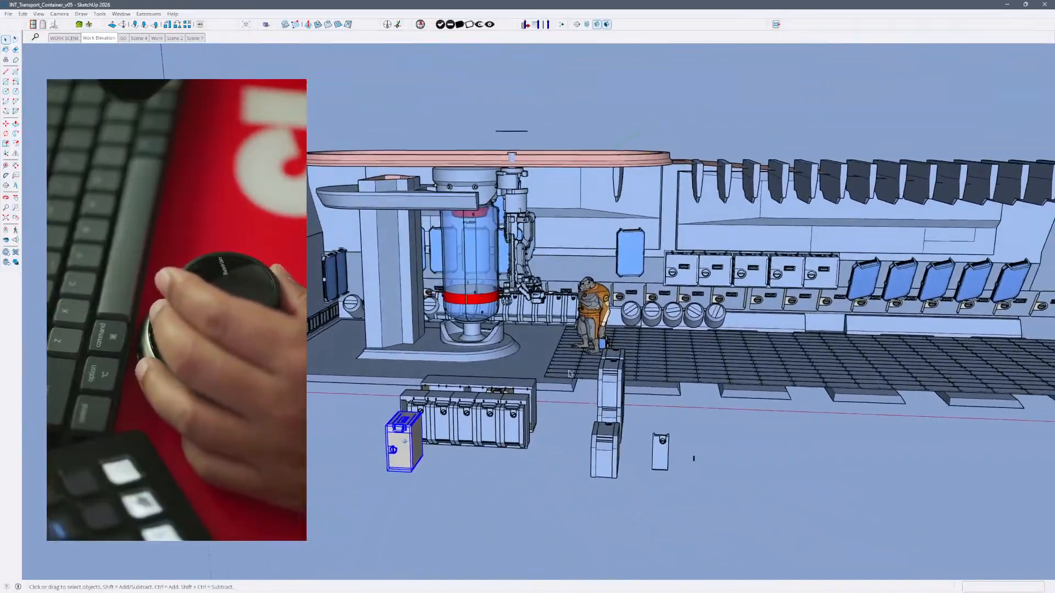
pyautogui.scroll(2, 743, 411)
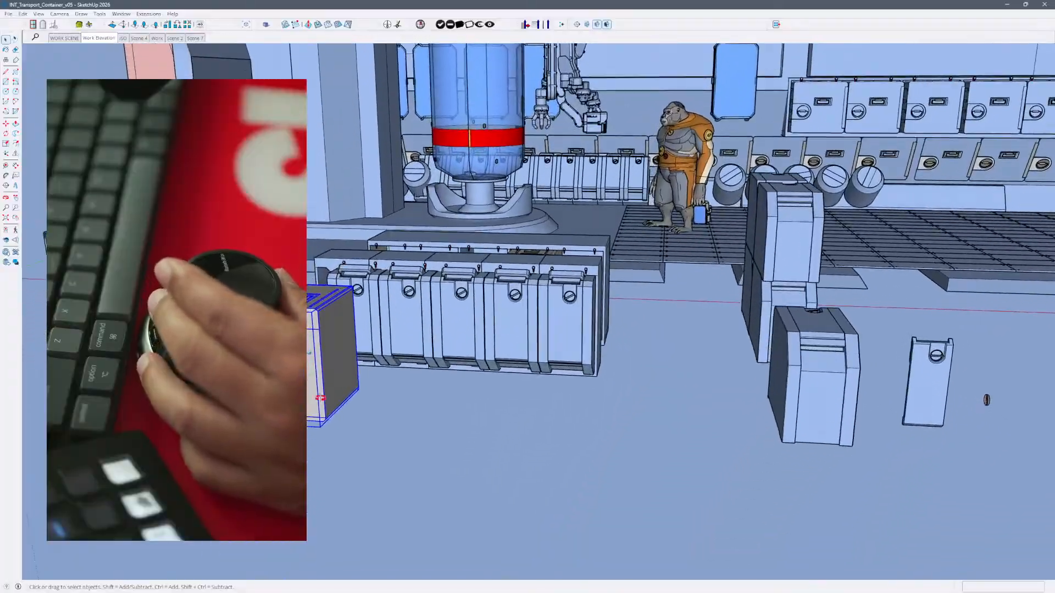
pyautogui.moveTo(331, 421); pyautogui.dragTo(424, 456, button='middle')
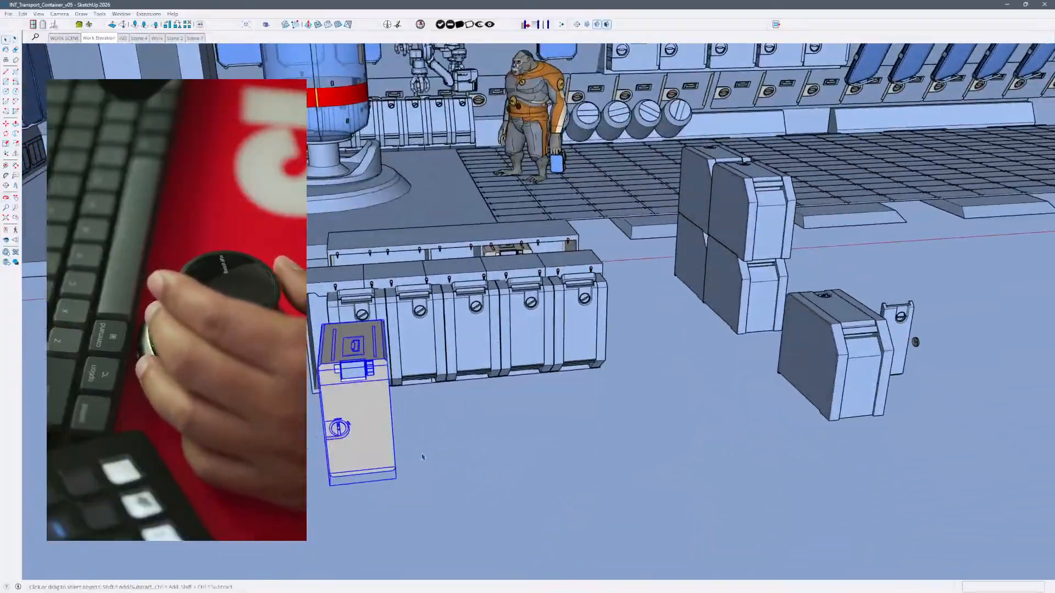
pyautogui.hotkey('shift', 'z')
pyautogui.moveTo(544, 360); pyautogui.dragTo(522, 322, button='middle')
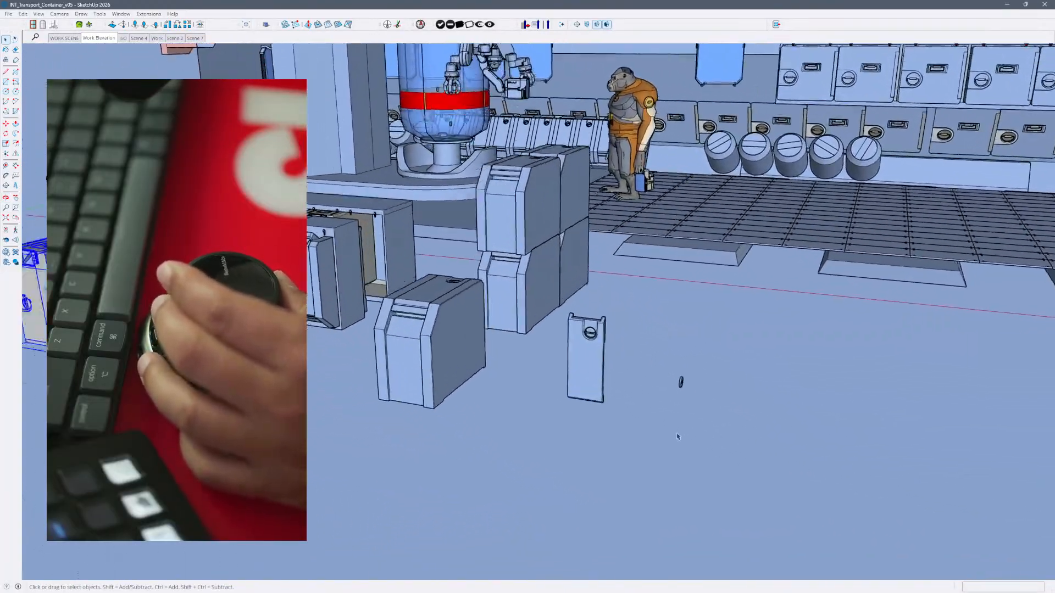
# - Zoom to the small loose disc beside the containers and inspect it together with the separate latch panel
pyautogui.hotkey('shift', 'z')
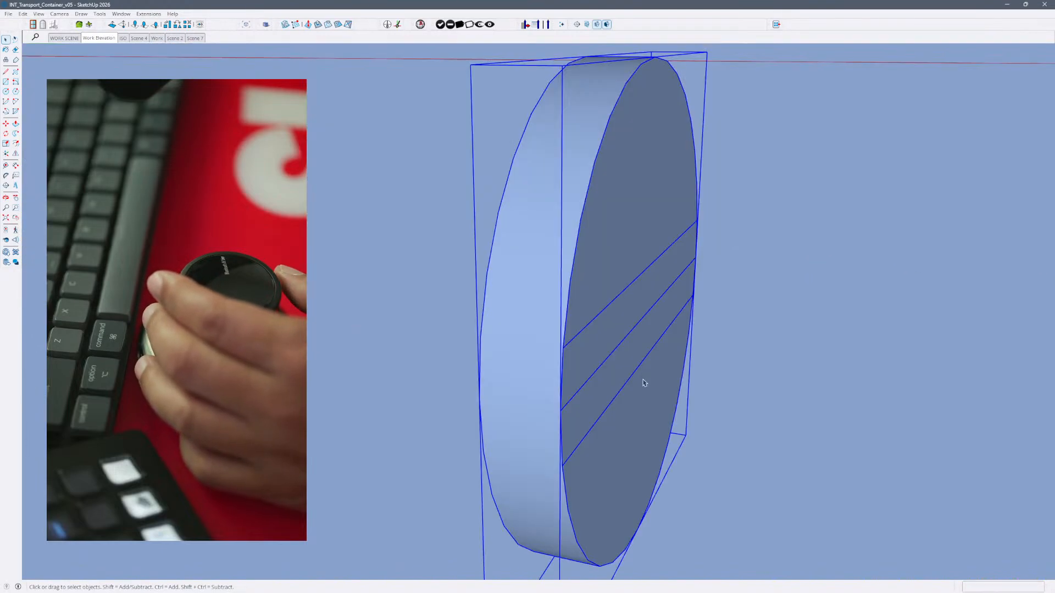
pyautogui.moveTo(588, 342); pyautogui.dragTo(629, 376, button='middle')
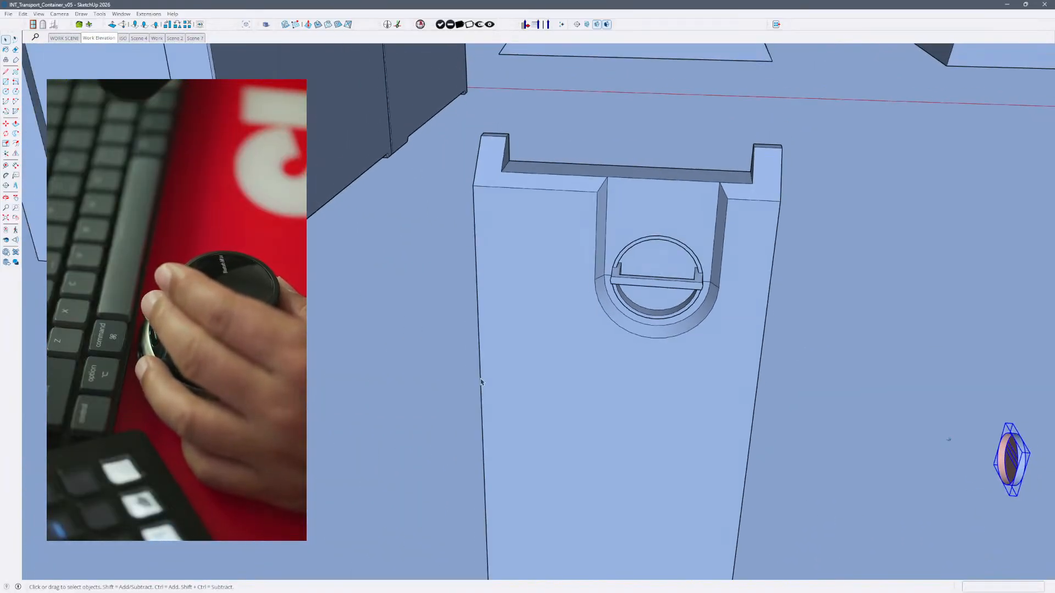
pyautogui.moveTo(484, 381); pyautogui.dragTo(678, 350, button='middle')
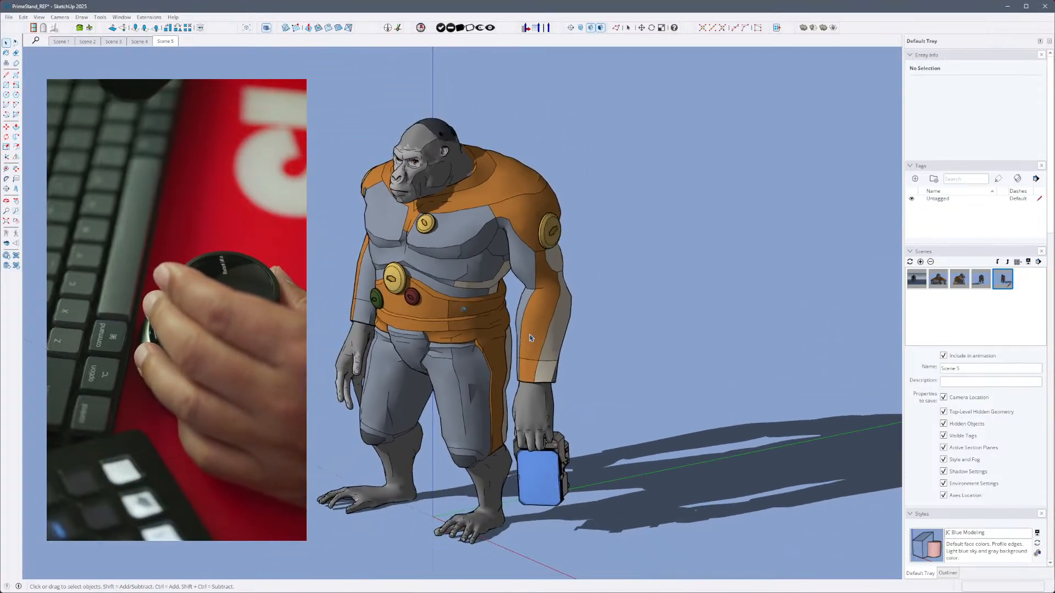
# - Select the gorilla group, look through the tray's scene, style, component and material settings, and clear the selection
pyautogui.click(526, 353)
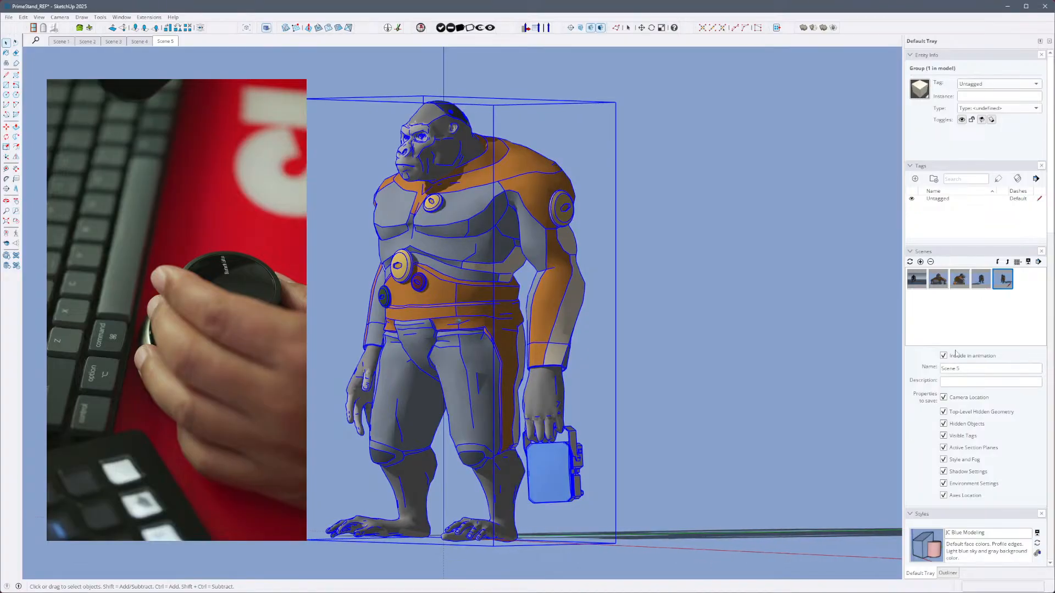
pyautogui.scroll(-10, 975, 390)
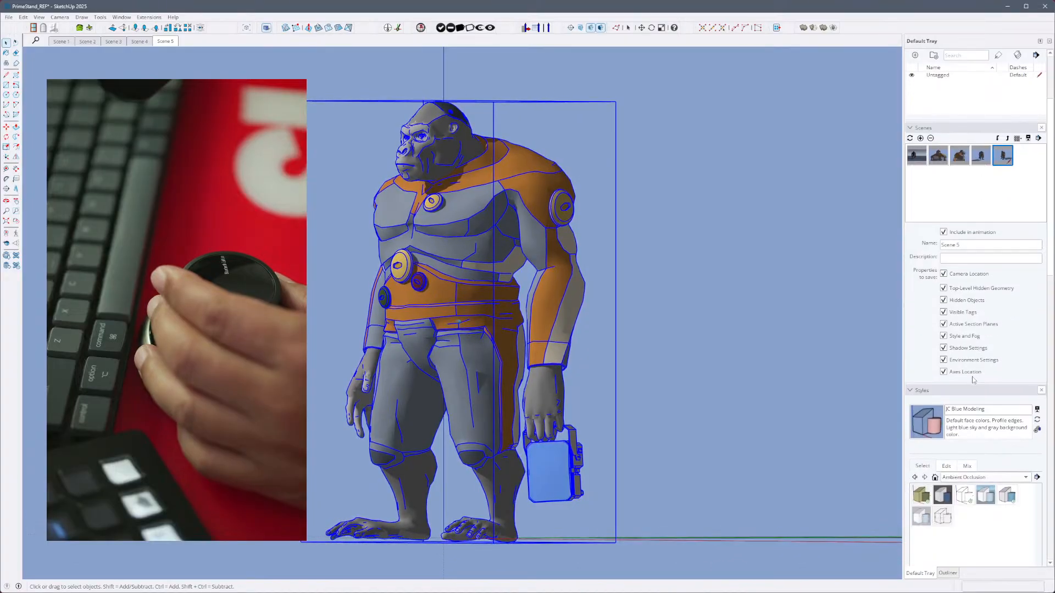
pyautogui.scroll(3, 971, 376)
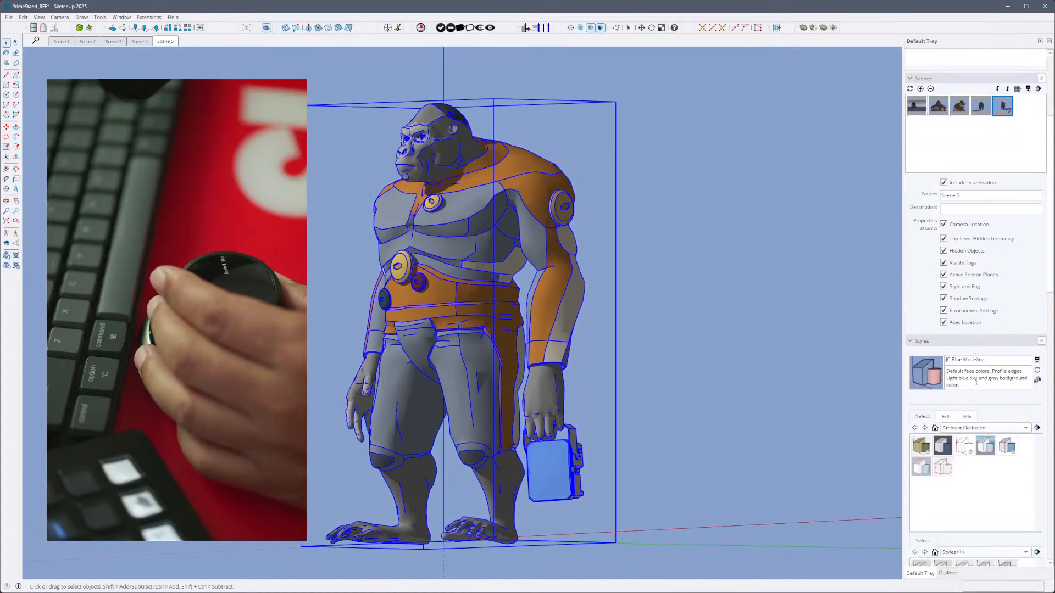
pyautogui.scroll(-9, 1023, 418)
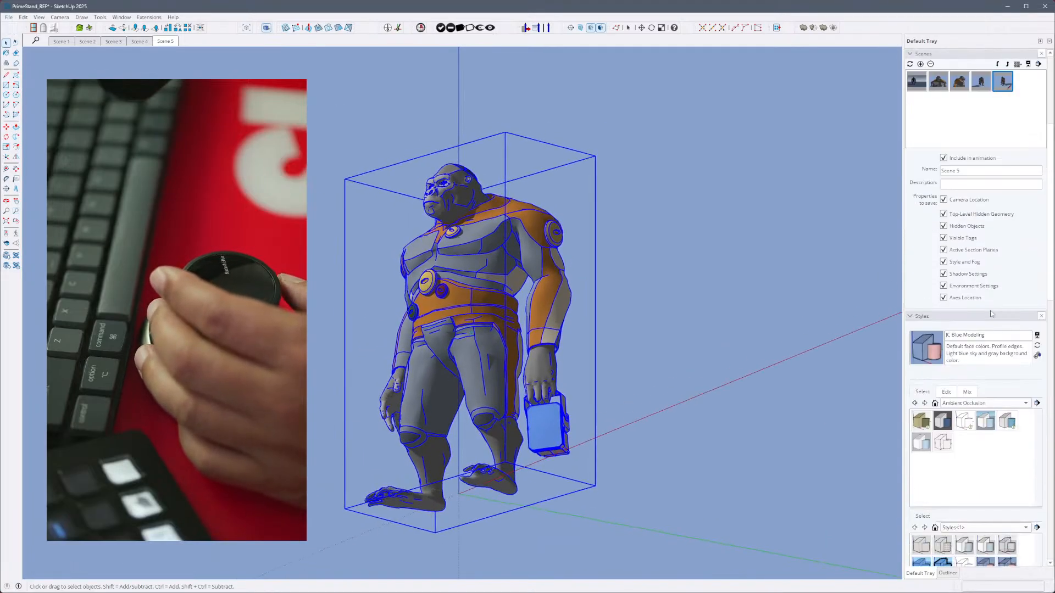
pyautogui.scroll(-9, 1019, 413)
pyautogui.scroll(-12, 964, 541)
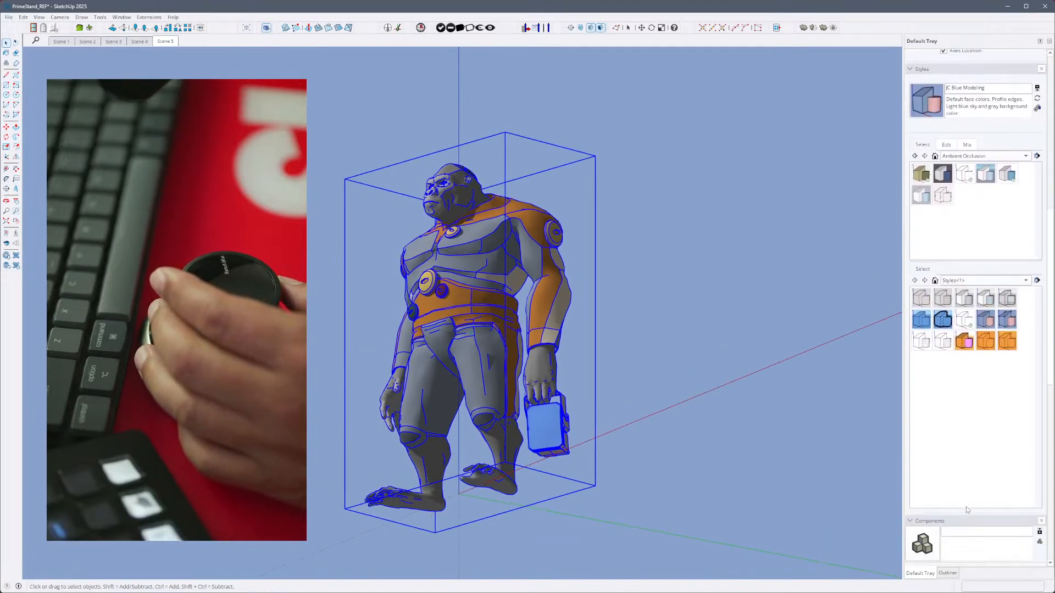
pyautogui.scroll(-9, 964, 519)
pyautogui.scroll(-12, 993, 349)
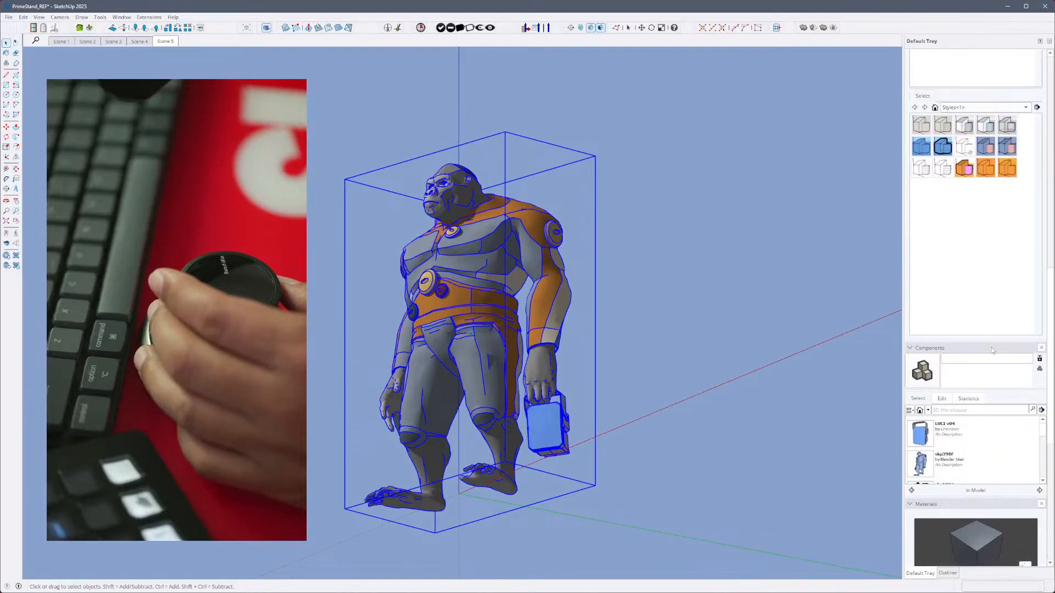
pyautogui.scroll(-6, 1019, 397)
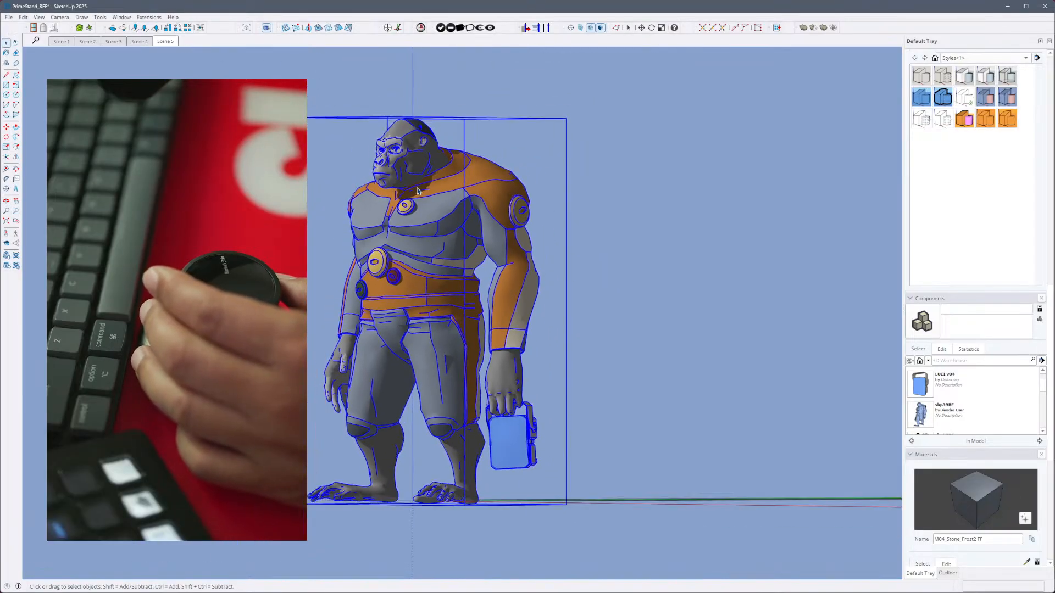
pyautogui.click(601, 237)
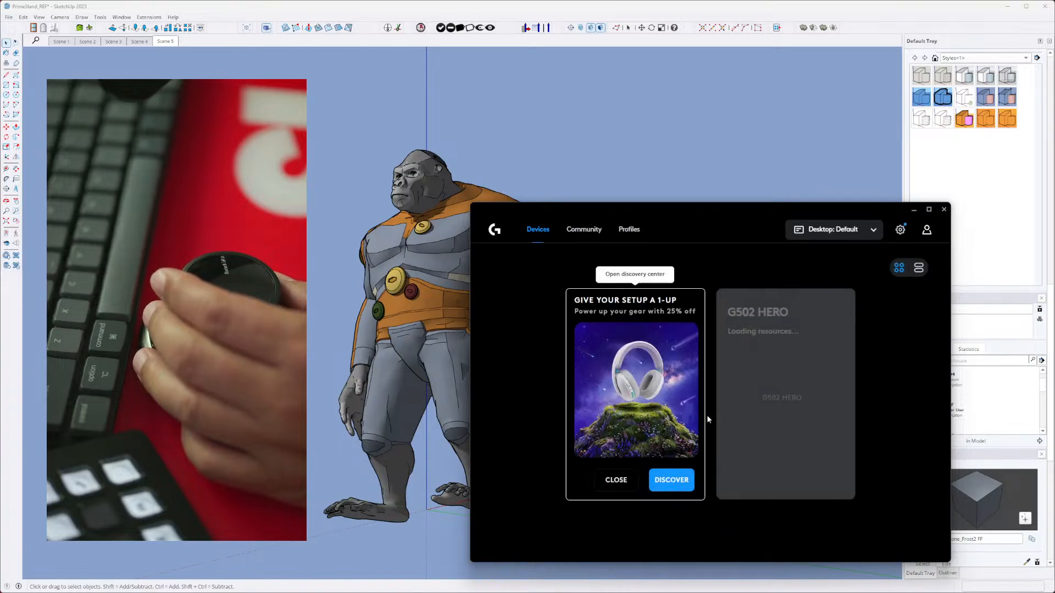
# - Switch to Logitech G HUB, open the G502 HERO mouse and review its sensitivity, lighting and button assignment settings
pyautogui.click(780, 385)
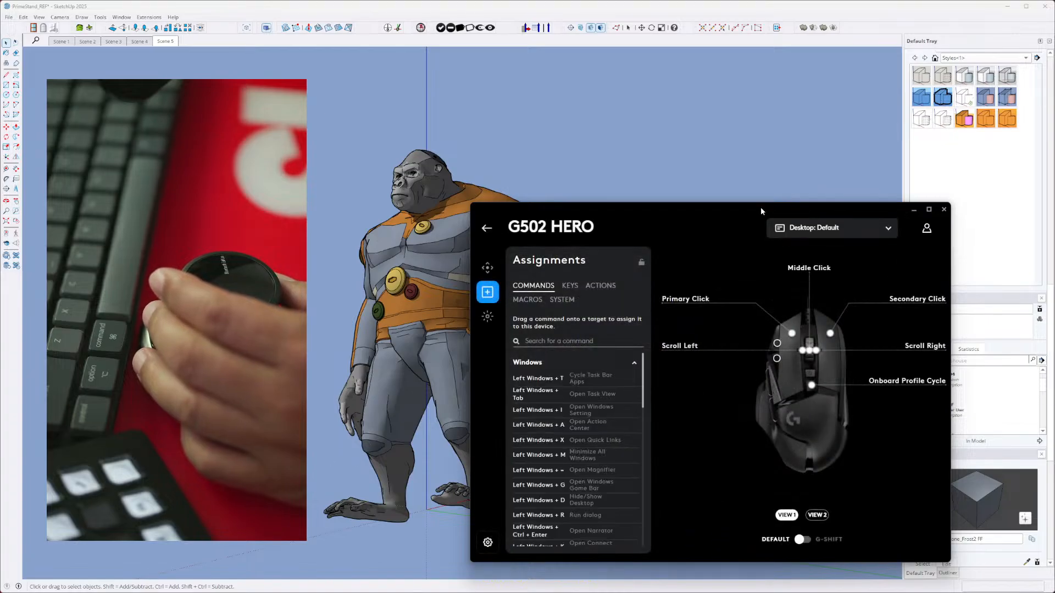
pyautogui.moveTo(760, 206); pyautogui.dragTo(596, 119)
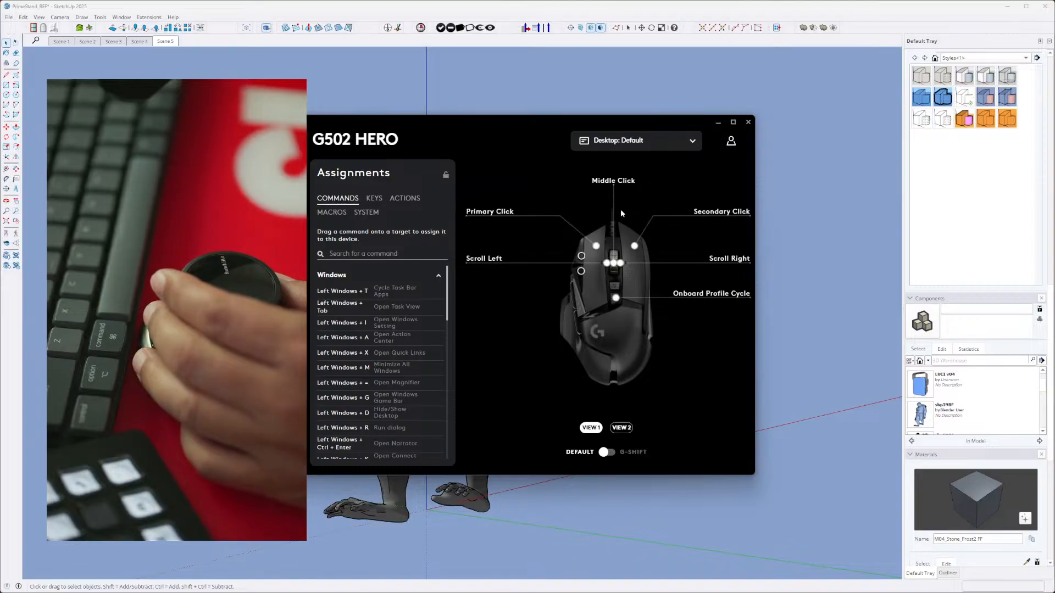
pyautogui.click(291, 180)
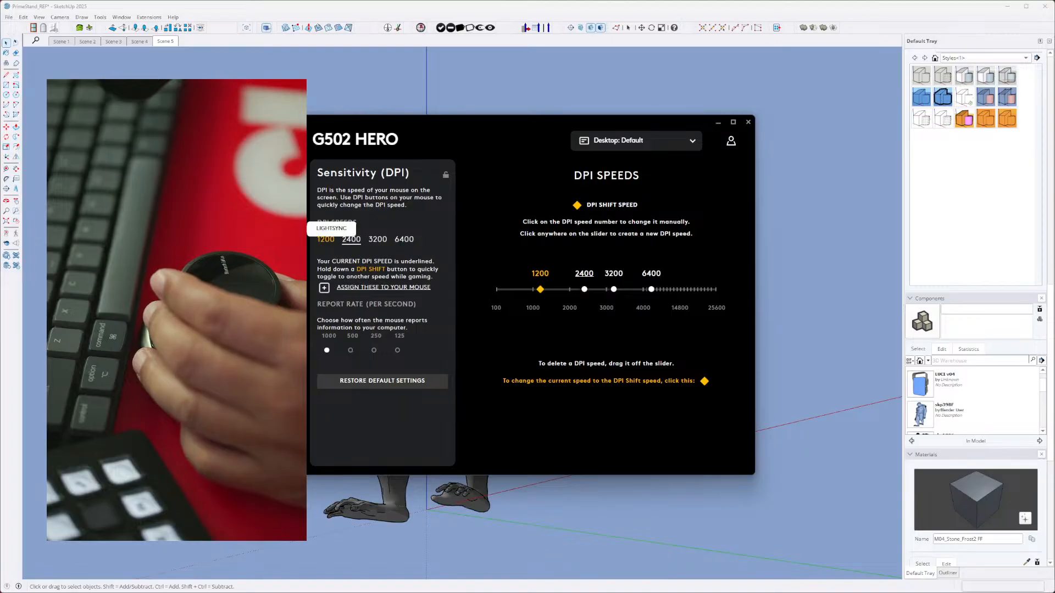
pyautogui.click(291, 228)
pyautogui.click(291, 204)
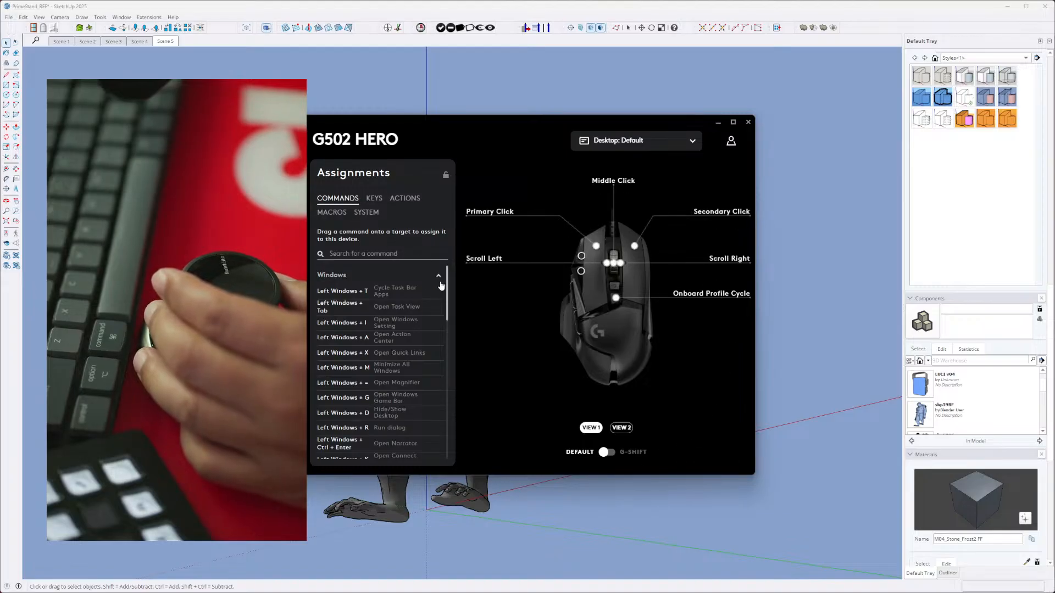
# - Show the mouse's system control assignments and activate the "SketchUp: Sketchup" profile
pyautogui.click(360, 212)
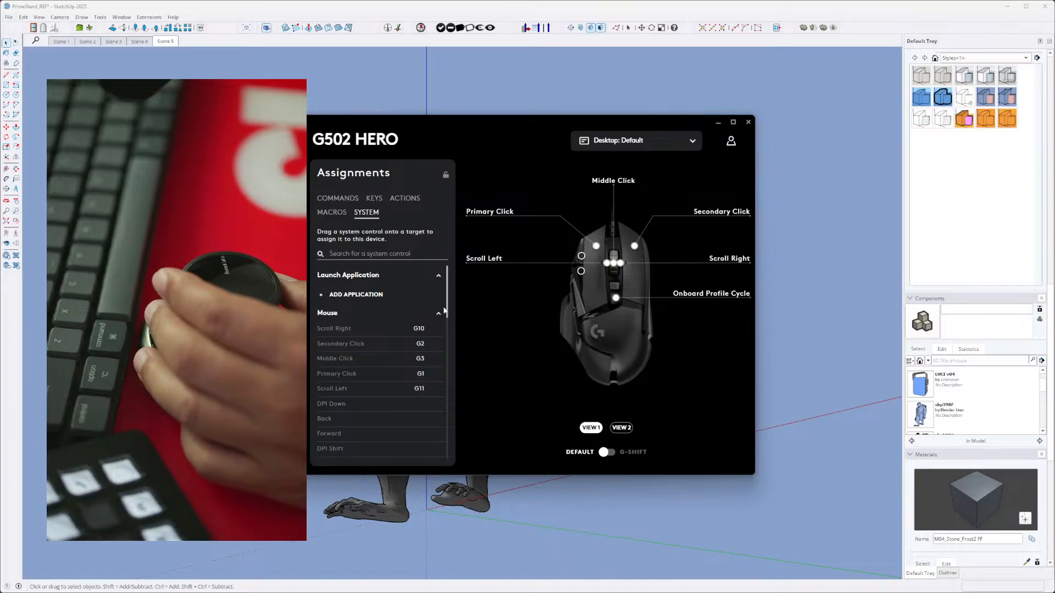
pyautogui.click(666, 142)
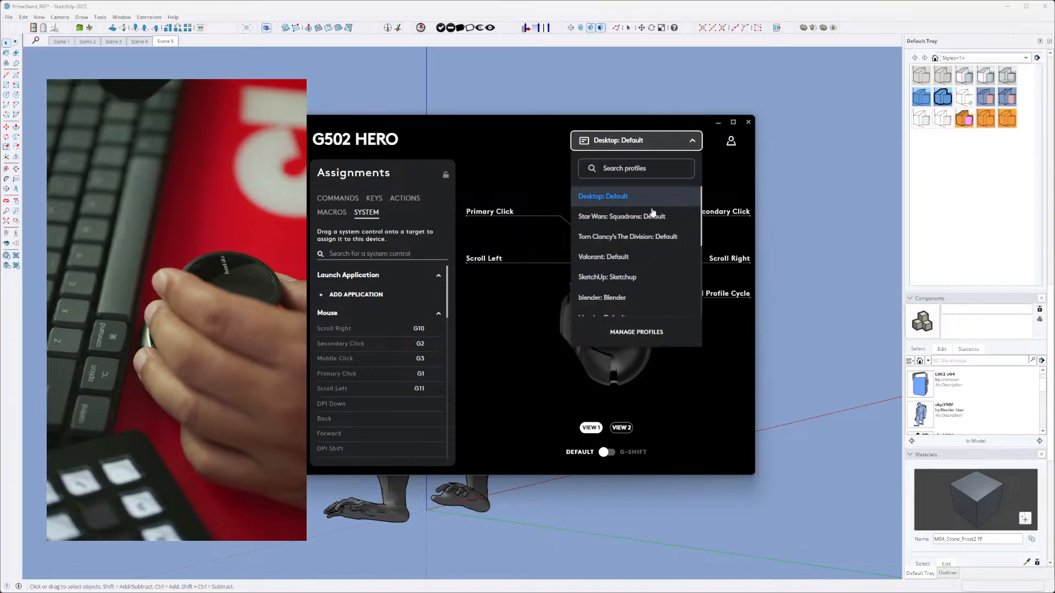
pyautogui.click(633, 278)
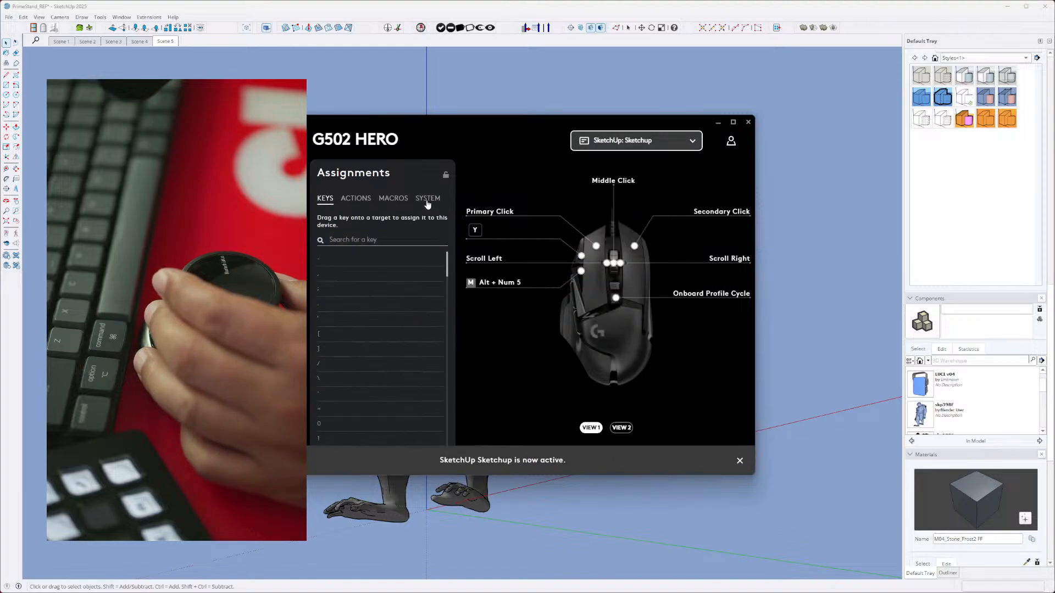
# - Review the mouse's action and system control assignments, return to the device overview and close Logitech G HUB
pyautogui.click(362, 200)
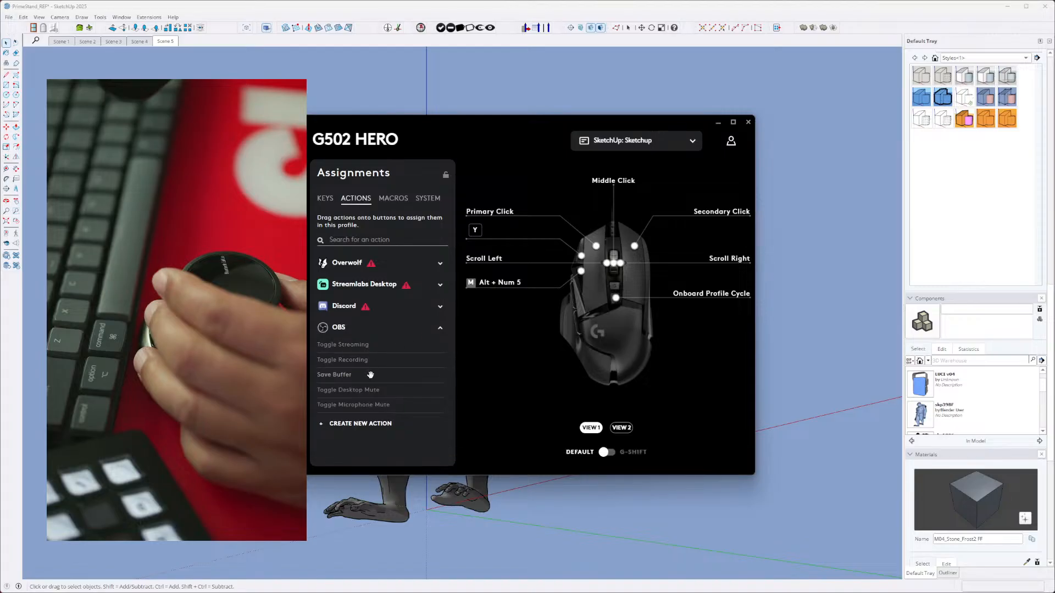
pyautogui.click(428, 200)
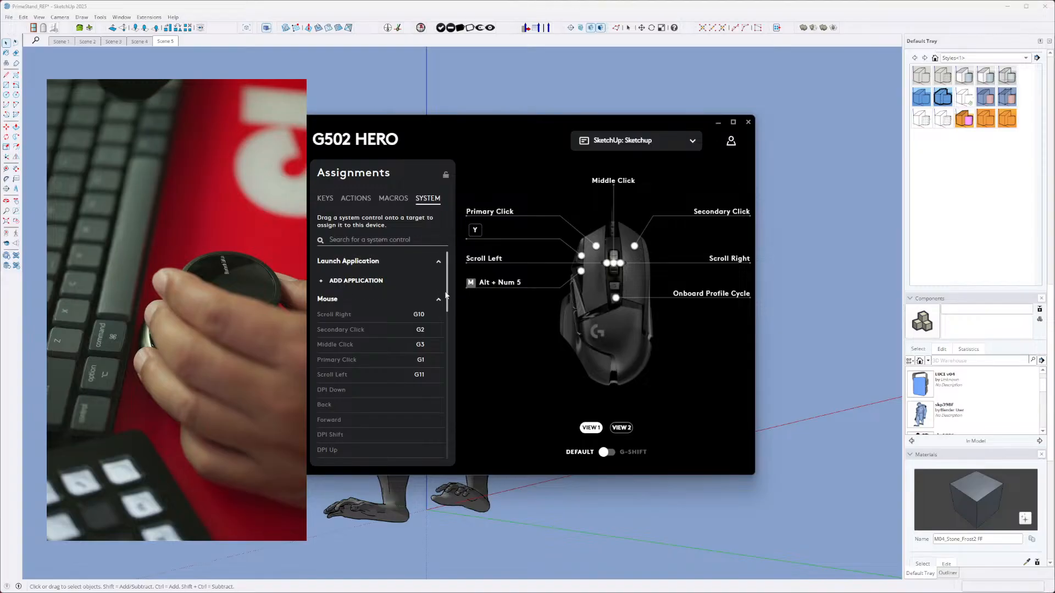
pyautogui.moveTo(447, 305); pyautogui.dragTo(460, 327)
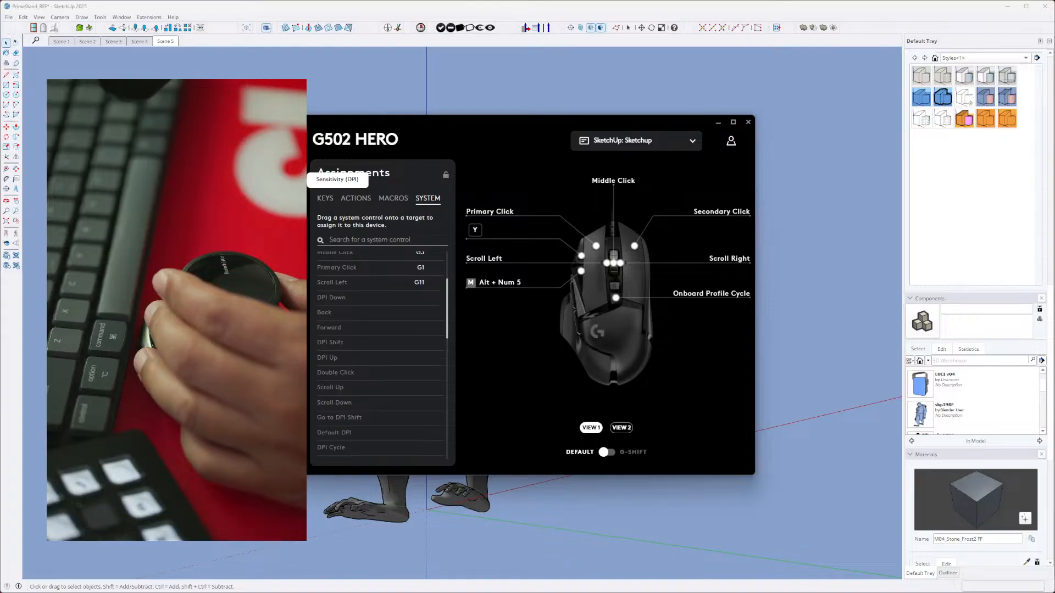
pyautogui.click(322, 152)
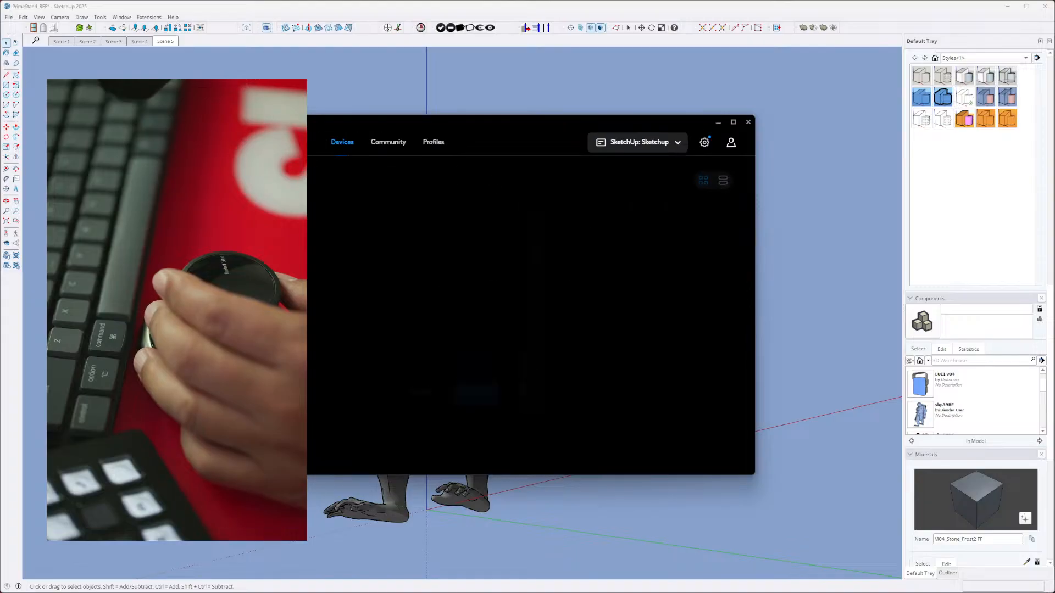
pyautogui.click(746, 123)
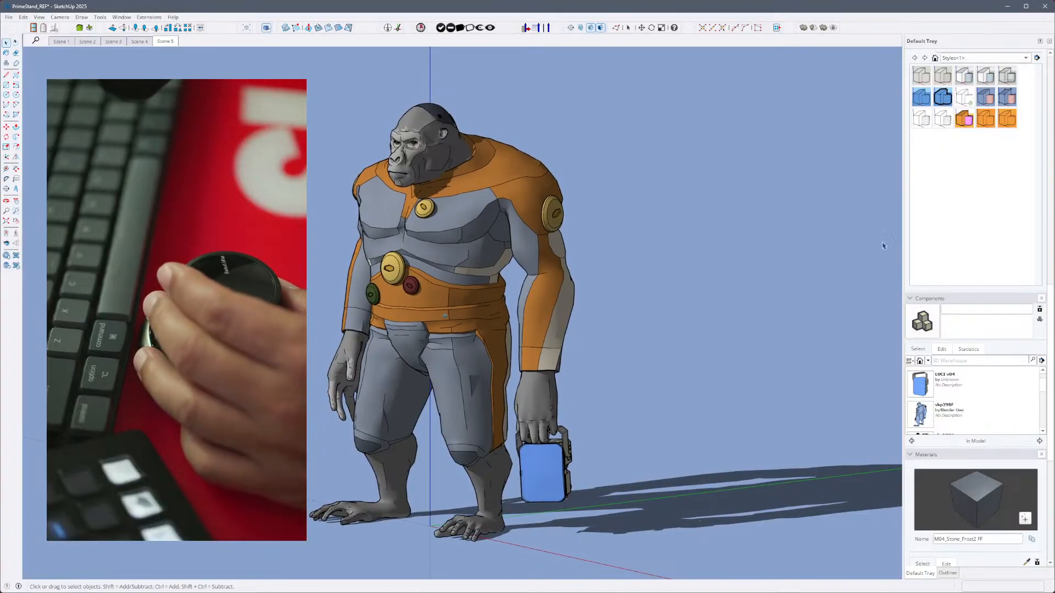
# - Look through the tray's style, component and material settings while navigating around the standing gorilla
pyautogui.scroll(3, 985, 311)
pyautogui.scroll(-6, 985, 312)
pyautogui.scroll(4, 972, 314)
pyautogui.scroll(-2, 961, 319)
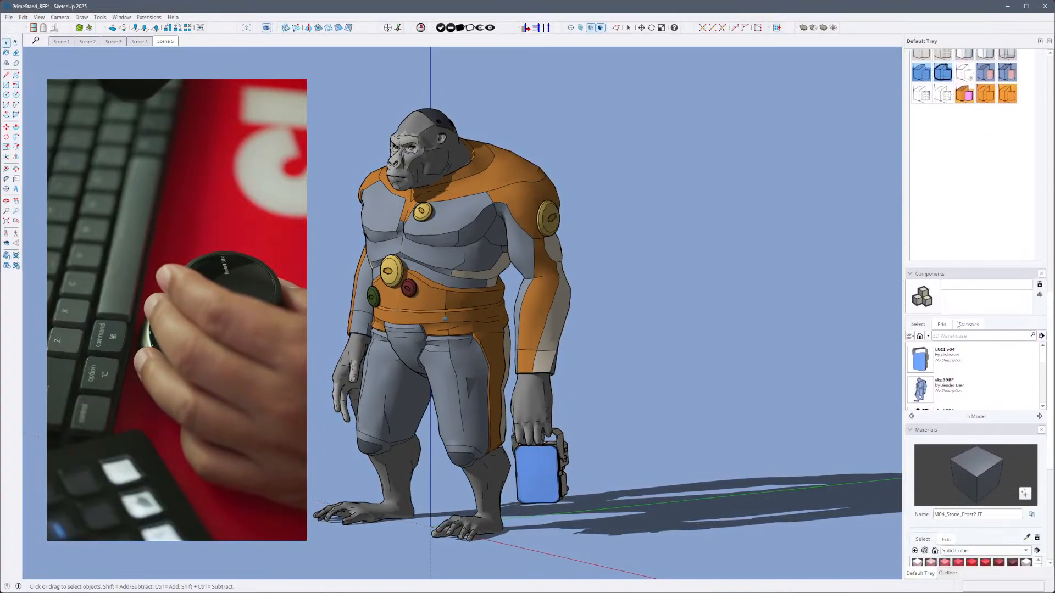
pyautogui.scroll(8, 951, 321)
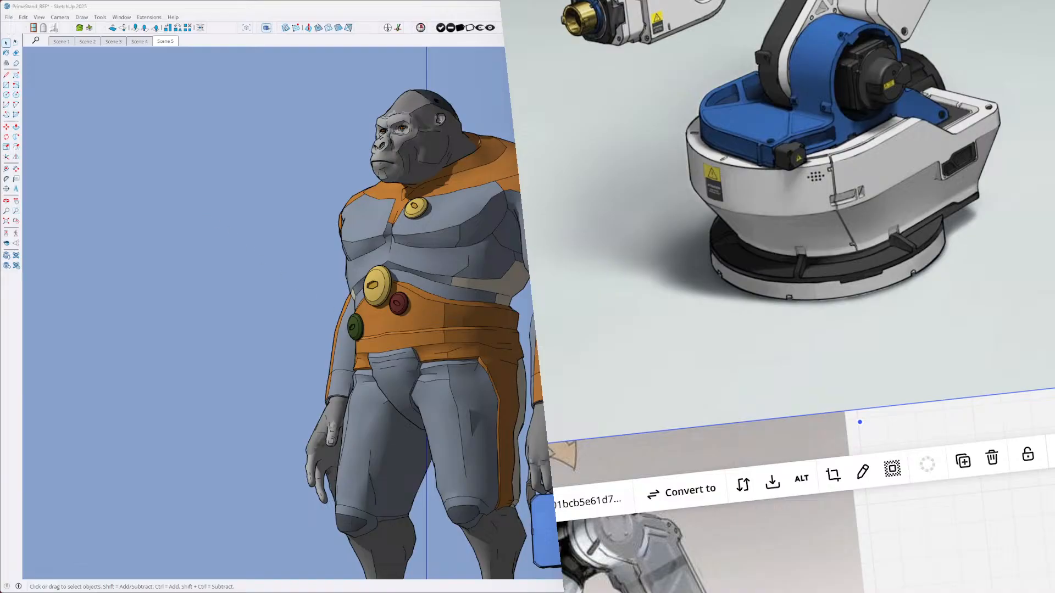
# - Inspect the gorilla's torso and face from several angles alongside the KUMA robot arm reference image
pyautogui.scroll(-1, 433, 313)
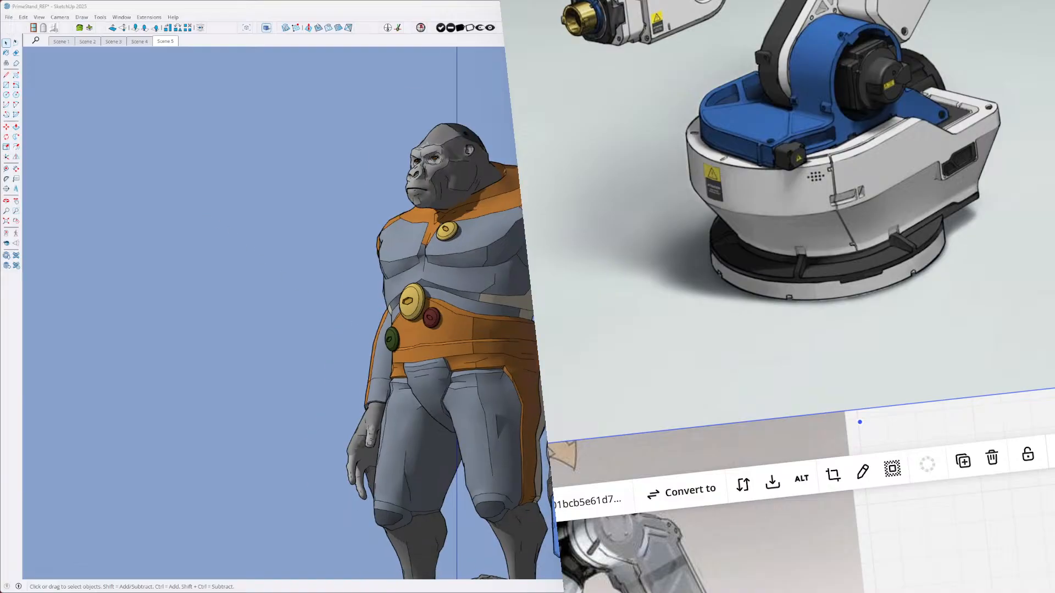
pyautogui.moveTo(439, 318); pyautogui.dragTo(486, 341, button='middle')
pyautogui.scroll(3, 478, 291)
pyautogui.moveTo(470, 266)
pyautogui.keyDown('shift'); pyautogui.mouseDown(button='middle')
pyautogui.moveTo(471, 333)
pyautogui.moveTo(480, 316)
pyautogui.moveTo(465, 311)
pyautogui.mouseUp(button='middle'); pyautogui.keyUp('shift')
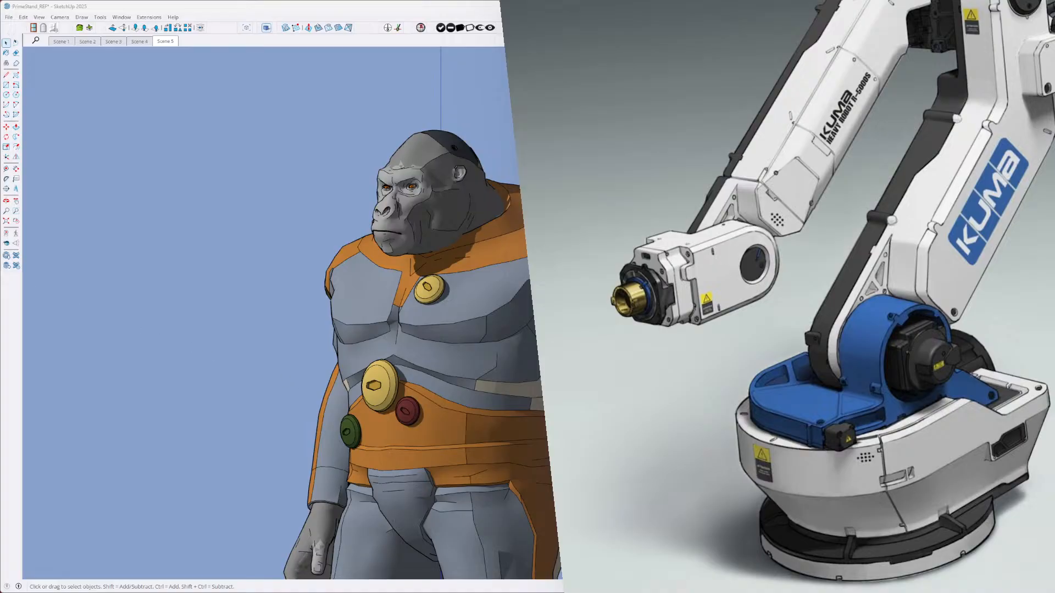
pyautogui.click(301, 334)
pyautogui.moveTo(268, 313)
pyautogui.mouseDown(button='middle')
pyautogui.moveTo(363, 329)
pyautogui.moveTo(465, 322)
pyautogui.moveTo(451, 323)
pyautogui.mouseUp(button='middle')
pyautogui.moveTo(949, 242)
pyautogui.mouseDown(button='middle')
pyautogui.moveTo(964, 222)
pyautogui.moveTo(916, 211)
pyautogui.mouseUp(button='middle')
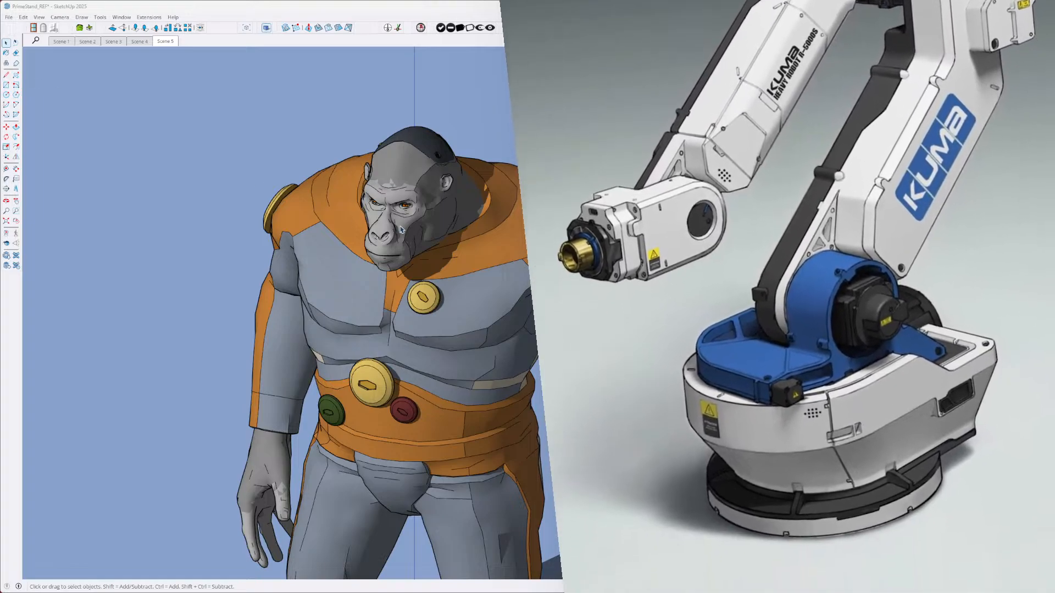
pyautogui.moveTo(400, 229); pyautogui.dragTo(333, 98, button='middle')
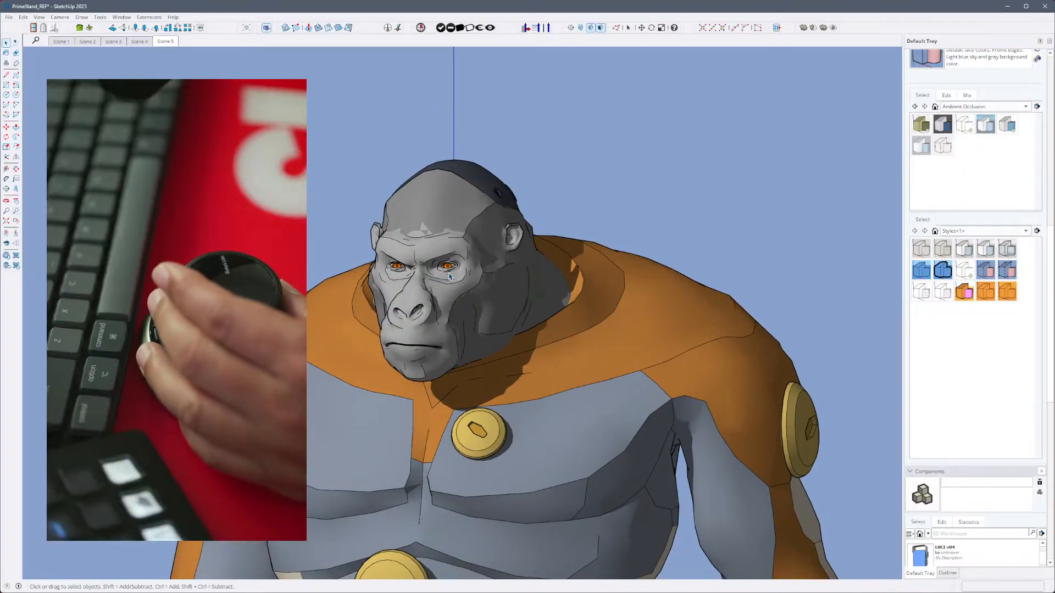
# - Select the gorilla group, clear the selection and examine the face up close
pyautogui.click(565, 309)
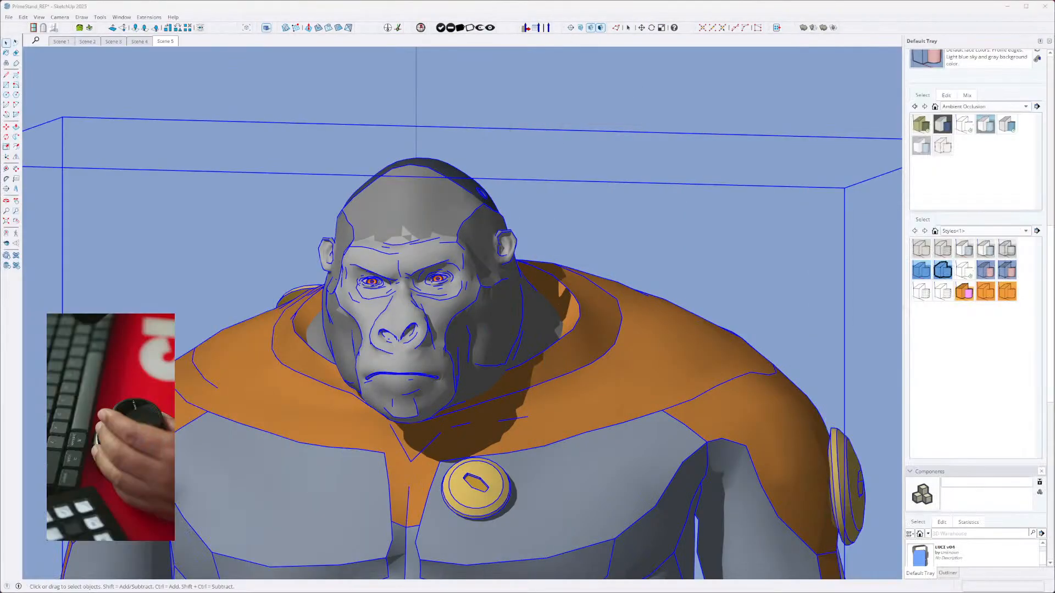
pyautogui.click(592, 151)
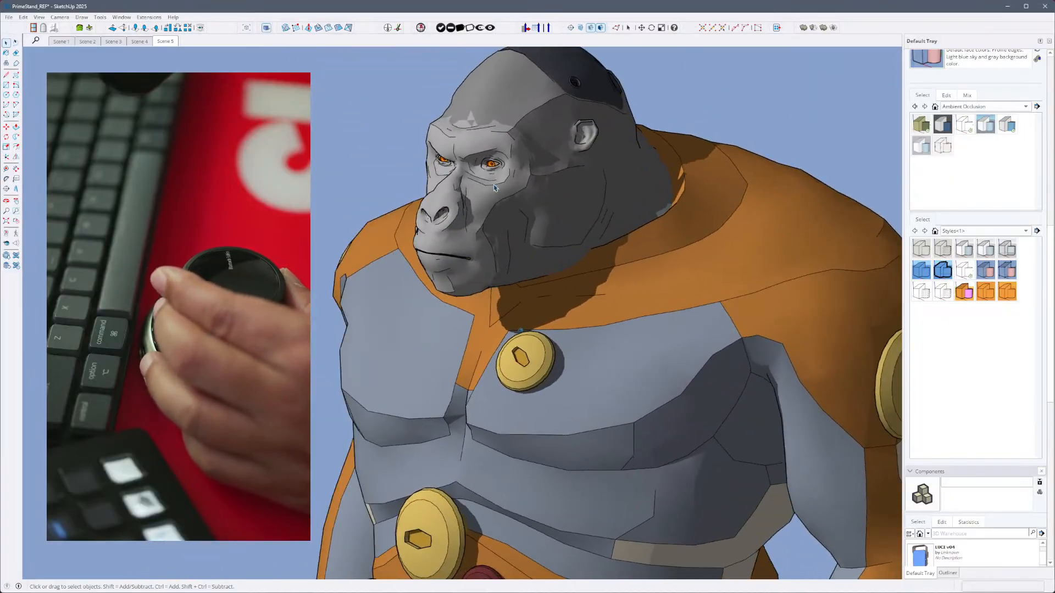
pyautogui.click(519, 194)
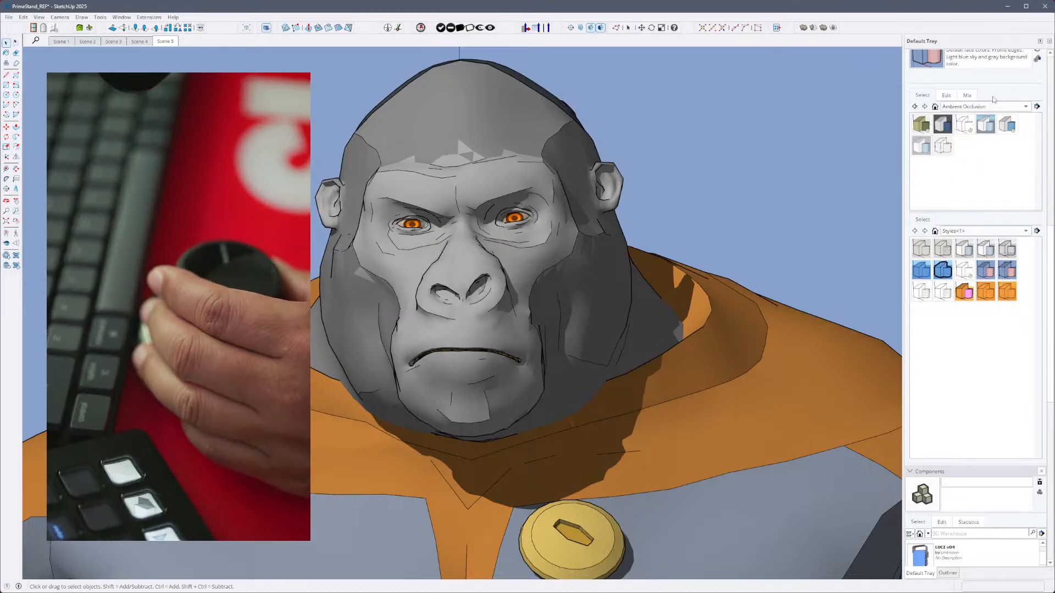
# - Close the PrimeStand_REF model without saving and dismiss the 3Dconnexion Home window over the crawler and jeep model
pyautogui.click(1047, 9)
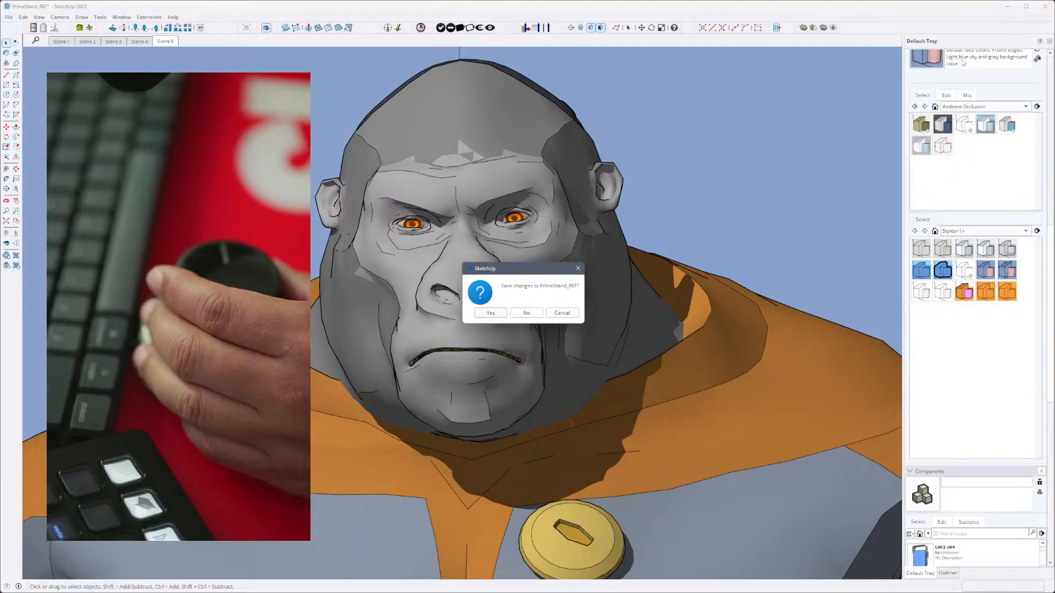
pyautogui.click(527, 313)
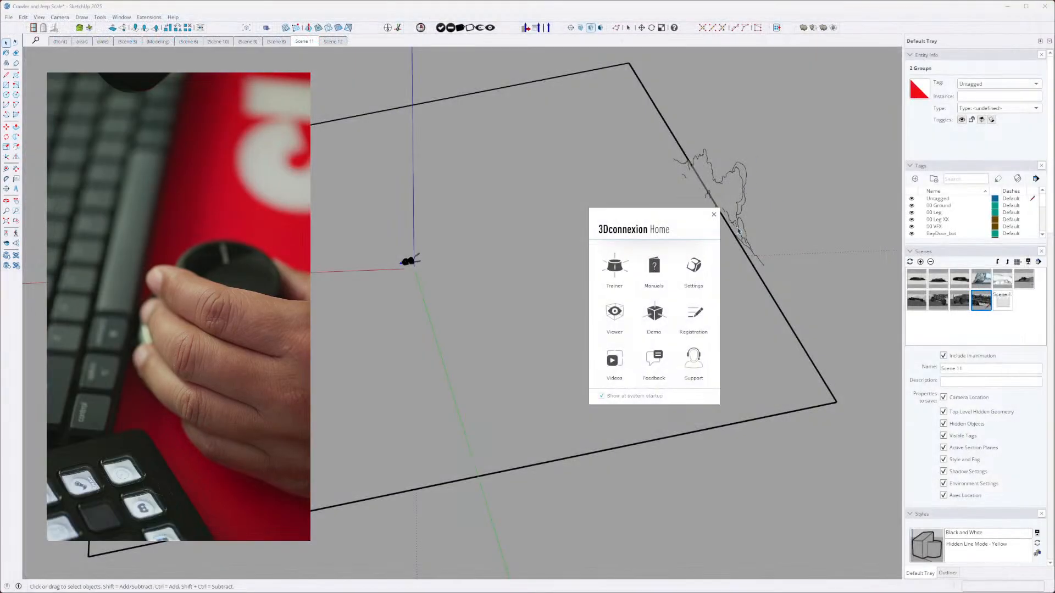
pyautogui.click(713, 215)
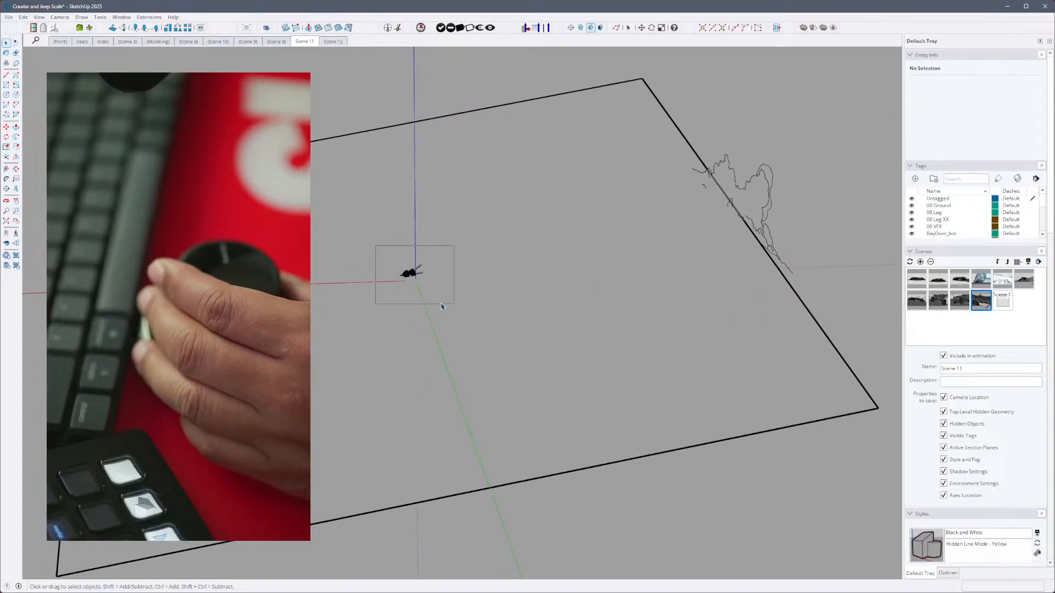
# - Show Scene 12 of the crawler and jeep model and check the camera's field of view
pyautogui.moveTo(408, 285); pyautogui.dragTo(454, 304)
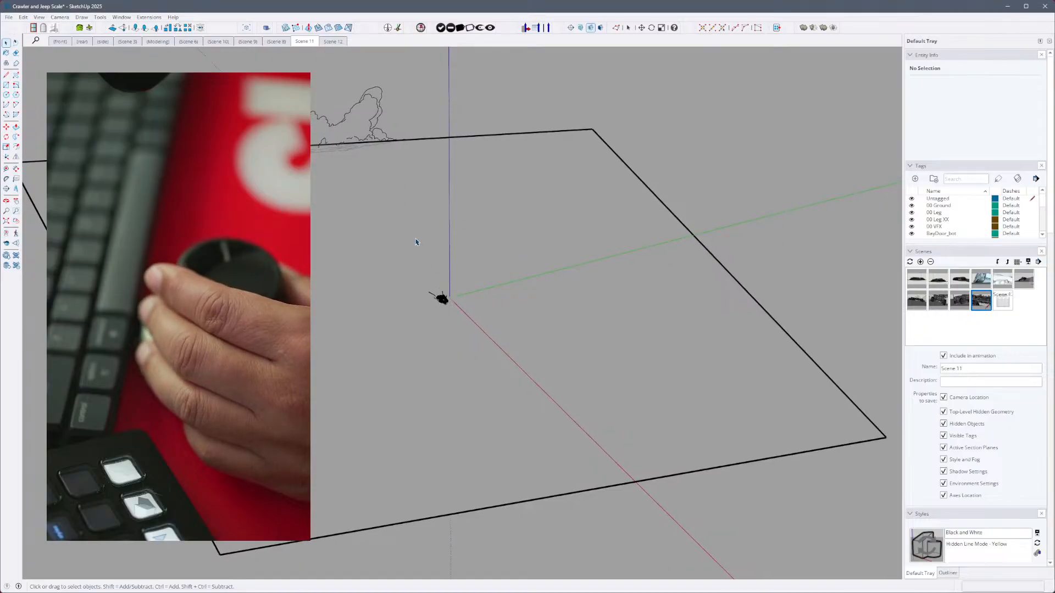
pyautogui.click(333, 43)
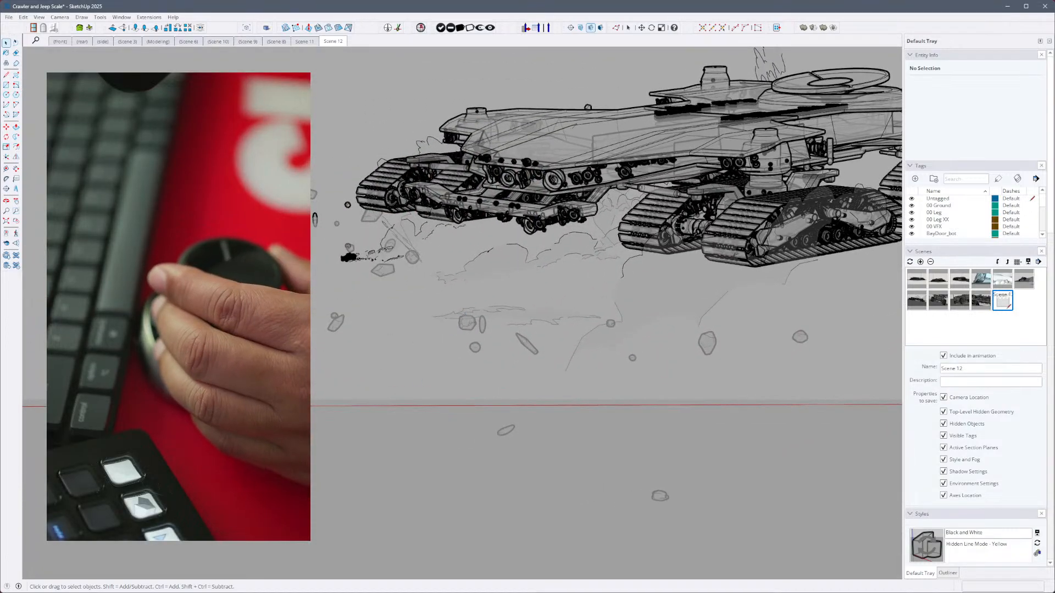
pyautogui.click(60, 17)
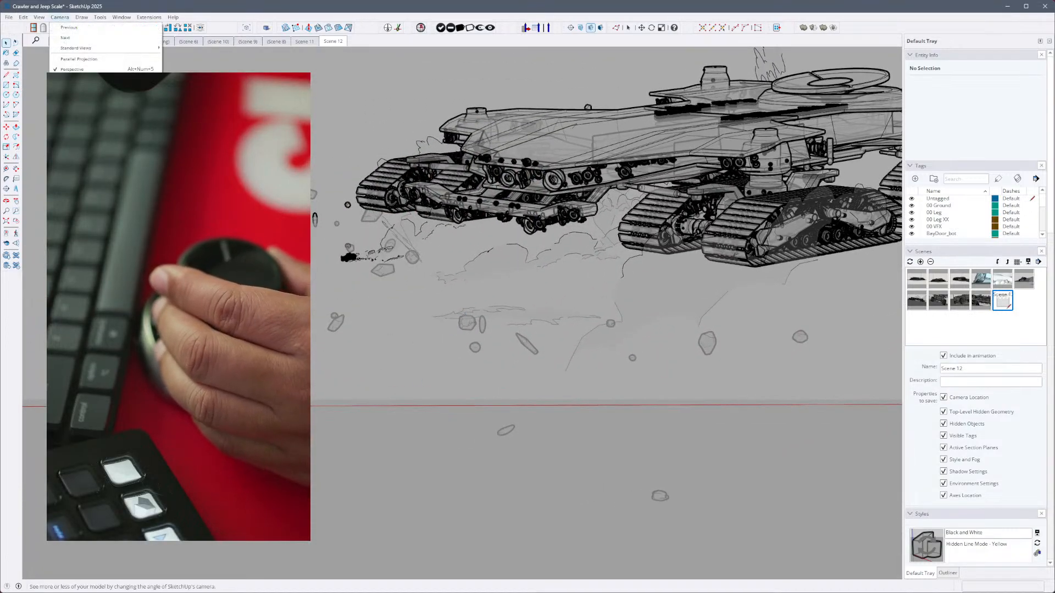
pyautogui.click(77, 143)
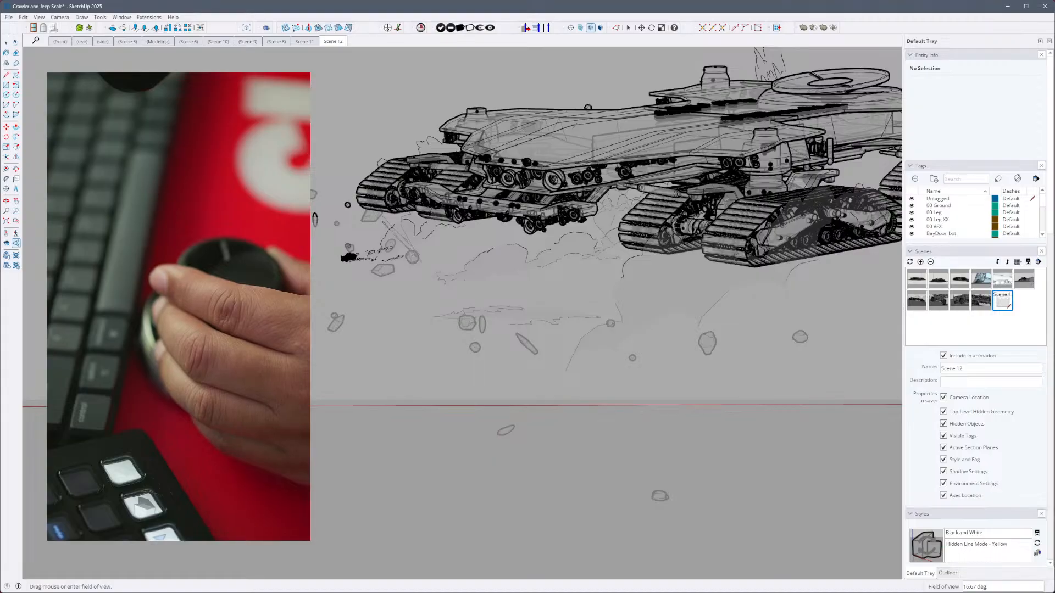
# - Select the crawler group, then the tiny jeep beside it, and zoom to the jeep to inspect its cab
pyautogui.click(426, 212)
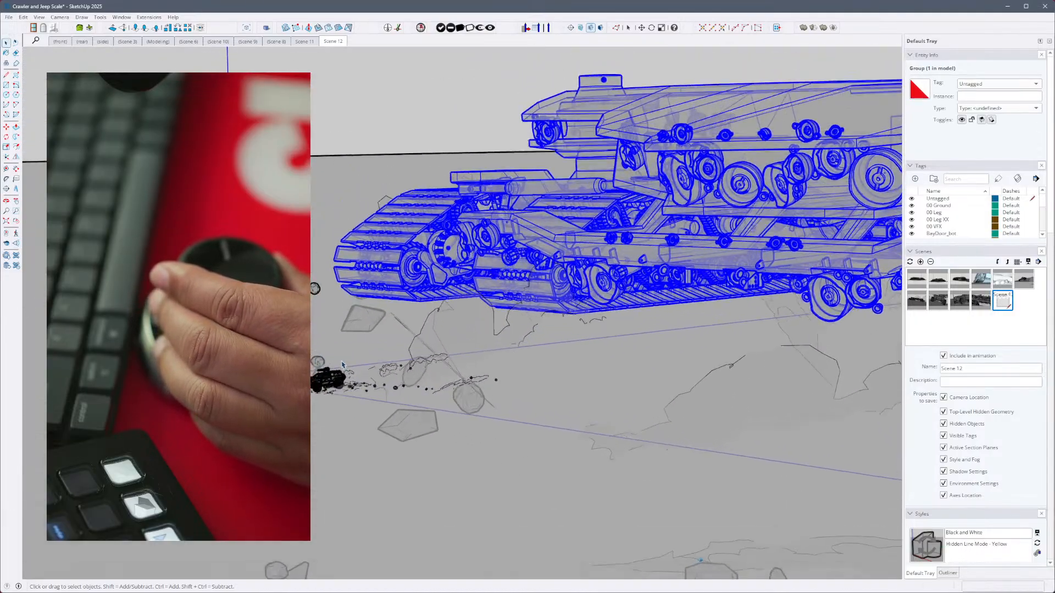
pyautogui.click(353, 373)
pyautogui.click(361, 376)
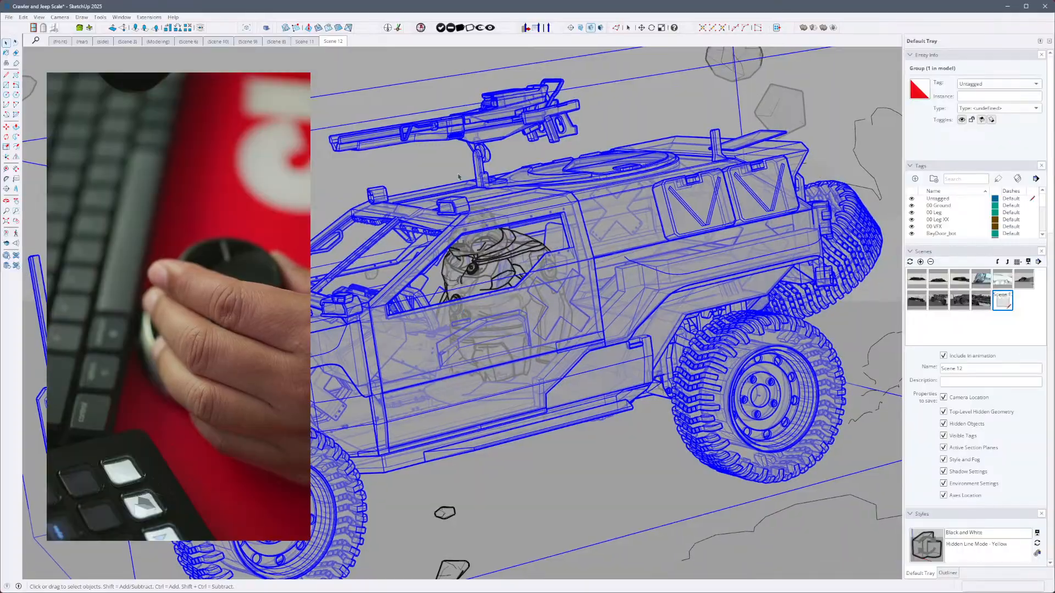
pyautogui.click(437, 164)
pyautogui.click(517, 268)
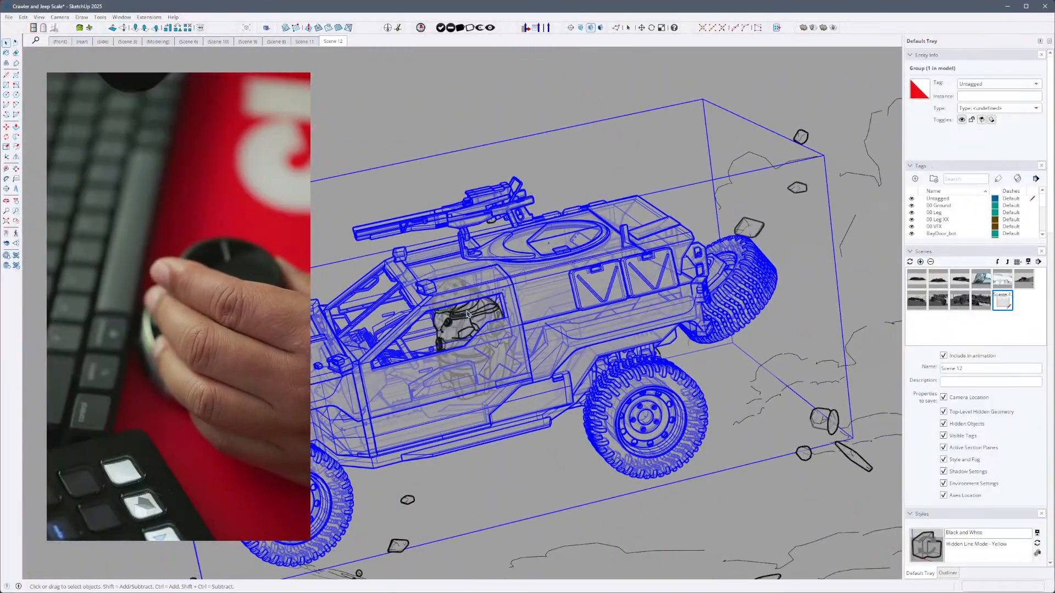
# - Open the jeep group at the driver's window to look at its inner parts, and exit the group again
pyautogui.doubleClick(479, 317)
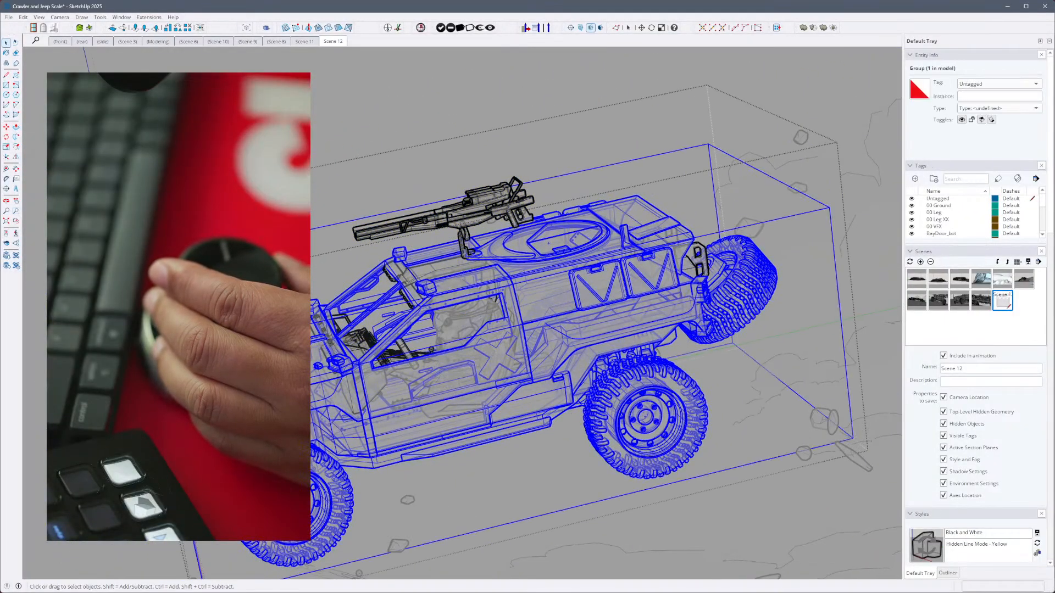
pyautogui.press('Escape')
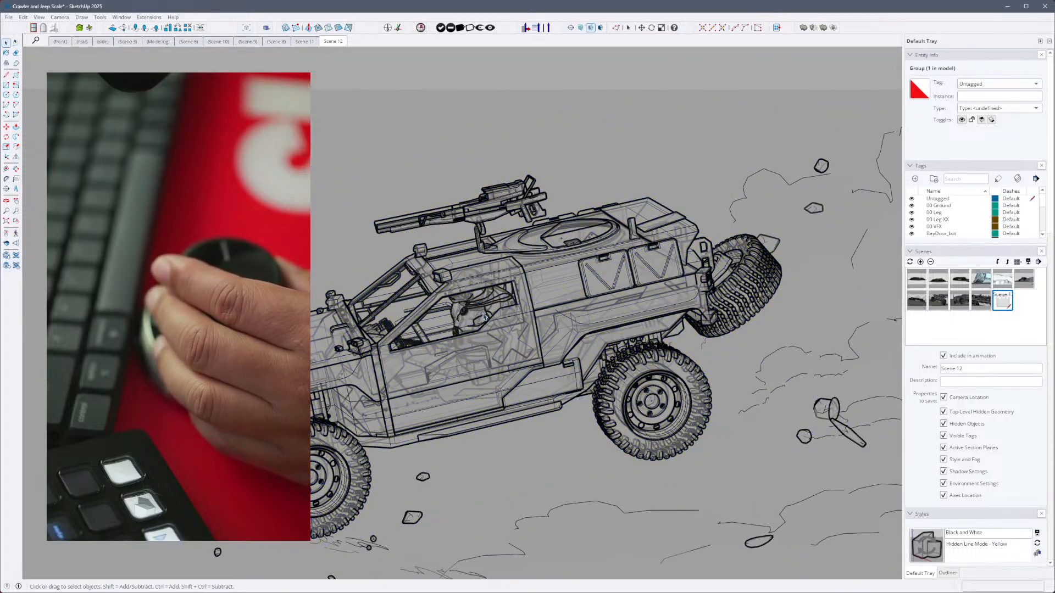
pyautogui.click(478, 306)
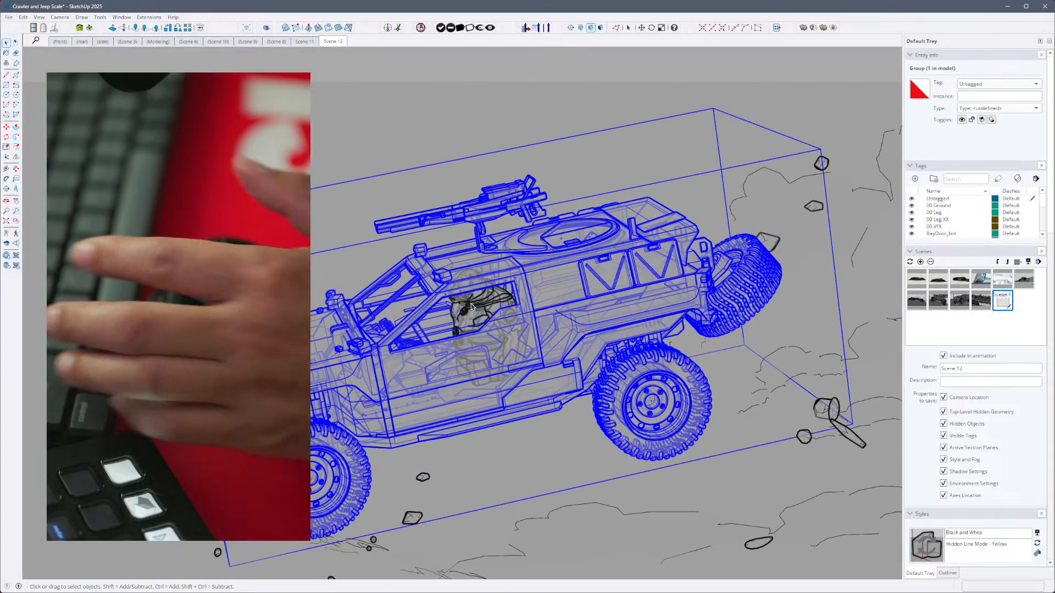
pyautogui.doubleClick(470, 283)
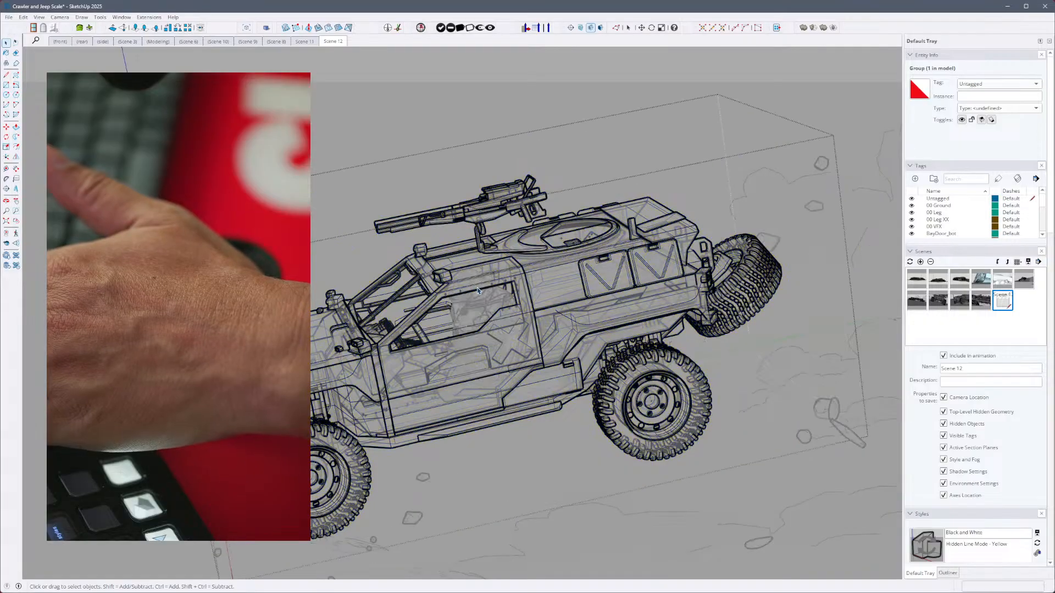
pyautogui.click(473, 285)
pyautogui.click(479, 290)
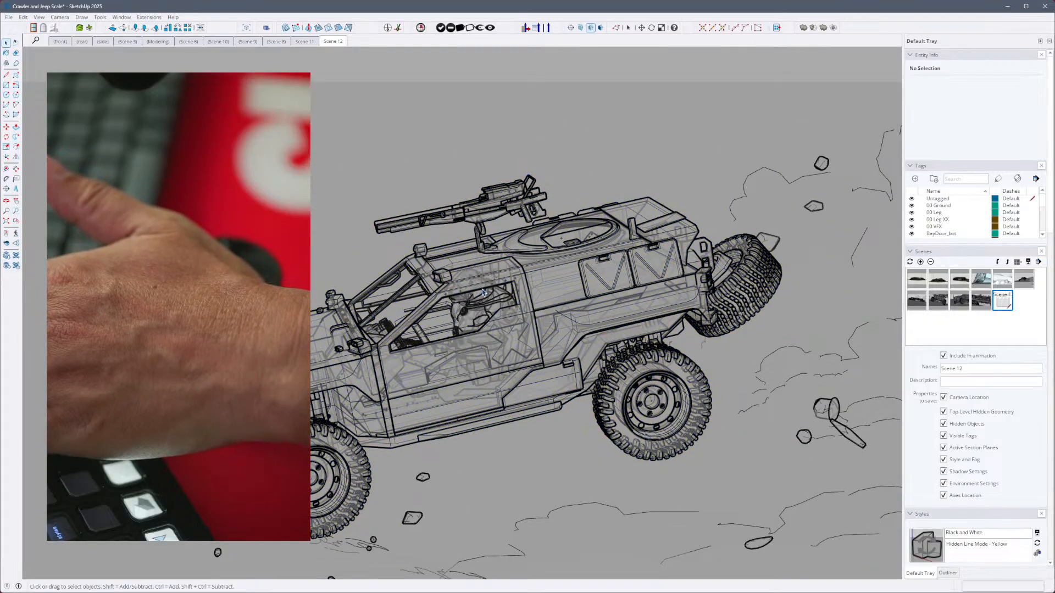
# - Reselect the jeep, open its nested groups at the driver's window, leave them and zoom in on the cab
pyautogui.click(475, 292)
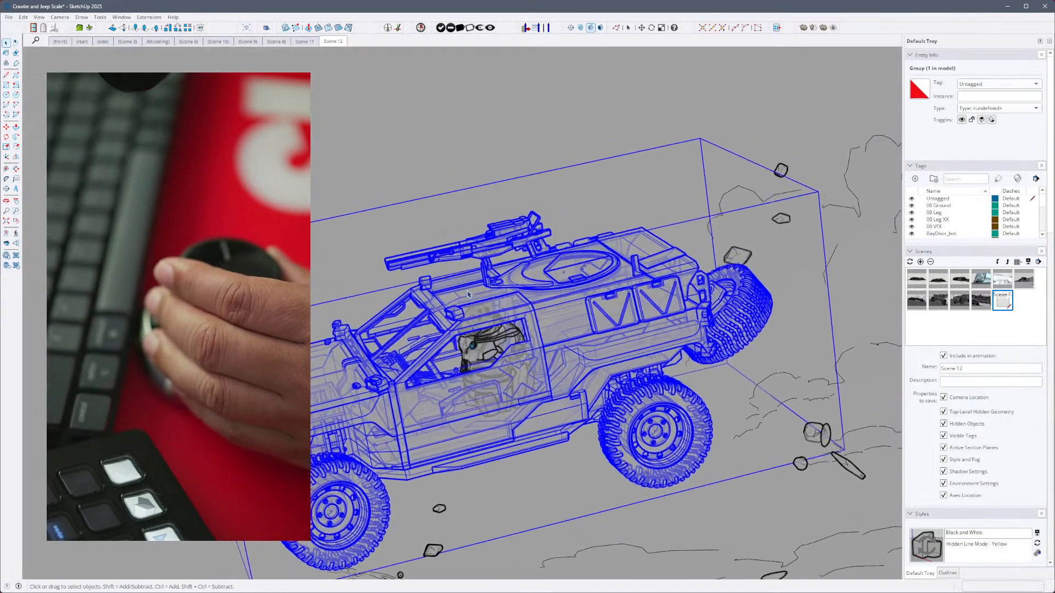
pyautogui.click(498, 348)
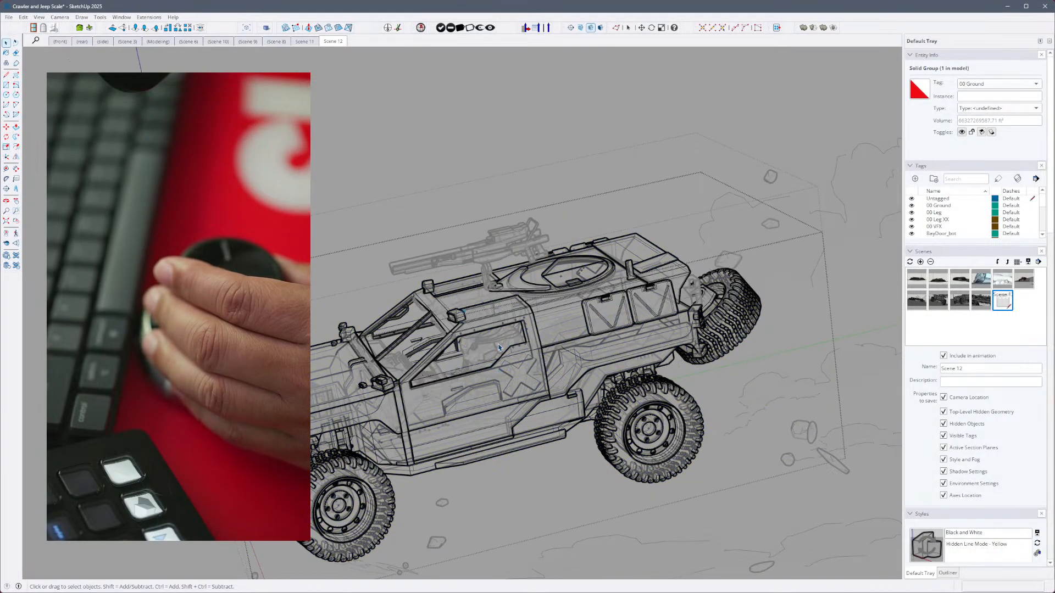
pyautogui.doubleClick(497, 340)
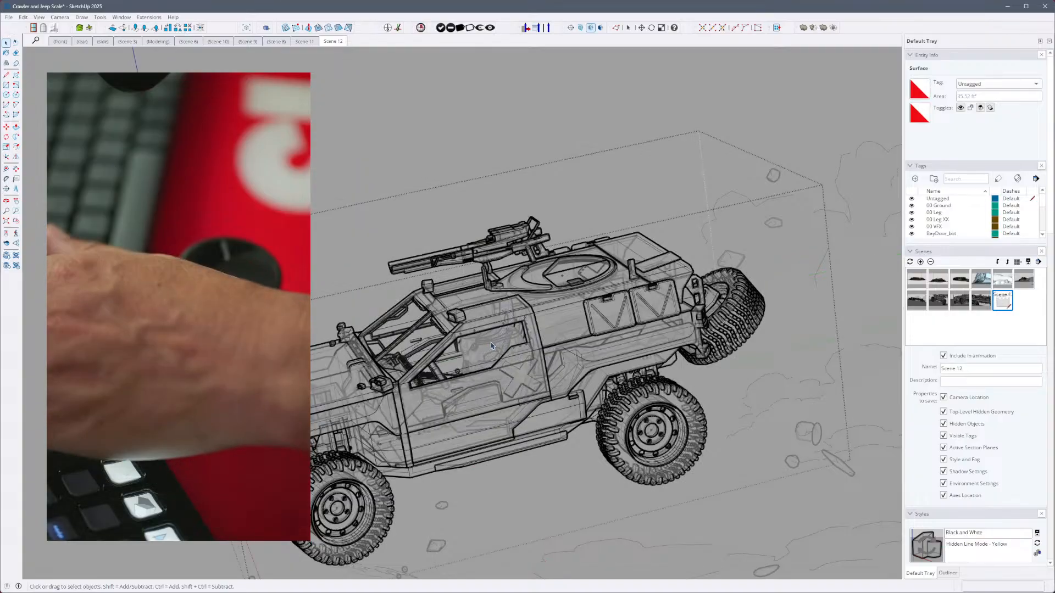
pyautogui.click(448, 290)
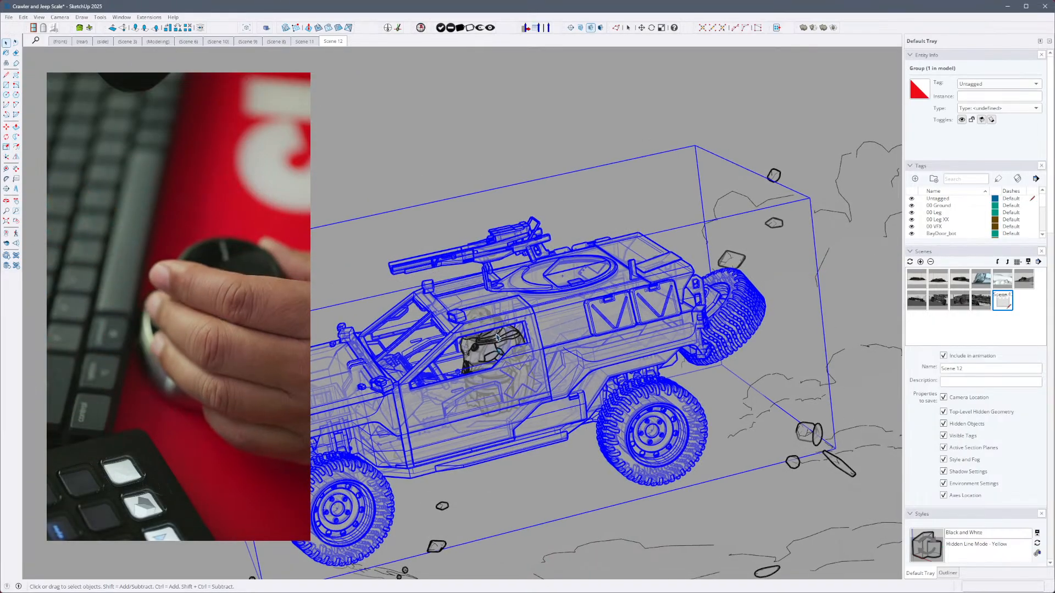
pyautogui.scroll(3, 491, 334)
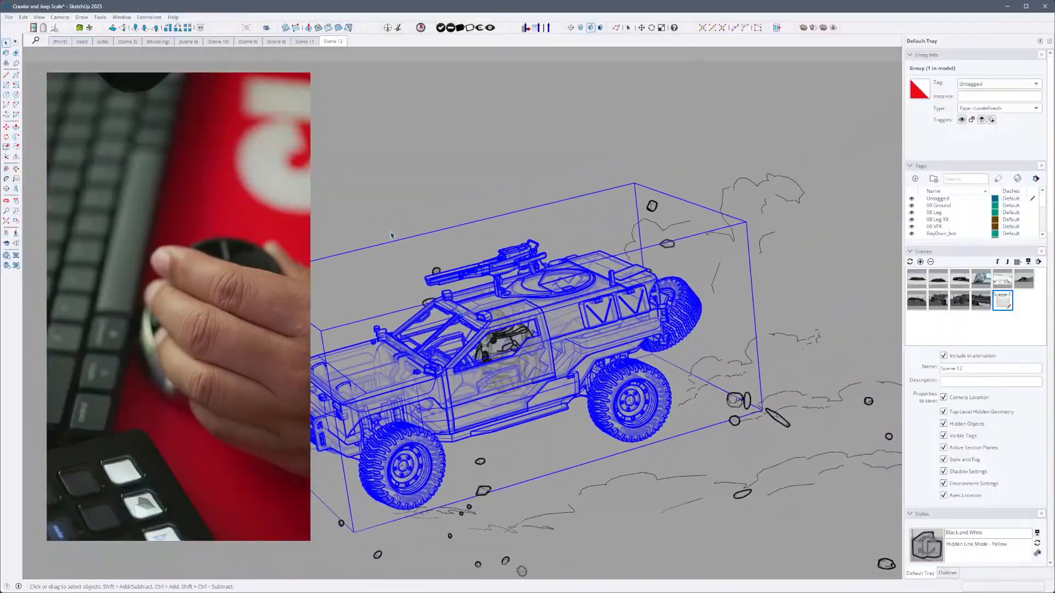
pyautogui.click(391, 235)
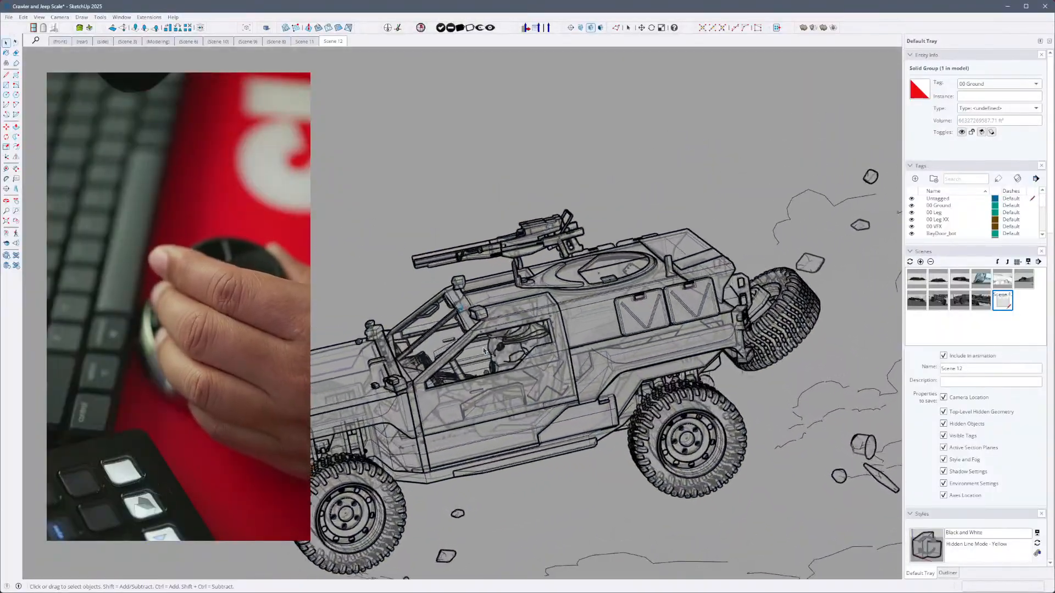
# - Reselect the jeep at its driver's window, try a window selection around it, and narrow the selection back to the jeep group
pyautogui.click(531, 354)
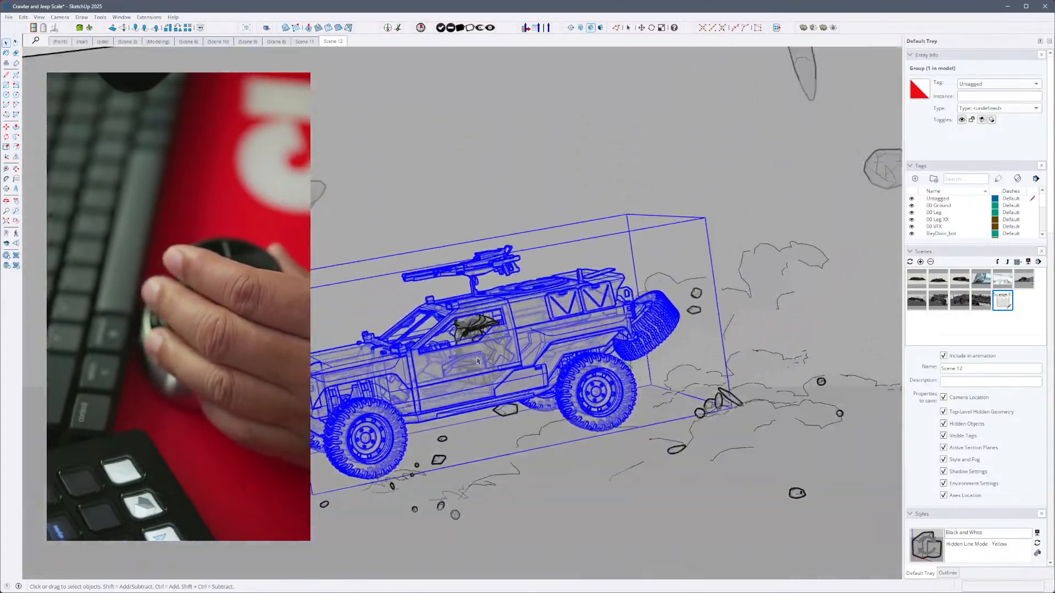
pyautogui.click(480, 335)
pyautogui.click(480, 334)
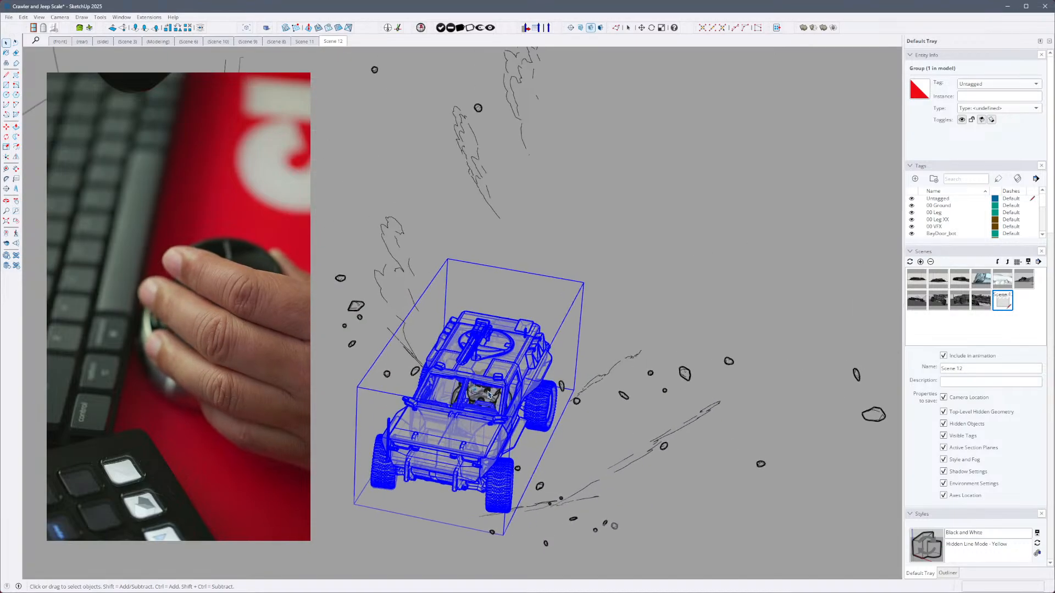
pyautogui.click(480, 386)
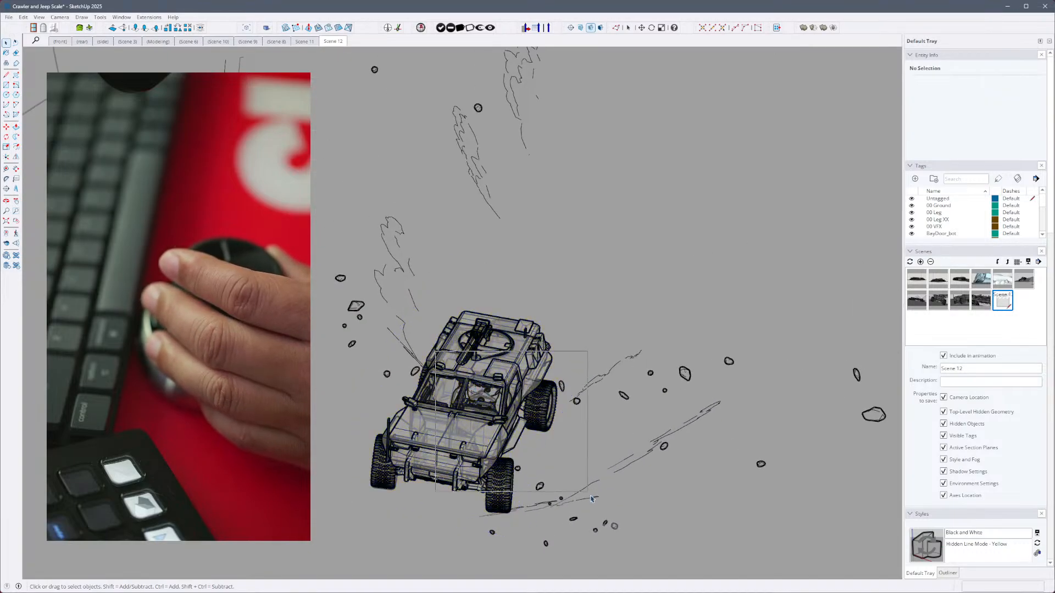
pyautogui.moveTo(702, 590); pyautogui.dragTo(702, 588)
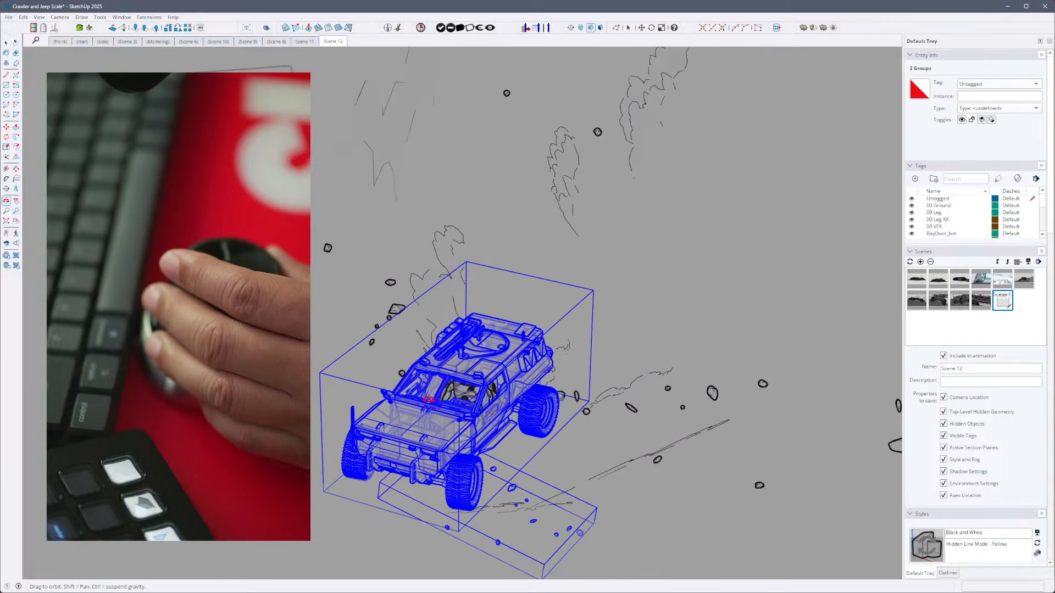
pyautogui.click(593, 408)
pyautogui.click(488, 391)
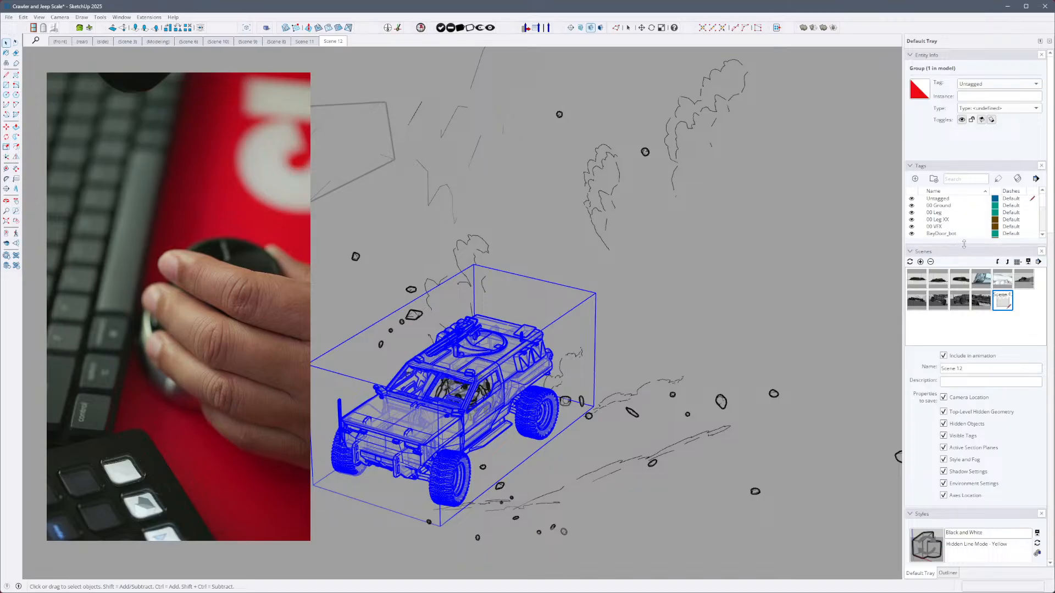
# - Enlarge the tag list to show all of the model's tags and look through them
pyautogui.moveTo(956, 340); pyautogui.dragTo(962, 371)
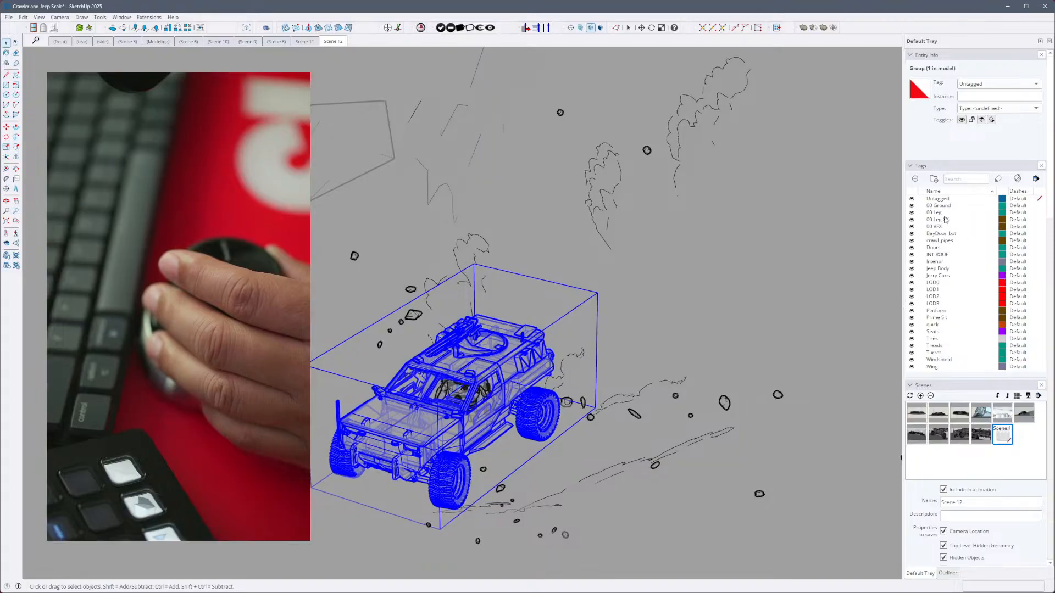
pyautogui.scroll(-3, 962, 317)
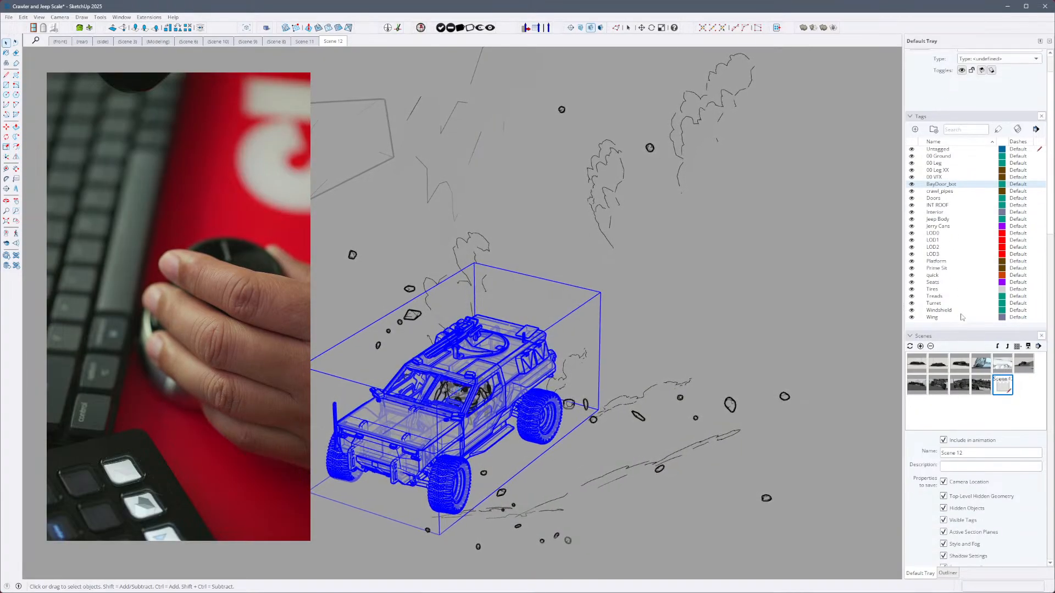
pyautogui.scroll(3, 962, 317)
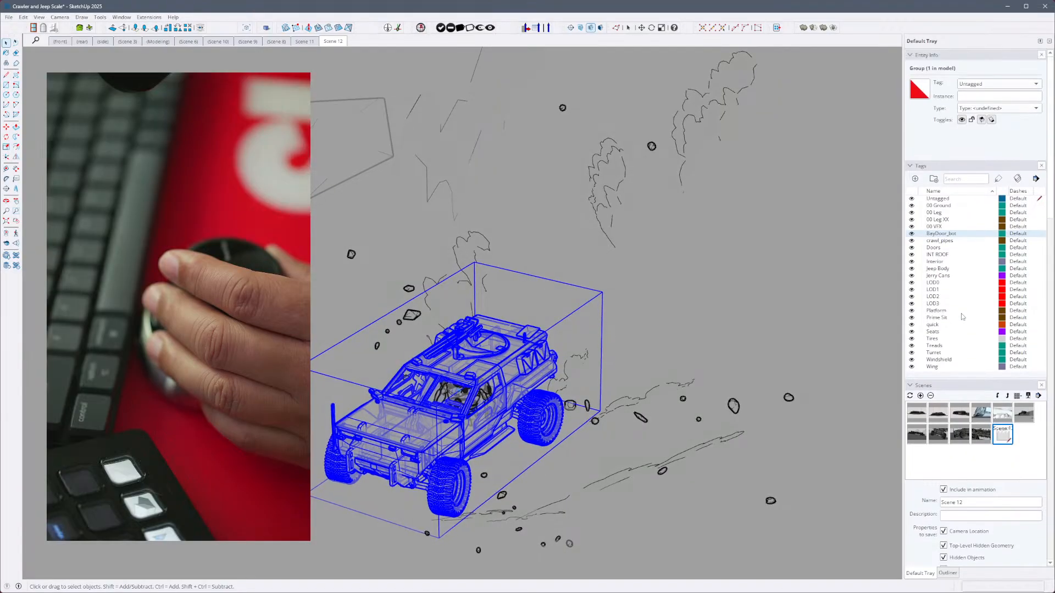
# - Select the jeep group again and hide it to expose the seated driver figure
pyautogui.click(770, 369)
pyautogui.click(476, 426)
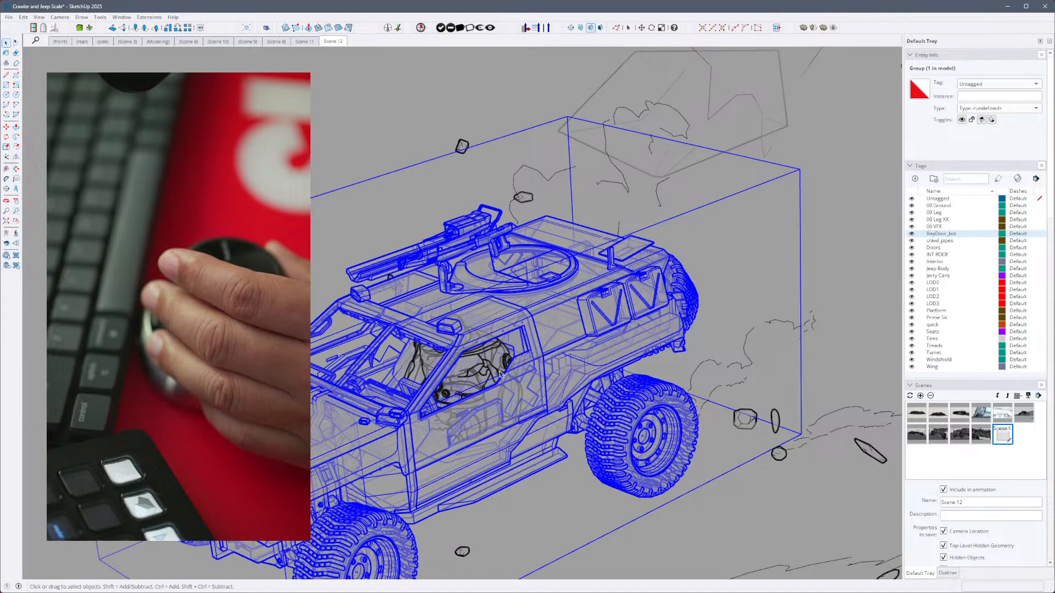
pyautogui.press('h')
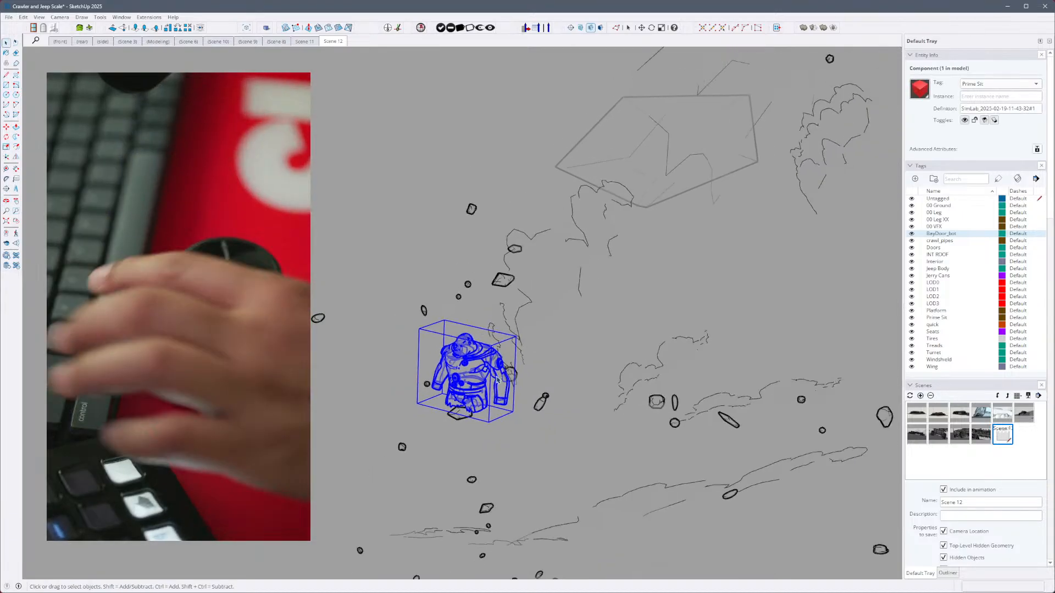
# - Remove the seated driver figure from view and bring the hidden jeep back
pyautogui.press('h')
pyautogui.click(499, 399)
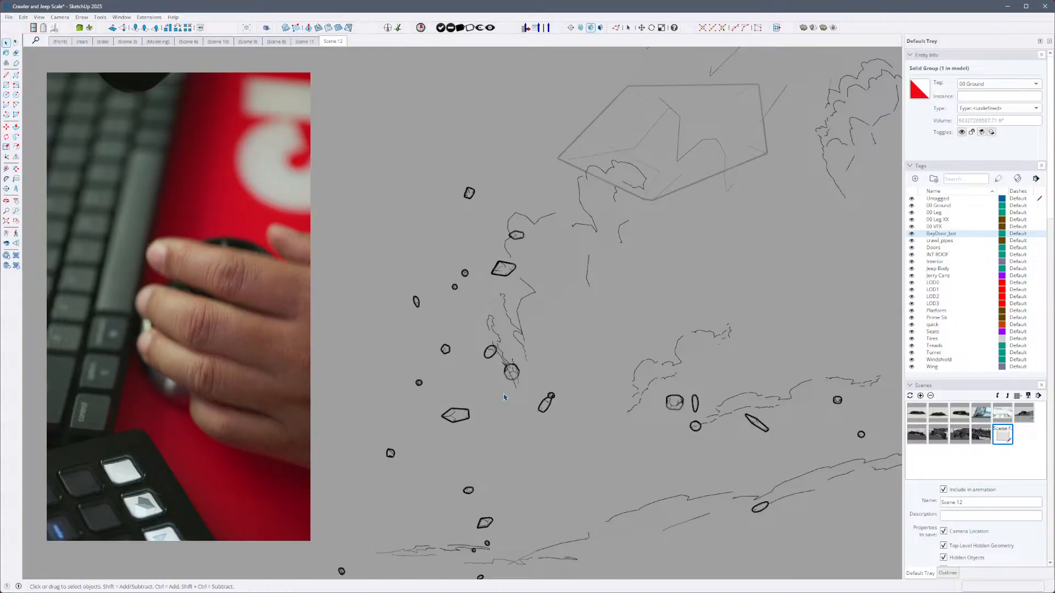
pyautogui.hotkey('ctrl', 'z')
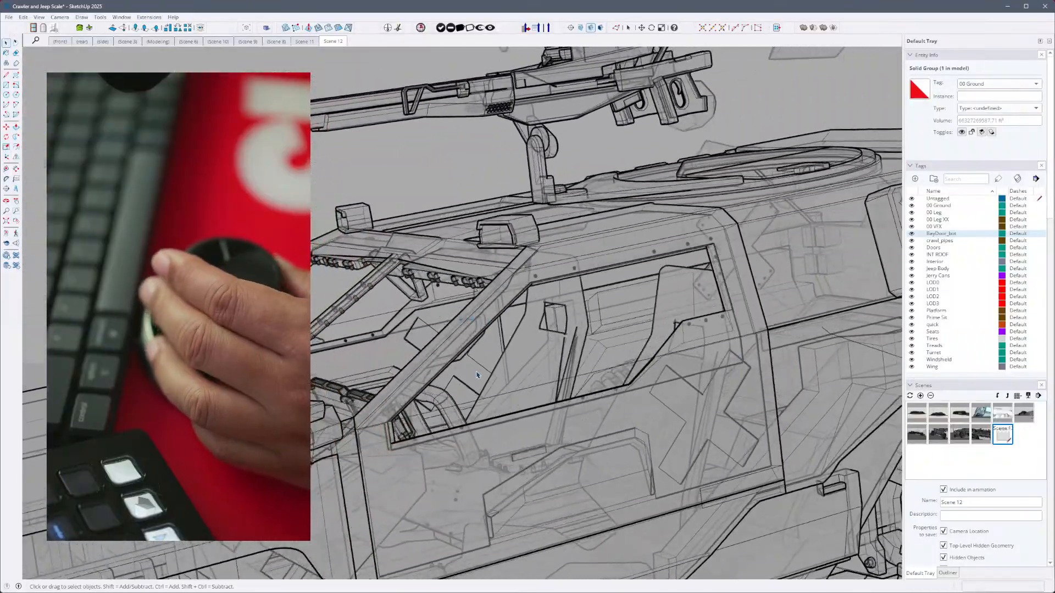
# - Switch to the Jeep_SUV_V04 model and copy the standing figure behind the jeep
pyautogui.click(400, 326)
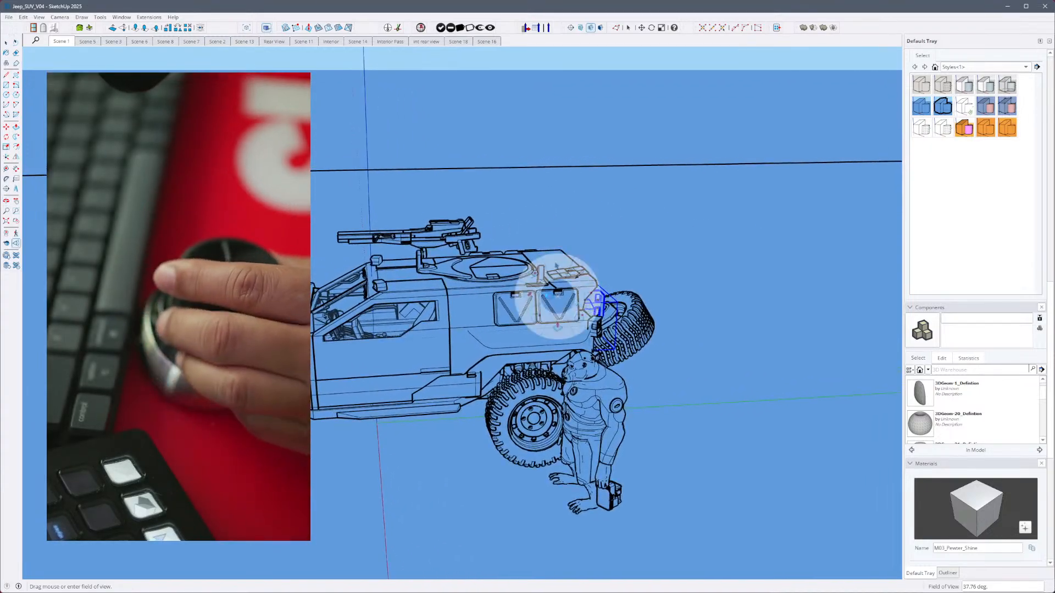
pyautogui.click(528, 297)
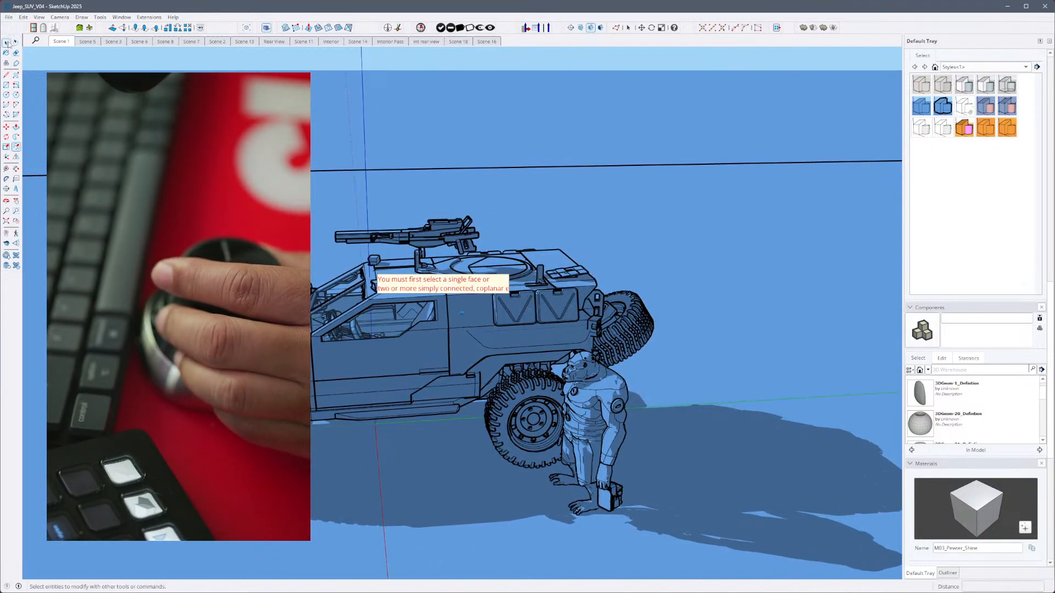
pyautogui.click(602, 389)
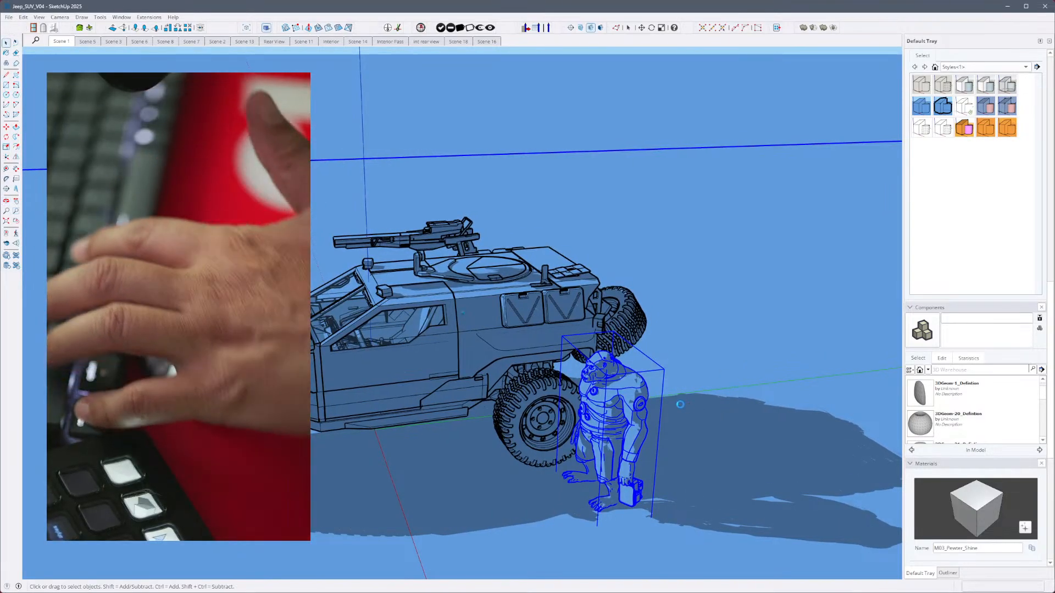
pyautogui.hotkey('ctrl', 'v')
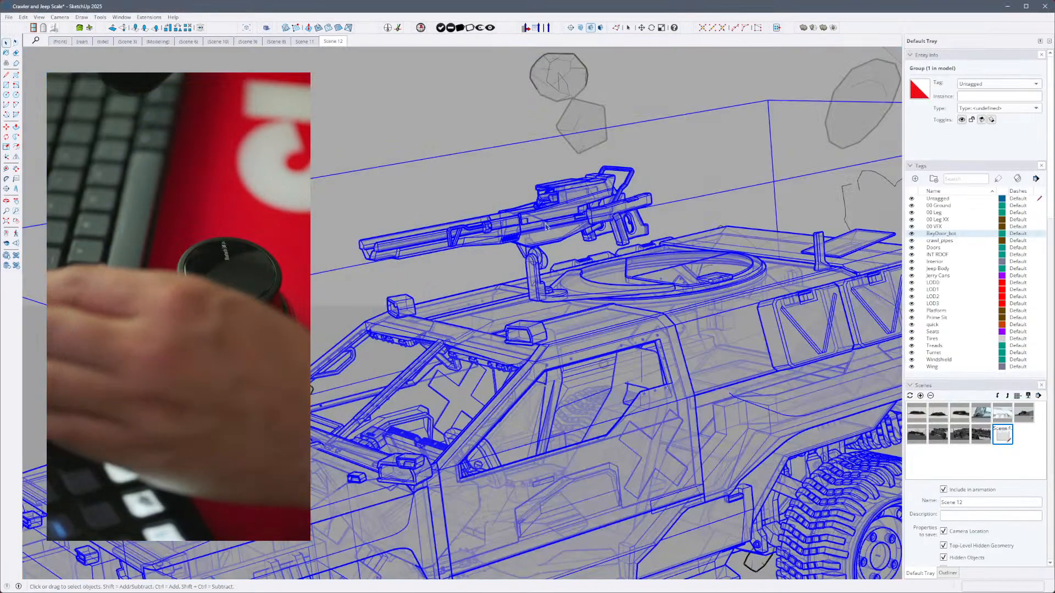
# - Return to the Crawler and Jeep Scale model and paste the copied figure on the ground near the jeep
pyautogui.scroll(-6, 530, 274)
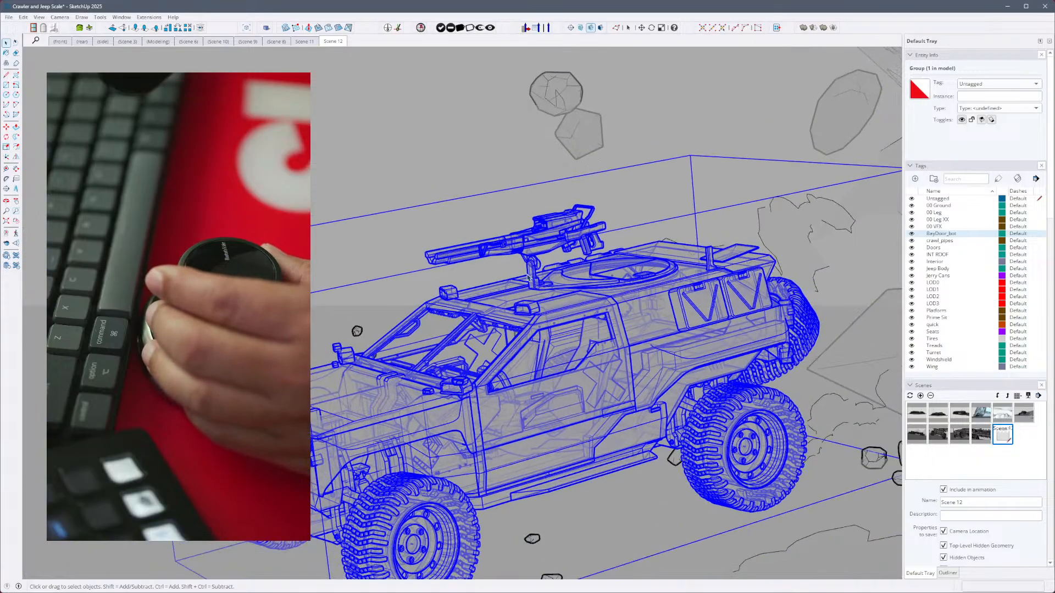
pyautogui.moveTo(533, 277); pyautogui.dragTo(523, 301, button='middle')
pyautogui.click(439, 220)
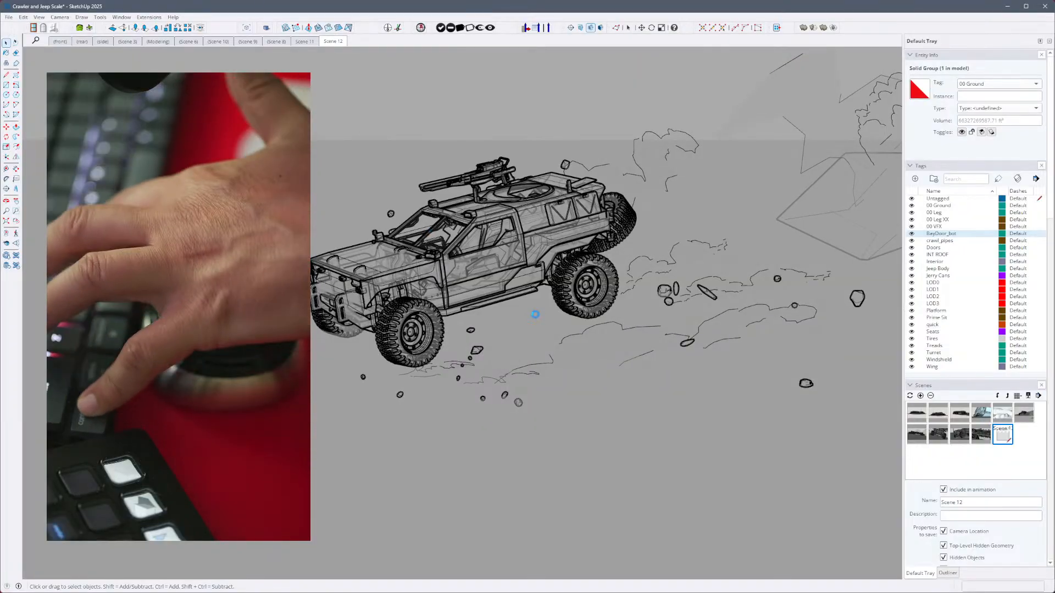
pyautogui.hotkey('ctrl', 'v')
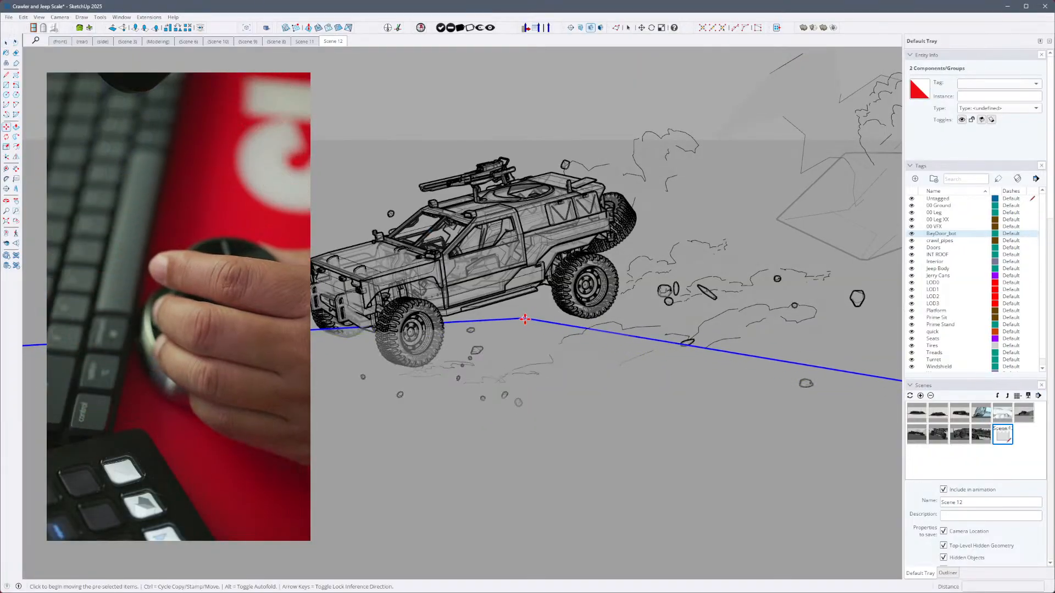
pyautogui.scroll(-10, 526, 320)
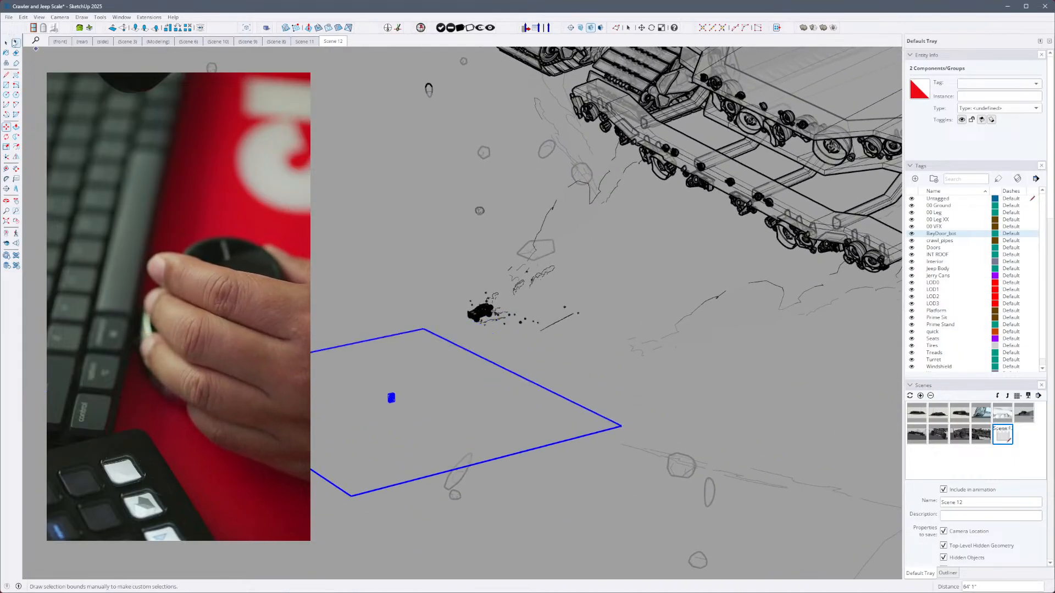
# - Select only the pasted standing figure and move it across the ground to the jeep
pyautogui.keyDown('shift'); pyautogui.click(431, 418); pyautogui.keyUp('shift')
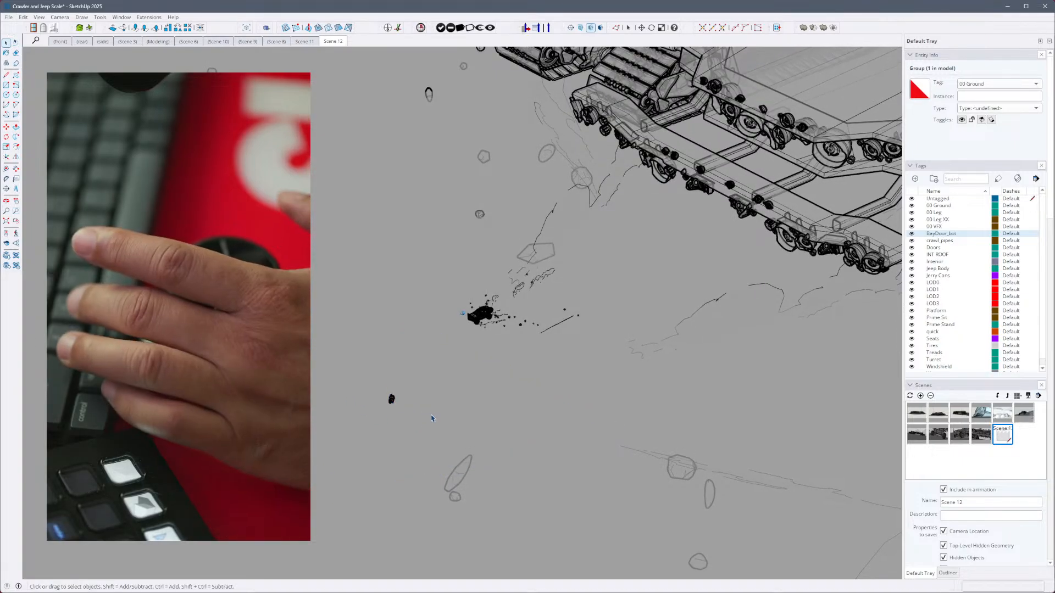
pyautogui.click(391, 399)
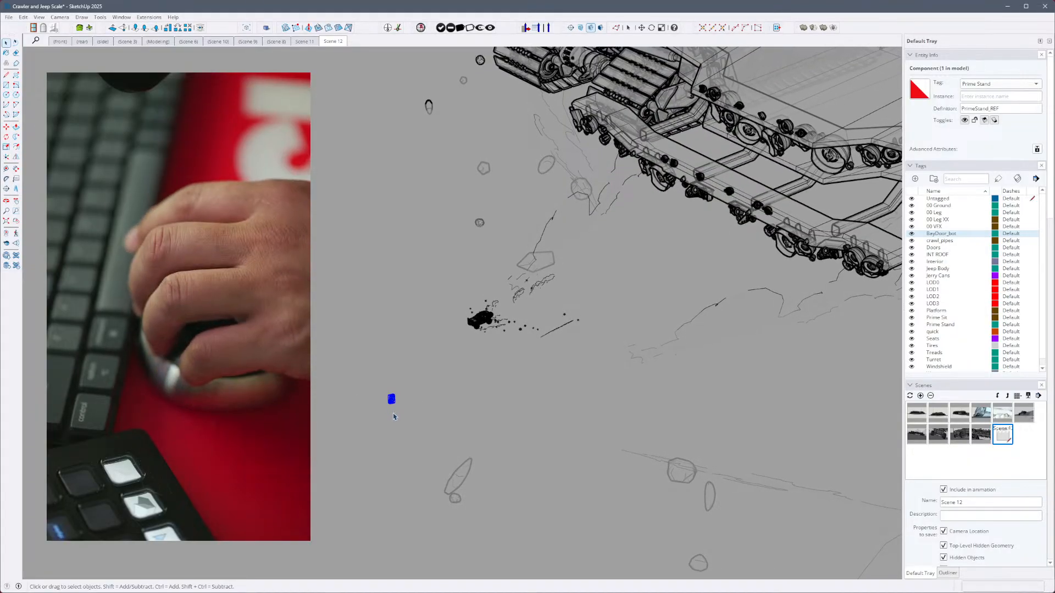
pyautogui.press('m')
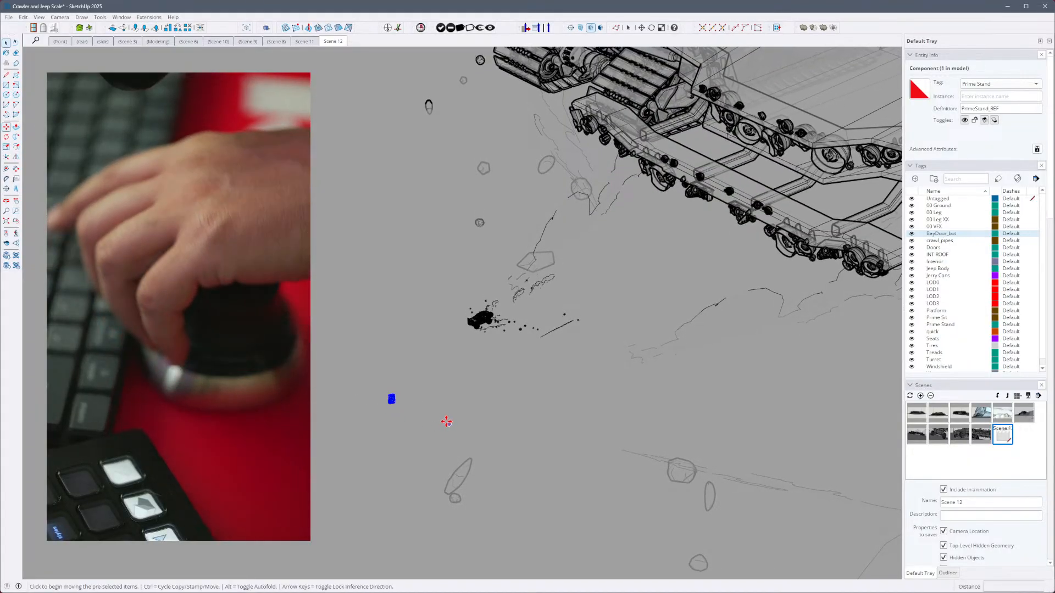
pyautogui.click(395, 406)
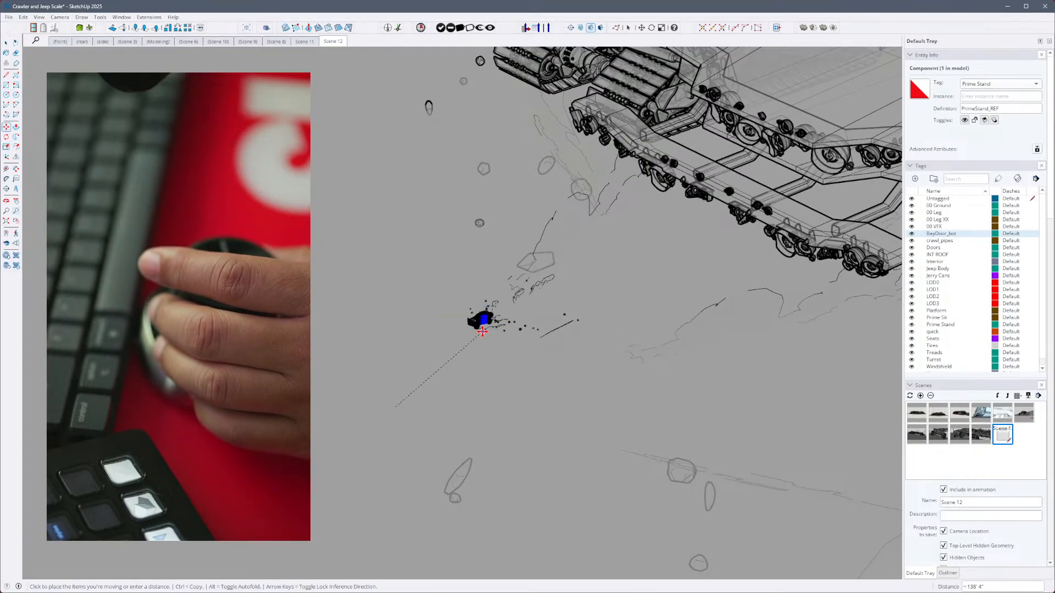
# - Refine the standing figure's position so that it sits inside the jeep's cab behind the windshield
pyautogui.scroll(10, 483, 342)
pyautogui.scroll(-4, 483, 346)
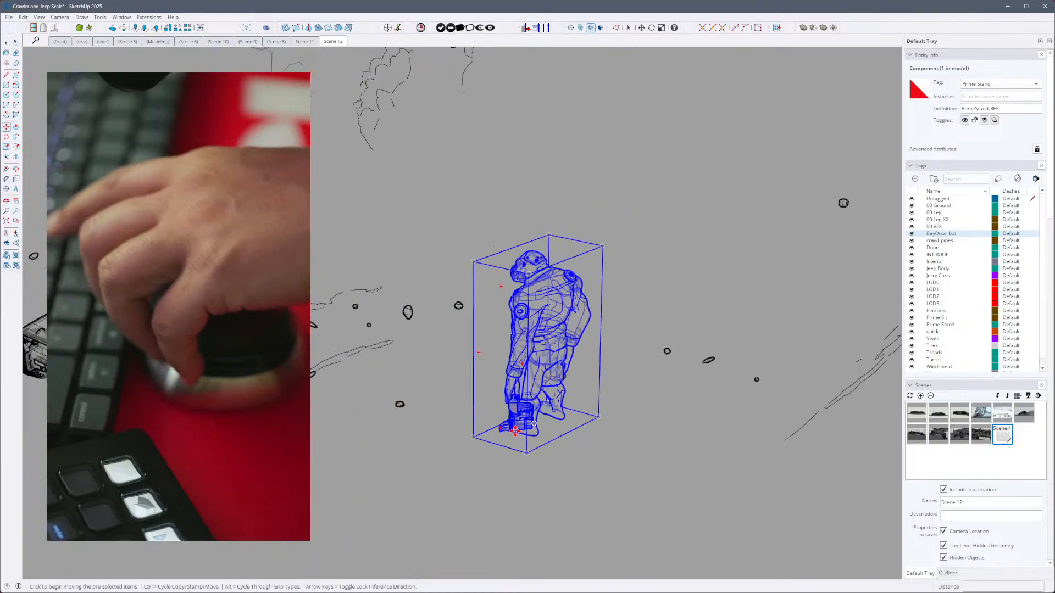
pyautogui.click(514, 412)
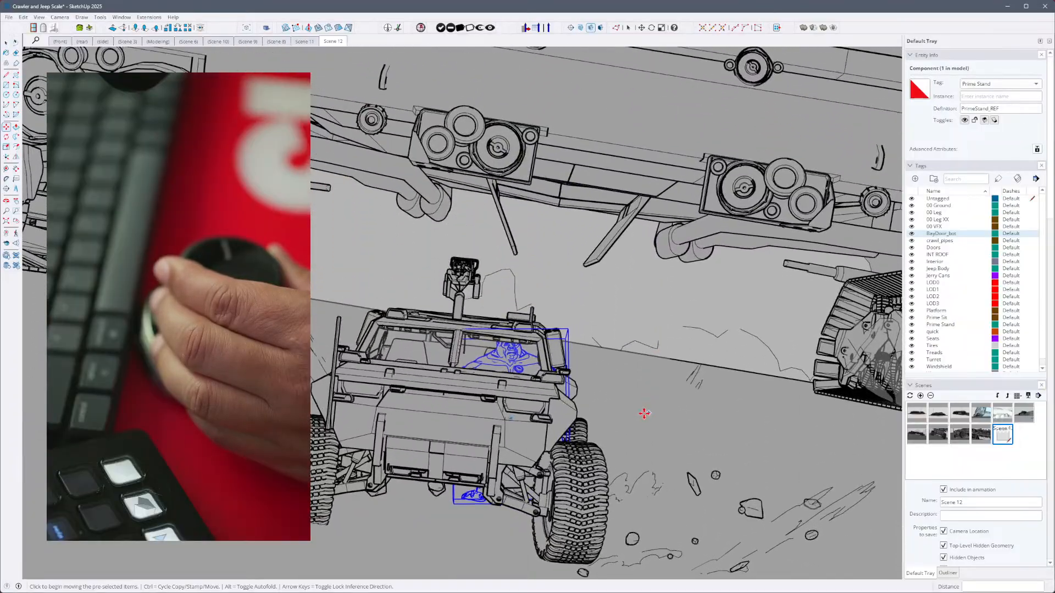
pyautogui.click(636, 427)
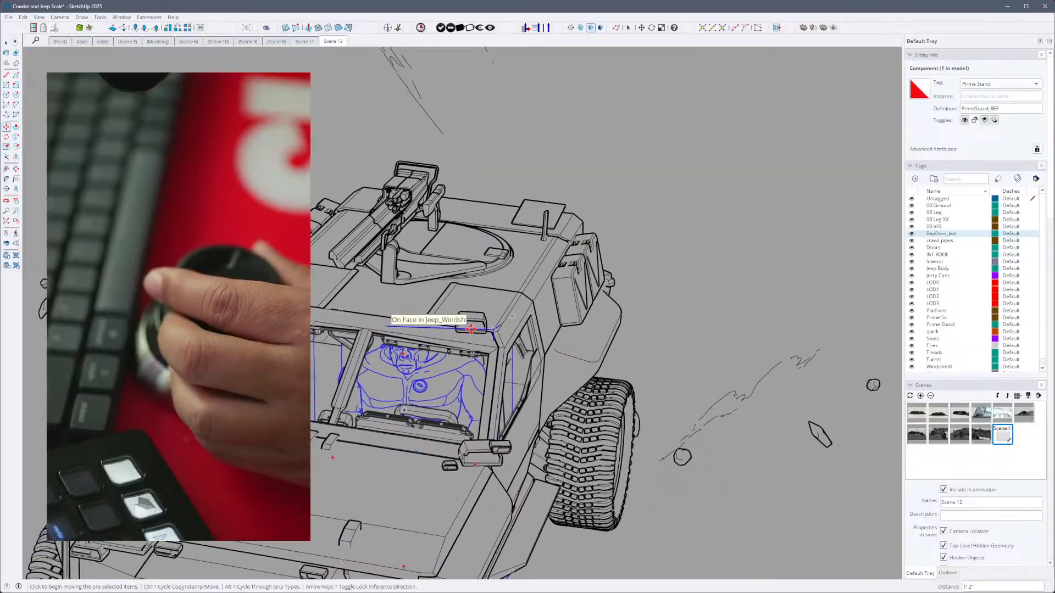
# - Switch to the Rectangle tool over the jeep's windshield, and then to the Tape Measure tool
pyautogui.rightClick(471, 329)
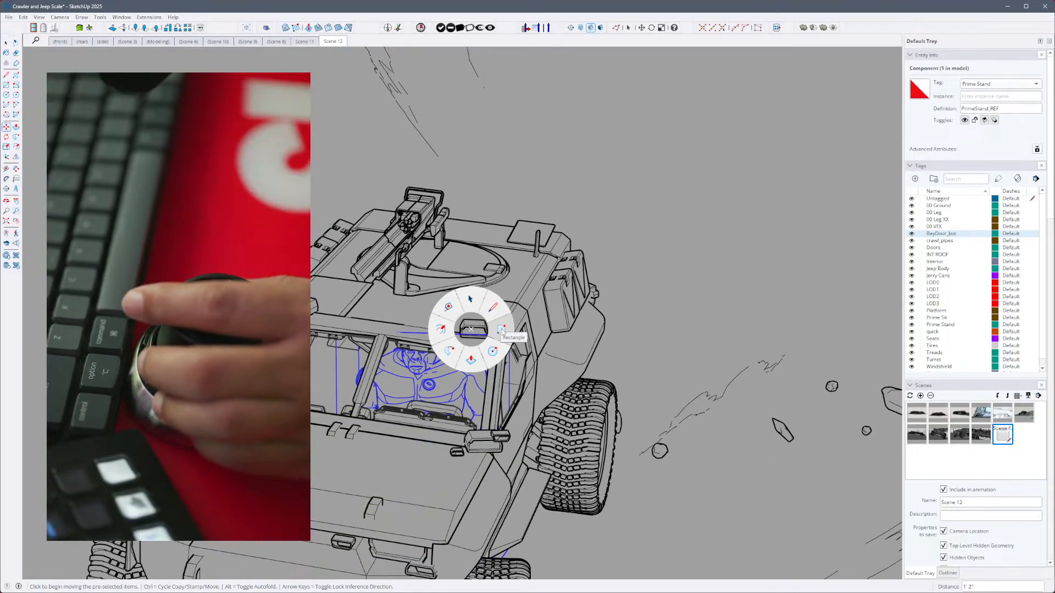
pyautogui.click(502, 330)
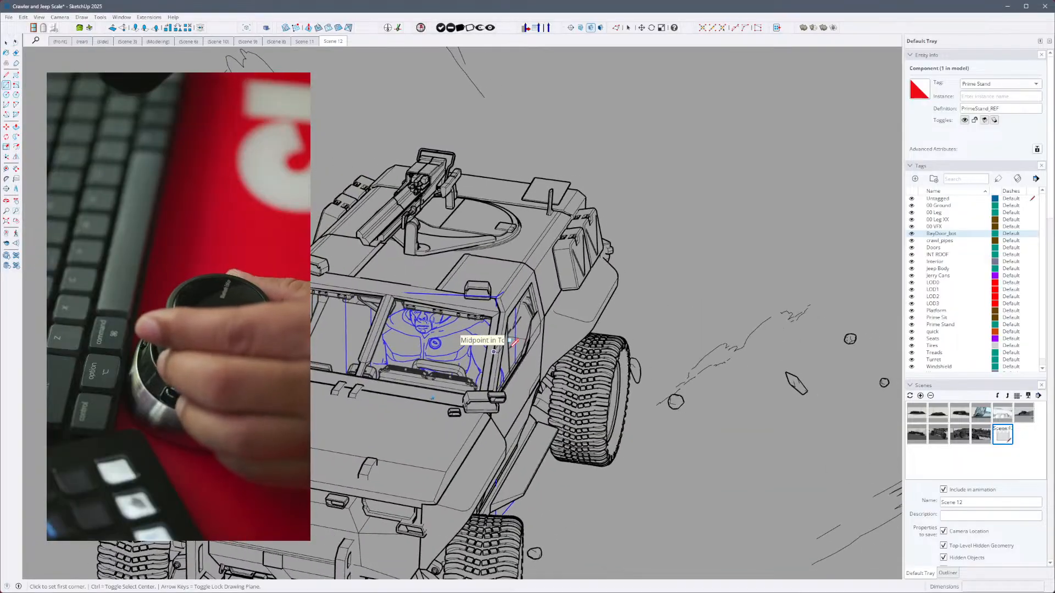
pyautogui.rightClick(499, 320)
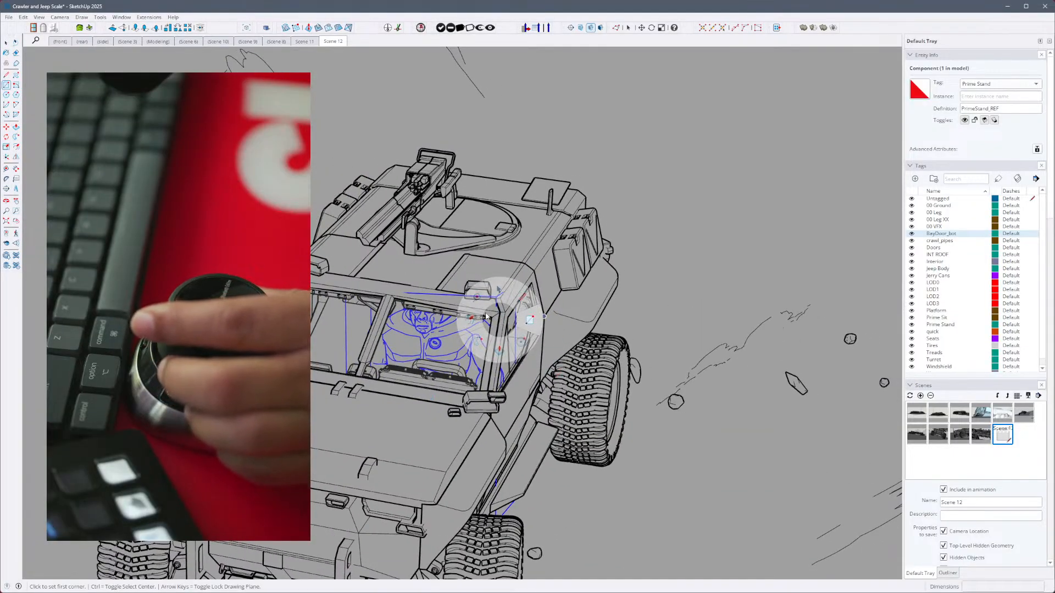
pyautogui.rightClick(517, 313)
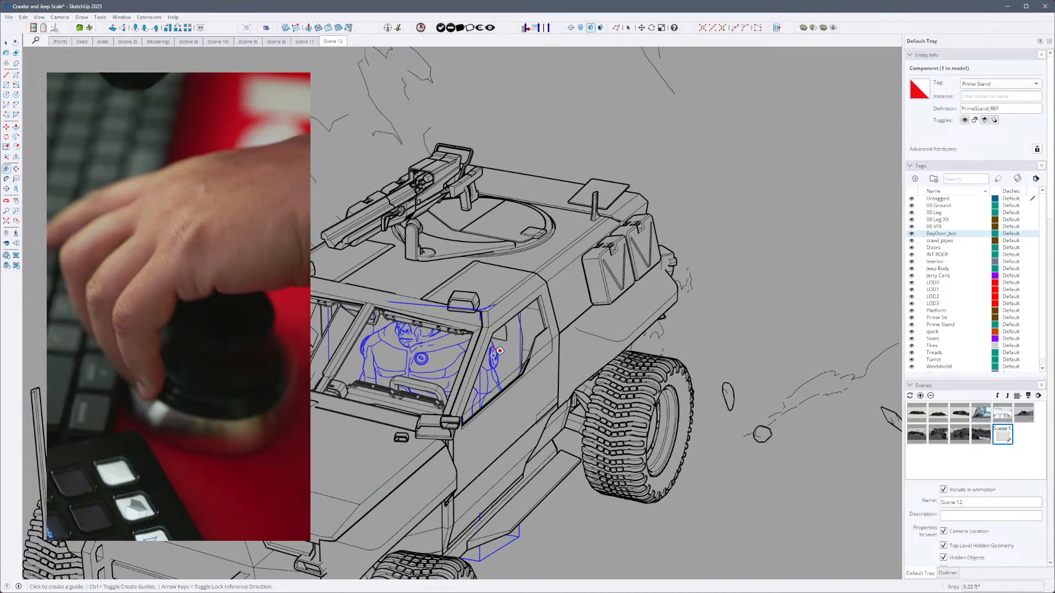
# - Shift the standing figure about 10" within the jeep's cab, near the driver's window
pyautogui.press('m')
pyautogui.click(492, 362)
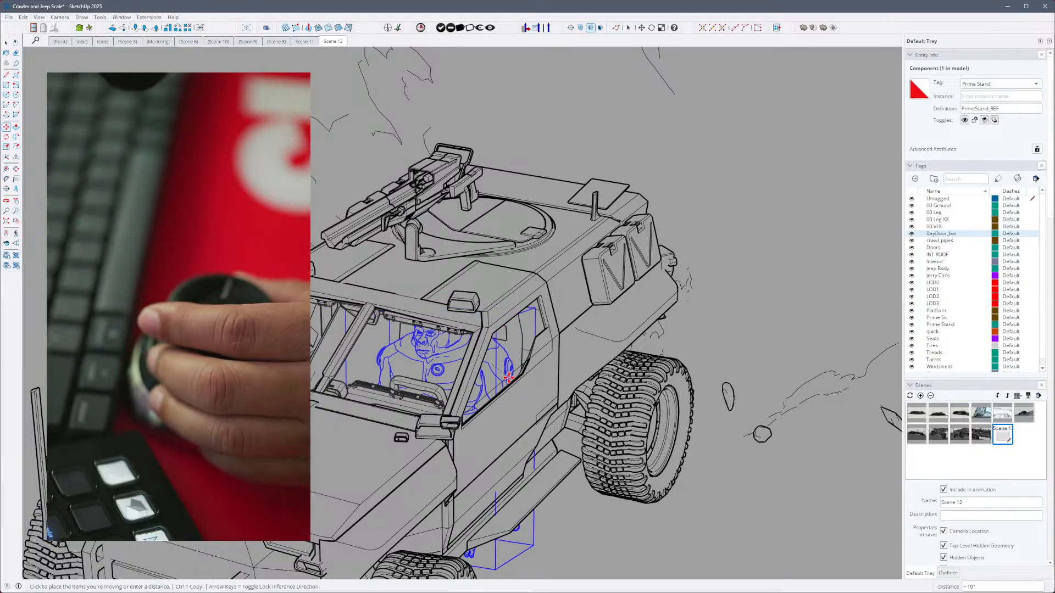
pyautogui.click(509, 377)
pyautogui.moveTo(509, 377); pyautogui.dragTo(342, 270, button='middle')
pyautogui.moveTo(418, 306); pyautogui.dragTo(353, 295, button='middle')
pyautogui.moveTo(499, 370); pyautogui.dragTo(457, 341, button='middle')
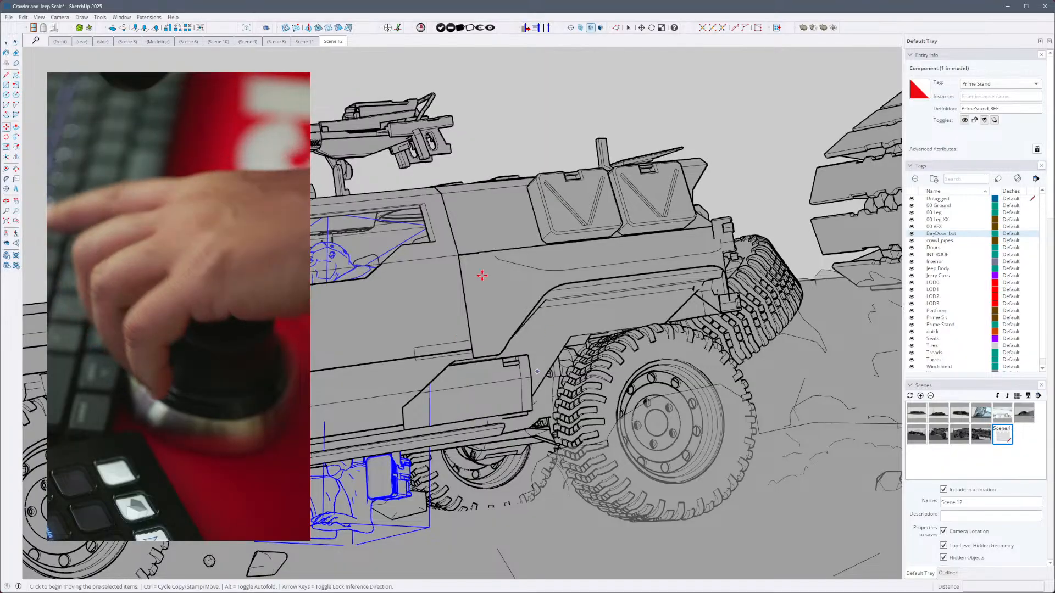
# - Raise the standing figure in the cab by about 9" and check it through the windshield
pyautogui.click(435, 315)
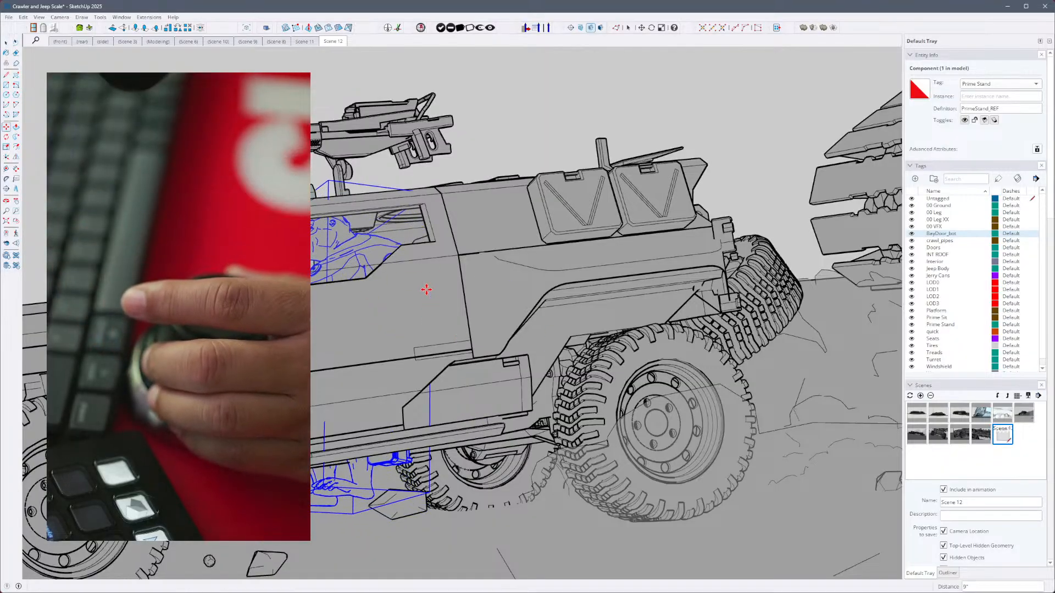
pyautogui.click(426, 289)
pyautogui.moveTo(426, 290); pyautogui.dragTo(664, 352, button='middle')
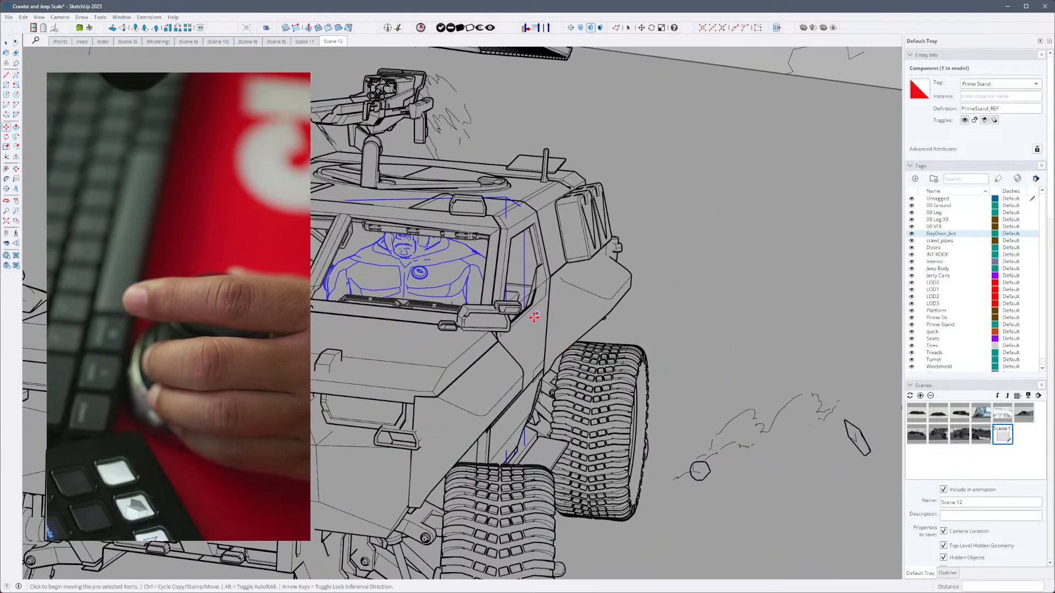
# - Cycle from the Move tool through the Tape Measure and Circle tools to the Select tool beside the jeep's cab
pyautogui.moveTo(533, 336); pyautogui.dragTo(553, 322, button='middle')
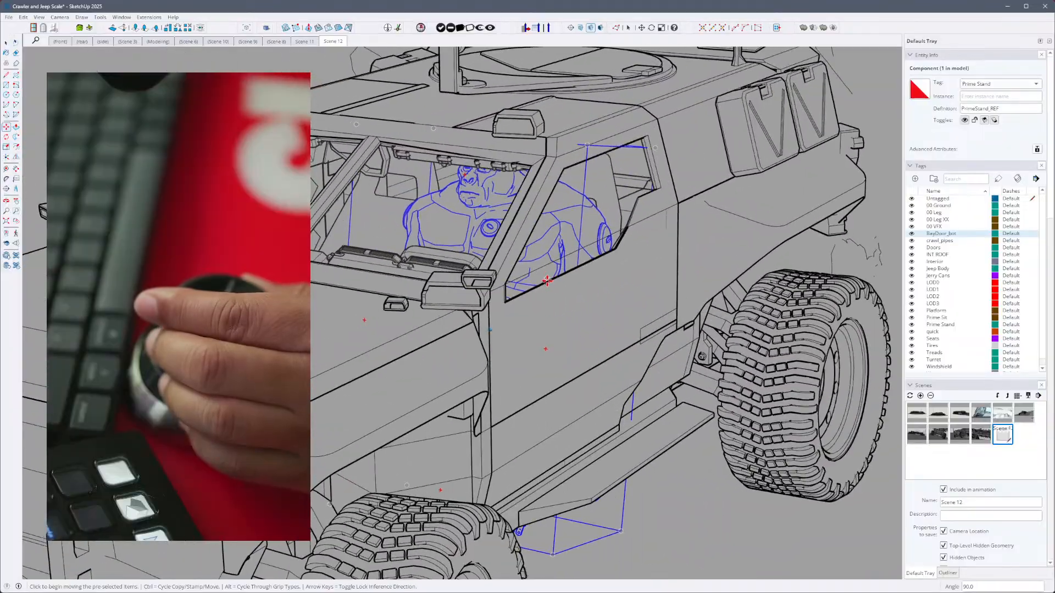
pyautogui.click(478, 226)
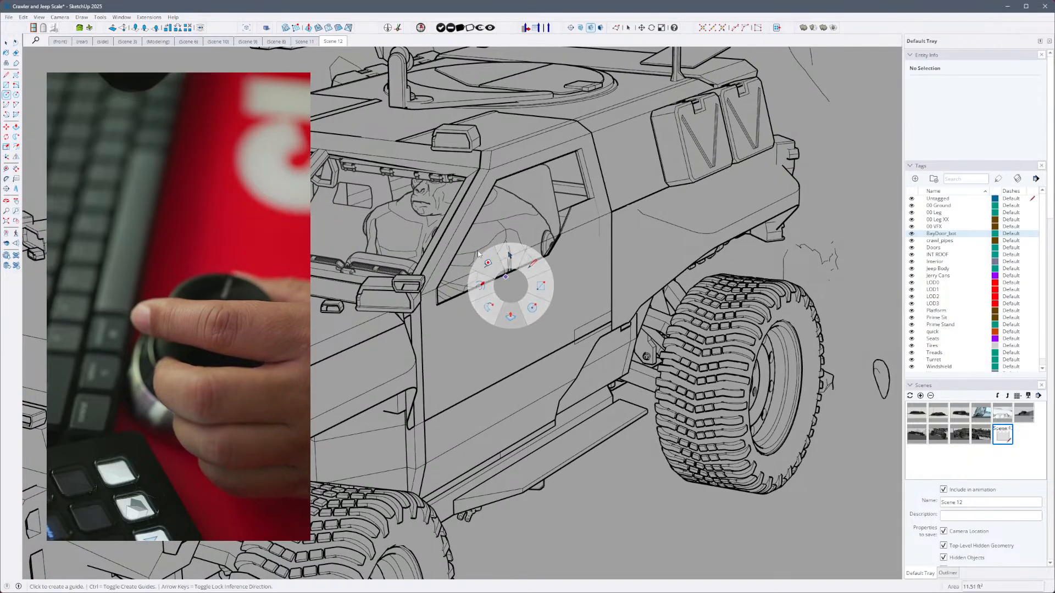
pyautogui.rightClick(474, 289)
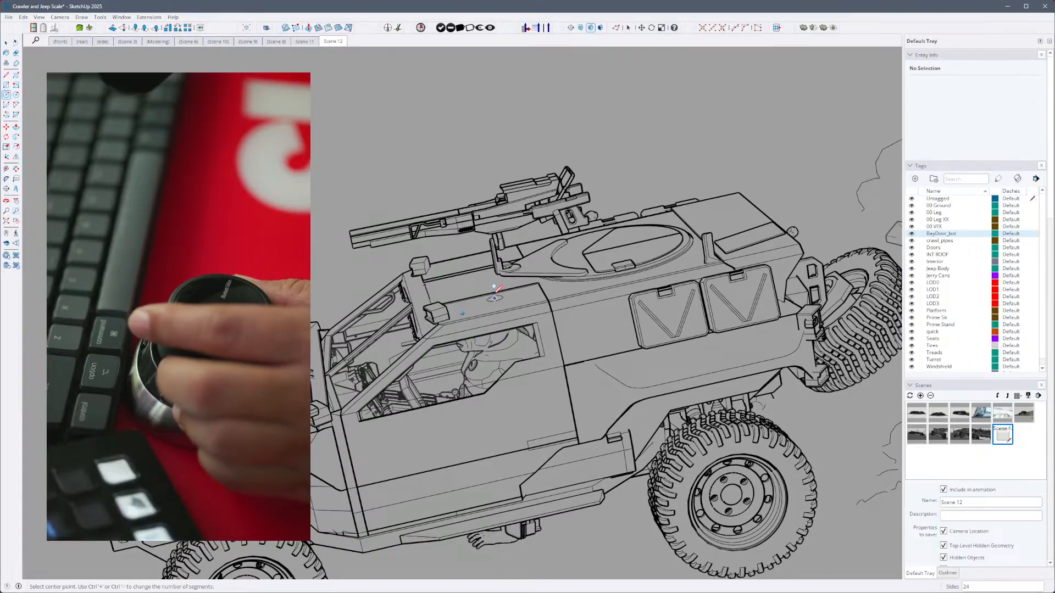
pyautogui.rightClick(489, 311)
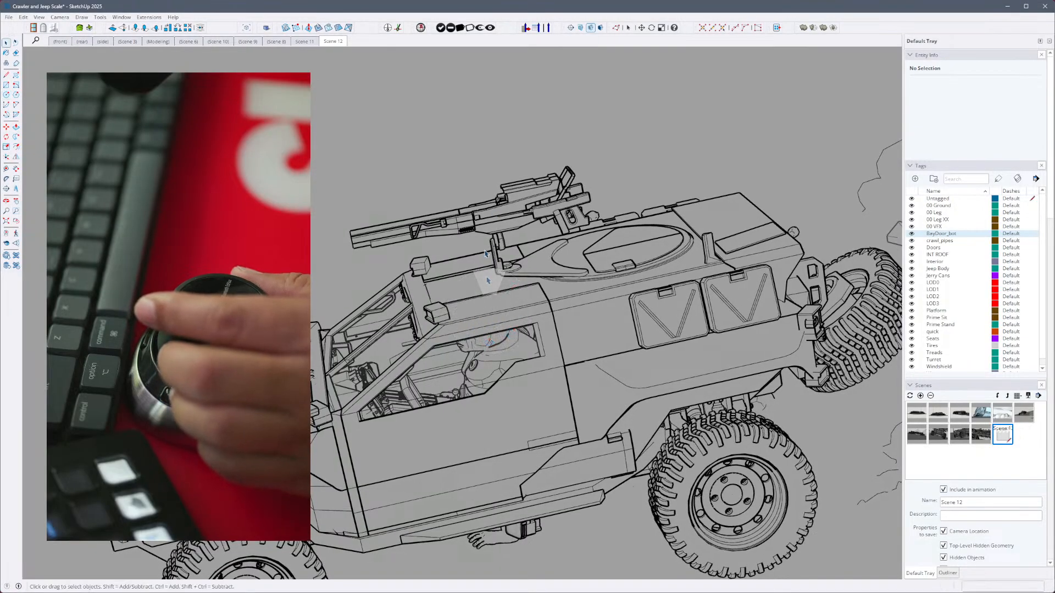
# - Open the standing figure inside the jeep group for isolated editing and select its body mesh
pyautogui.click(505, 356)
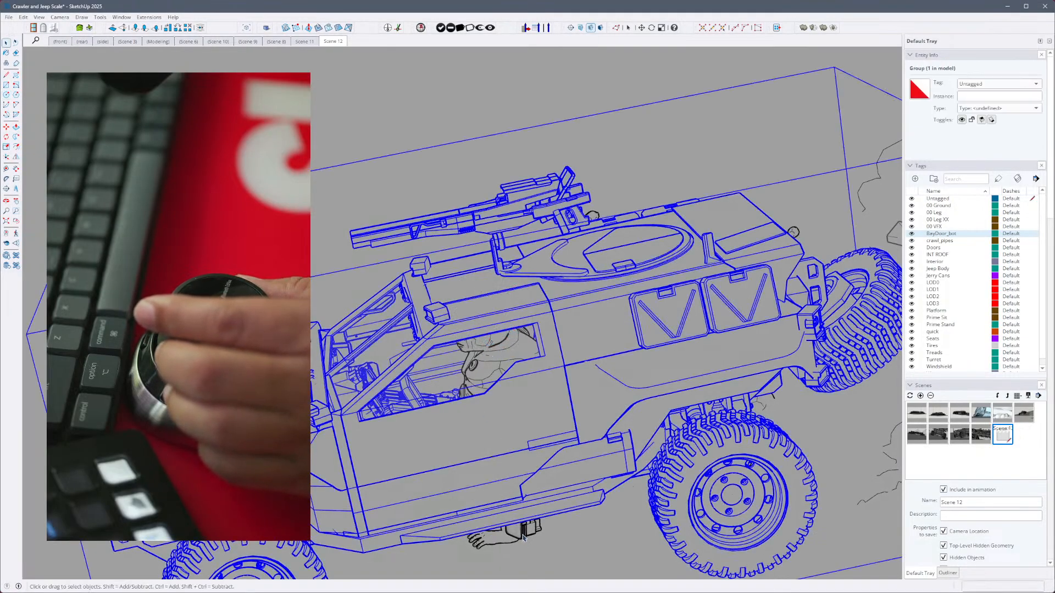
pyautogui.doubleClick(521, 533)
pyautogui.click(522, 533)
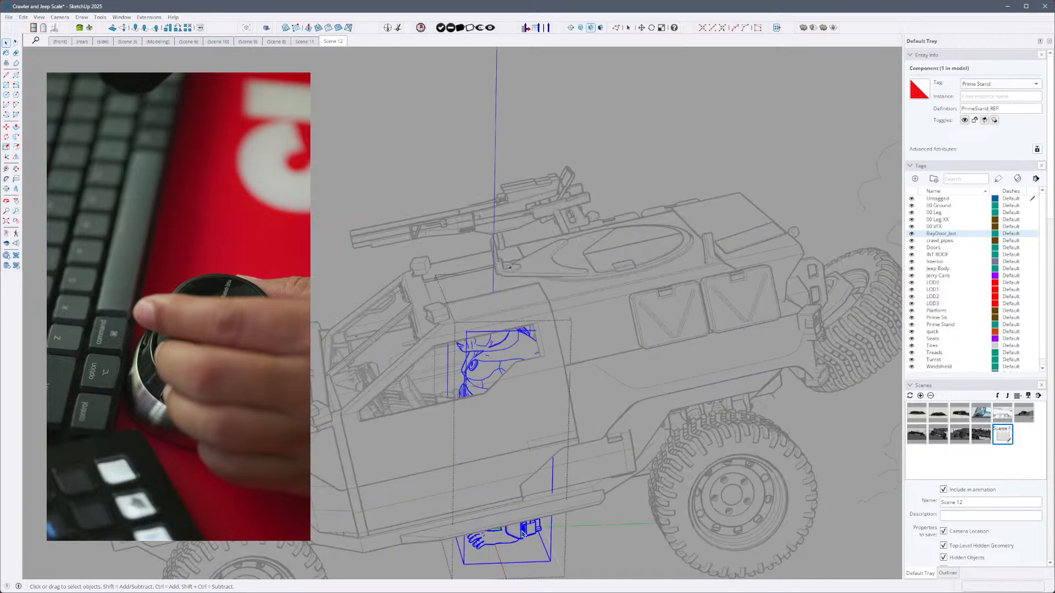
pyautogui.press('c')
pyautogui.moveTo(531, 525); pyautogui.dragTo(640, 467, button='middle')
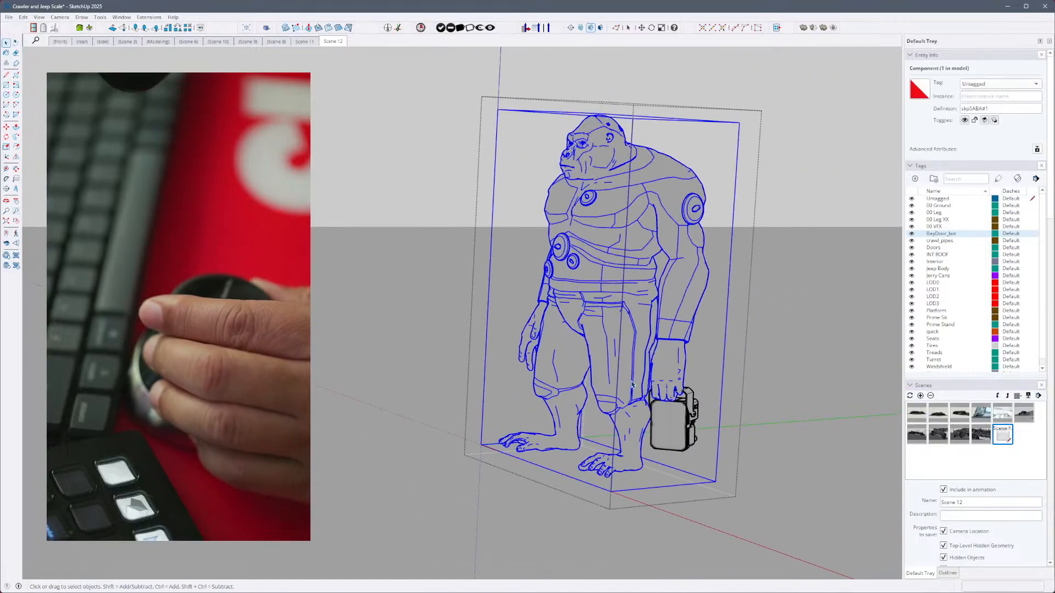
pyautogui.tripleClick(633, 385)
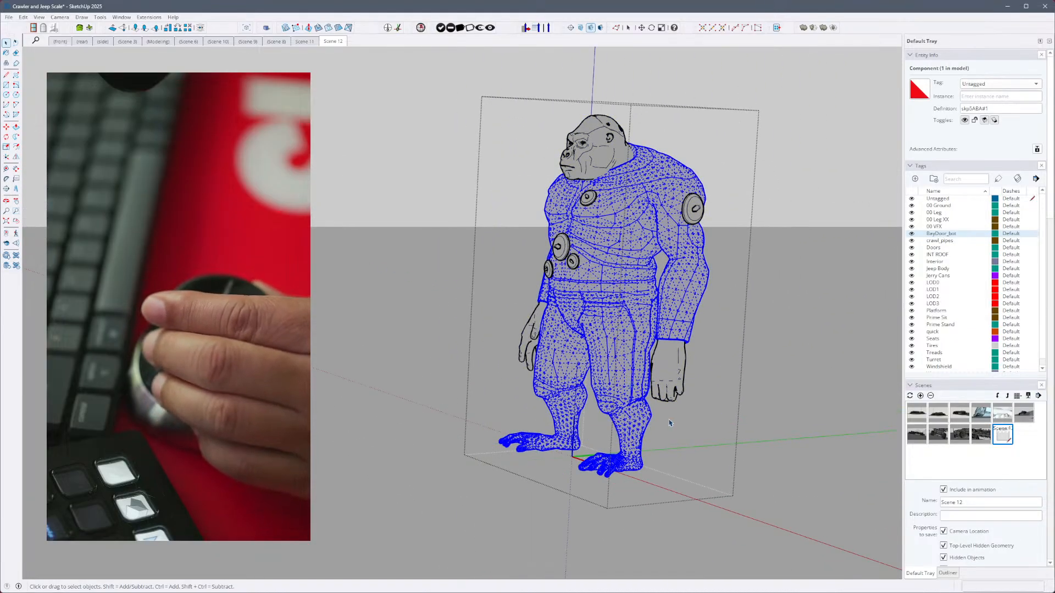
# - Pick the figure's trouser surface, clear the selection, and close the figure to return to the whole model
pyautogui.click(624, 402)
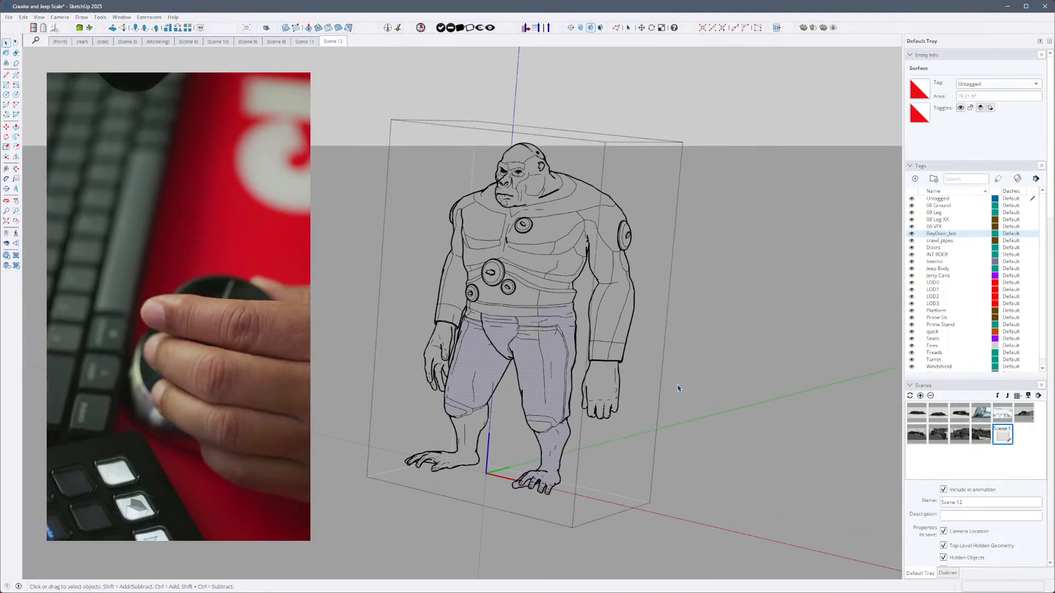
pyautogui.click(679, 388)
pyautogui.click(505, 384)
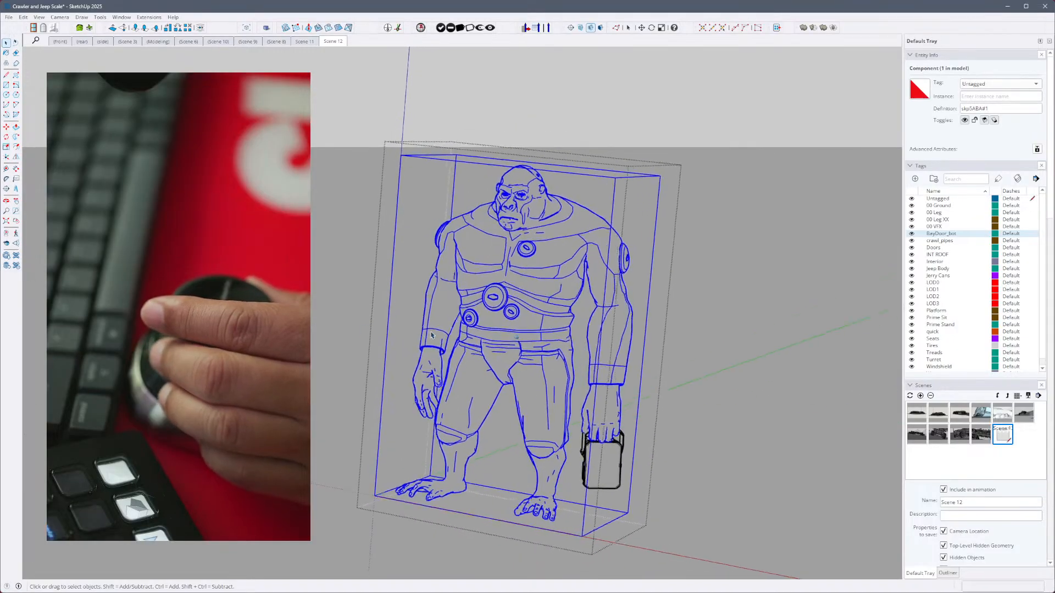
pyautogui.click(689, 401)
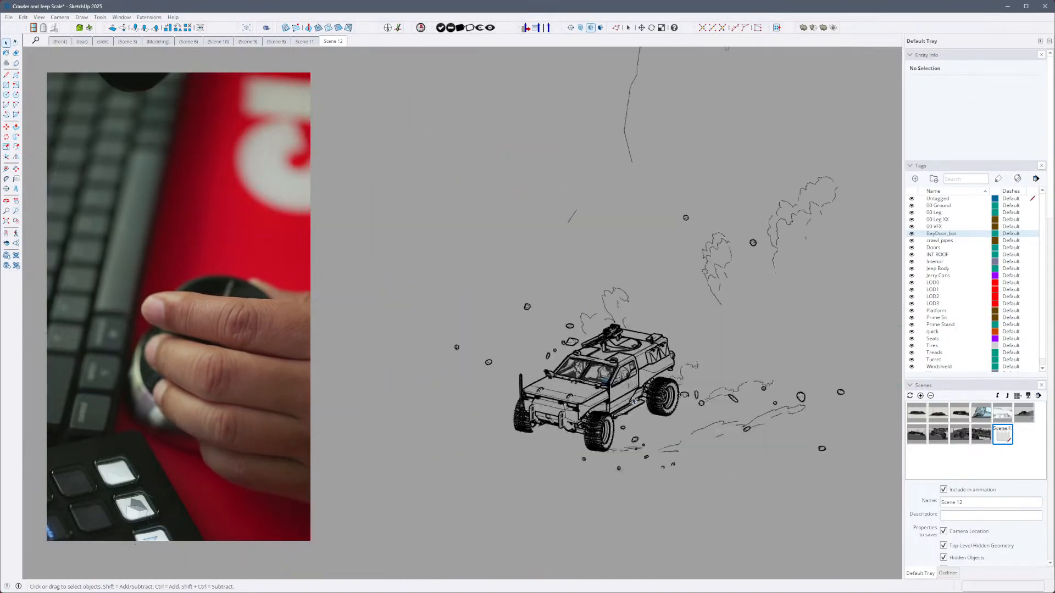
# - Open the standing figure in the jeep and its nested body component, and select the connected body mesh
pyautogui.click(541, 343)
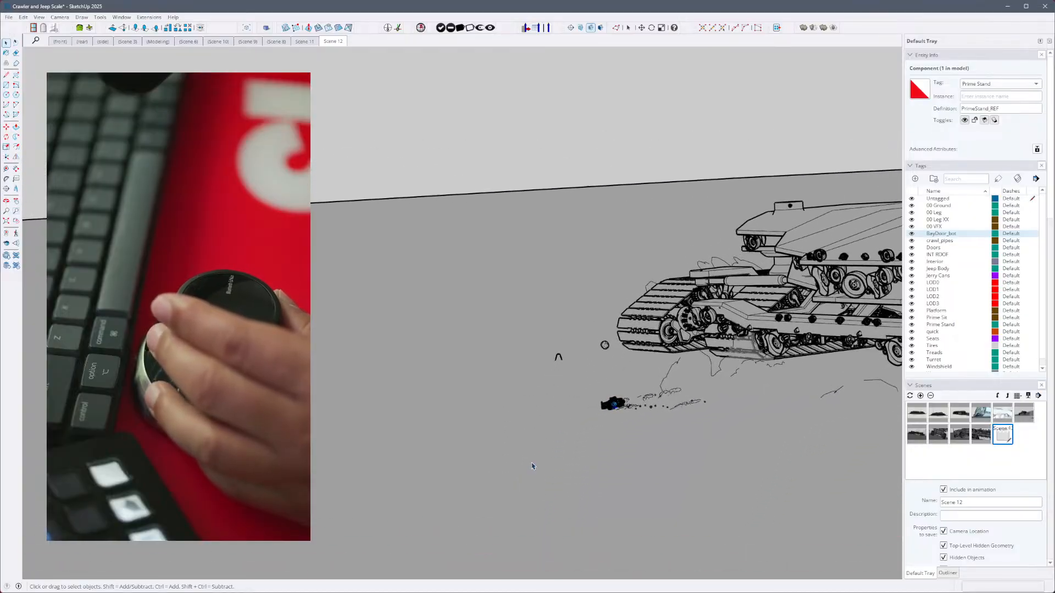
pyautogui.click(639, 388)
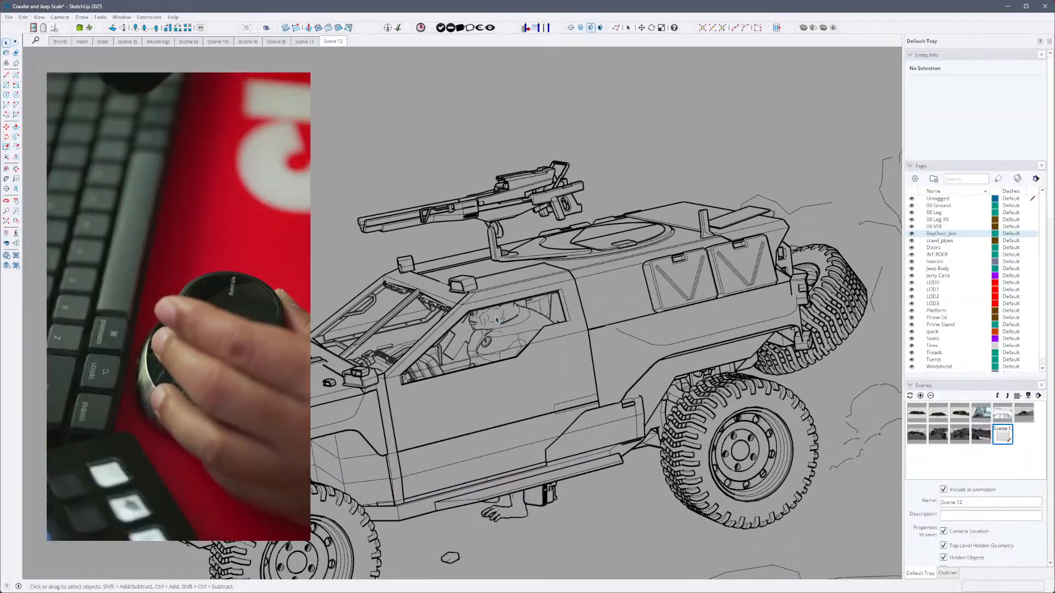
pyautogui.click(519, 518)
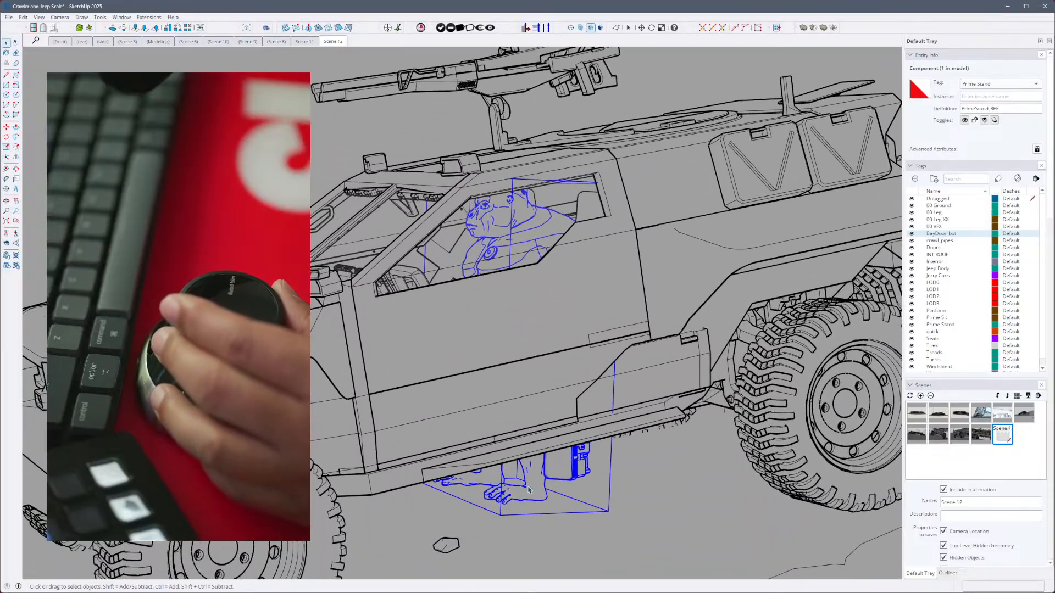
pyautogui.doubleClick(528, 489)
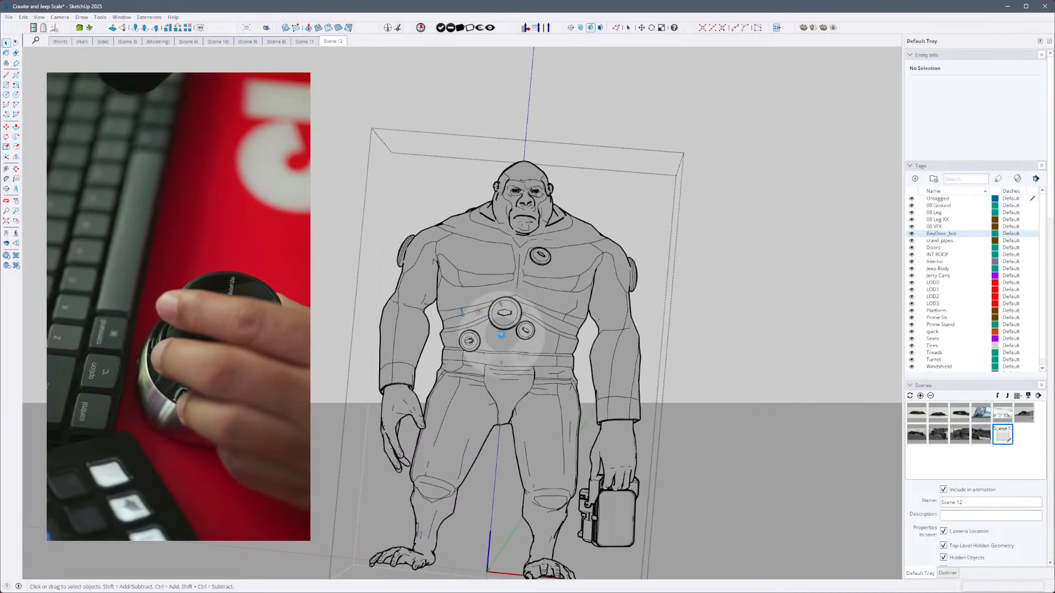
pyautogui.doubleClick(552, 466)
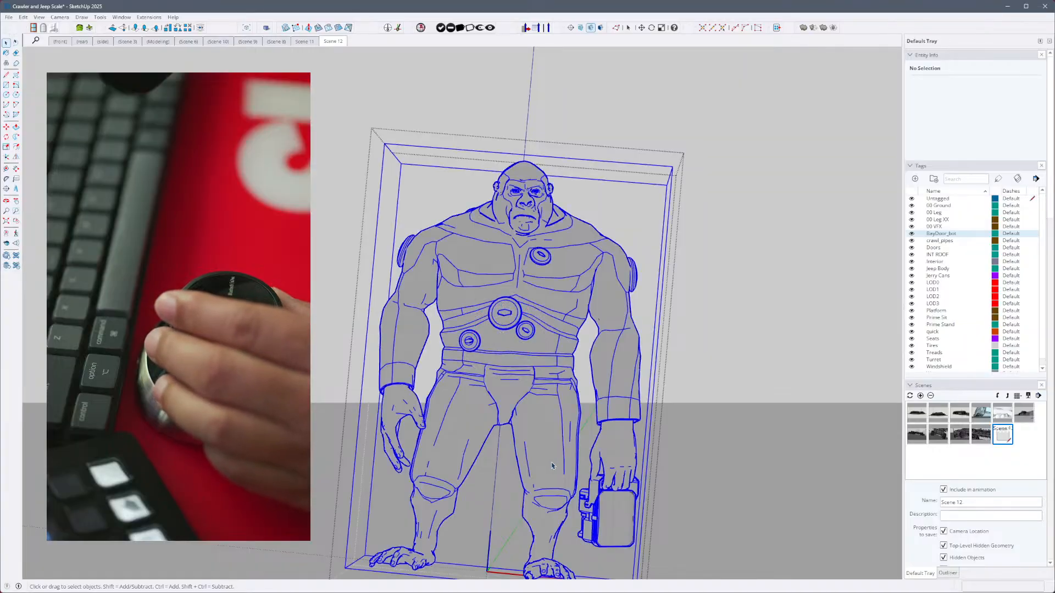
pyautogui.doubleClick(553, 466)
pyautogui.tripleClick(552, 466)
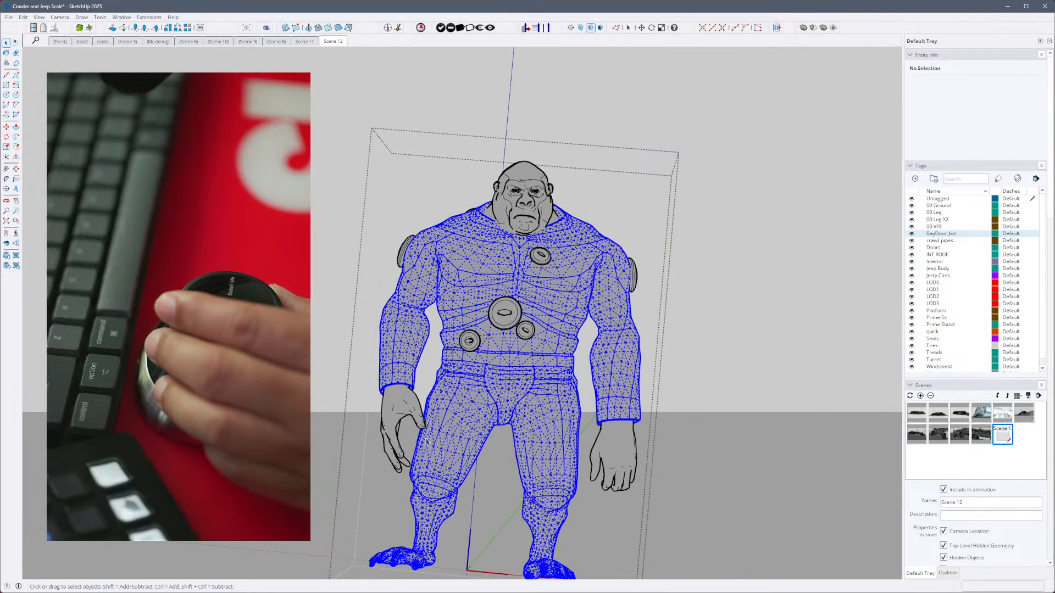
# - Show the hidden mesh edges, select both of the figure's lower legs and feet, and delete them below the knees
pyautogui.tripleClick(564, 445)
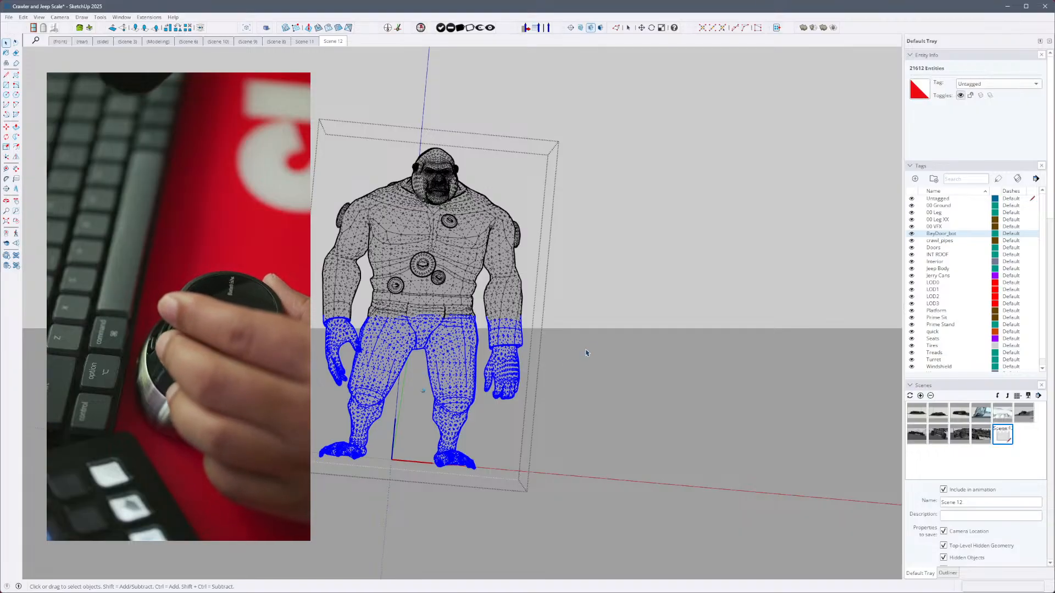
pyautogui.click(474, 359)
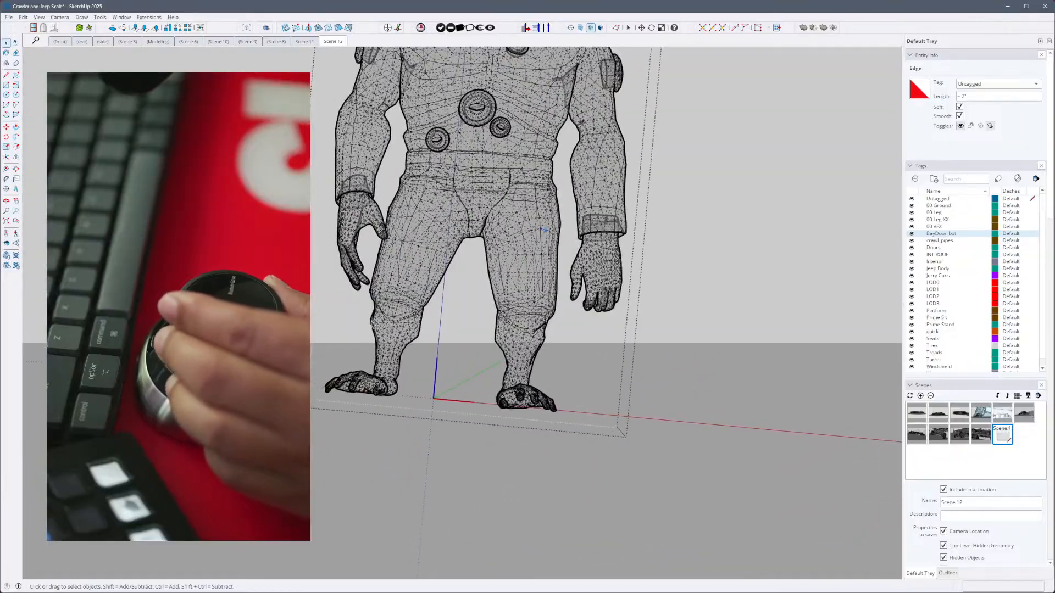
pyautogui.moveTo(609, 500); pyautogui.dragTo(608, 497)
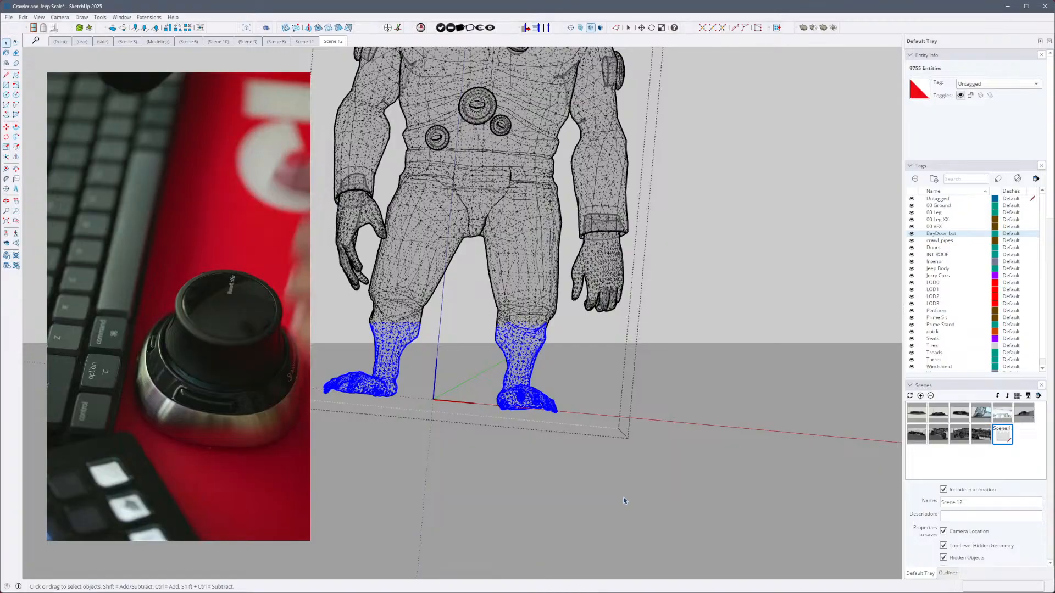
pyautogui.hotkey('ctrl', 'x')
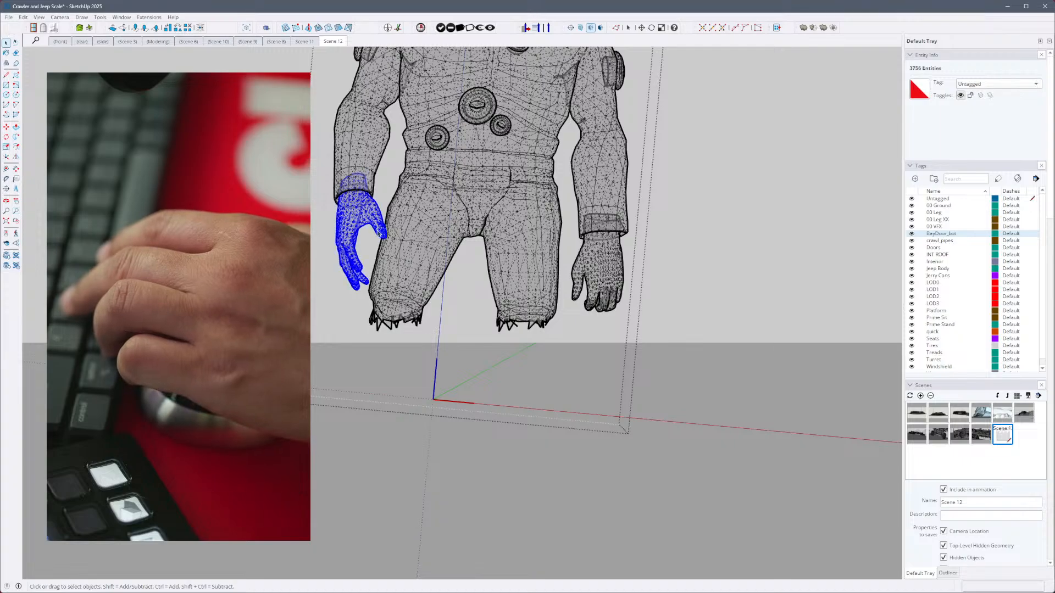
# - Select and delete the remaining thigh geometry of both legs on the standing figure
pyautogui.click(462, 248)
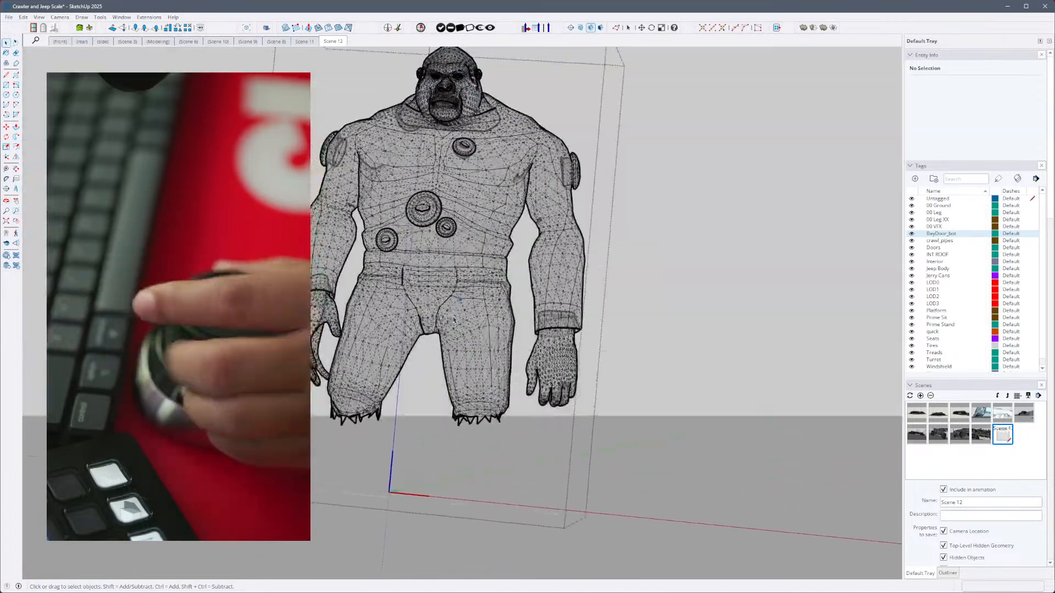
pyautogui.moveTo(433, 388)
pyautogui.mouseDown(button='middle')
pyautogui.moveTo(428, 344)
pyautogui.moveTo(437, 404)
pyautogui.mouseUp(button='middle')
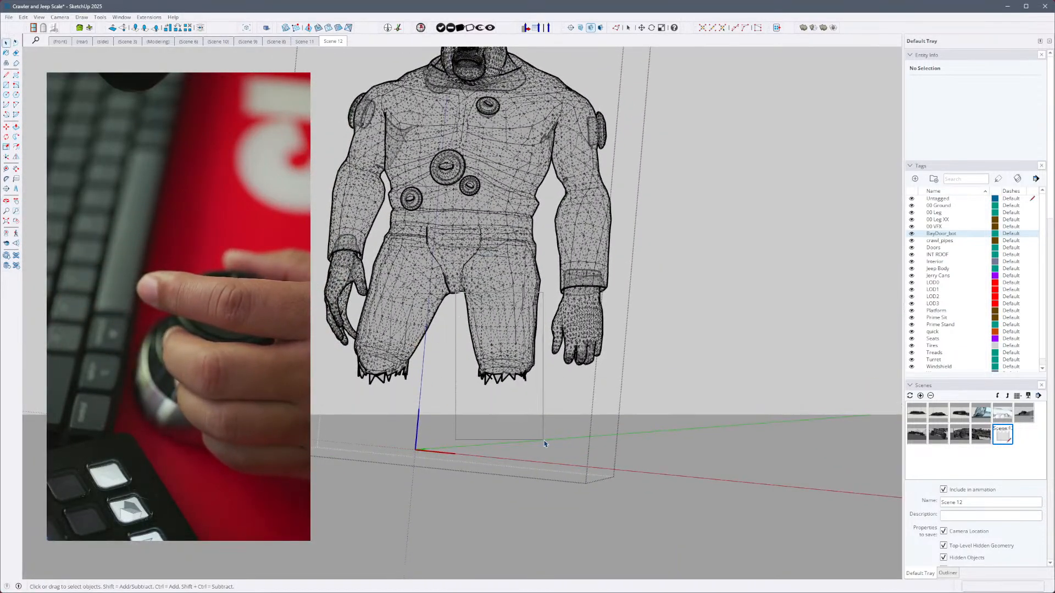
pyautogui.press('Delete')
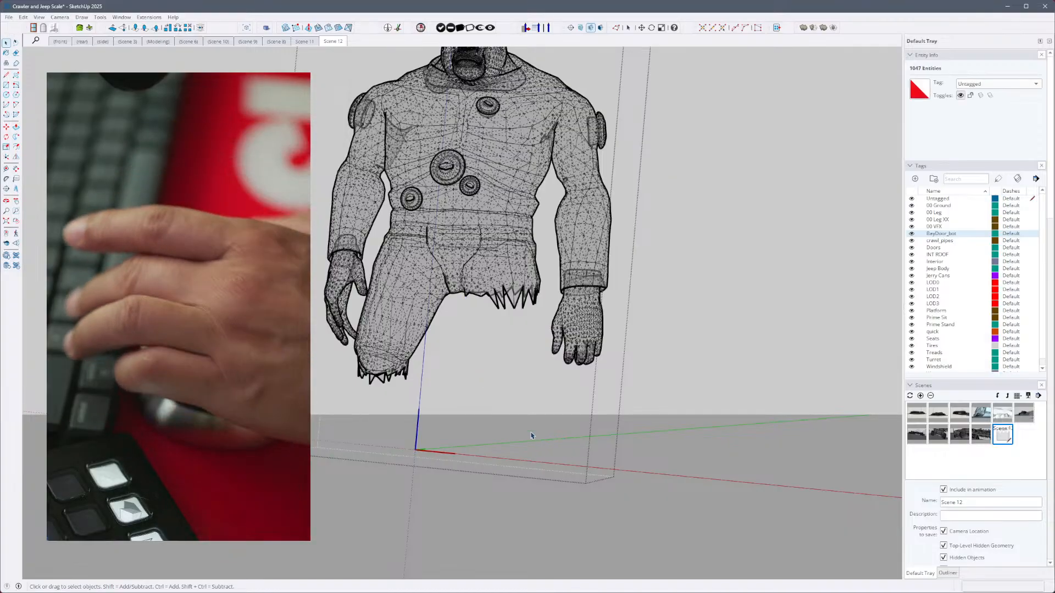
pyautogui.moveTo(486, 399); pyautogui.dragTo(477, 430, button='middle')
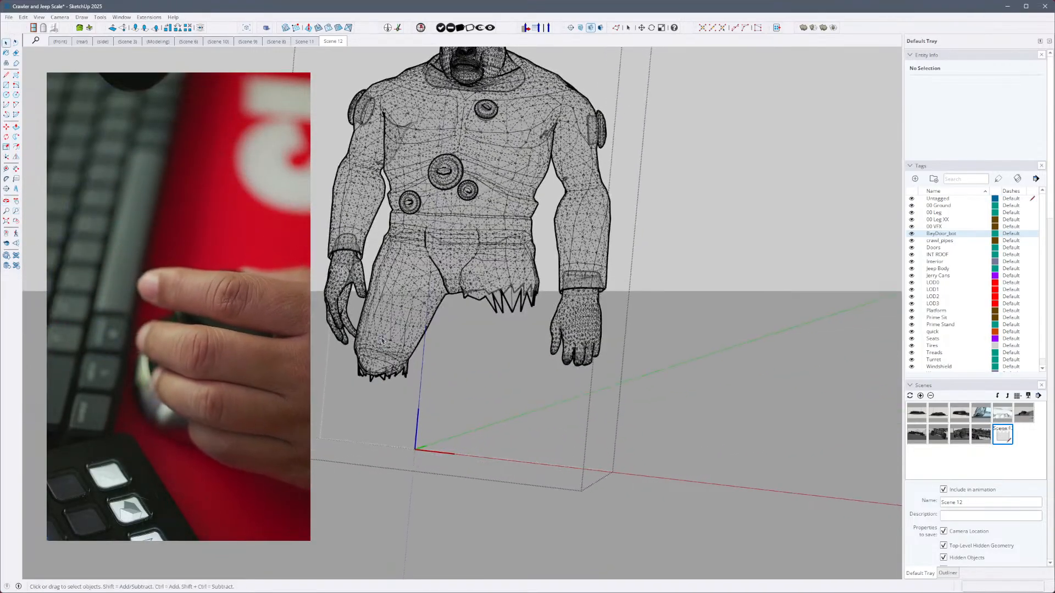
pyautogui.moveTo(415, 348); pyautogui.dragTo(354, 312, button='middle')
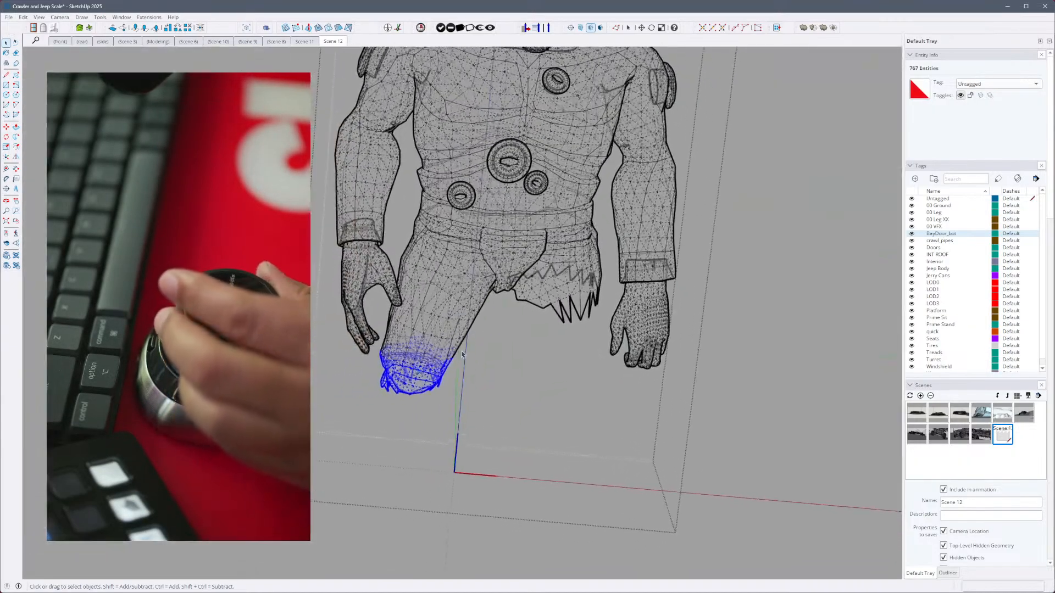
pyautogui.click(497, 358)
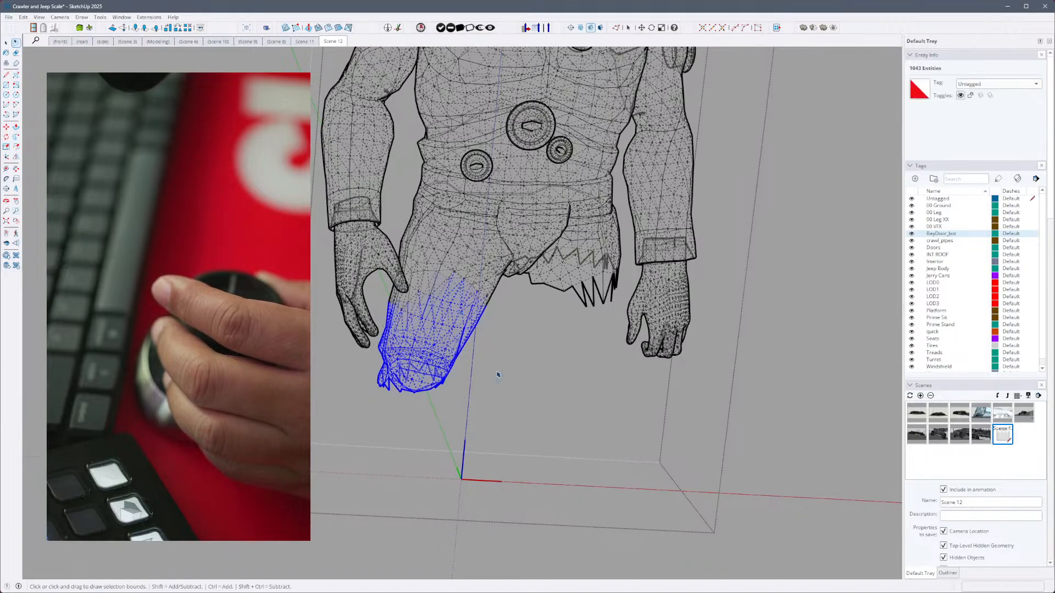
pyautogui.click(488, 352)
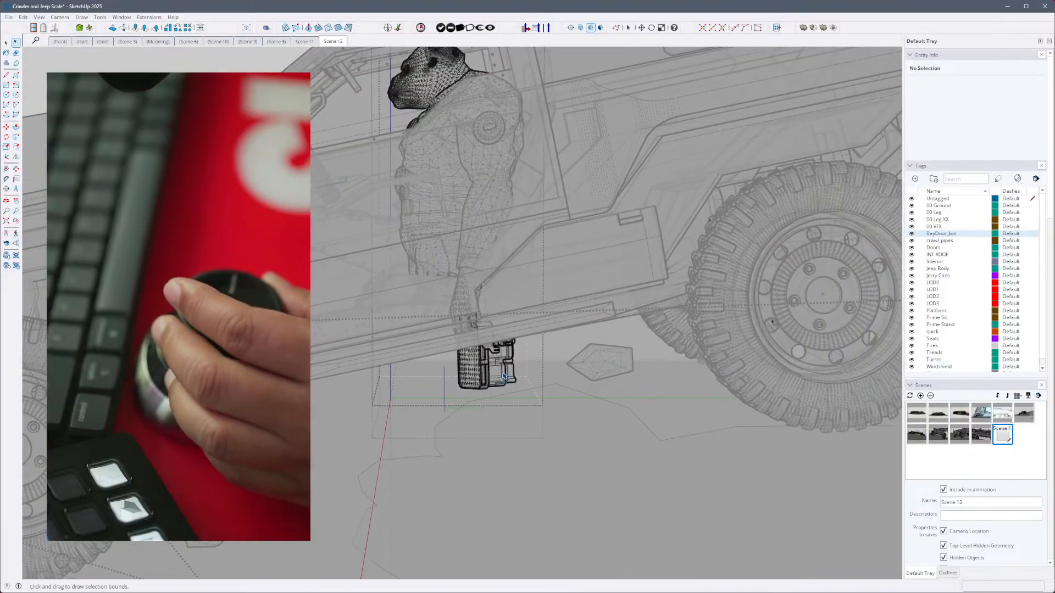
# - Close the figure and the jeep group to return to the whole model around the jeep
pyautogui.click(519, 386)
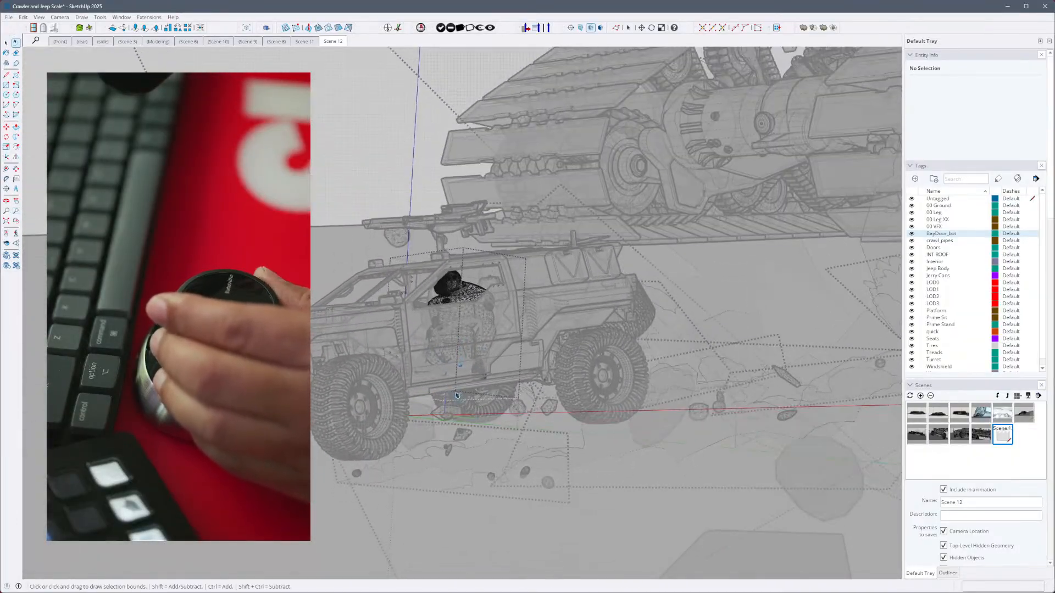
pyautogui.click(510, 440)
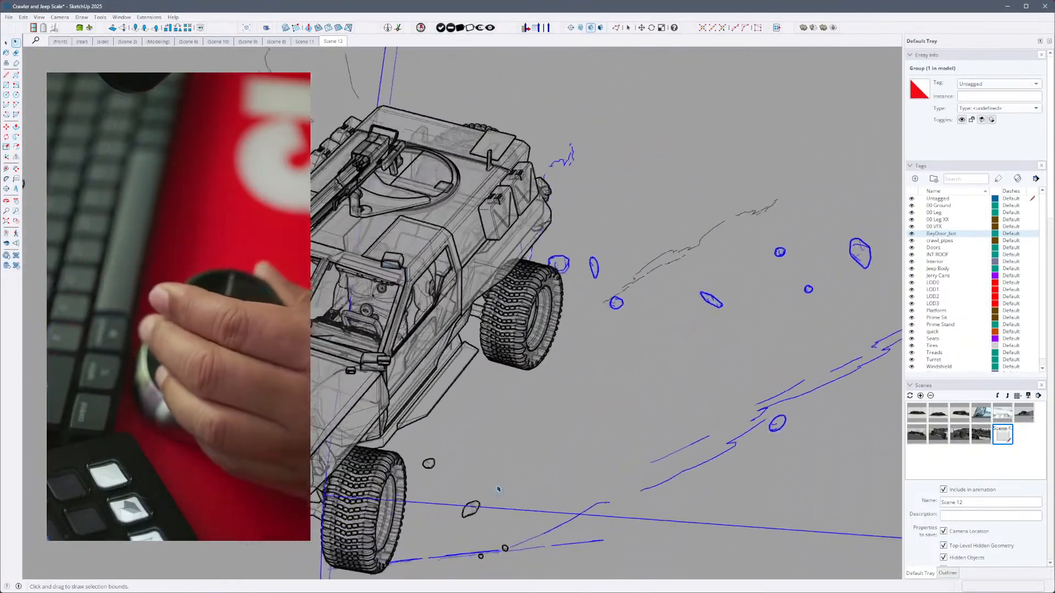
pyautogui.click(498, 502)
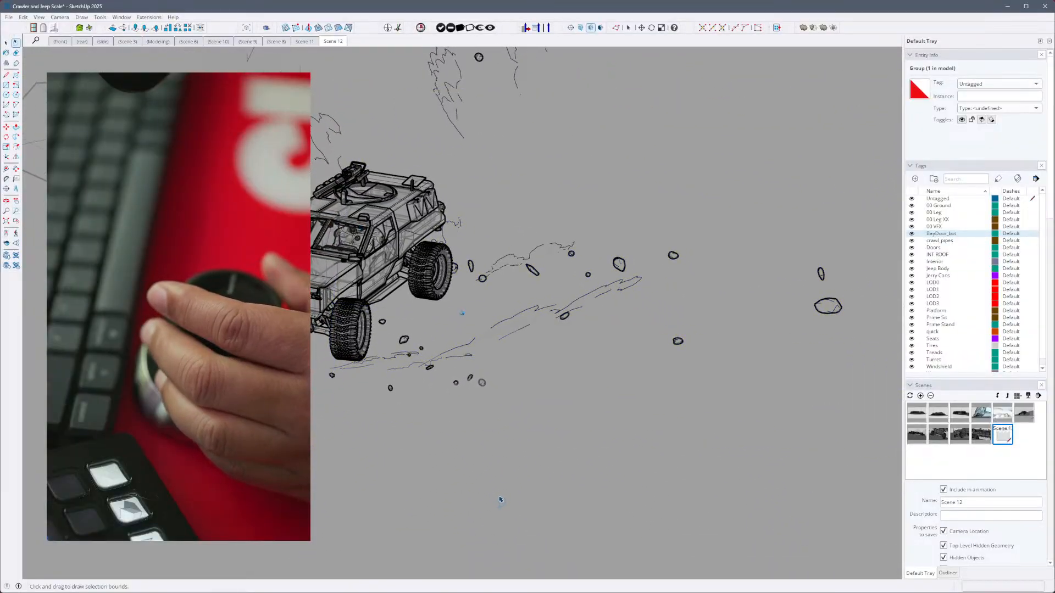
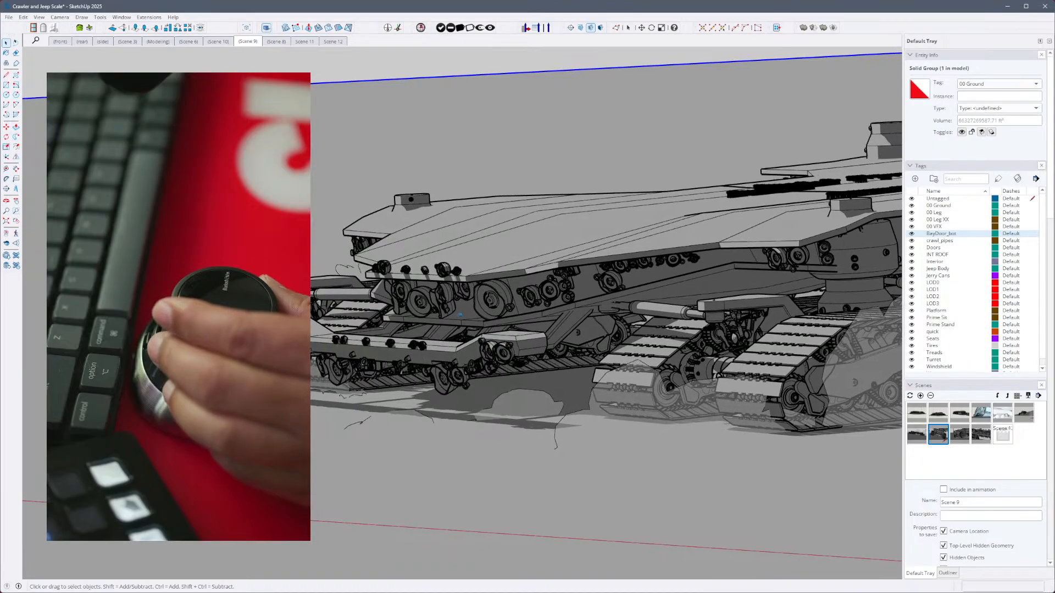
# - Save the model as a new file named Crawler and Jeep Scale v2, without purging unused items
pyautogui.click(10, 17)
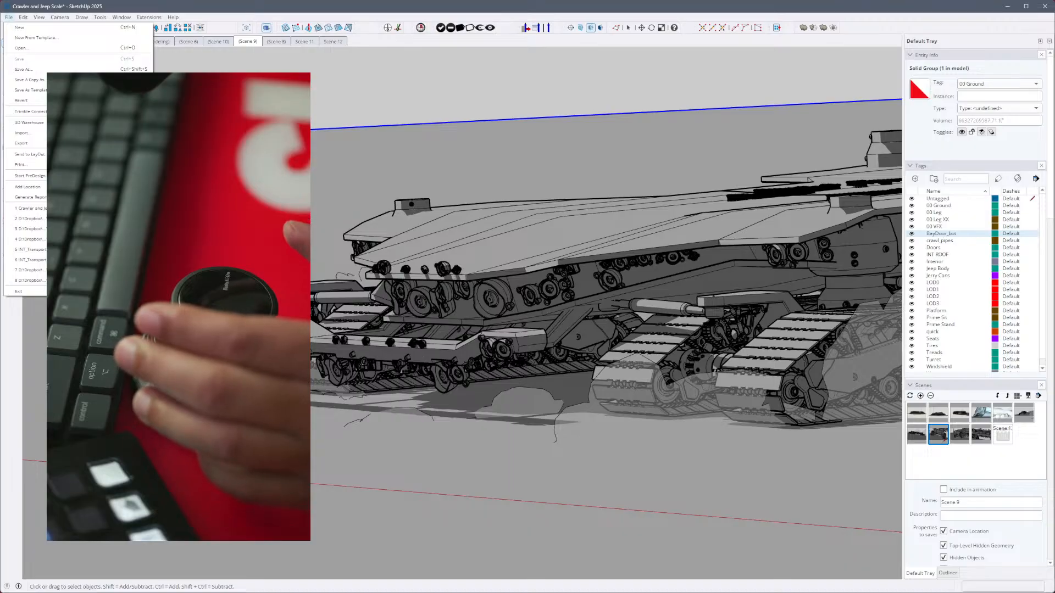
pyautogui.click(170, 82)
pyautogui.click(121, 54)
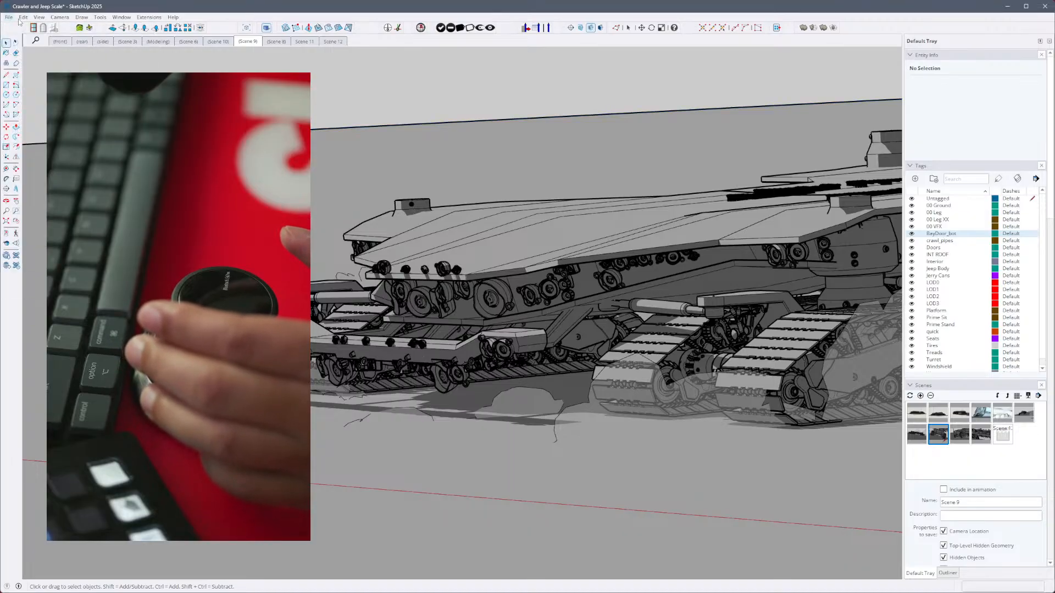
pyautogui.click(23, 17)
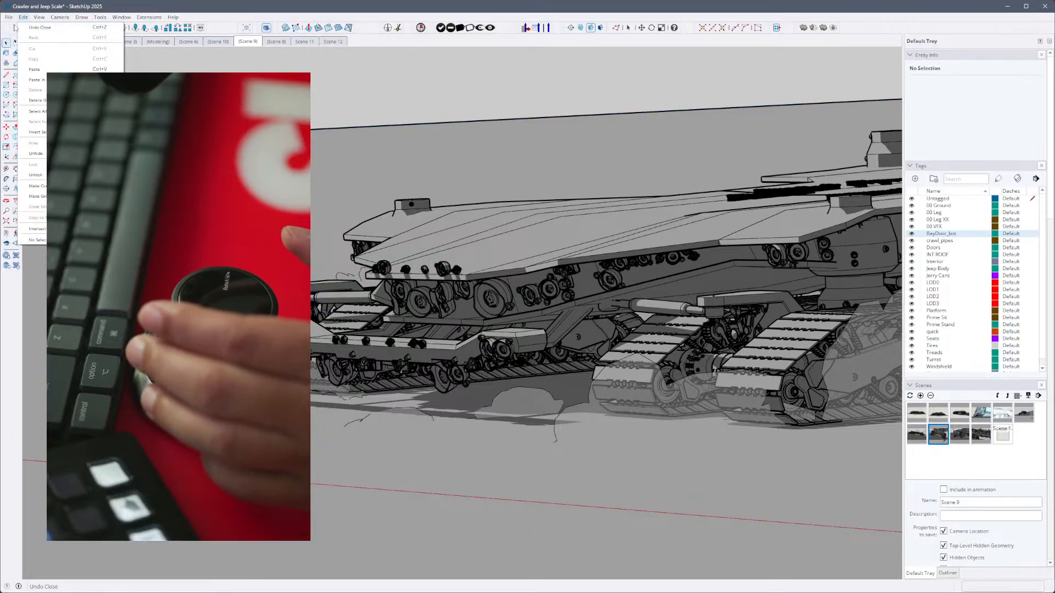
pyautogui.moveTo(9, 18)
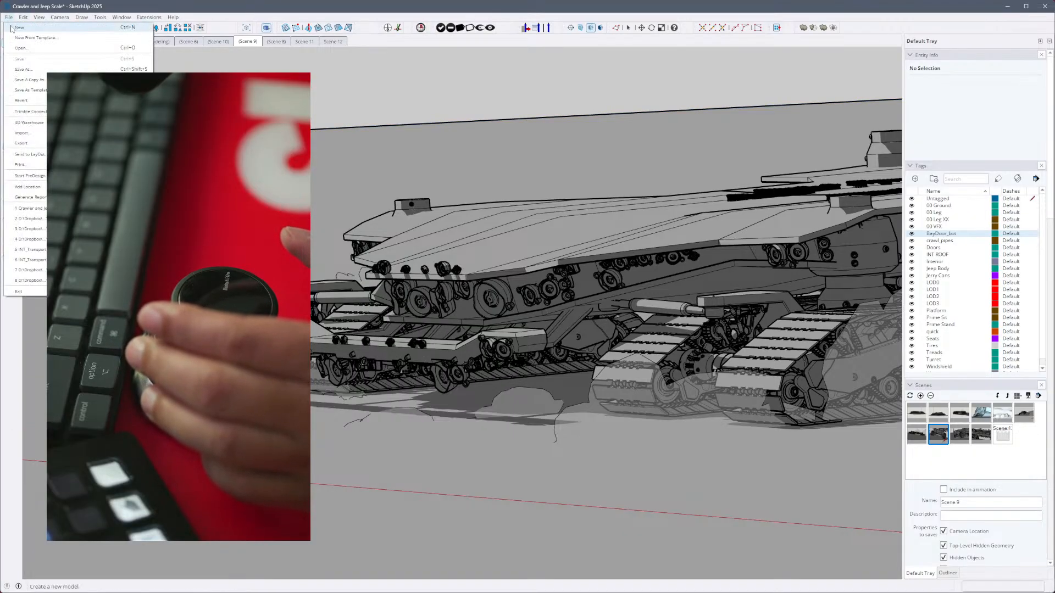
pyautogui.click(34, 72)
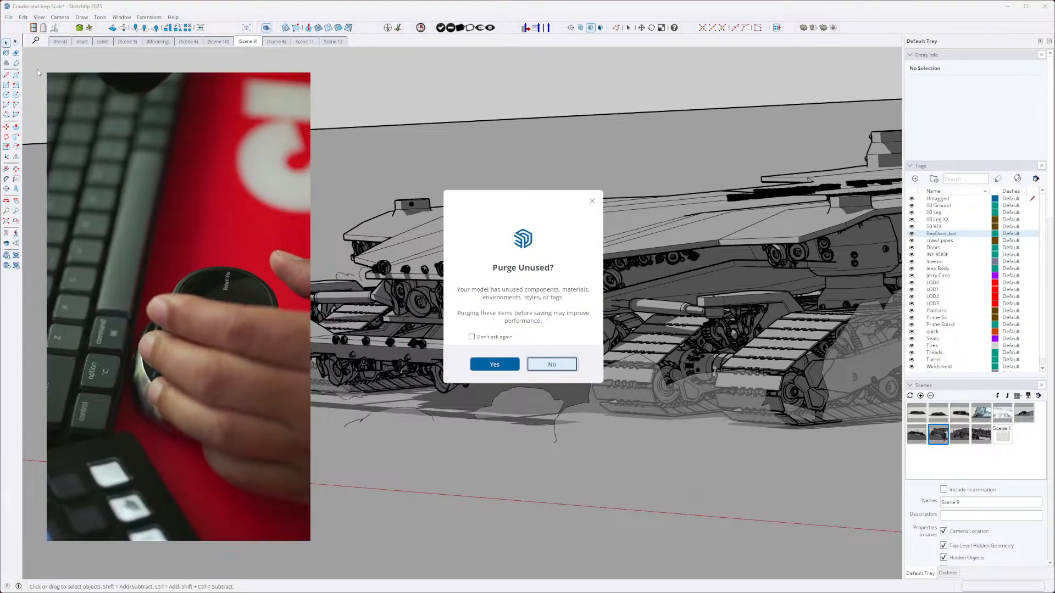
pyautogui.click(538, 367)
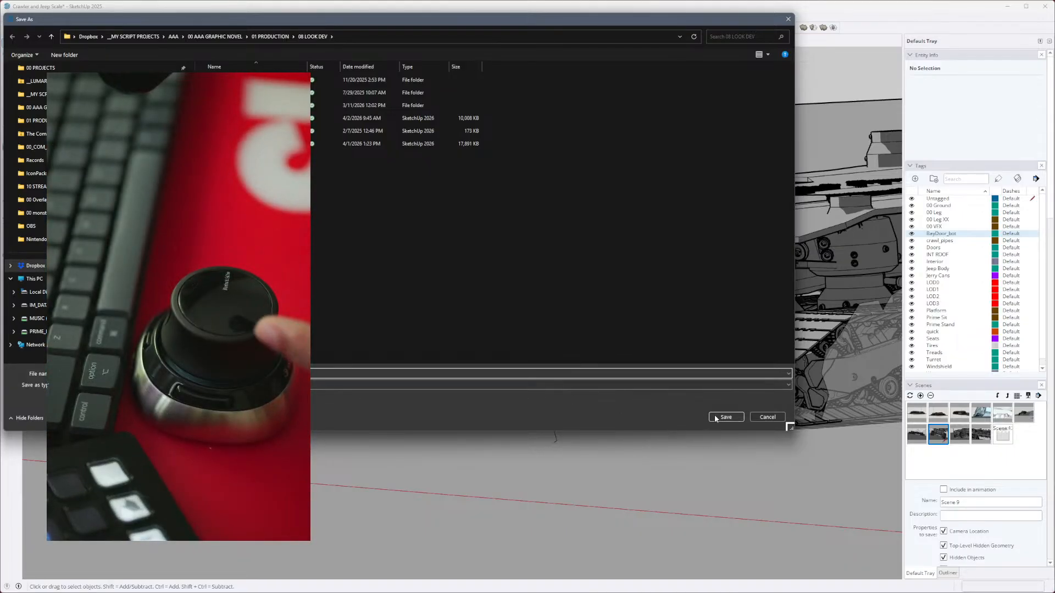
pyautogui.click(715, 416)
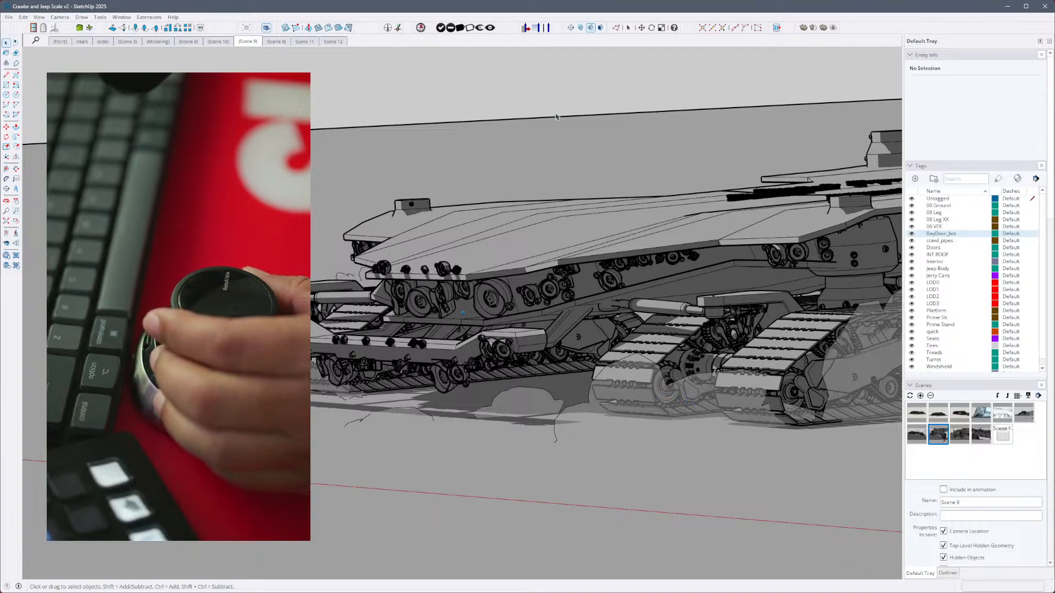
# - Close the crawler model, the Jeep_SUV_V04 model and the mail browser window
pyautogui.click(1042, 6)
pyautogui.hotkey('ctrl', 'v')
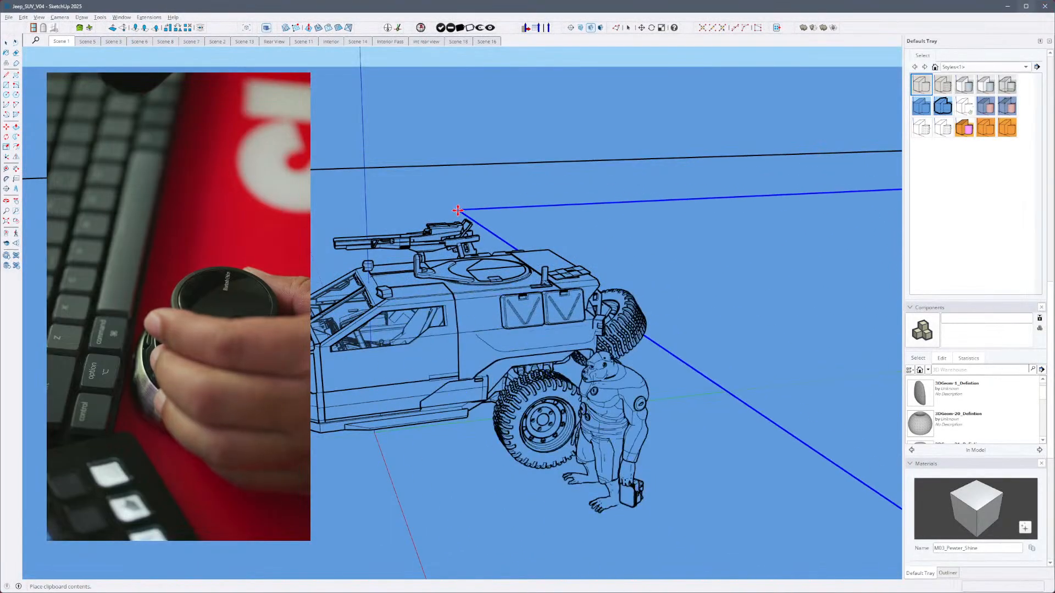
pyautogui.press('Escape')
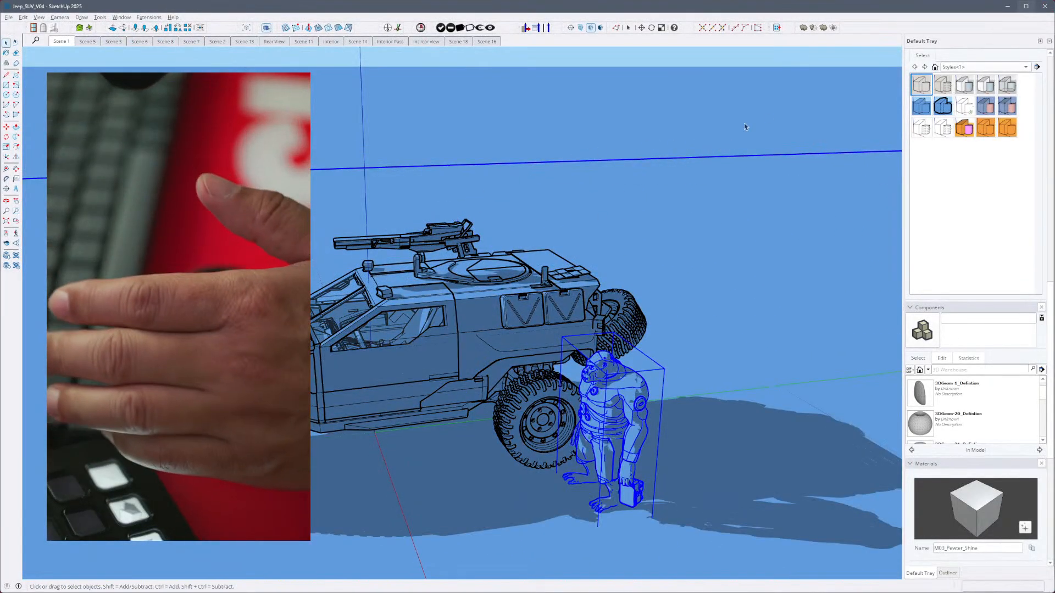
pyautogui.click(1042, 7)
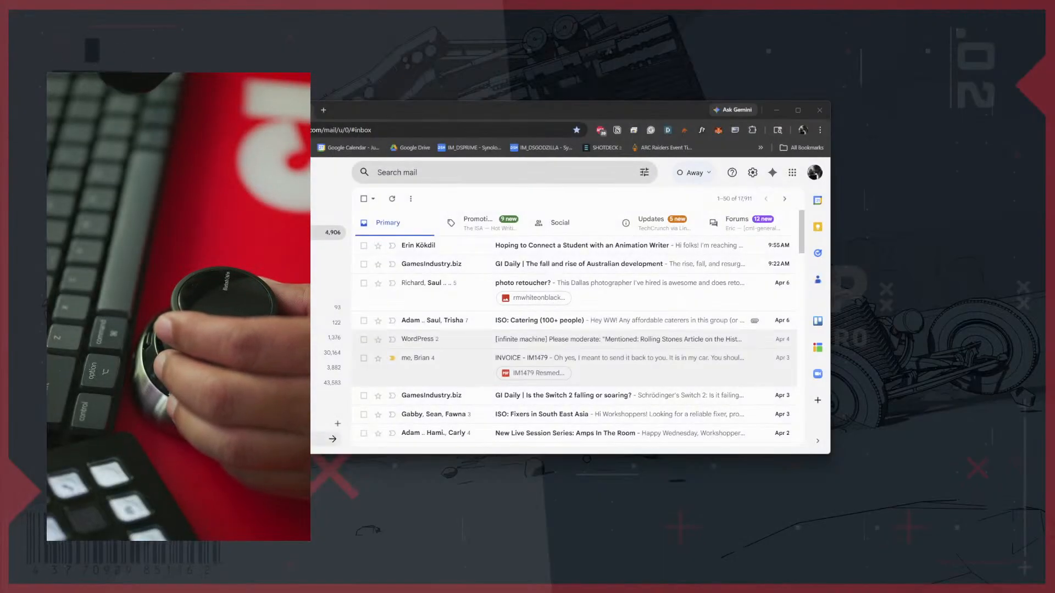
pyautogui.click(817, 113)
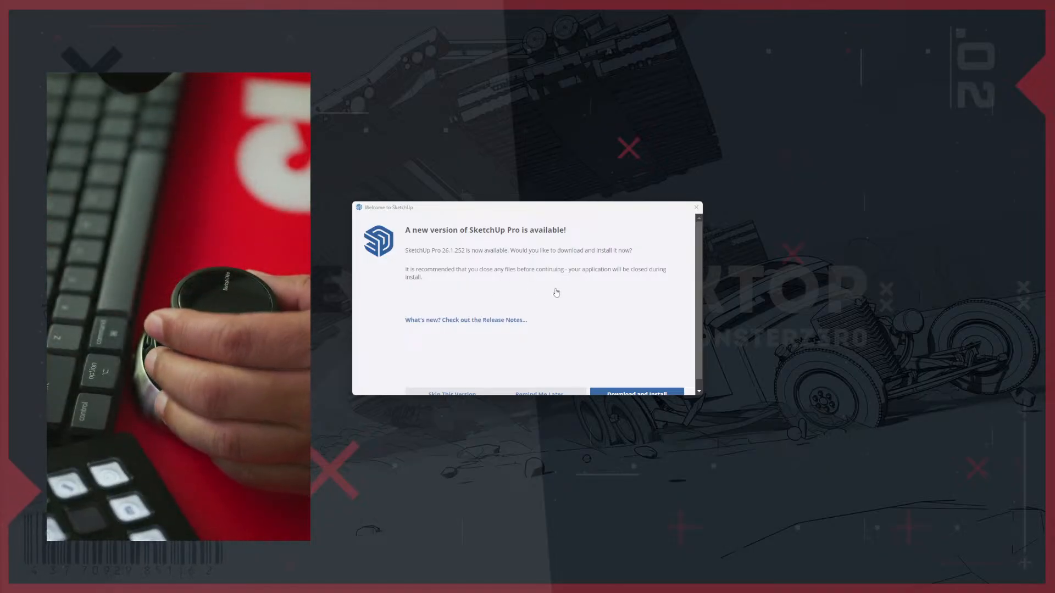
# - Skip the offered SketchUp update and open the recent file N64_R01
pyautogui.scroll(-1, 549, 329)
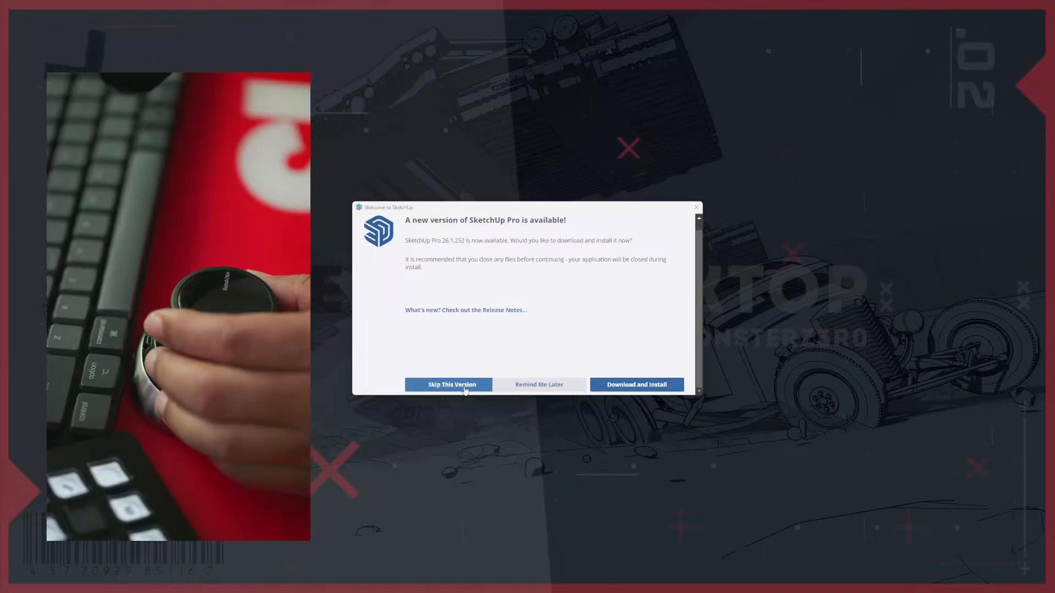
pyautogui.click(464, 386)
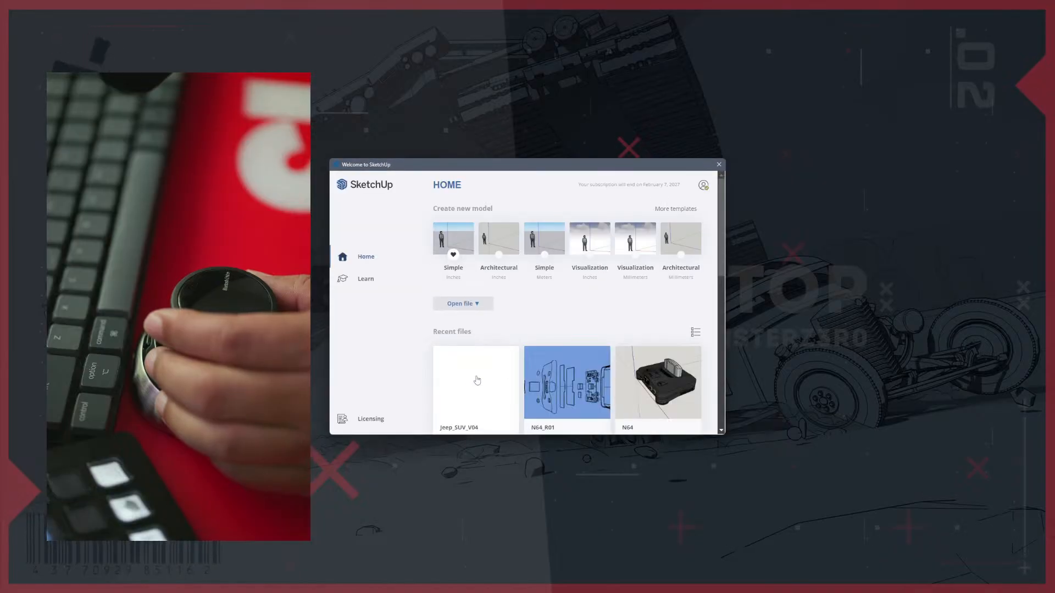
pyautogui.scroll(-2, 588, 400)
pyautogui.click(572, 358)
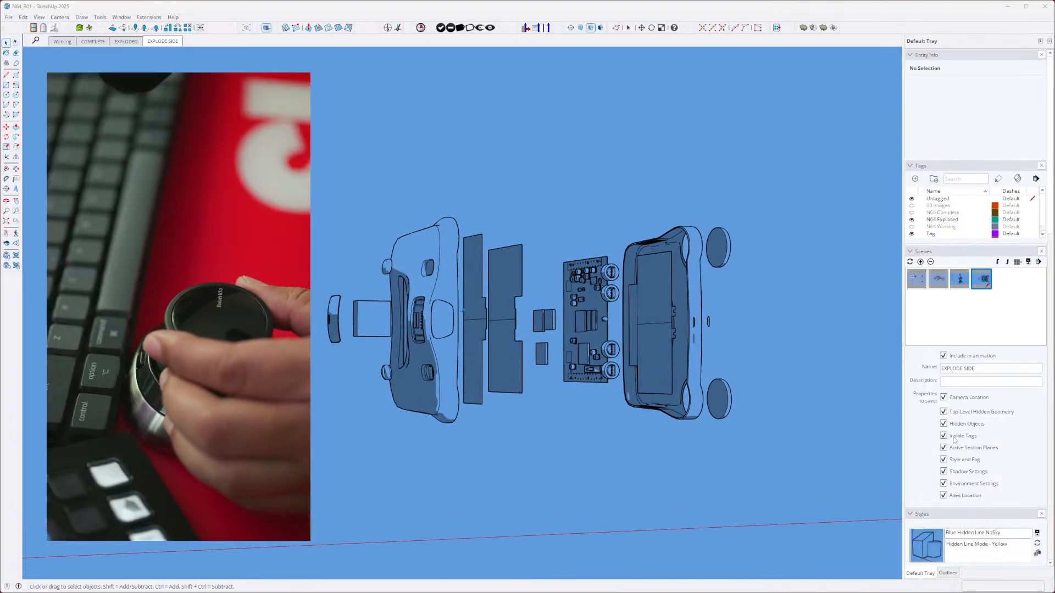
# - Apply the JC Blue Modeling style to the exploded side view of the console
pyautogui.scroll(-3, 950, 341)
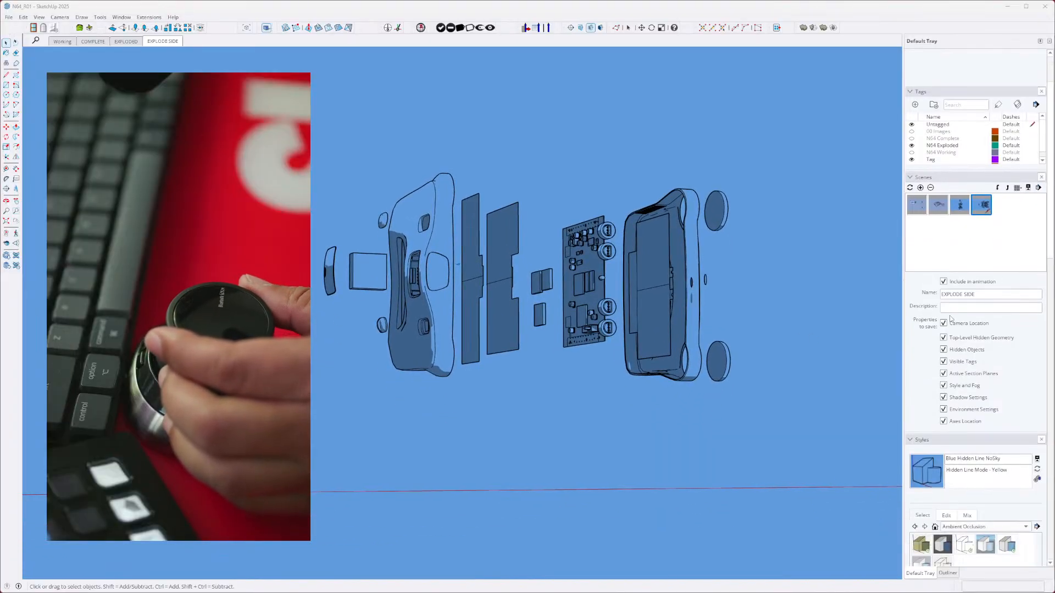
pyautogui.scroll(-3, 958, 325)
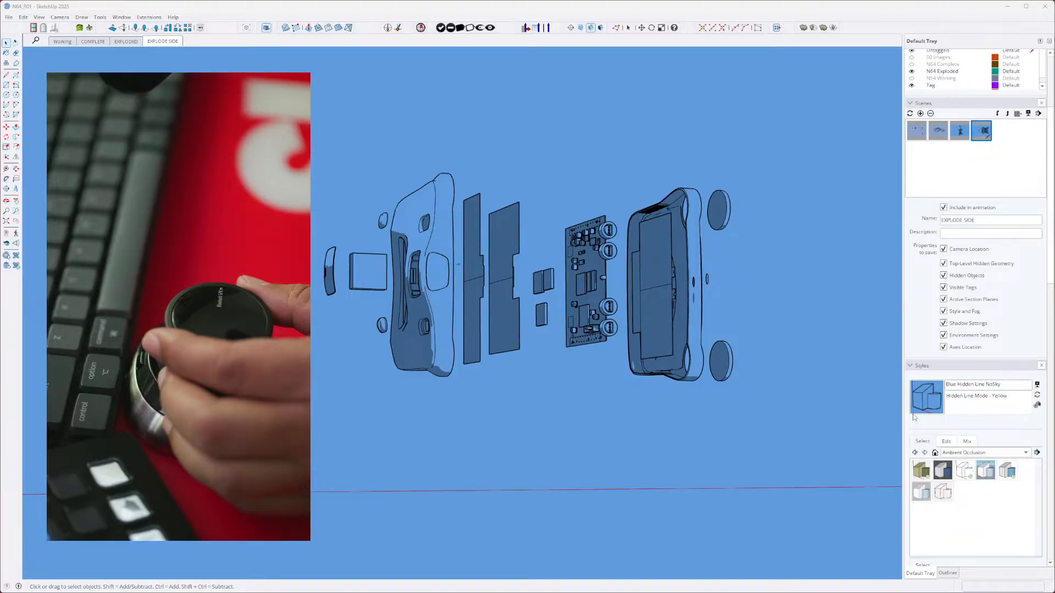
pyautogui.click(1050, 297)
pyautogui.moveTo(1049, 298); pyautogui.dragTo(1049, 373)
pyautogui.scroll(-2, 1049, 372)
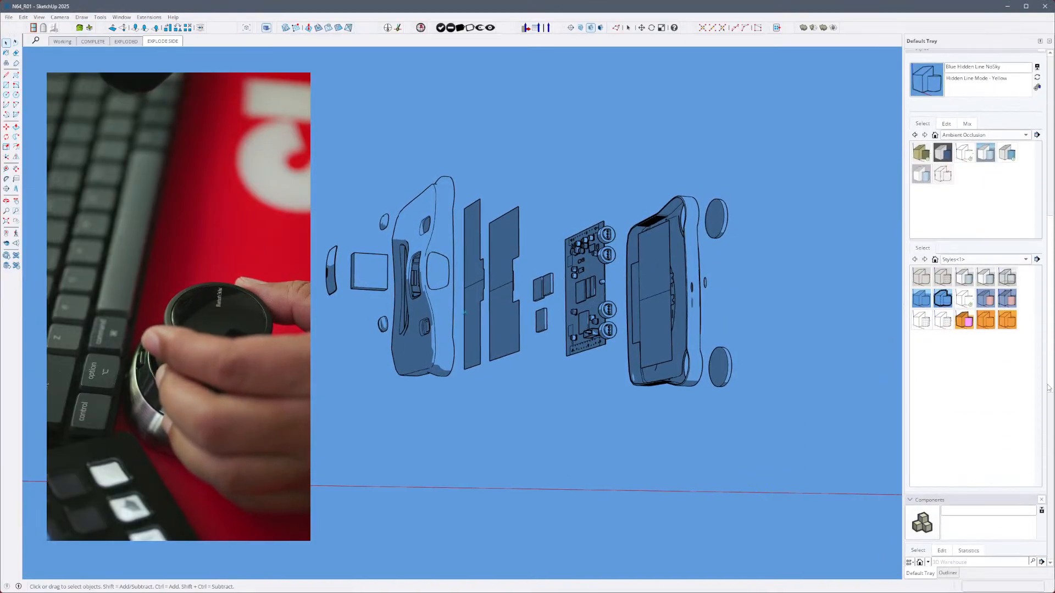
pyautogui.click(985, 302)
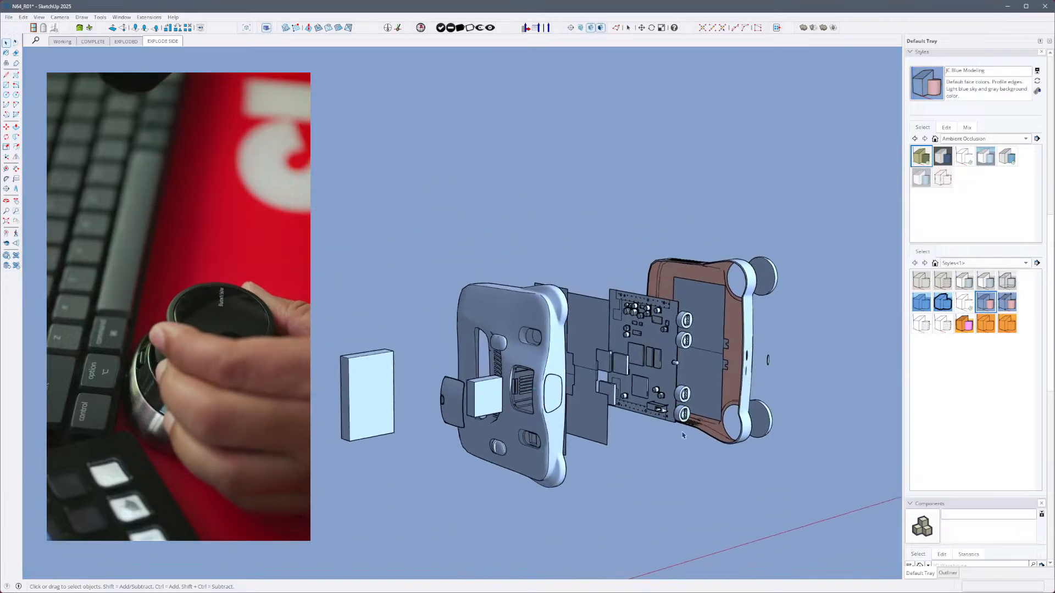
# - Examine the Working and EXPLODED scenes, opening the exploded console group to inspect its stacked parts
pyautogui.click(63, 42)
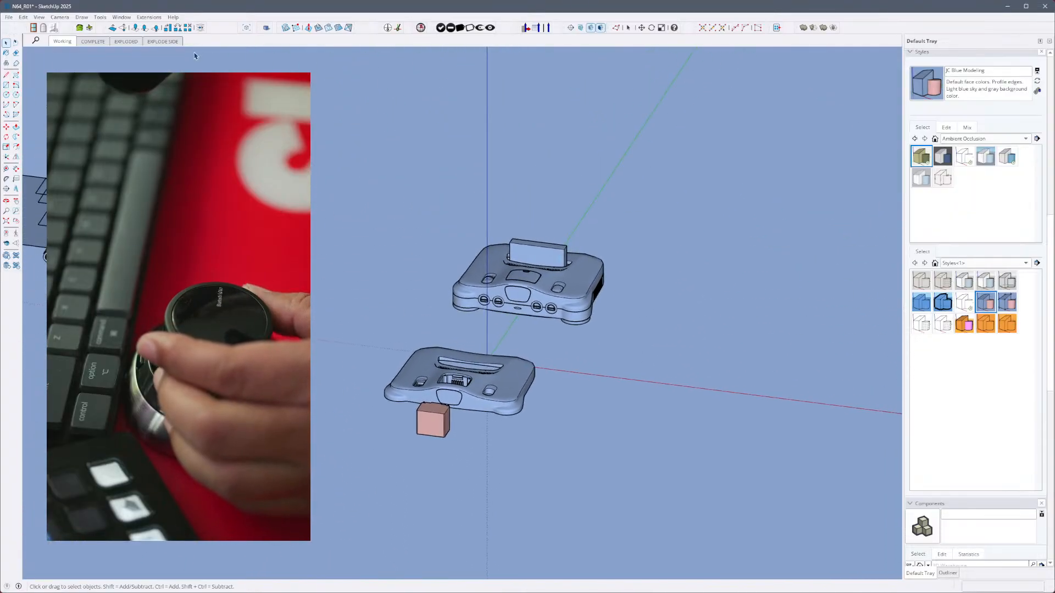
pyautogui.click(126, 42)
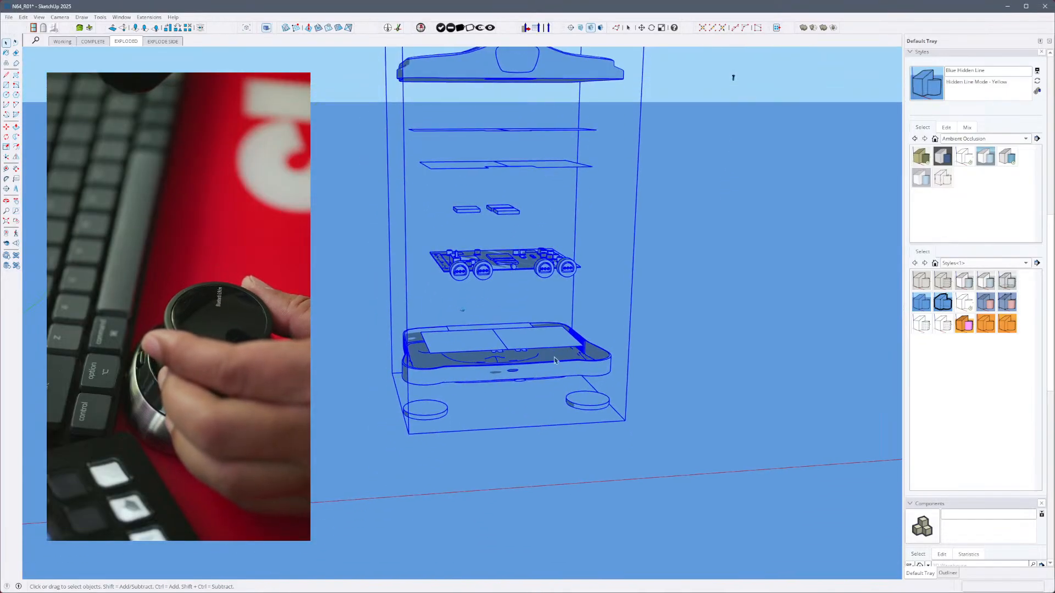
pyautogui.doubleClick(553, 346)
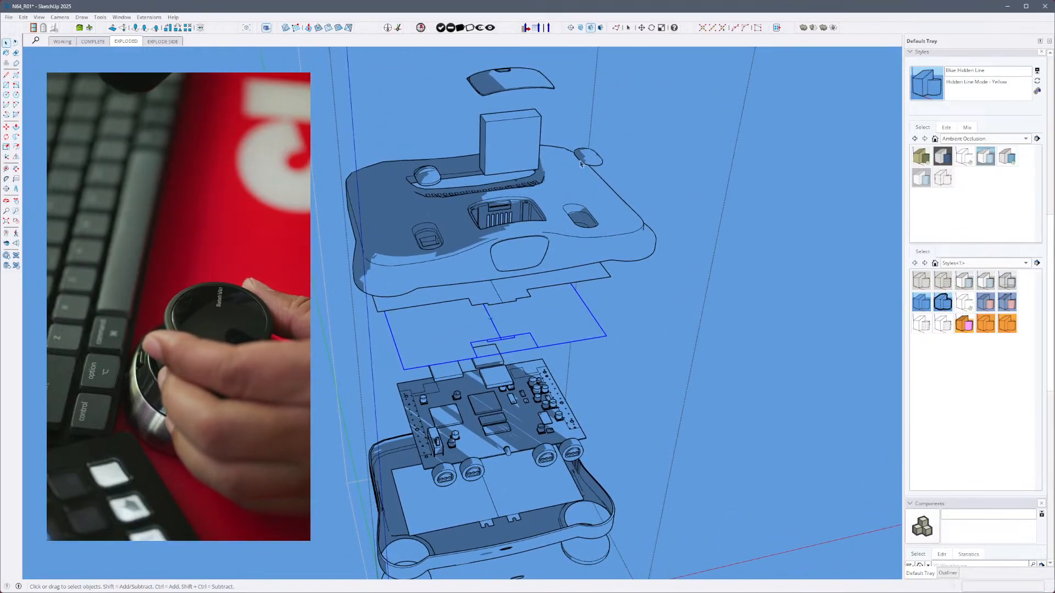
pyautogui.click(536, 163)
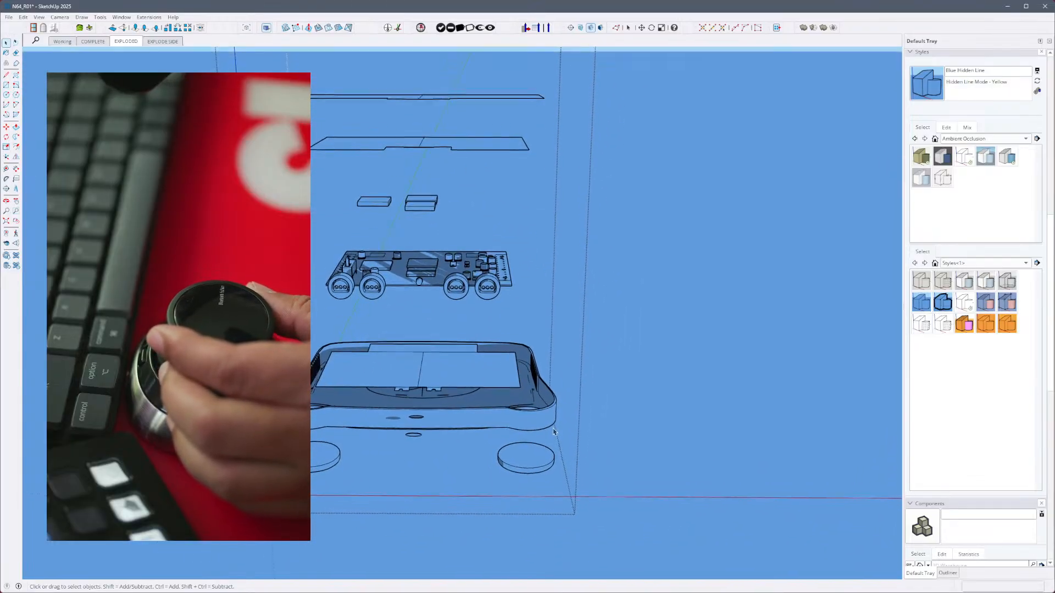
# - Examine the console in the EXPLODE SIDE, Working and COMPLETE scenes
pyautogui.click(167, 41)
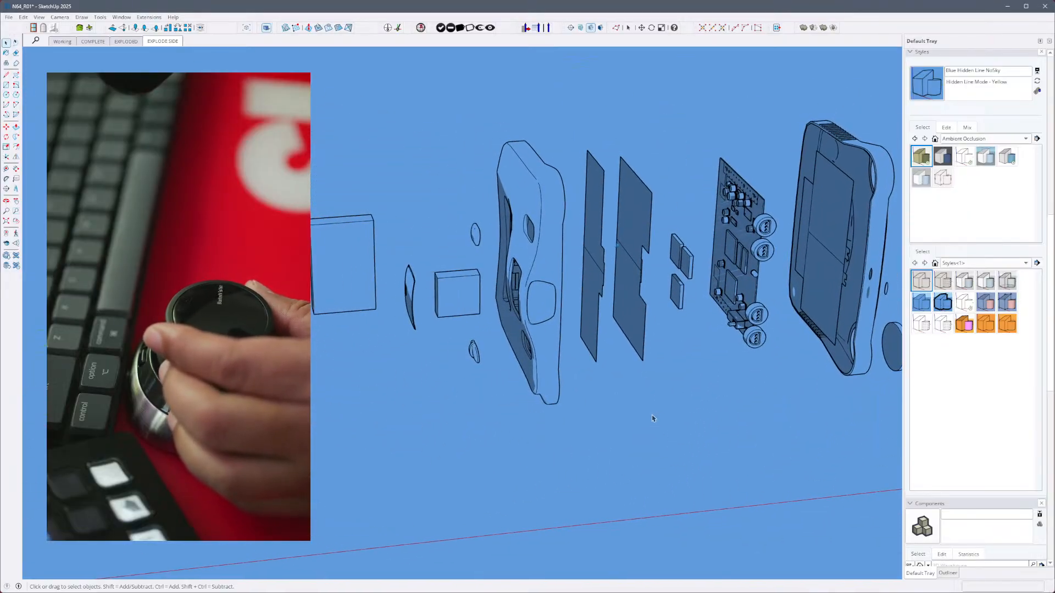
pyautogui.click(62, 41)
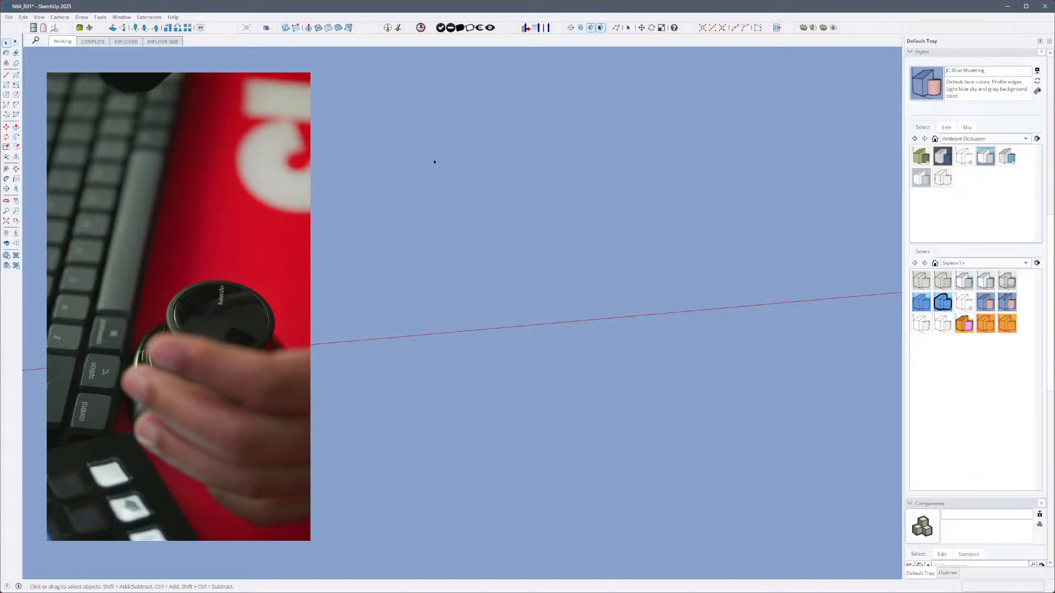
pyautogui.click(94, 42)
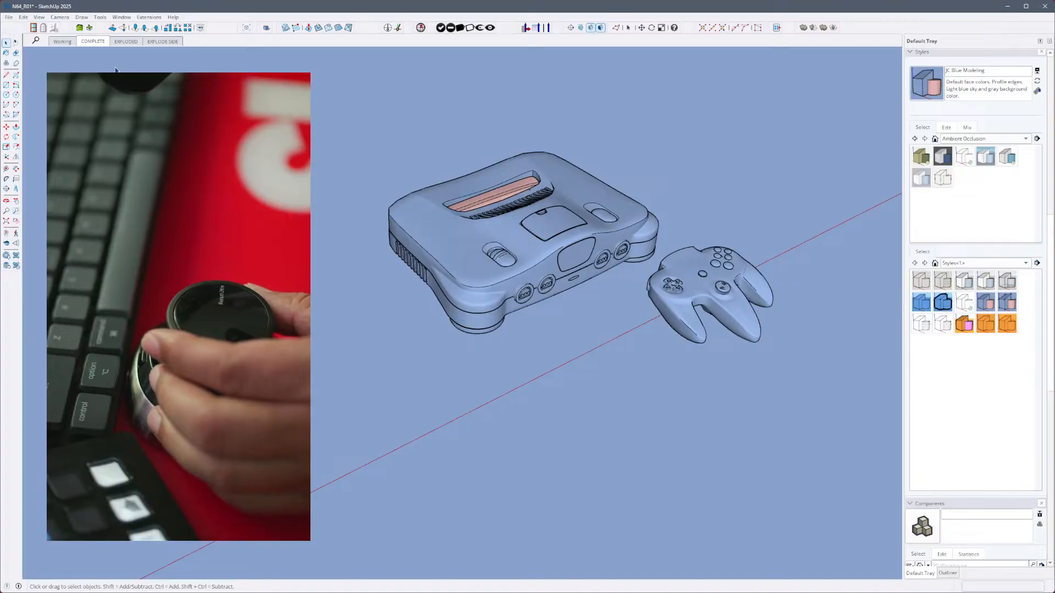
# - Examine the small screw model and the circuit board reference image in the Working scene
pyautogui.click(63, 41)
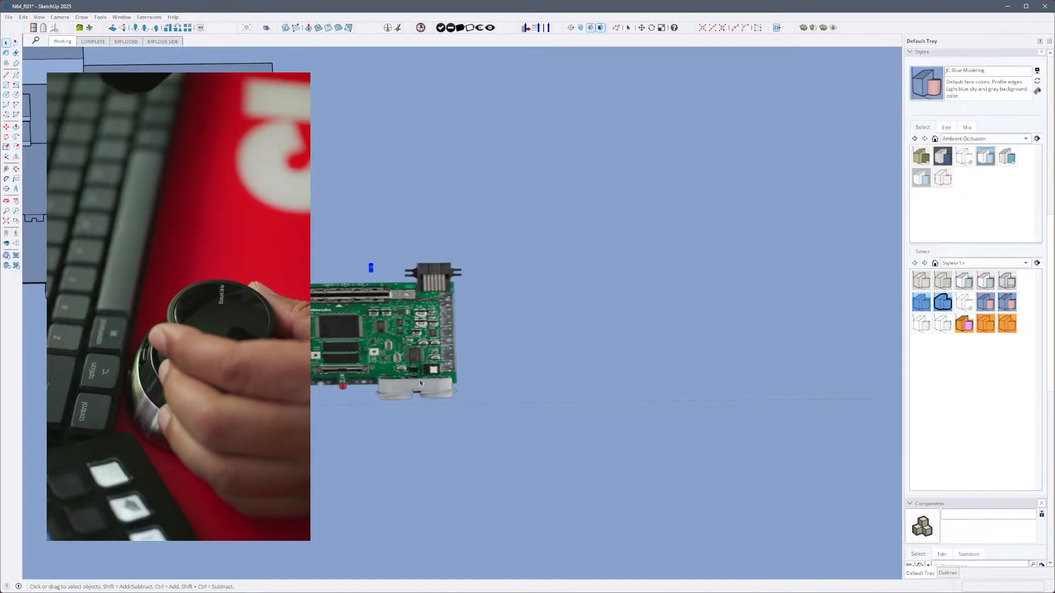
pyautogui.click(438, 368)
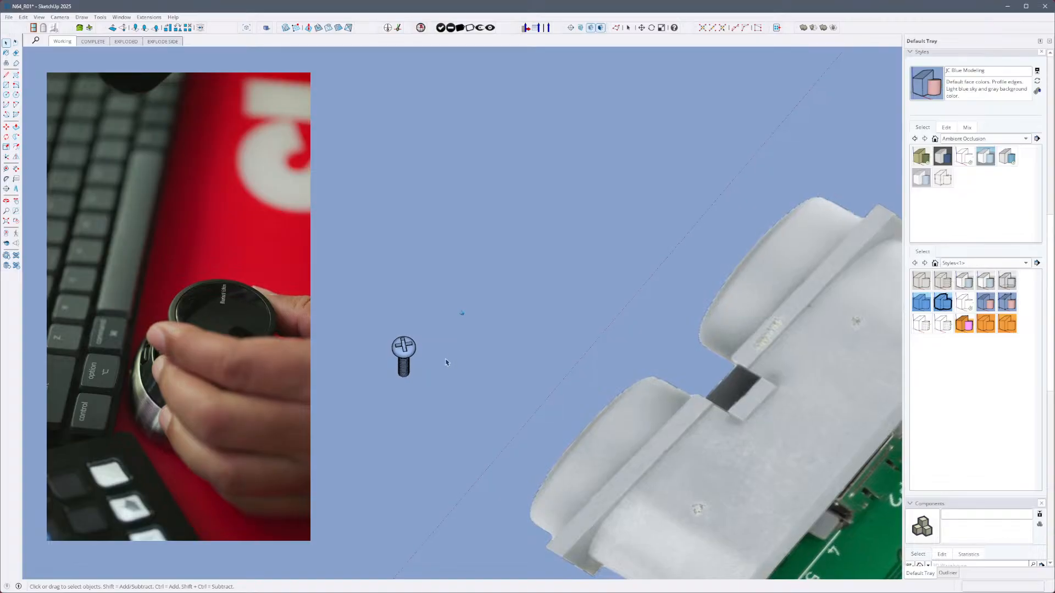
pyautogui.rightClick(482, 373)
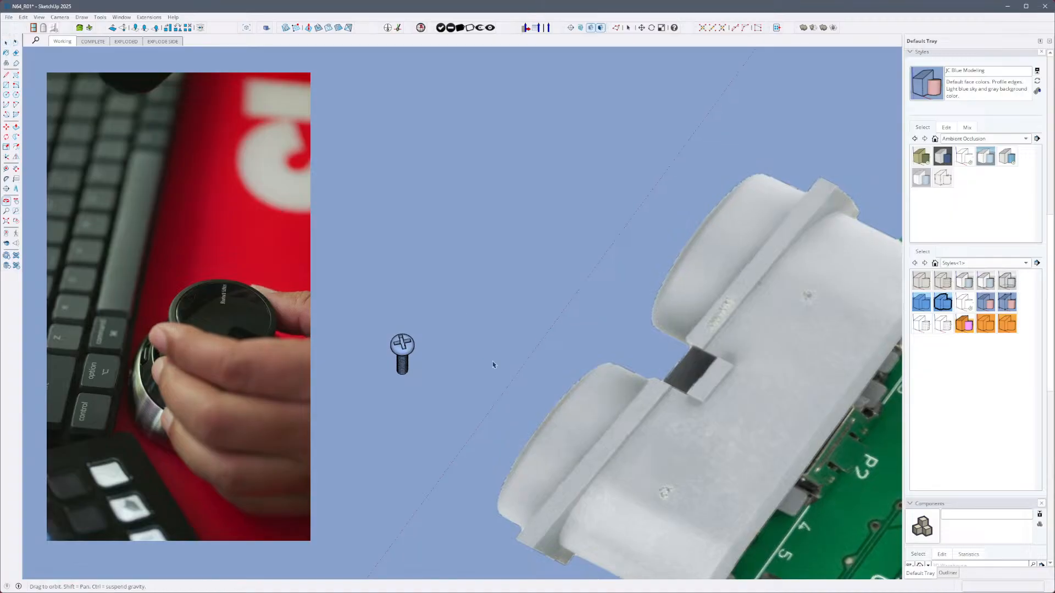
pyautogui.moveTo(493, 365); pyautogui.dragTo(451, 333, button='middle')
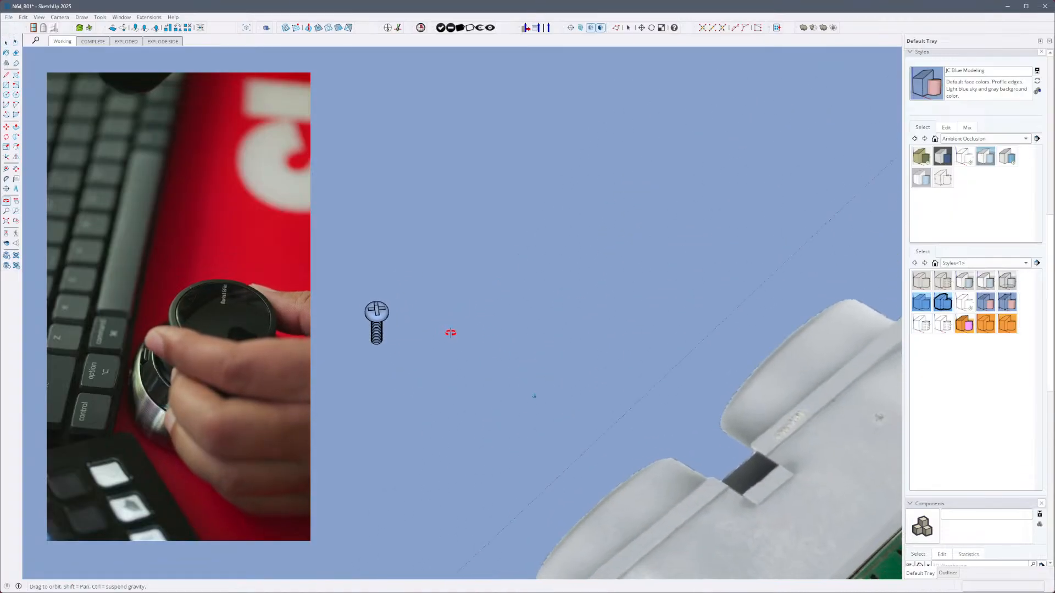
pyautogui.click(385, 325)
pyautogui.moveTo(384, 325); pyautogui.dragTo(509, 424, button='middle')
pyautogui.scroll(-5, 509, 428)
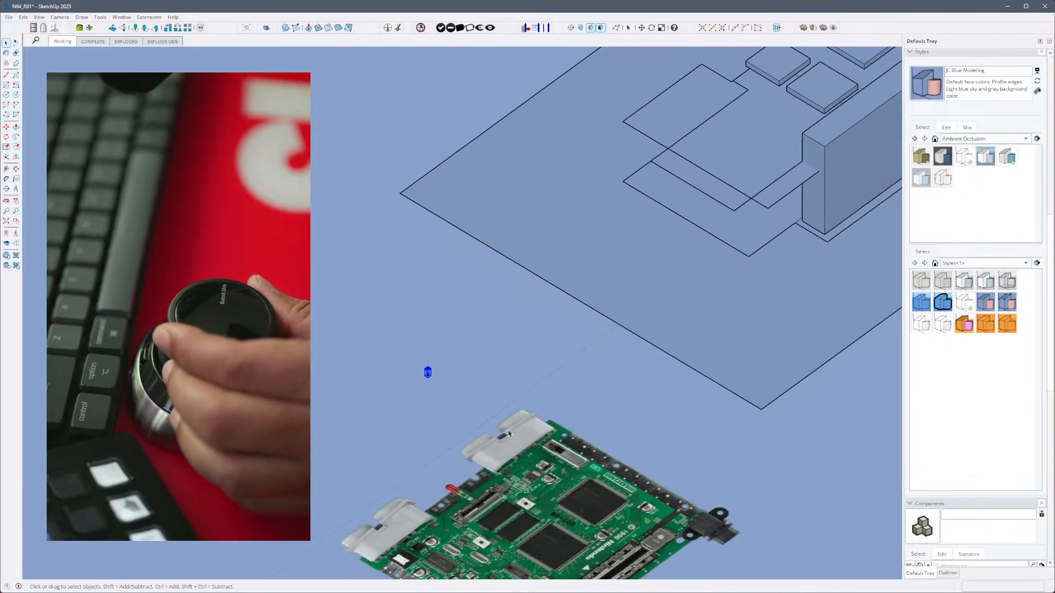
pyautogui.click(511, 437)
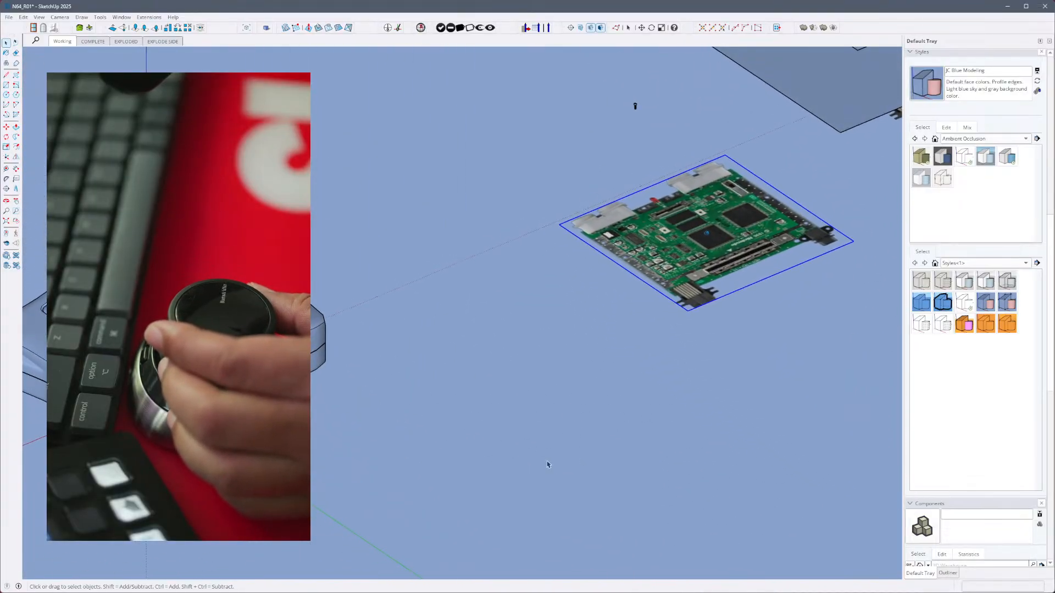
pyautogui.click(560, 368)
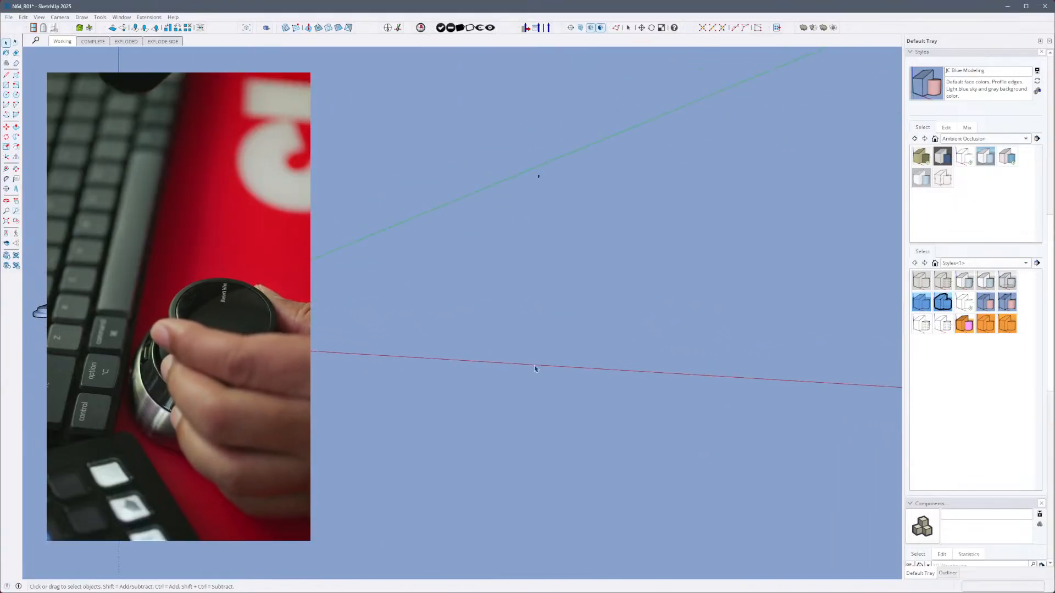
# - Examine the console's lower shell and round feet in the EXPLODED scene, and return to the EXPLODE SIDE scene
pyautogui.click(126, 42)
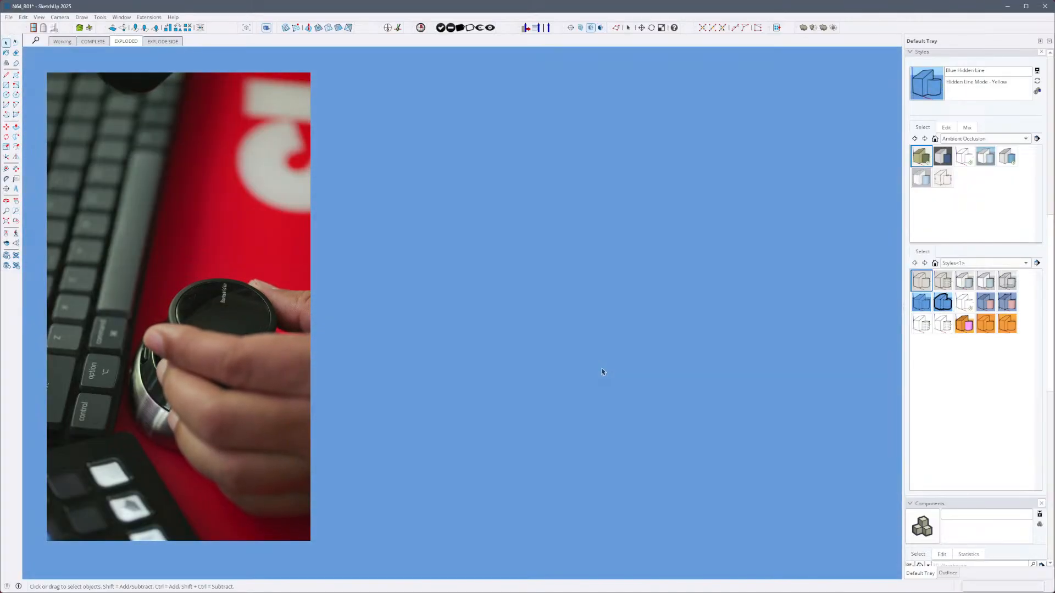
pyautogui.click(572, 493)
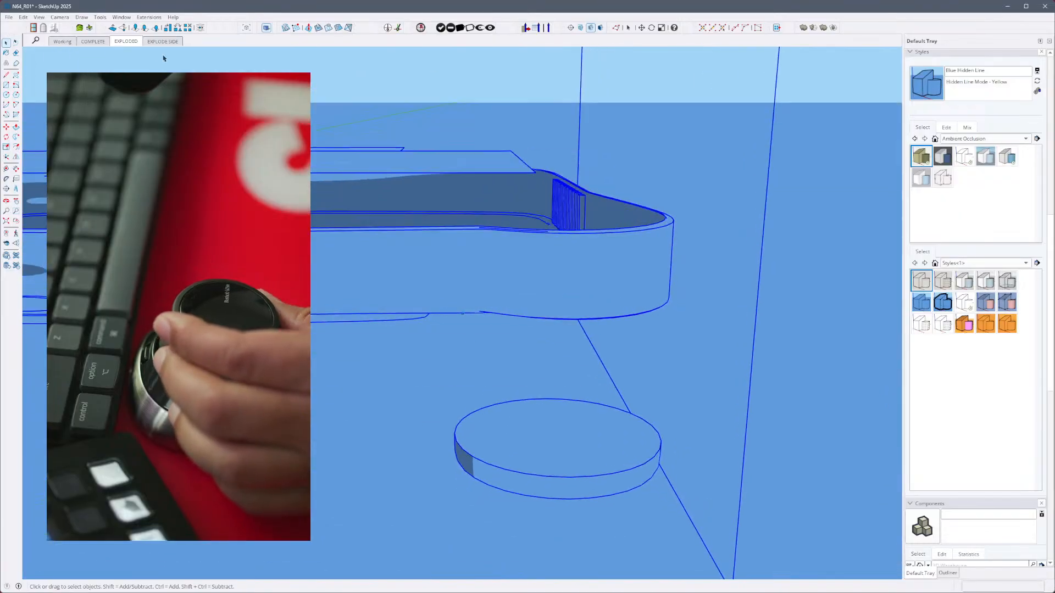
pyautogui.click(163, 41)
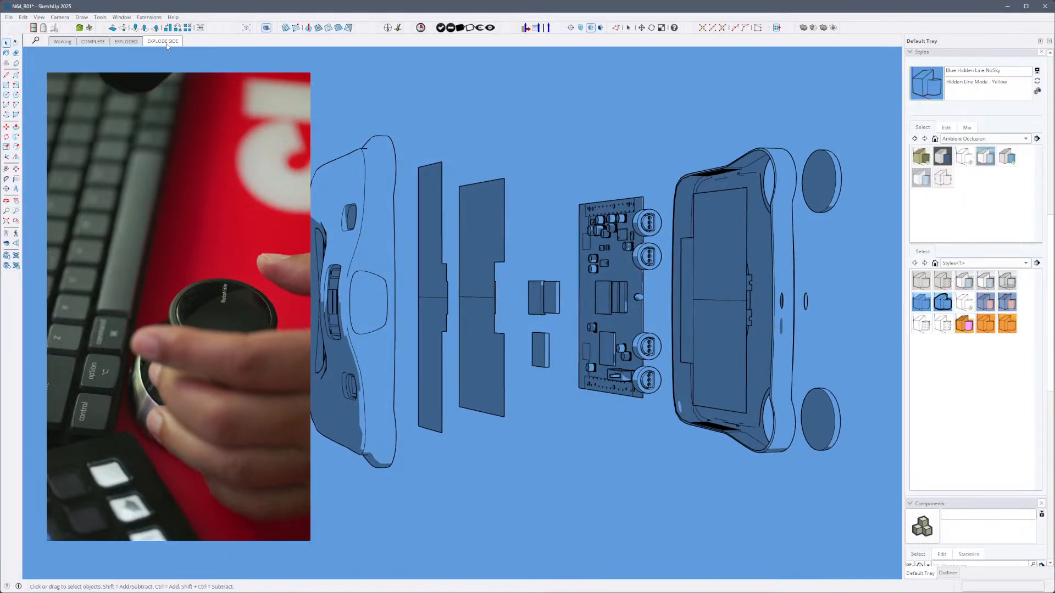
# - Compare the exploded console in the EXPLODED and EXPLODE SIDE scenes, examining the lower shell and round feet from the side
pyautogui.click(126, 42)
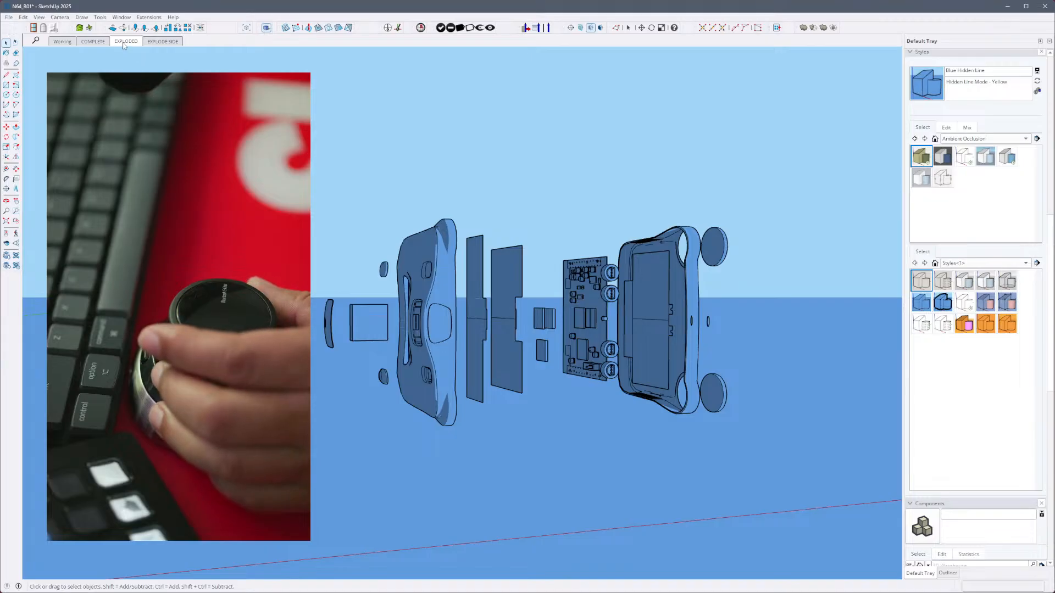
pyautogui.click(162, 42)
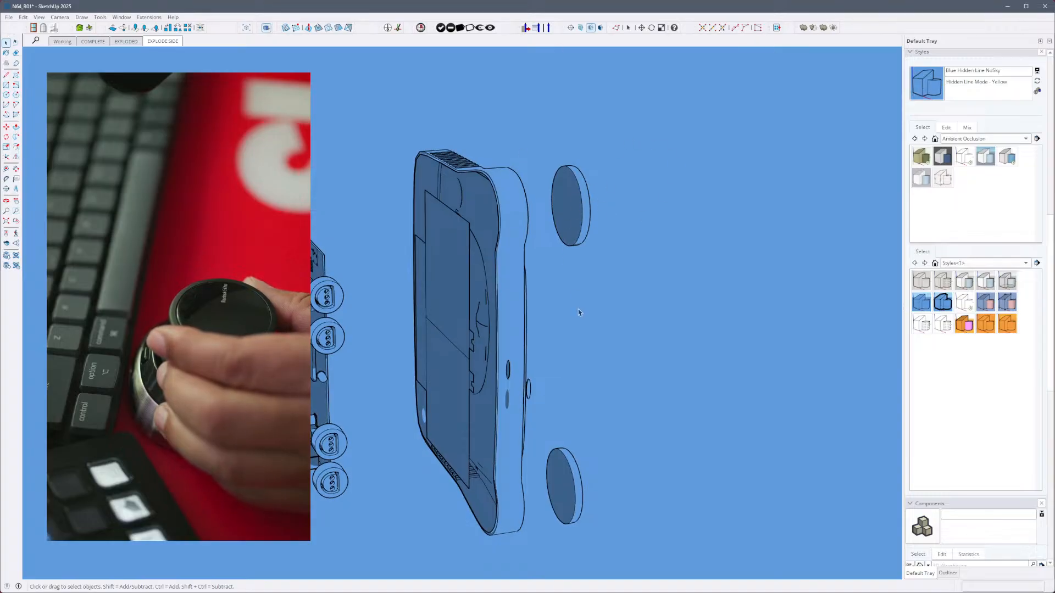
pyautogui.click(165, 42)
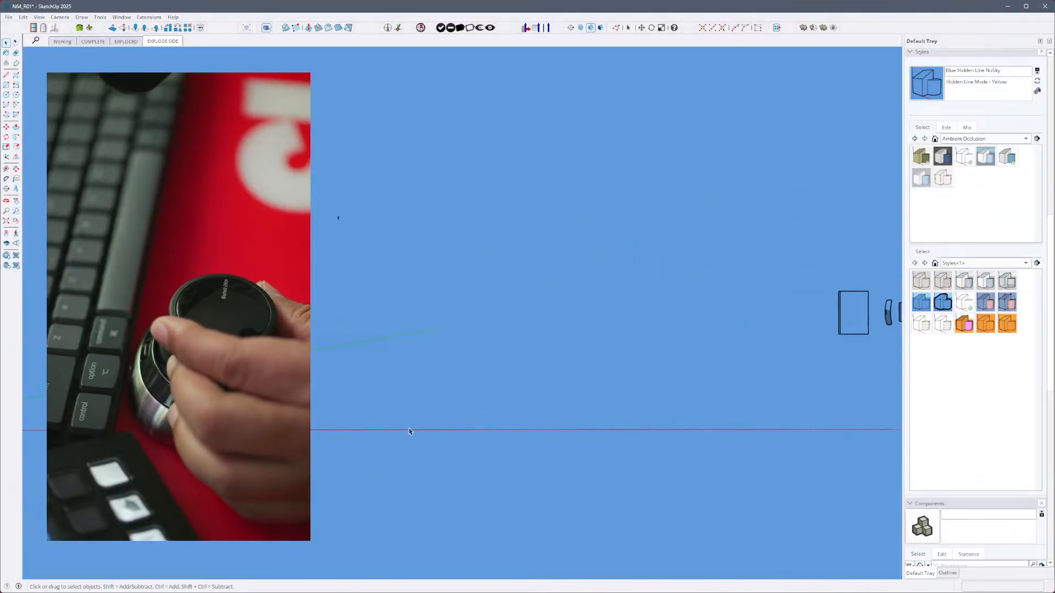
# - Open the round foot in the EXPLODED scene for editing and check the reference photo of the console's underside
pyautogui.click(127, 42)
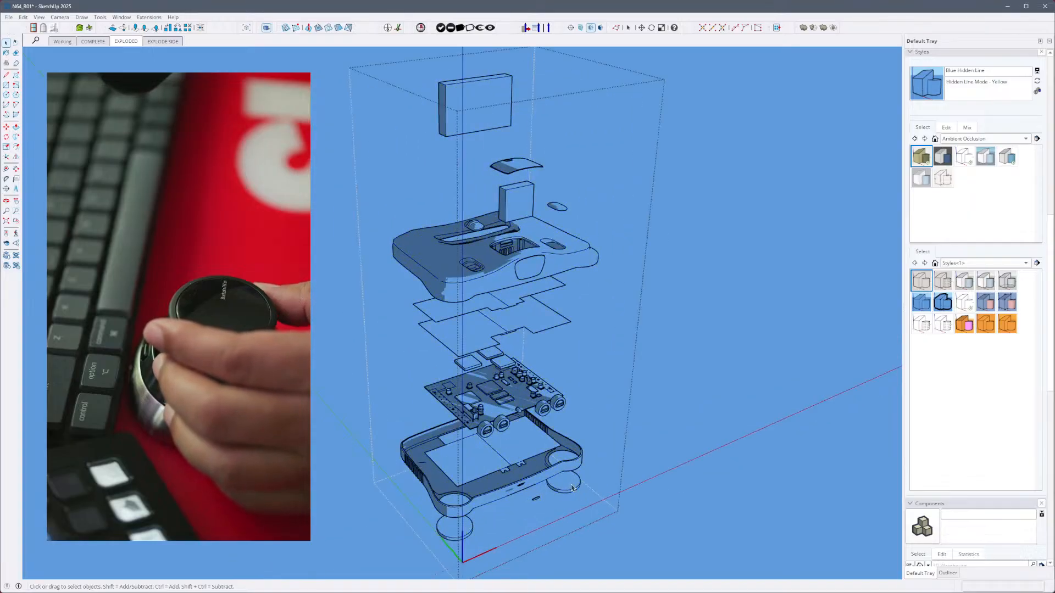
pyautogui.doubleClick(576, 487)
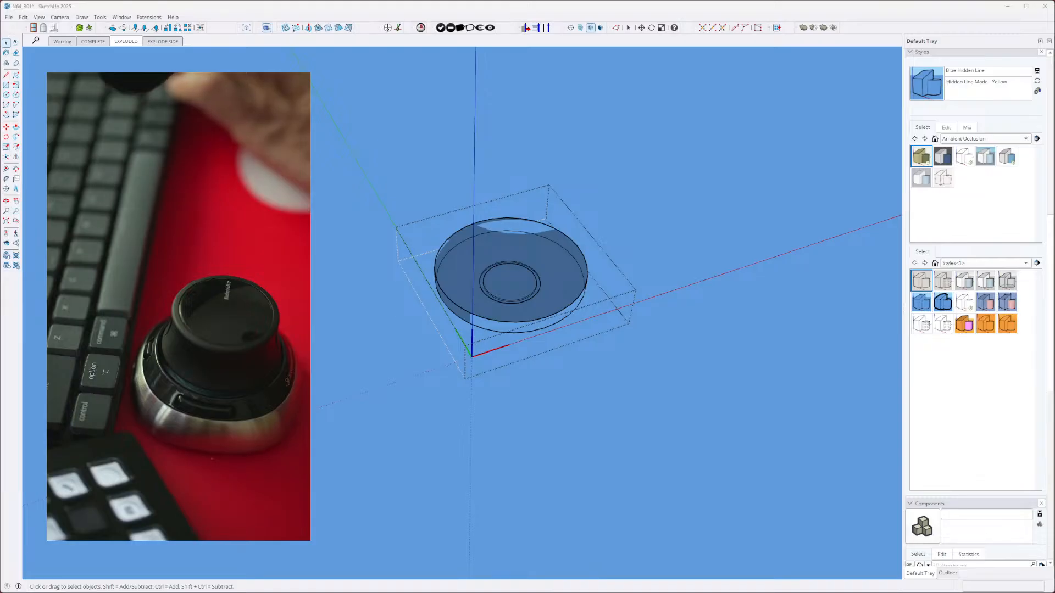
pyautogui.moveTo(0, 91); pyautogui.dragTo(651, 93)
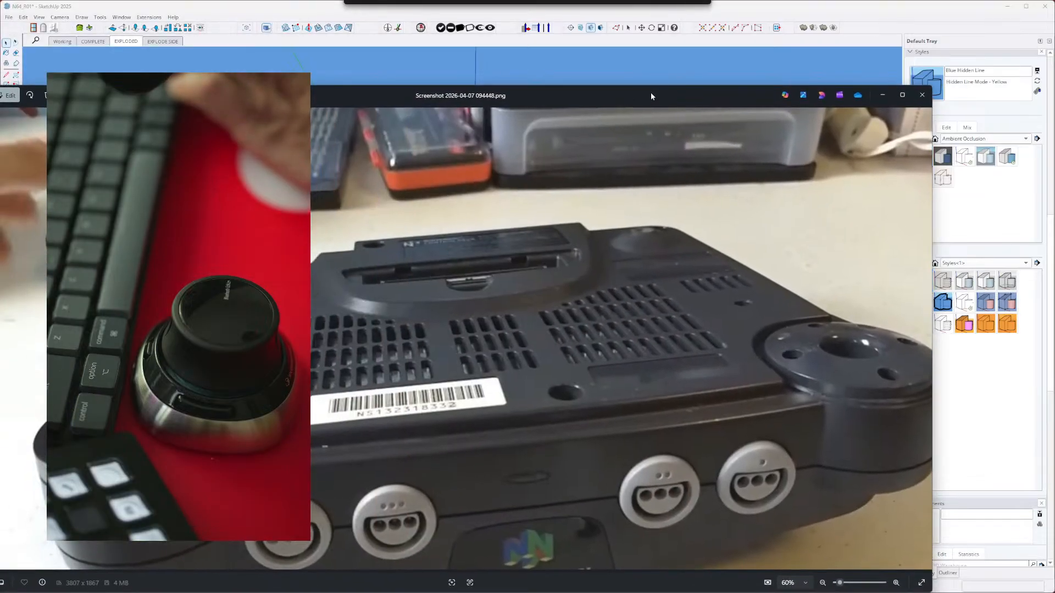
pyautogui.moveTo(302, 55); pyautogui.dragTo(620, 77)
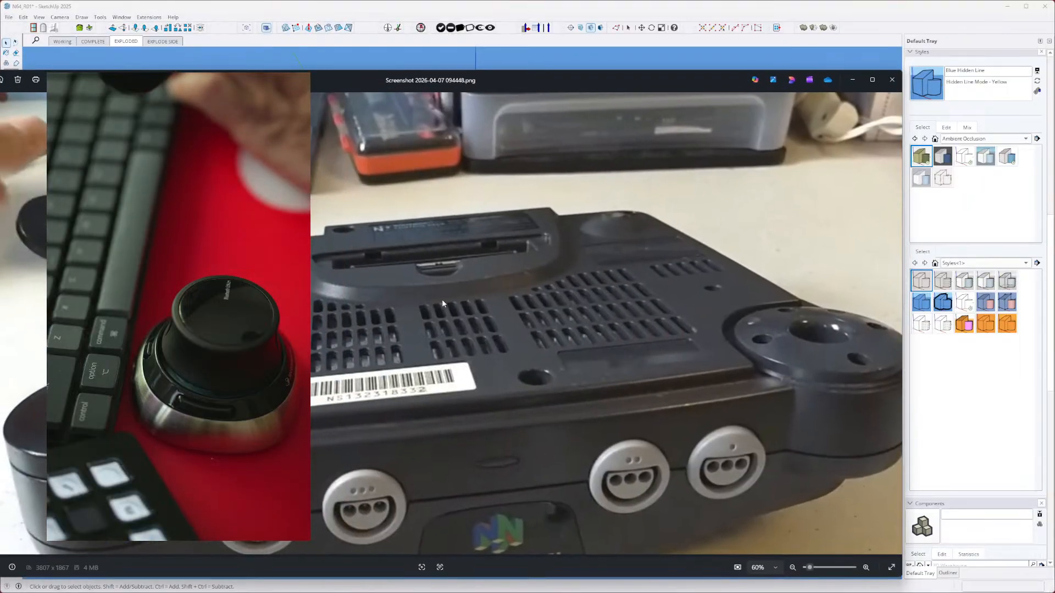
pyautogui.moveTo(520, 77); pyautogui.dragTo(0, 88)
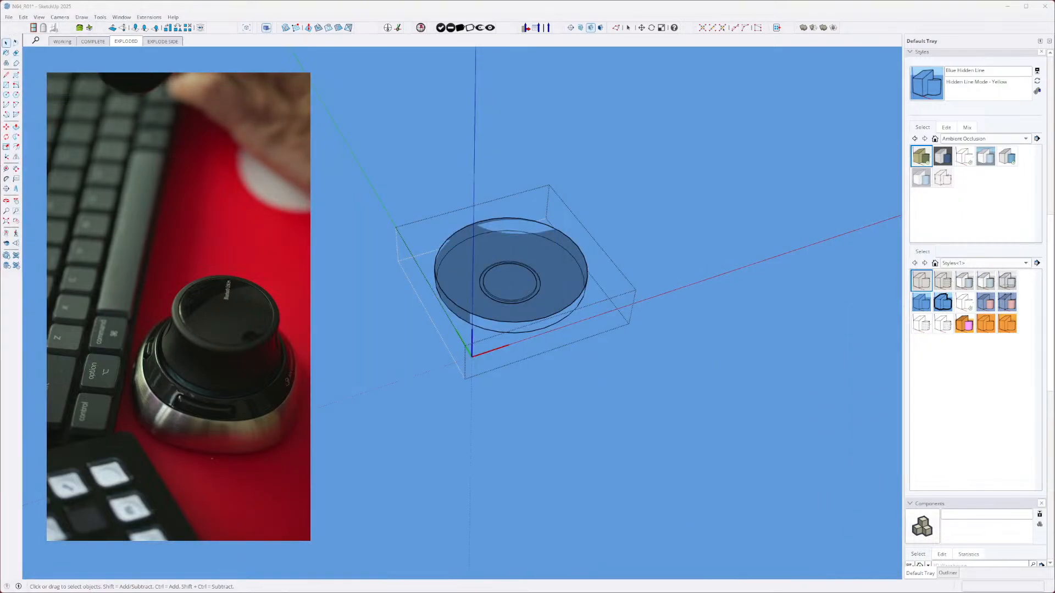
# - Scale the ring in the middle of the round foot uniformly about its center by 0.85
pyautogui.click(544, 305)
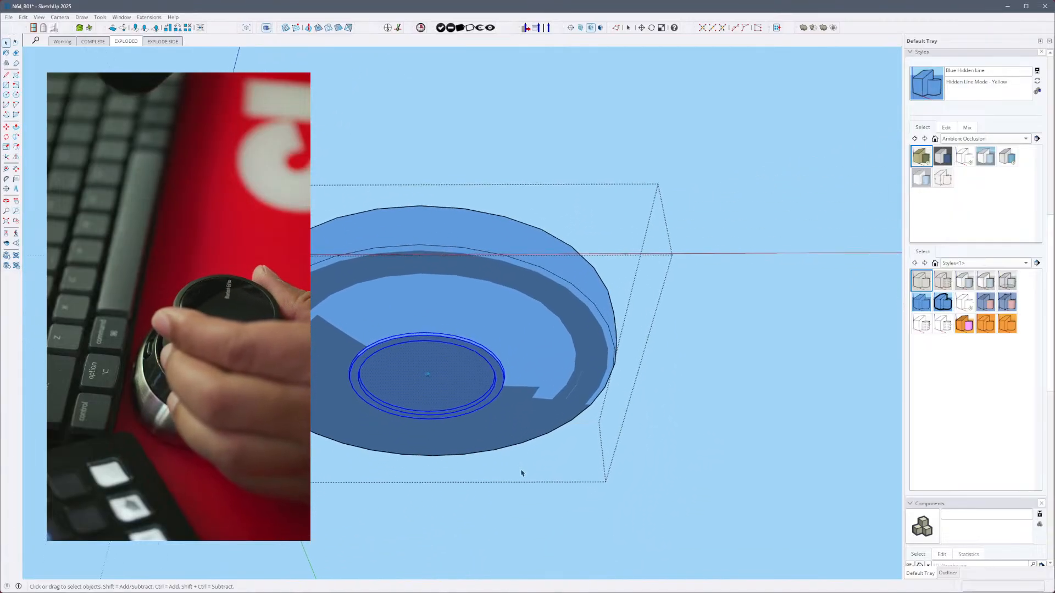
pyautogui.press('s')
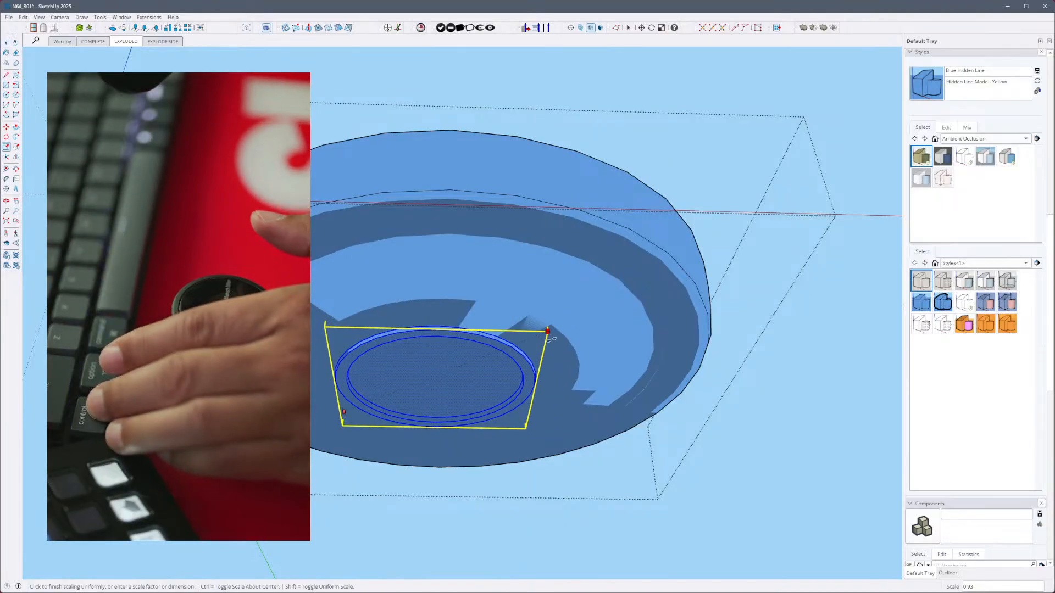
pyautogui.press('ctrl')
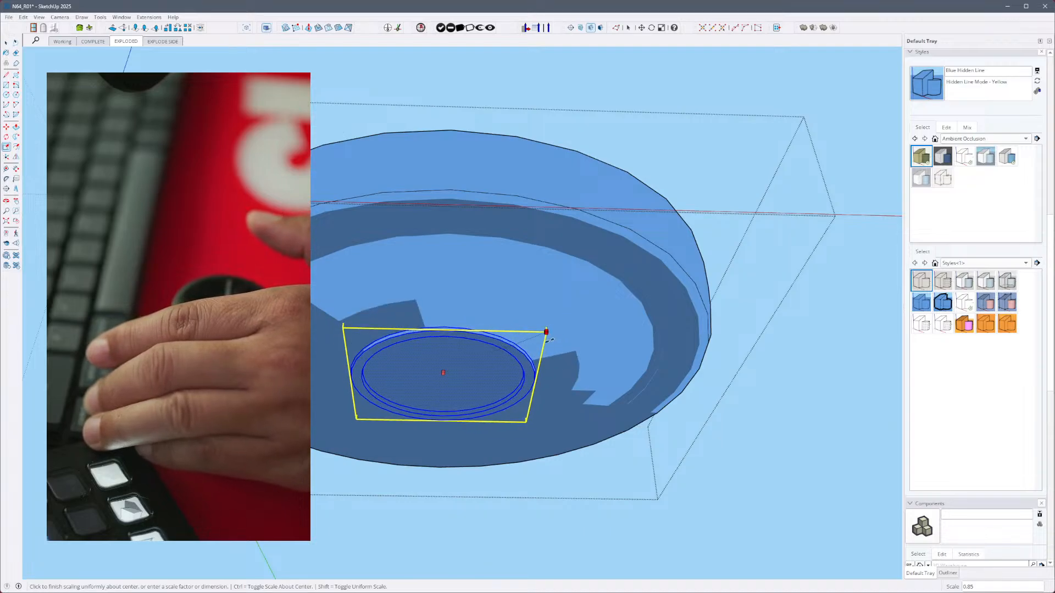
pyautogui.click(564, 345)
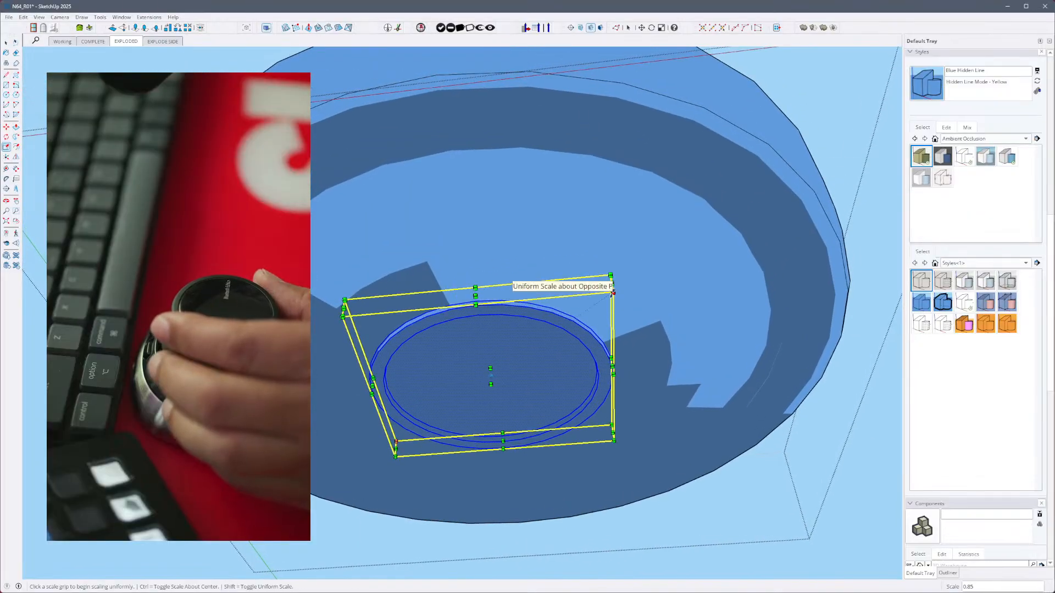
# - Shrink the foot's middle ring twice more uniformly about its center, by about 0.86 and 0.83
pyautogui.press('ctrl')
pyautogui.click(612, 292)
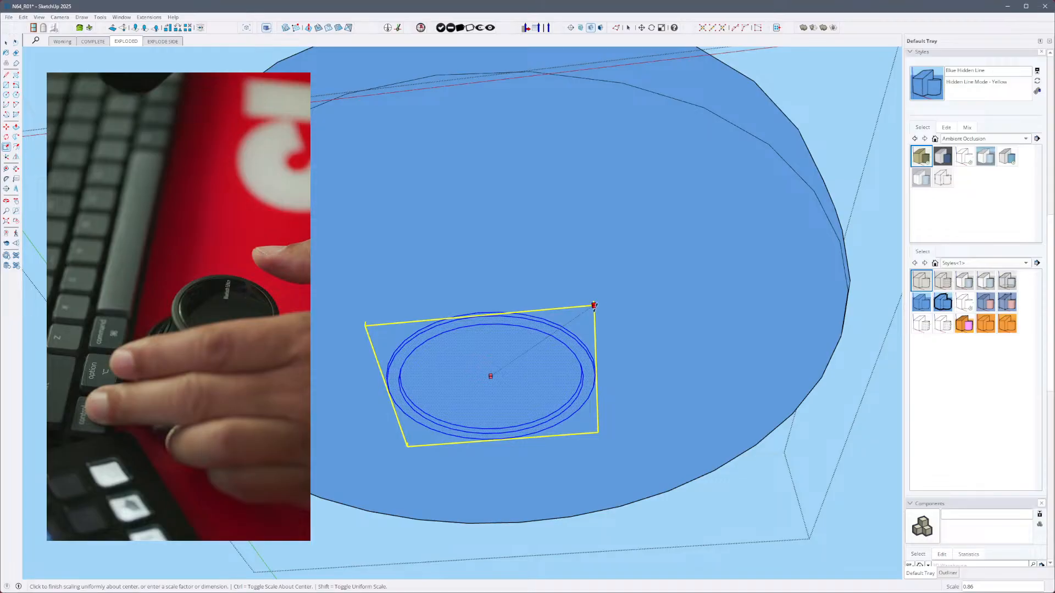
pyautogui.click(594, 306)
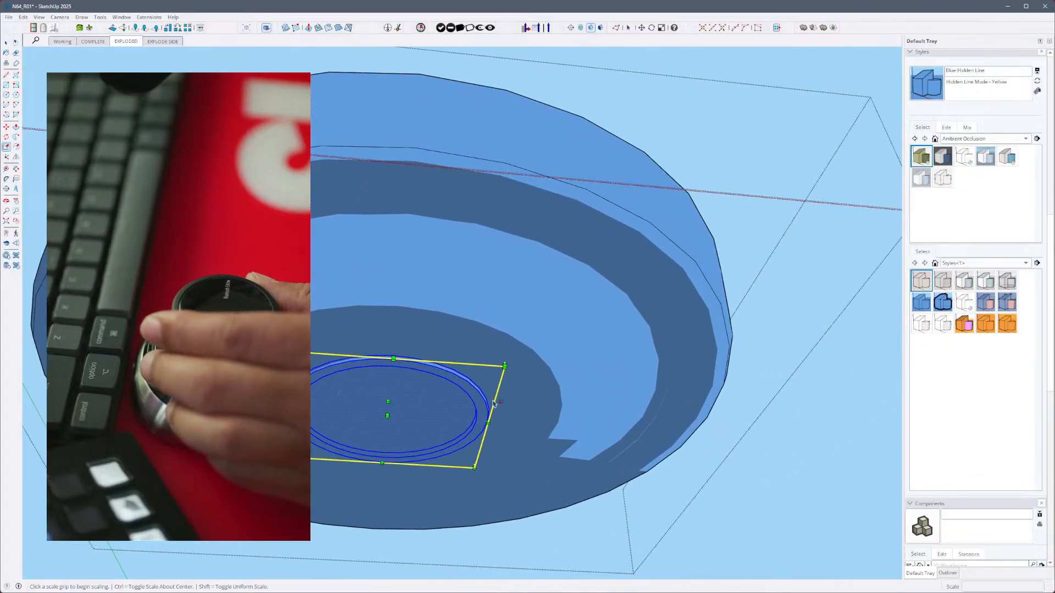
pyautogui.click(504, 366)
pyautogui.press('ctrl')
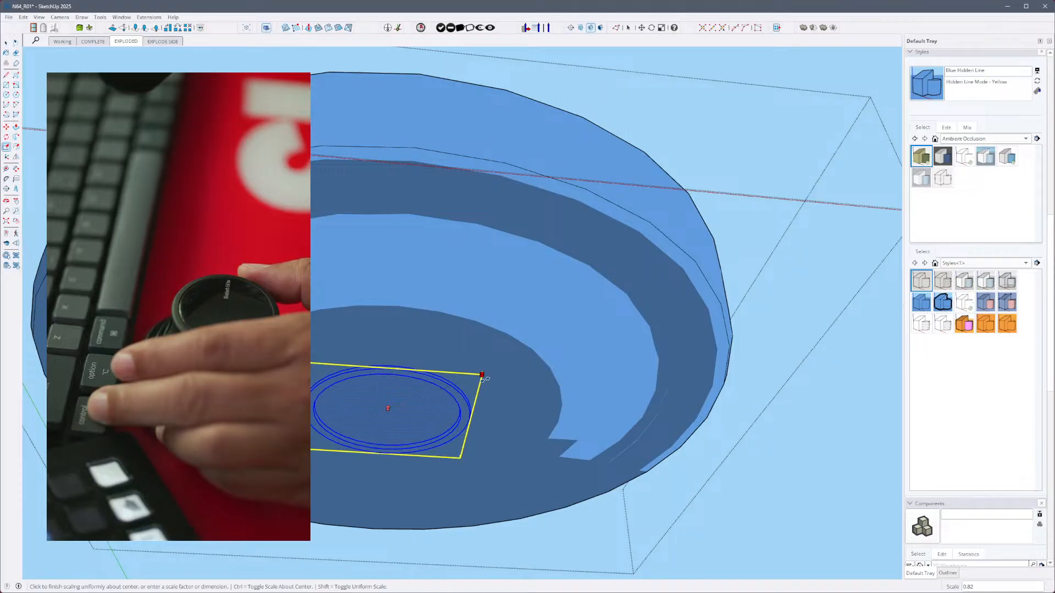
pyautogui.click(484, 378)
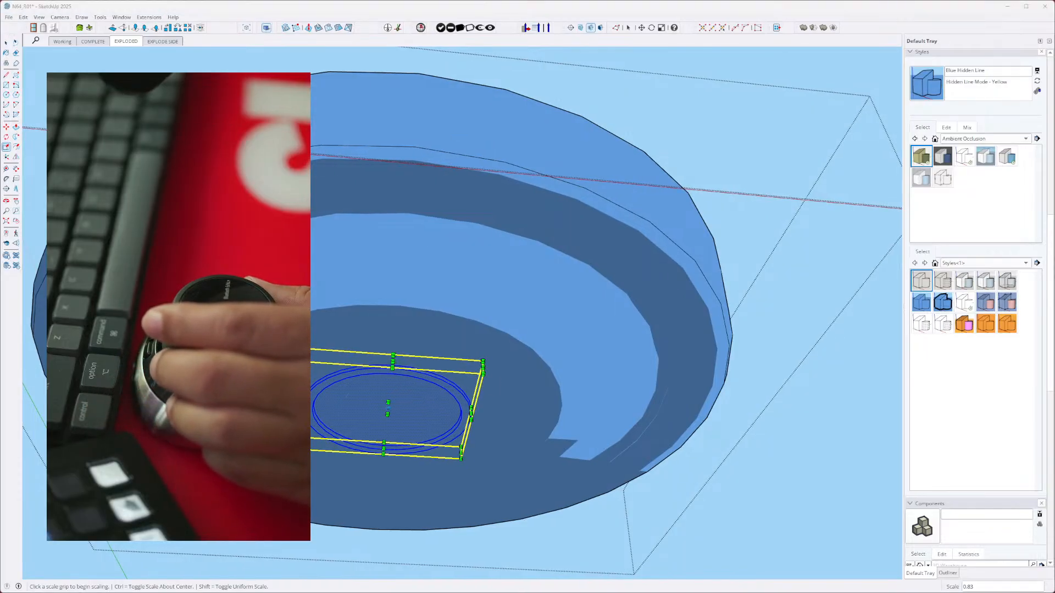
# - Arrange the console underside photo in a taller window beside the SketchUp model and compare the foot's ring with it
pyautogui.moveTo(0, 9)
pyautogui.mouseDown()
pyautogui.moveTo(421, 0)
pyautogui.moveTo(899, 51)
pyautogui.moveTo(0, 33)
pyautogui.moveTo(916, 158)
pyautogui.moveTo(922, 35)
pyautogui.moveTo(1050, 2)
pyautogui.mouseUp()
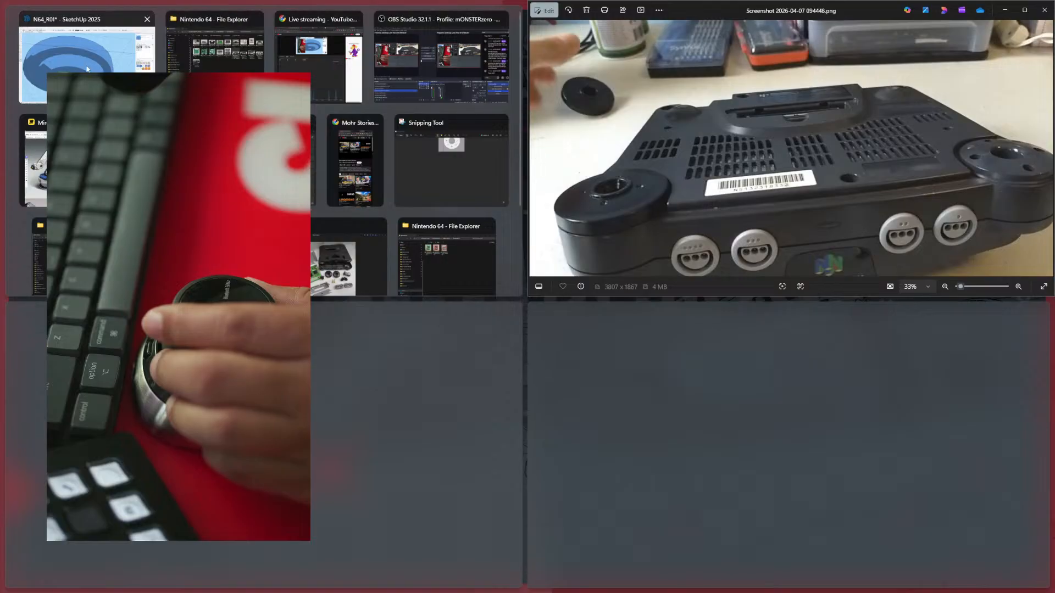
pyautogui.click(87, 69)
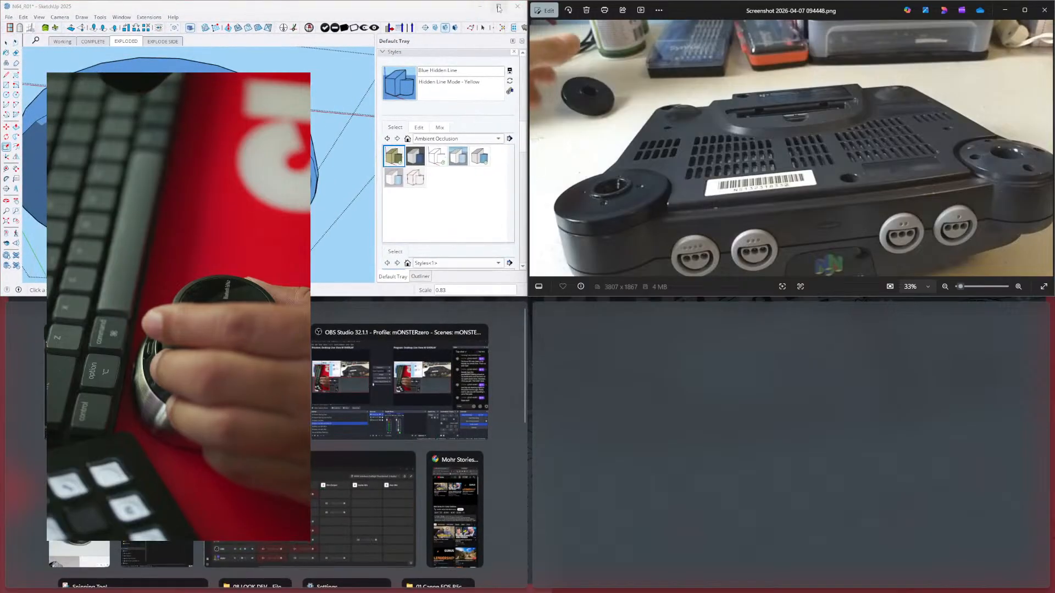
pyautogui.click(504, 6)
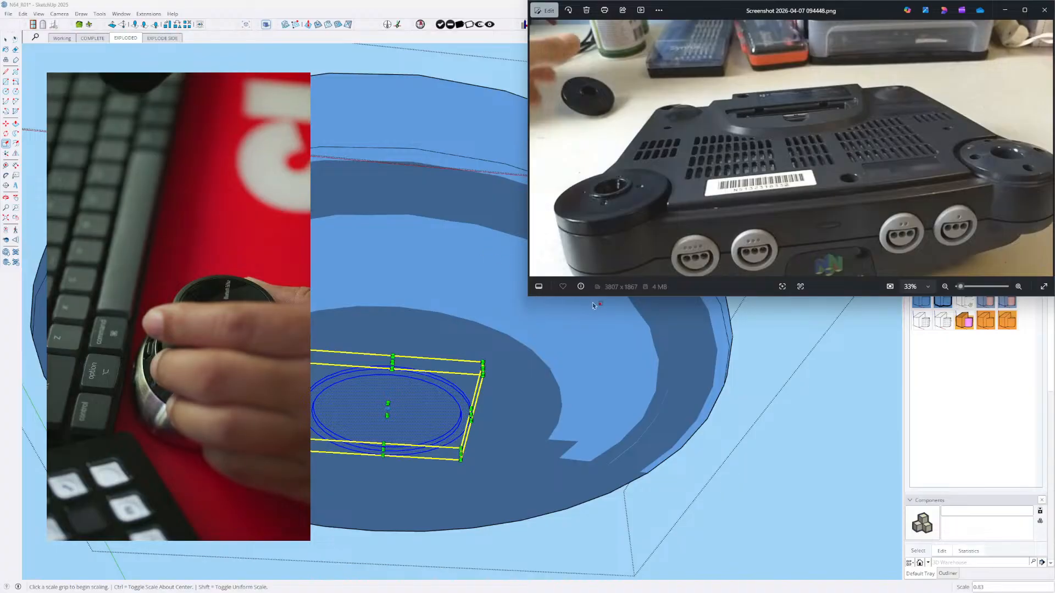
pyautogui.moveTo(632, 297); pyautogui.dragTo(642, 544)
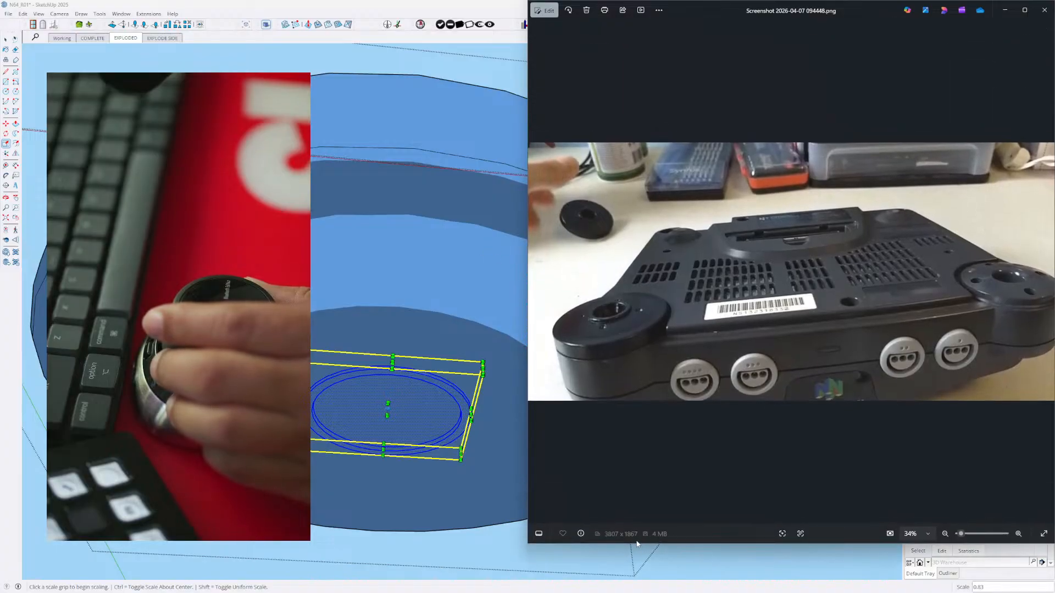
pyautogui.scroll(-6, 394, 297)
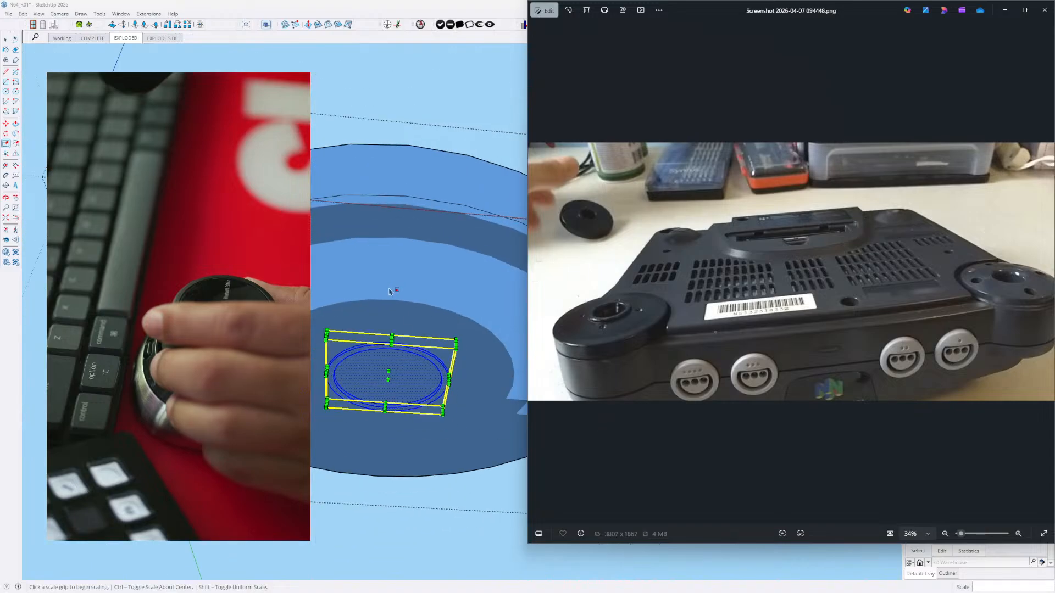
pyautogui.scroll(1, 394, 299)
pyautogui.click(394, 232)
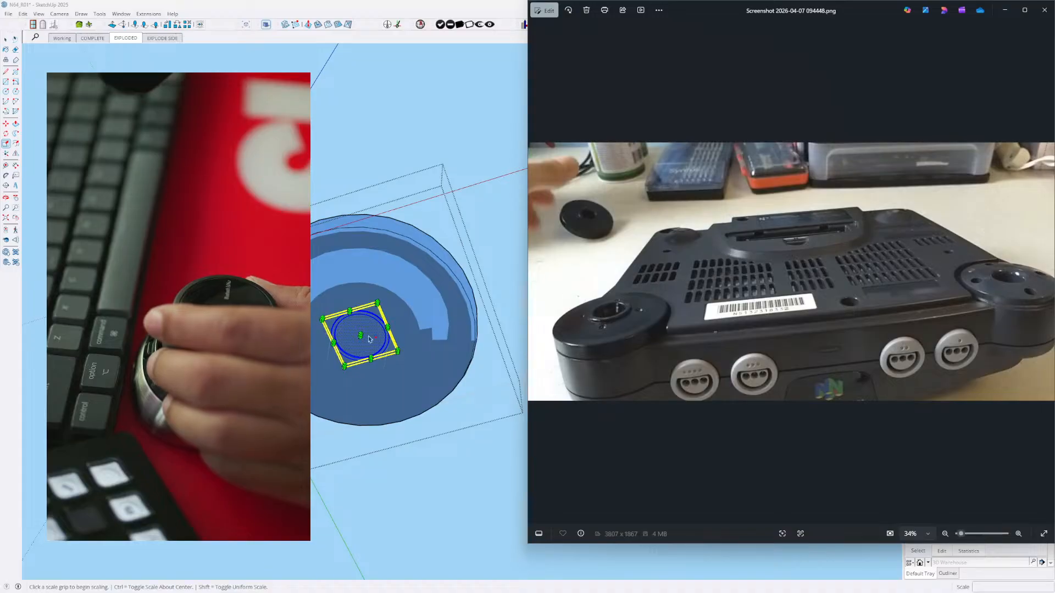
# - Try to Push/Pull one facet inside the foot's middle ring by about 1/16" with hidden geometry shown, and hide the geometry again
pyautogui.click(368, 337)
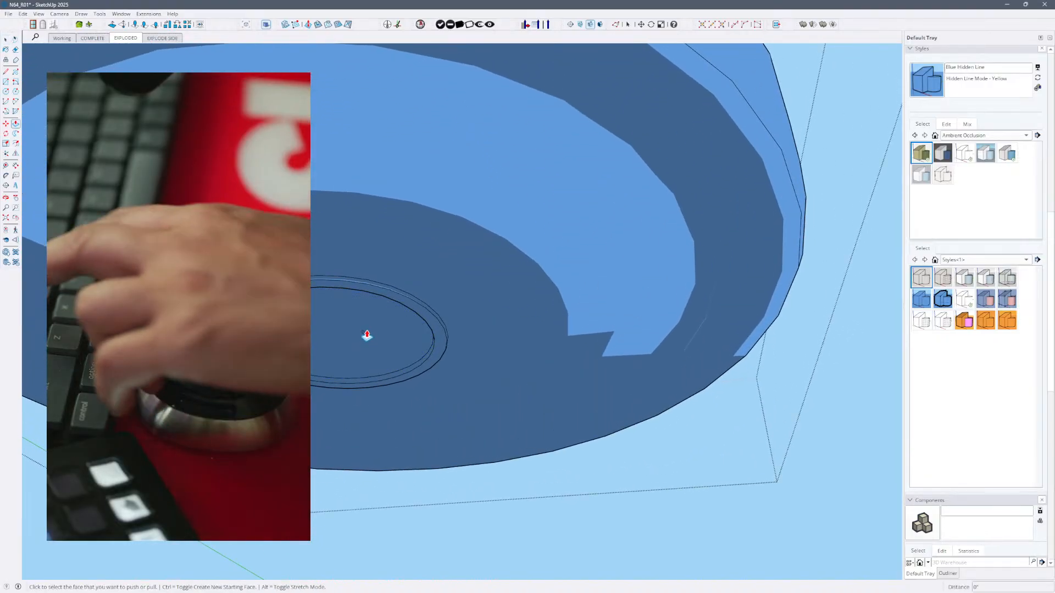
pyautogui.press('p')
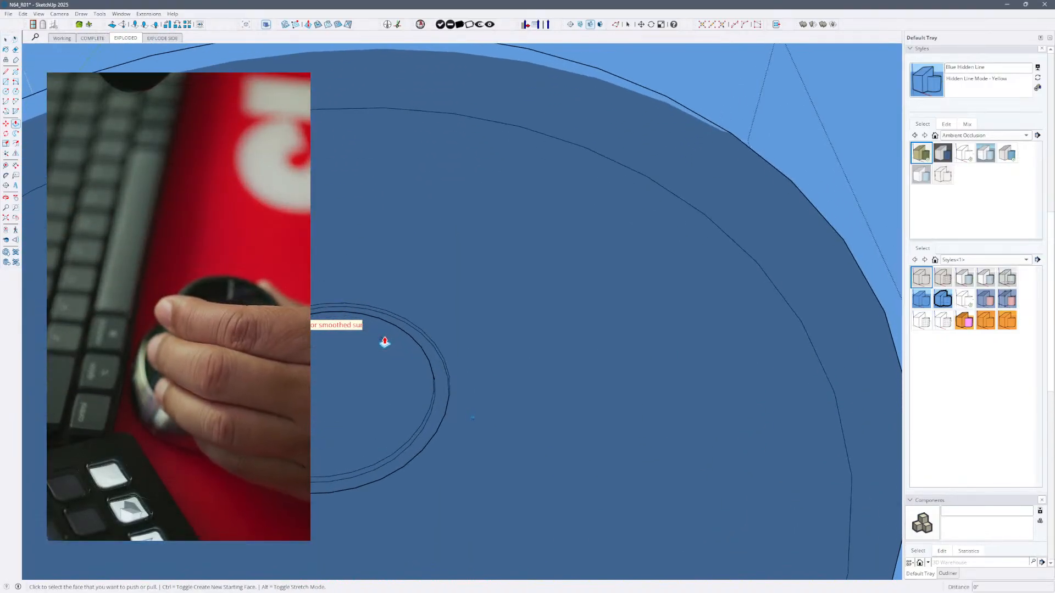
pyautogui.press('h')
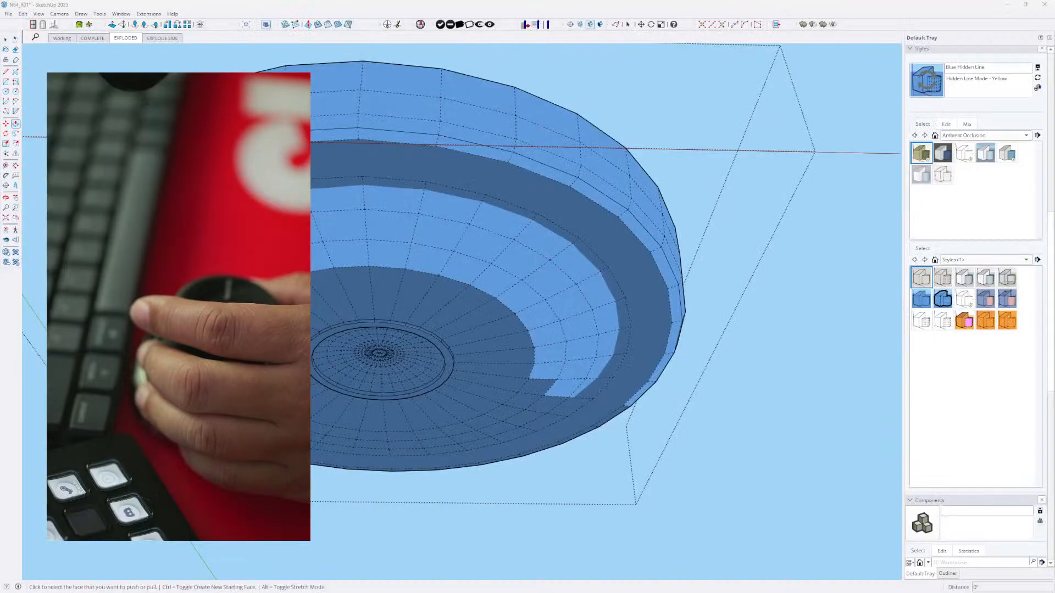
pyautogui.click(386, 367)
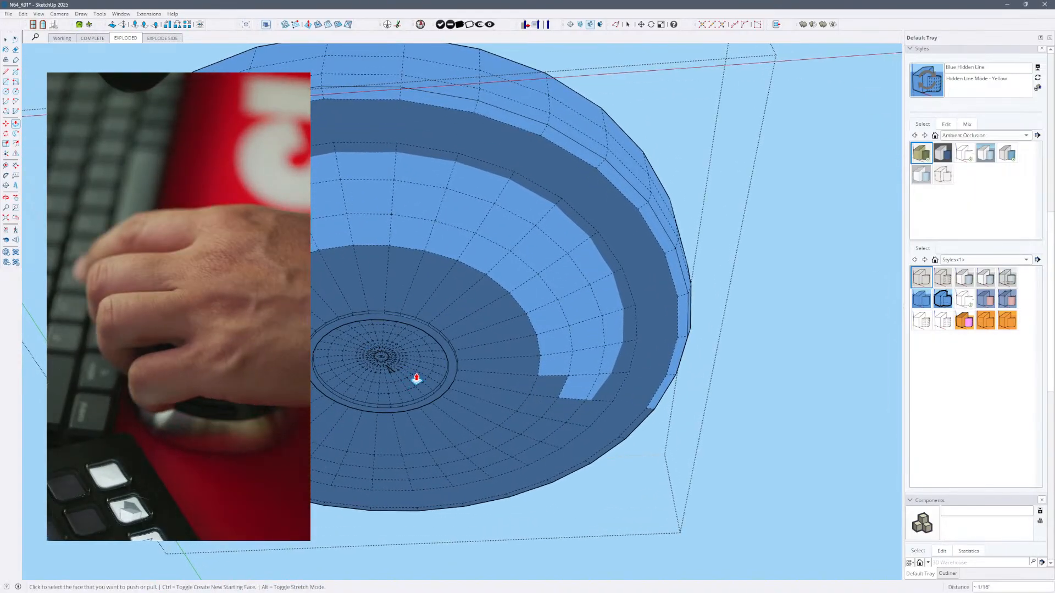
pyautogui.press('k')
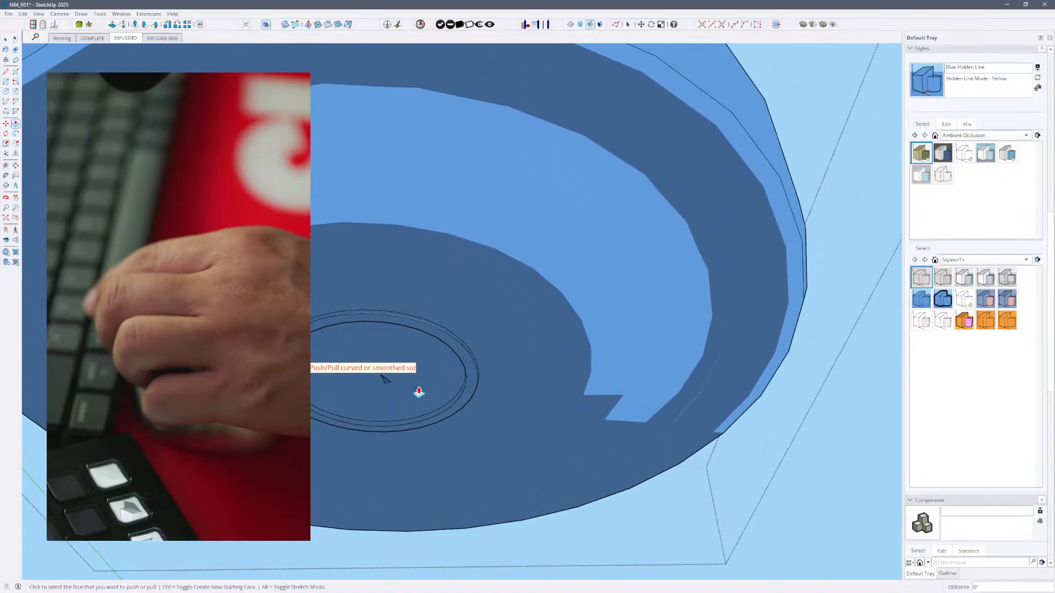
# - Delete the curved surface inside the foot's middle ring to leave an open hole
pyautogui.press('space')
pyautogui.tripleClick(423, 387)
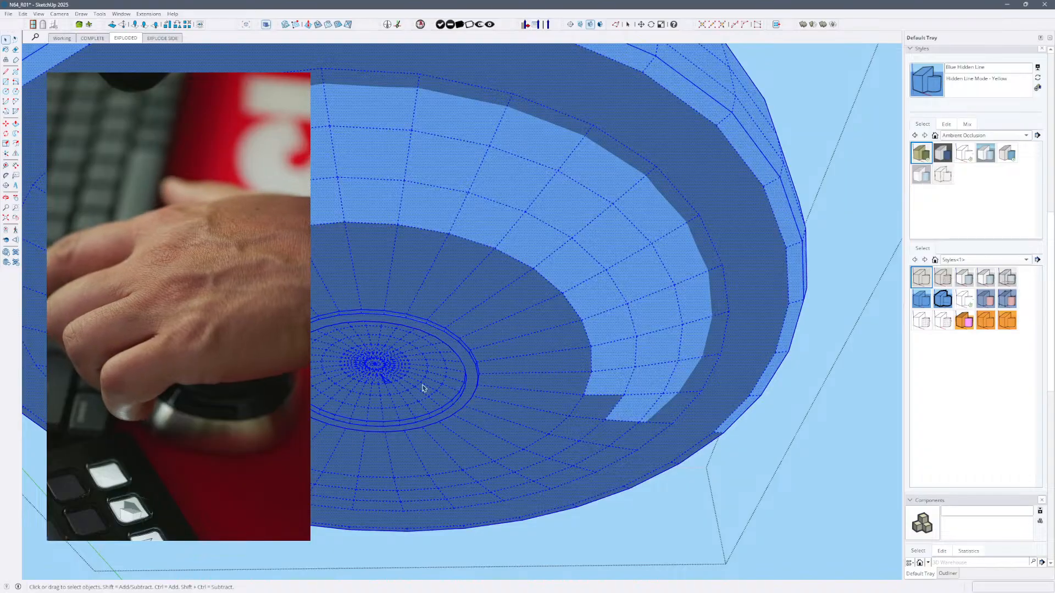
pyautogui.click(416, 378)
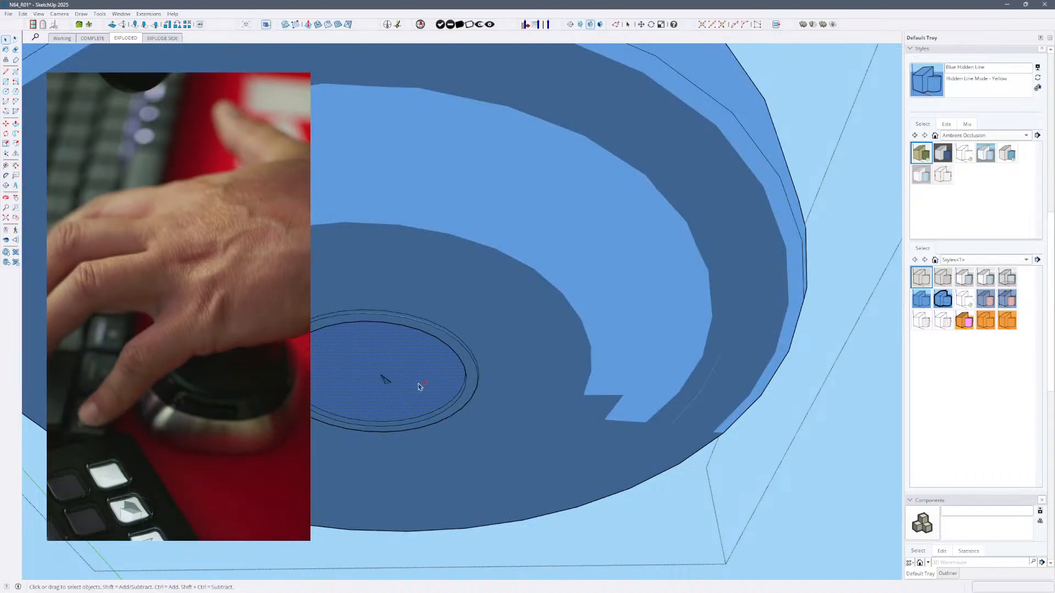
pyautogui.hotkey('ctrl', 'g')
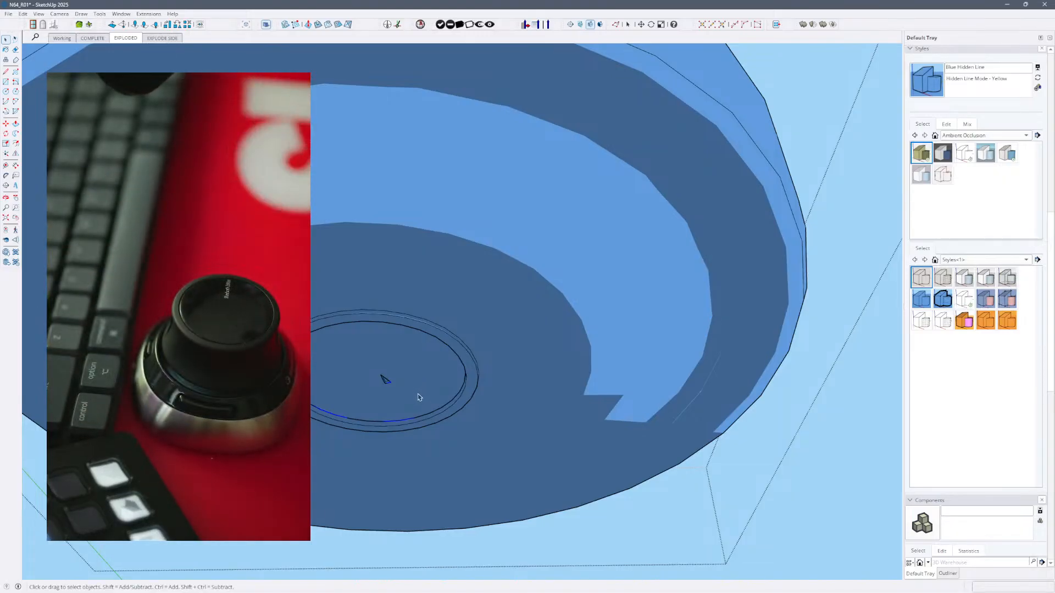
pyautogui.press('Delete')
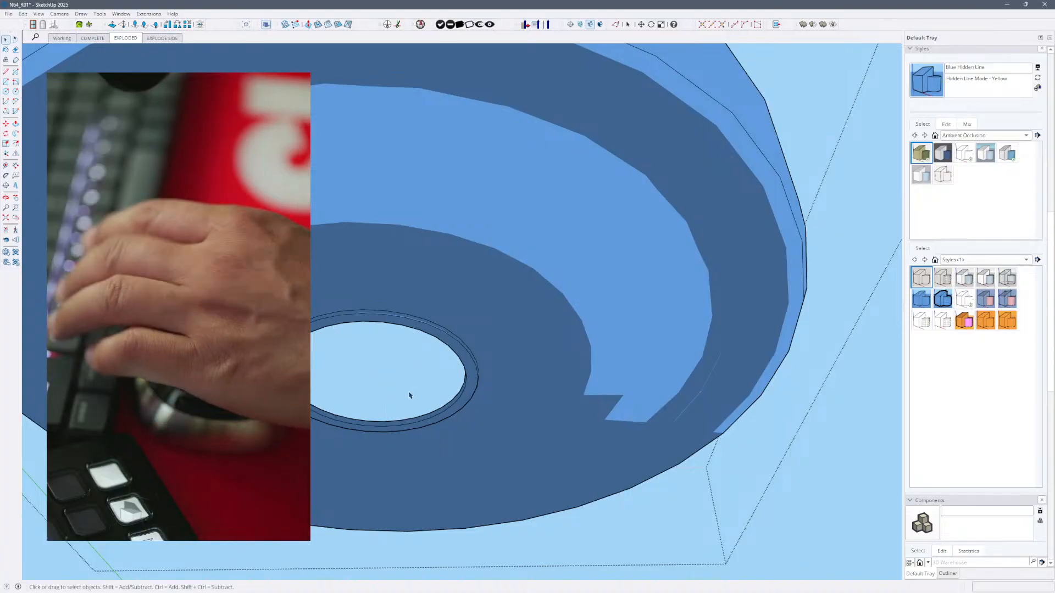
# - Retrace one edge segment of the hole inside the middle ring with the Line tool to cap it with a flat face
pyautogui.click(405, 423)
pyautogui.doubleClick(405, 423)
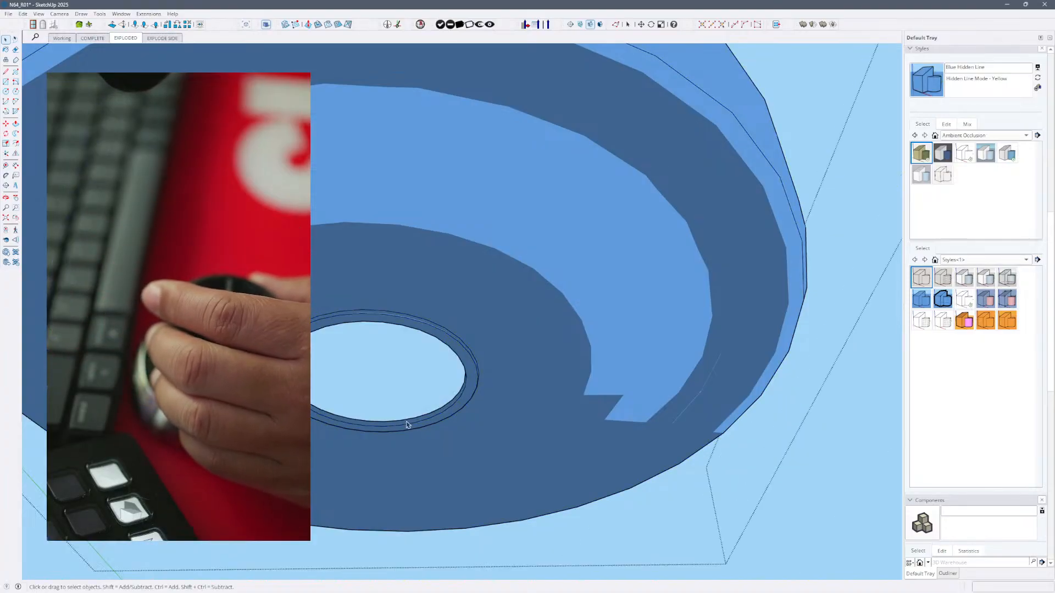
pyautogui.scroll(3, 408, 420)
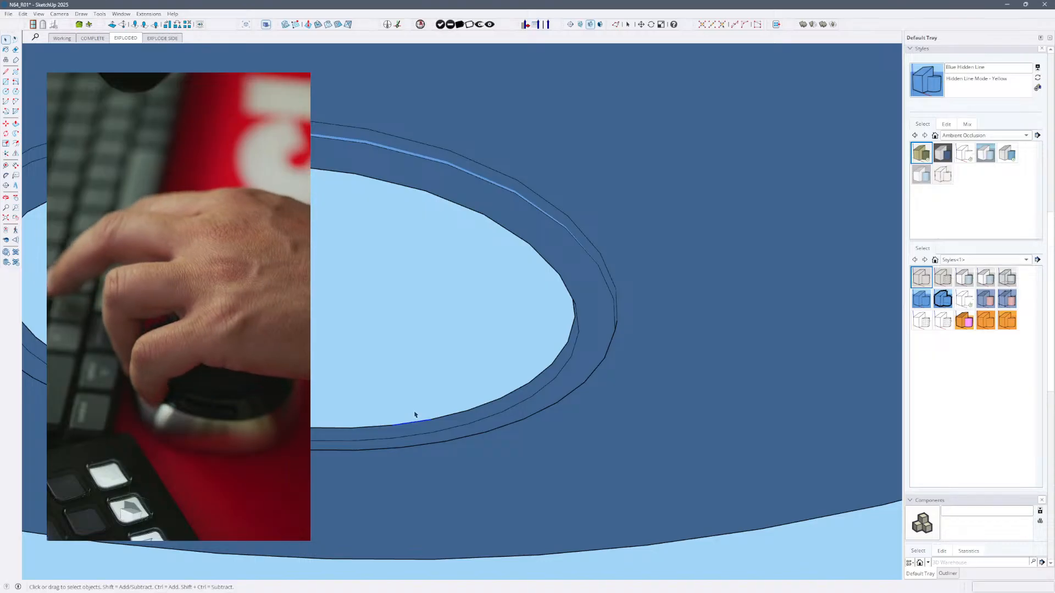
pyautogui.press('l')
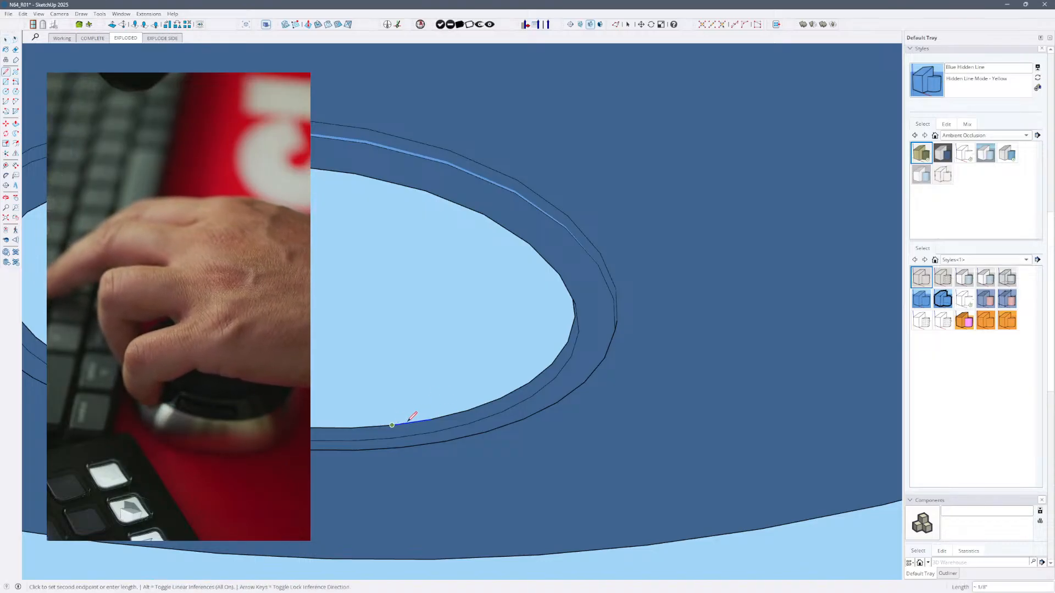
pyautogui.click(431, 419)
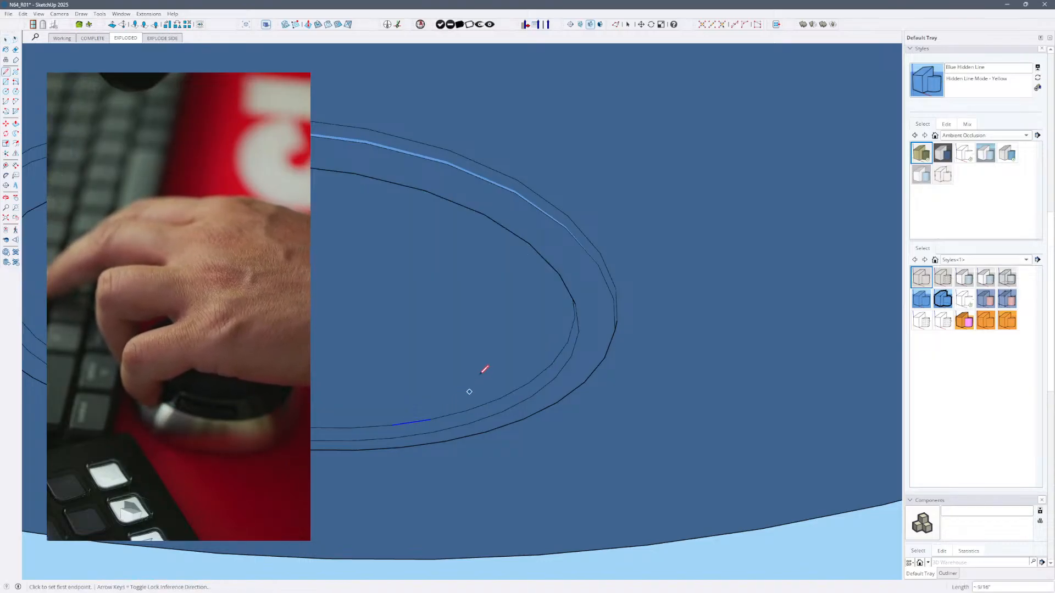
# - Try Push/Pull on the flat cap inside the foot's middle ring at shallow depths, including about 3/8" and 1/4"
pyautogui.press('p')
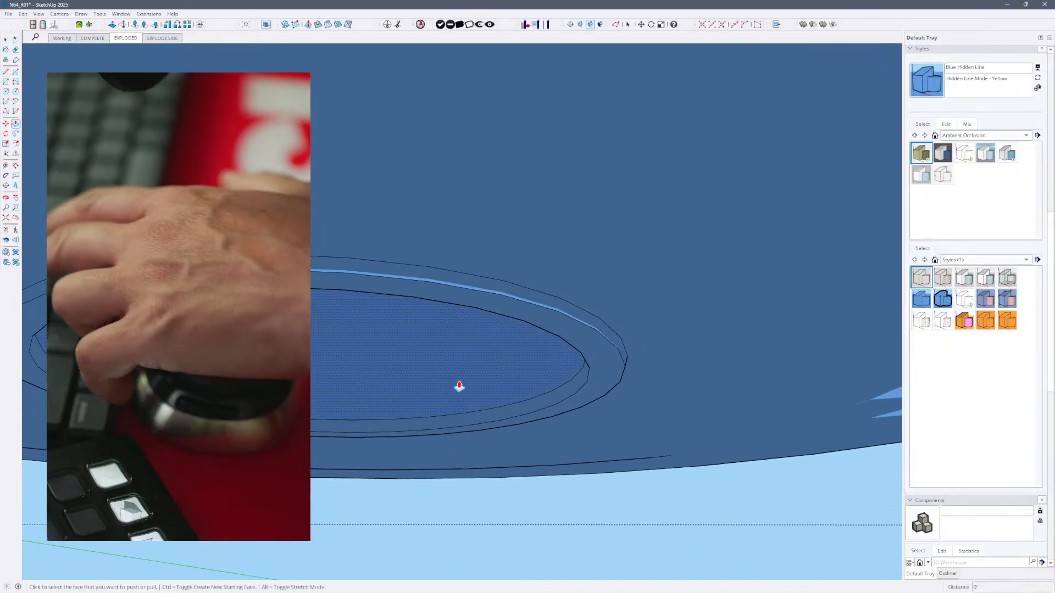
pyautogui.click(459, 386)
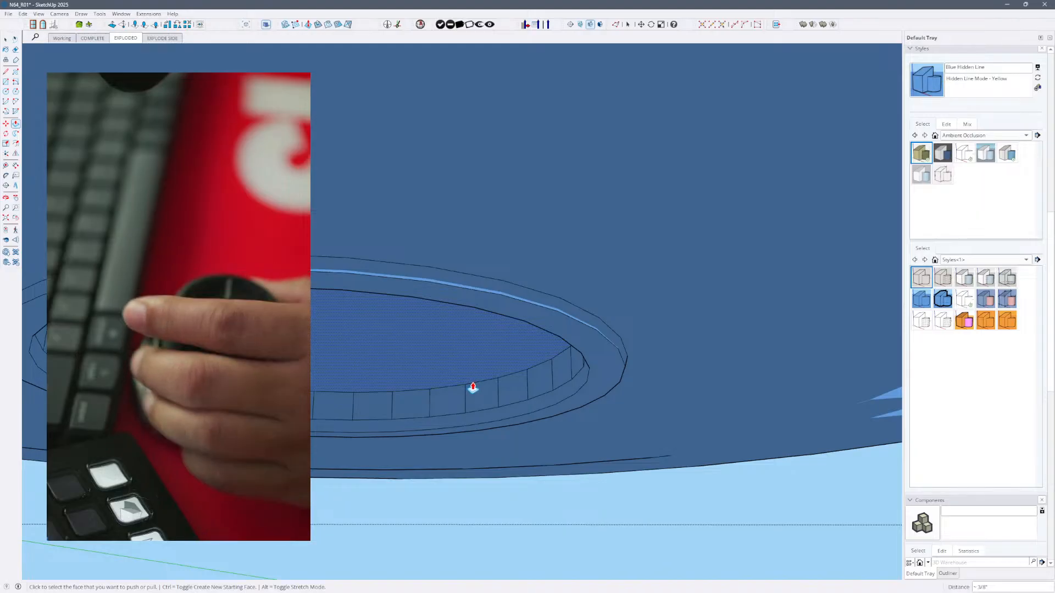
pyautogui.rightClick(475, 356)
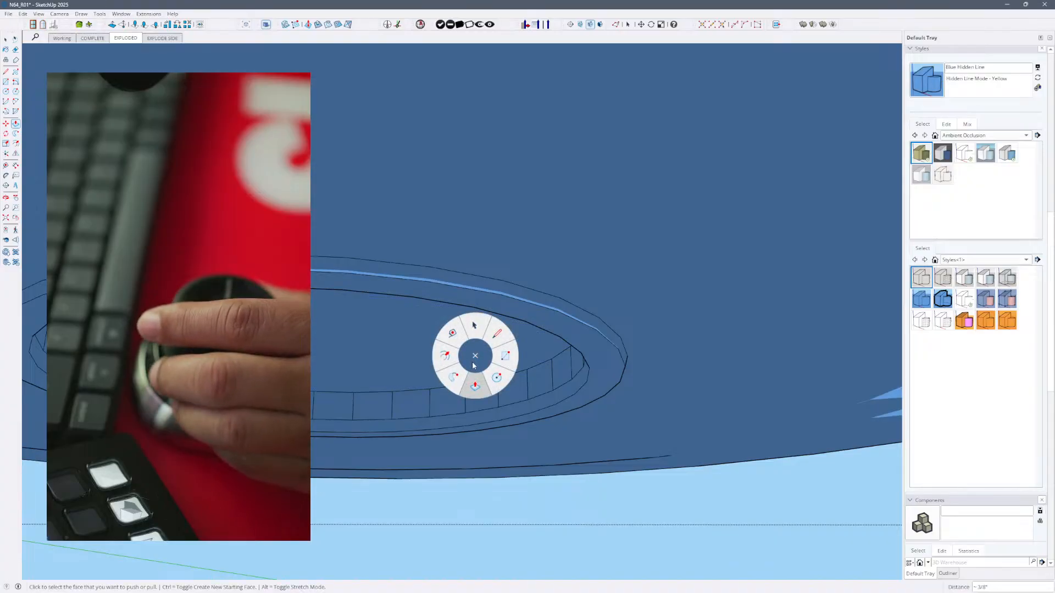
pyautogui.click(475, 388)
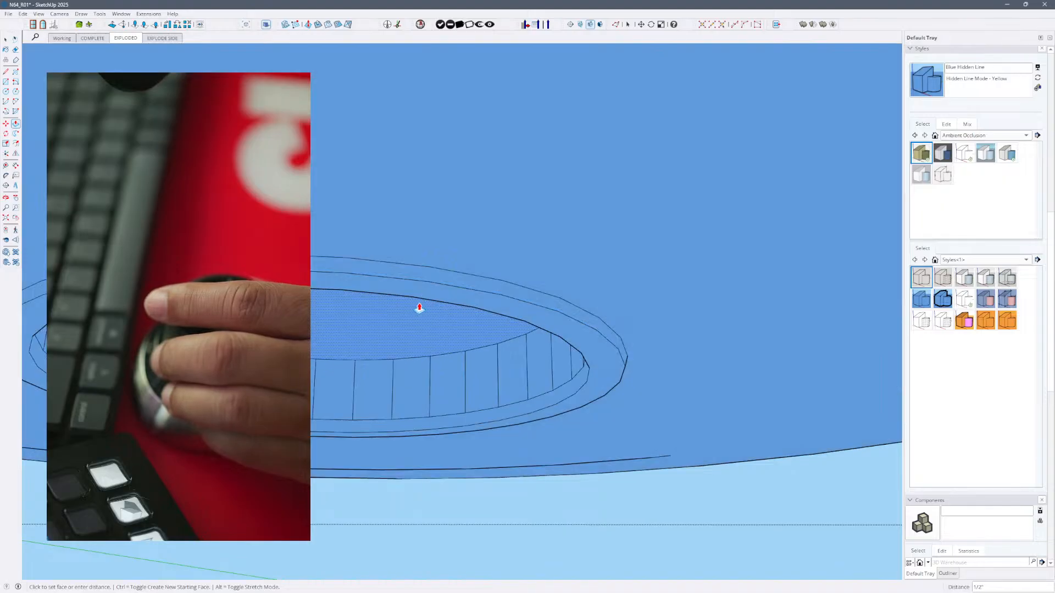
pyautogui.click(437, 320)
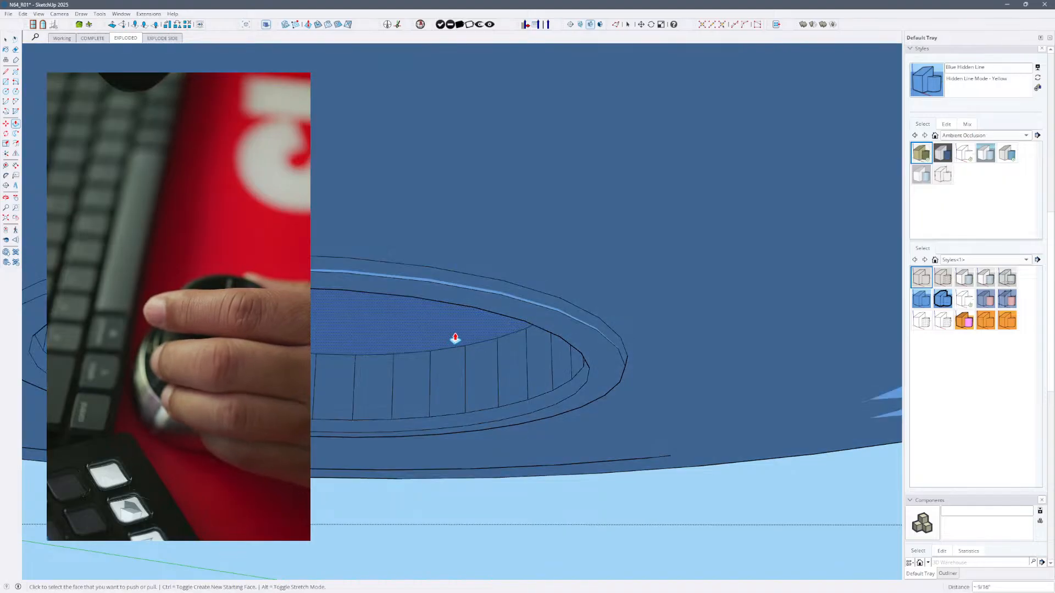
pyautogui.click(449, 361)
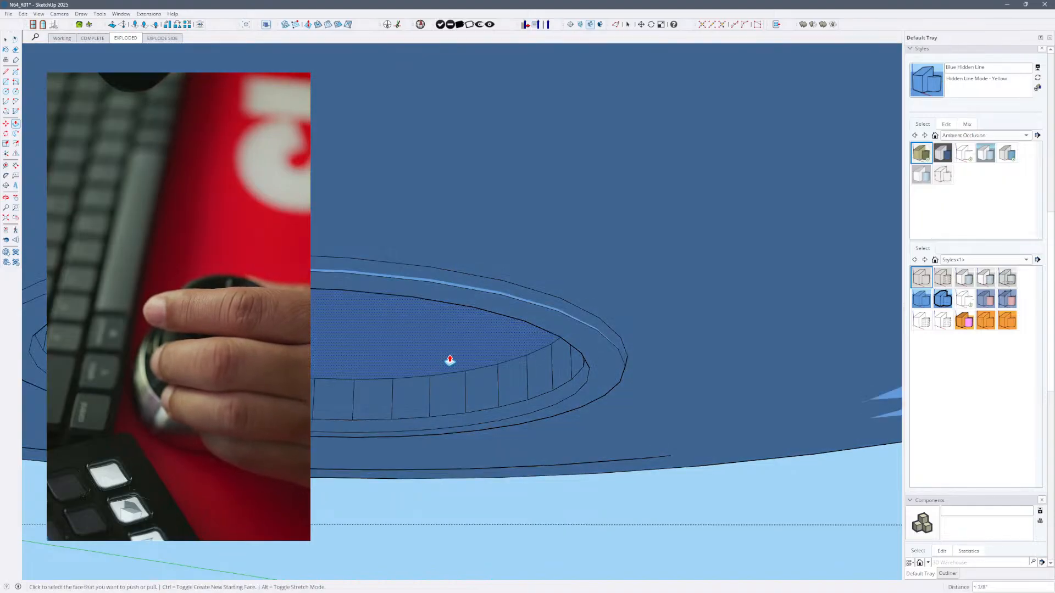
pyautogui.click(457, 304)
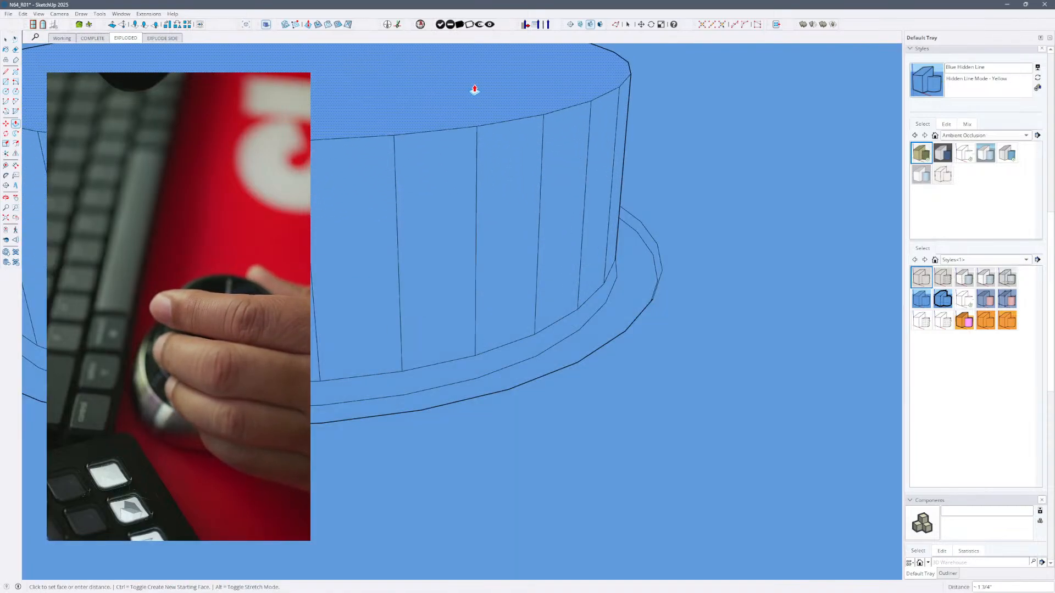
# - Try to Push/Pull the cap into a tall cylinder inside the foot and adjust its top relative to the foot's outer rim
pyautogui.click(499, 183)
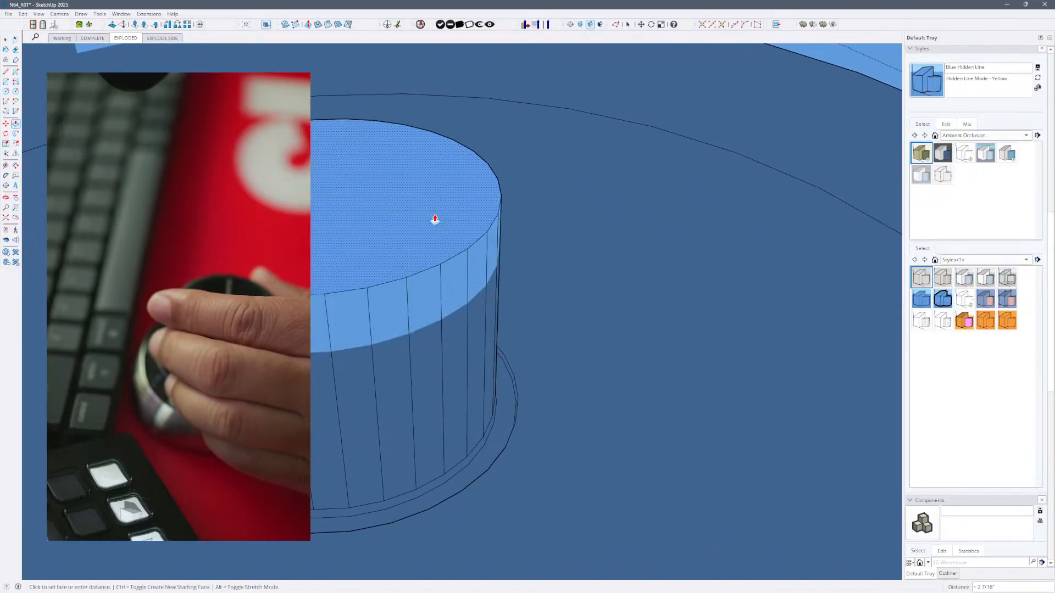
pyautogui.click(435, 220)
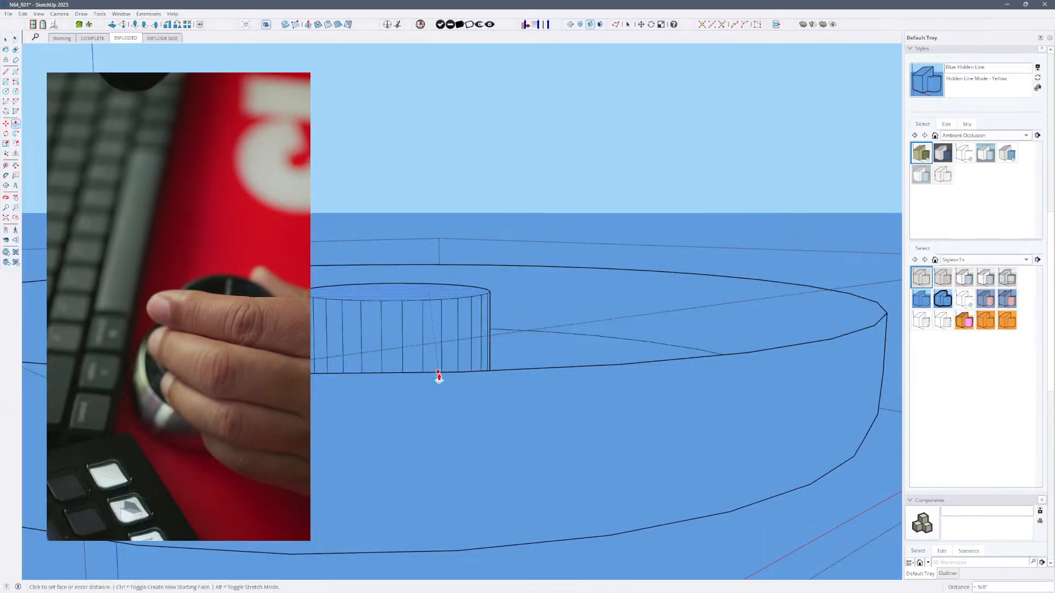
pyautogui.click(440, 375)
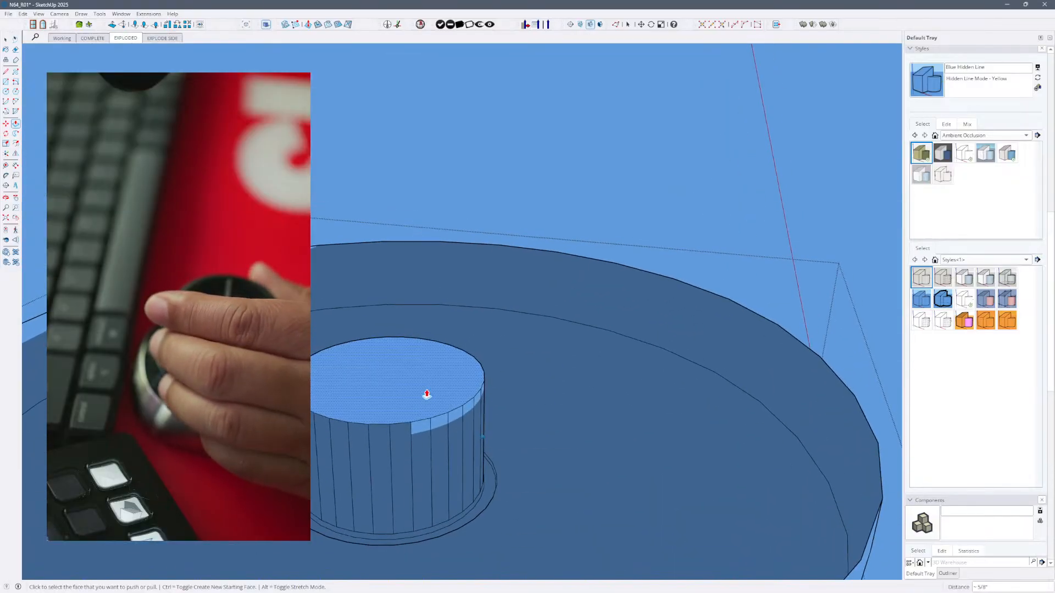
pyautogui.click(427, 402)
pyautogui.click(427, 402)
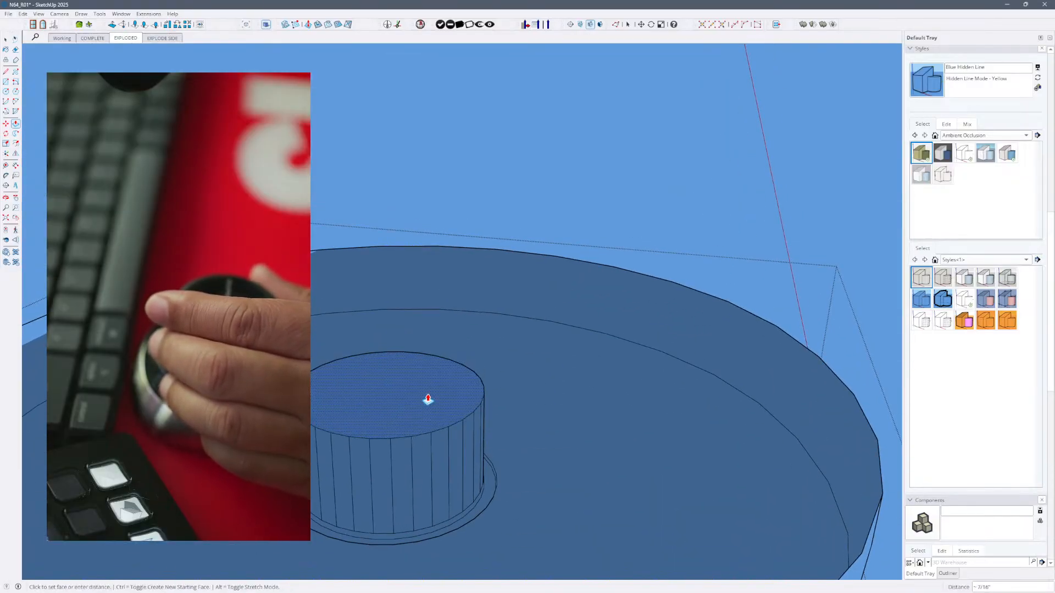
pyautogui.click(426, 392)
pyautogui.click(429, 388)
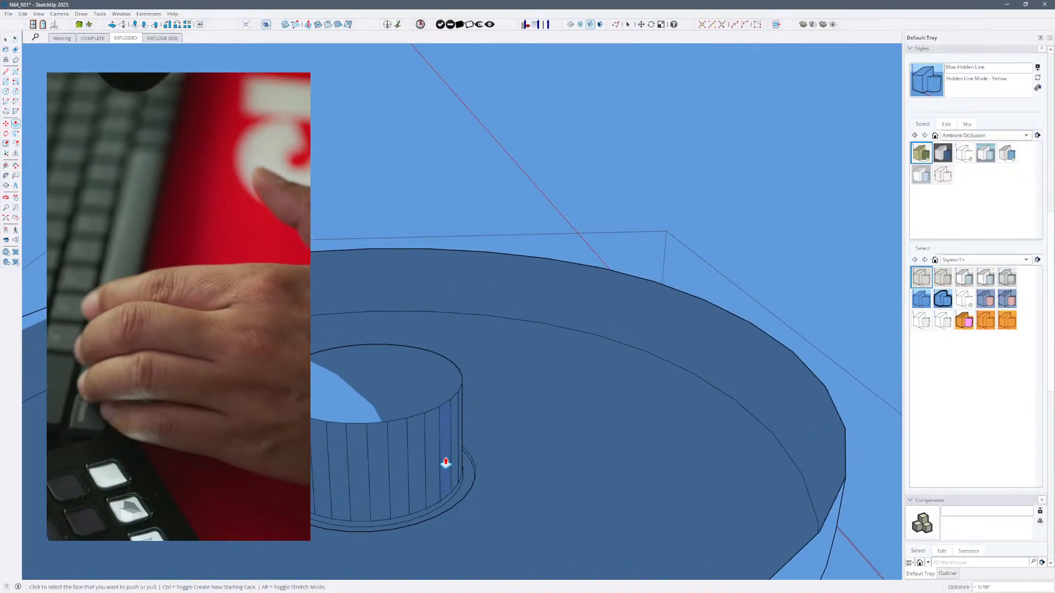
# - Undo all the Push/Pull trials on the cap, back to the flat face inside the middle ring
pyautogui.hotkey('ctrl', 'z')
pyautogui.hotkey('ctrl', 'z')
pyautogui.hotkey('ctrl', 'z')
pyautogui.hotkey('ctrl', 'z')
pyautogui.hotkey('ctrl', 'z')
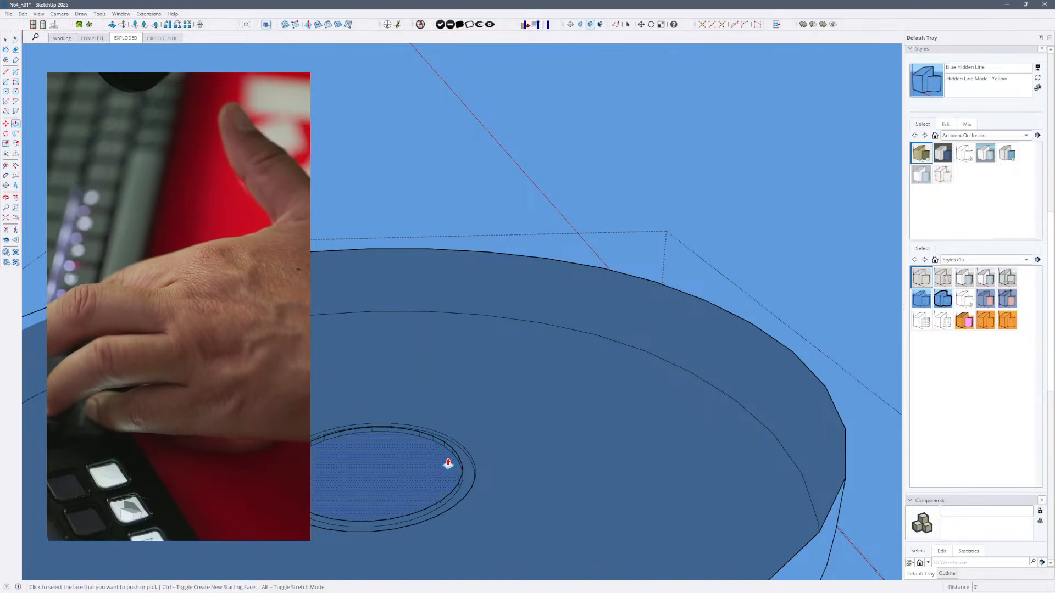
pyautogui.hotkey('ctrl', 'z')
pyautogui.hotkey('ctrl', 'z')
pyautogui.hotkey('ctrl', 'z')
pyautogui.hotkey('ctrl', 'z')
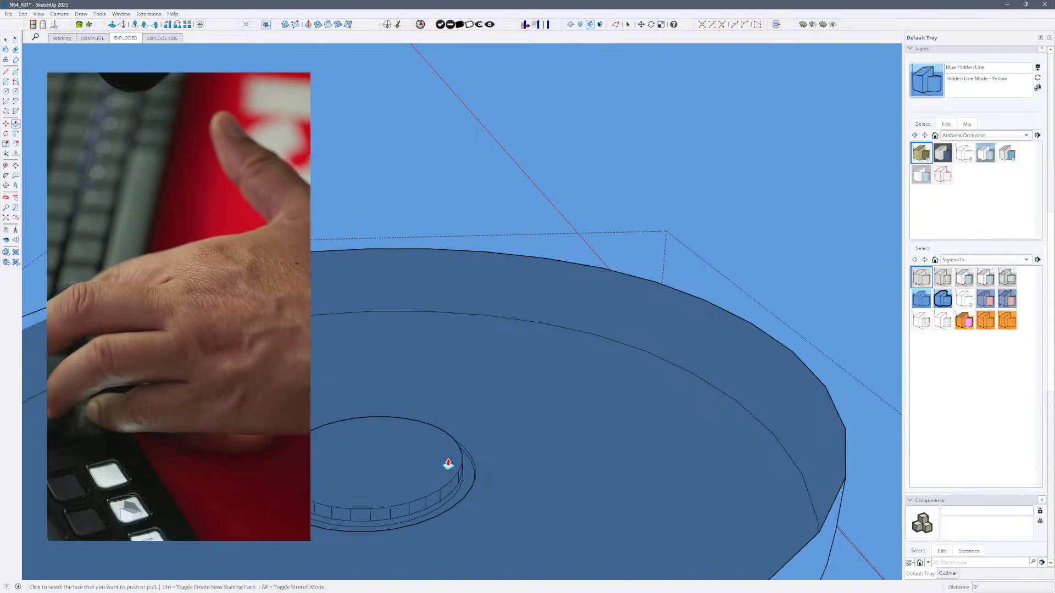
pyautogui.hotkey('ctrl', 'z')
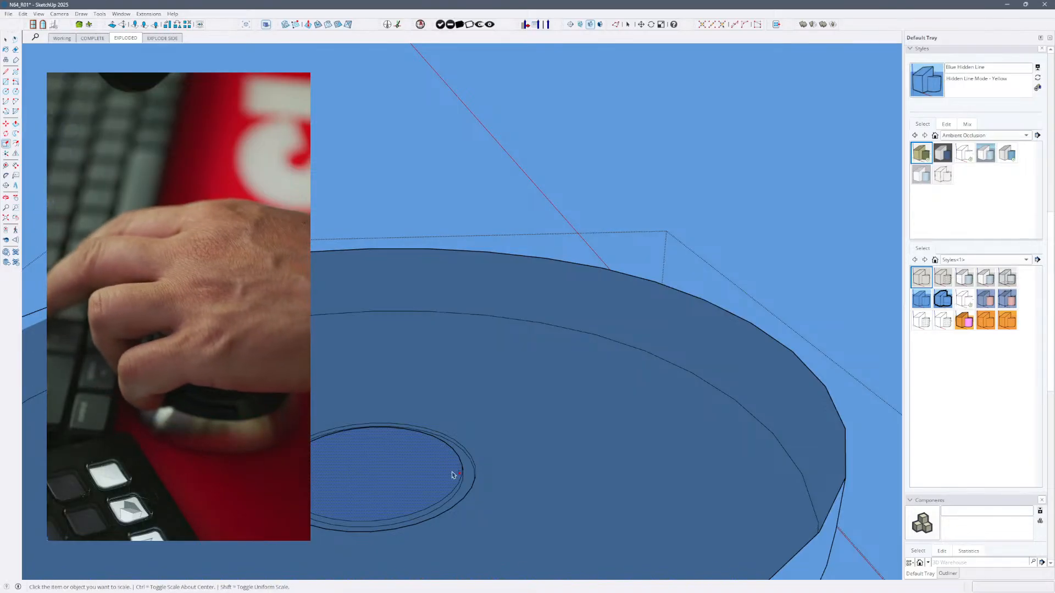
# - Show hidden geometry and weld the edges bounding the flat cap inside the foot's middle ring
pyautogui.press('space')
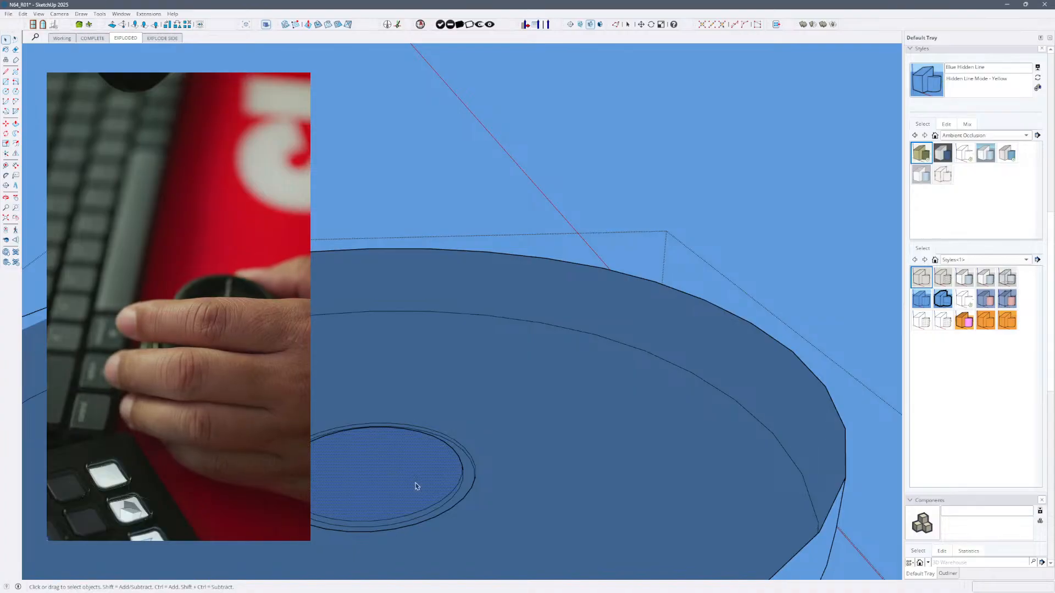
pyautogui.hotkey('alt', 'h')
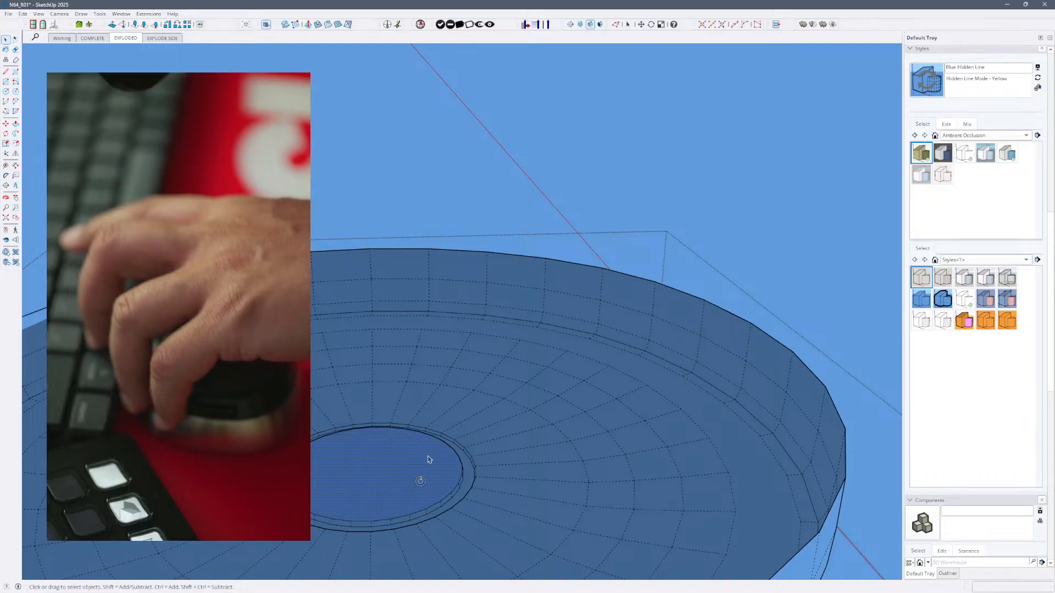
pyautogui.moveTo(420, 480); pyautogui.dragTo(470, 360)
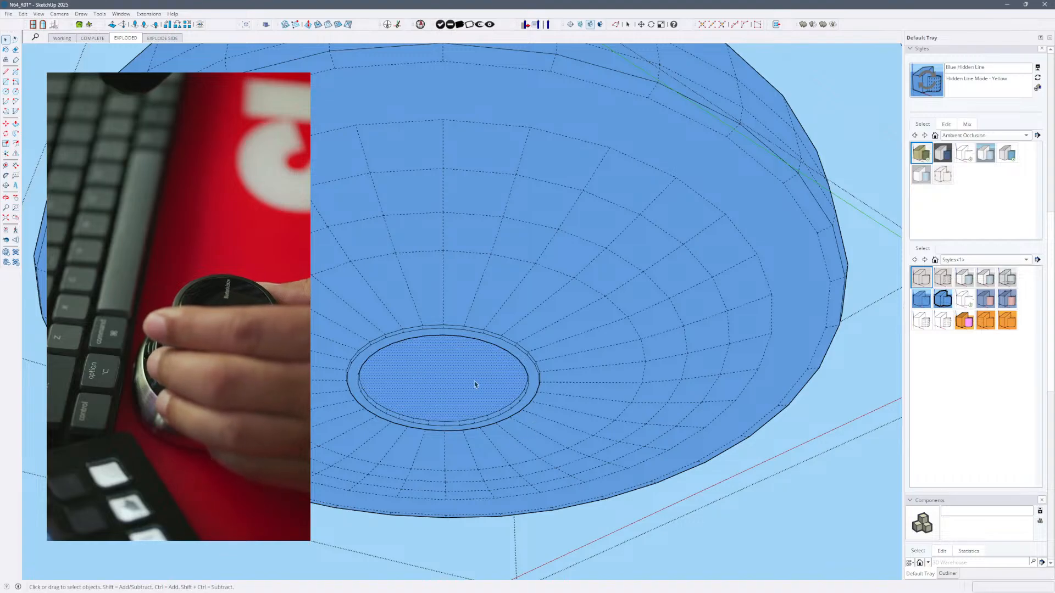
pyautogui.rightClick(473, 381)
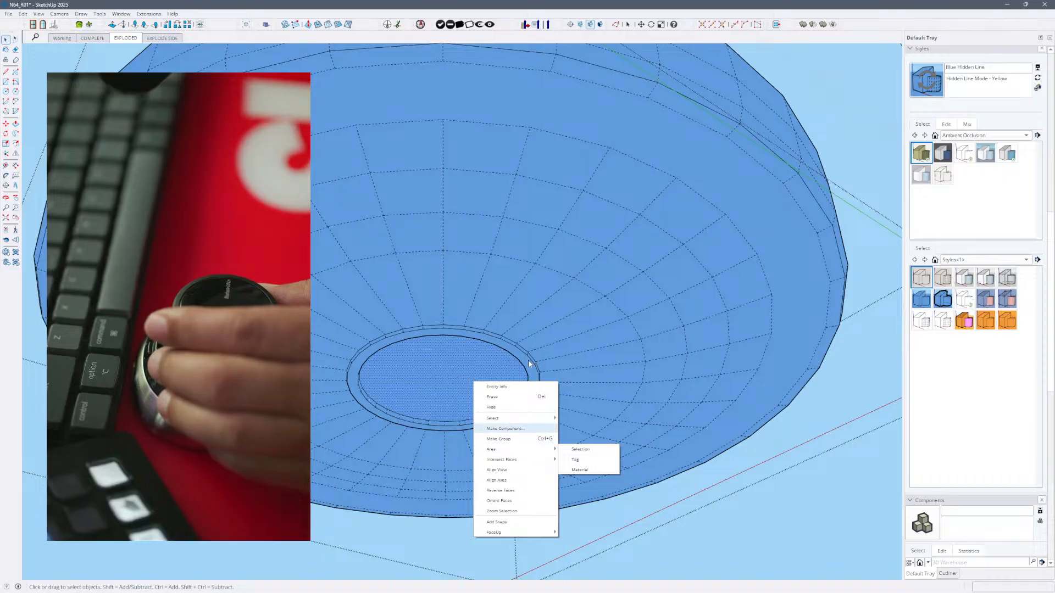
pyautogui.click(470, 364)
pyautogui.tripleClick(460, 387)
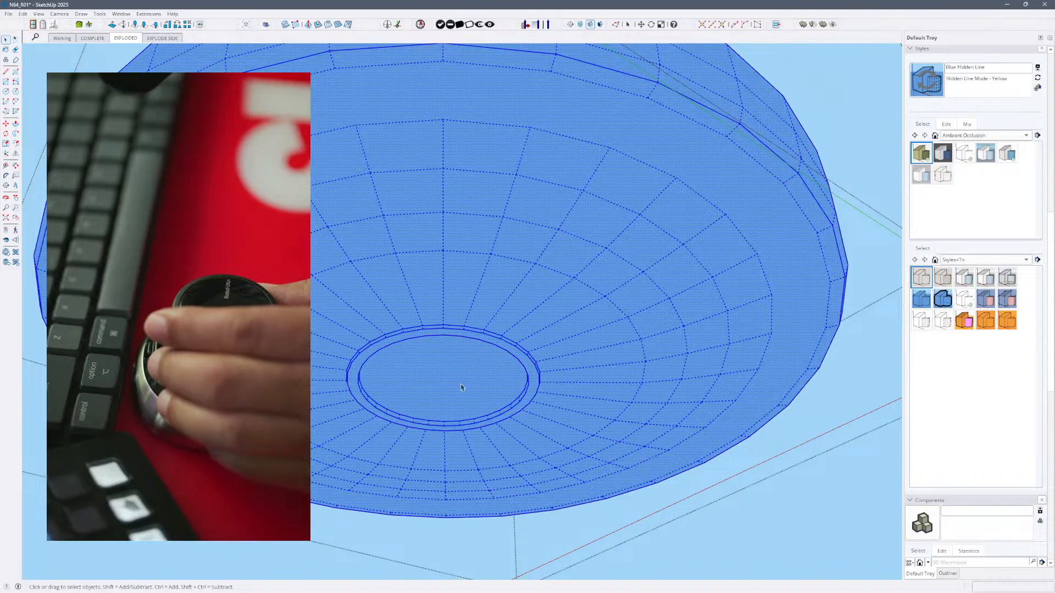
pyautogui.click(462, 387)
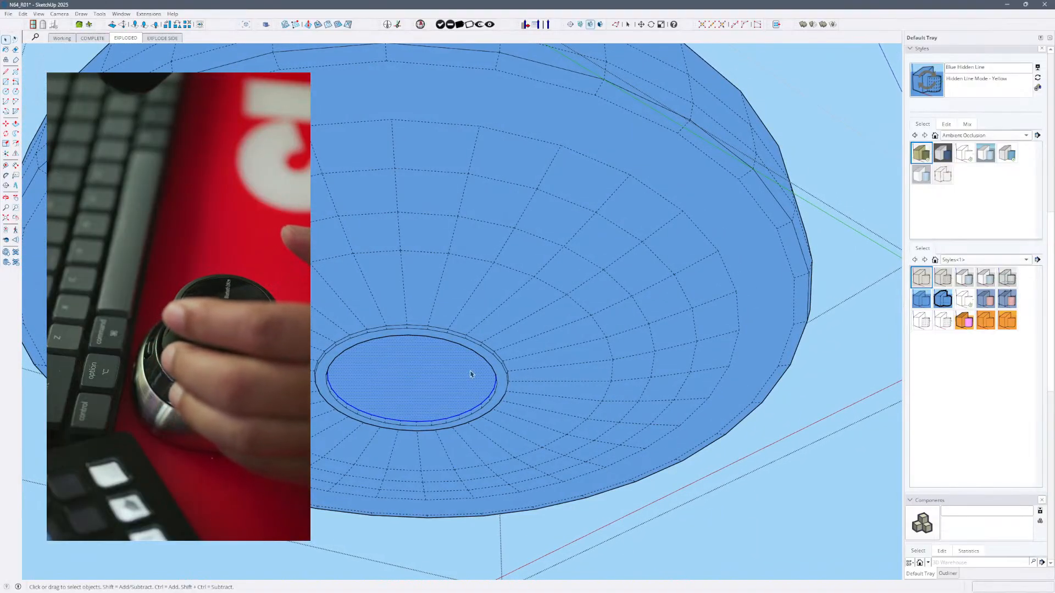
pyautogui.rightClick(469, 381)
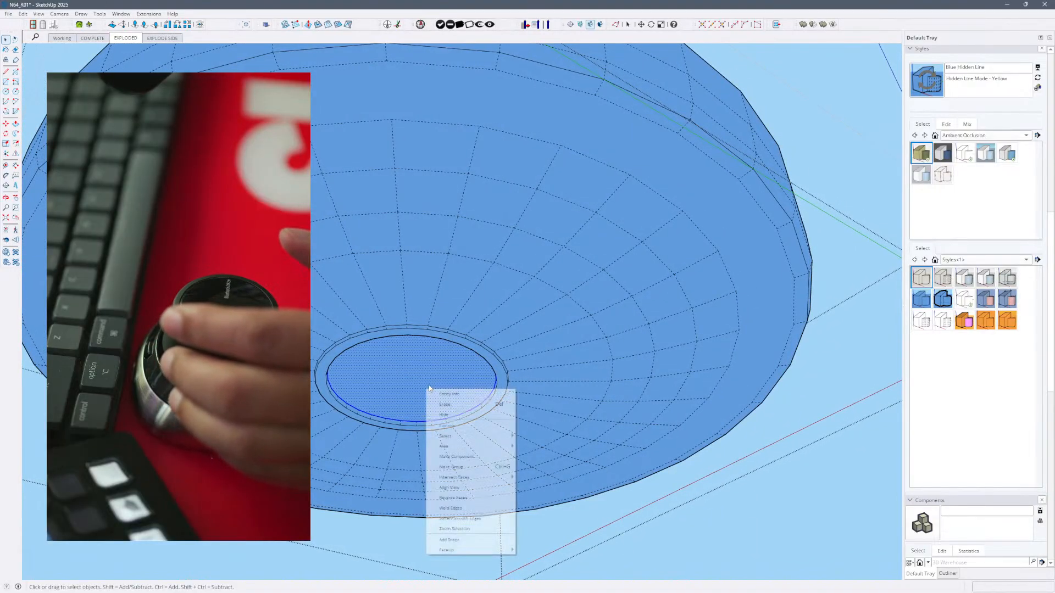
pyautogui.click(483, 508)
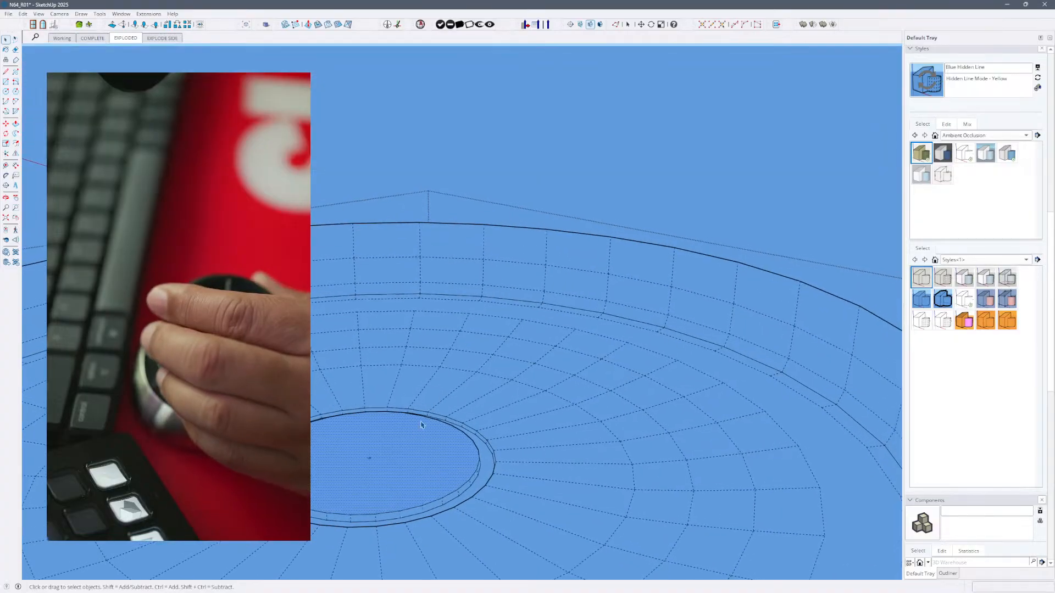
# - Push/Pull the cap with its welded edge into a tall central cylinder rising inside the foot
pyautogui.press('p')
pyautogui.click(407, 439)
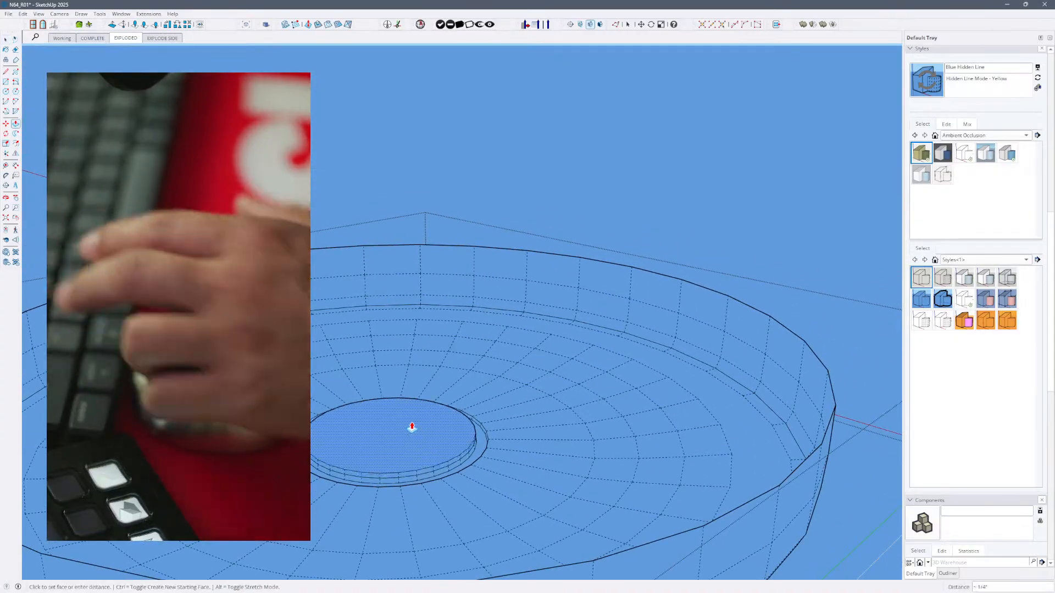
pyautogui.click(421, 337)
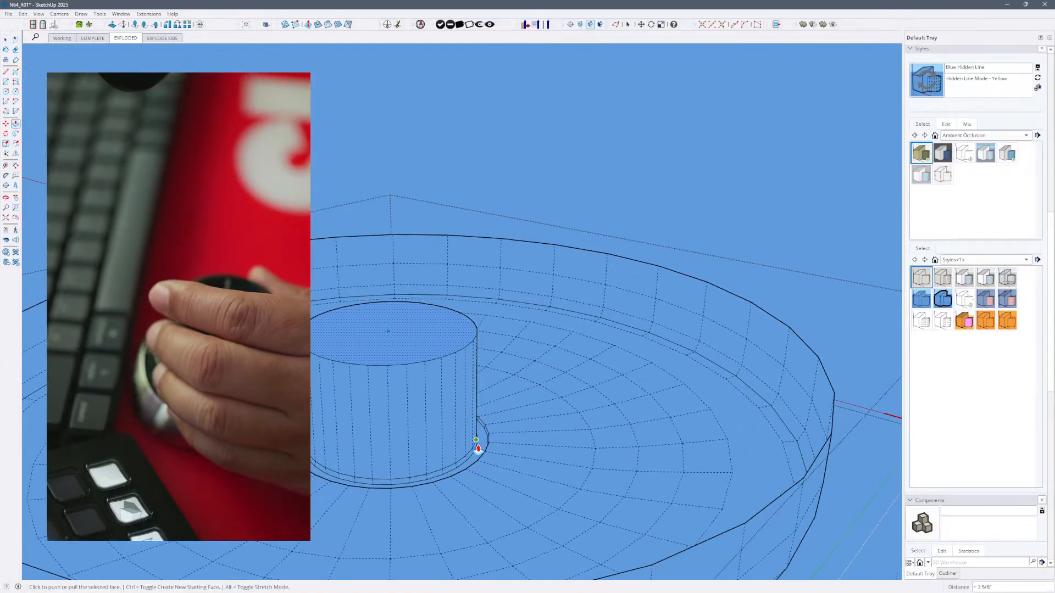
pyautogui.click(429, 363)
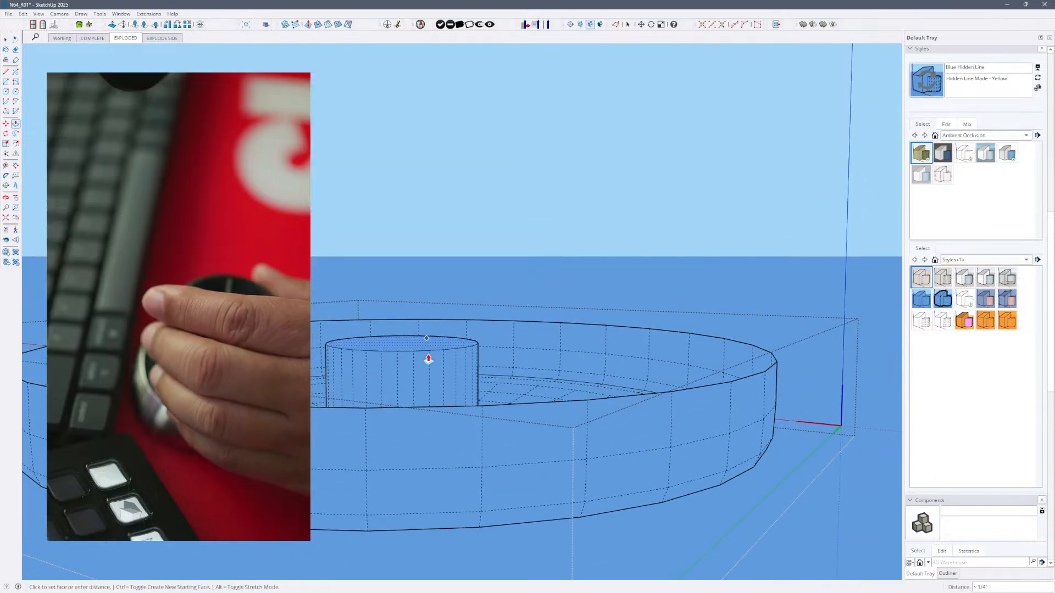
pyautogui.click(427, 366)
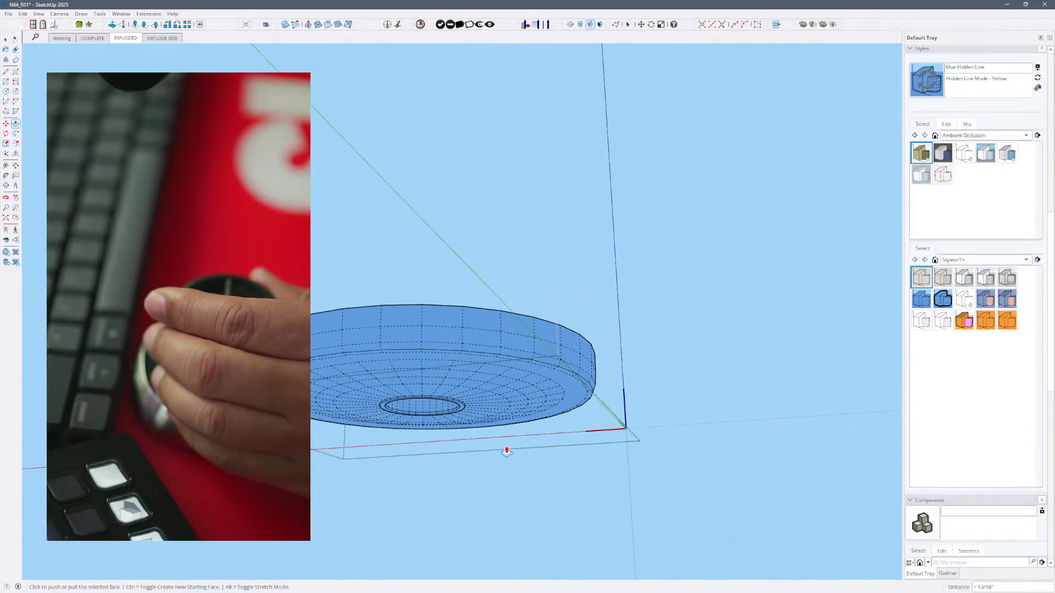
pyautogui.click(580, 422)
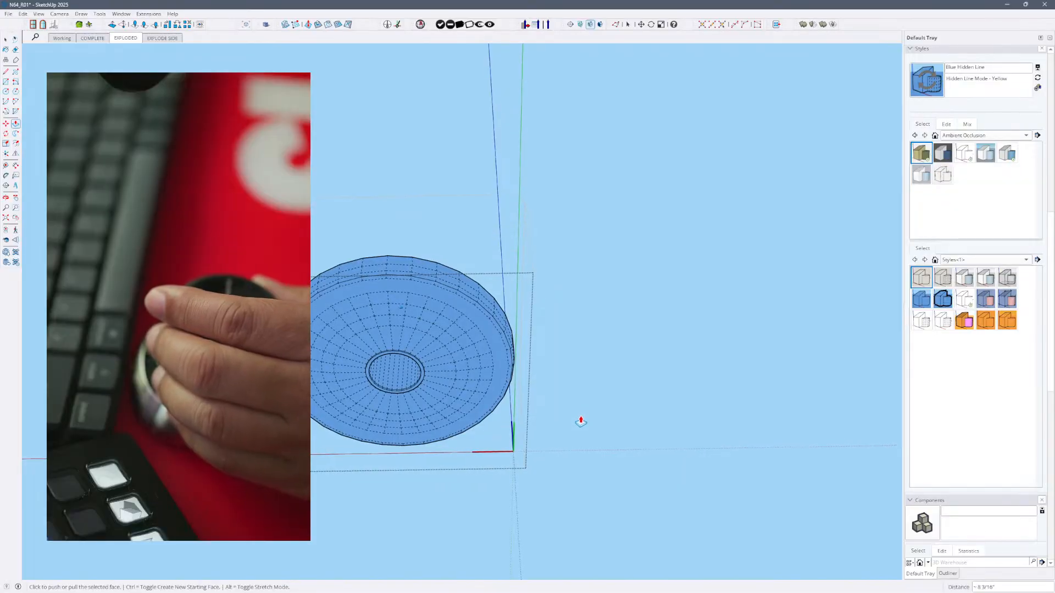
# - Exit and reopen the foot, select its outer ring surface, and examine the Soften Edges settings
pyautogui.press('space')
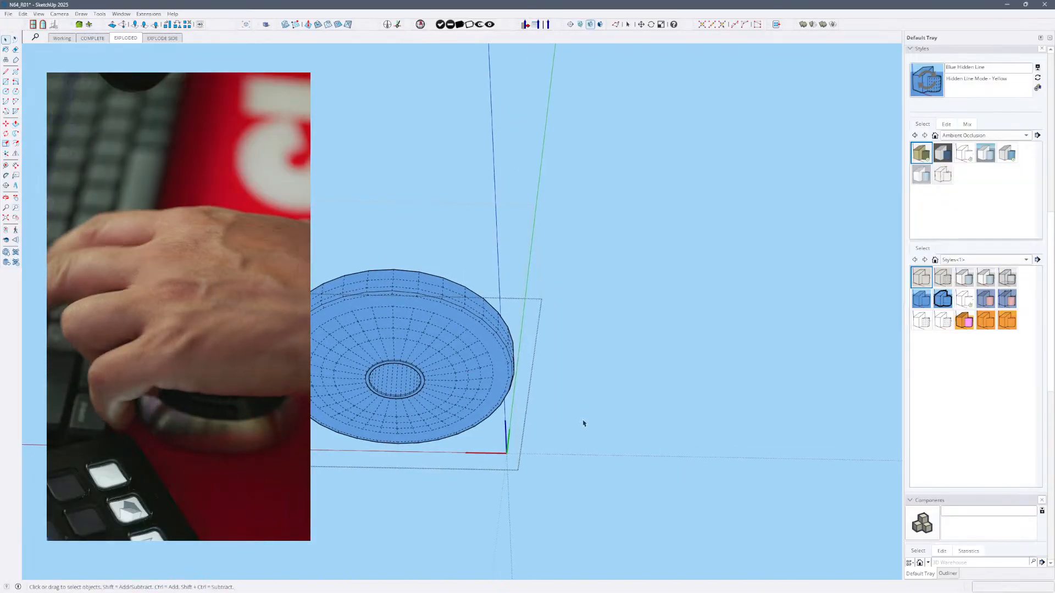
pyautogui.press('Escape')
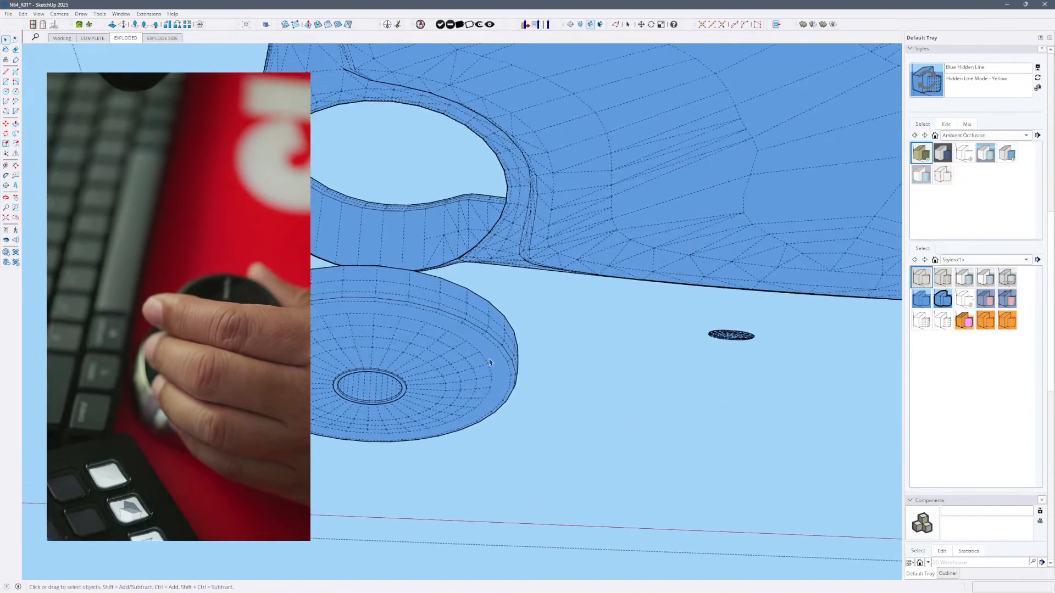
pyautogui.doubleClick(520, 382)
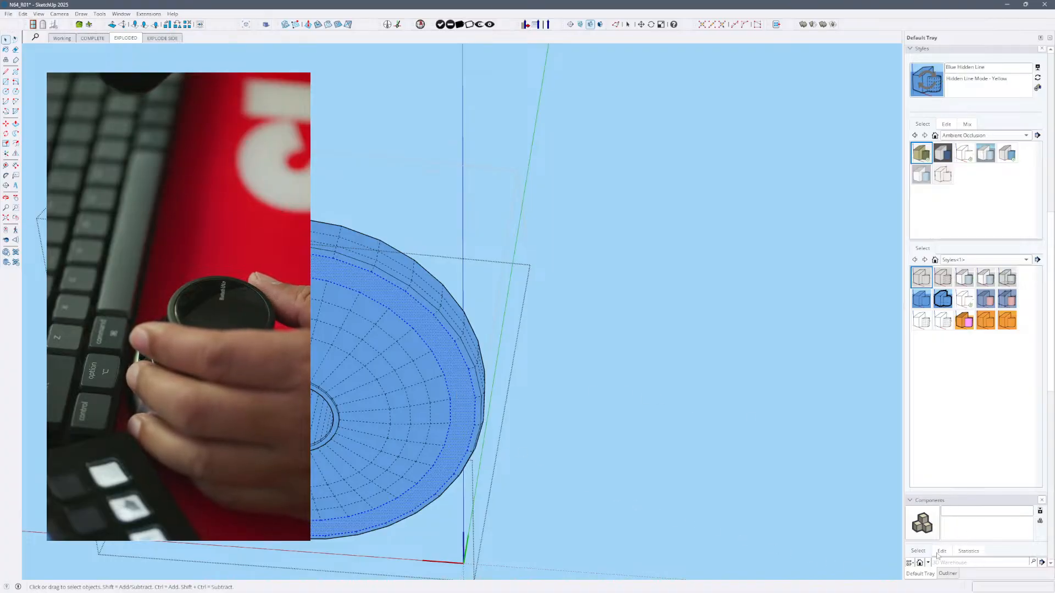
pyautogui.scroll(-6, 1051, 496)
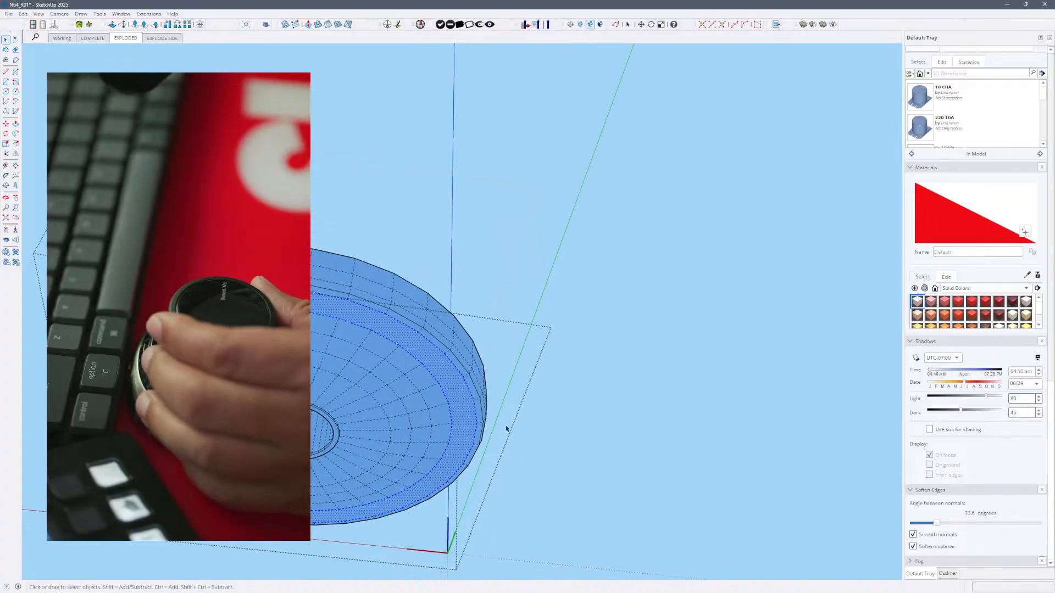
pyautogui.click(539, 434)
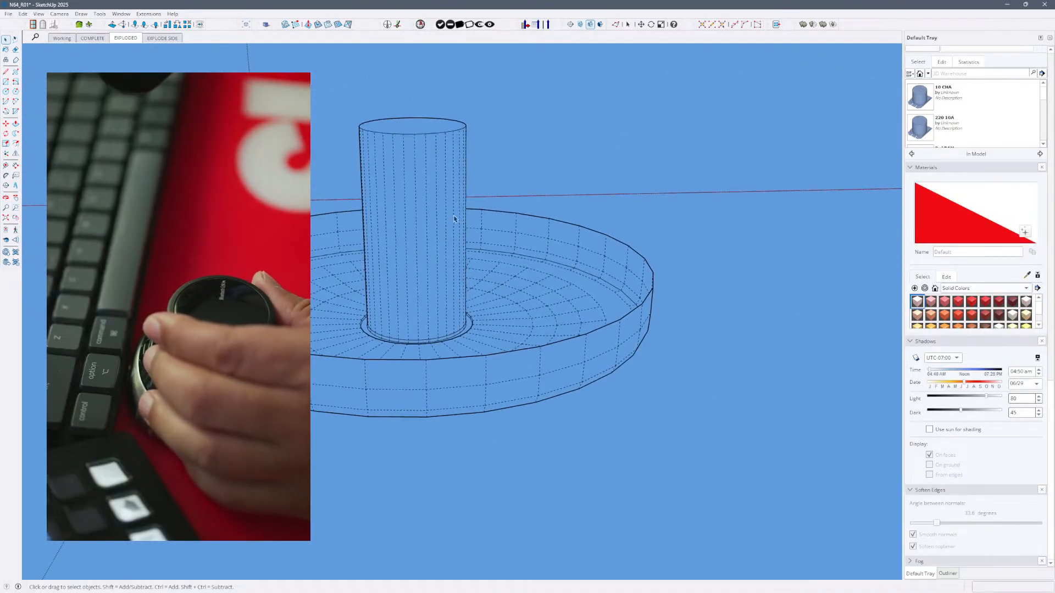
# - Push/Pull the central cylinder's top face down below the foot's rim, then exit the foot and turn off hidden geometry
pyautogui.doubleClick(427, 126)
pyautogui.tripleClick(427, 126)
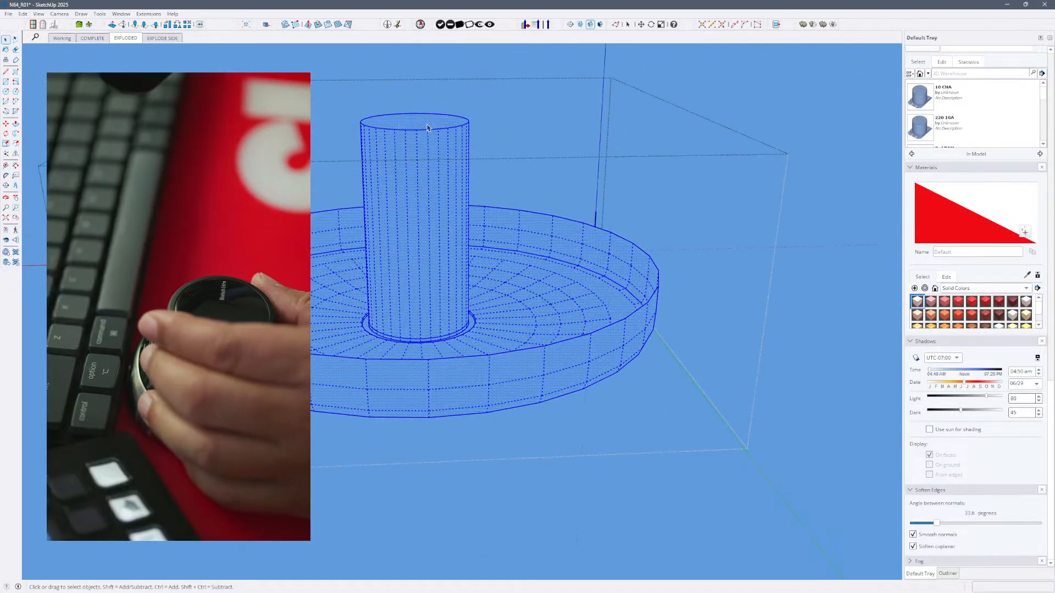
pyautogui.press('p')
pyautogui.click(429, 132)
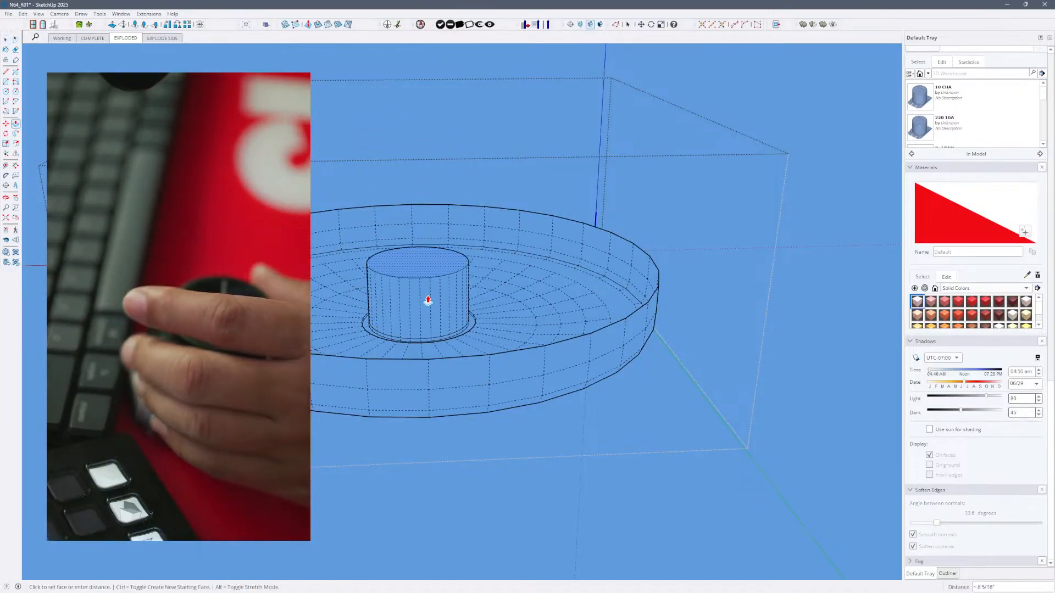
pyautogui.click(434, 302)
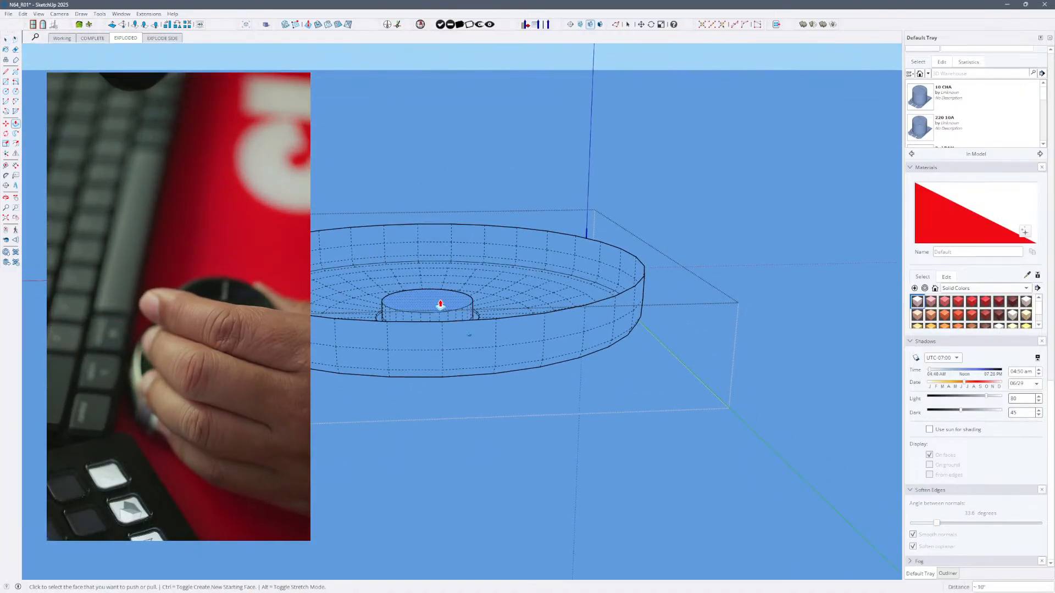
pyautogui.click(443, 290)
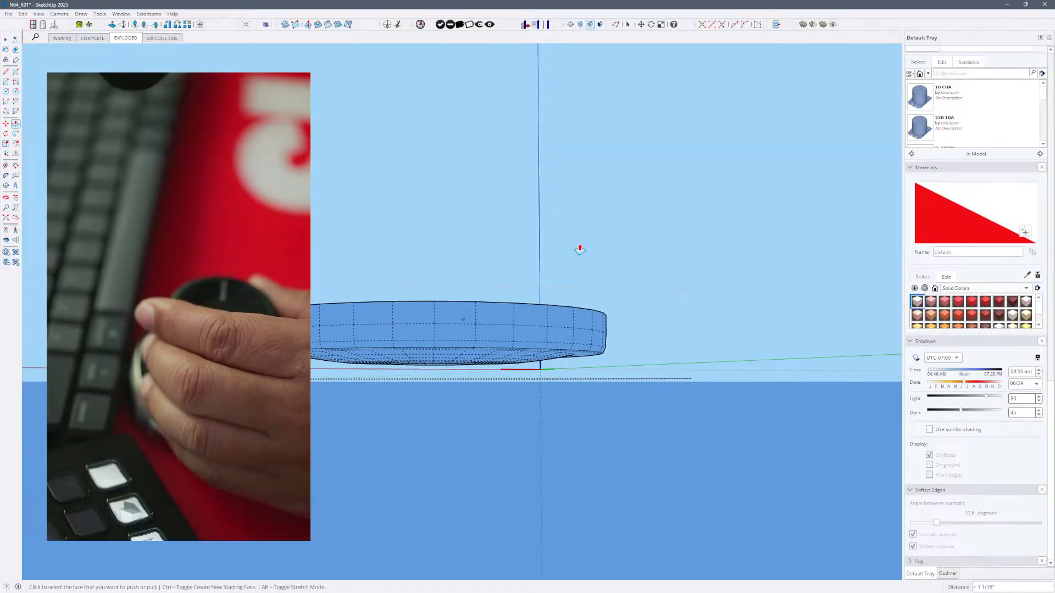
pyautogui.press('space')
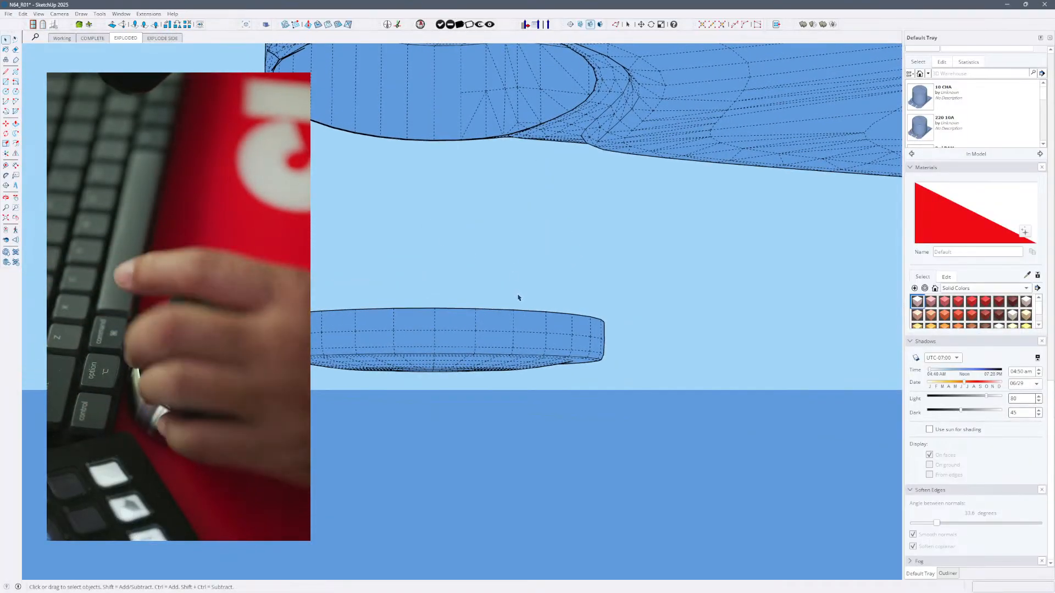
pyautogui.hotkey('alt', 'h')
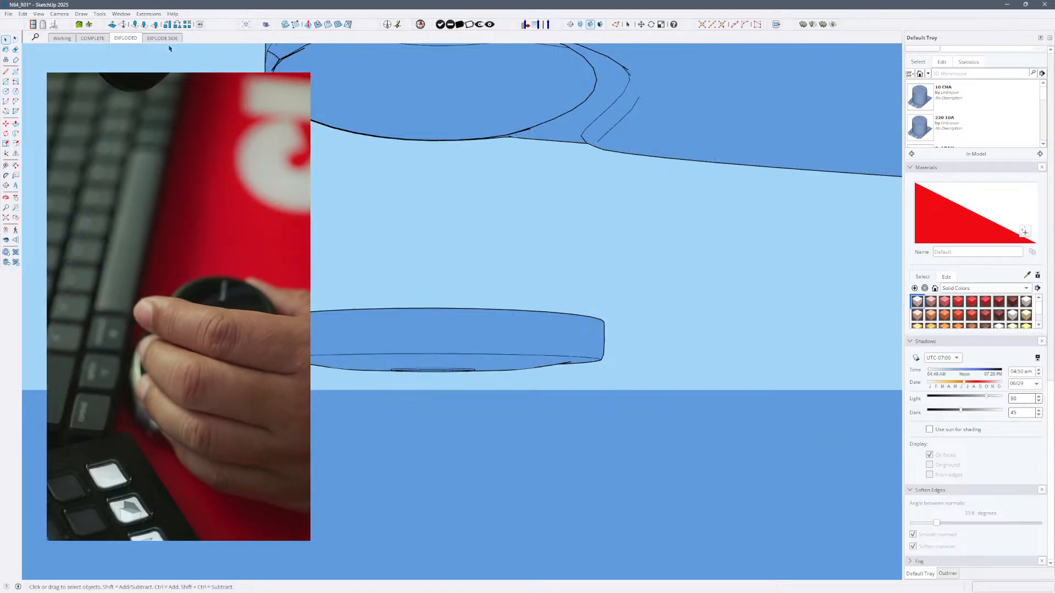
# - Switch between the EXPLODE SIDE and EXPLODED scenes and examine the console's top shell and surrounding parts
pyautogui.click(163, 39)
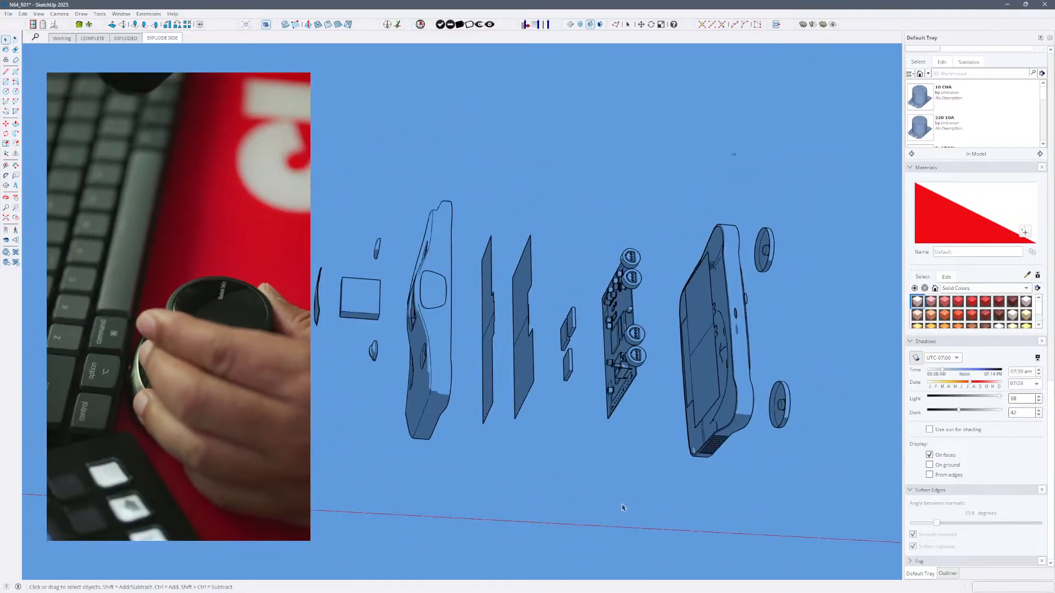
pyautogui.click(125, 38)
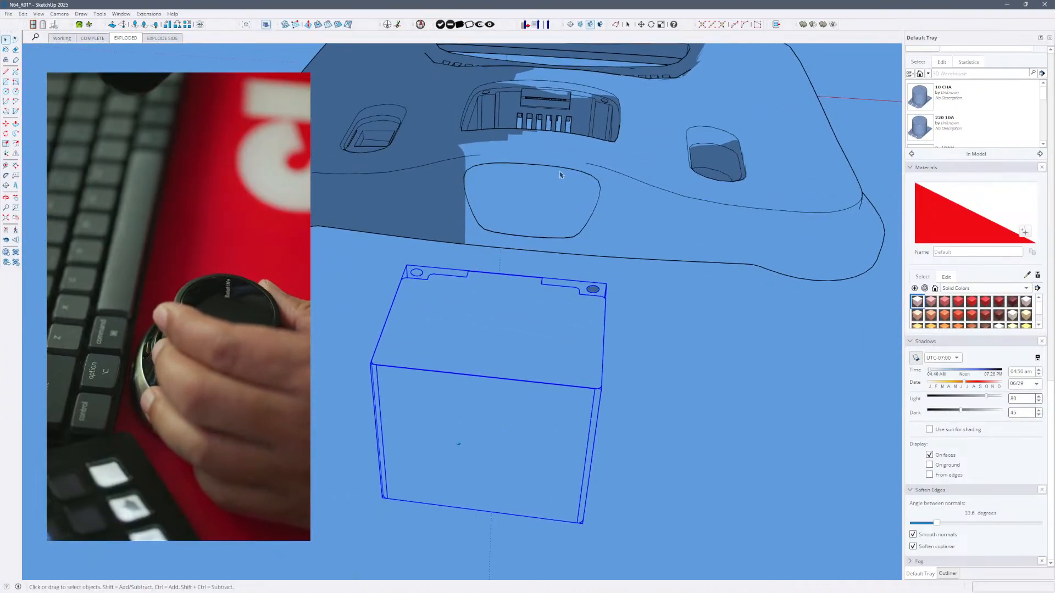
pyautogui.click(588, 147)
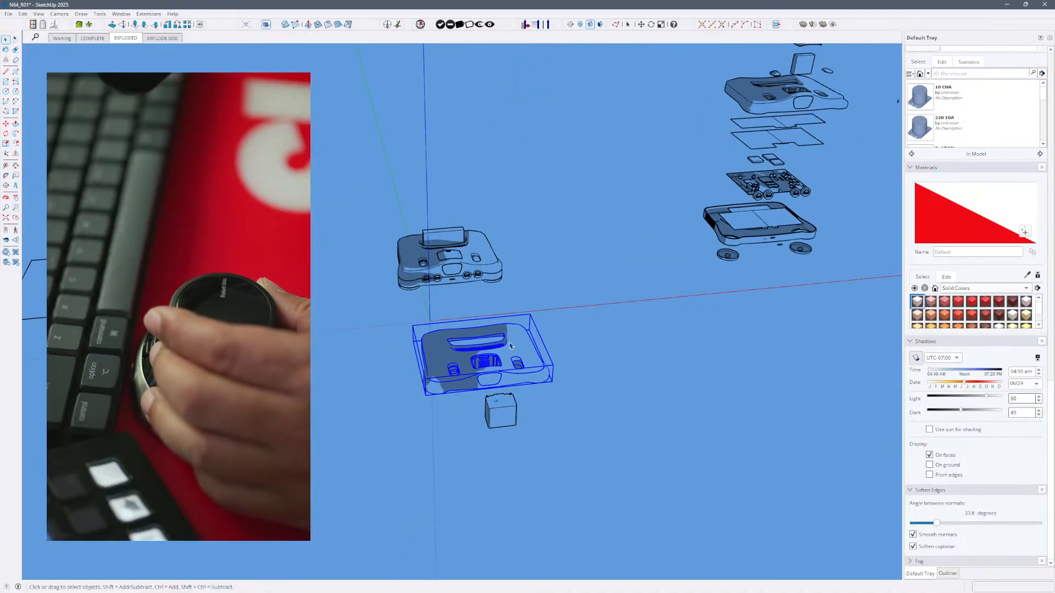
pyautogui.press('Escape')
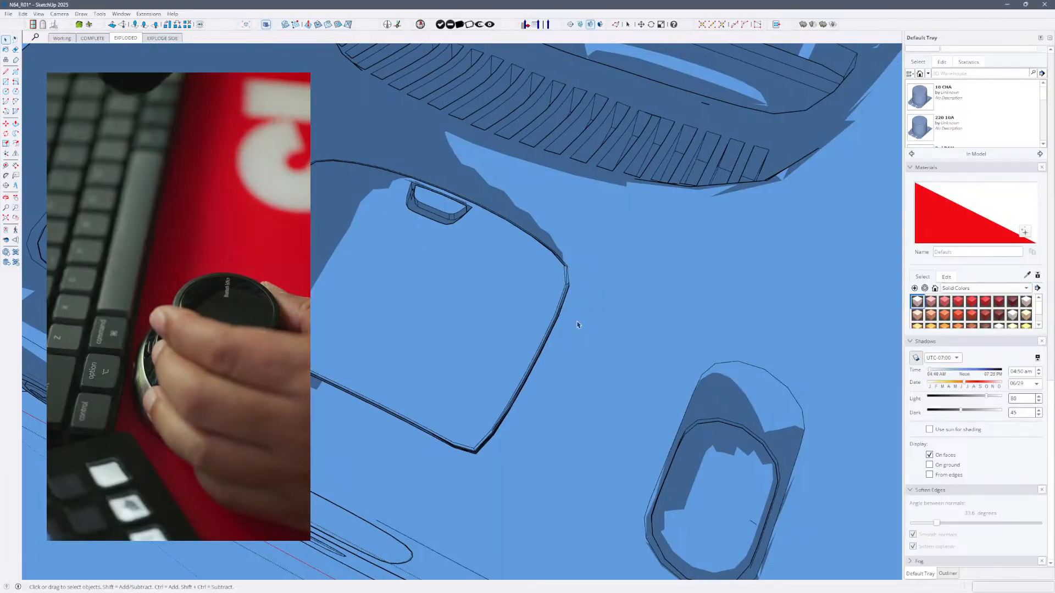
pyautogui.click(163, 38)
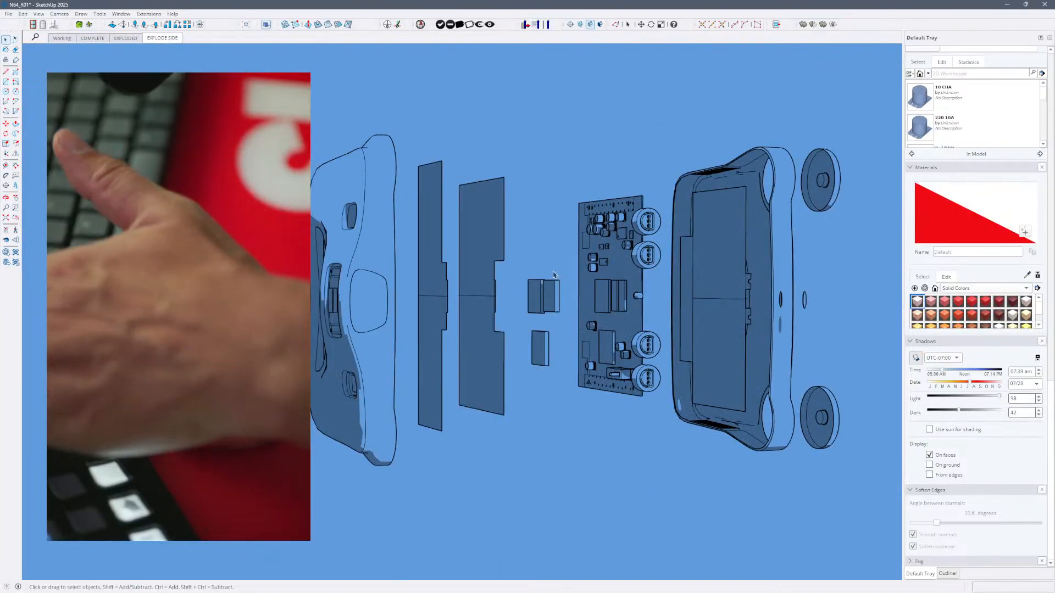
# - Open the console's top shell for editing, show hidden geometry, and unsmooth a soft edge near its border with the Eraser
pyautogui.doubleClick(242, 299)
pyautogui.doubleClick(242, 300)
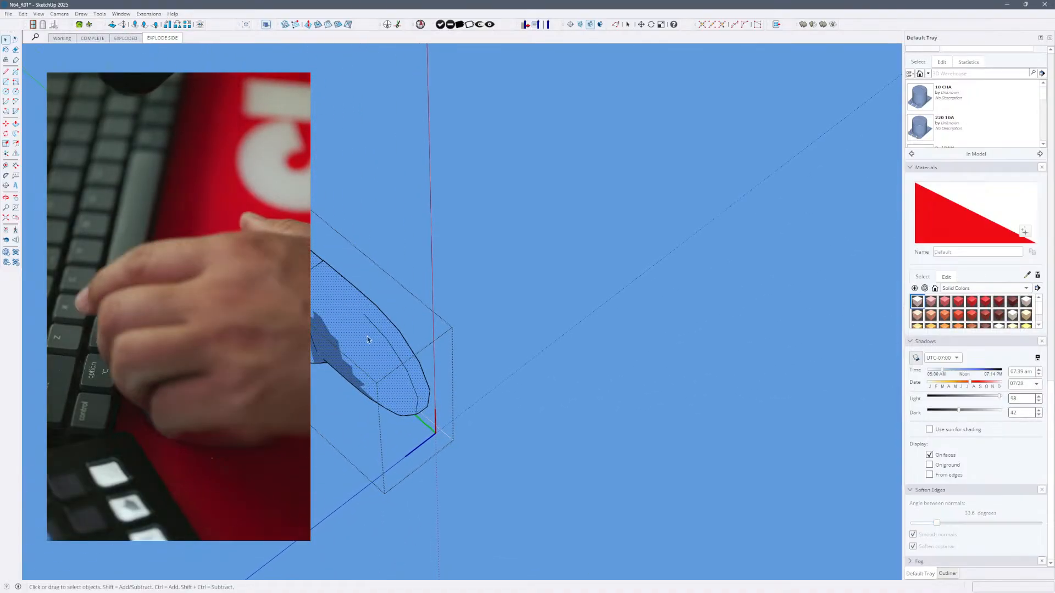
pyautogui.press('e')
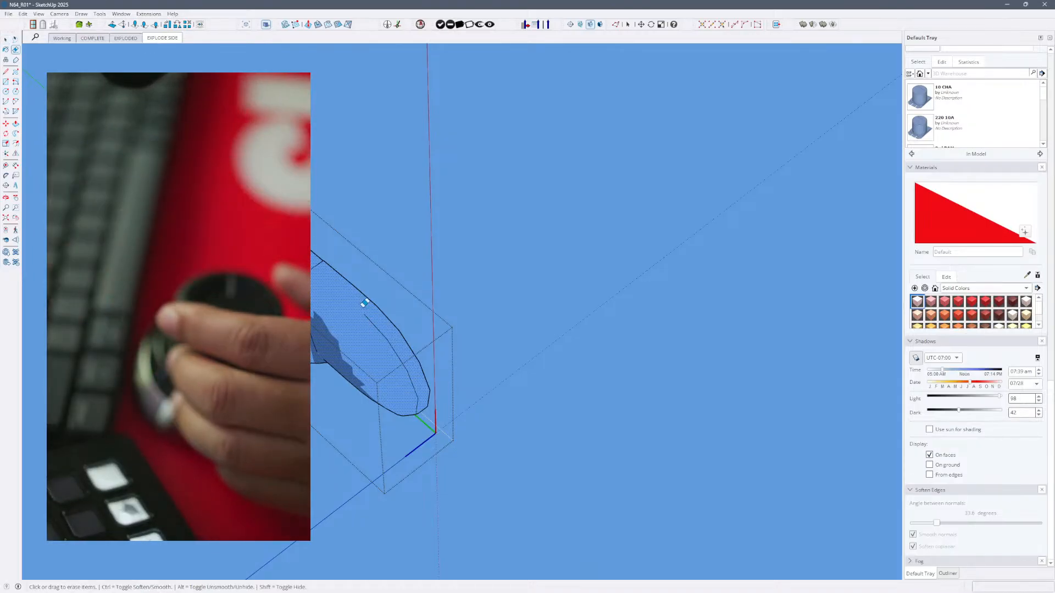
pyautogui.hotkey('alt', 'h')
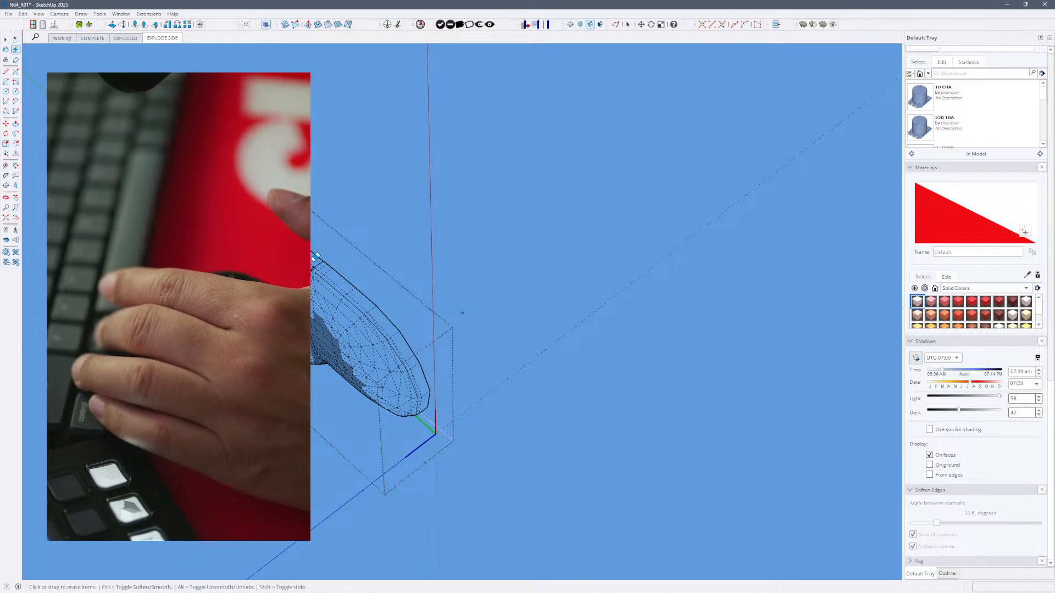
pyautogui.press('alt')
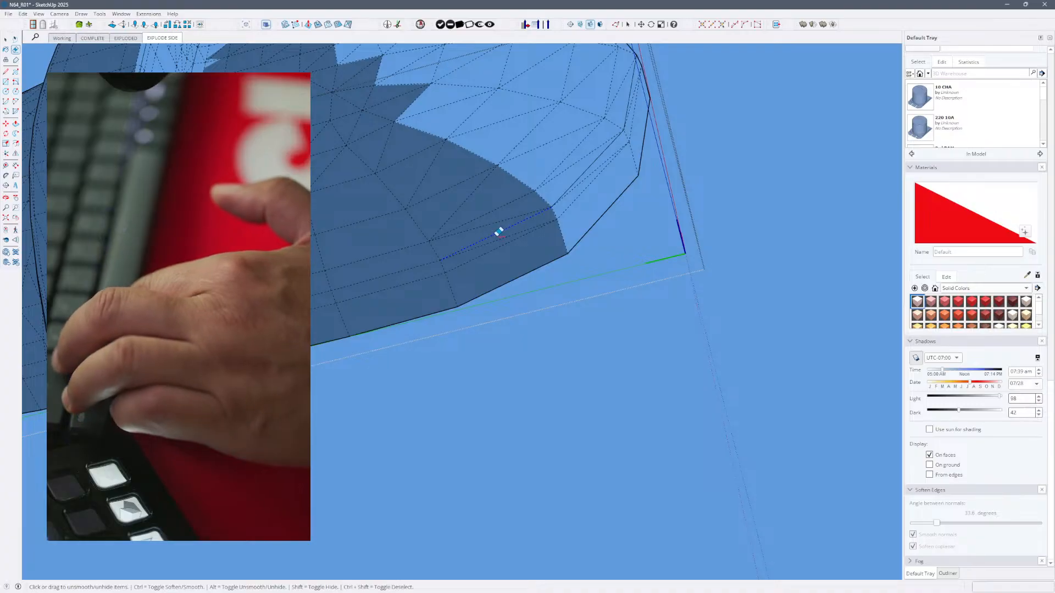
pyautogui.keyDown('alt'); pyautogui.click(499, 235); pyautogui.keyUp('alt')
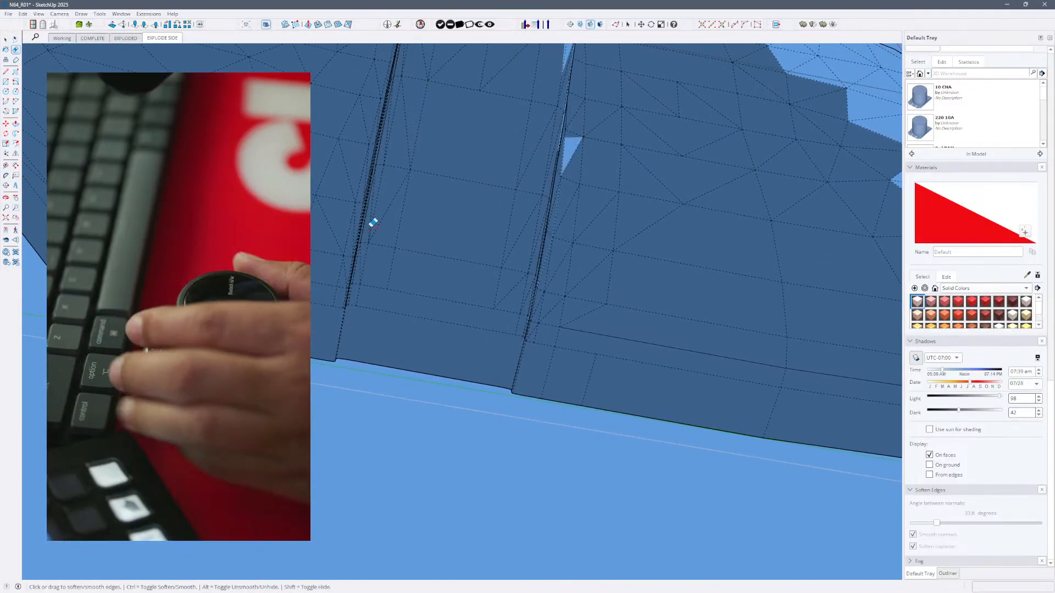
# - Toggle the Eraser's unsmooth mode over the shell's soft edges and select the shell's surface geometry
pyautogui.press('alt')
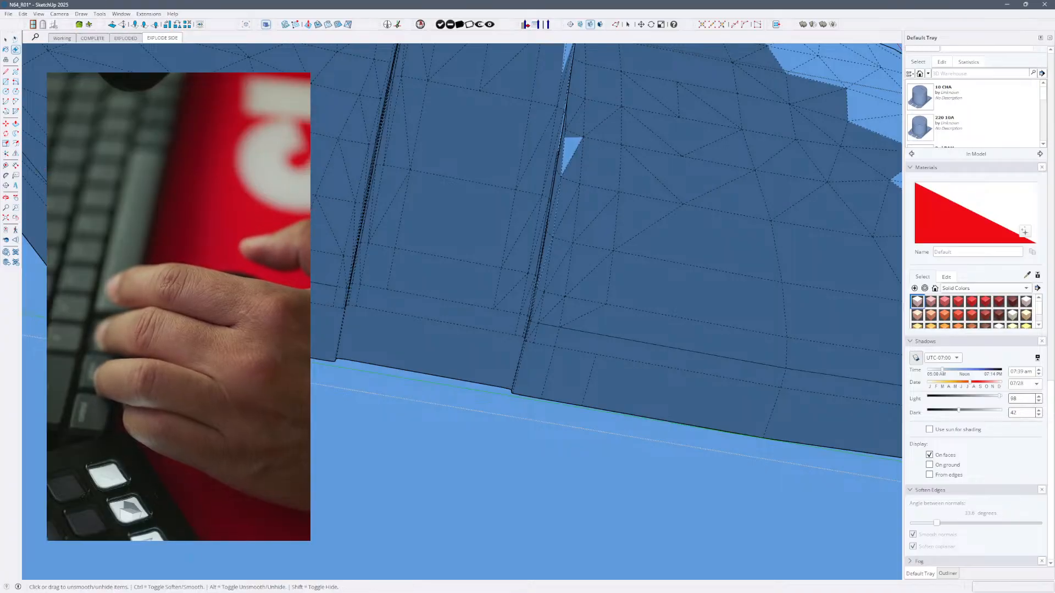
pyautogui.press('alt')
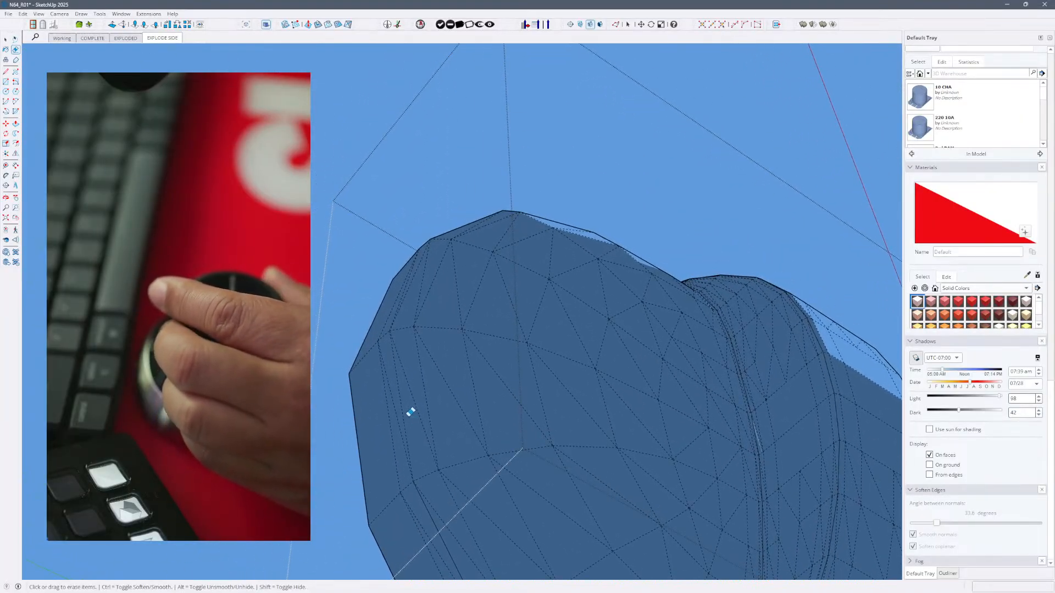
pyautogui.press('alt')
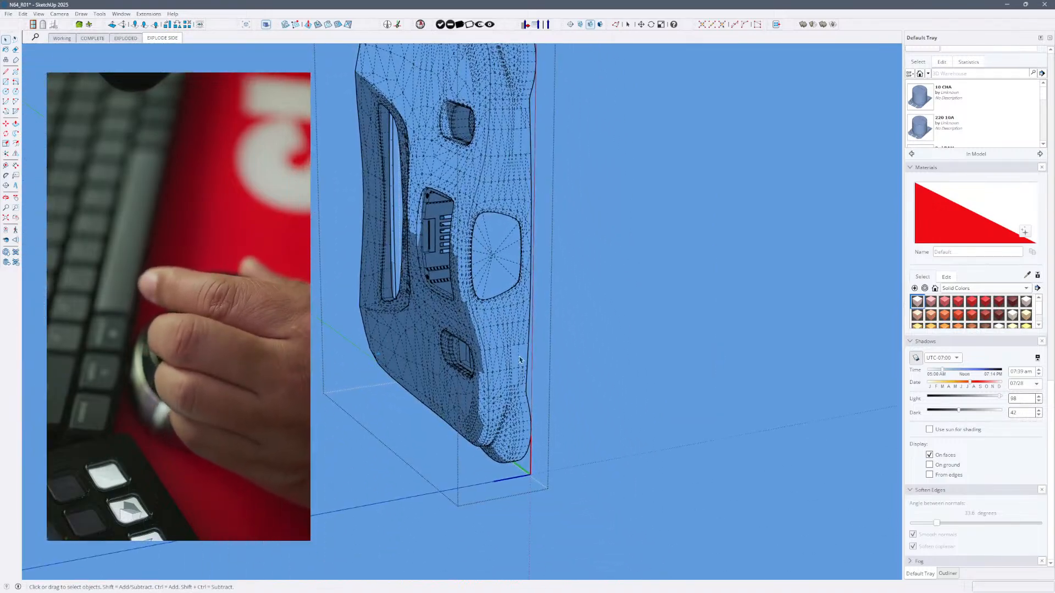
pyautogui.hotkey('alt', 'h')
pyautogui.click(580, 348)
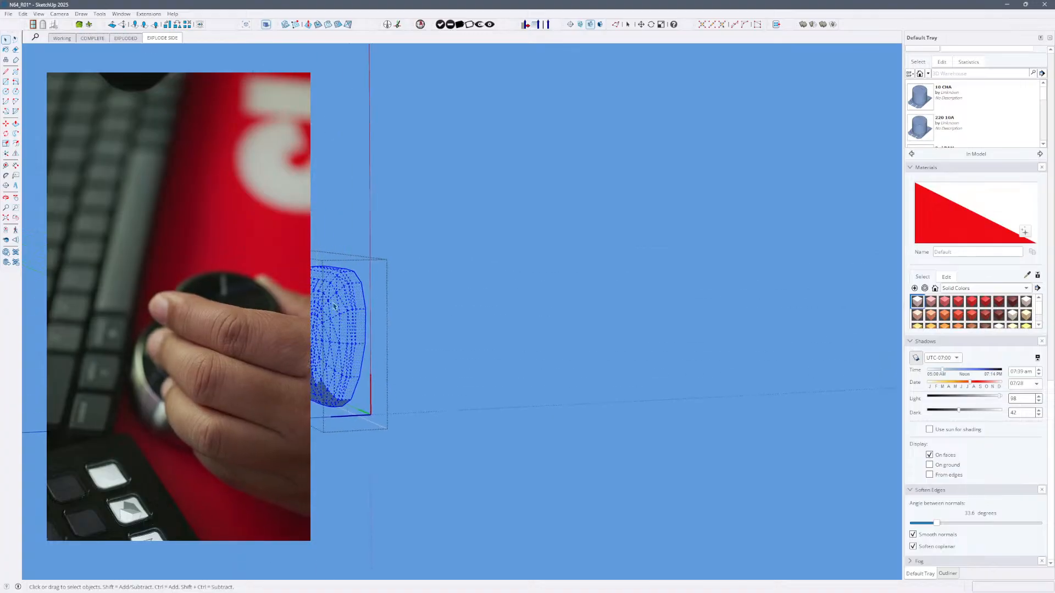
# - Return to the EXPLODED scene and examine the button above the top shell and the assembled console
pyautogui.click(142, 40)
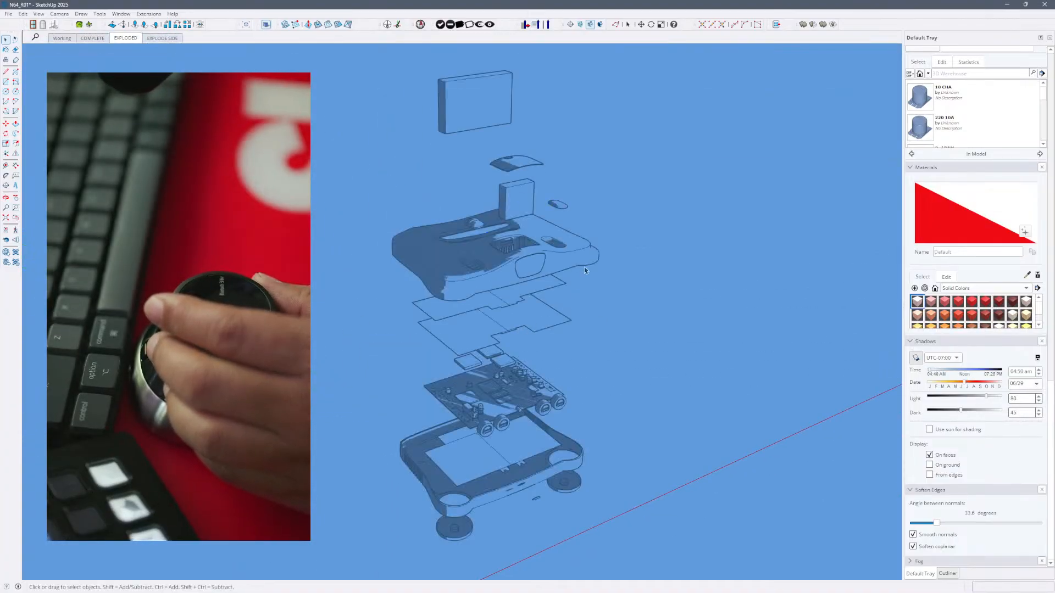
pyautogui.doubleClick(563, 205)
pyautogui.doubleClick(564, 205)
pyautogui.tripleClick(564, 205)
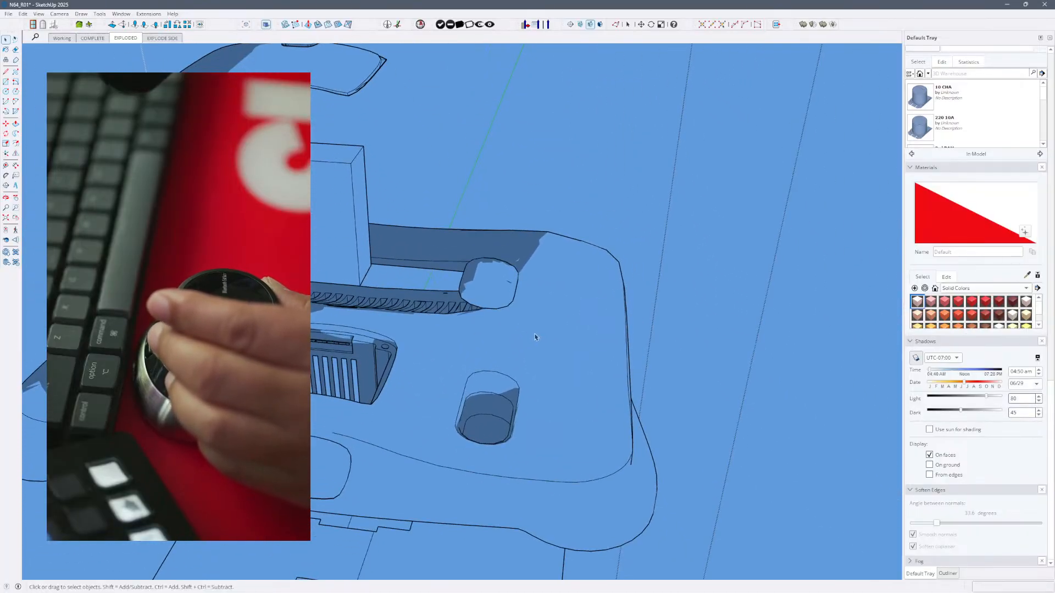
pyautogui.doubleClick(498, 302)
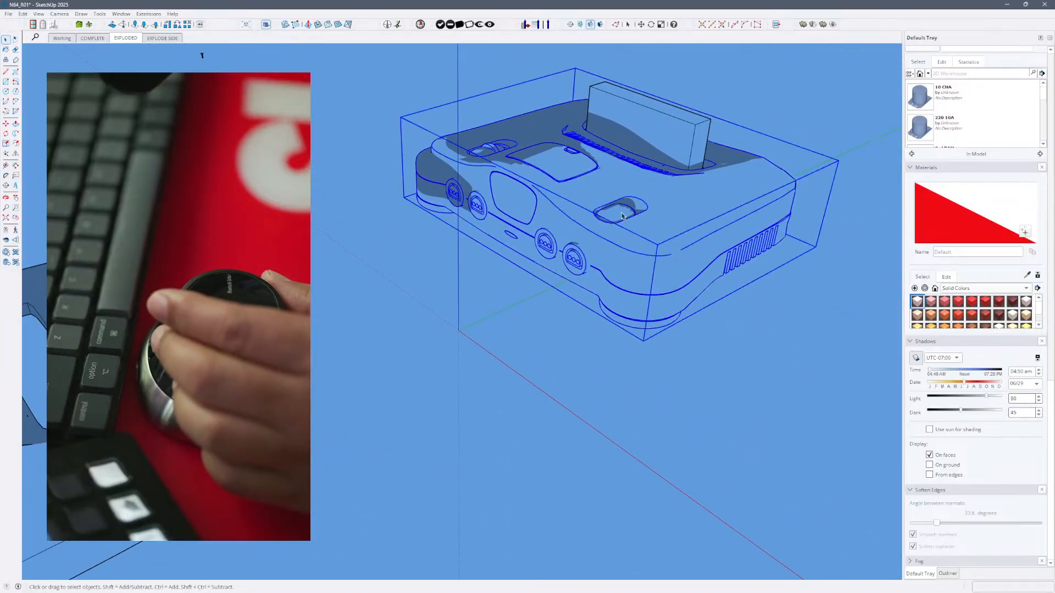
pyautogui.doubleClick(622, 216)
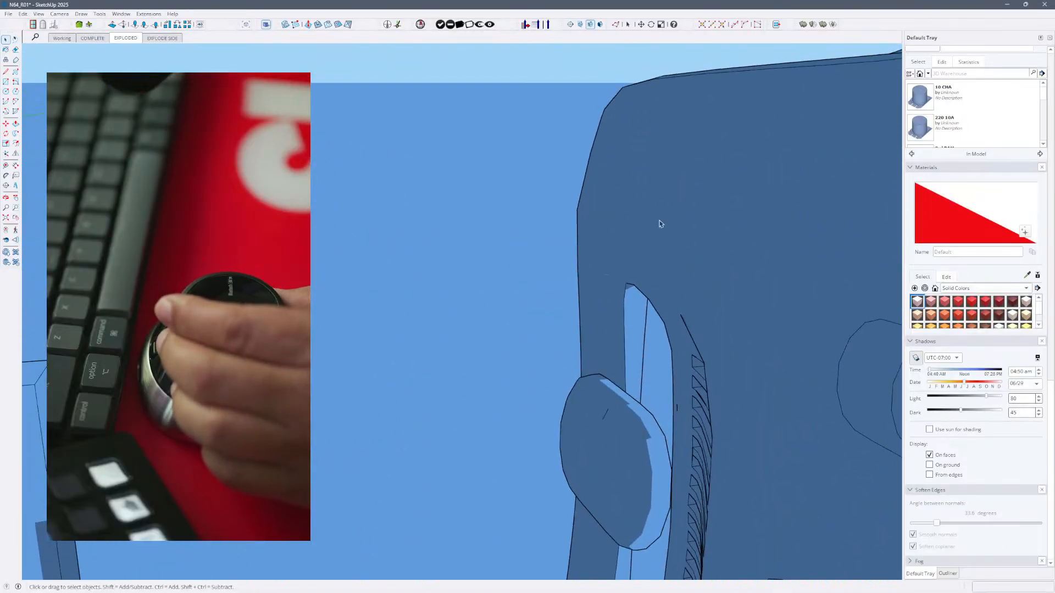
# - Open the oval button floating above the top shell, select all its geometry, and turn off shadows
pyautogui.tripleClick(598, 412)
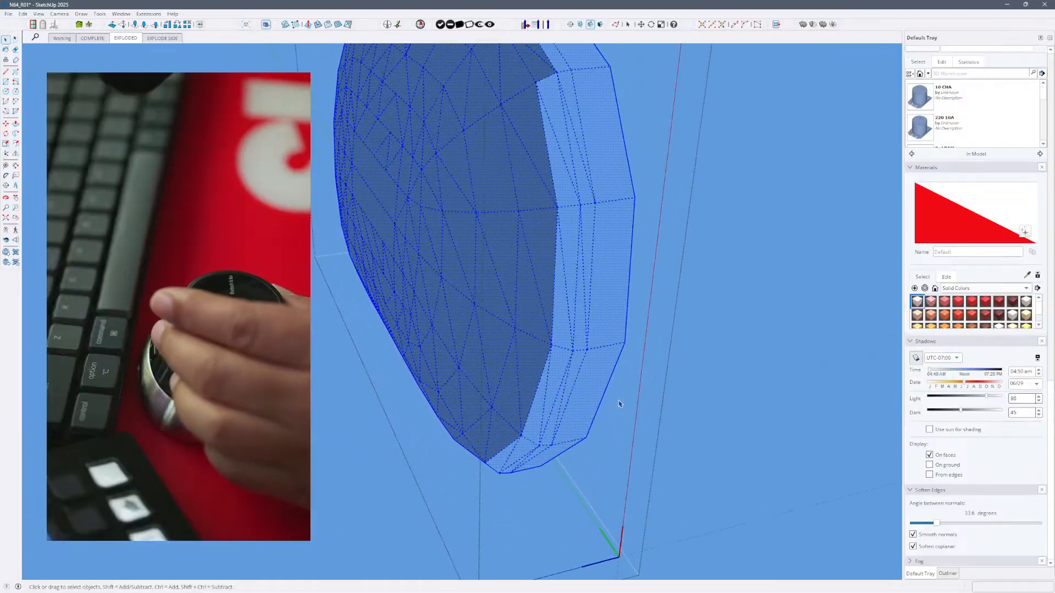
pyautogui.press('t')
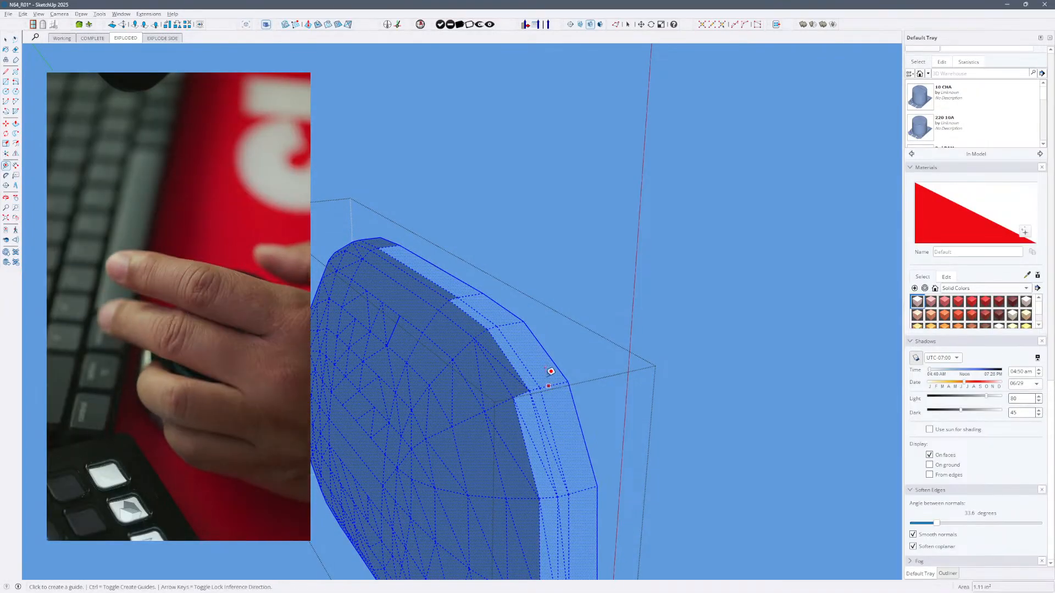
pyautogui.click(476, 319)
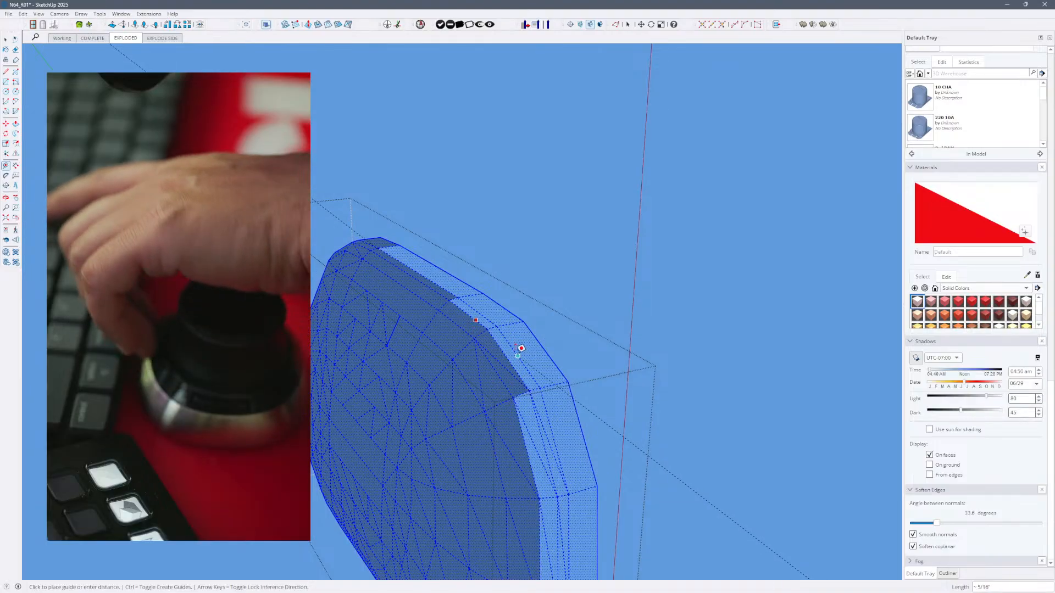
pyautogui.press('e')
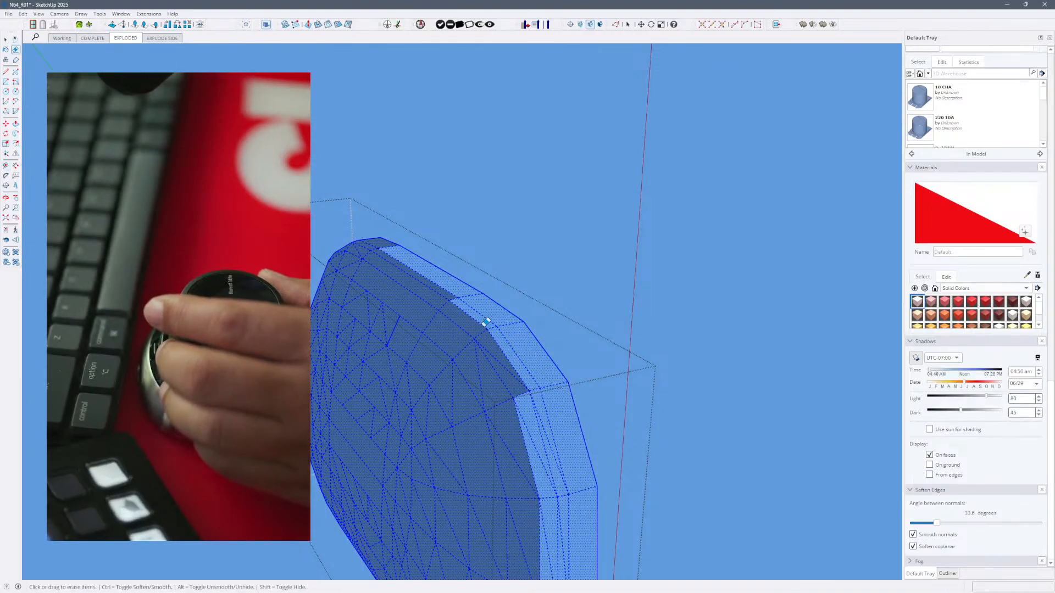
pyautogui.hotkey('ctrl', 'shift', 's')
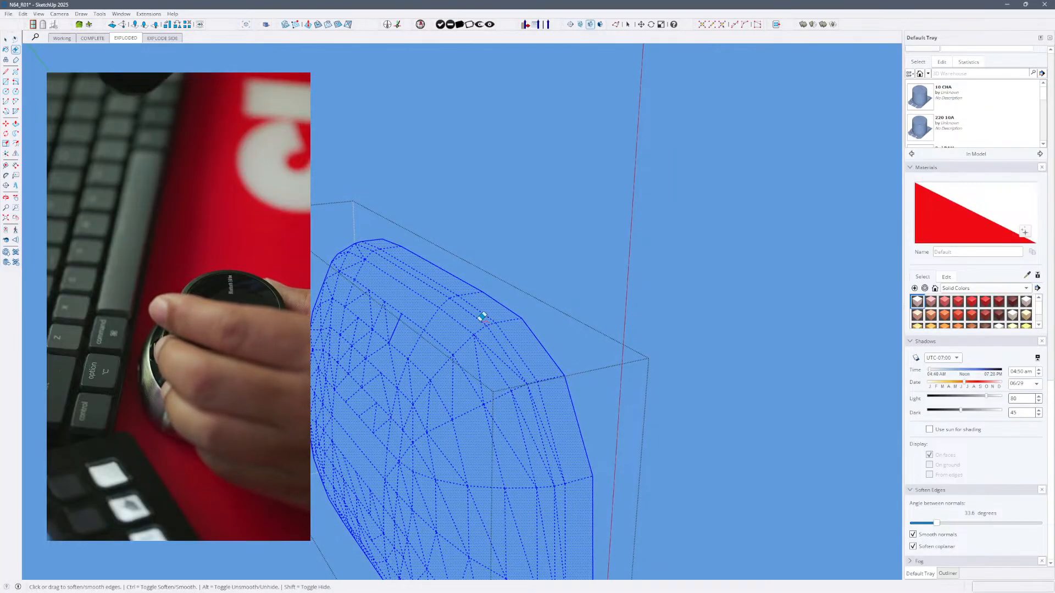
# - Unsmooth the soft edges along the upper part of the button's rim with the Eraser
pyautogui.press('alt')
pyautogui.click(485, 317)
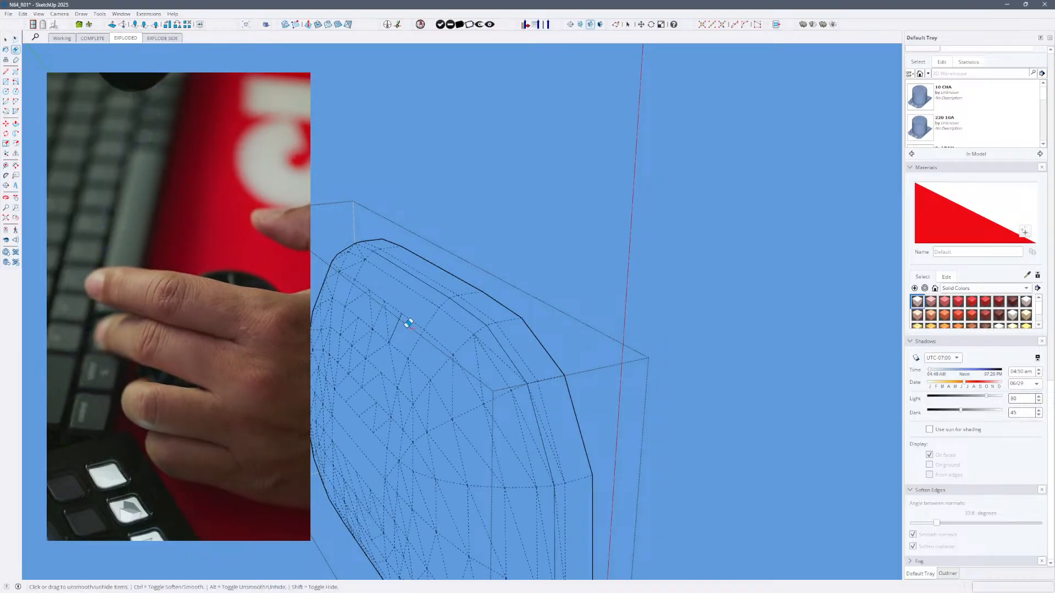
pyautogui.keyDown('ctrl'); pyautogui.click(399, 322); pyautogui.keyUp('ctrl')
pyautogui.moveTo(552, 407); pyautogui.dragTo(570, 338, button='middle')
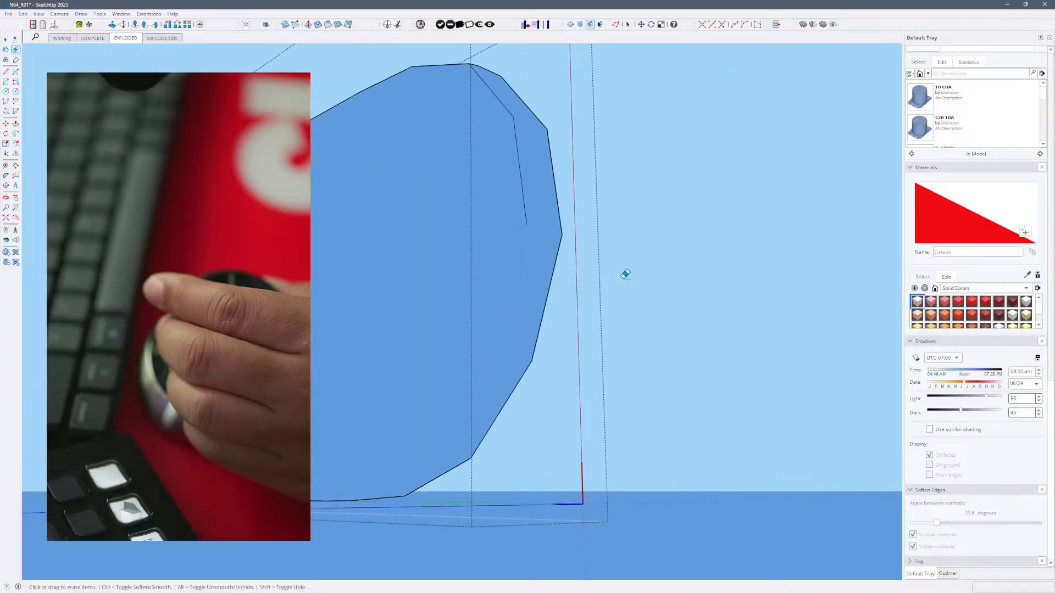
# - Show hidden geometry and unsmooth the soft rim edges around one rounded end of the oval button with the Eraser
pyautogui.hotkey('alt', 'h')
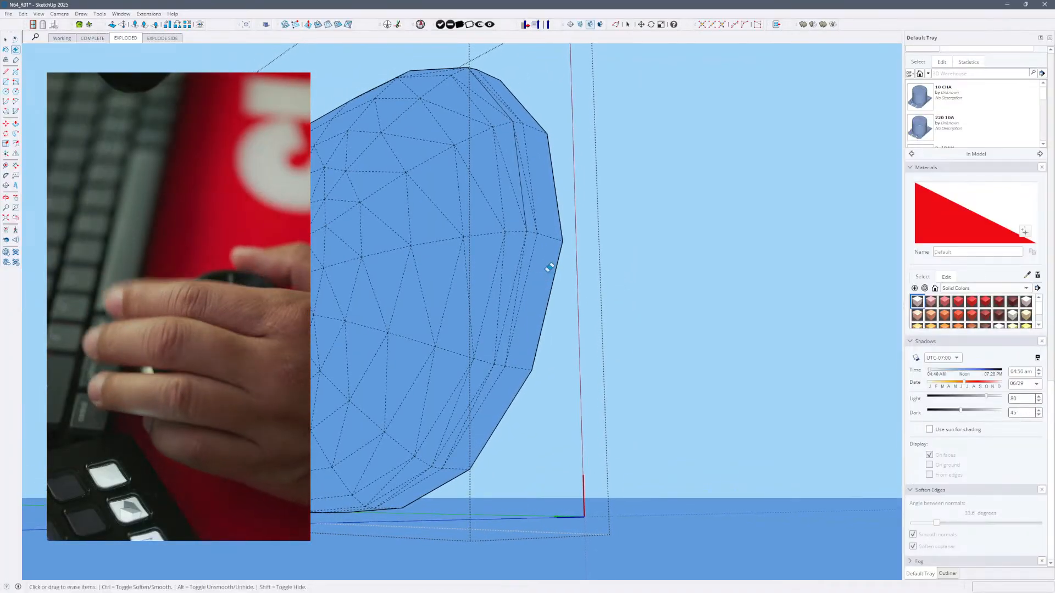
pyautogui.click(514, 296)
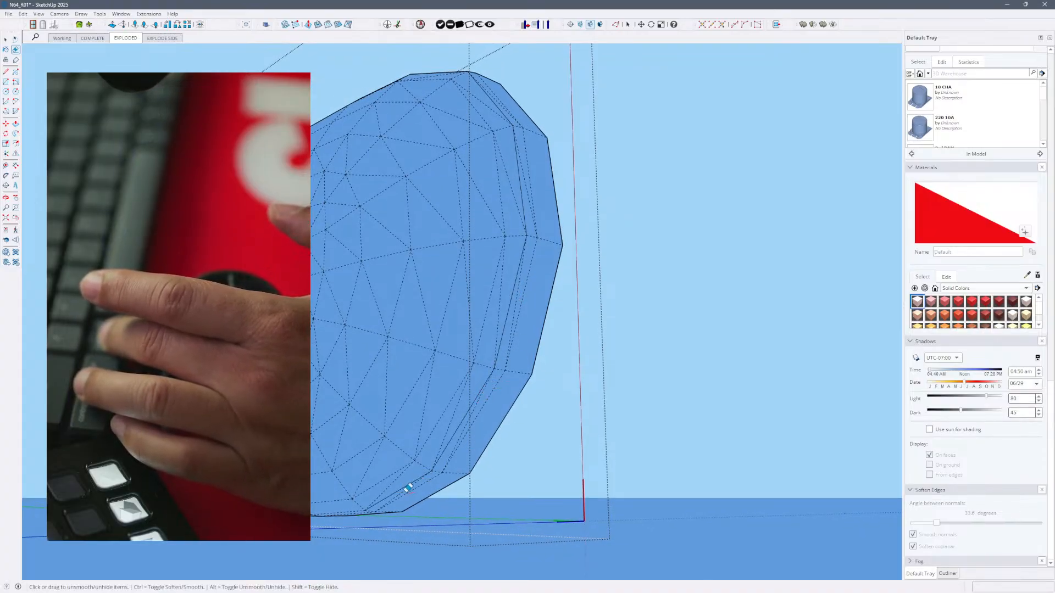
pyautogui.moveTo(410, 456)
pyautogui.mouseDown(button='middle')
pyautogui.moveTo(430, 427)
pyautogui.moveTo(468, 408)
pyautogui.moveTo(471, 440)
pyautogui.mouseUp(button='middle')
pyautogui.scroll(-3, 464, 424)
pyautogui.scroll(-5, 470, 440)
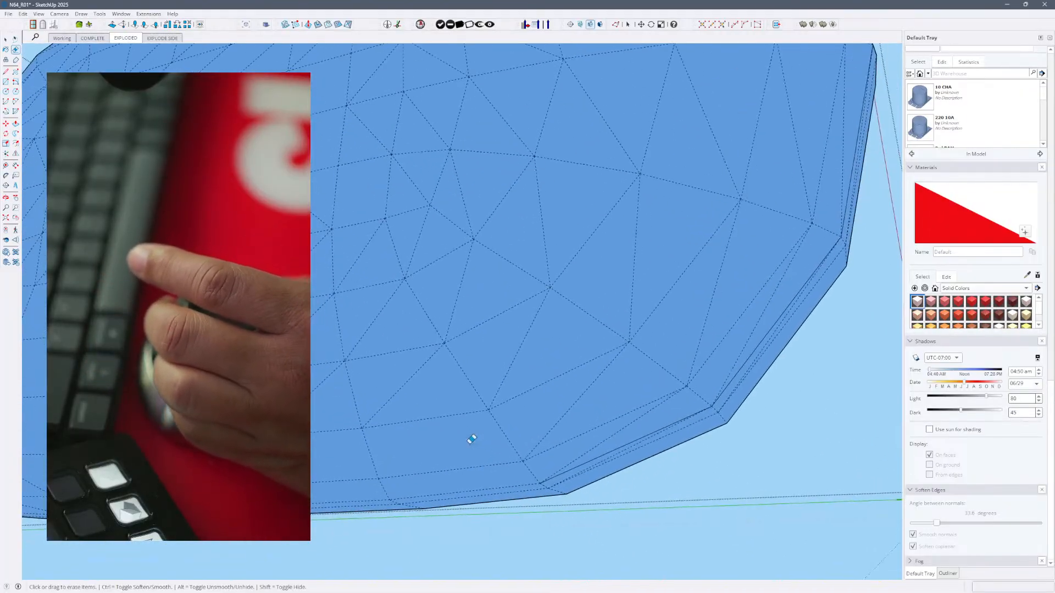
pyautogui.moveTo(589, 426); pyautogui.dragTo(516, 470, button='middle')
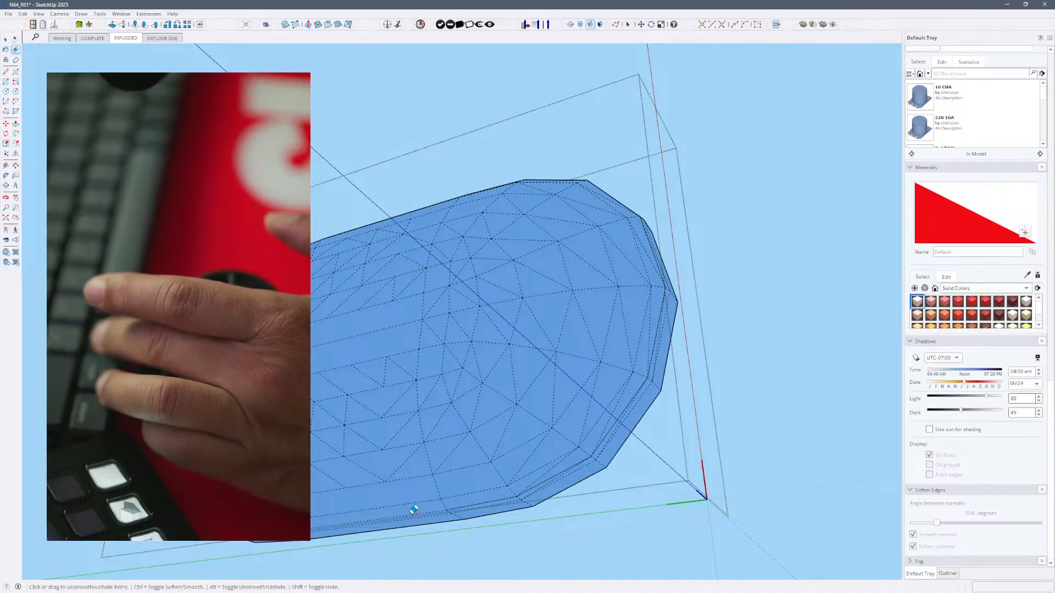
# - Continue unsmoothing the button's soft rim edges along its lower long side and around the opposite rounded end
pyautogui.moveTo(414, 510); pyautogui.dragTo(365, 518, button='middle')
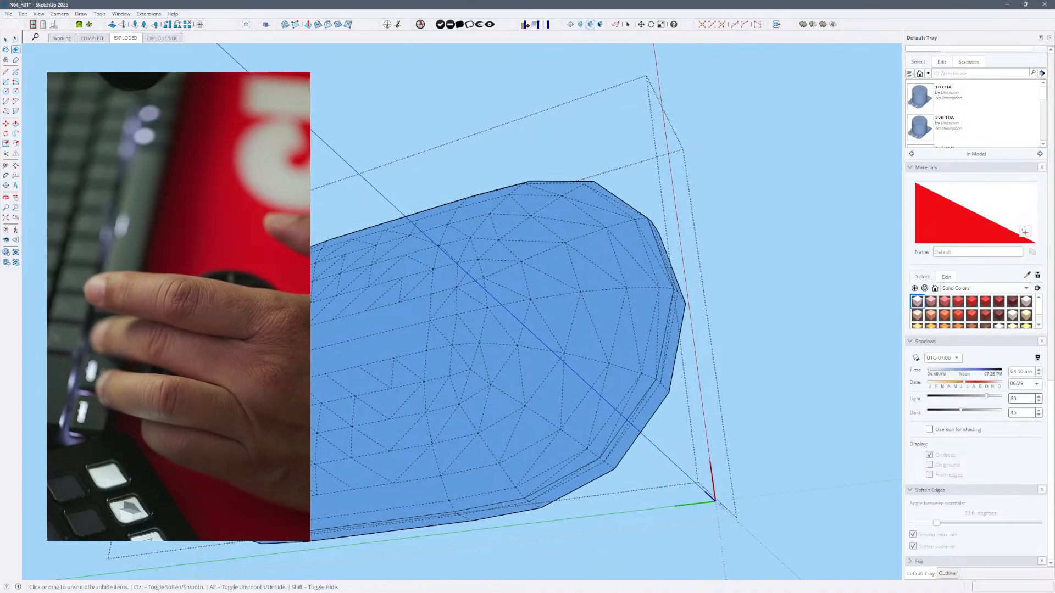
pyautogui.scroll(-3, 389, 461)
pyautogui.moveTo(388, 462); pyautogui.dragTo(402, 477, button='middle')
pyautogui.scroll(5, 464, 425)
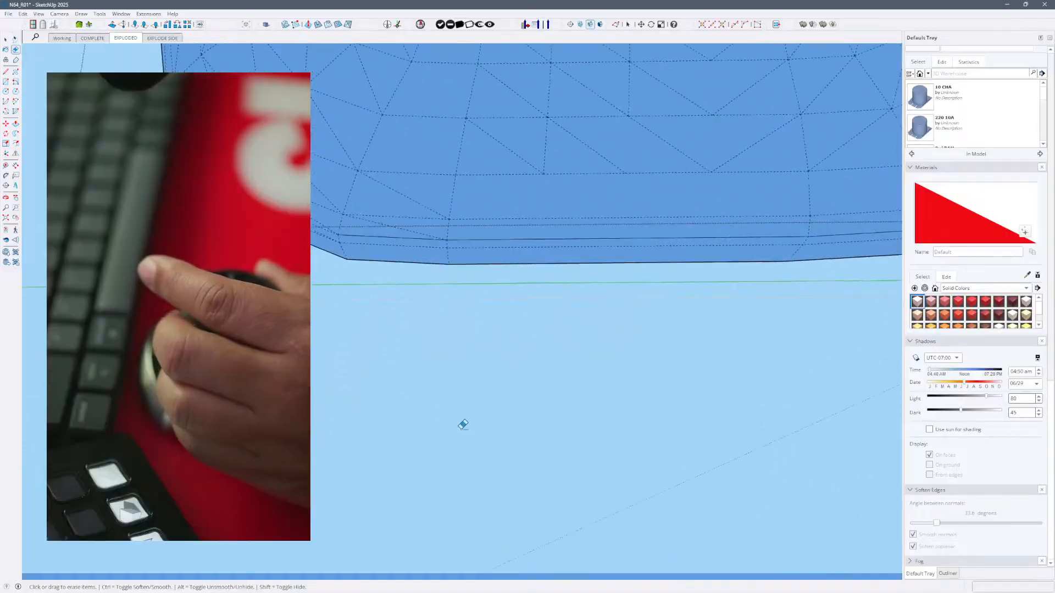
pyautogui.moveTo(464, 426); pyautogui.dragTo(575, 438, button='middle')
pyautogui.scroll(-3, 495, 434)
pyautogui.scroll(4, 575, 437)
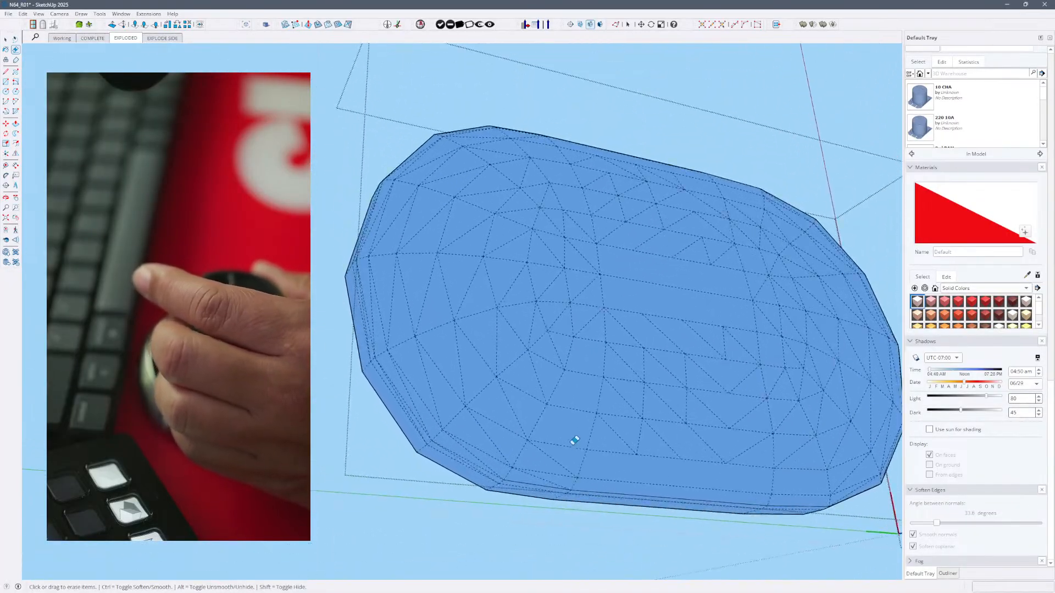
pyautogui.scroll(-2, 574, 441)
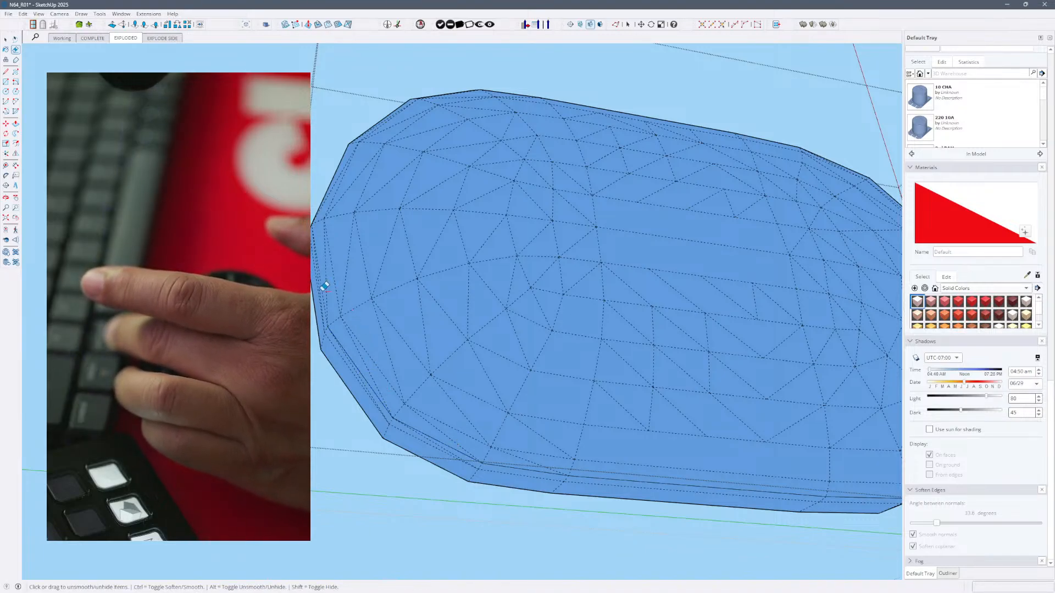
pyautogui.moveTo(362, 226); pyautogui.dragTo(469, 273, button='middle')
pyautogui.scroll(-6, 601, 388)
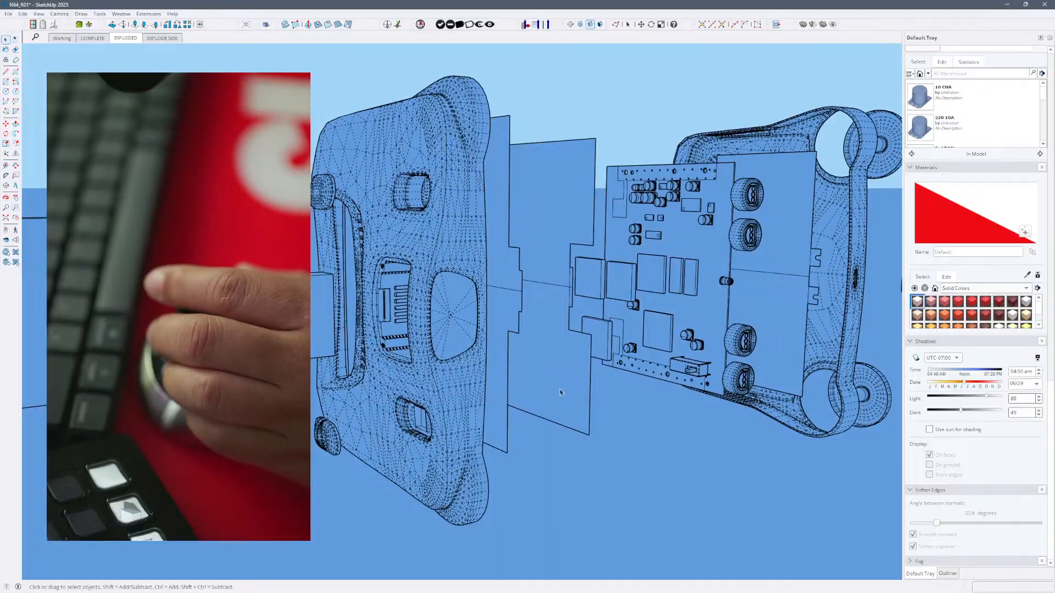
# - Select the assembled console in the EXPLODE SIDE scene and save the model without purging unused items
pyautogui.press('v')
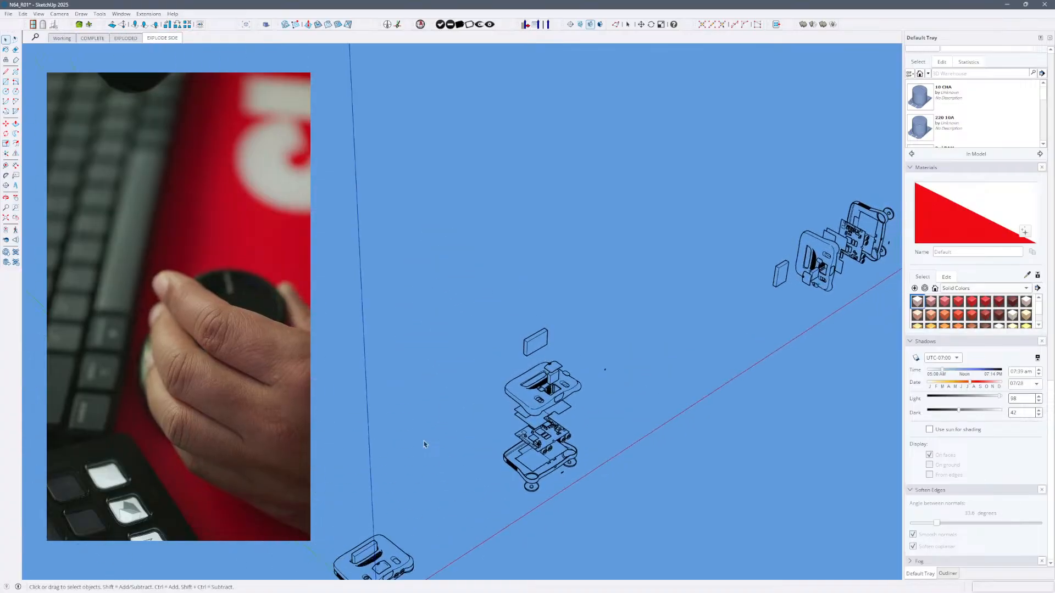
pyautogui.click(412, 366)
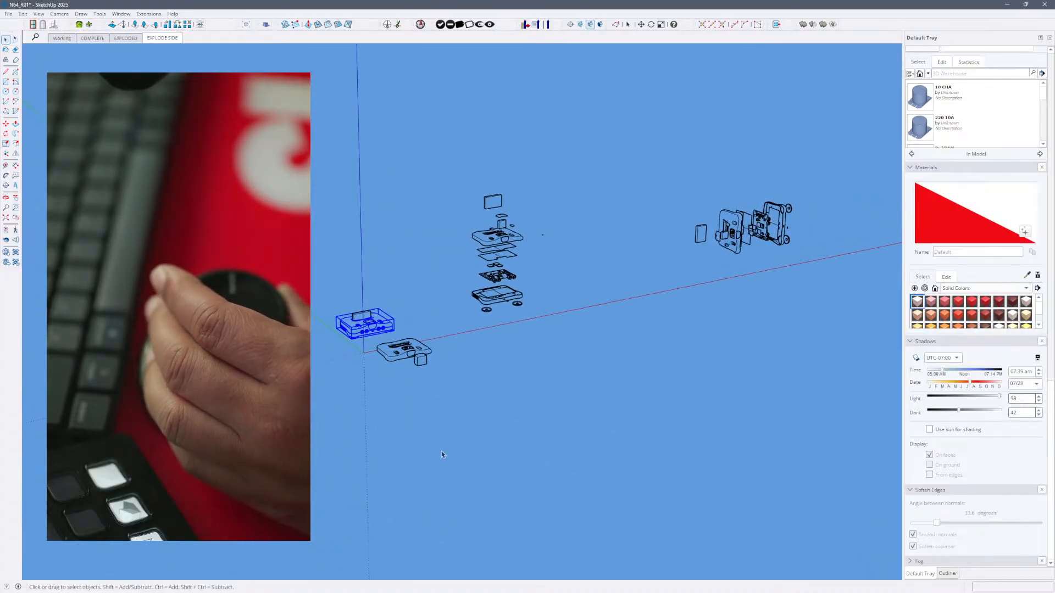
pyautogui.hotkey('ctrl', 's')
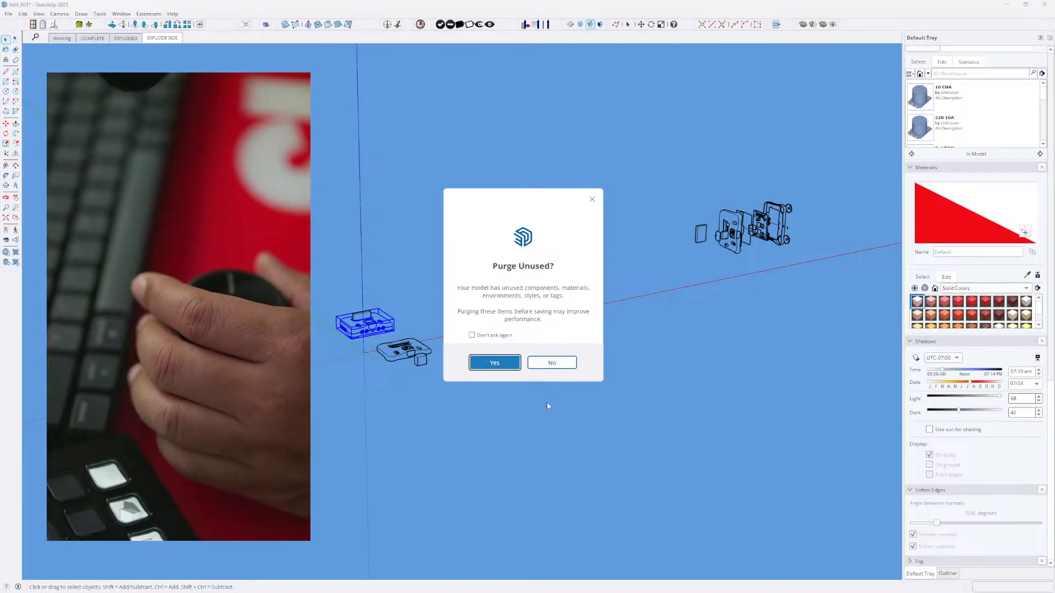
pyautogui.click(568, 367)
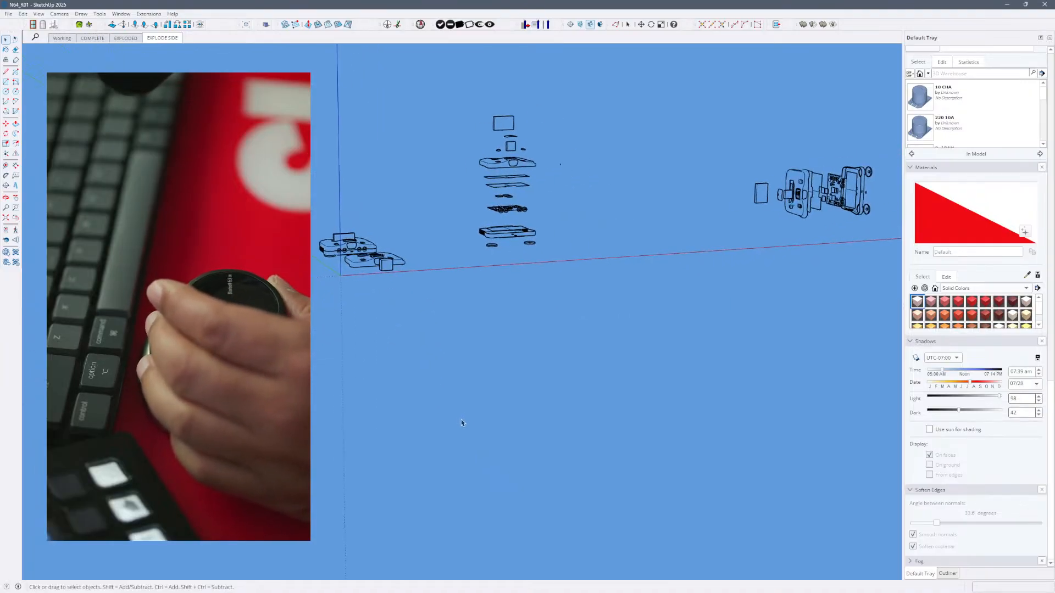
# - Examine the model's hierarchy in the Outliner, expanding the N64_Exploded, N6_UpperShell, PhillipHead Screw, N64_Work and N64_Complete entries
pyautogui.click(950, 574)
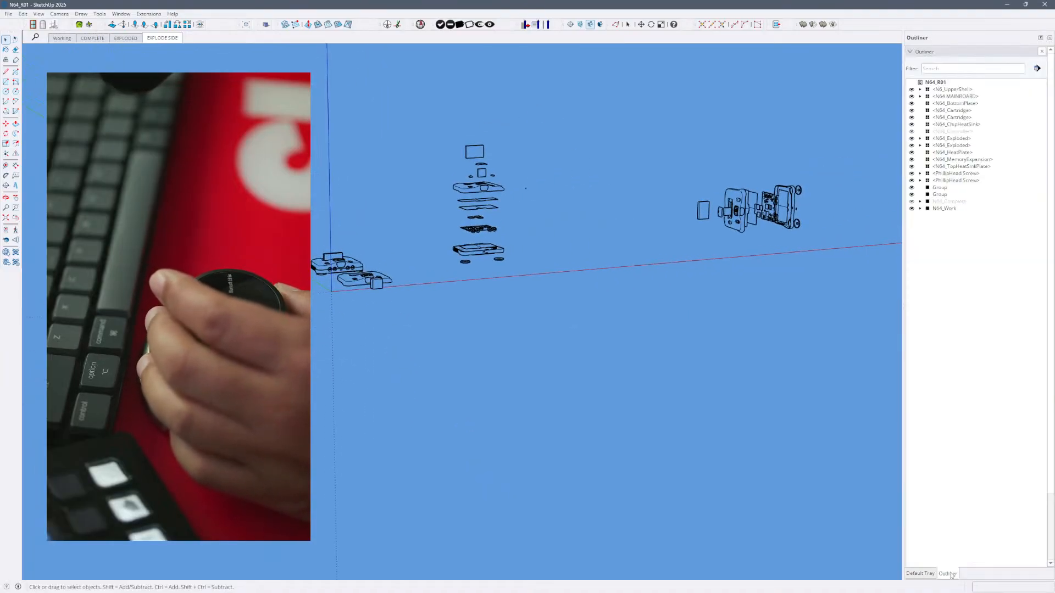
pyautogui.click(919, 146)
pyautogui.click(919, 139)
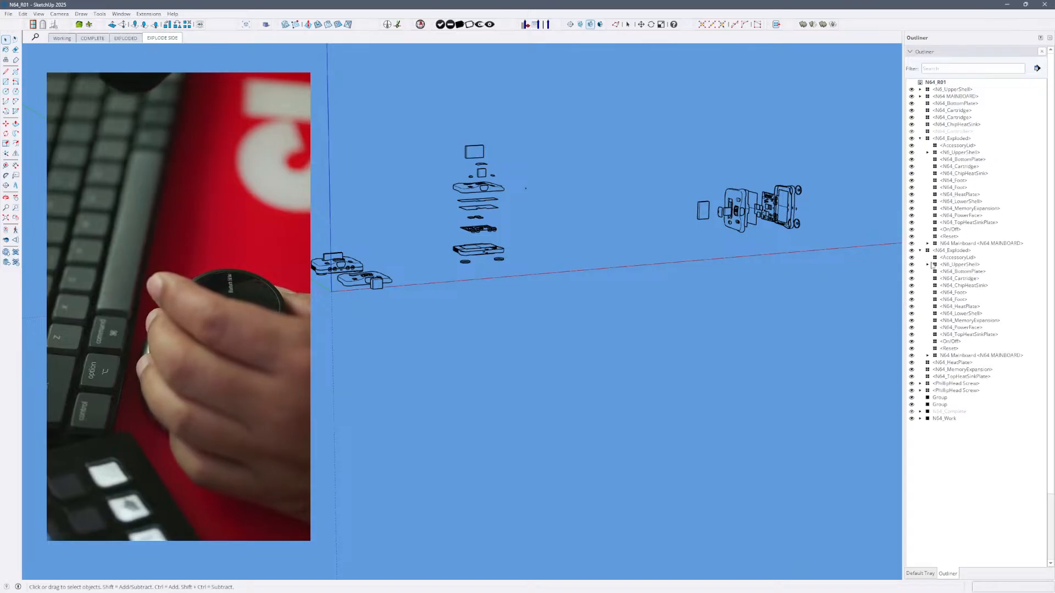
pyautogui.click(927, 264)
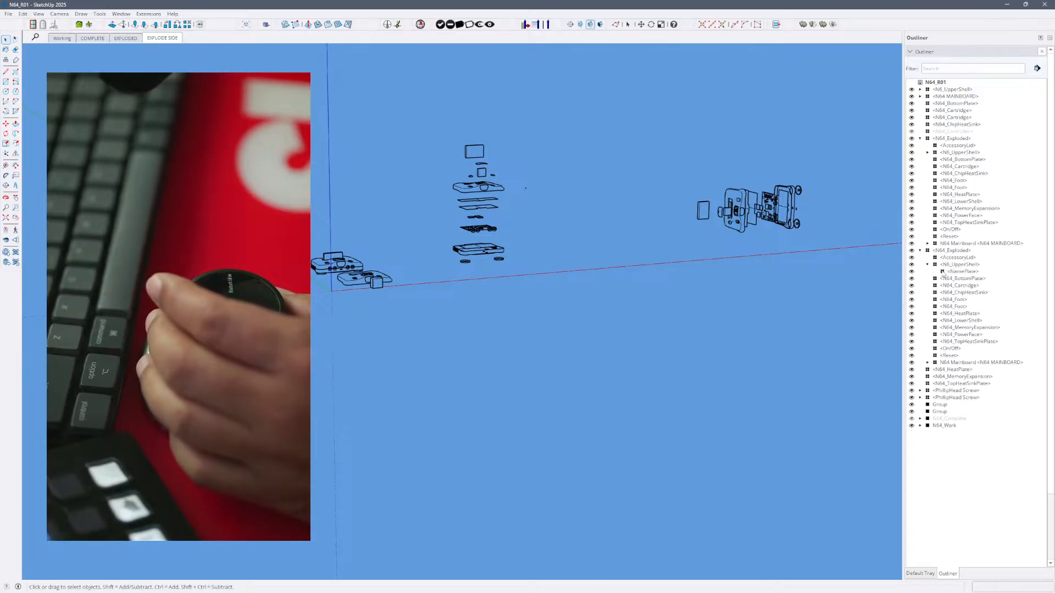
pyautogui.click(920, 391)
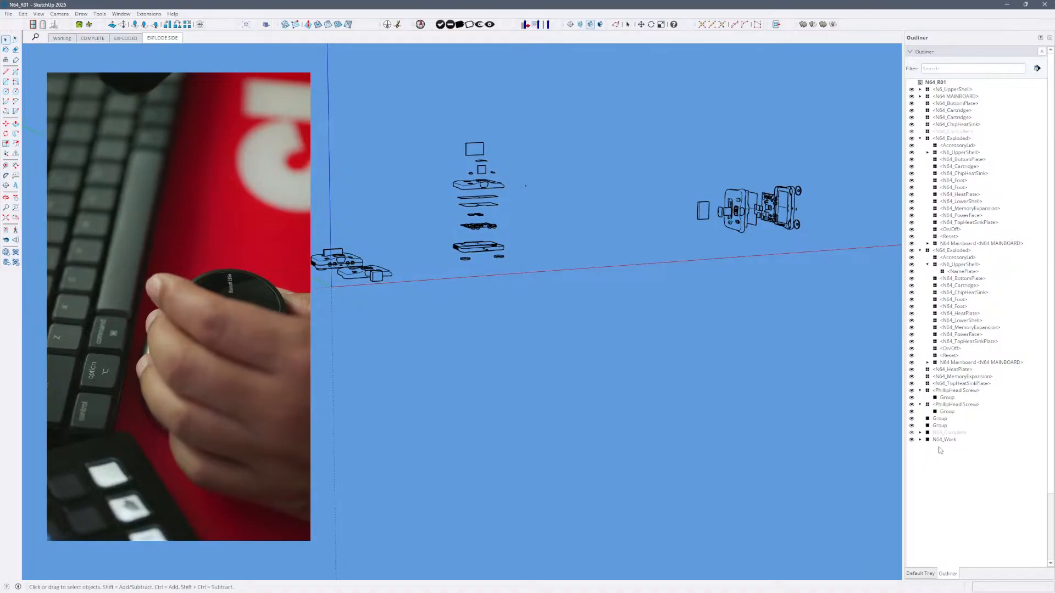
pyautogui.click(920, 440)
pyautogui.click(920, 433)
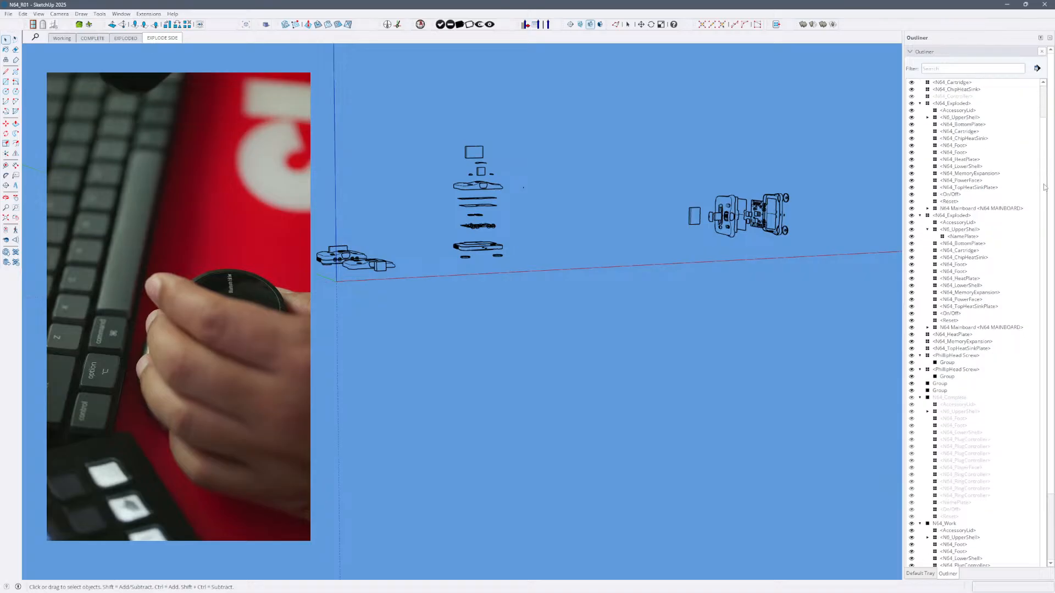
pyautogui.click(920, 96)
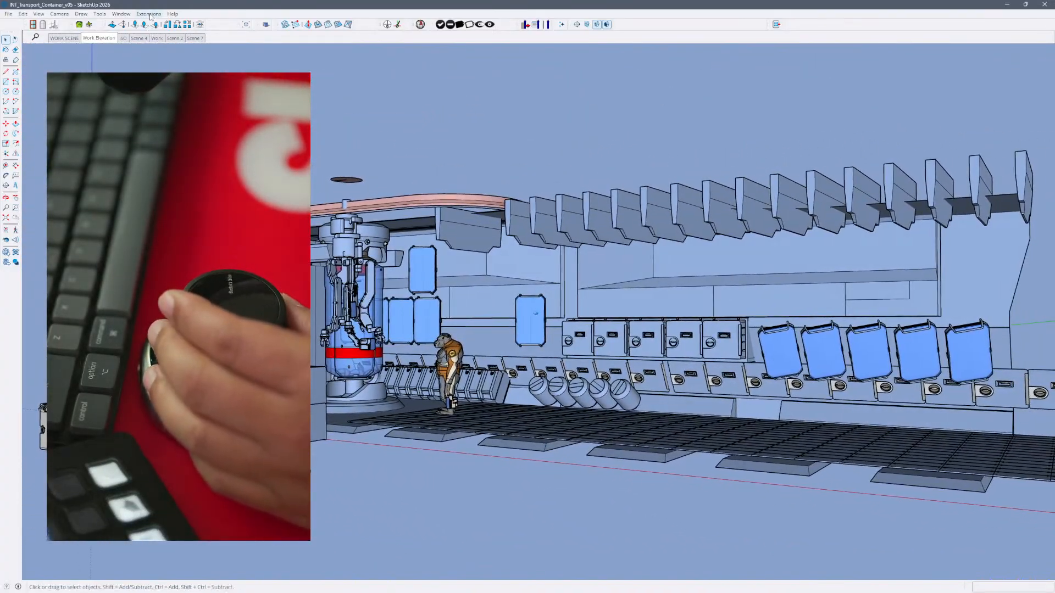
# - Bring up the Default Tray in the INT_Transport_Container_v05 model and place it over the modeling area
pyautogui.click(148, 14)
pyautogui.click(159, 15)
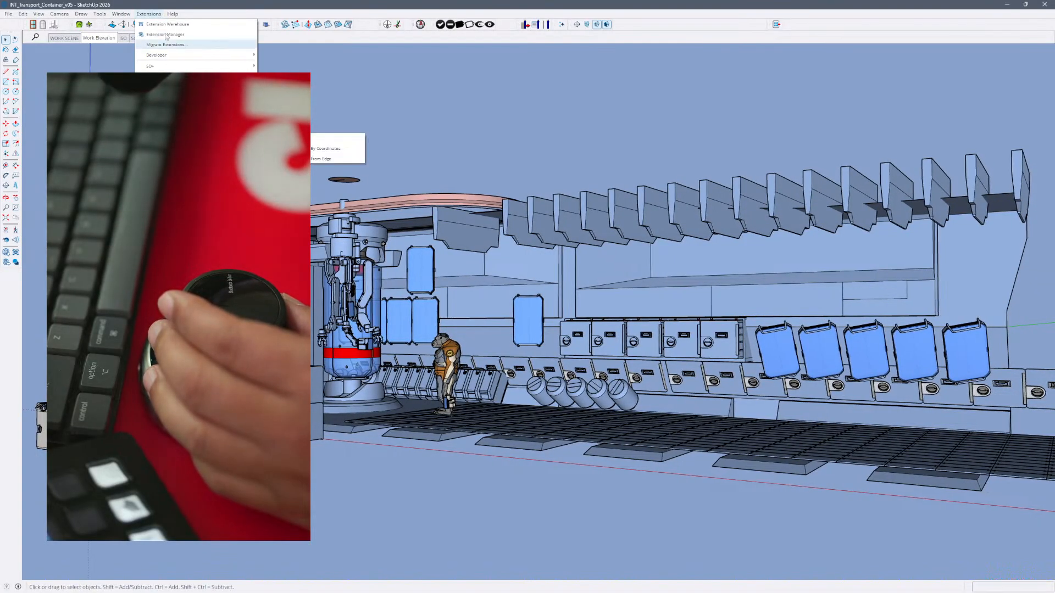
pyautogui.moveTo(154, 24)
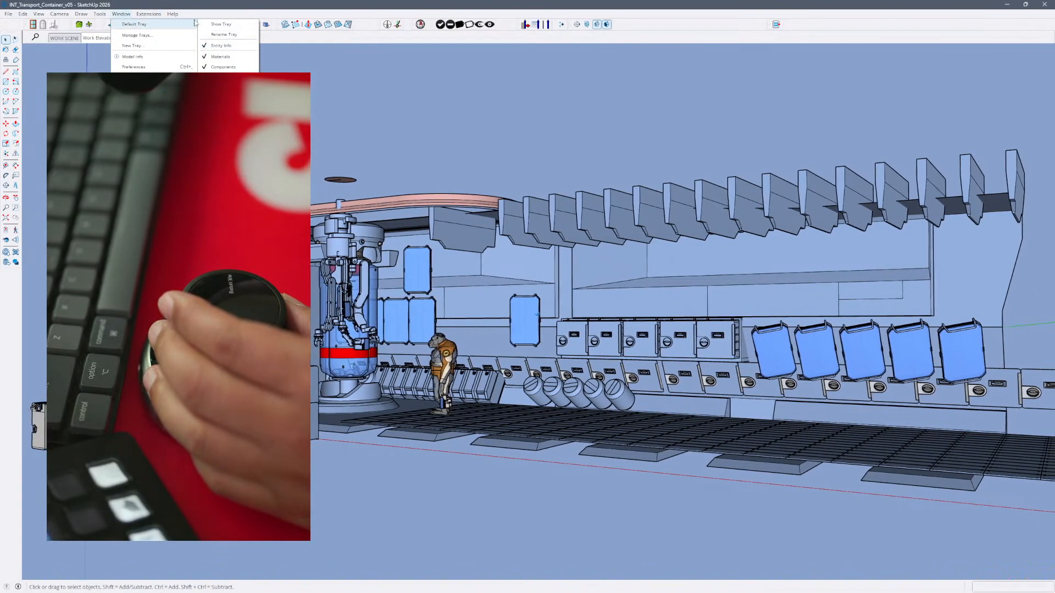
pyautogui.click(236, 67)
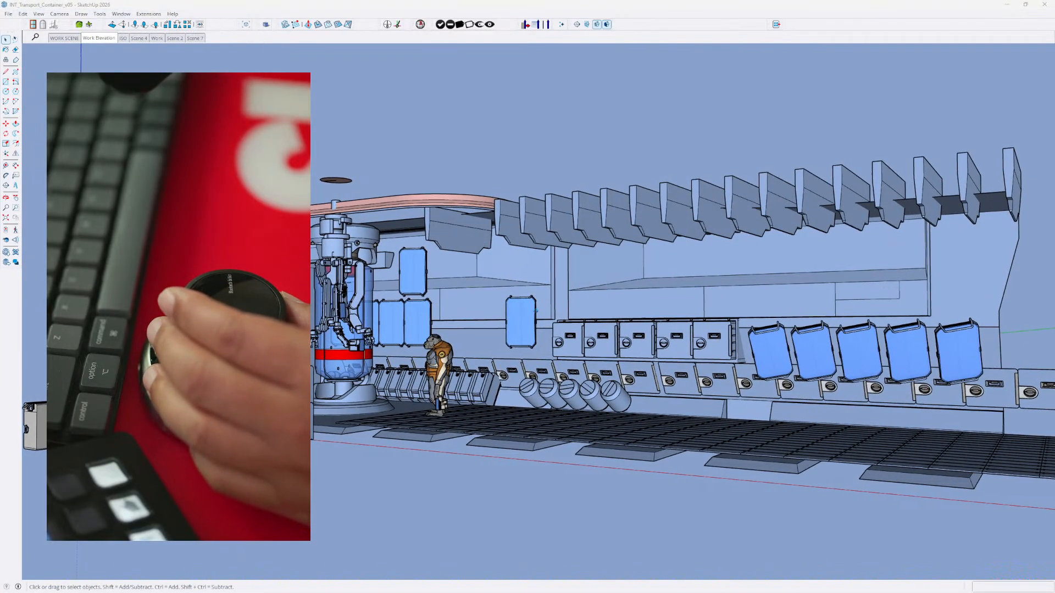
pyautogui.moveTo(824, 592); pyautogui.dragTo(932, 38)
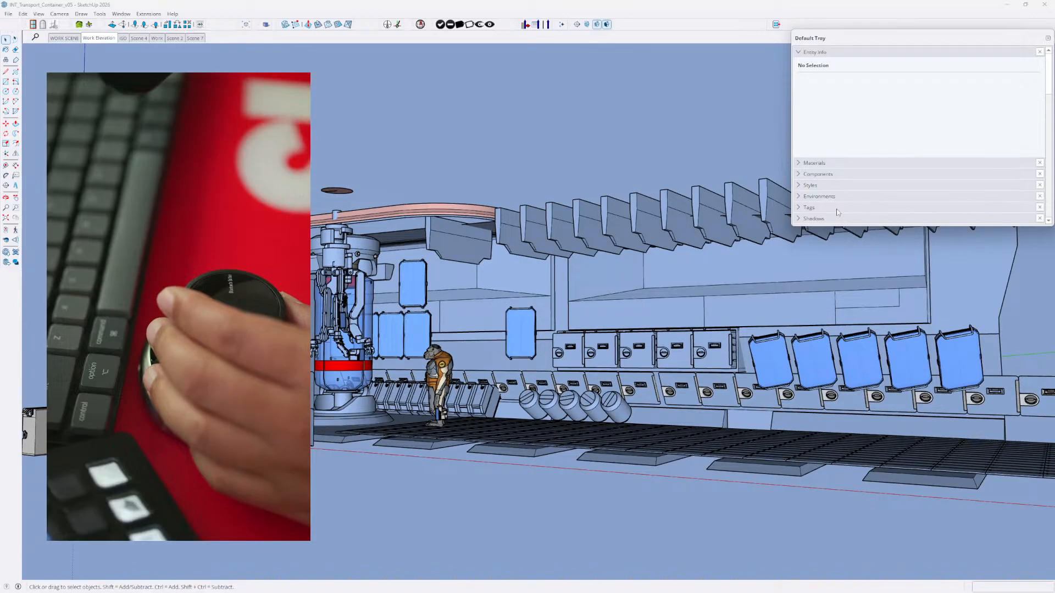
# - Select the Container component, reach the Outliner, and reposition and lengthen the tray to fit its full list
pyautogui.click(522, 327)
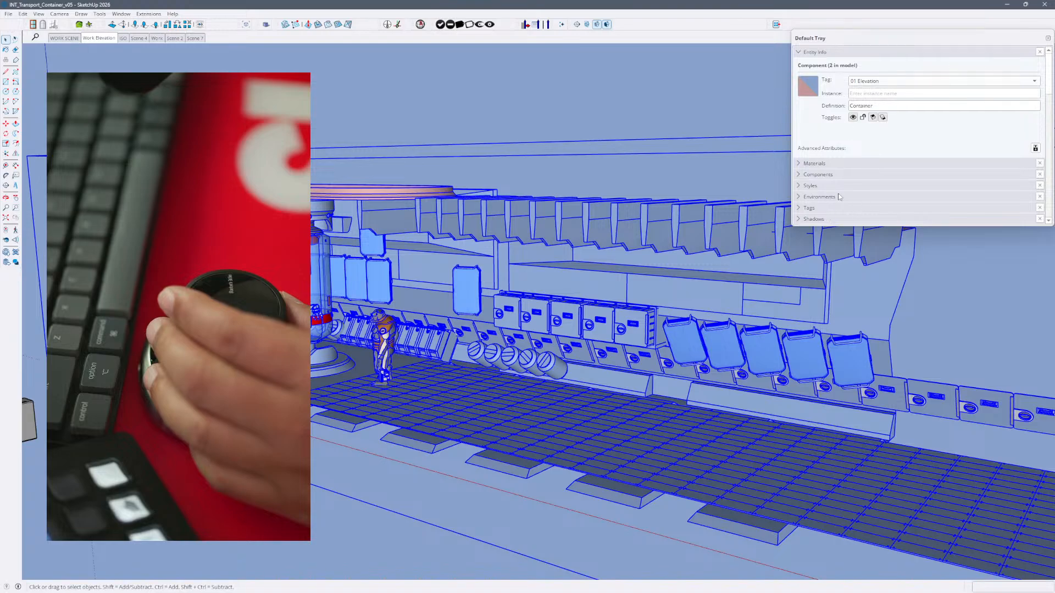
pyautogui.scroll(-4, 839, 197)
pyautogui.scroll(1, 870, 207)
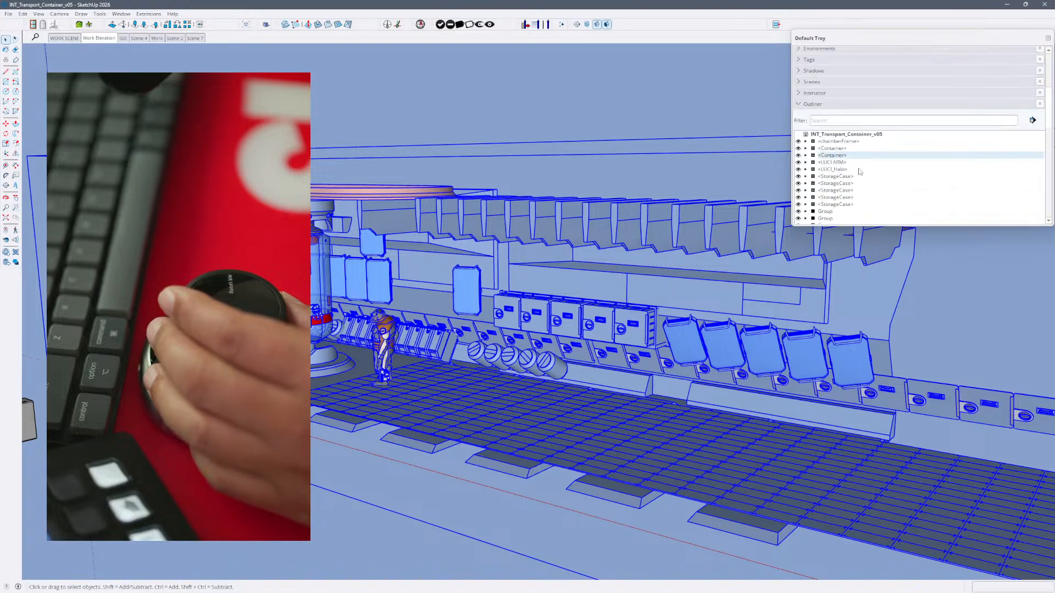
pyautogui.moveTo(1033, 38); pyautogui.dragTo(1004, 55)
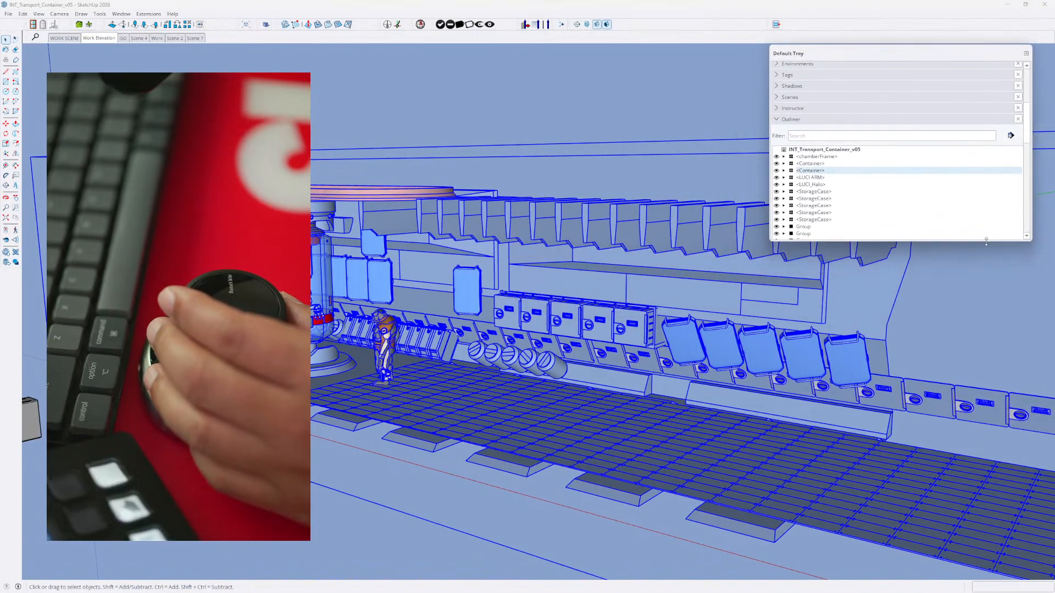
pyautogui.moveTo(986, 240); pyautogui.dragTo(934, 558)
pyautogui.scroll(-3, 861, 266)
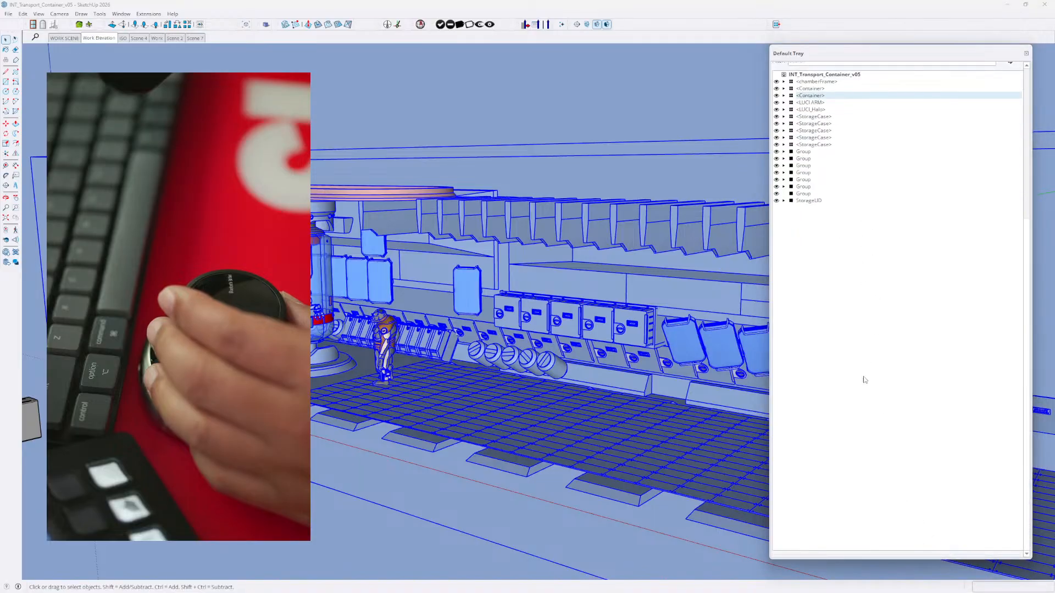
pyautogui.scroll(4, 835, 266)
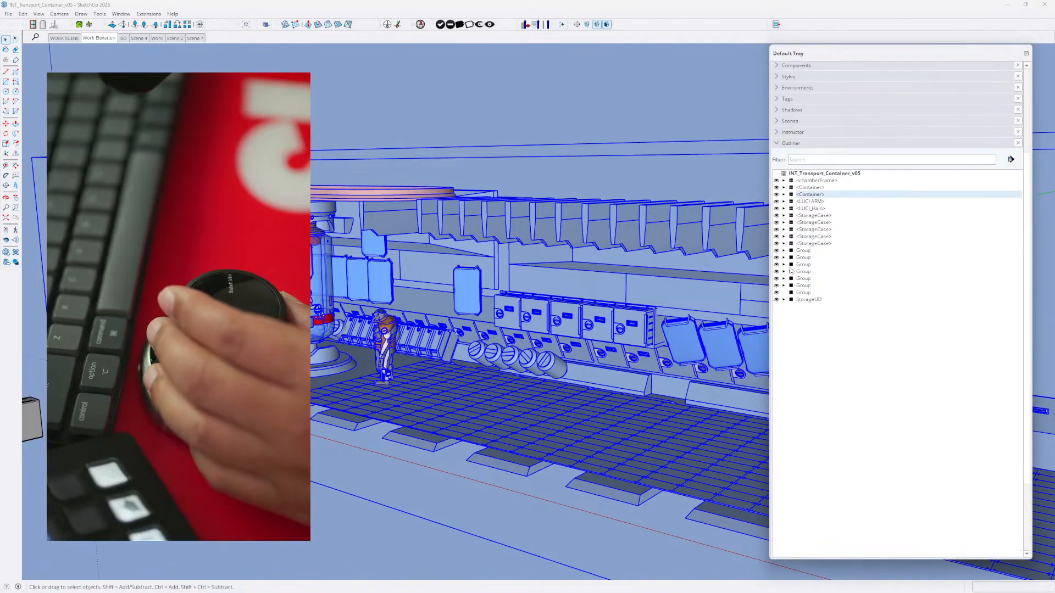
# - Expand the LUCI_Halo, StorageLID, chamberFrame and first Container entries in the Outliner and look through their nested parts
pyautogui.click(783, 208)
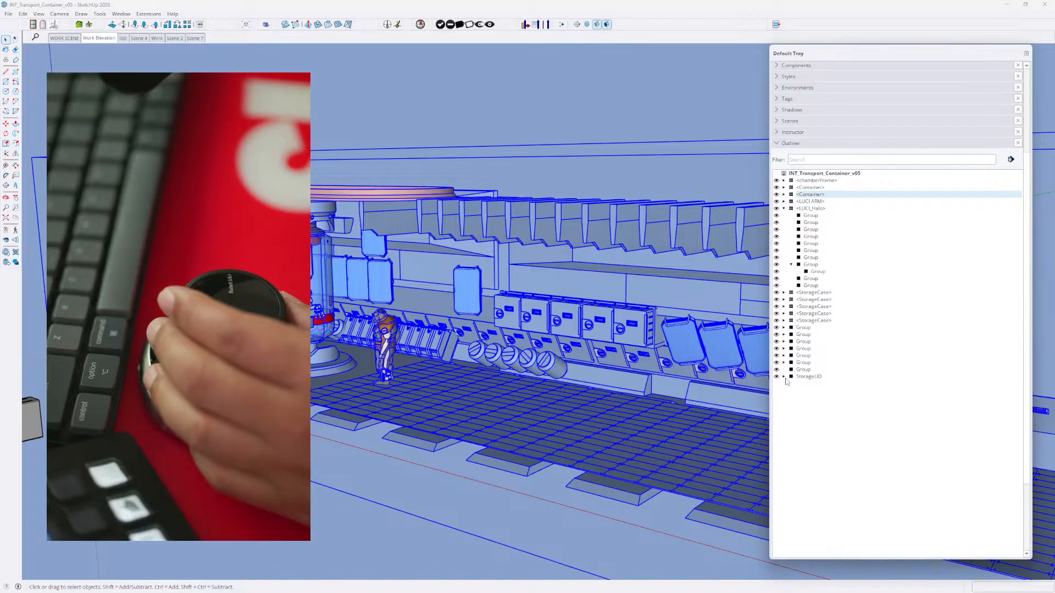
pyautogui.click(783, 181)
pyautogui.click(784, 210)
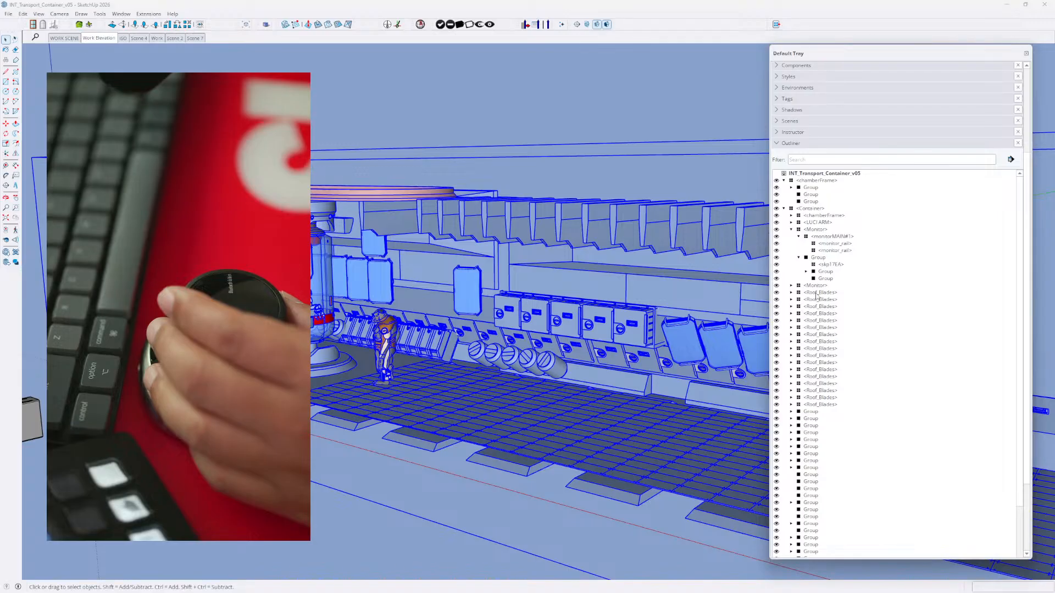
pyautogui.scroll(-4, 817, 297)
pyautogui.scroll(-6, 808, 329)
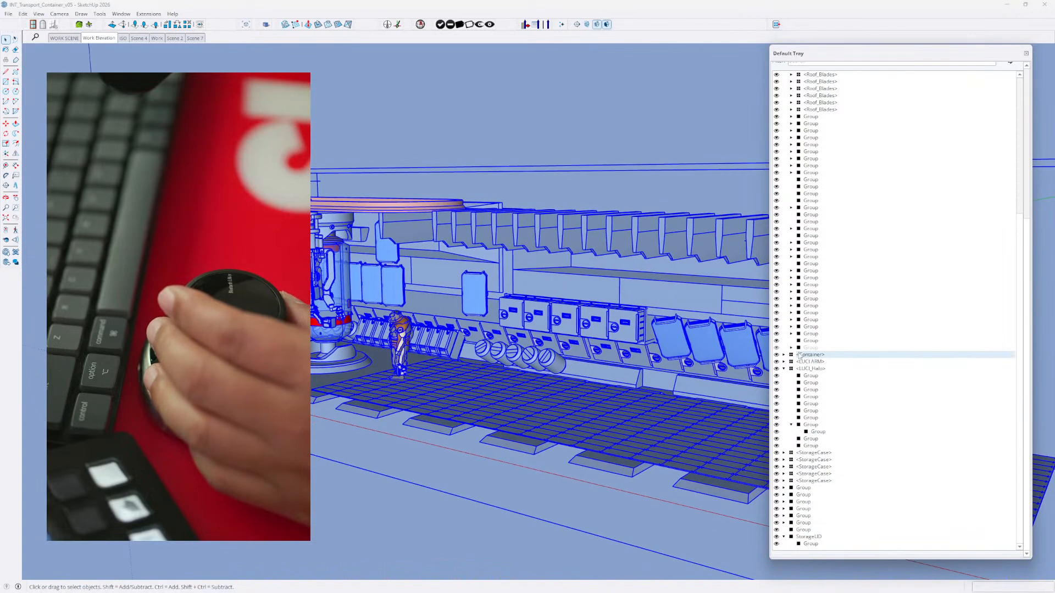
# - Select a nested LUCI_Halo group, reselect the second Container, and expand its chamberFrame and LUCI ARM in the Outliner
pyautogui.click(804, 376)
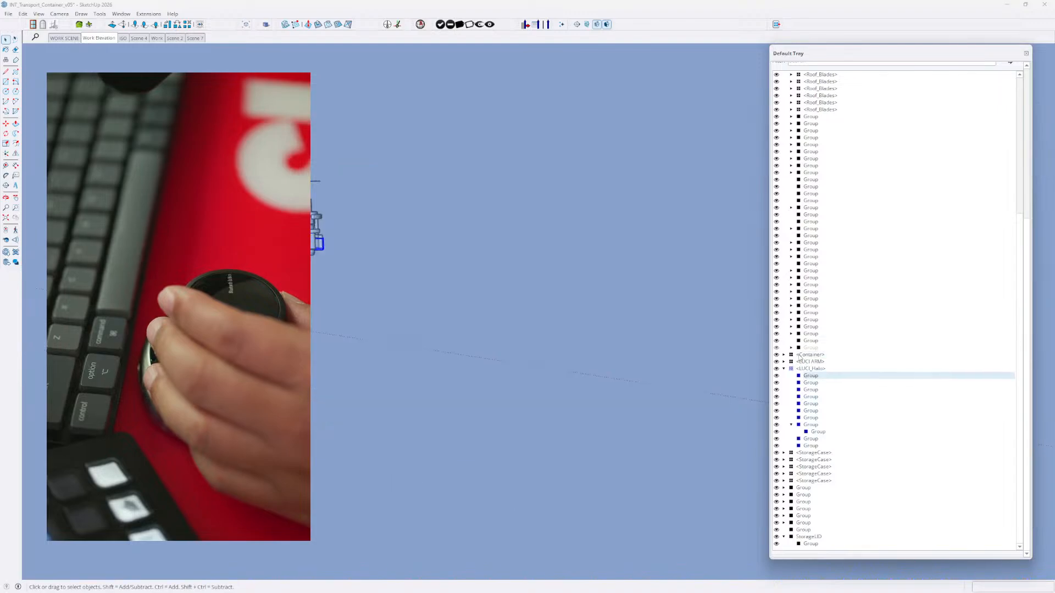
pyautogui.doubleClick(800, 356)
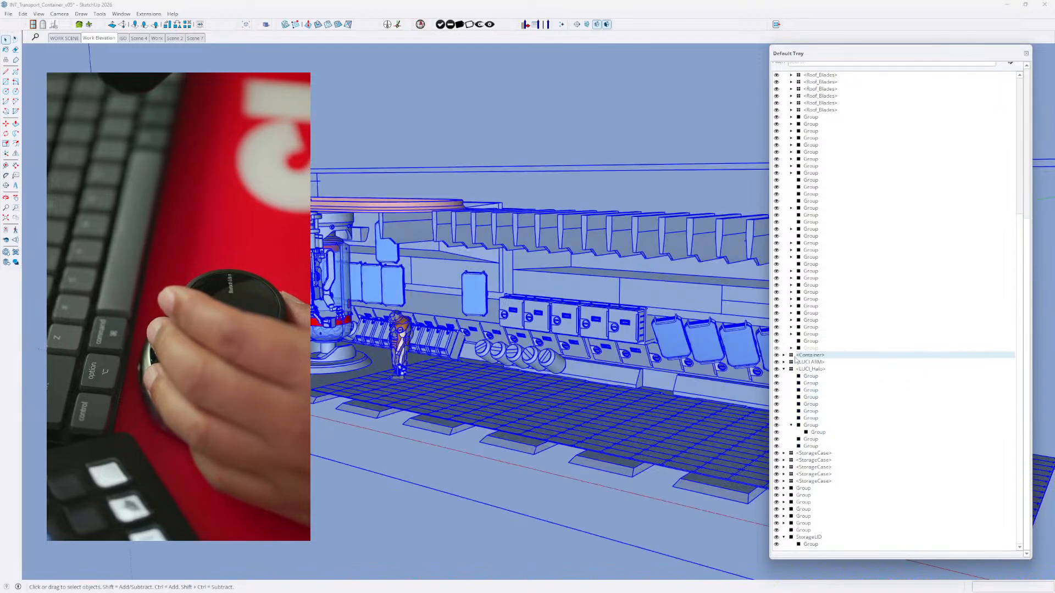
pyautogui.click(783, 356)
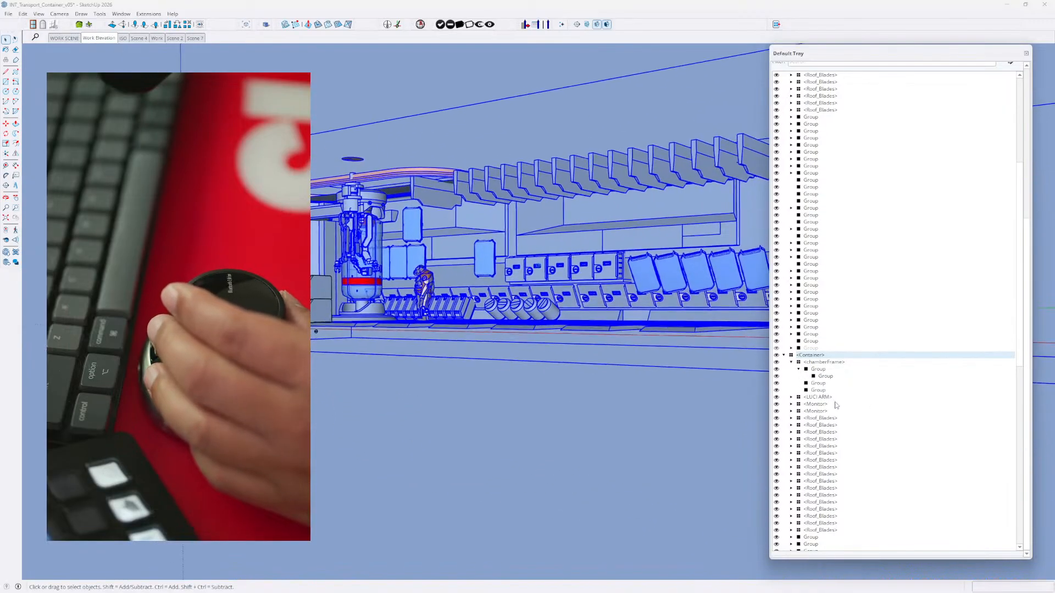
pyautogui.click(791, 398)
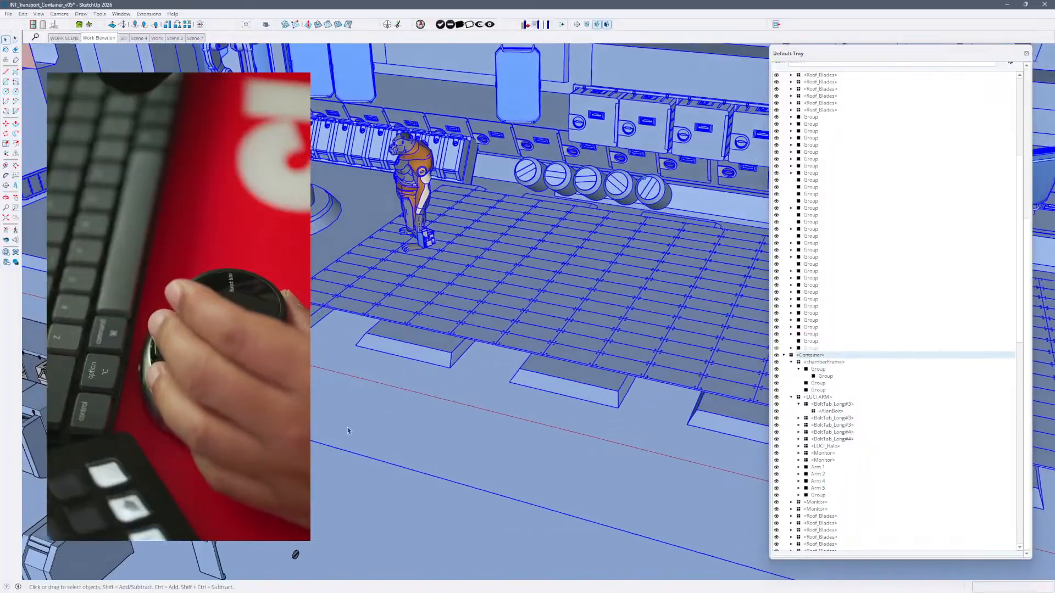
# - Select a storage case, reselect the Container component, and open it for editing to pick a floor grid group inside
pyautogui.click(368, 380)
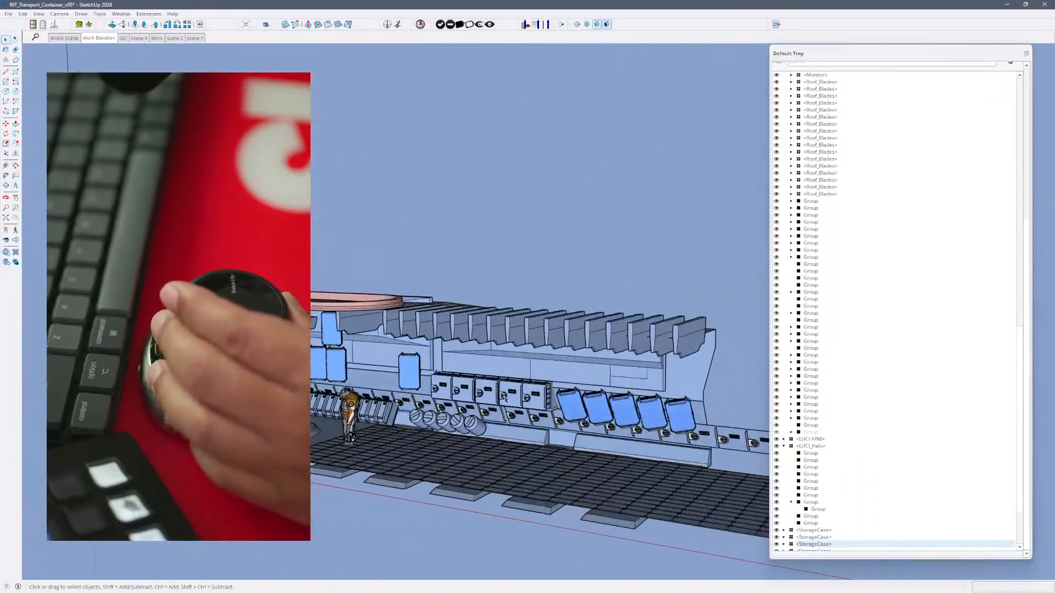
pyautogui.click(504, 399)
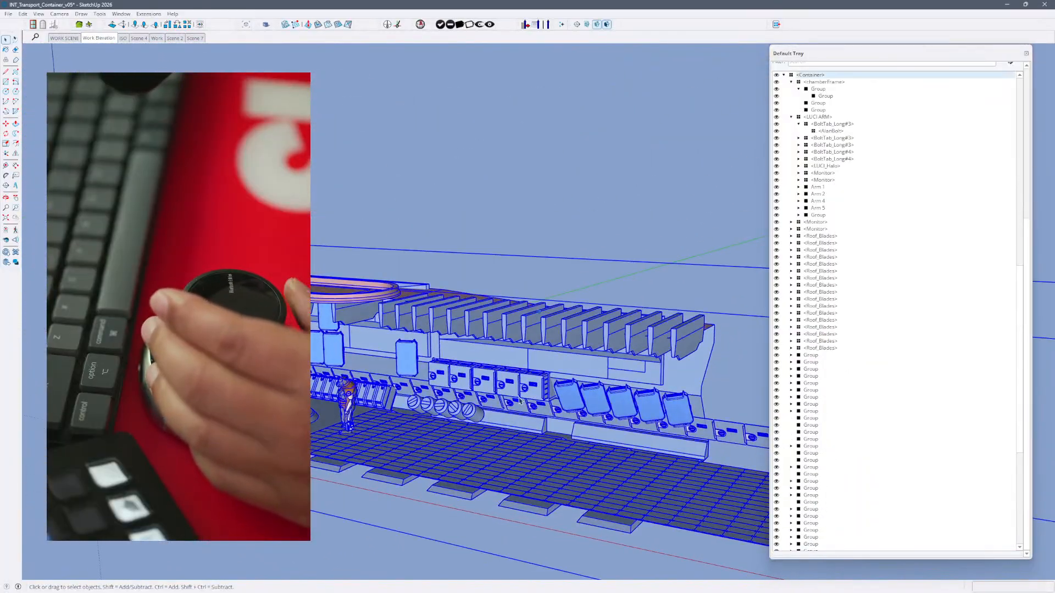
pyautogui.doubleClick(500, 395)
pyautogui.click(500, 394)
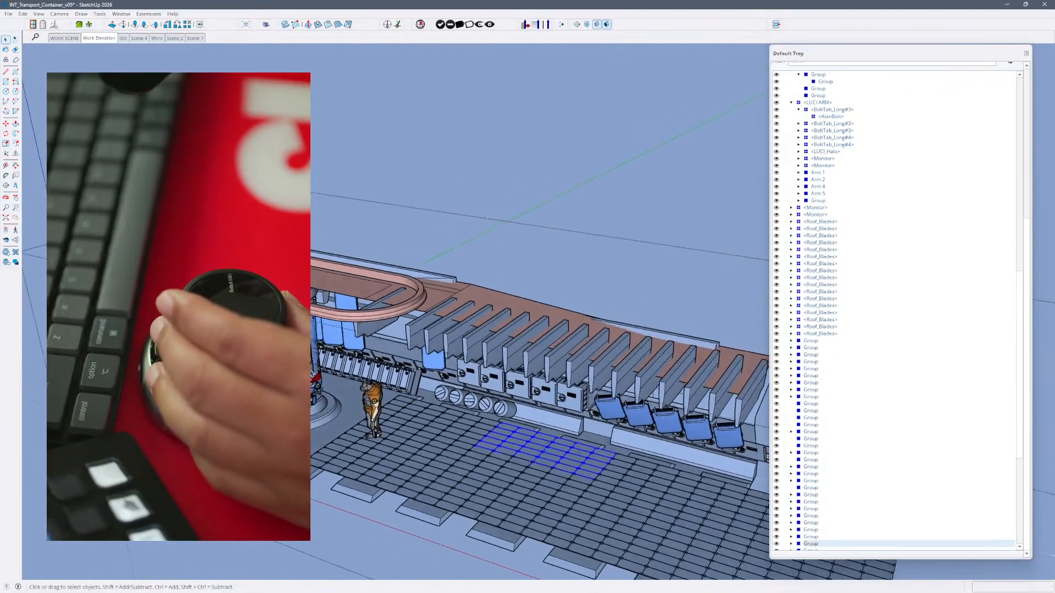
# - Open LUCI ARM for editing, enter Arm 2 and its nested hand group, and select everything inside that group
pyautogui.click(317, 383)
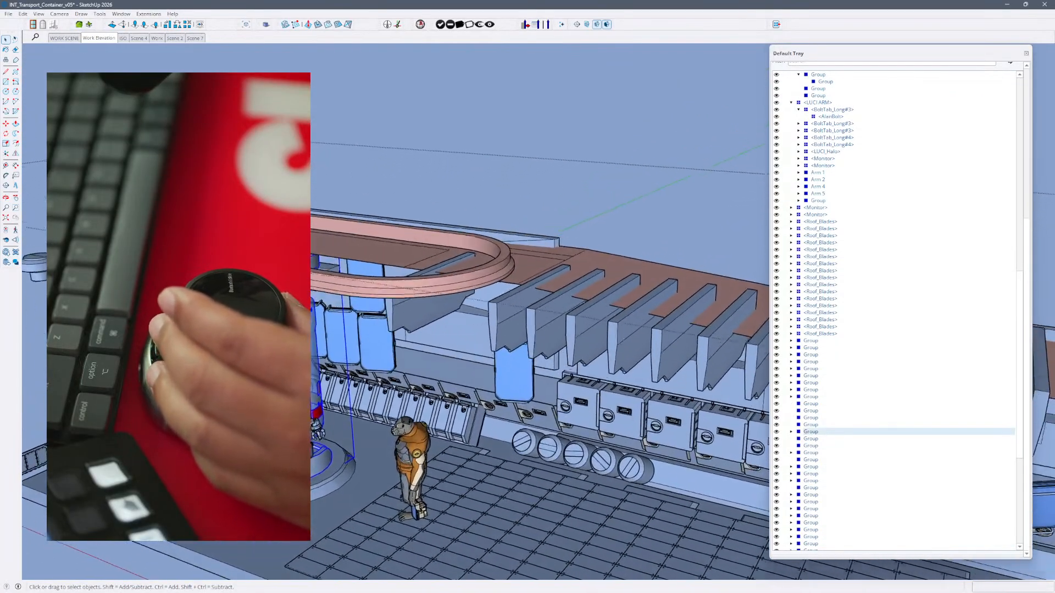
pyautogui.doubleClick(318, 423)
pyautogui.click(319, 423)
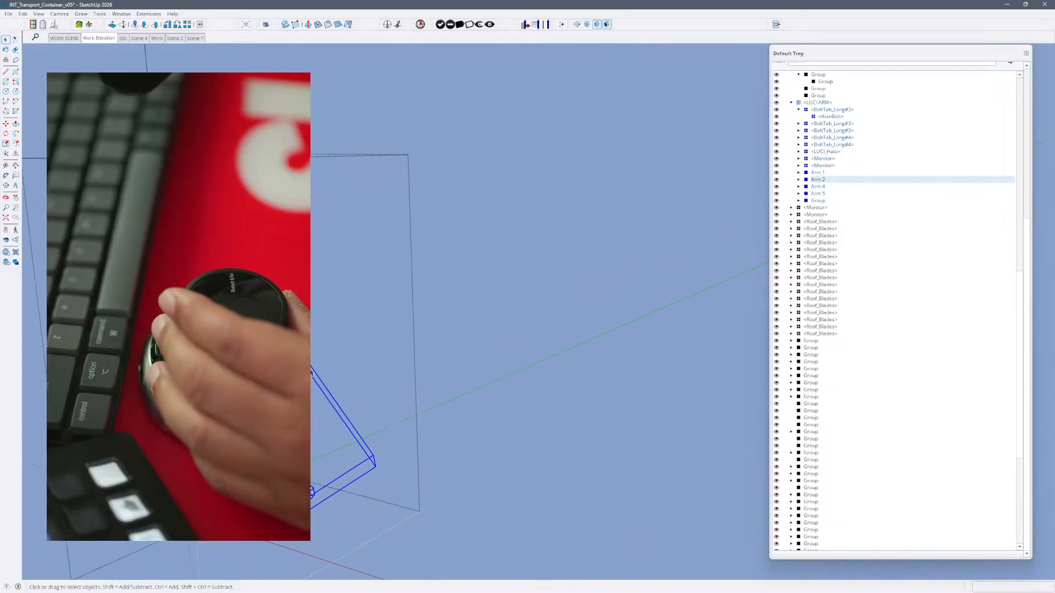
pyautogui.doubleClick(309, 434)
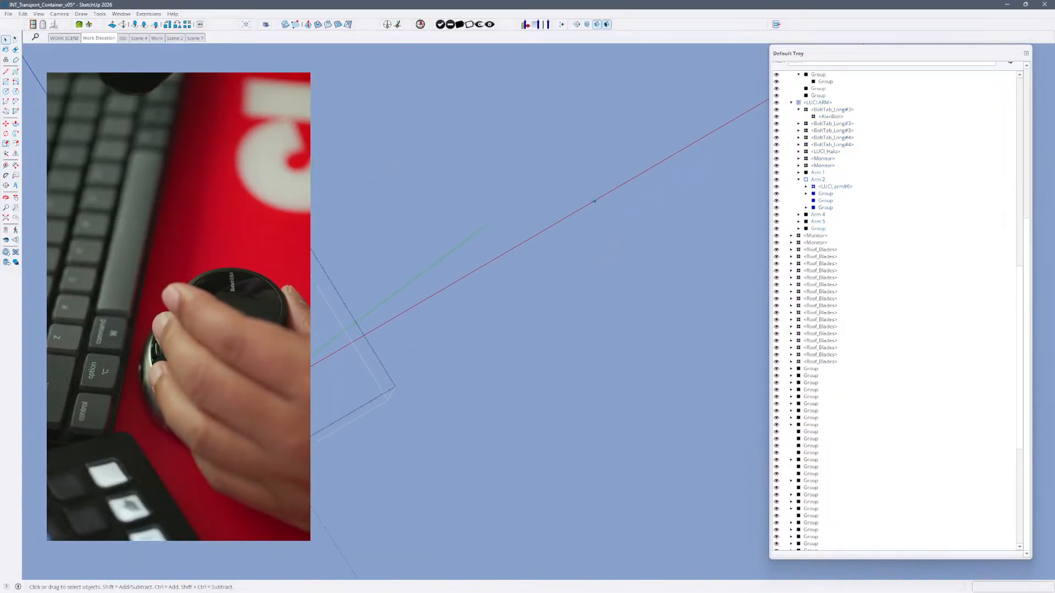
pyautogui.doubleClick(305, 413)
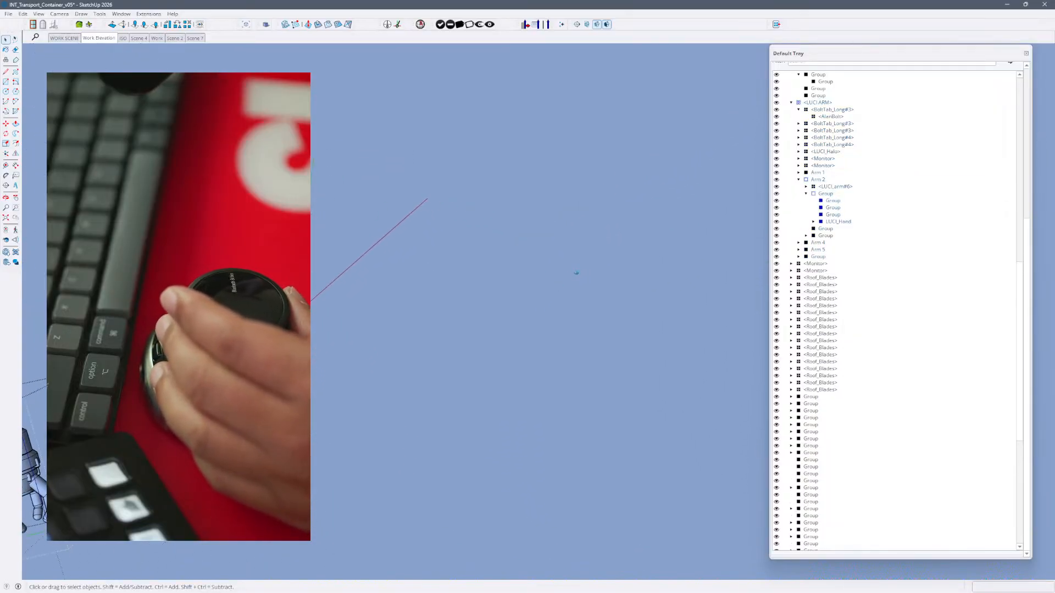
pyautogui.hotkey('ctrl', 'a')
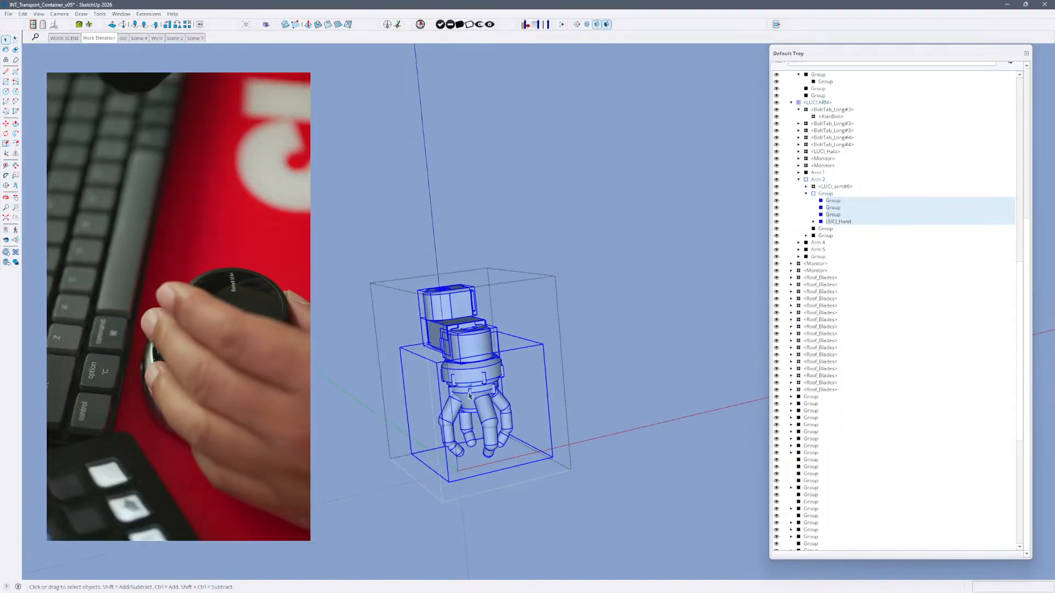
# - Step back out of the hand group and Arm 2 to the LUCI ARM level and select all its parts
pyautogui.click(532, 470)
pyautogui.click(531, 470)
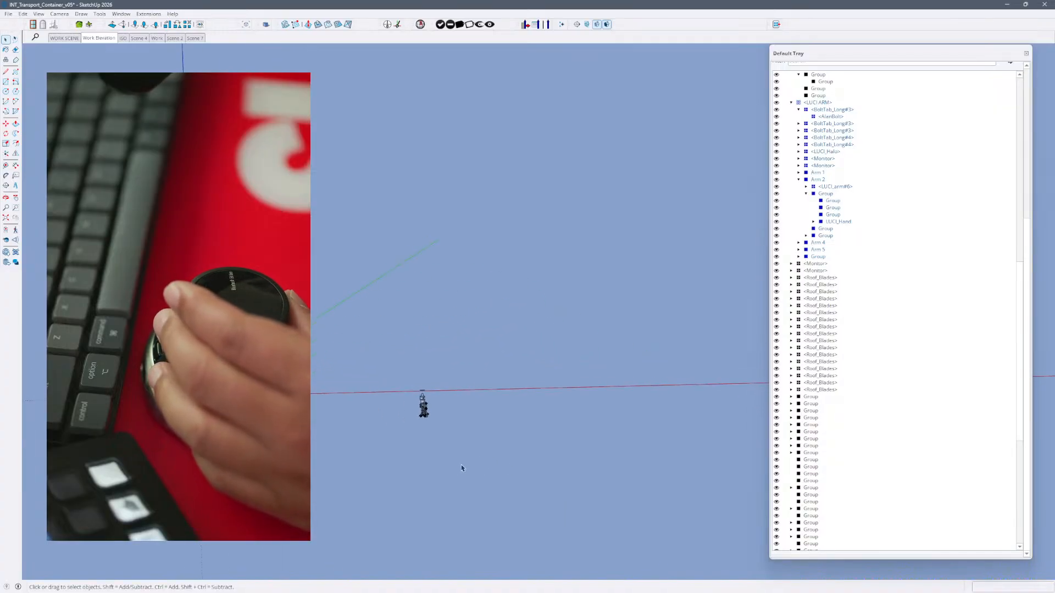
pyautogui.hotkey('ctrl', 'a')
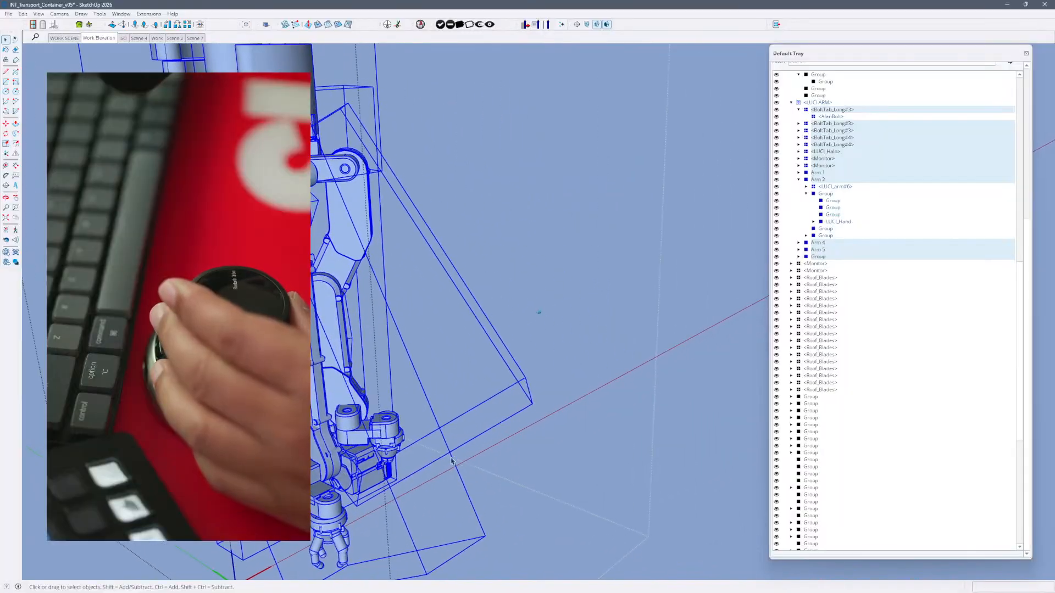
# - Open Arm 5 for editing, select its nested LUCI_arm#4 component, and return to the LUCI ARM level
pyautogui.doubleClick(436, 440)
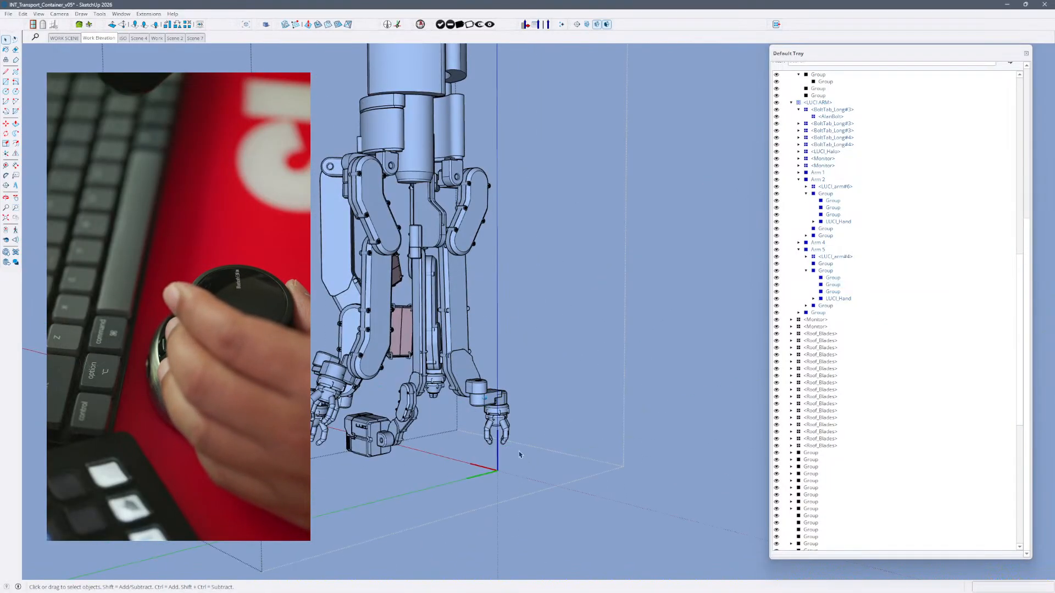
pyautogui.click(475, 411)
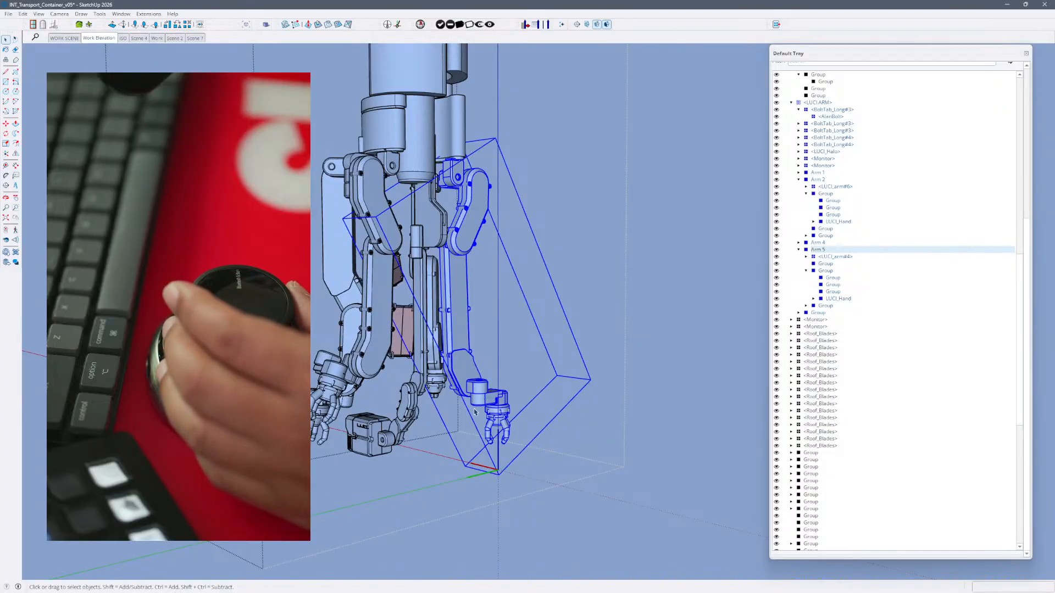
pyautogui.click(835, 258)
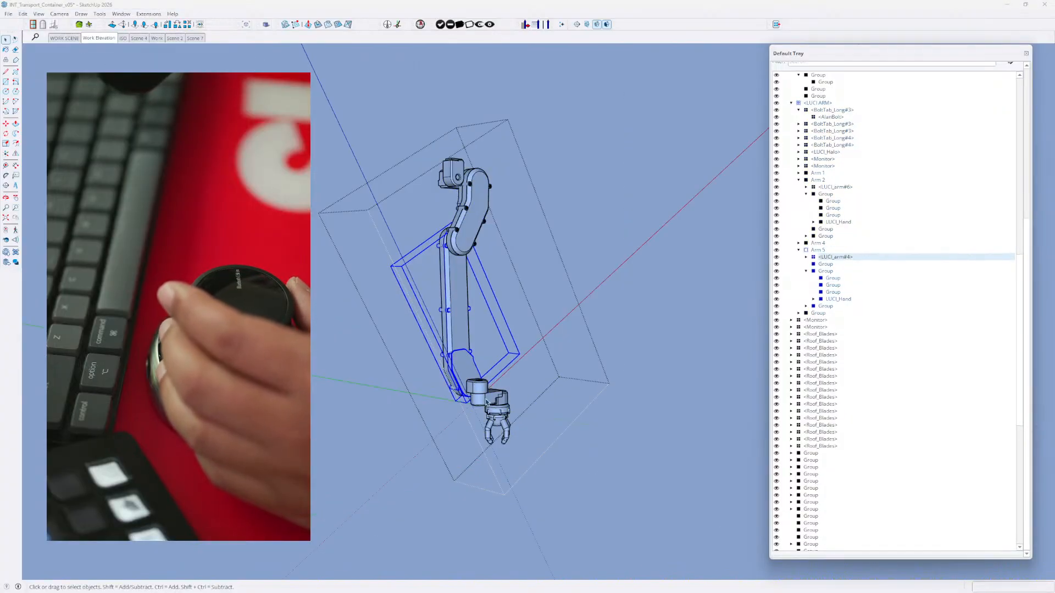
pyautogui.click(470, 372)
pyautogui.click(469, 372)
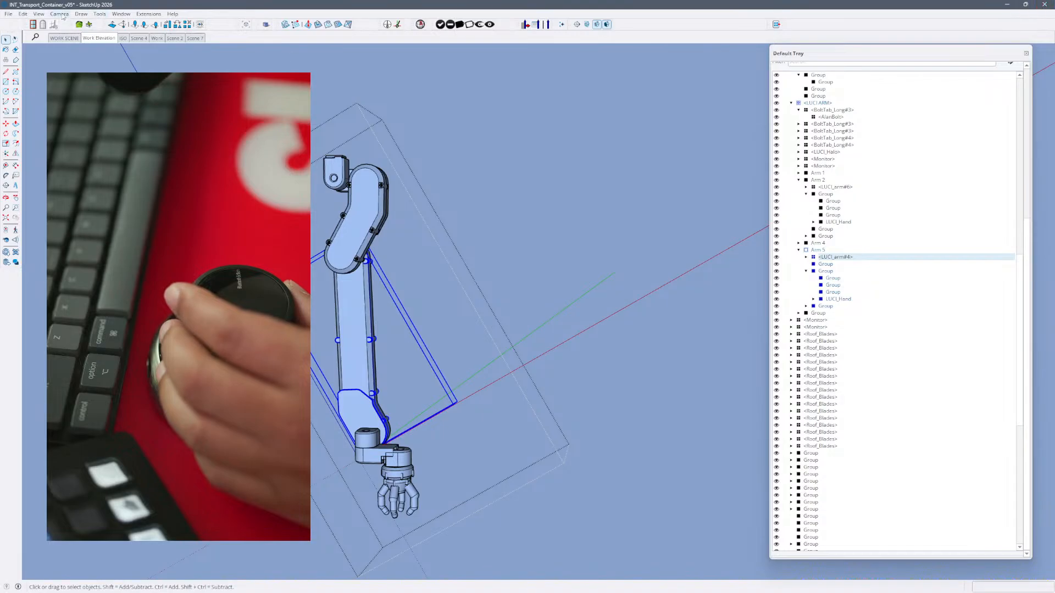
pyautogui.click(8, 14)
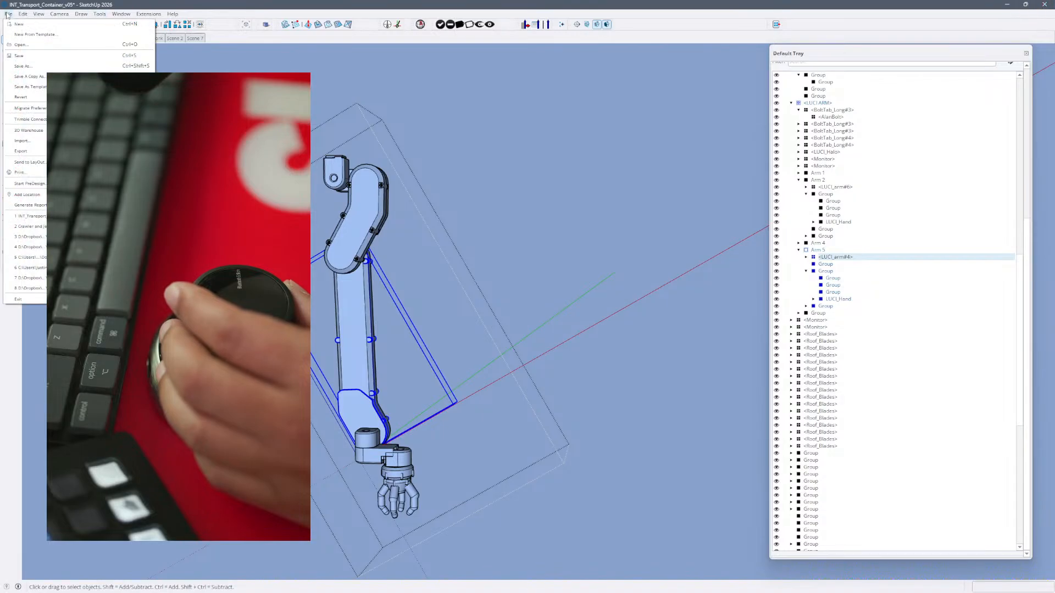
pyautogui.click(456, 206)
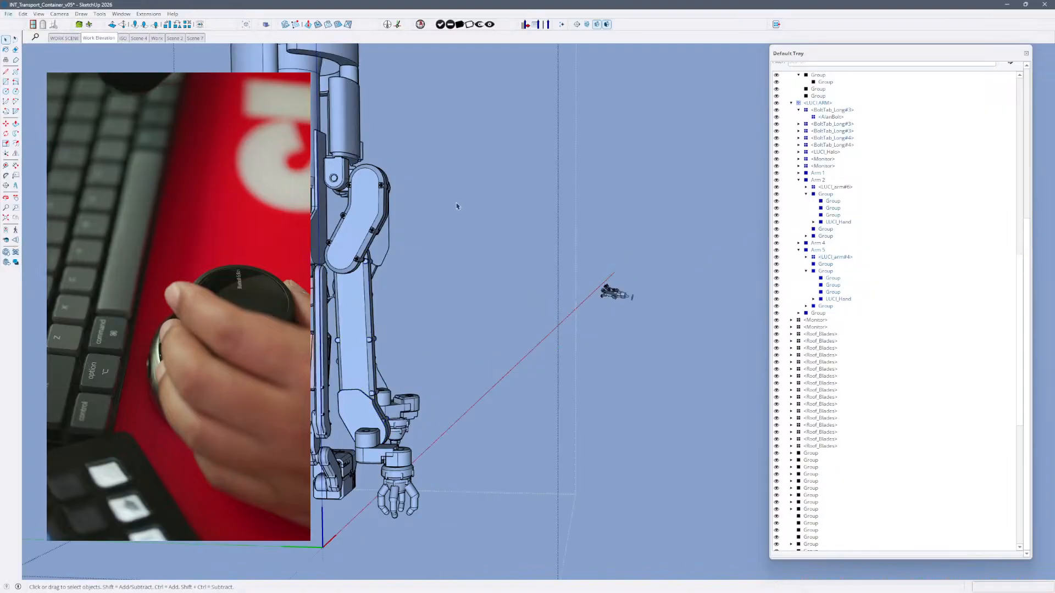
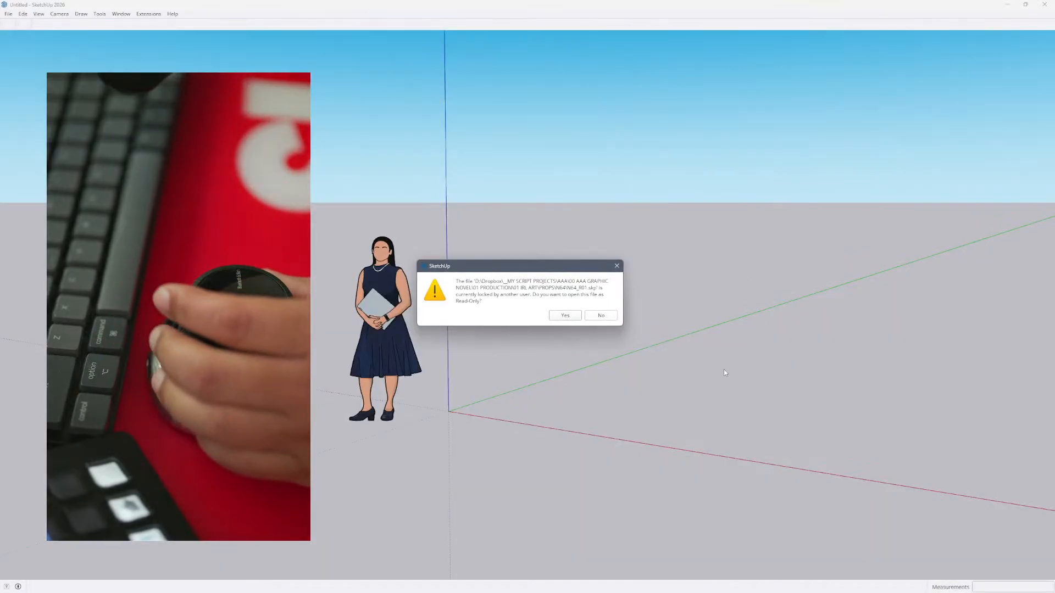
# - Decline opening the locked N64_R01.skp as read-only and inspect the Reset component in the opened console model, finishing with nothing selected
pyautogui.click(601, 316)
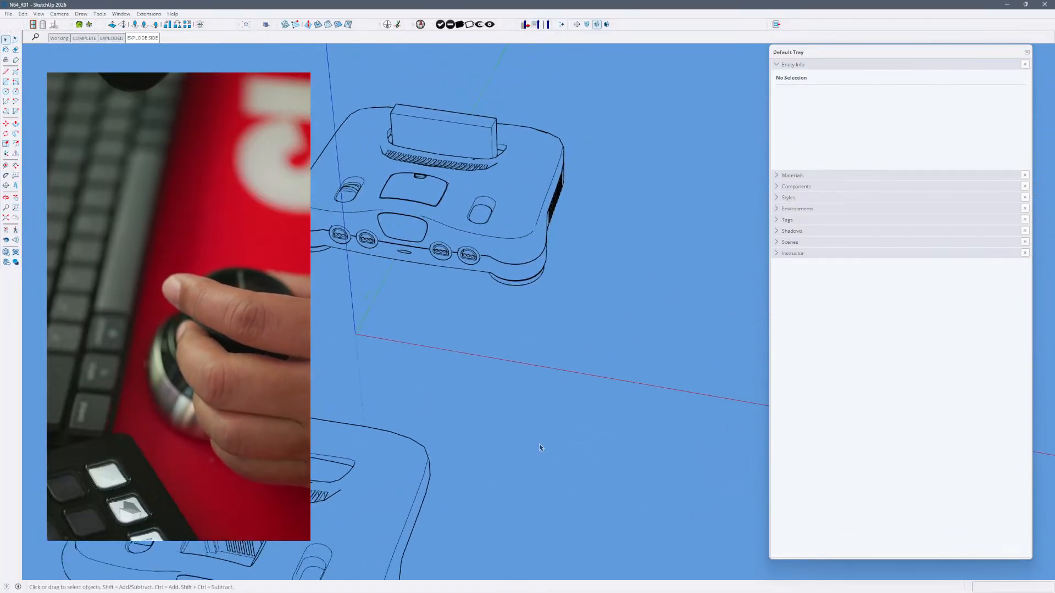
pyautogui.click(464, 333)
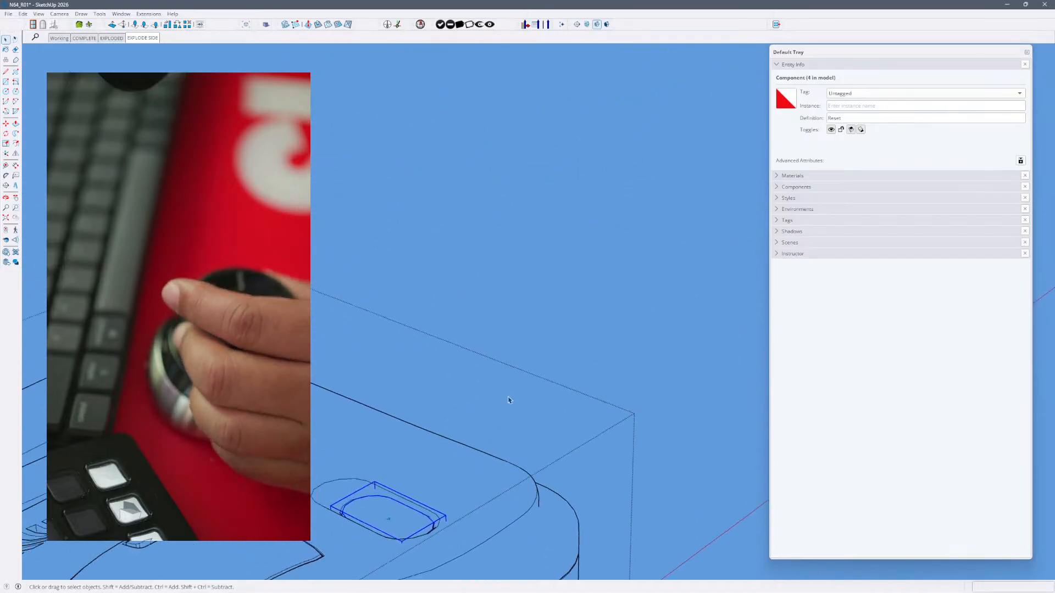
pyautogui.click(550, 450)
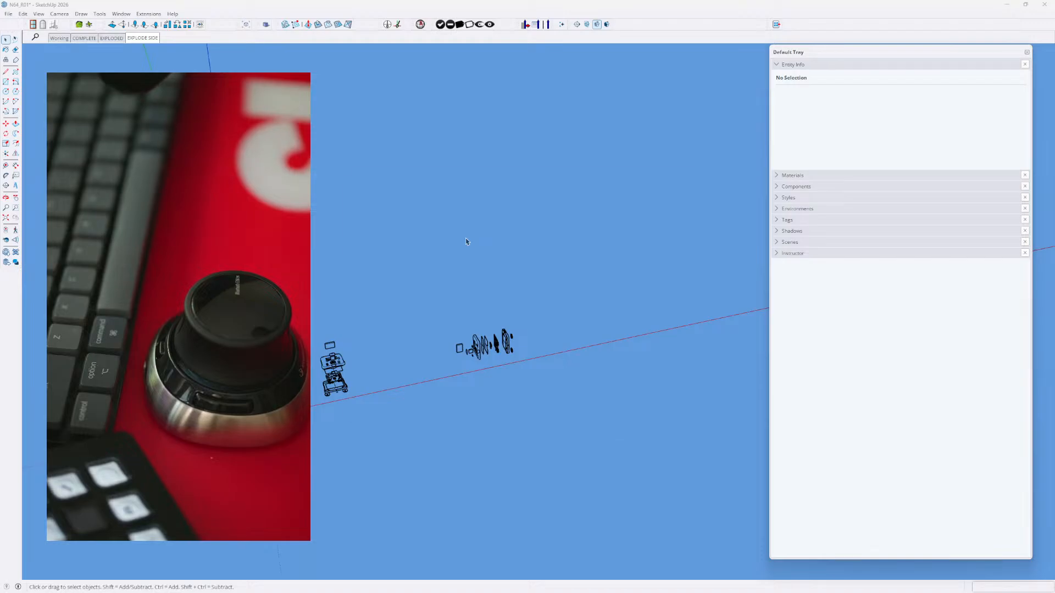
pyautogui.click(470, 389)
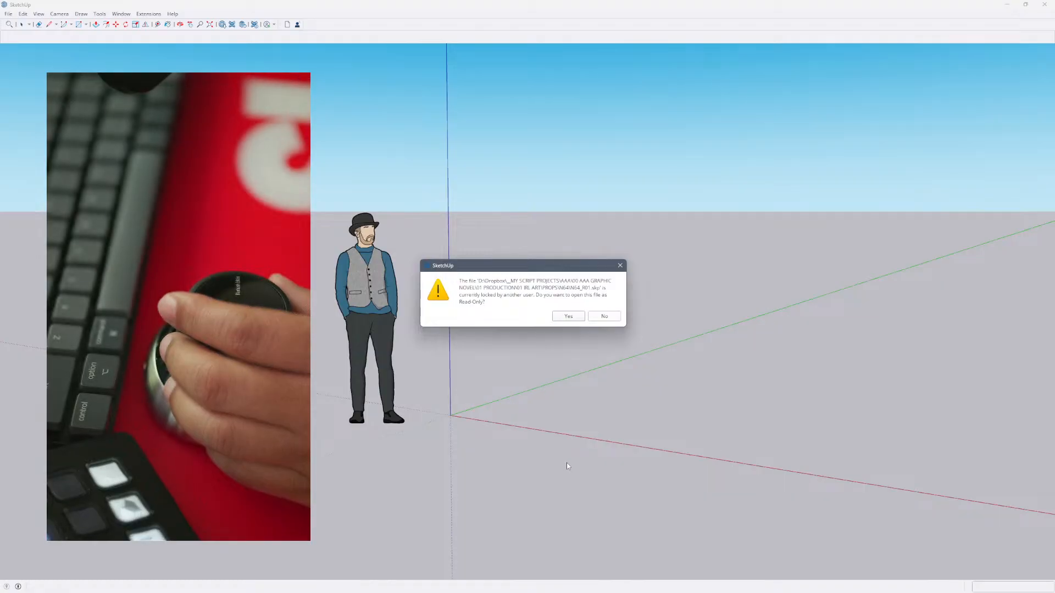
# - Open N64_R01.skp as read-only in SketchUp 2025 and enter the Reset component nested in the N64_Work group
pyautogui.click(568, 316)
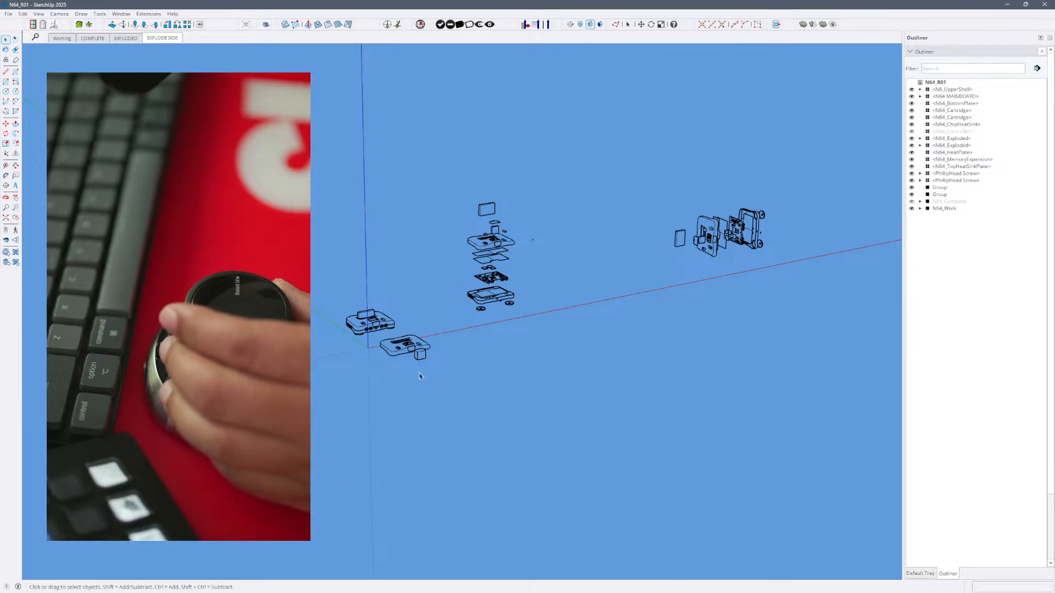
pyautogui.click(383, 328)
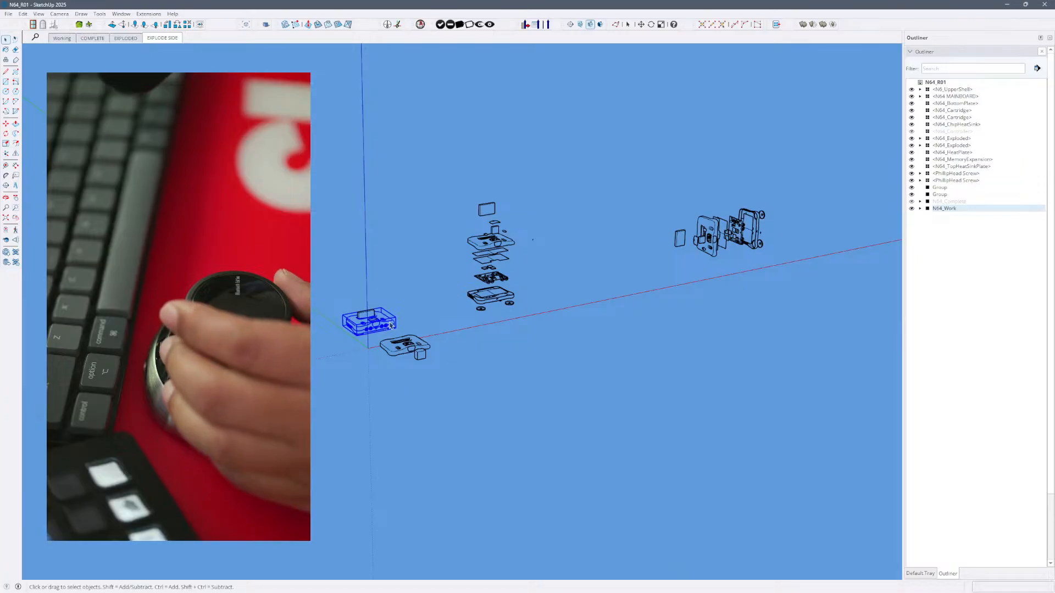
pyautogui.scroll(6, 390, 326)
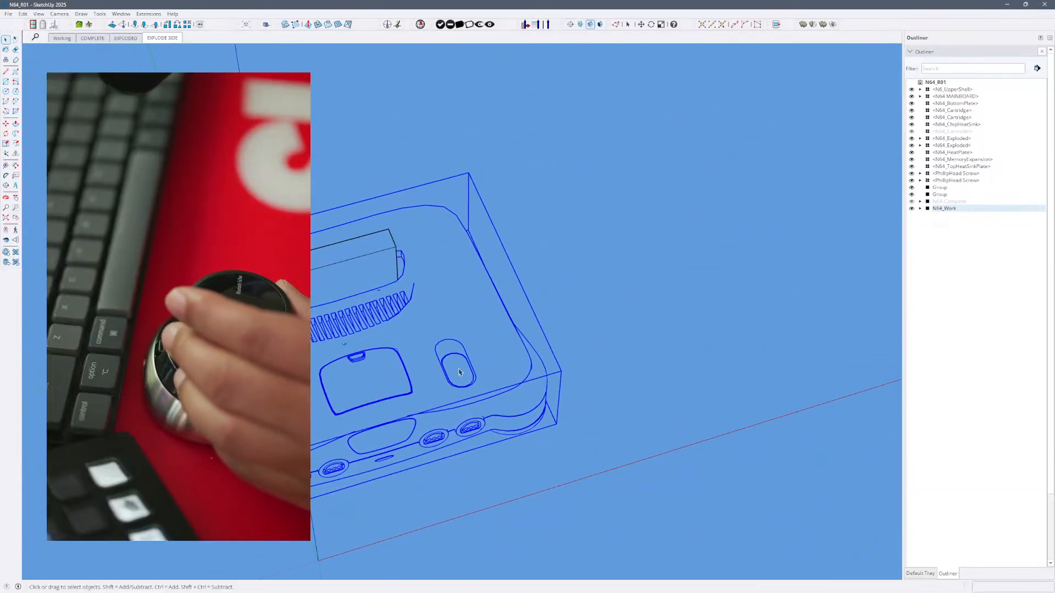
pyautogui.doubleClick(460, 372)
pyautogui.doubleClick(460, 376)
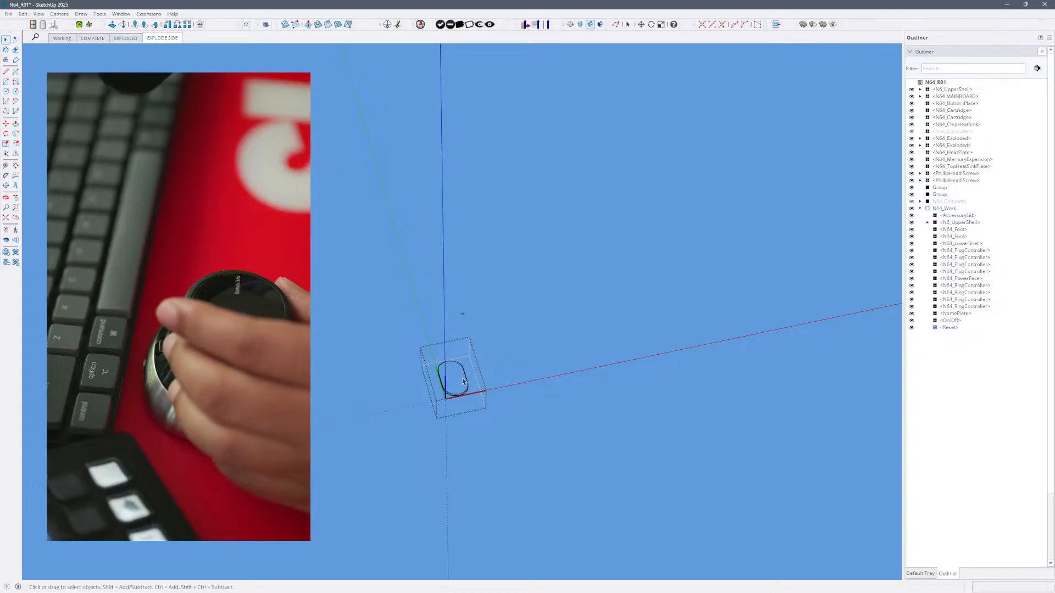
# - Step back out of the Reset component and the N64_Work group to the top level of the model
pyautogui.click(457, 373)
pyautogui.click(432, 363)
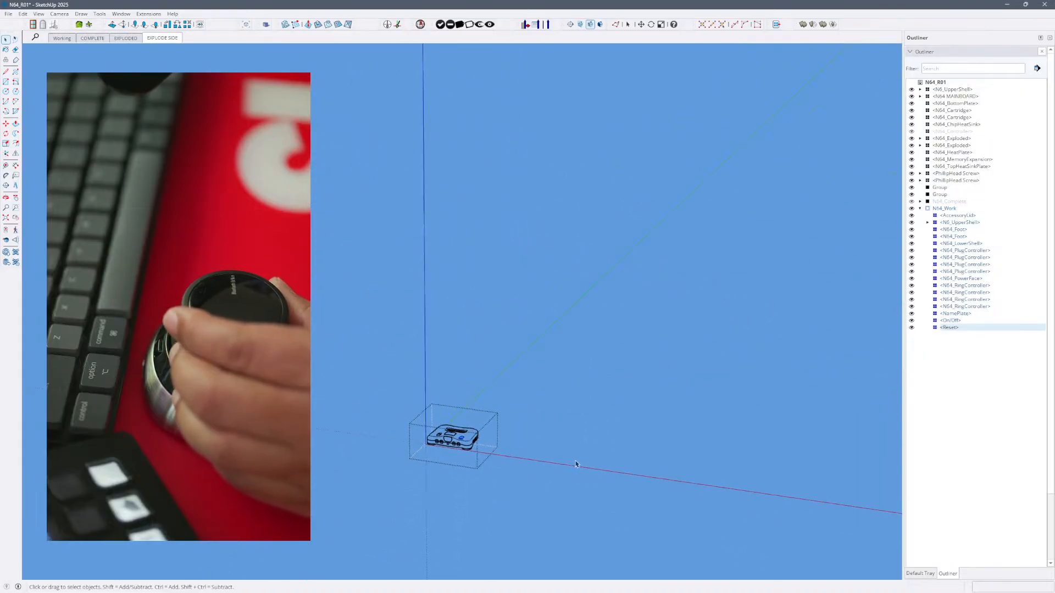
pyautogui.click(582, 462)
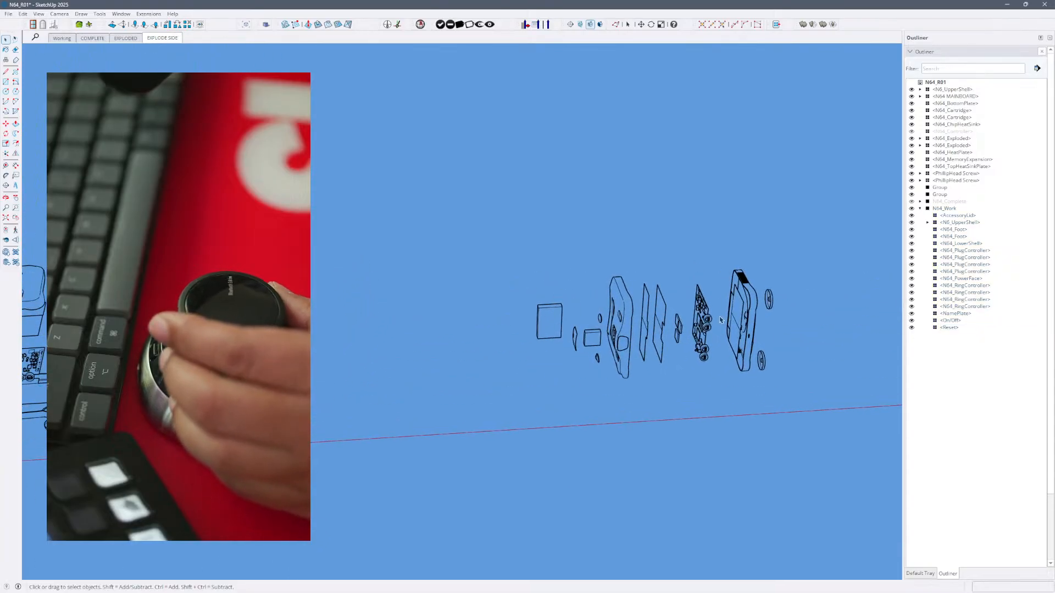
# - Enter the Reset component inside the sideways N64_Exploded assembly and step back out to the top level
pyautogui.doubleClick(618, 319)
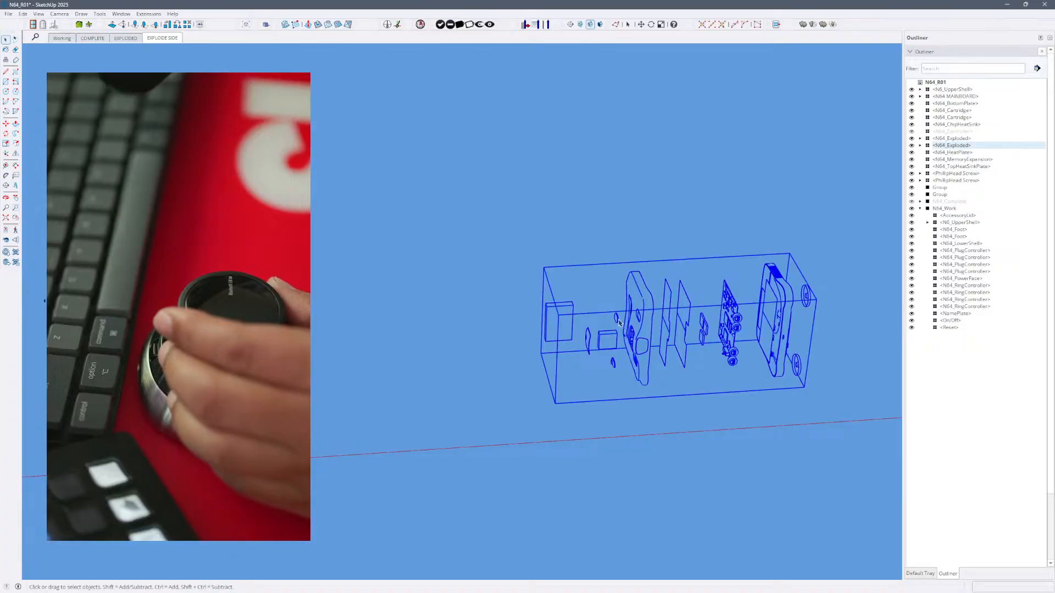
pyautogui.doubleClick(618, 320)
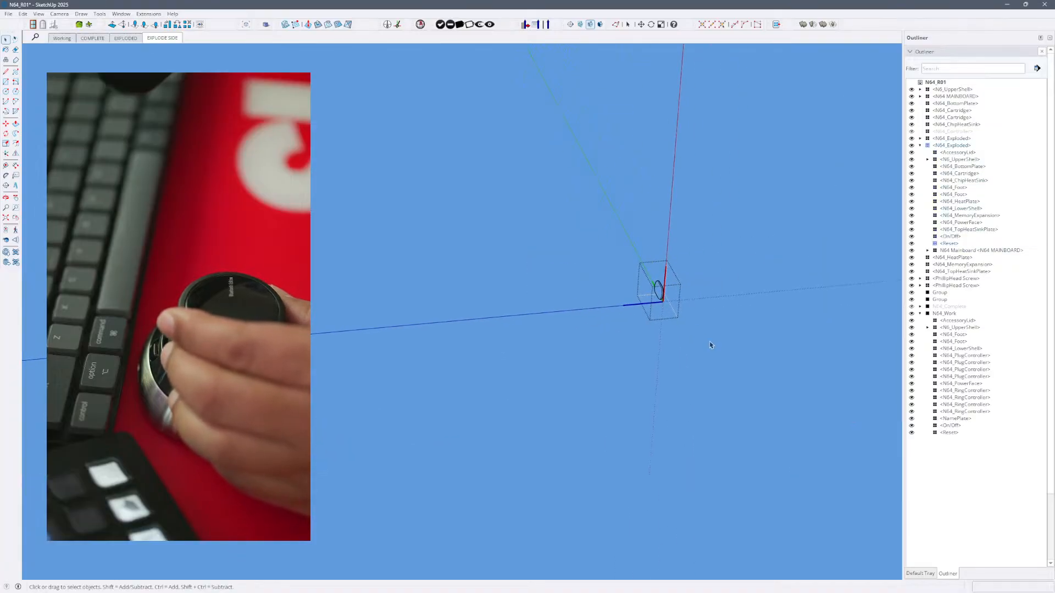
pyautogui.press('Escape')
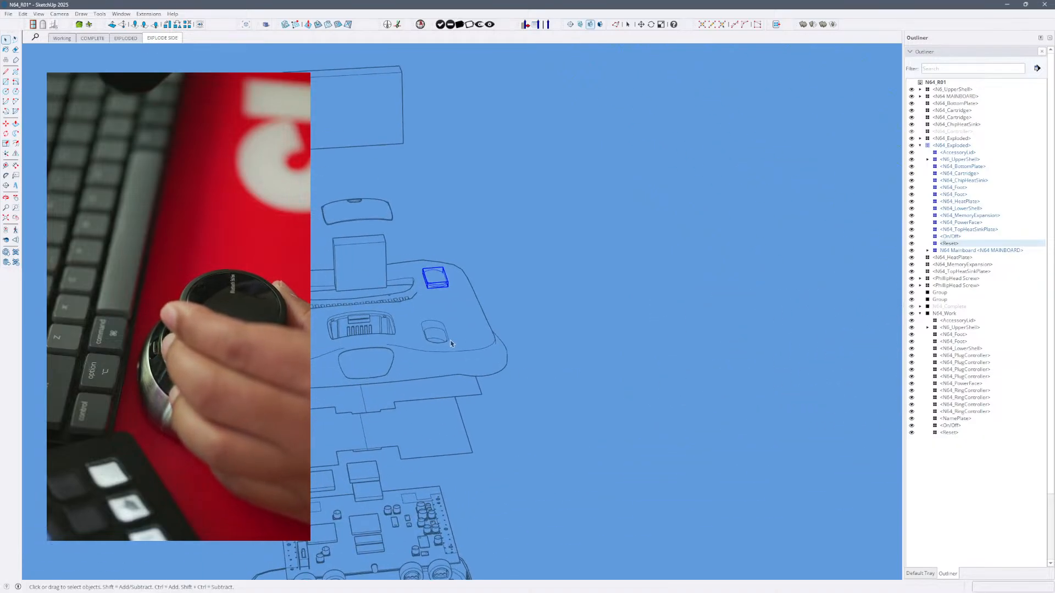
pyautogui.click(652, 349)
# - Enter the Reset component inside the vertical N64_Exploded assembly and return to the assembly level
pyautogui.doubleClick(441, 284)
pyautogui.doubleClick(441, 284)
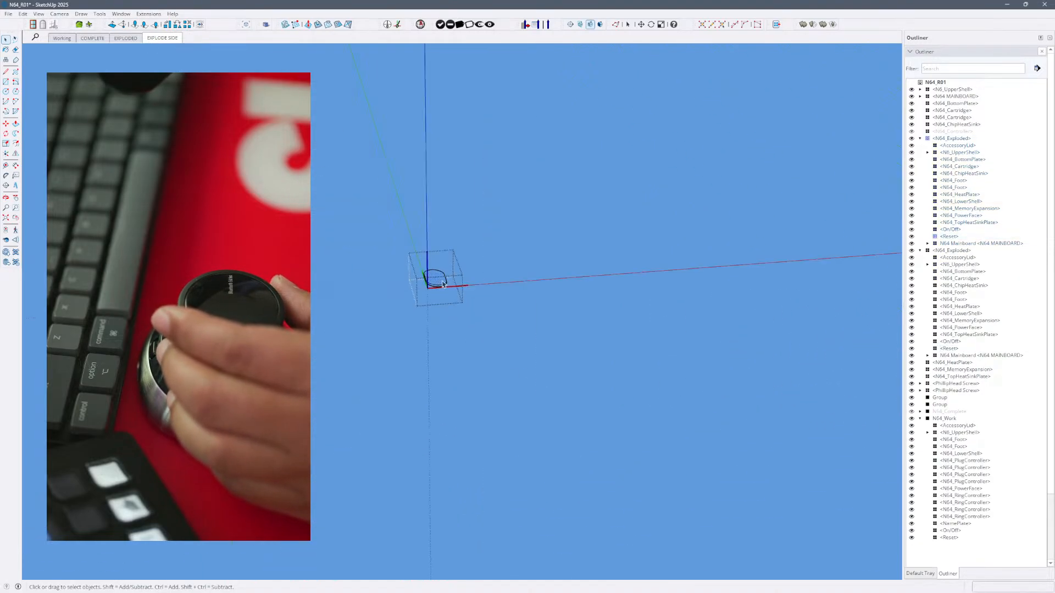
pyautogui.click(483, 323)
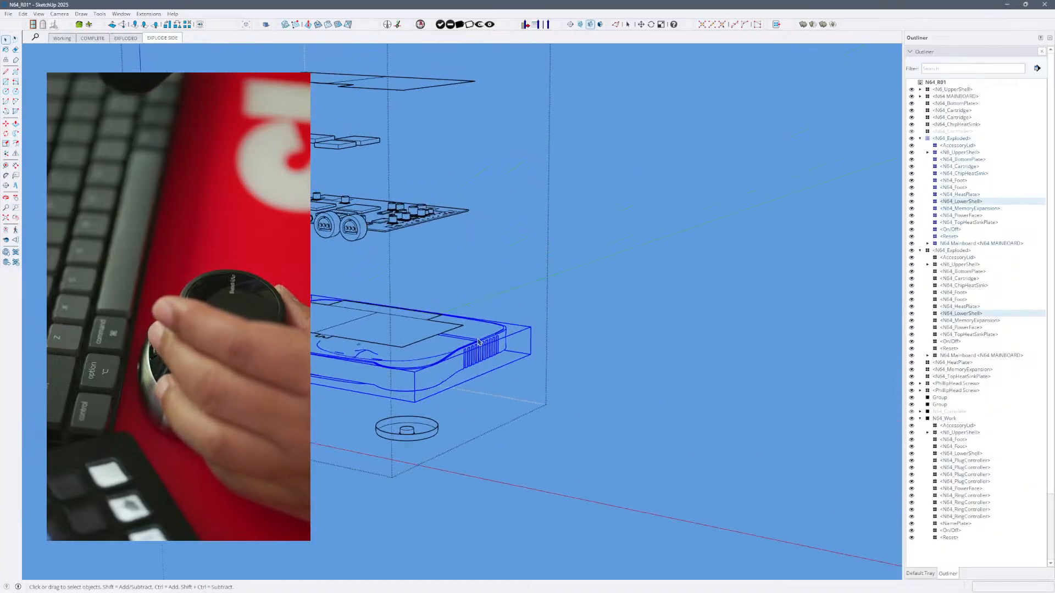
# - Open the N64_BottomPlate in the vertical exploded assembly for editing and step back out to the top level
pyautogui.doubleClick(387, 374)
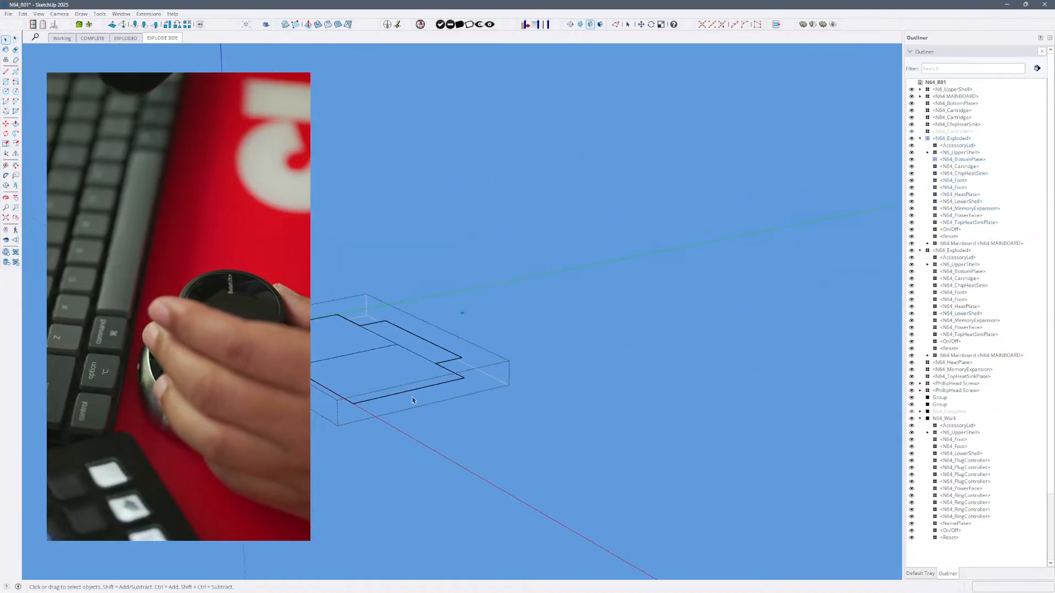
pyautogui.press('Escape')
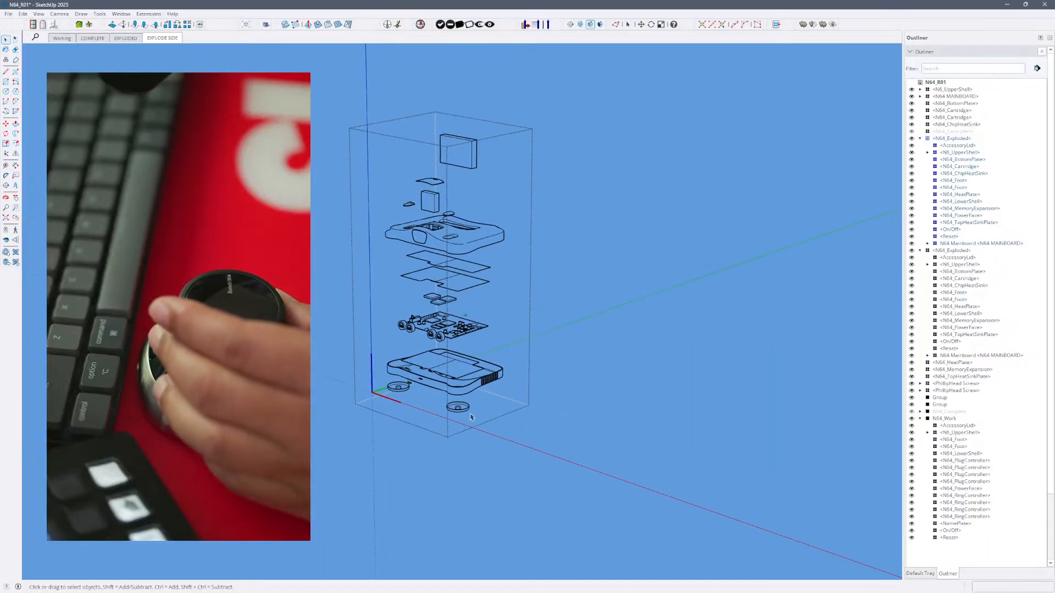
pyautogui.click(460, 412)
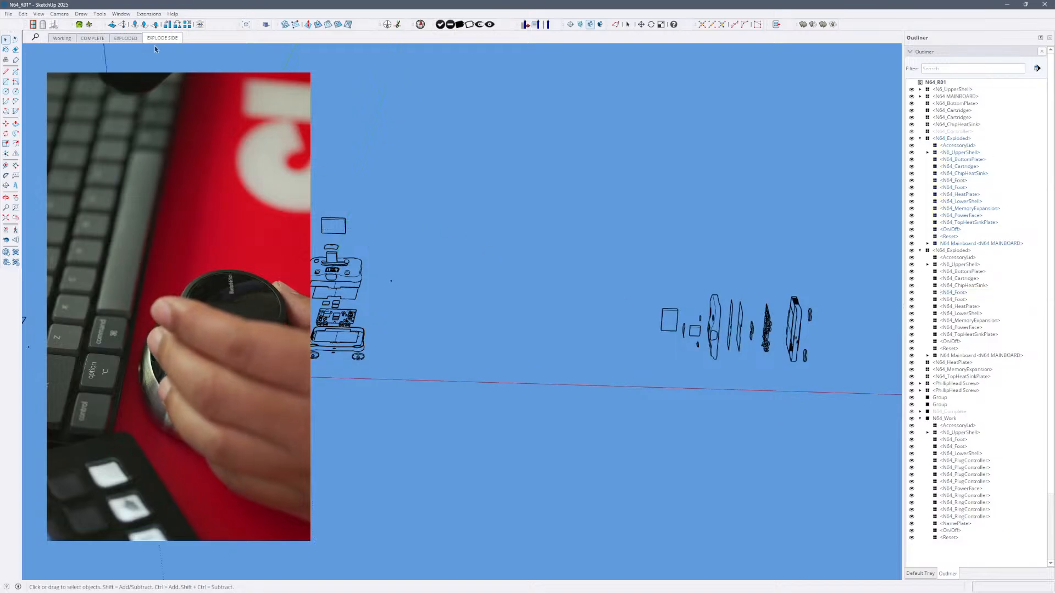
# - Switch to the Working scene, enter the Reset component in N64_Work, and step back out to the top level
pyautogui.click(69, 39)
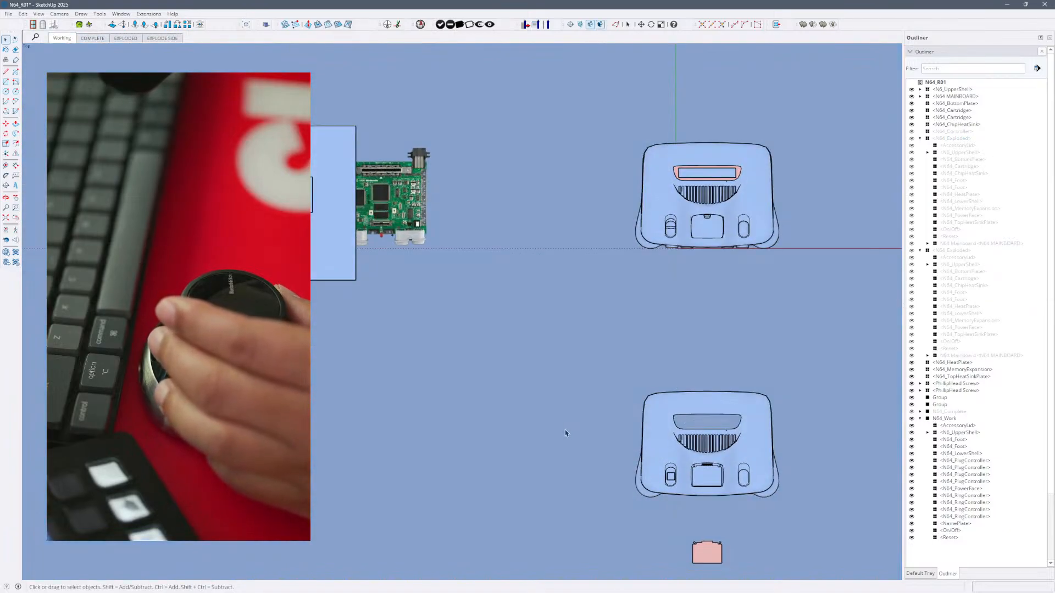
pyautogui.doubleClick(746, 482)
pyautogui.doubleClick(746, 230)
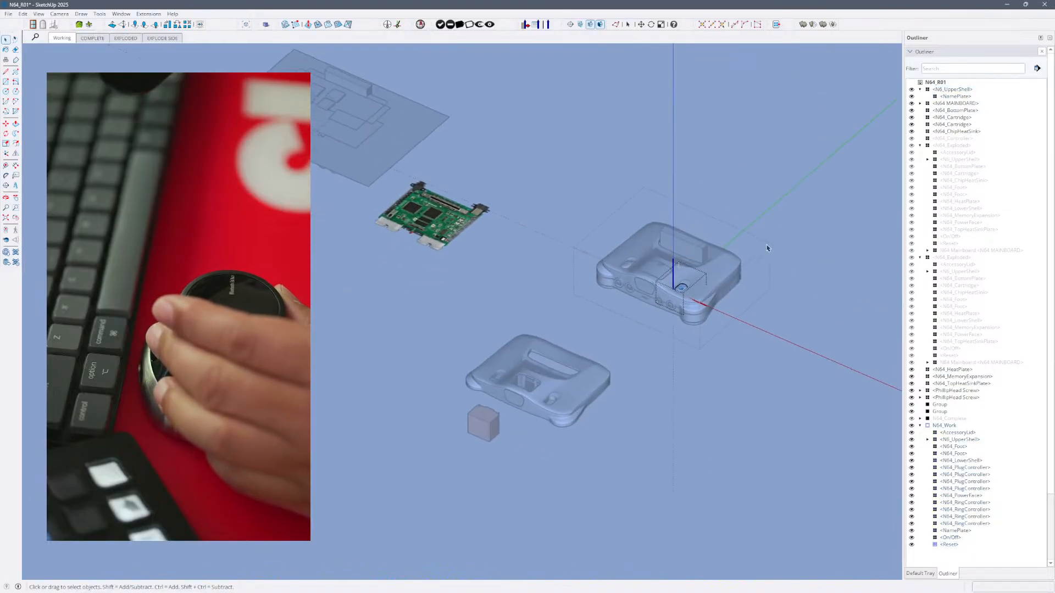
pyautogui.click(710, 292)
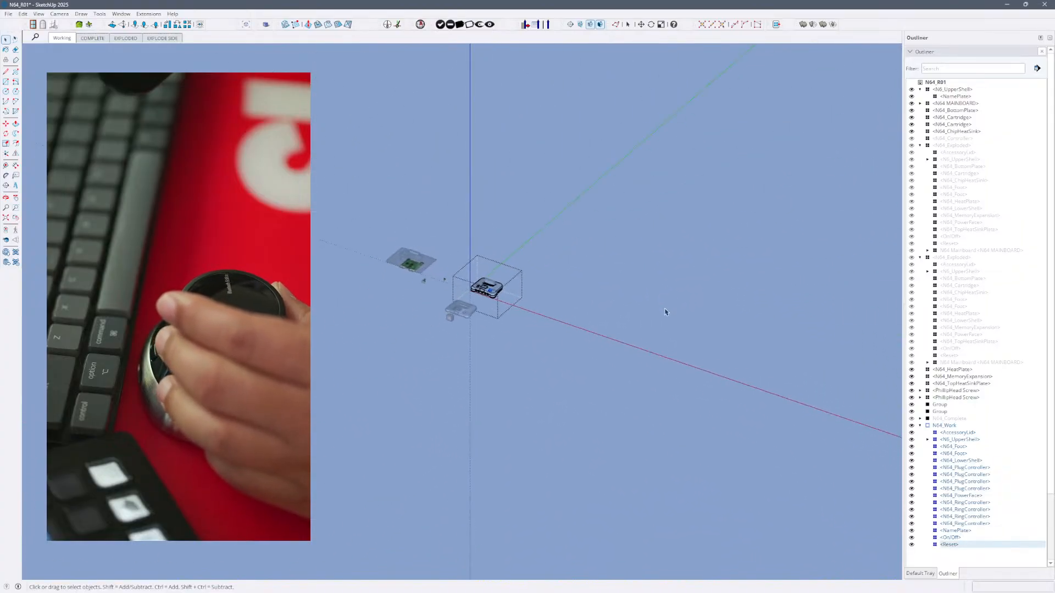
pyautogui.click(711, 308)
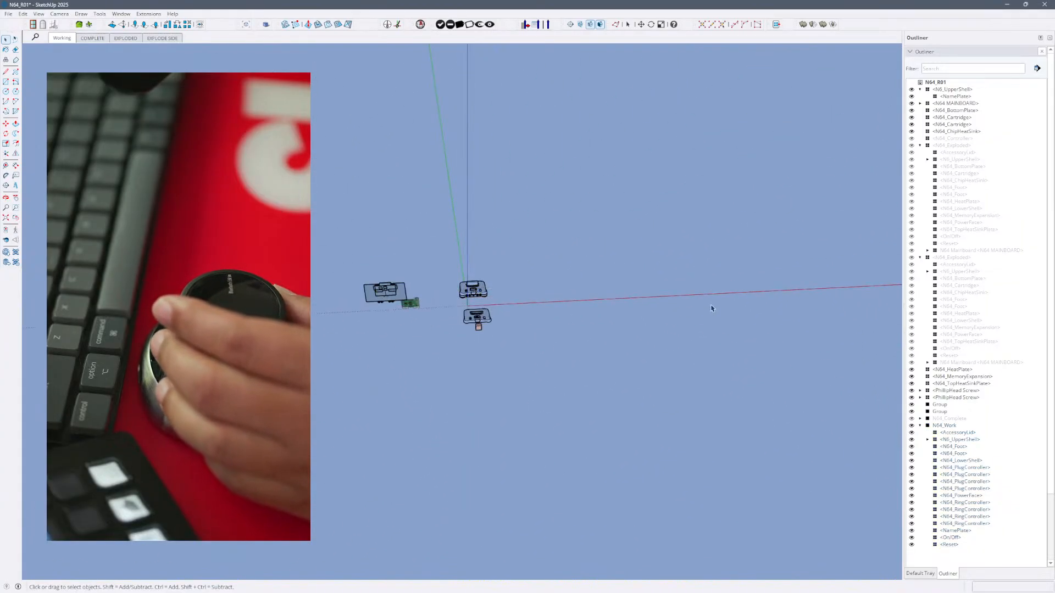
# - Switch to the EXPLODE SIDE scene, enter the Reset component in N64_Work, and leave it again
pyautogui.click(172, 41)
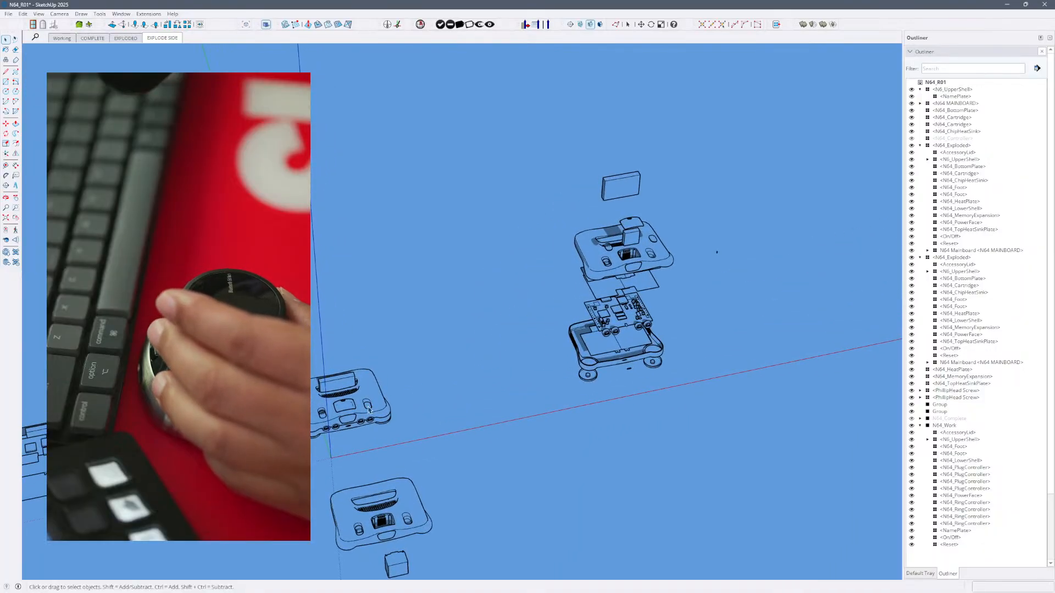
pyautogui.doubleClick(369, 409)
pyautogui.doubleClick(369, 406)
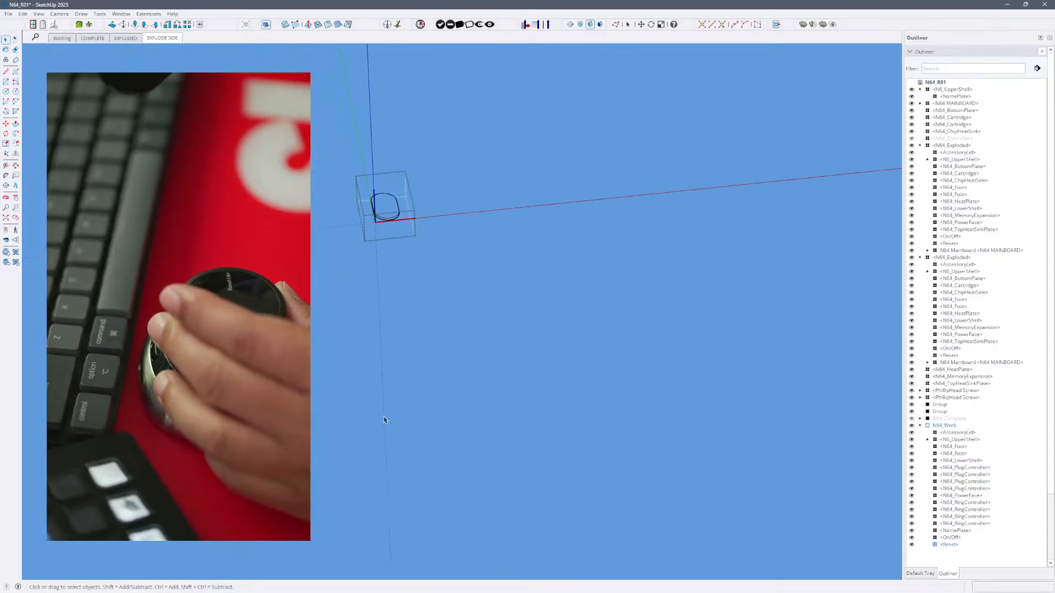
pyautogui.click(433, 276)
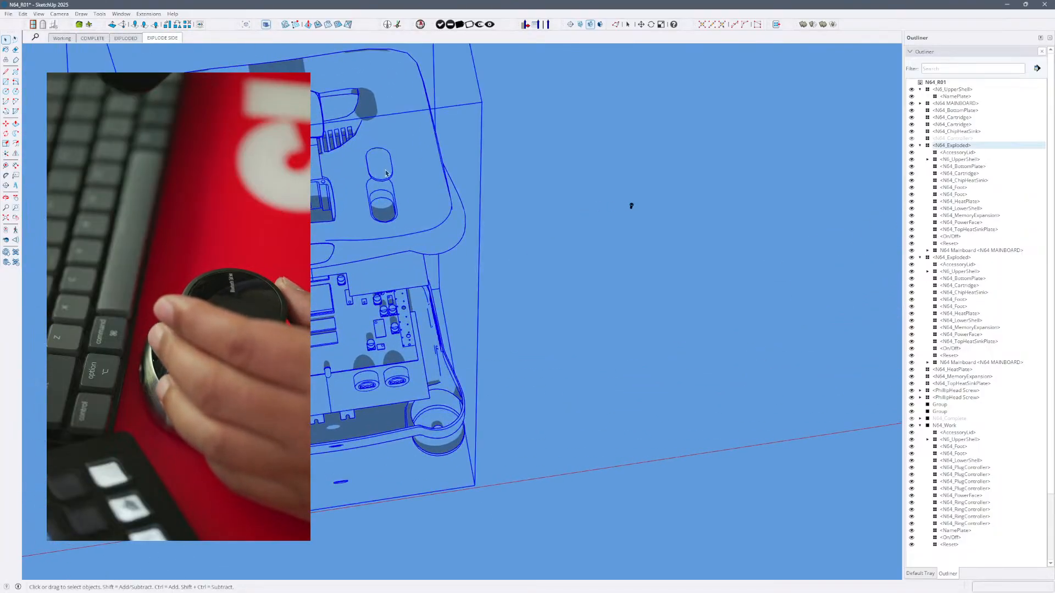
# - Enter the Reset components of the vertical and the sideways N64_Exploded assemblies in turn
pyautogui.doubleClick(386, 173)
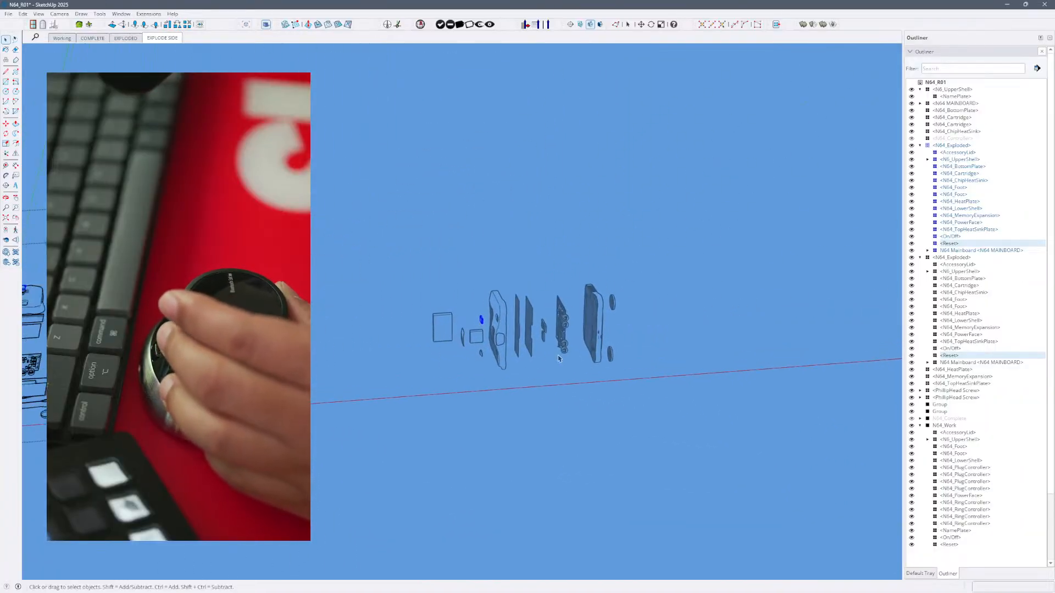
pyautogui.click(564, 392)
pyautogui.doubleClick(564, 391)
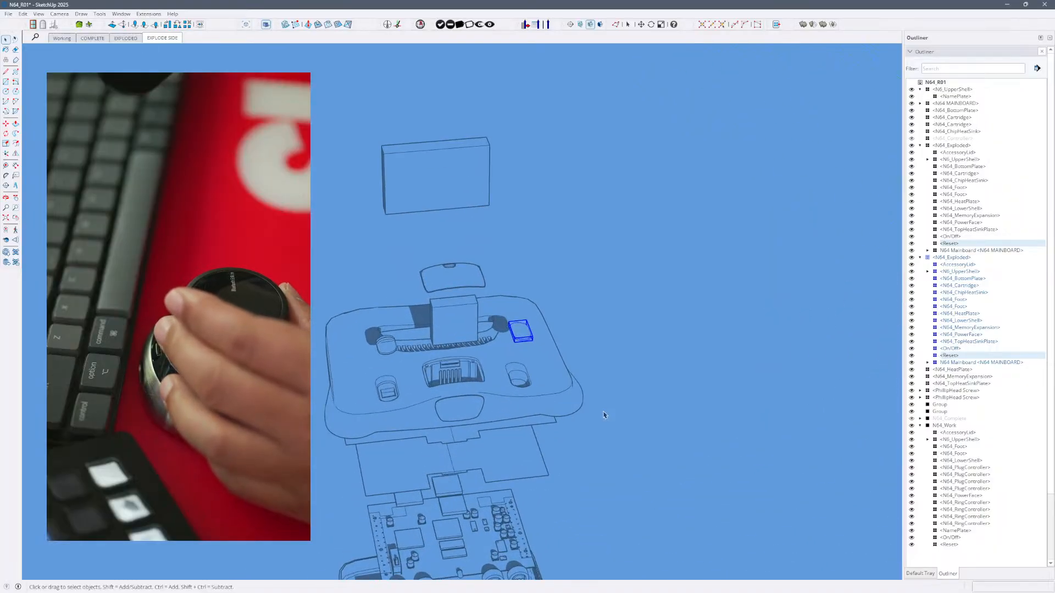
# - Leave the sideways assembly, enter the Reset component of the vertical N64_Exploded assembly, and return to the top level
pyautogui.click(580, 418)
pyautogui.click(565, 422)
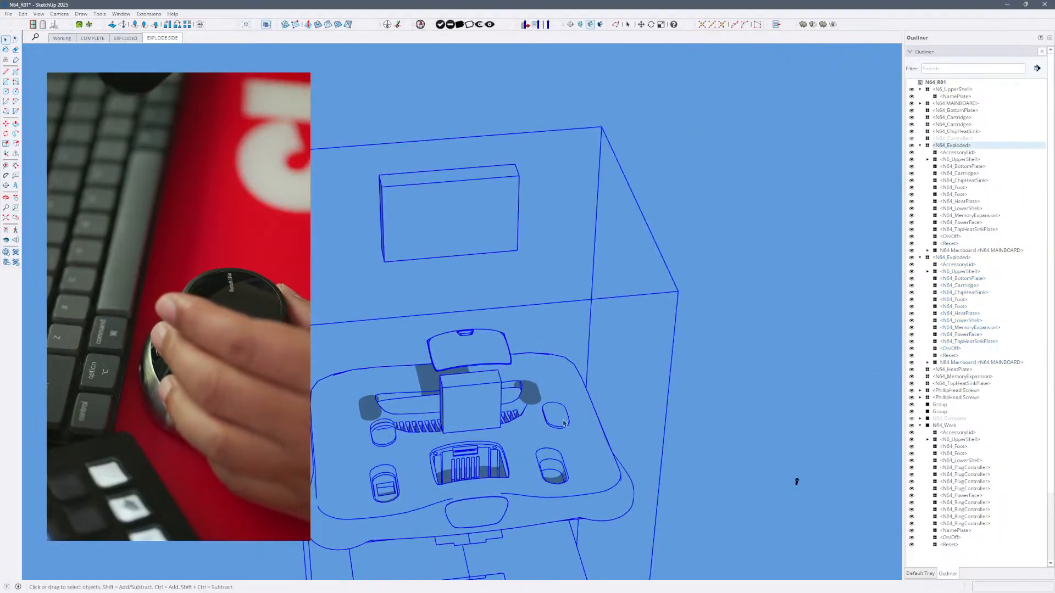
pyautogui.doubleClick(565, 423)
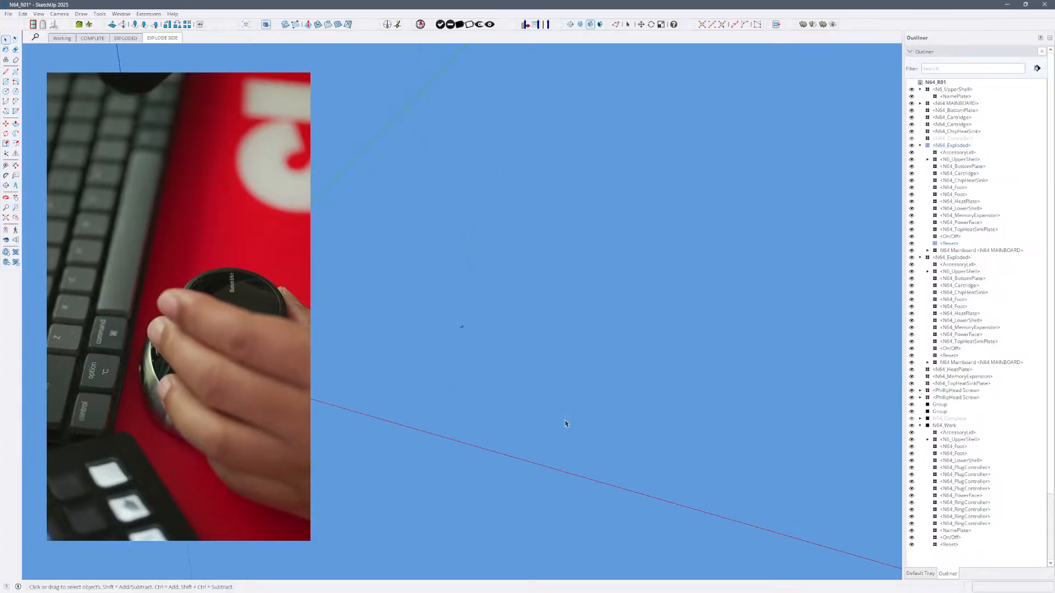
pyautogui.click(363, 488)
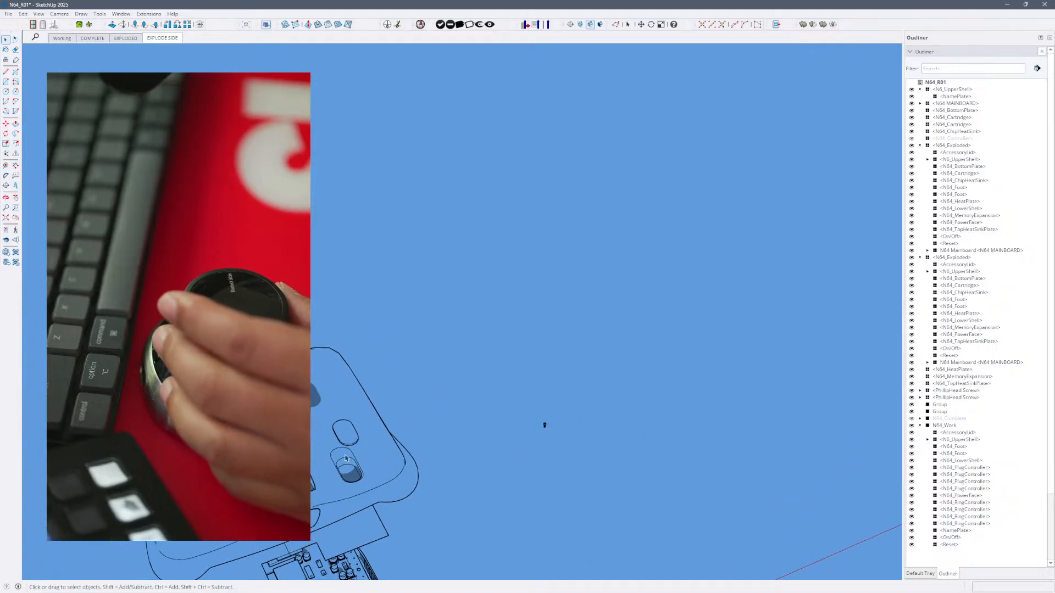
# - Open the vertical N64_Exploded assembly for editing and alternately select its Reset button and N6_UpperShell
pyautogui.doubleClick(347, 441)
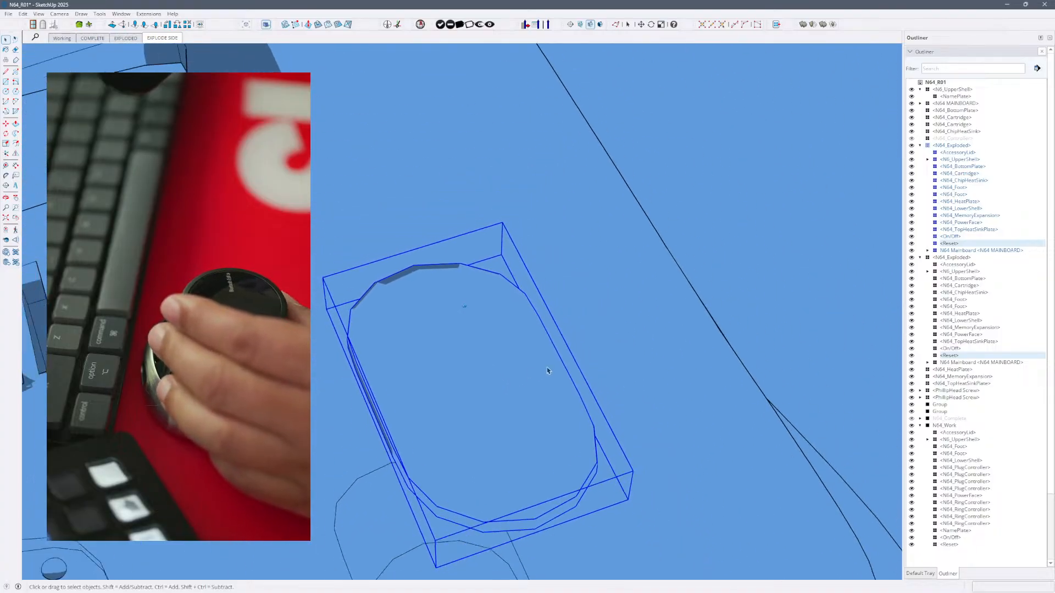
pyautogui.click(589, 351)
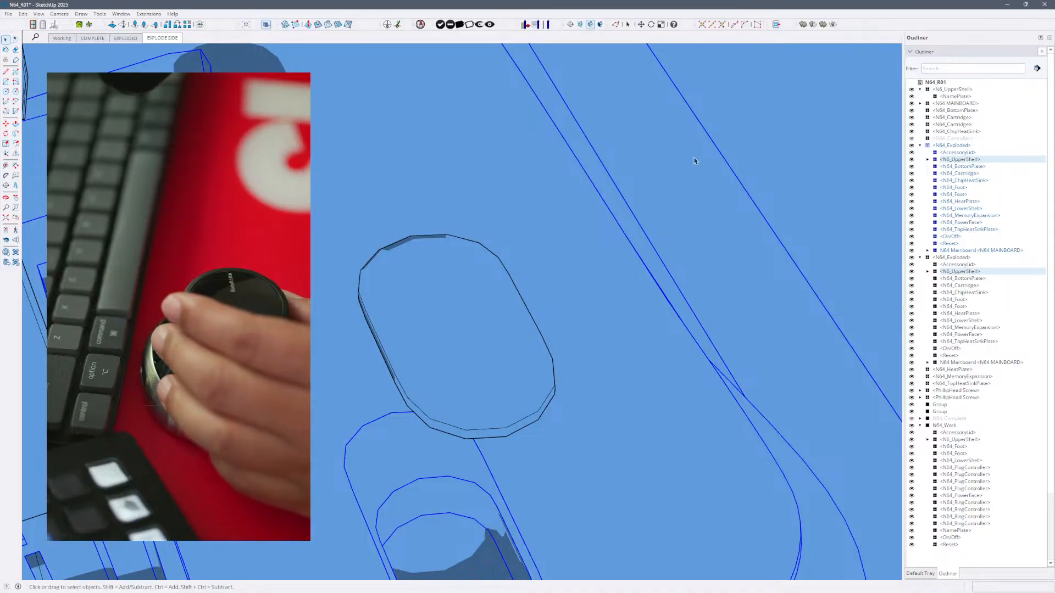
pyautogui.click(771, 146)
pyautogui.click(494, 276)
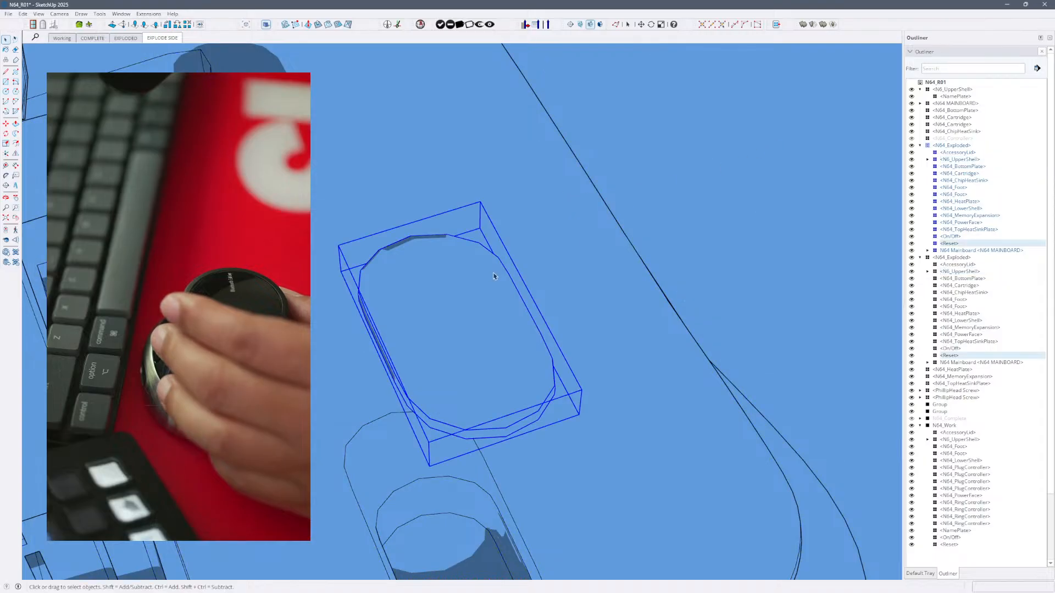
pyautogui.click(631, 316)
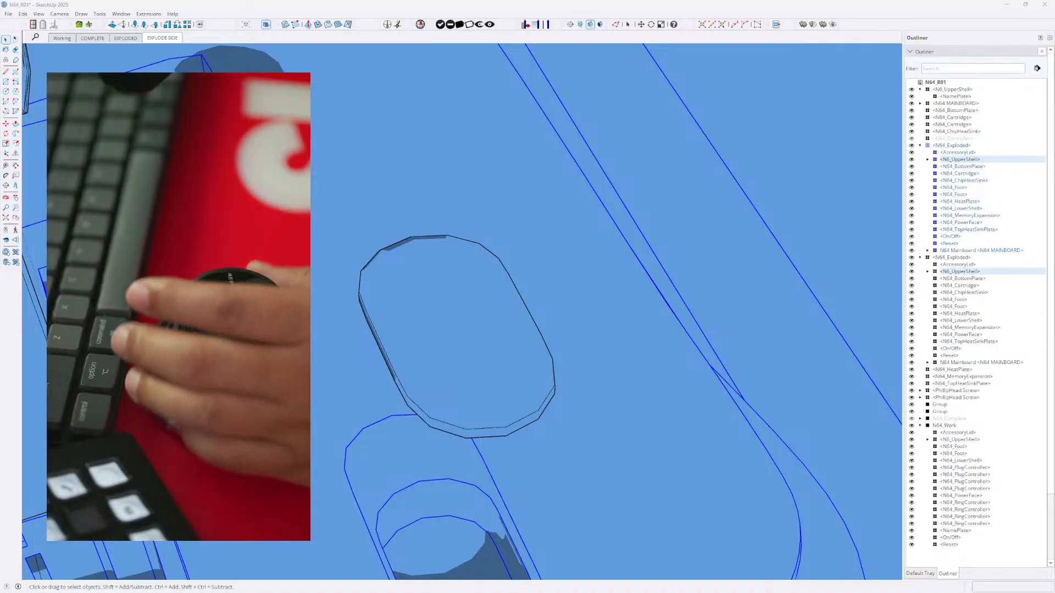
pyautogui.click(529, 386)
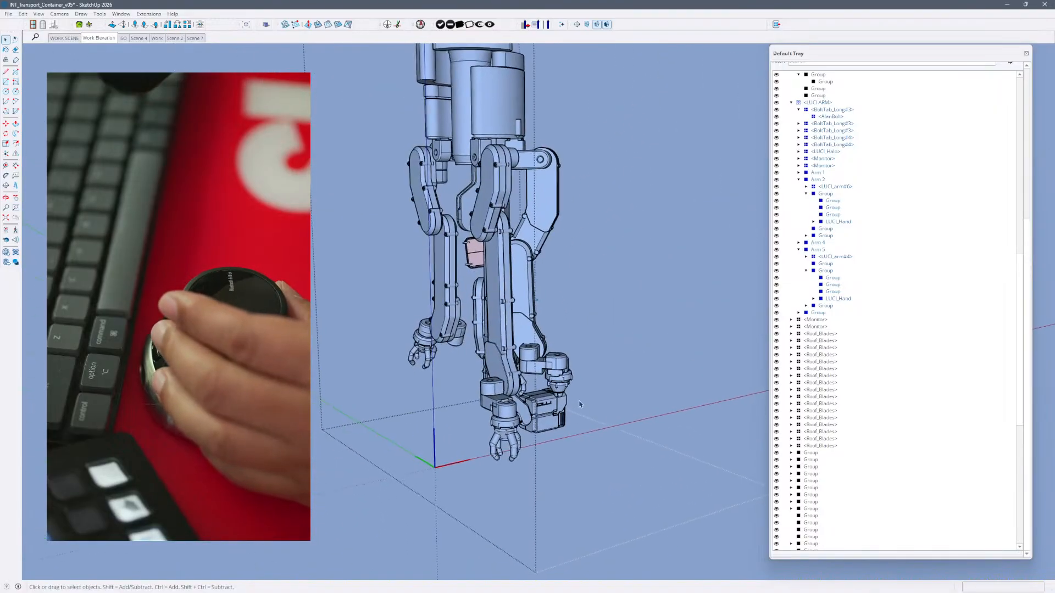
# - Leave the LUCI ARM component, open it again for editing with Arm 1 selected, and return to the container level
pyautogui.click(477, 405)
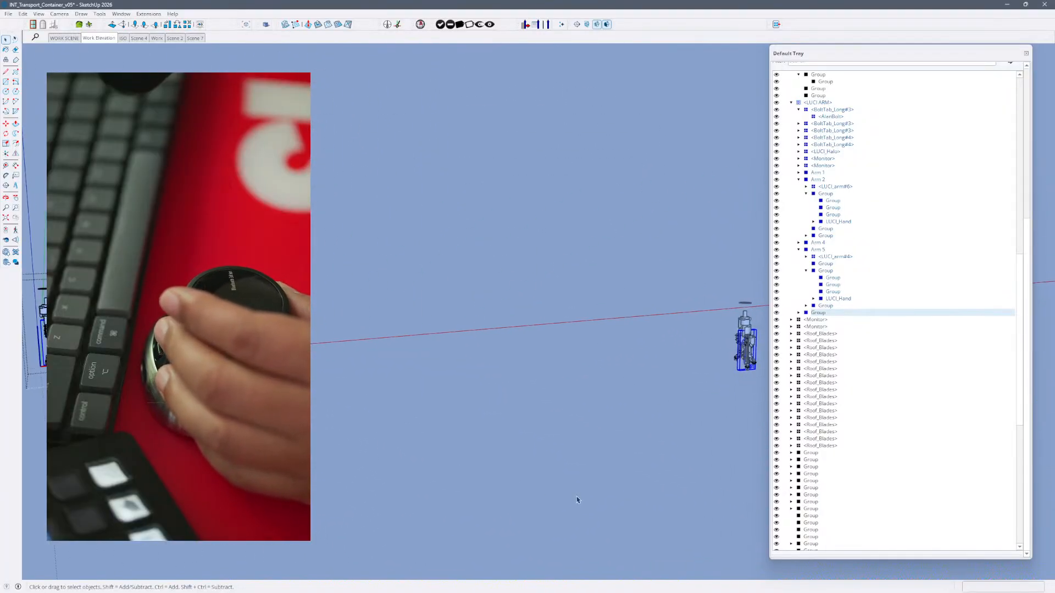
pyautogui.click(730, 386)
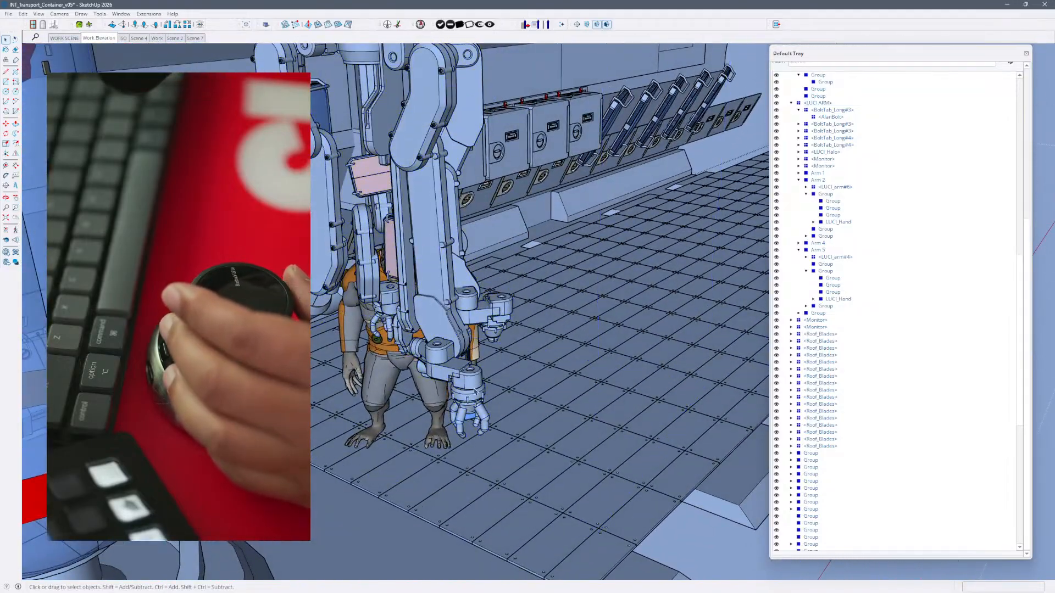
pyautogui.doubleClick(474, 390)
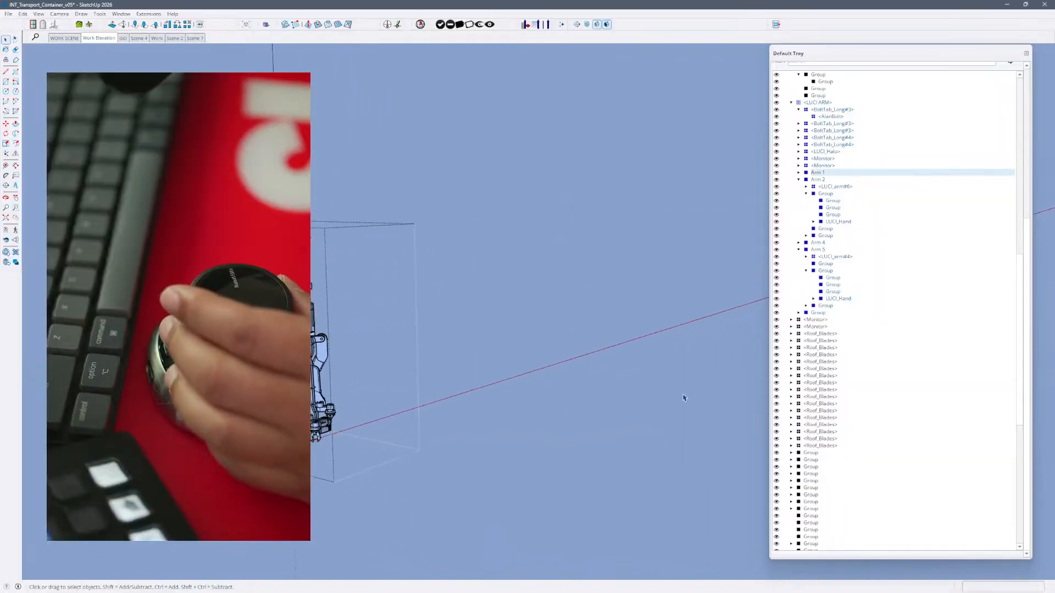
pyautogui.click(635, 331)
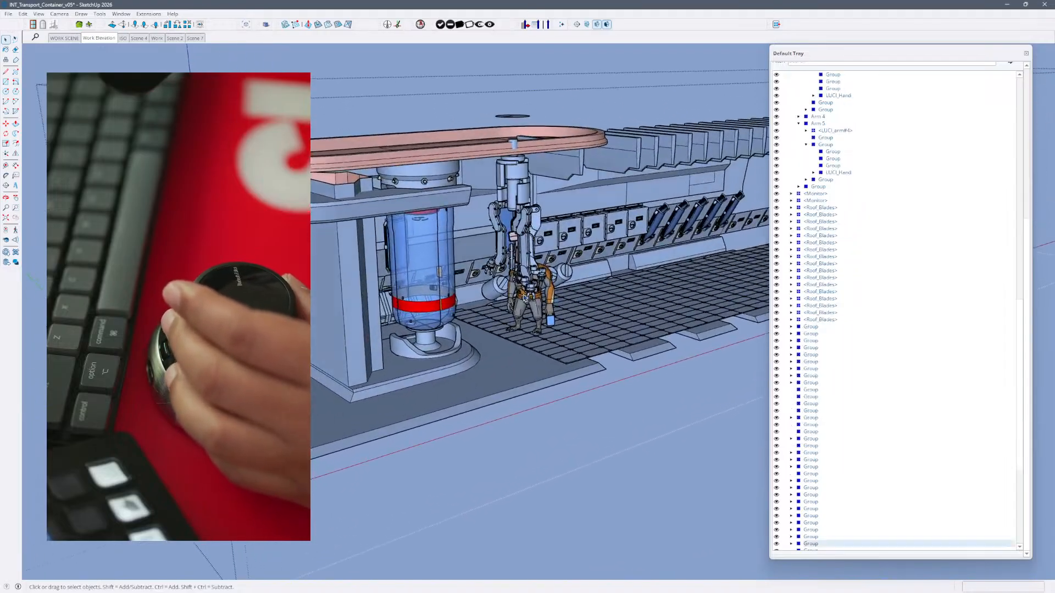
# - Alternately select LUCI ARM and the gorilla figure, enter the LUCI ARM component, and leave it again
pyautogui.click(510, 312)
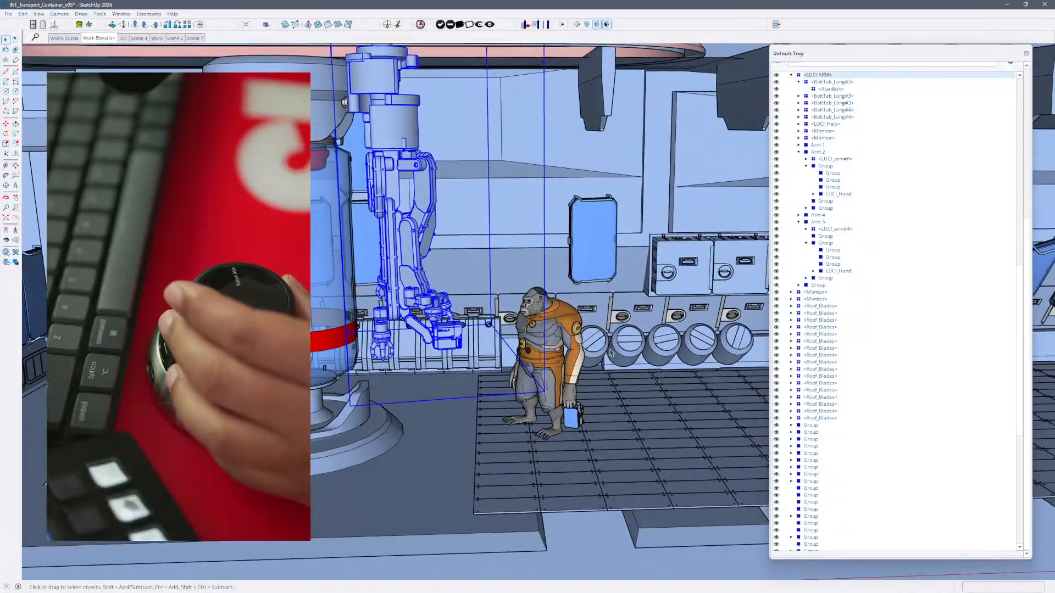
pyautogui.click(577, 360)
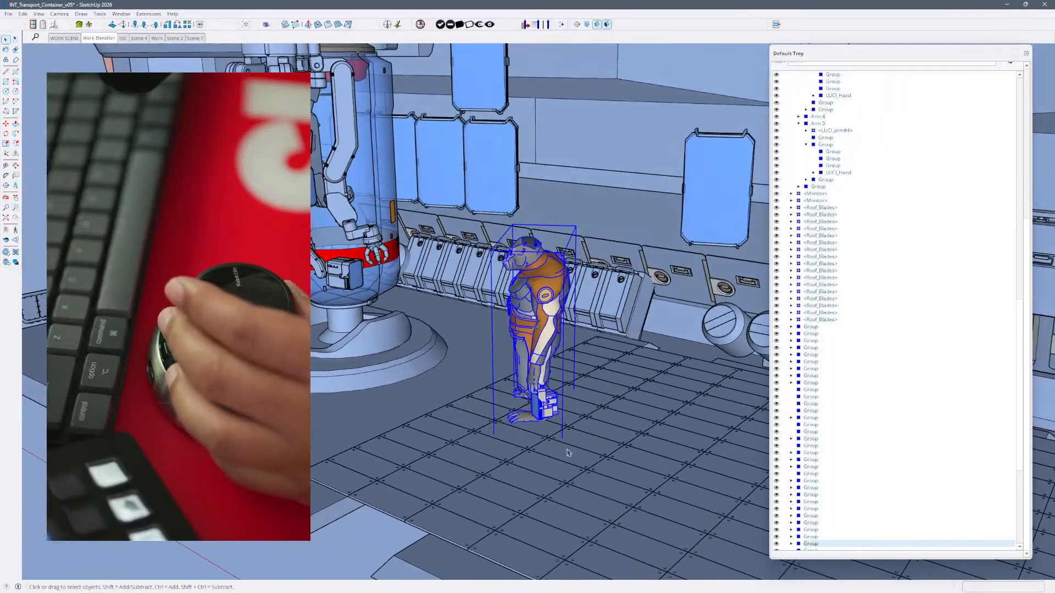
pyautogui.click(376, 322)
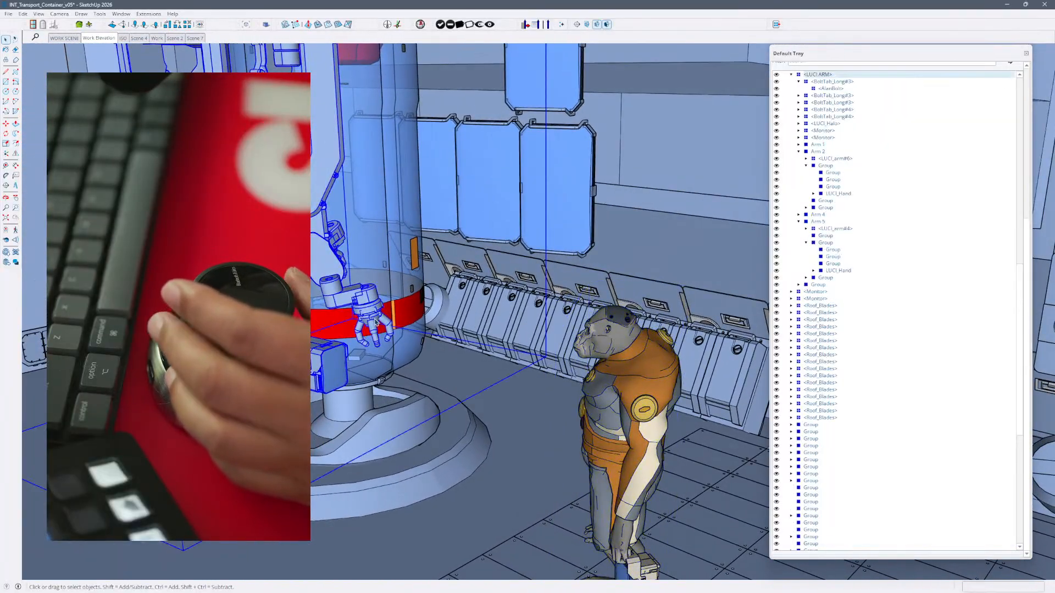
pyautogui.doubleClick(376, 321)
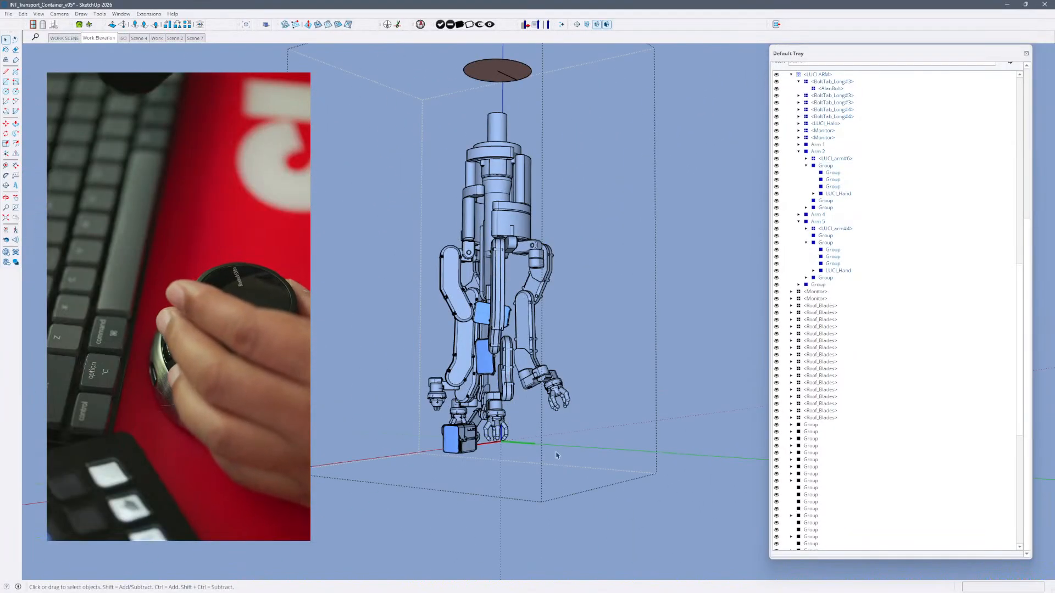
pyautogui.press('Escape')
pyautogui.click(557, 456)
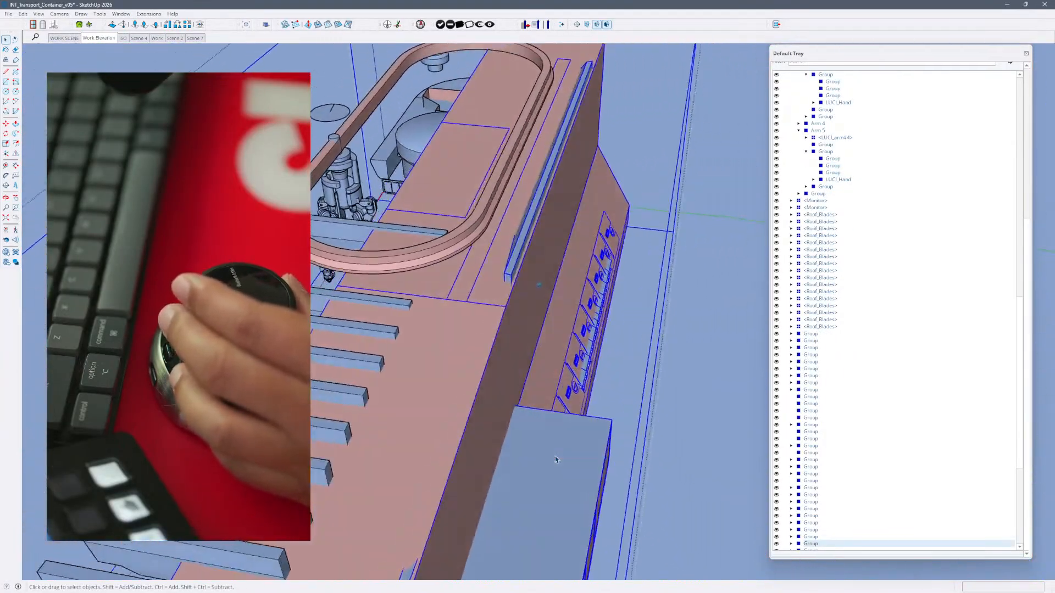
# - Leave the Container component, switch to Scene 7, and select the whole container at the top level
pyautogui.click(549, 358)
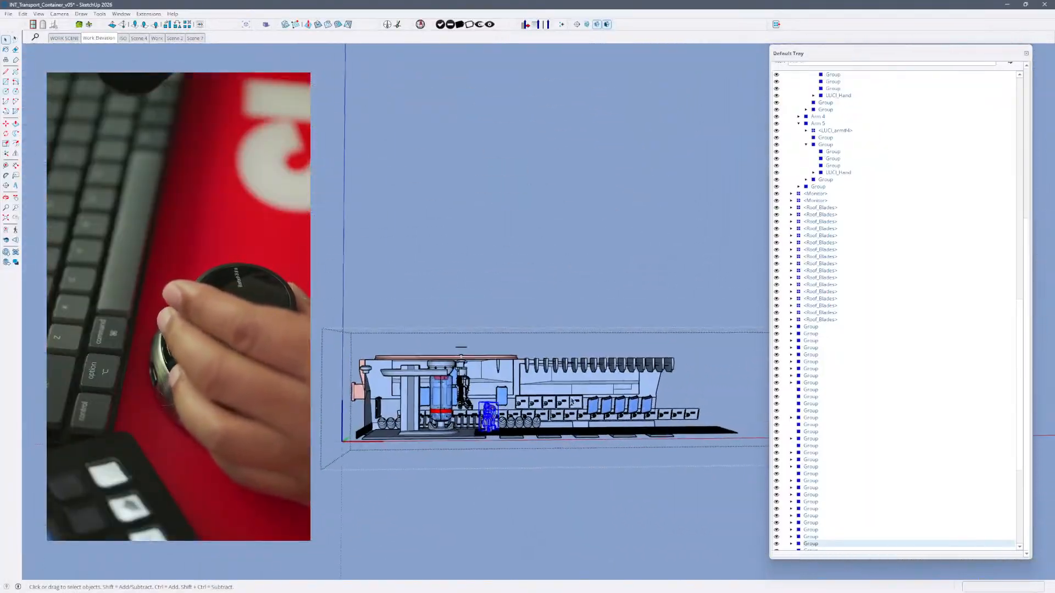
pyautogui.click(605, 440)
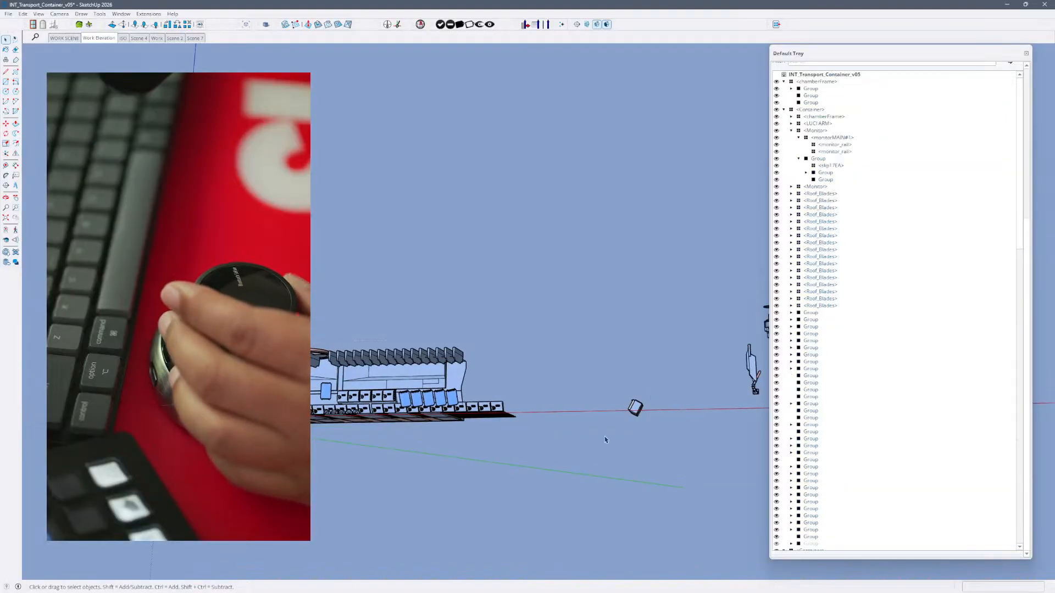
pyautogui.click(197, 39)
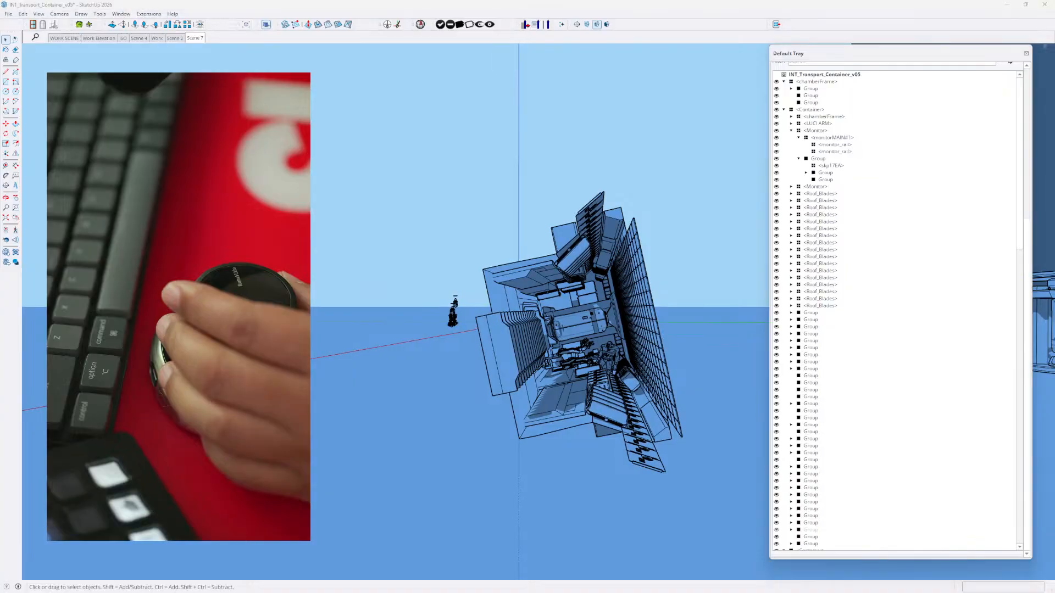
pyautogui.click(626, 274)
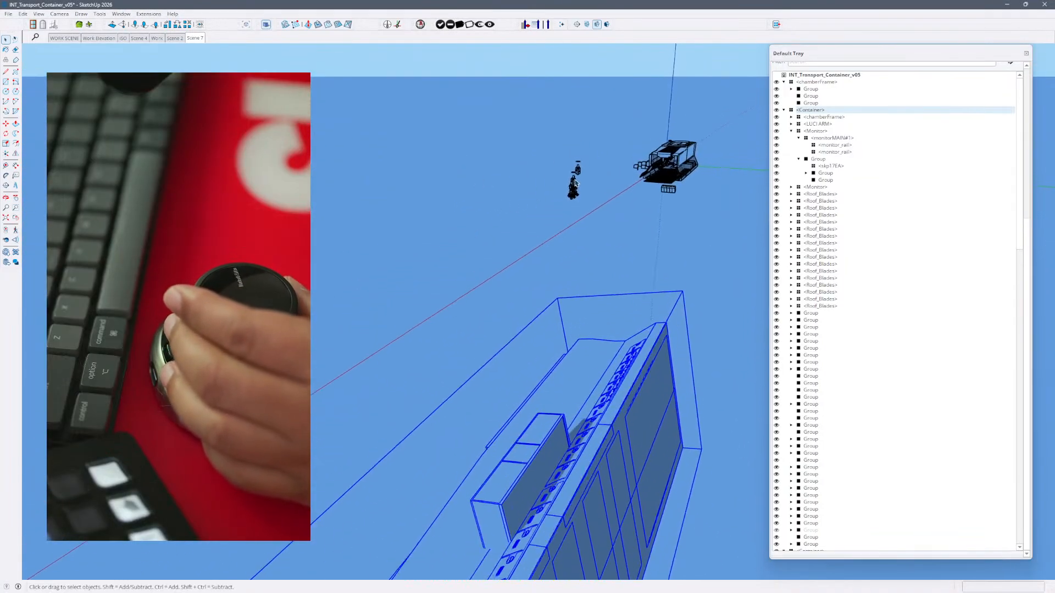
pyautogui.click(573, 201)
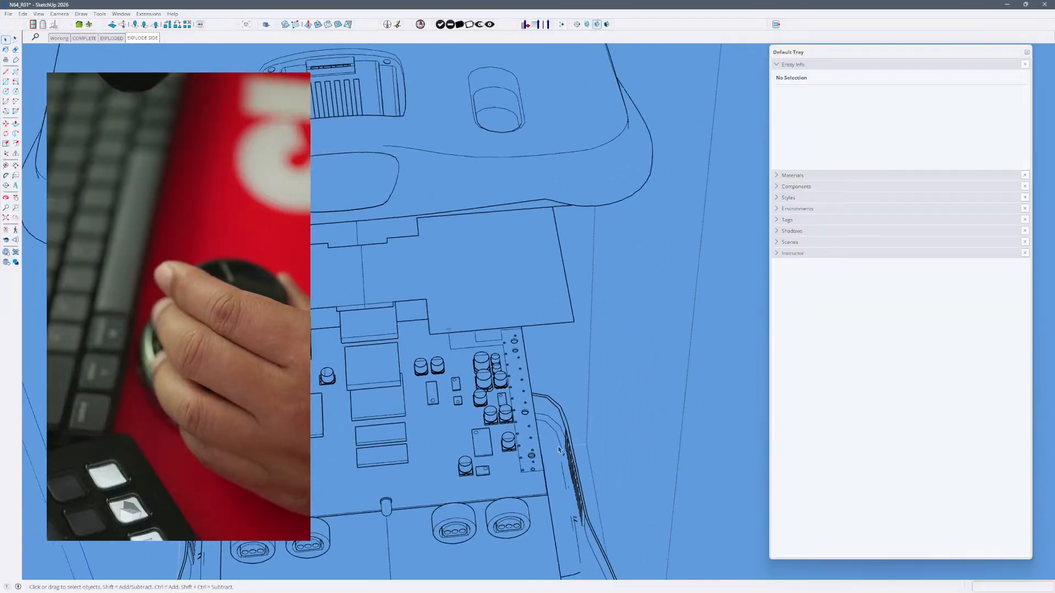
# - Select and deselect an N64_Foot in the exploded console, close the Default Tray, and return from the reference photo to the model
pyautogui.click(538, 454)
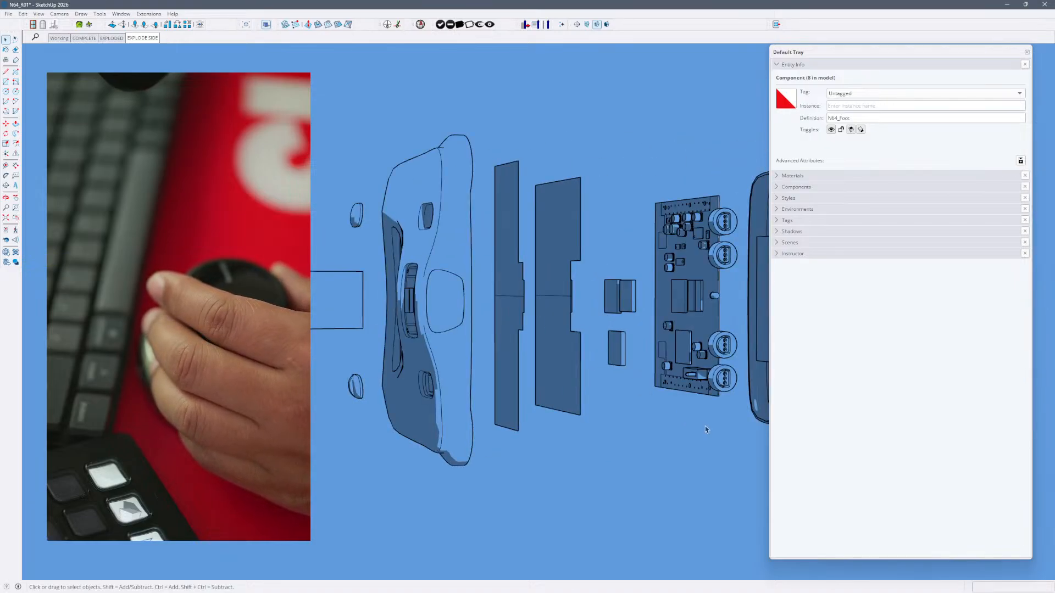
pyautogui.click(708, 428)
pyautogui.click(1026, 52)
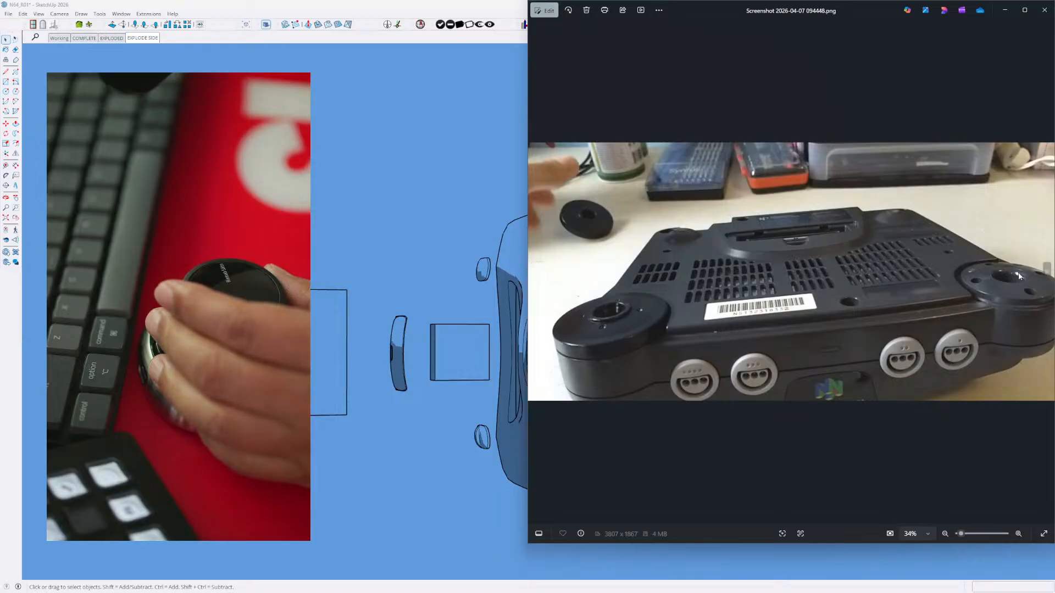
pyautogui.click(462, 431)
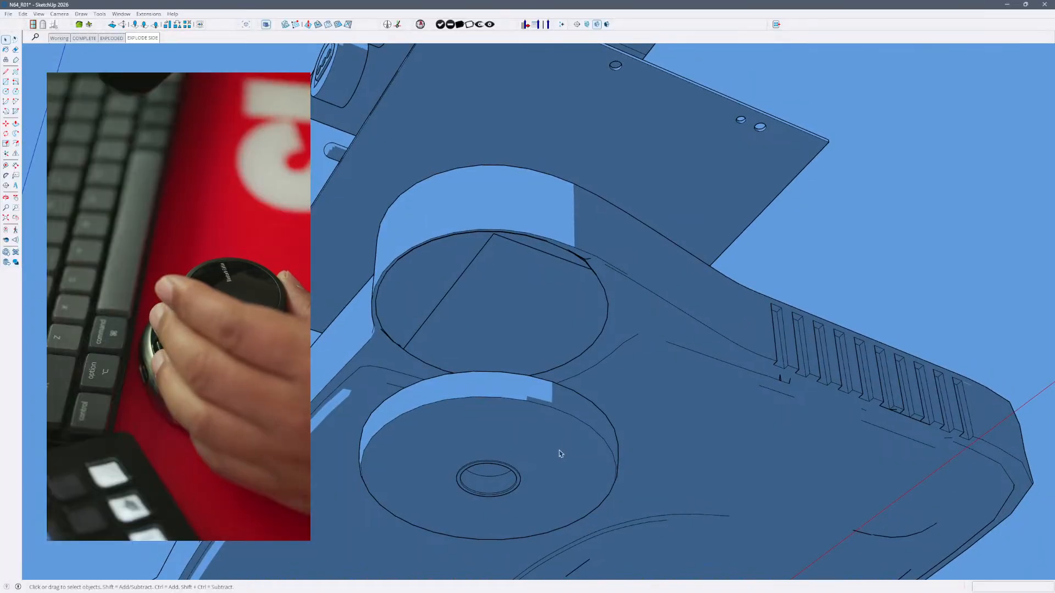
# - Open the N64_Foot component for editing, select its connected geometry and underside face, and show the hidden geometry
pyautogui.click(560, 452)
pyautogui.doubleClick(563, 450)
pyautogui.click(564, 450)
pyautogui.tripleClick(564, 450)
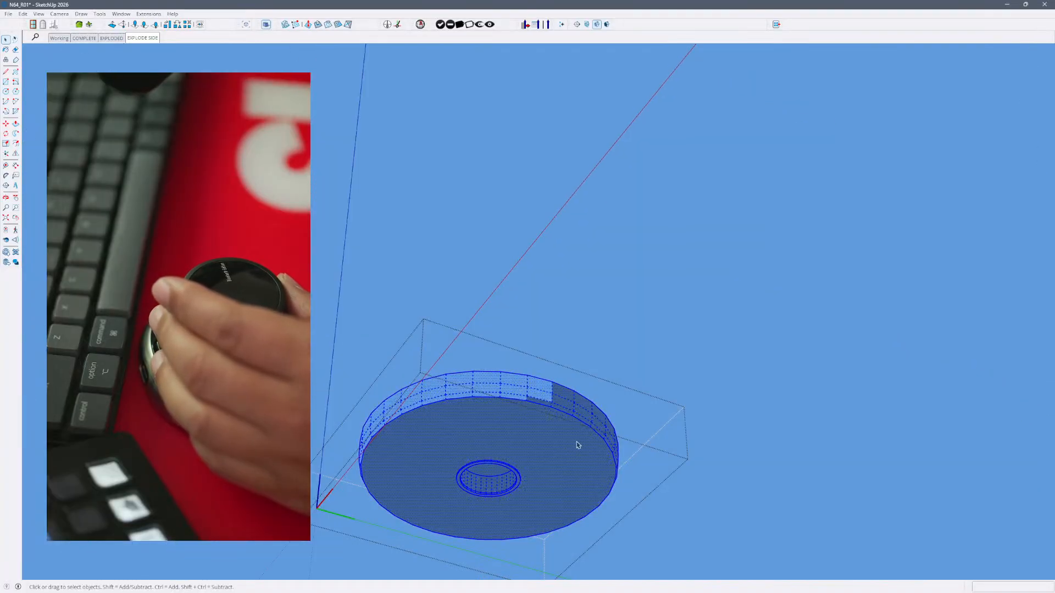
pyautogui.click(577, 446)
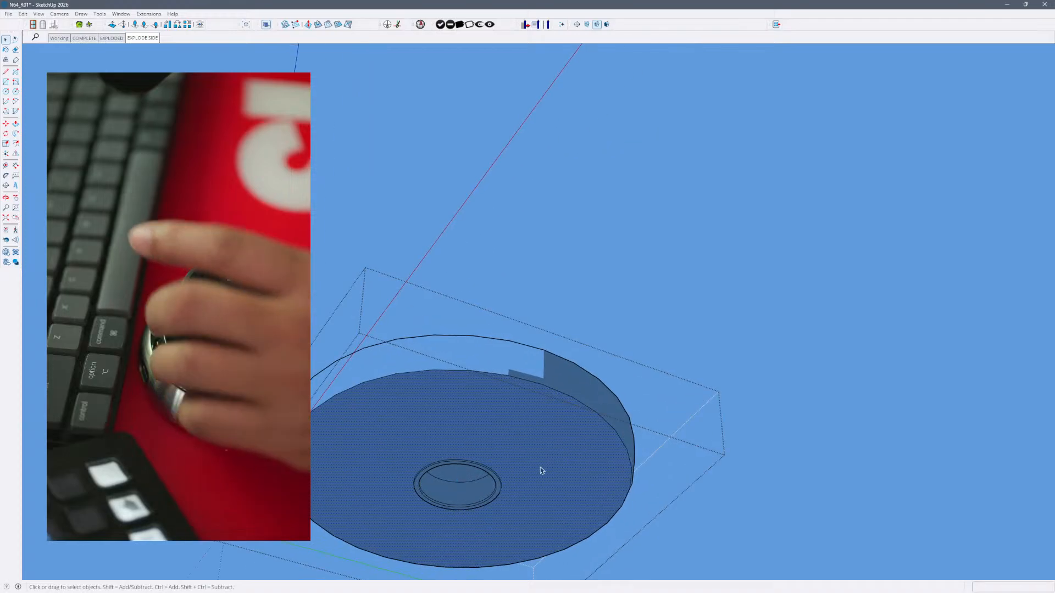
pyautogui.tripleClick(526, 442)
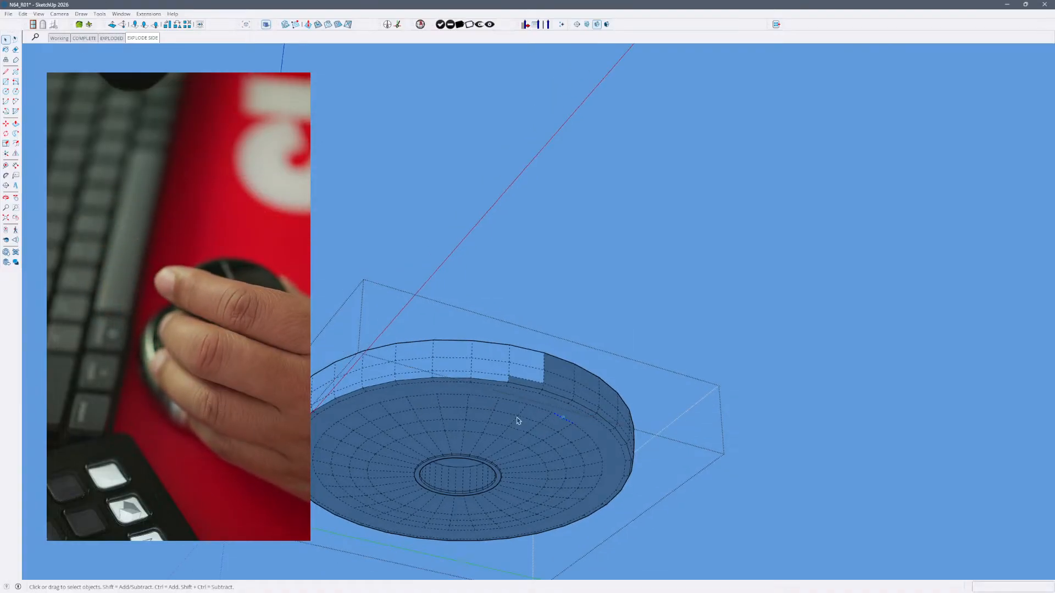
# - Unsmooth hidden ring edges on the foot's underside with the Eraser, and toggle hidden geometry off and back on to check them
pyautogui.press('e')
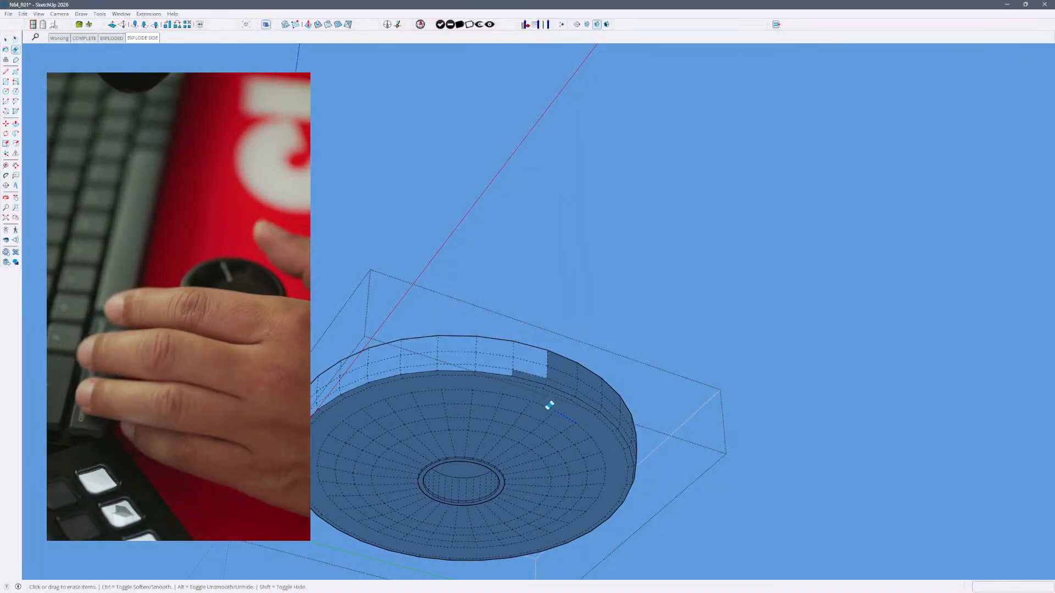
pyautogui.press('alt')
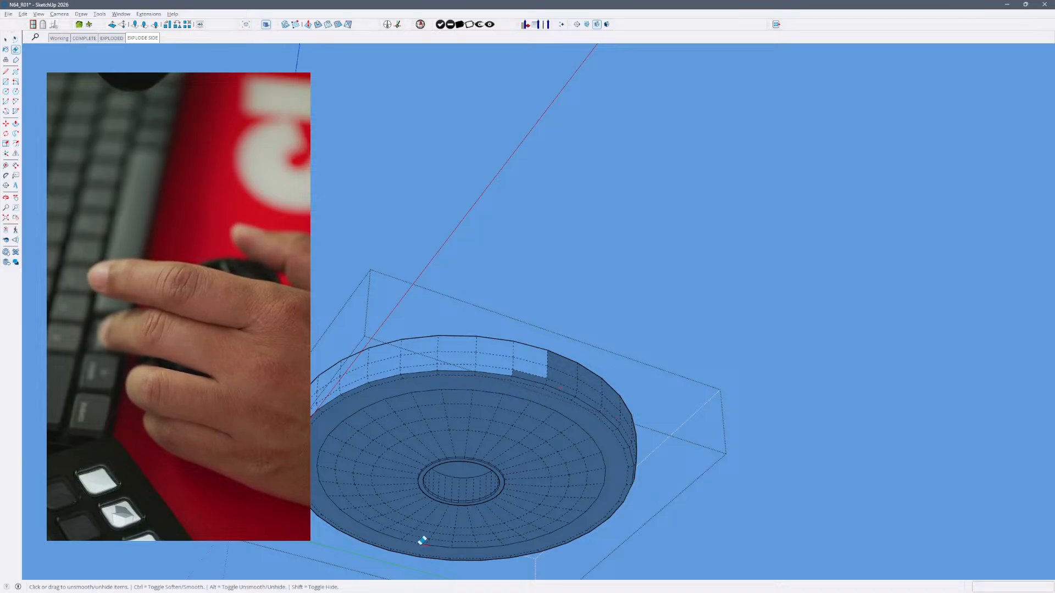
pyautogui.moveTo(433, 522); pyautogui.dragTo(617, 419, button='middle')
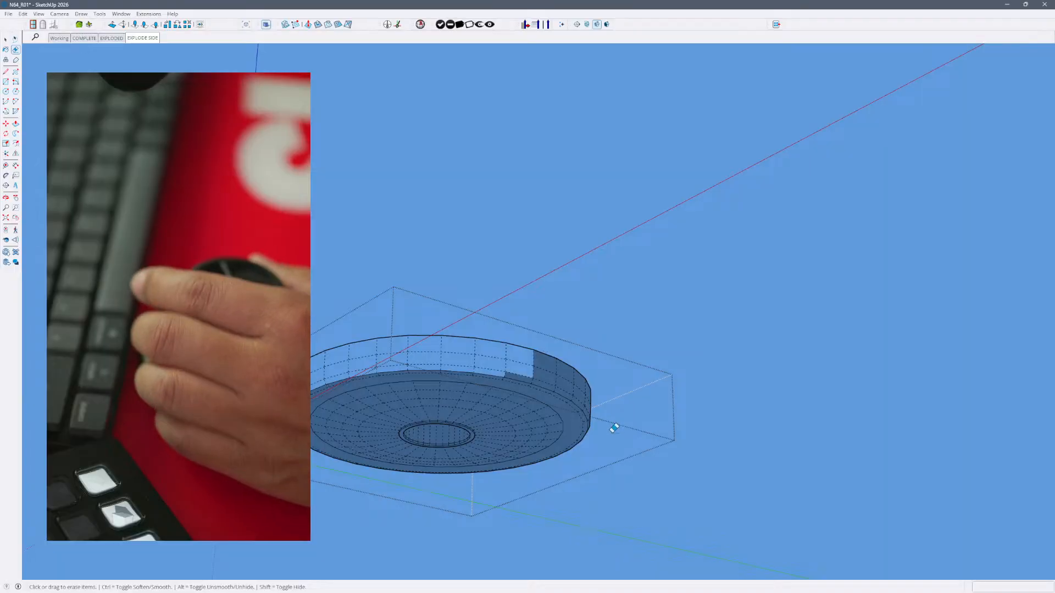
pyautogui.hotkey('alt', 'h')
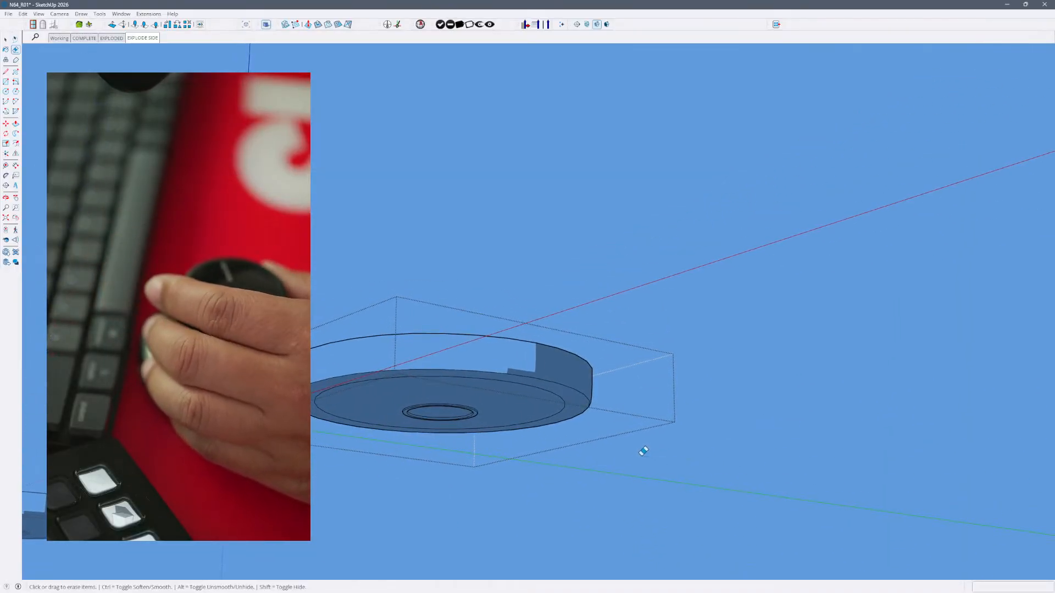
pyautogui.hotkey('alt', 'h')
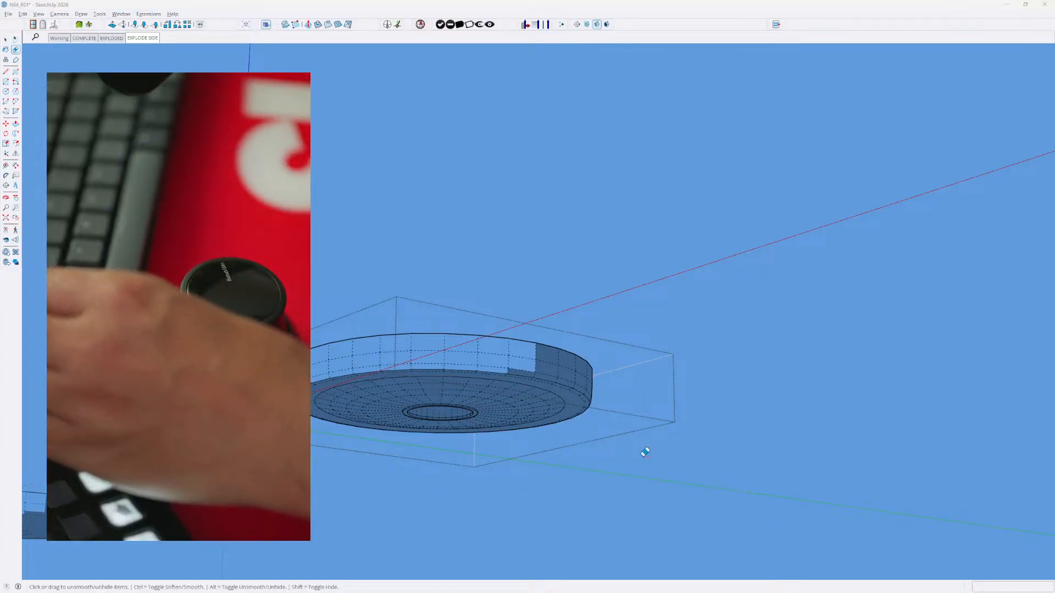
# - Check the reference photo of the console's underside, return to the model, and view the EXPLODE SIDE and EXPLODED scenes
pyautogui.hotkey('alt', 'Tab')
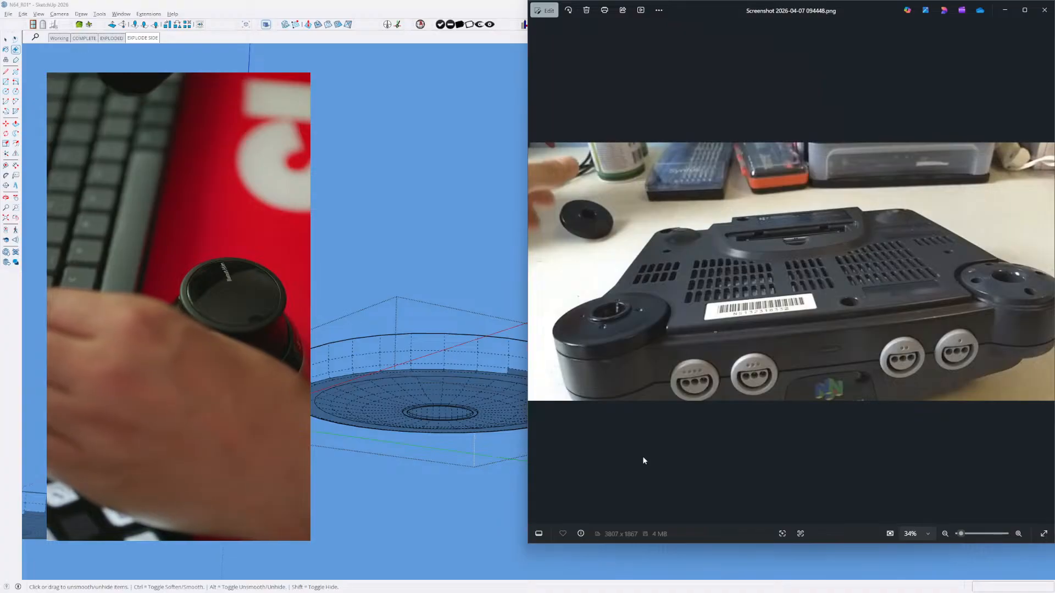
pyautogui.hotkey('alt', 'Tab')
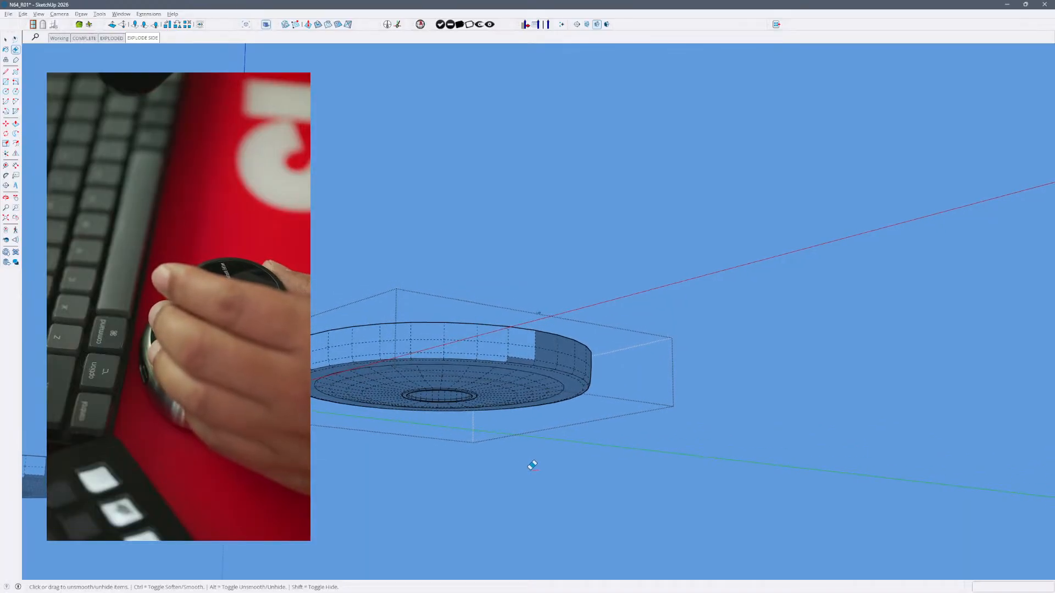
pyautogui.click(149, 40)
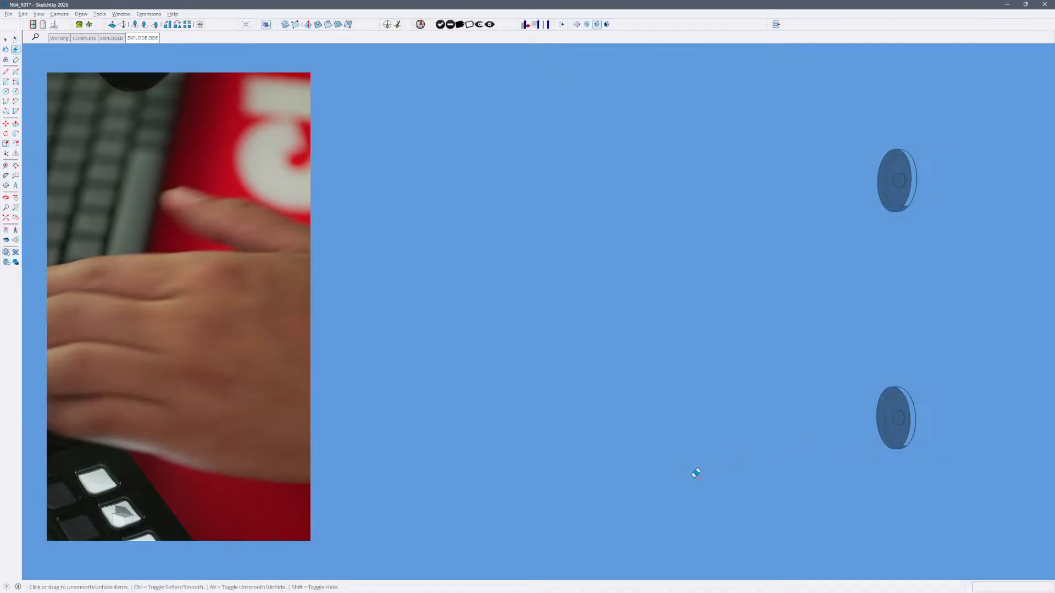
pyautogui.click(112, 38)
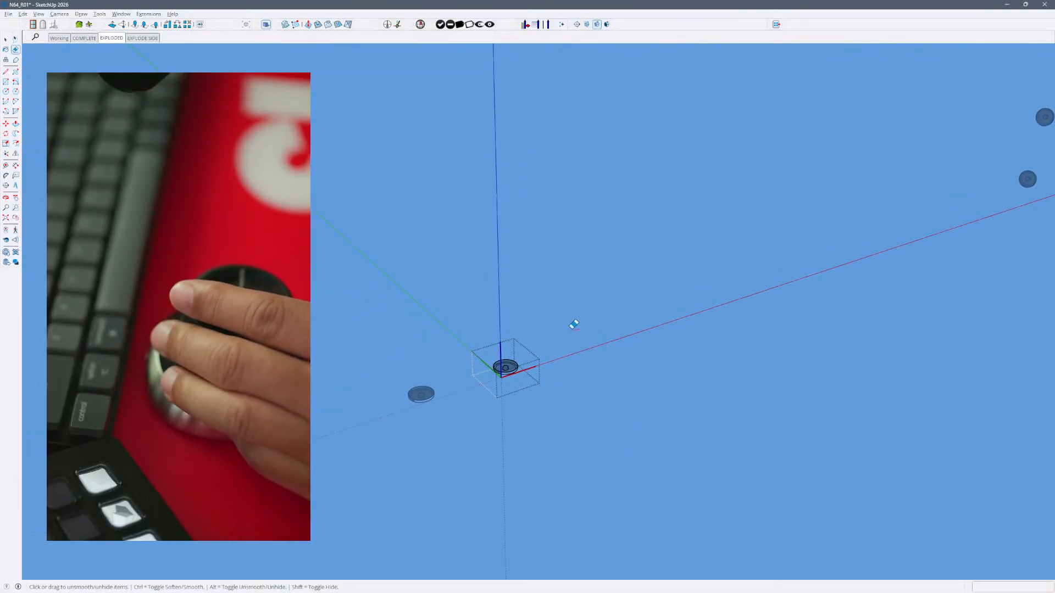
# - Switch to the Select tool, leave the foot component, and open the console shell with the circular foot opening for editing
pyautogui.rightClick(572, 329)
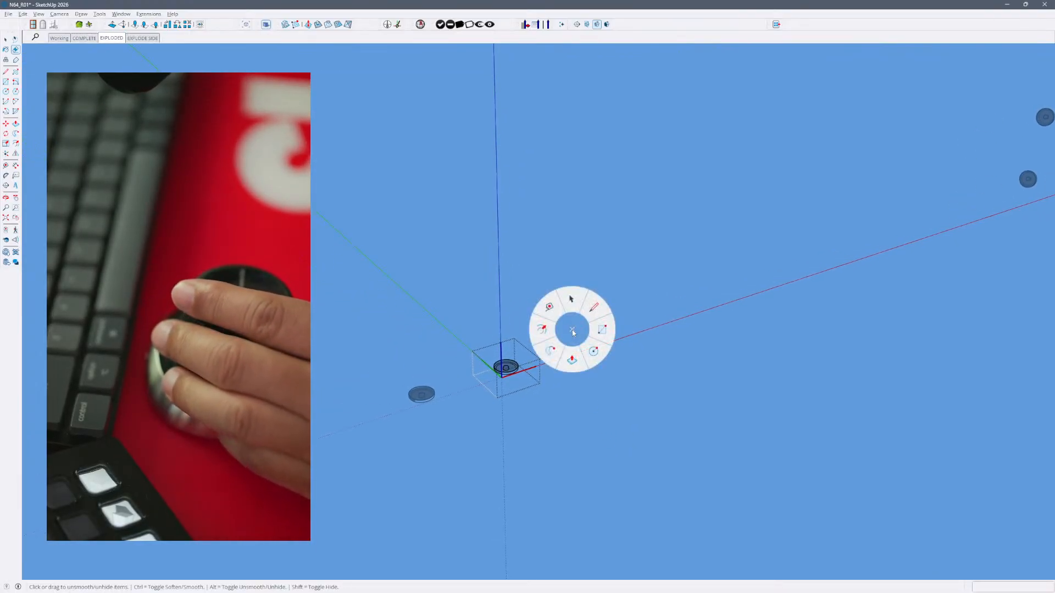
pyautogui.click(572, 299)
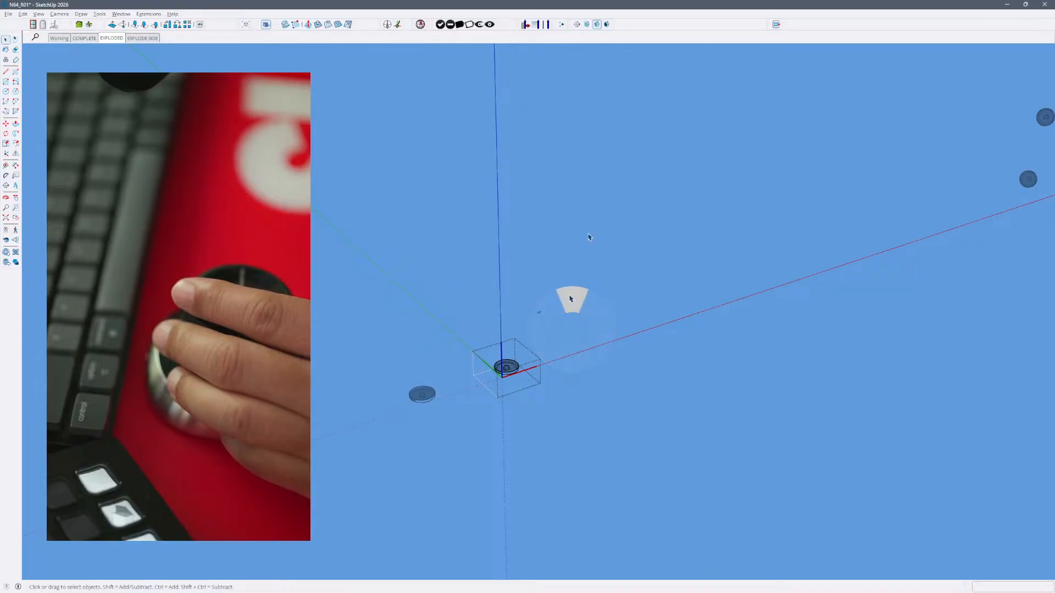
pyautogui.click(576, 361)
pyautogui.doubleClick(537, 376)
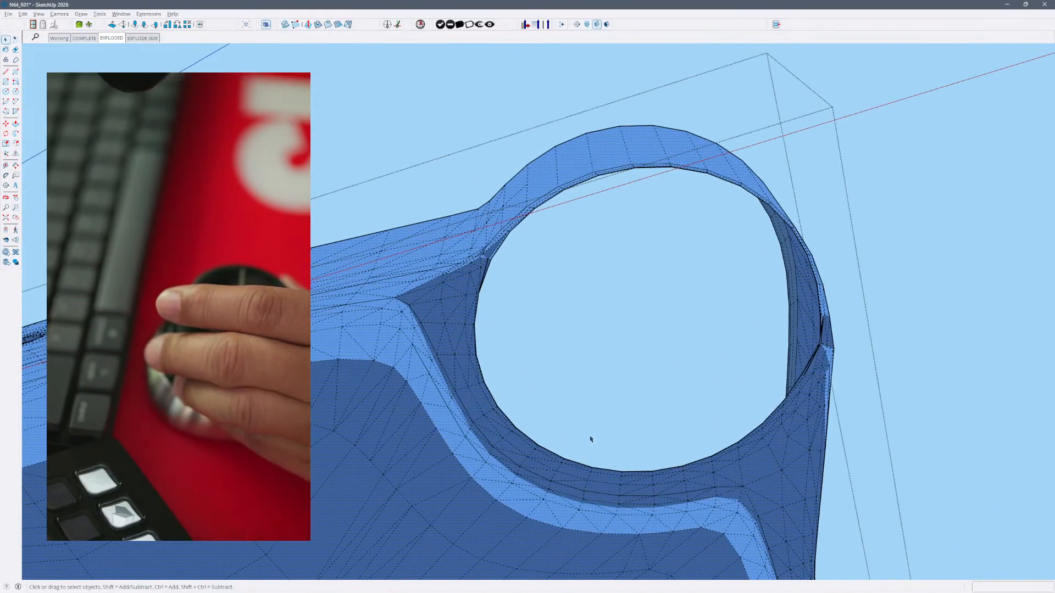
# - Draw a line between two vertices on the rim of the shell's circular foot opening, and return to the Select tool
pyautogui.click(624, 390)
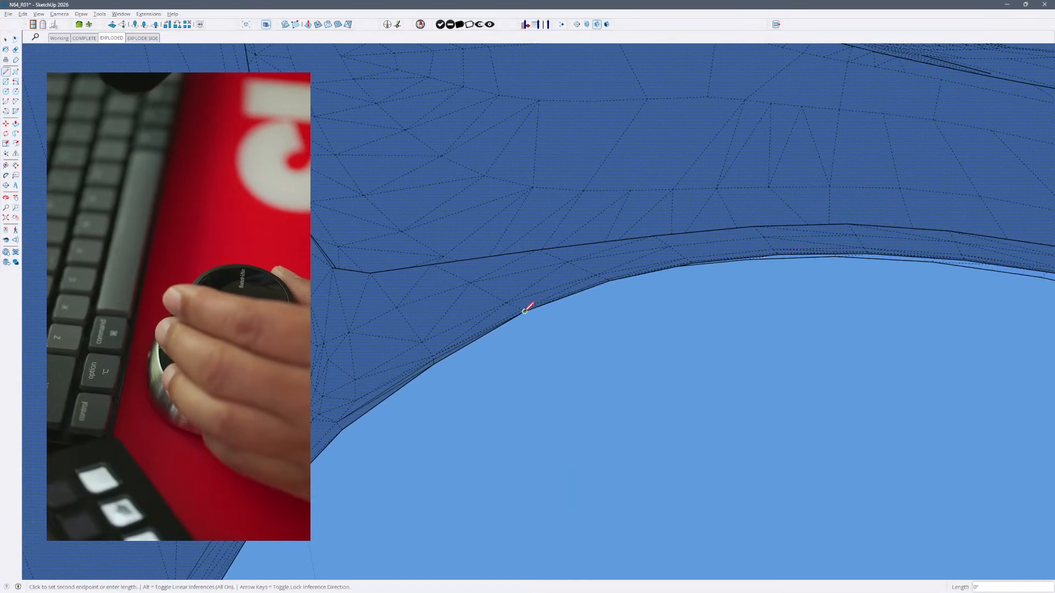
pyautogui.click(609, 281)
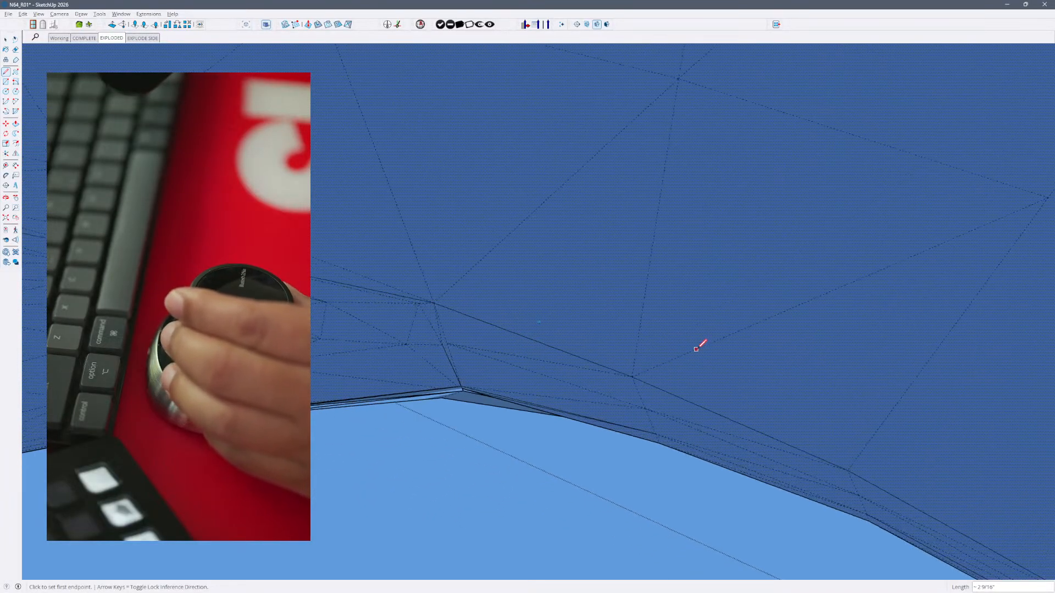
pyautogui.press('t')
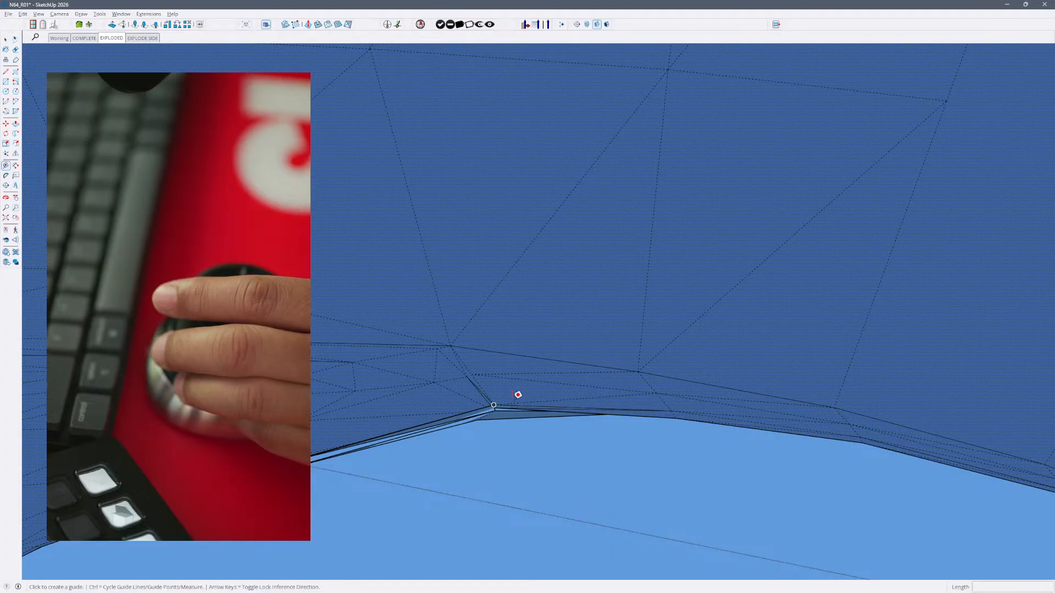
pyautogui.click(502, 431)
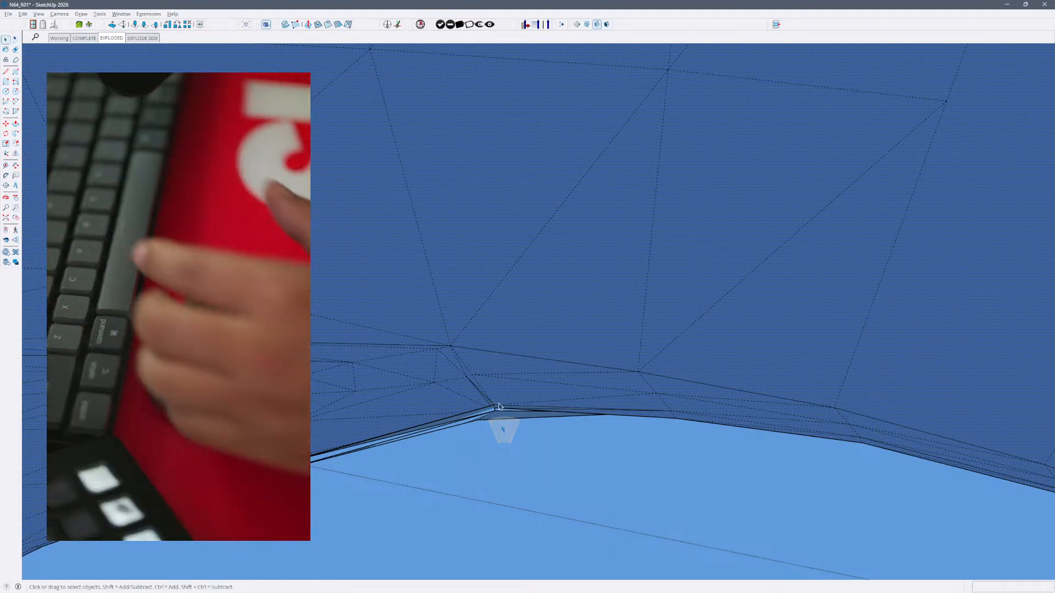
# - Try to erase small edges along the corner of the circular opening's rim, and undo the erasures
pyautogui.press('e')
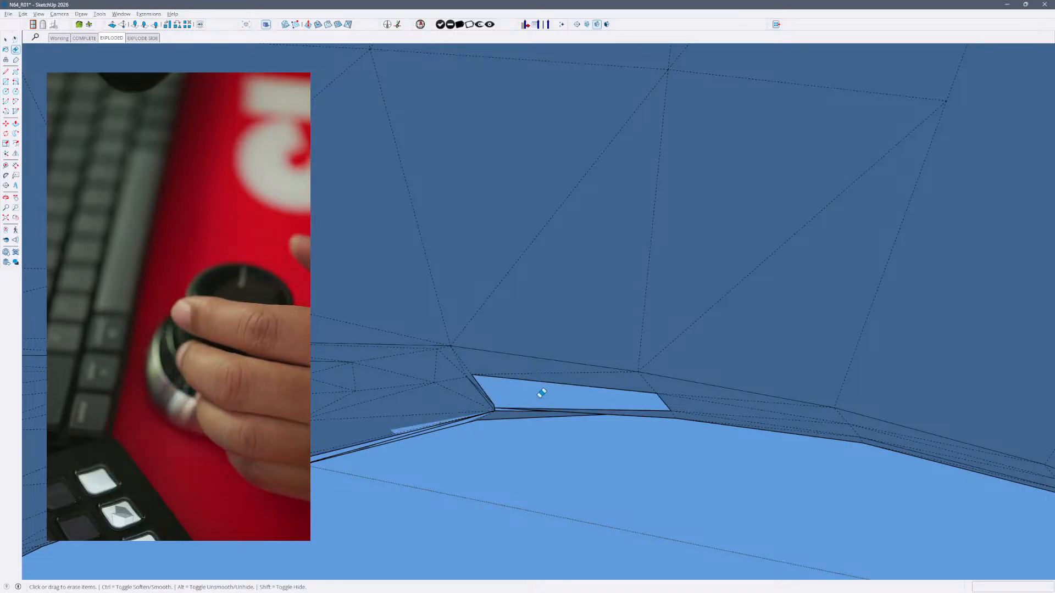
pyautogui.click(548, 408)
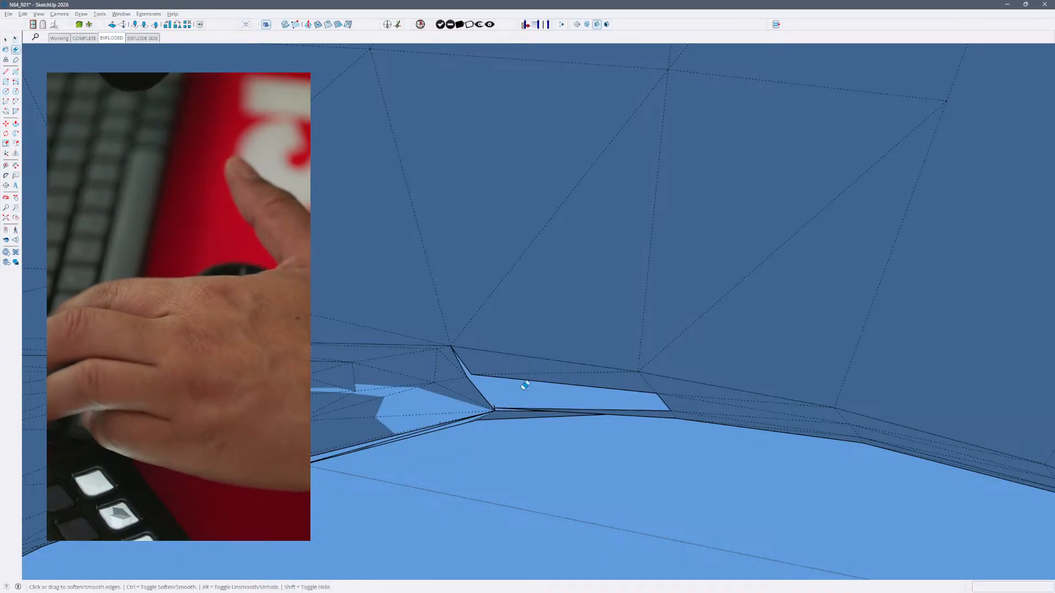
pyautogui.hotkey('ctrl', 'z')
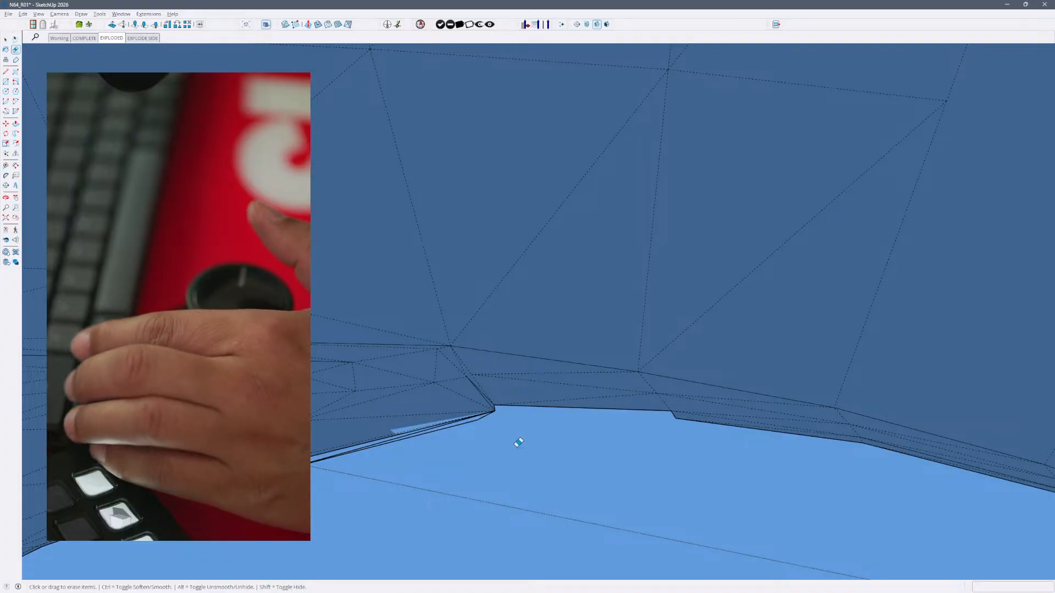
pyautogui.hotkey('ctrl', 'z')
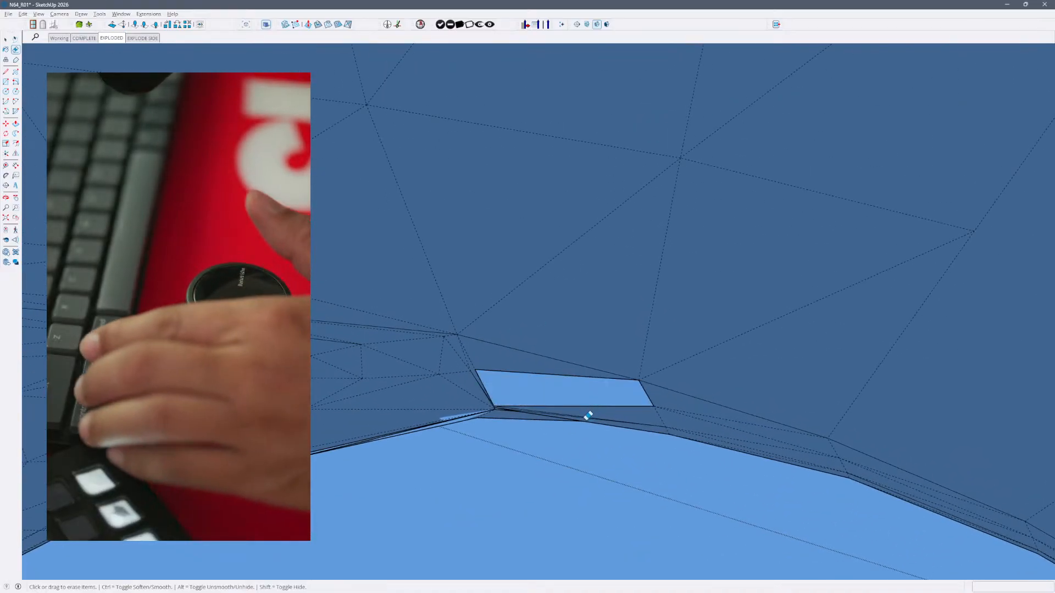
pyautogui.hotkey('ctrl', 'z')
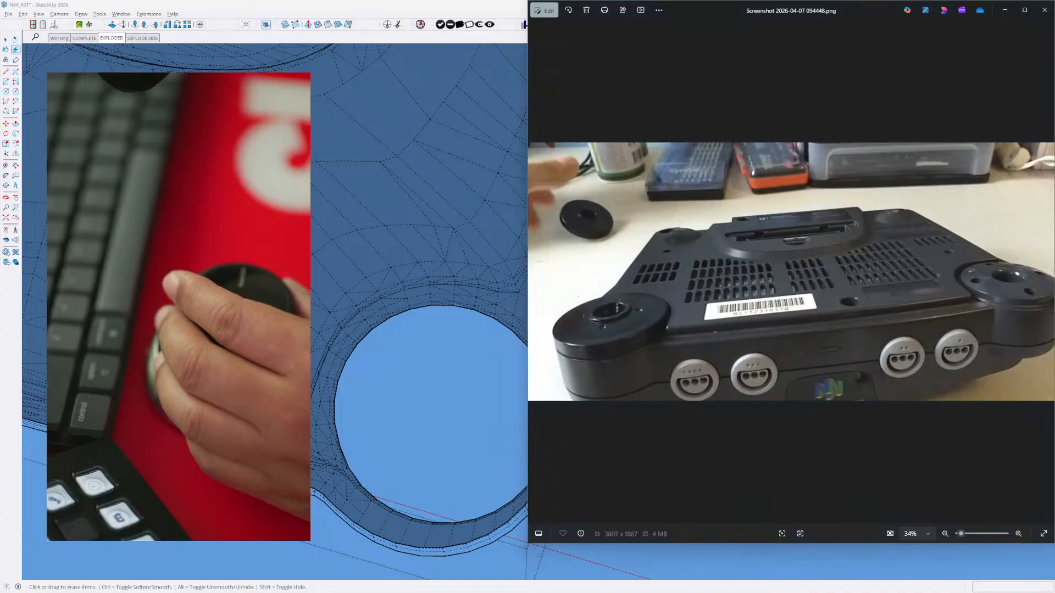
# - Return from the reference photo to the model, turn off hidden geometry, and leave the console shell component
pyautogui.click(370, 434)
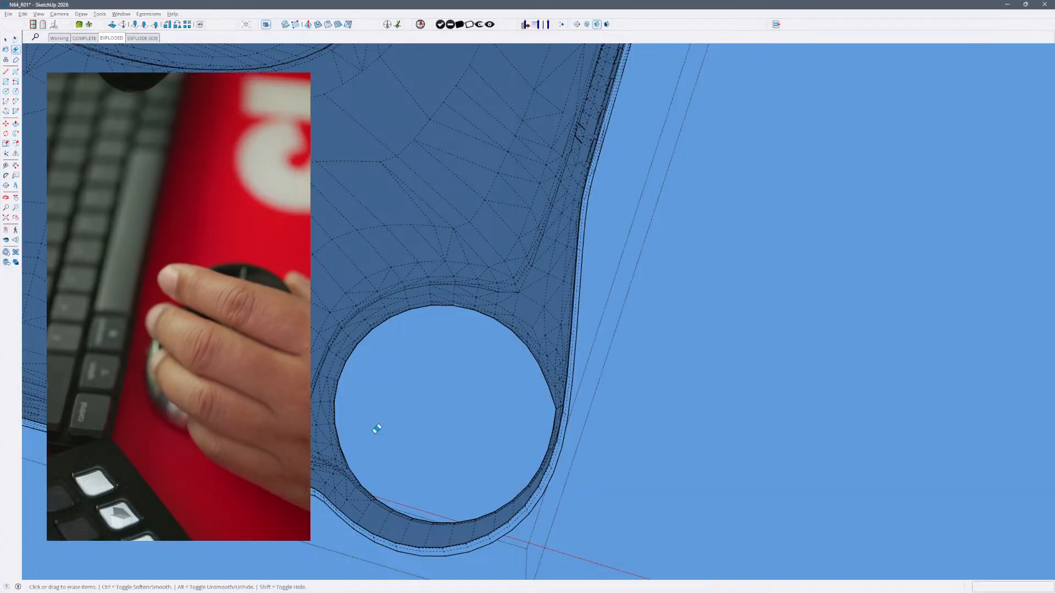
pyautogui.press('h')
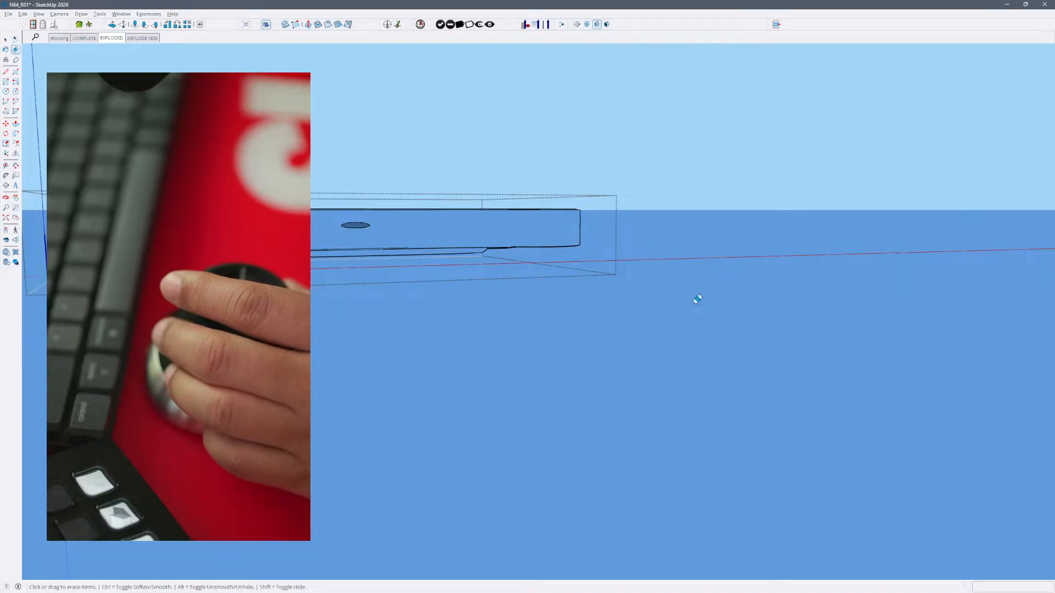
pyautogui.click(696, 274)
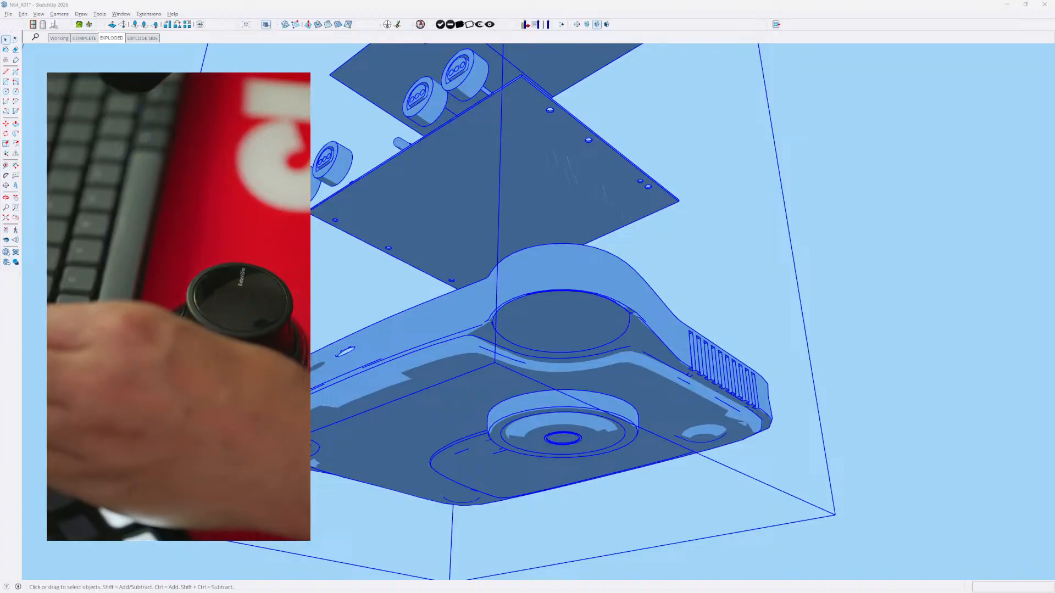
# - Check the reference photo of the console's underside, and open and leave the round foot component beneath the shell to compare it
pyautogui.hotkey('alt', 'Tab')
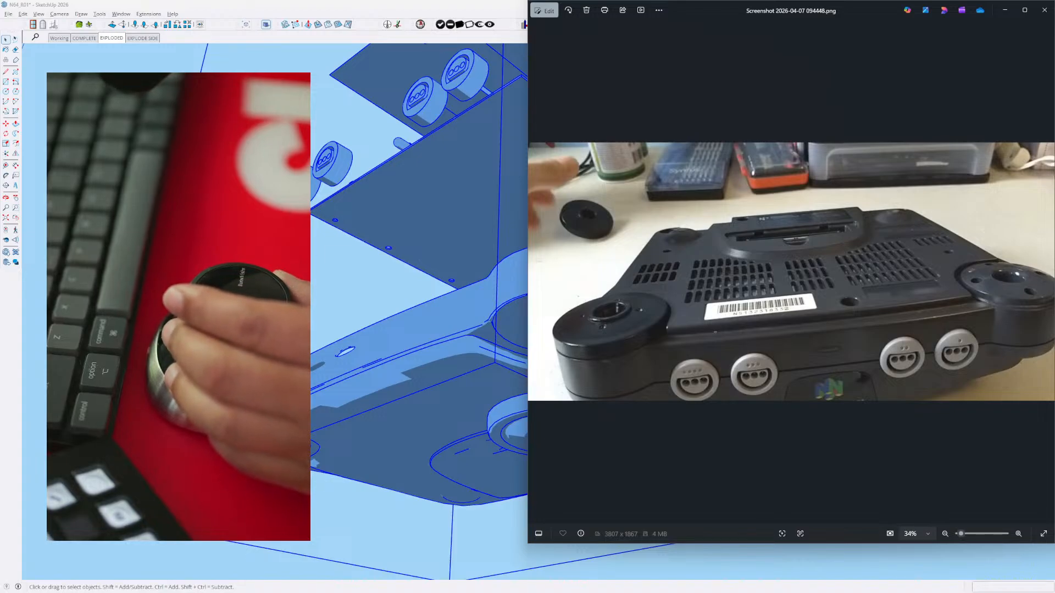
pyautogui.click(454, 438)
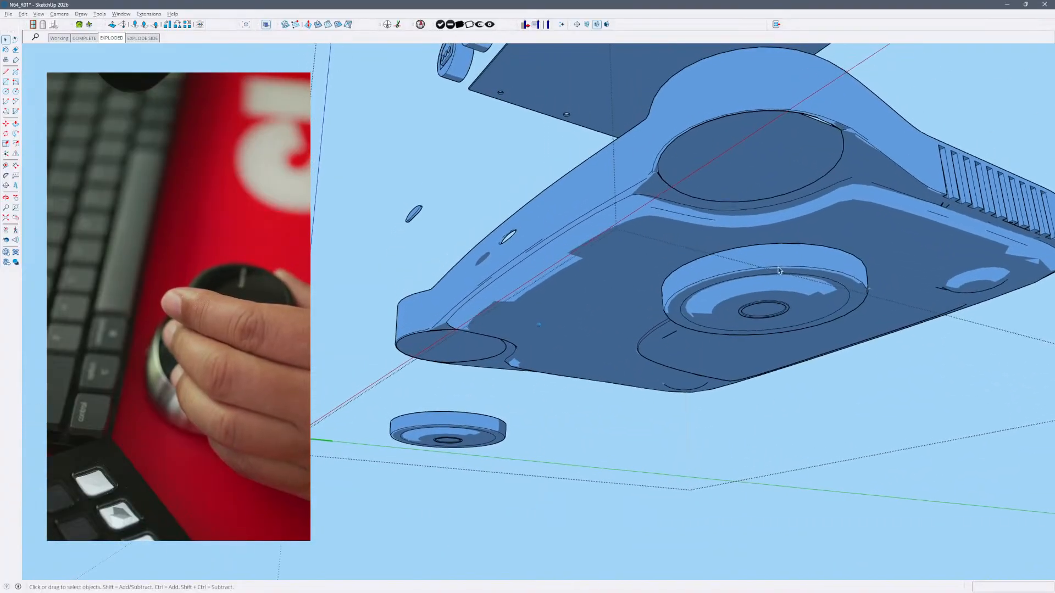
pyautogui.click(783, 301)
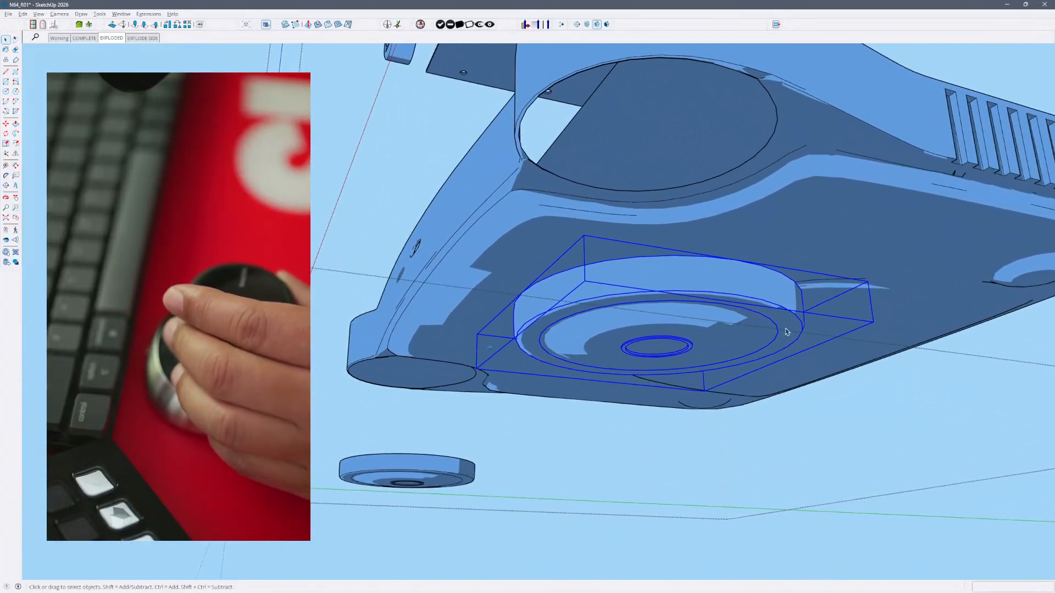
pyautogui.doubleClick(721, 296)
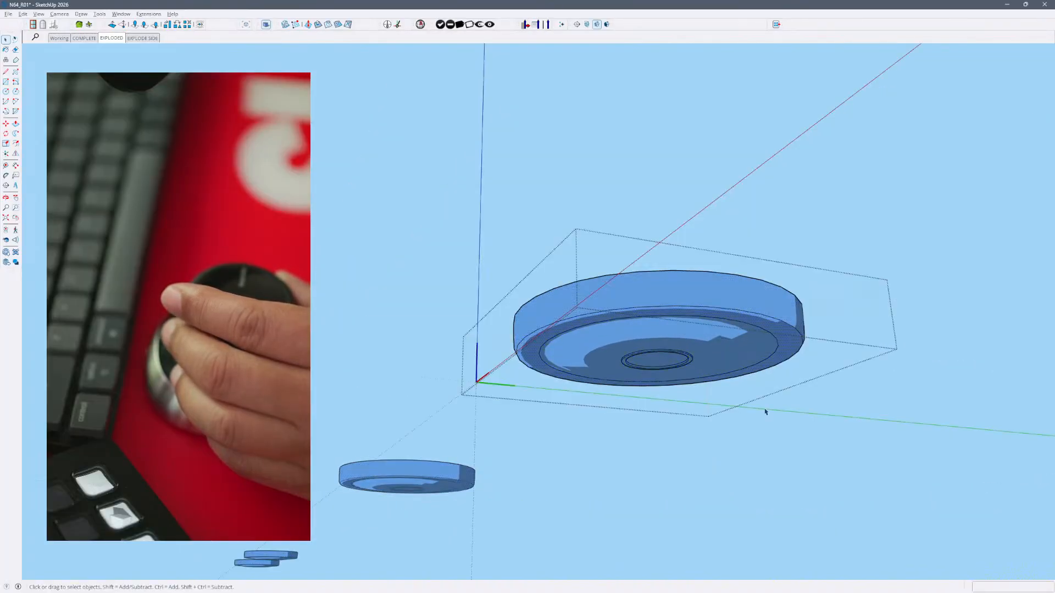
pyautogui.click(756, 487)
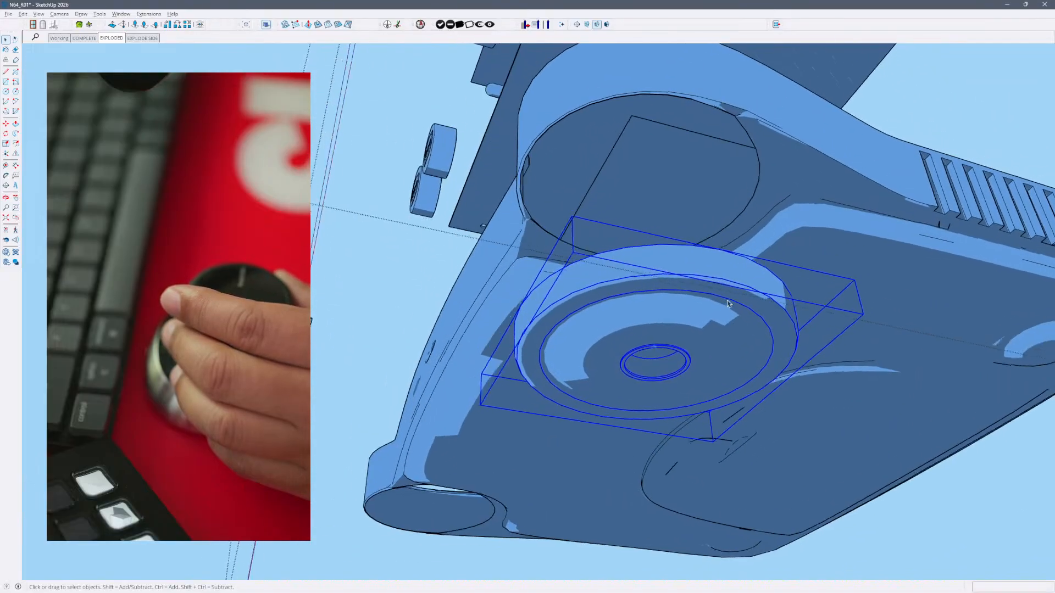
# - Show the hidden geometry to inspect the meshes of the shell and foot, and turn it off again
pyautogui.hotkey('alt', 'h')
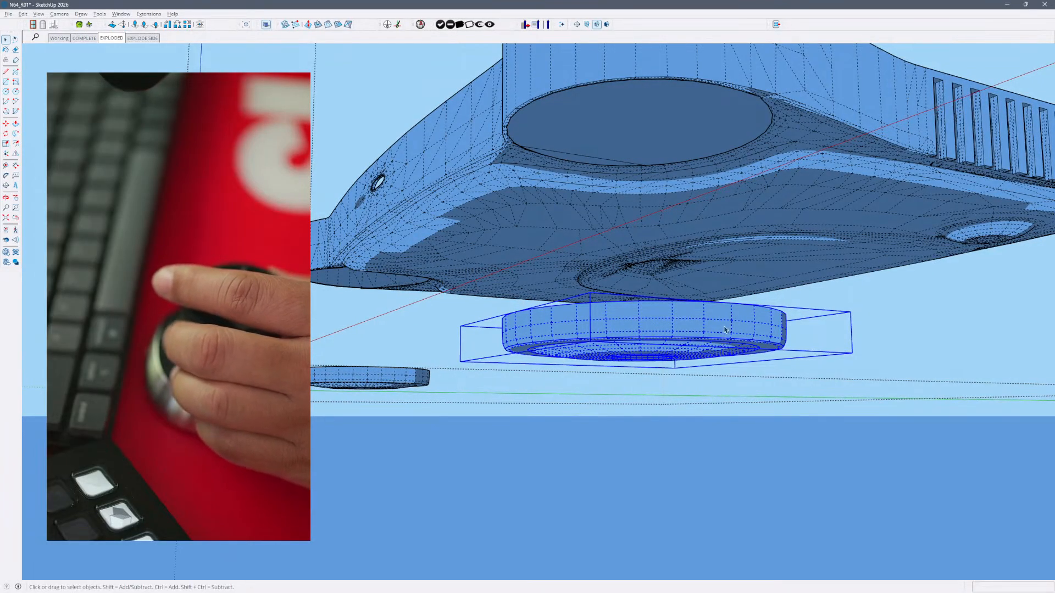
pyautogui.press('l')
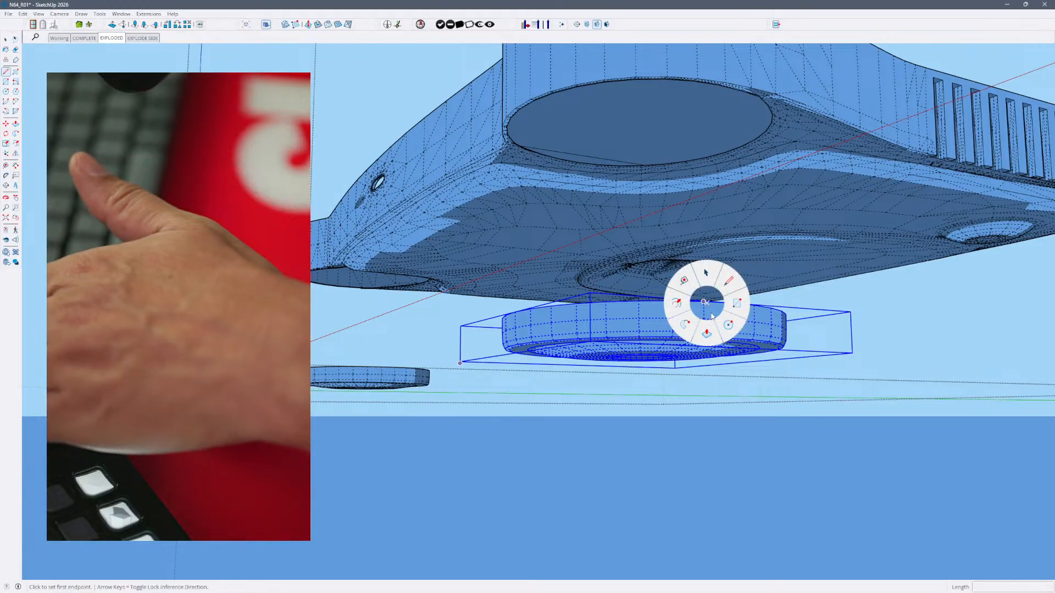
pyautogui.click(736, 302)
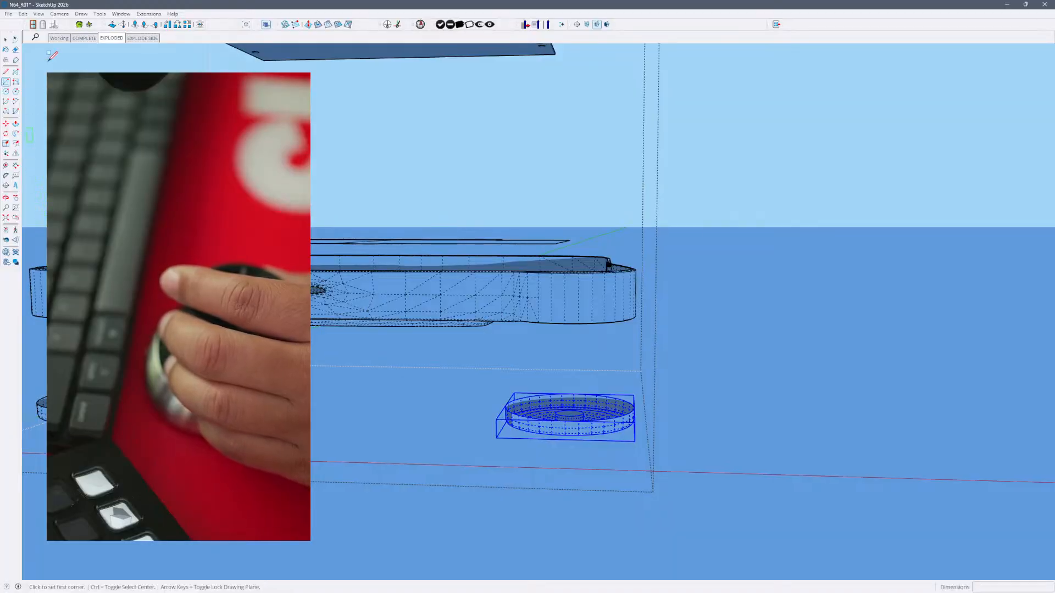
pyautogui.click(709, 240)
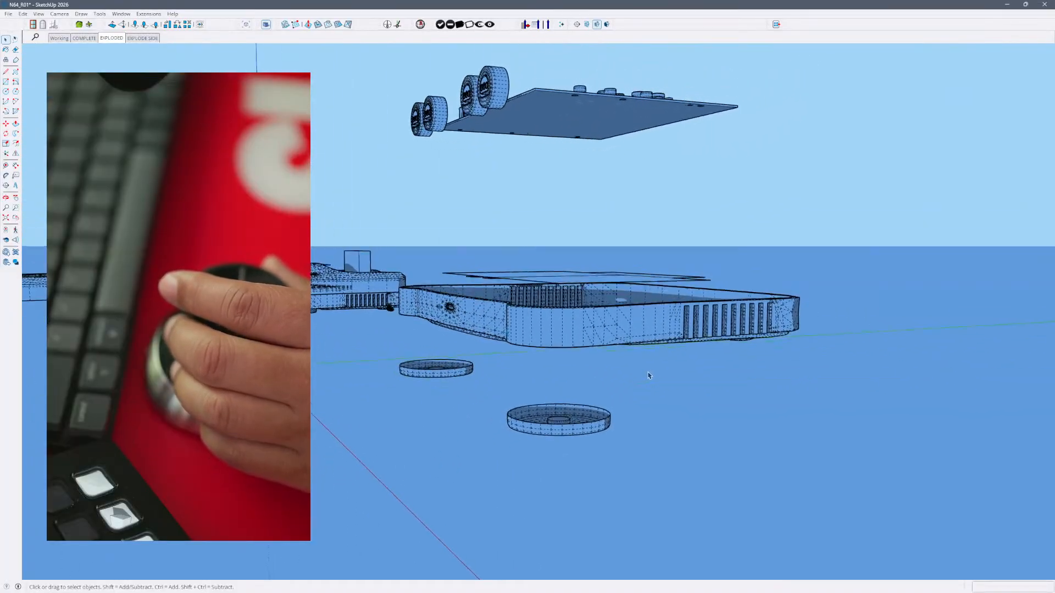
pyautogui.hotkey('alt', 'v')
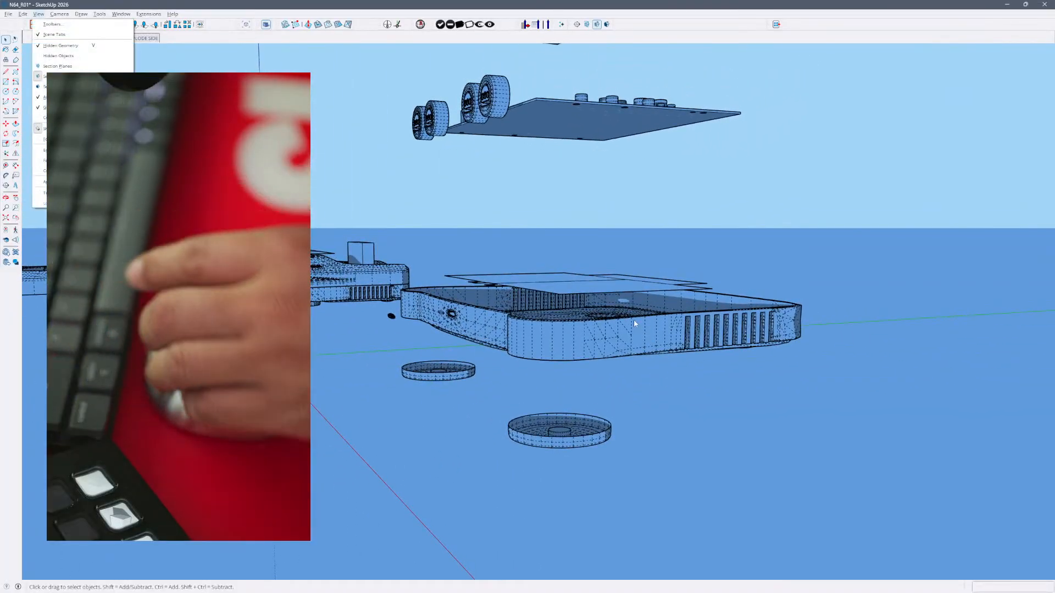
pyautogui.click(344, 166)
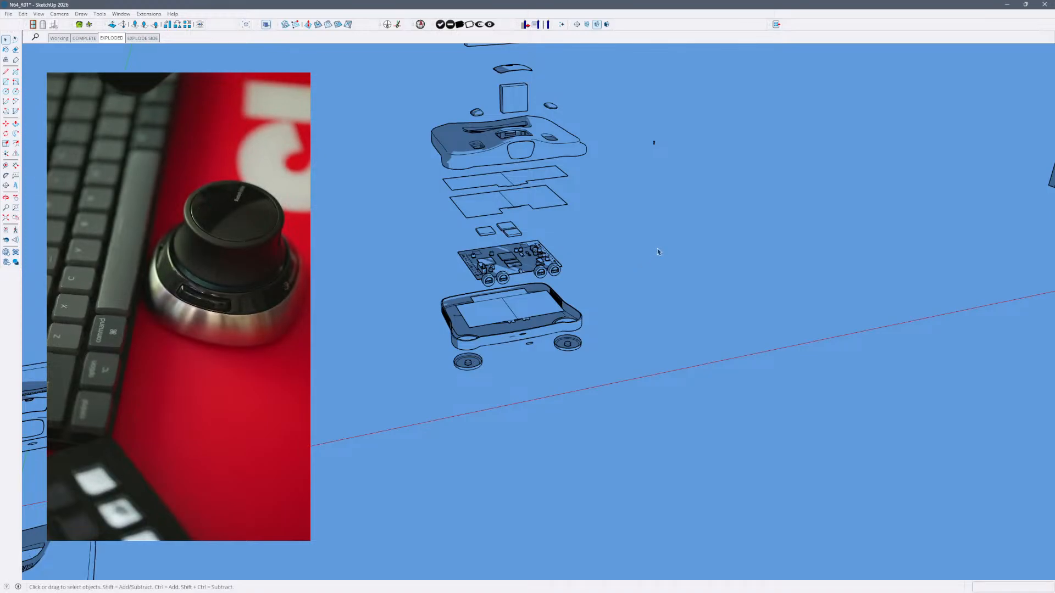
# - View the EXPLODE SIDE scene, switch to the INT_Transport_Container_v05 model, and view its WORK SCENE and Work Elevation scenes
pyautogui.click(137, 38)
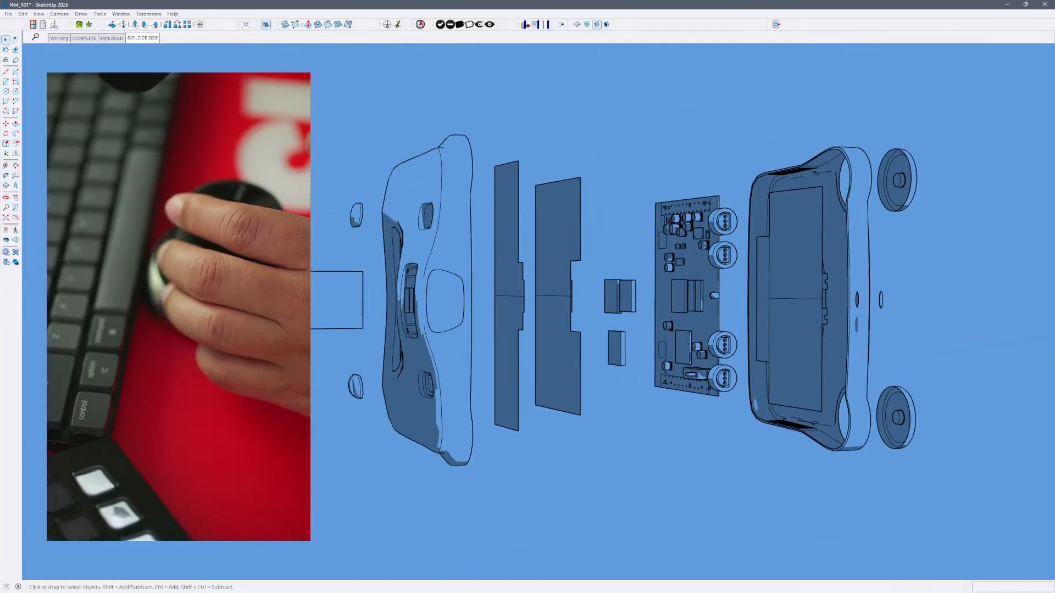
pyautogui.hotkey('alt', 'Tab')
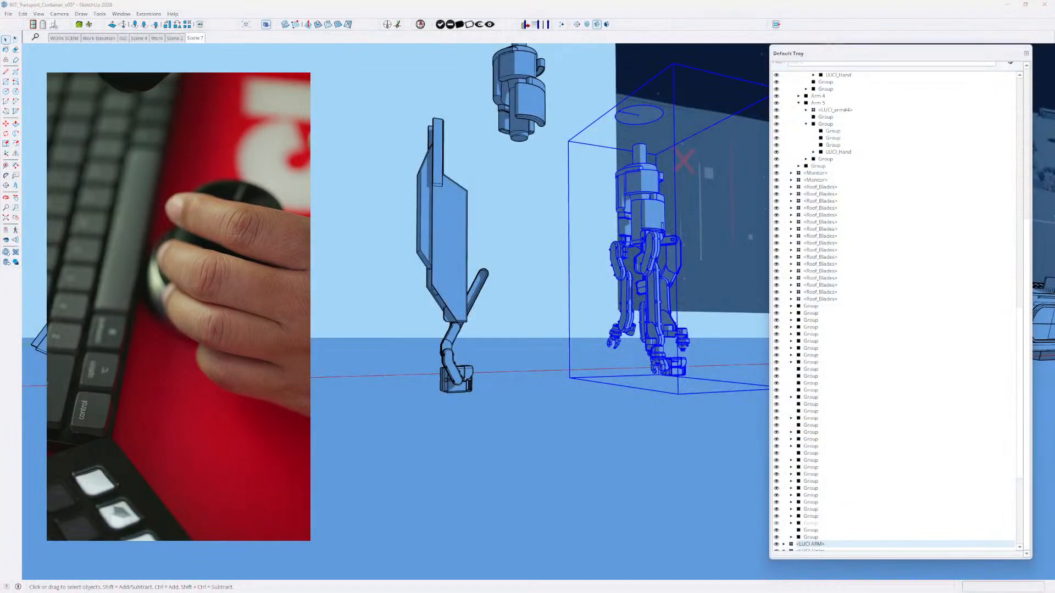
pyautogui.click(333, 391)
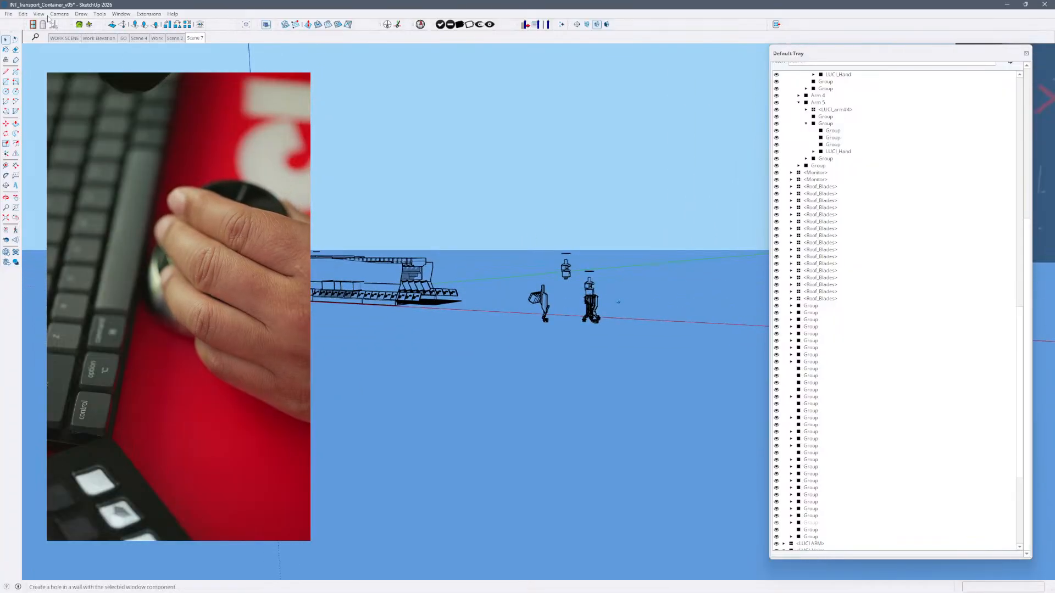
pyautogui.click(64, 41)
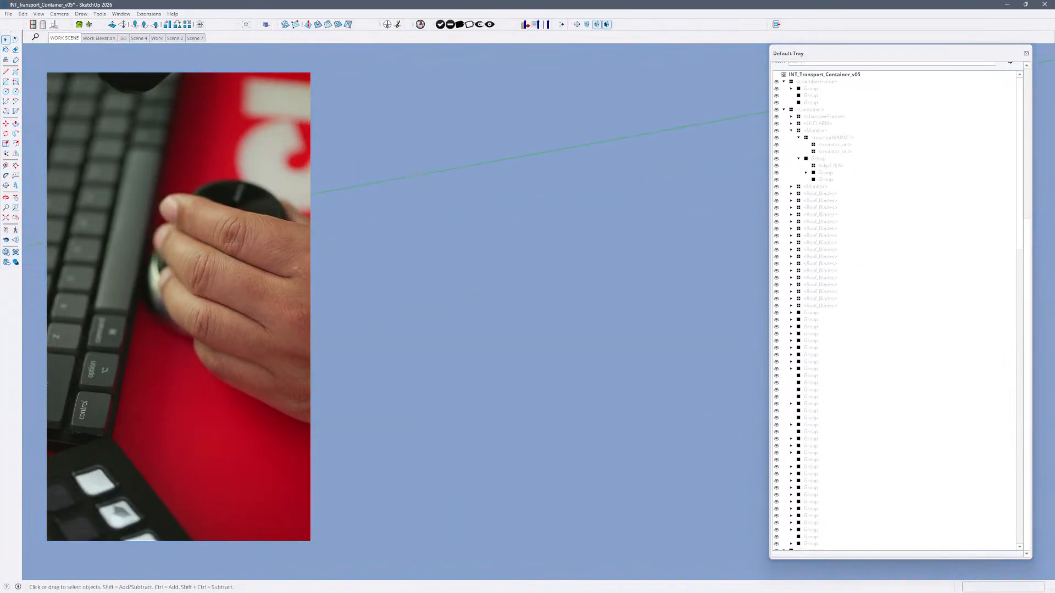
pyautogui.click(165, 241)
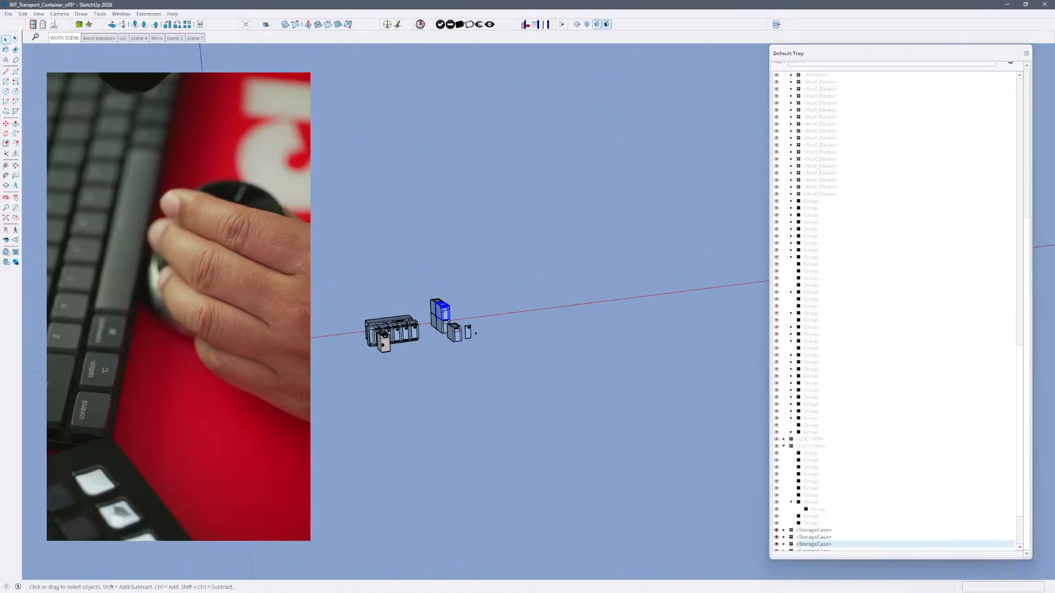
pyautogui.click(106, 40)
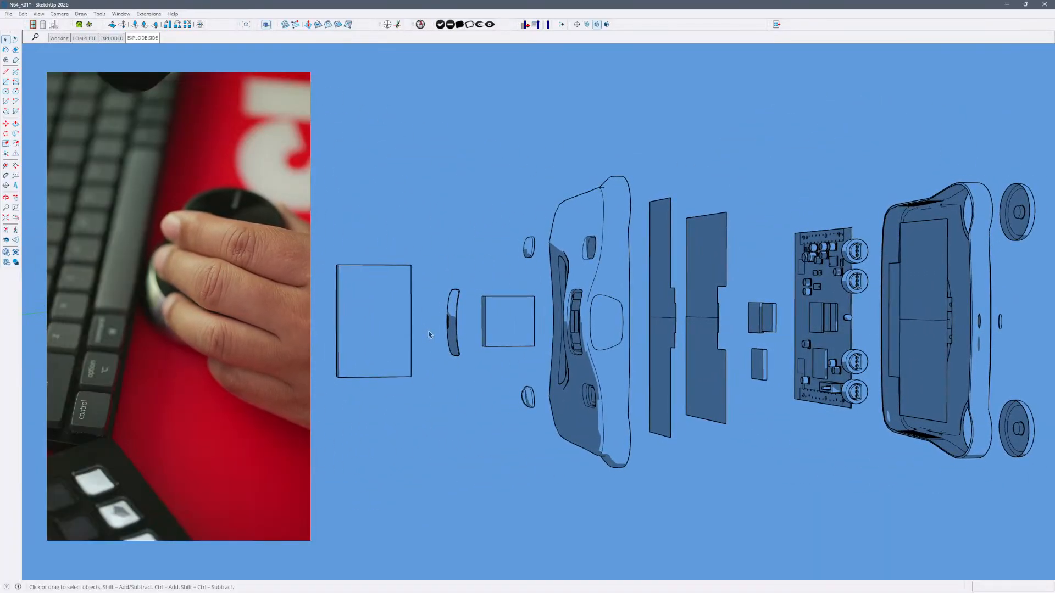
# - Orbit around the exploded N64 assembly, and view the EXPLODED and EXPLODE SIDE scenes
pyautogui.click(429, 334)
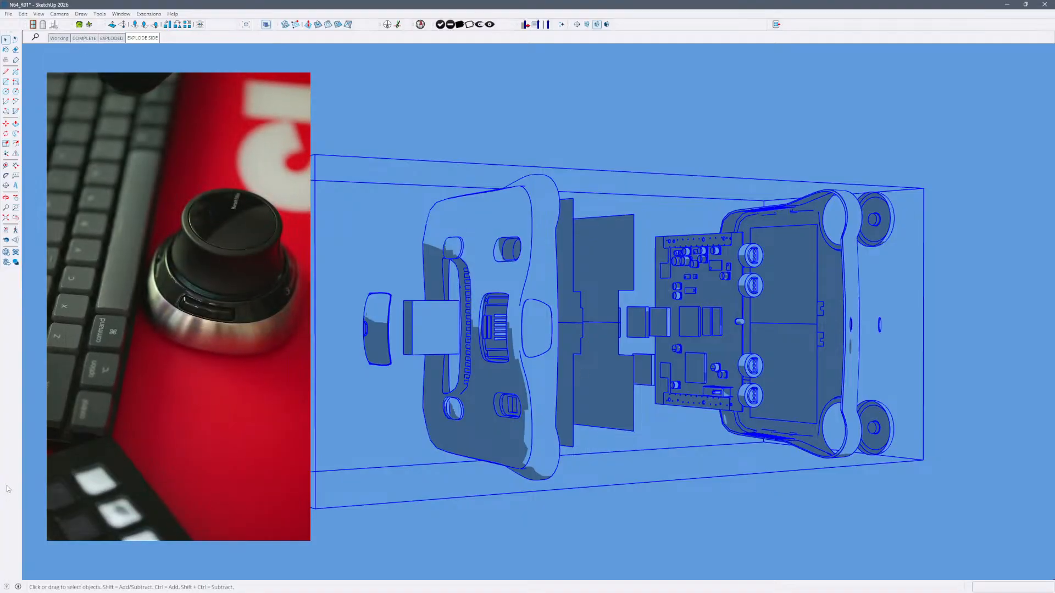
pyautogui.click(104, 38)
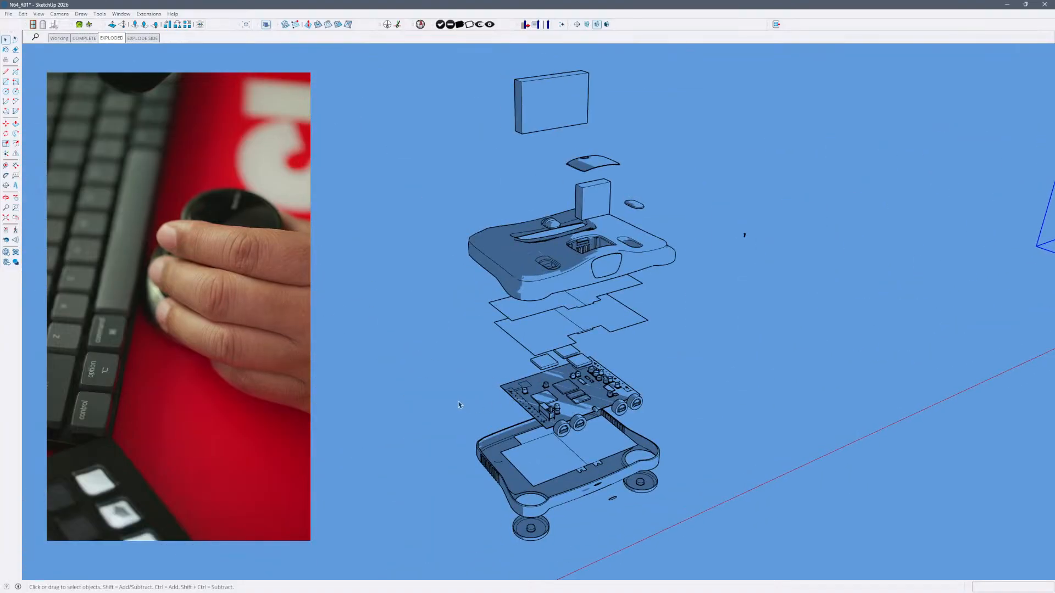
pyautogui.click(143, 39)
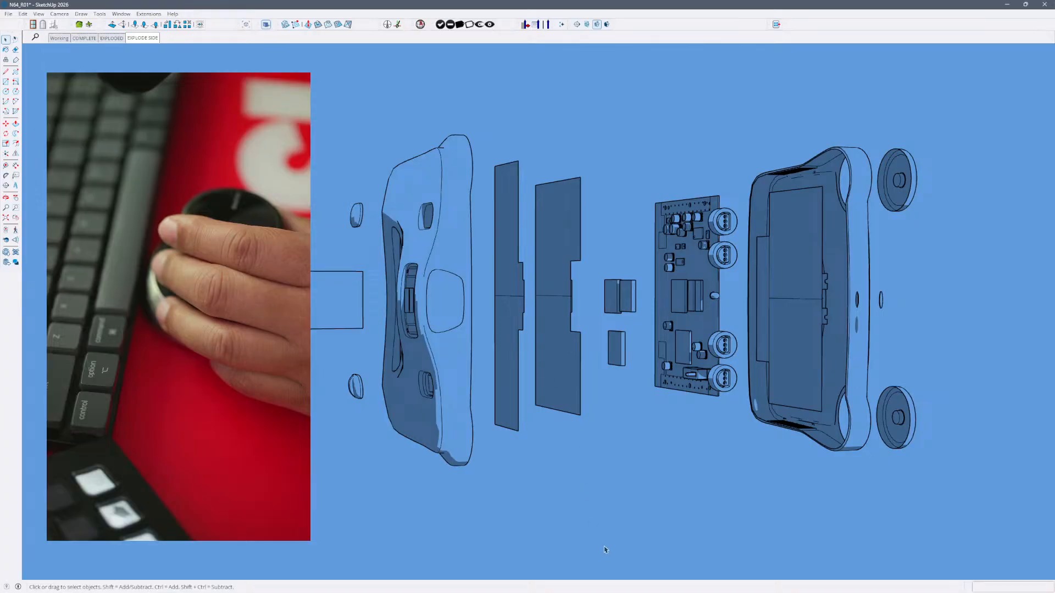